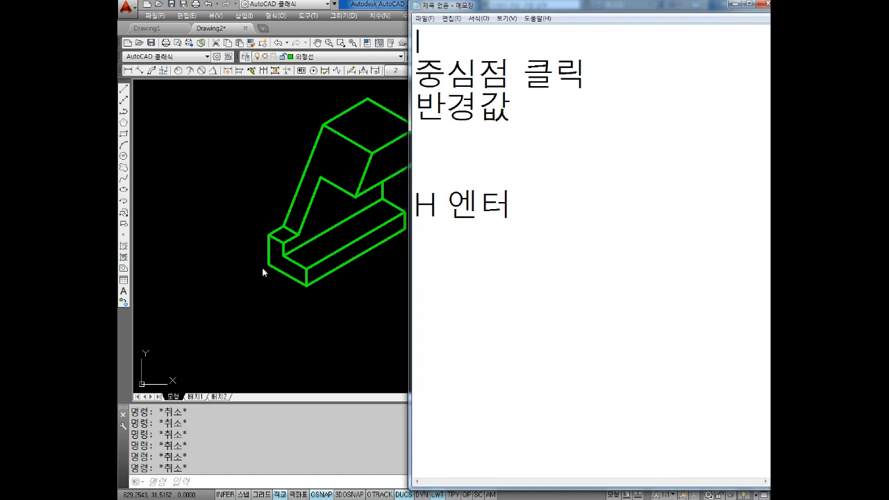
{"action": "left_click", "coordinate": [346, 283]}
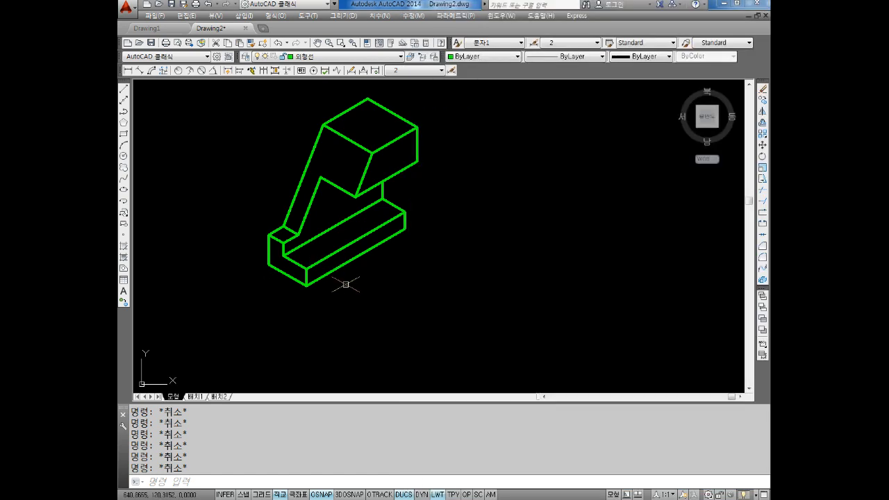
{"action": "mouse_move", "coordinate": [421, 251]}
{"action": "middle_mouse_down"}
{"action": "mouse_move", "coordinate": [408, 251]}
{"action": "mouse_move", "coordinate": [405, 284]}
{"action": "middle_mouse_up"}
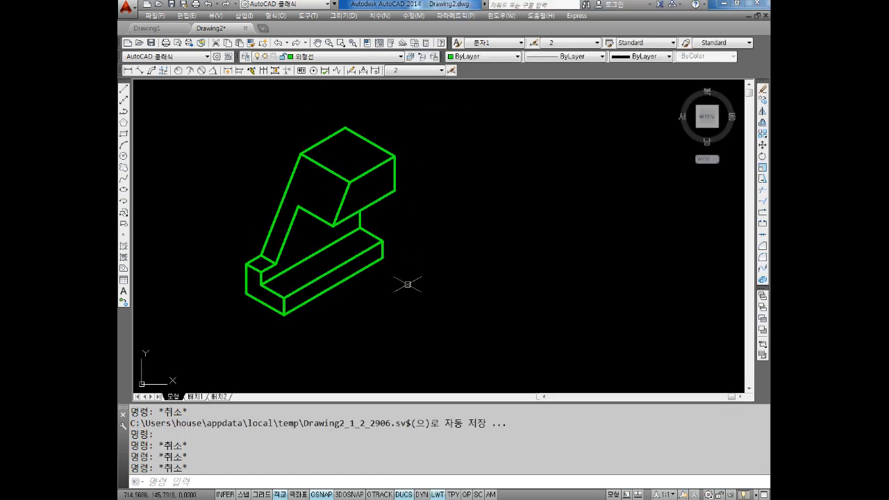
{"action": "type", "text": "H"}
{"action": "key", "text": "Return"}
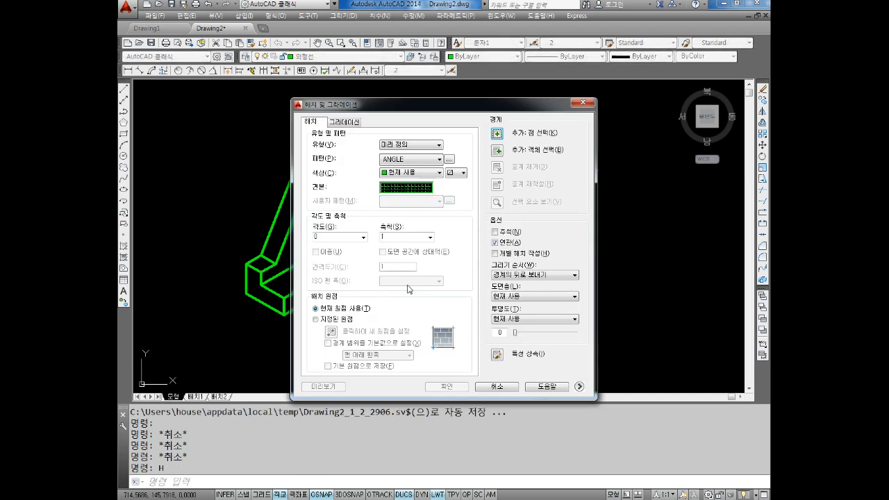
{"action": "key", "text": "alt+Tab"}
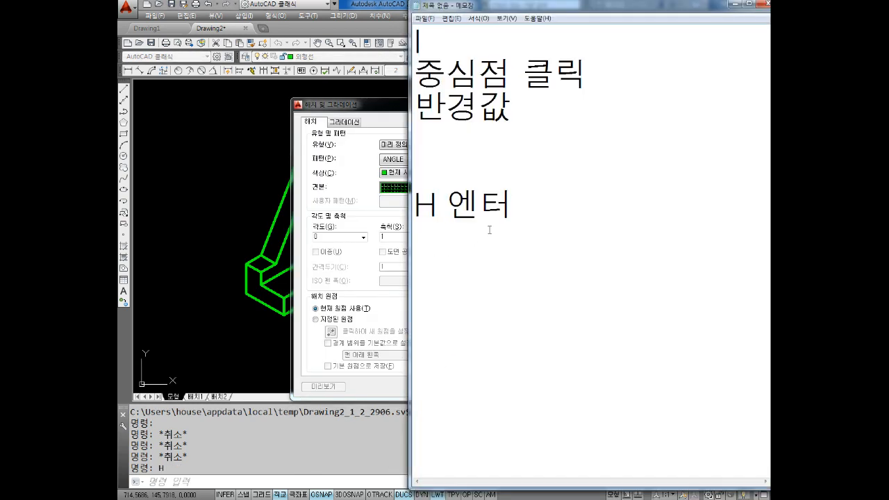
{"action": "key", "text": "alt+Tab"}
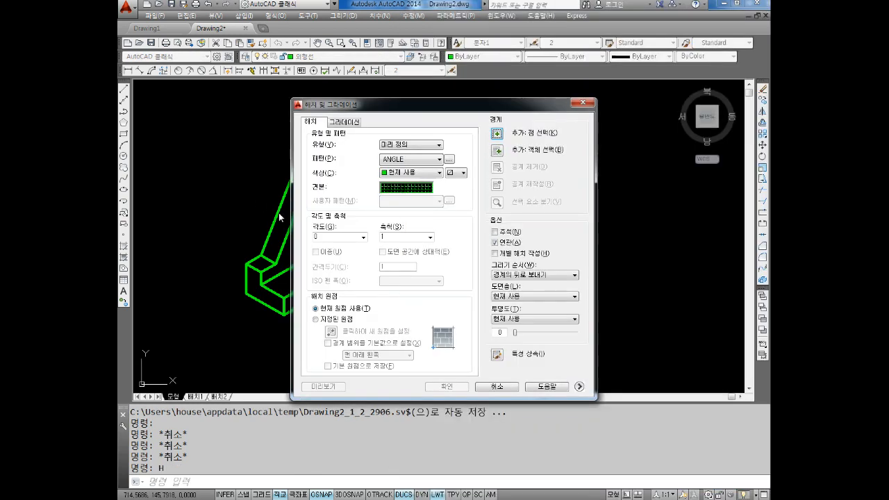
{"action": "left_click_drag", "start_coordinate": [418, 111], "coordinate": [467, 60]}
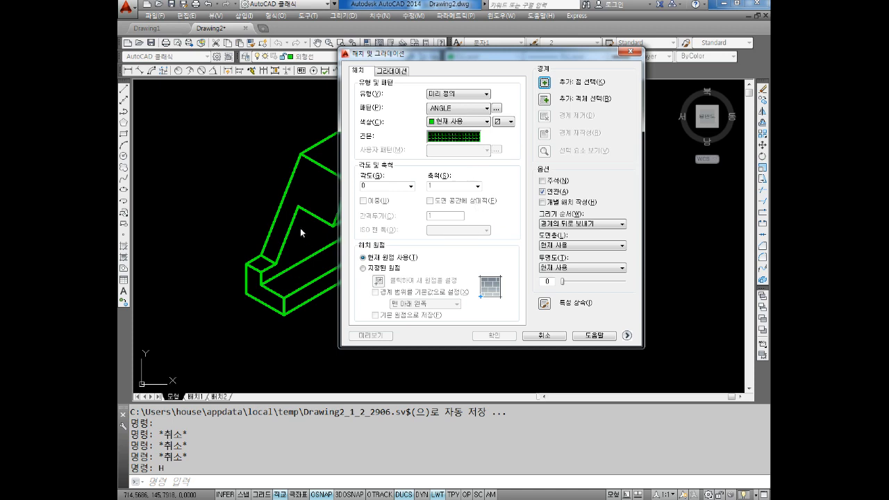
{"action": "key", "text": "Escape"}
{"action": "left_click", "coordinate": [257, 165]}
{"action": "key", "text": "Escape"}
{"action": "key", "text": "Escape"}
{"action": "key", "text": "Escape"}
{"action": "key", "text": "Escape"}
{"action": "key", "text": "Escape"}
{"action": "key", "text": "Escape"}
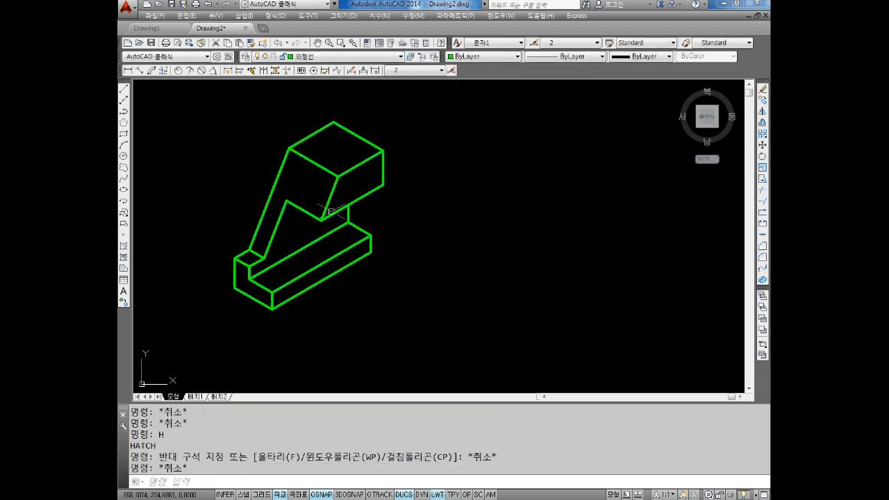
Draw a line arrow right of the isometric part, pointing up-left at its right-hand side, with the left isoplane active and Ortho off
{"action": "type", "text": "L"}
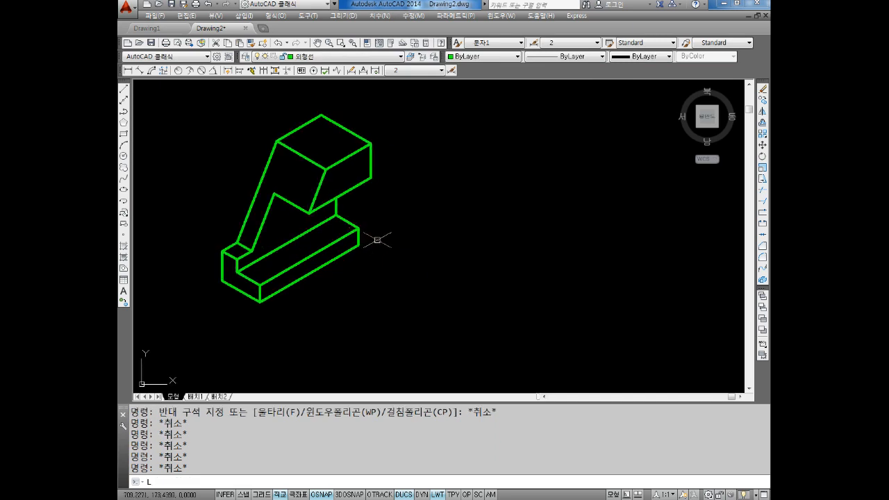
{"action": "key", "text": "Return"}
{"action": "left_click", "coordinate": [453, 302]}
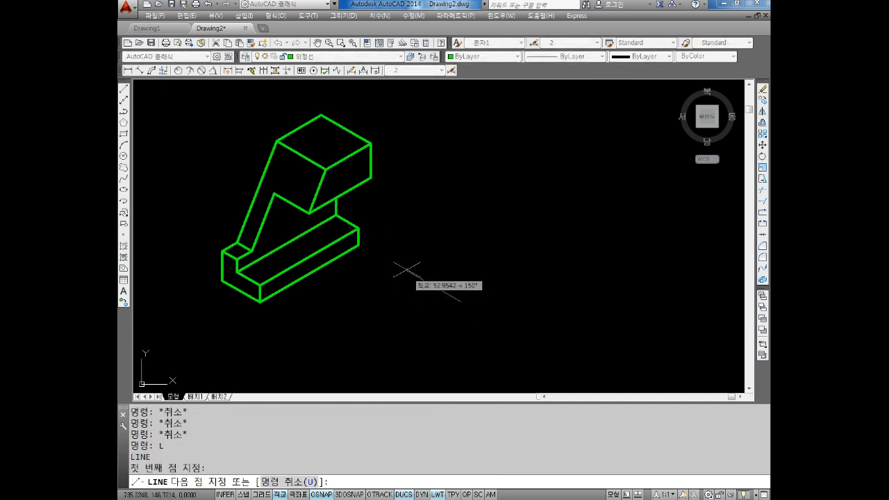
{"action": "key", "text": "F5"}
{"action": "key", "text": "F5"}
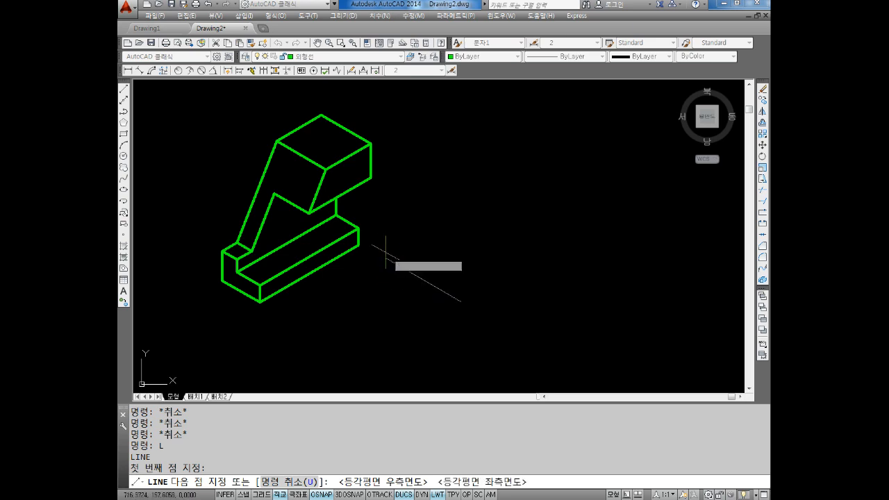
{"action": "key", "text": "F8"}
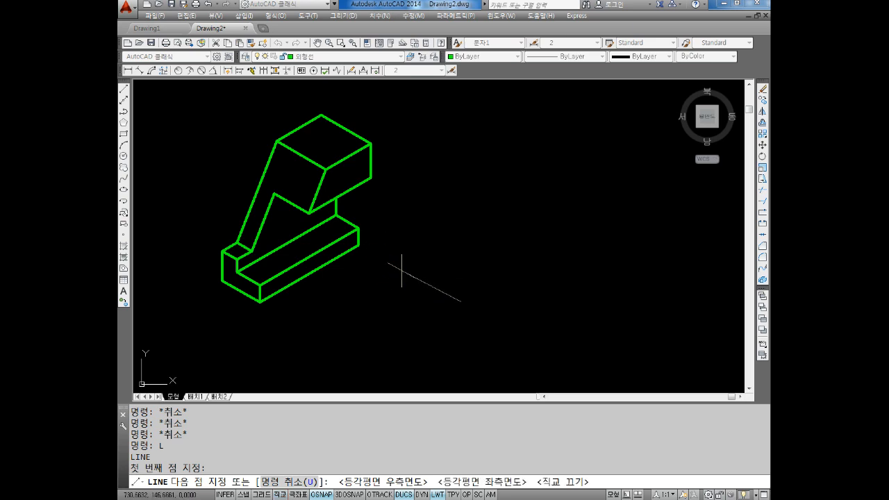
{"action": "left_click", "coordinate": [387, 258]}
{"action": "left_click", "coordinate": [391, 288]}
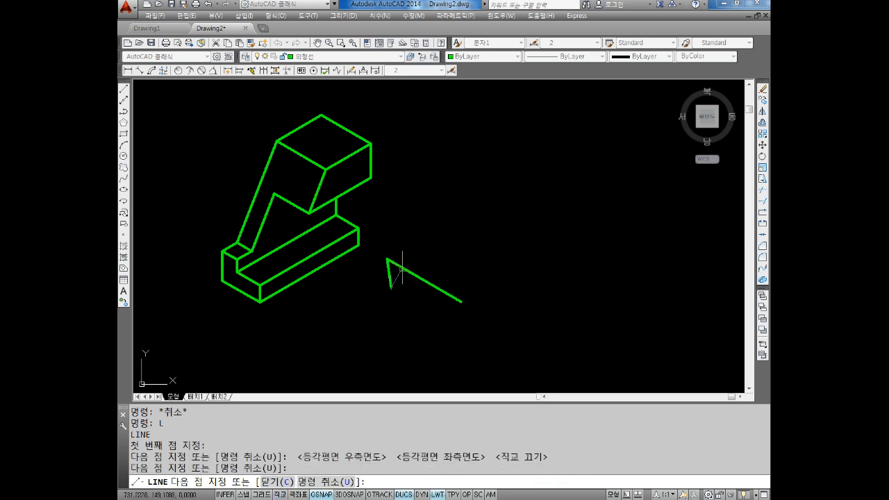
{"action": "left_click", "coordinate": [427, 255]}
{"action": "key", "text": "Escape"}
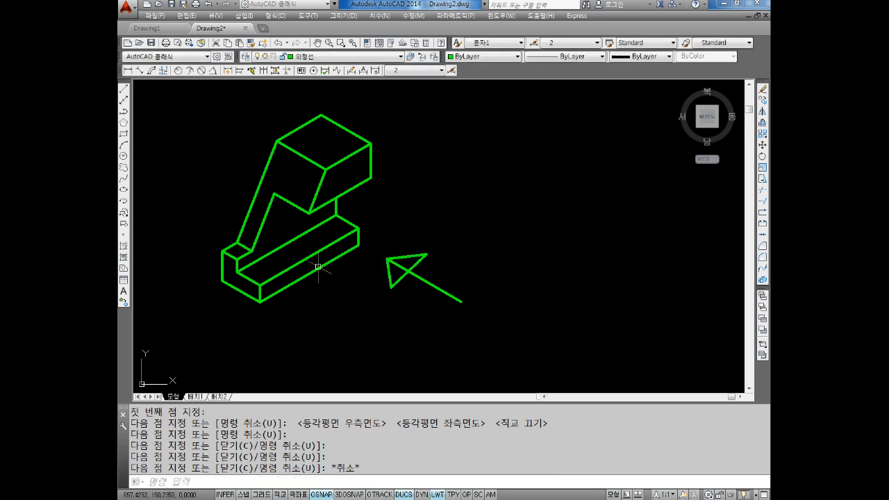
{"action": "middle_click_drag", "start_coordinate": [318, 285], "coordinate": [388, 254]}
{"action": "key", "text": "Return"}
{"action": "left_click", "coordinate": [198, 319]}
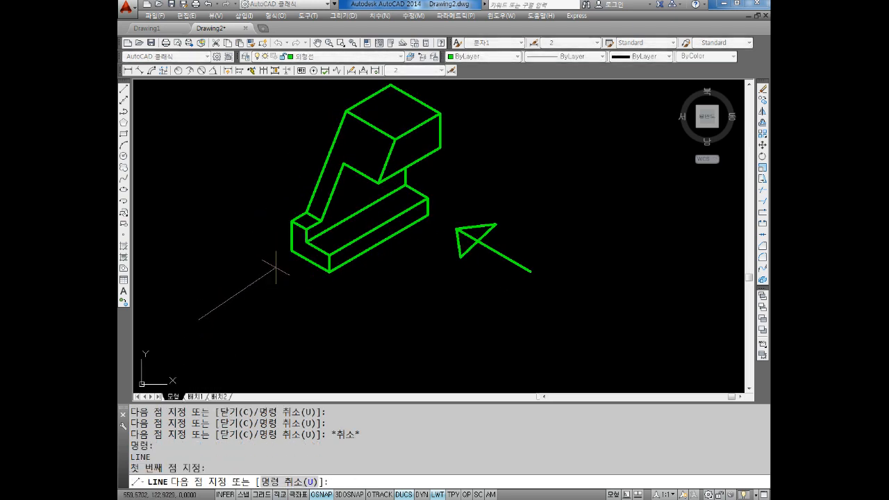
{"action": "key", "text": "Escape"}
{"action": "key", "text": "Escape"}
Draw a second line arrow at the lower left of the part, pointing up-right toward its front-left end
{"action": "middle_click_drag", "start_coordinate": [276, 268], "coordinate": [298, 276]}
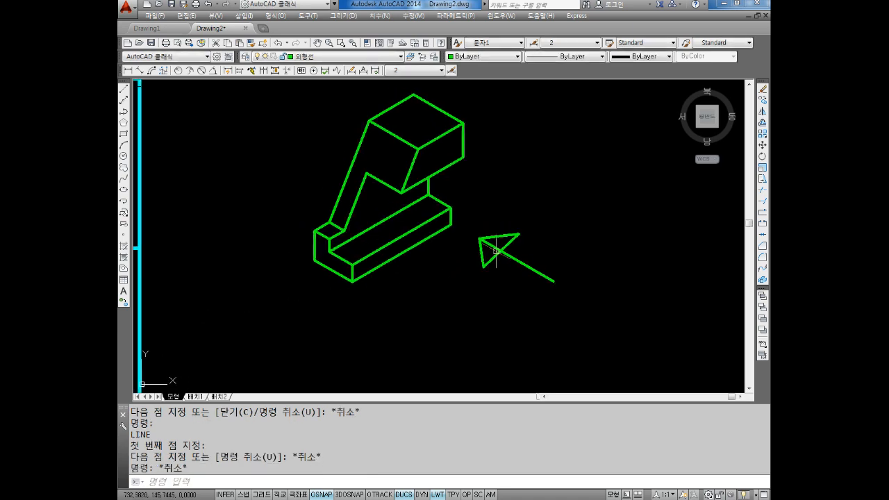
{"action": "key", "text": "Escape"}
{"action": "key", "text": "Return"}
{"action": "left_click", "coordinate": [211, 327]}
{"action": "left_click", "coordinate": [286, 285]}
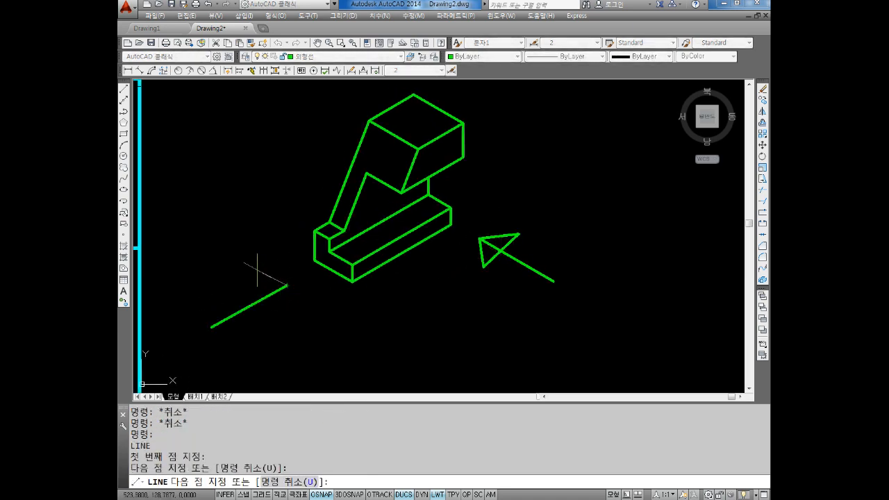
{"action": "left_click", "coordinate": [250, 267]}
{"action": "left_click", "coordinate": [285, 314]}
{"action": "left_click", "coordinate": [286, 285]}
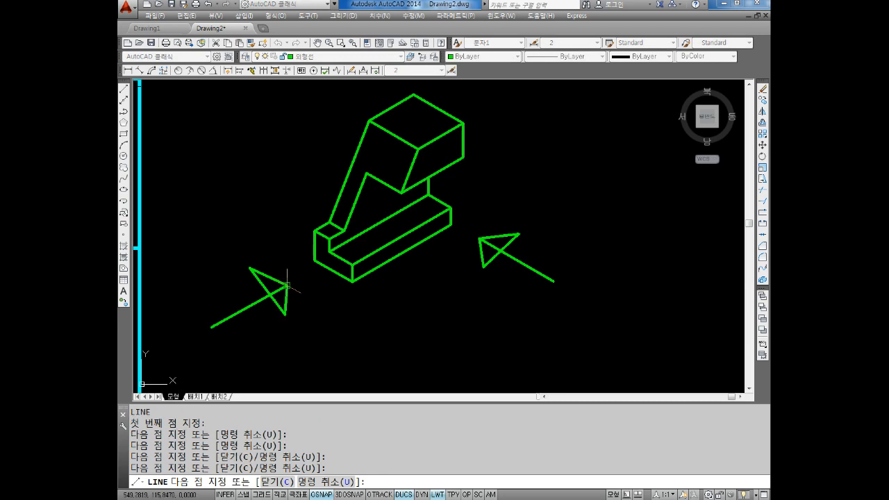
{"action": "key", "text": "Escape"}
{"action": "key", "text": "Escape"}
Draw a third line arrow above the part, pointing straight down at its top face
{"action": "middle_click_drag", "start_coordinate": [373, 184], "coordinate": [341, 259]}
{"action": "key", "text": "Return"}
{"action": "left_click", "coordinate": [370, 103]}
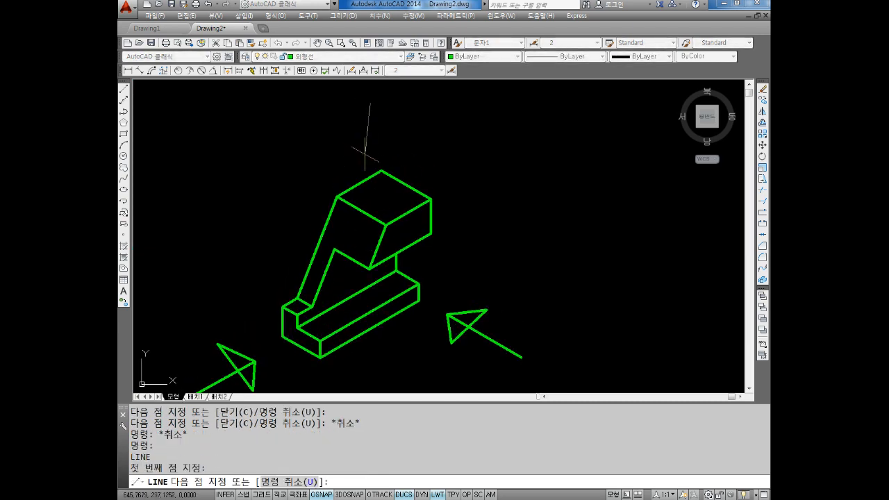
{"action": "left_click", "coordinate": [370, 150]}
{"action": "left_click", "coordinate": [341, 126]}
{"action": "left_click", "coordinate": [386, 127]}
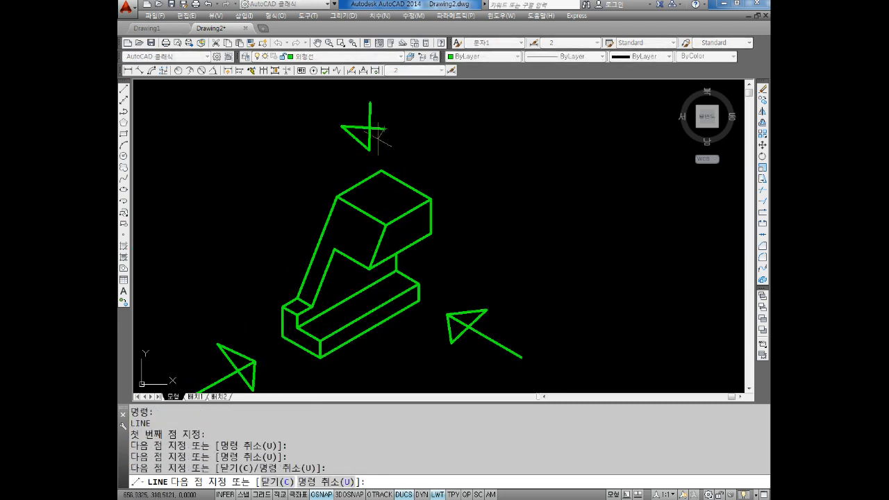
{"action": "left_click", "coordinate": [369, 150]}
{"action": "key", "text": "Escape"}
{"action": "middle_click_drag", "start_coordinate": [373, 187], "coordinate": [369, 173]}
{"action": "middle_click_drag", "start_coordinate": [405, 230], "coordinate": [409, 171]}
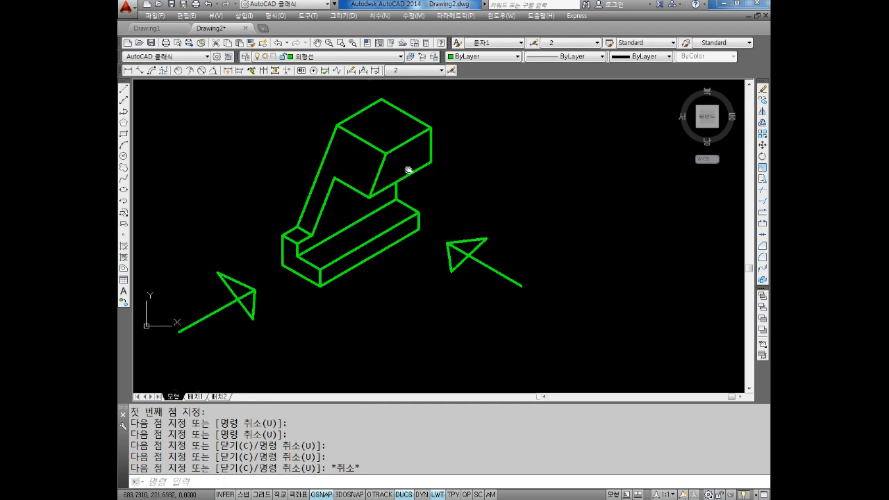
{"action": "middle_click_drag", "start_coordinate": [364, 226], "coordinate": [385, 246]}
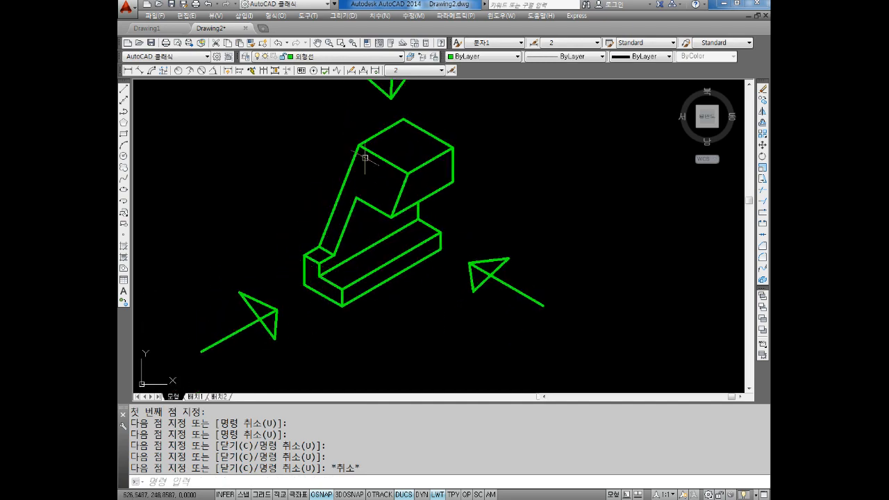
{"action": "key", "text": "Escape"}
{"action": "key", "text": "Escape"}
{"action": "key", "text": "Escape"}
{"action": "key", "text": "Escape"}
{"action": "key", "text": "Escape"}
{"action": "key", "text": "Escape"}
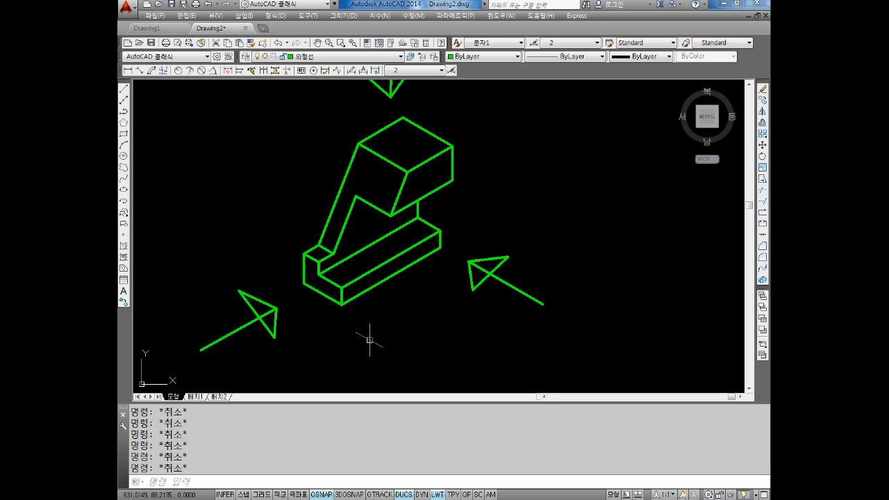
Start the Hatch command and move its settings dialog so the left side of the part stays visible
{"action": "type", "text": "h"}
{"action": "key", "text": "Return"}
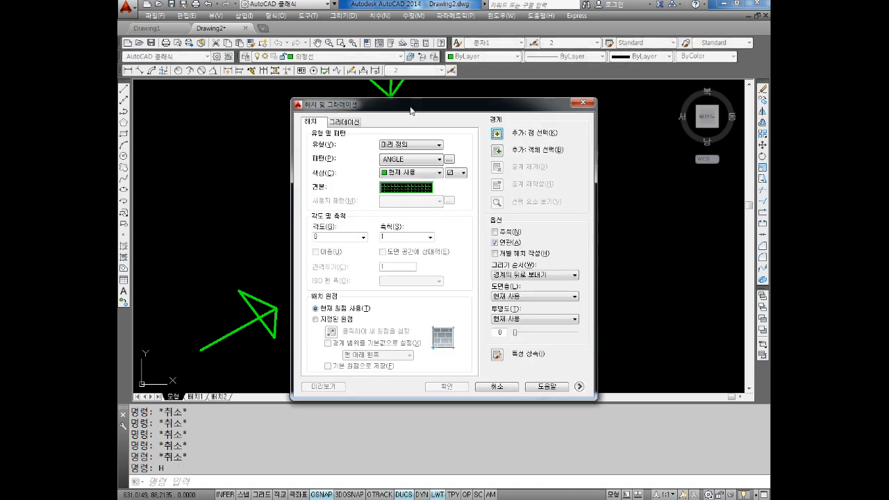
{"action": "mouse_move", "coordinate": [410, 105]}
{"action": "left_mouse_down"}
{"action": "mouse_move", "coordinate": [596, 57]}
{"action": "mouse_move", "coordinate": [499, 63]}
{"action": "left_mouse_up"}
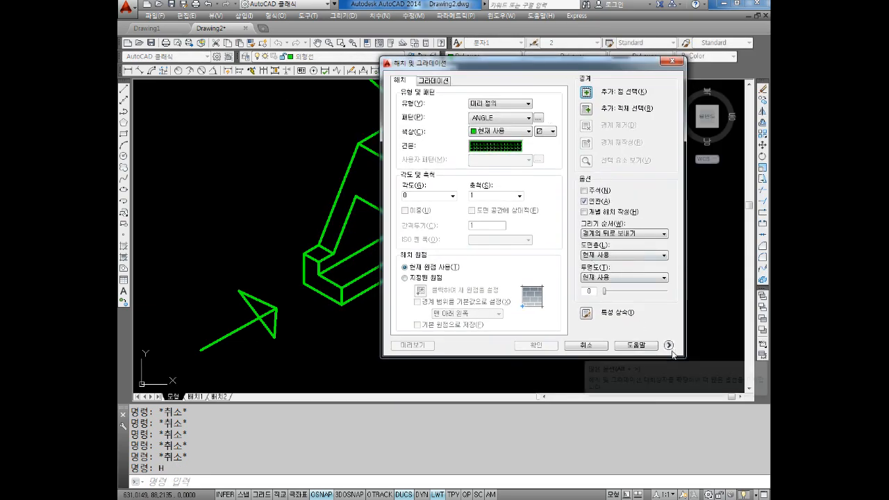
Examine the additional hatch options such as island display style, boundary retention and gap tolerance, and collapse them again
{"action": "left_click", "coordinate": [668, 344]}
{"action": "left_click", "coordinate": [590, 346]}
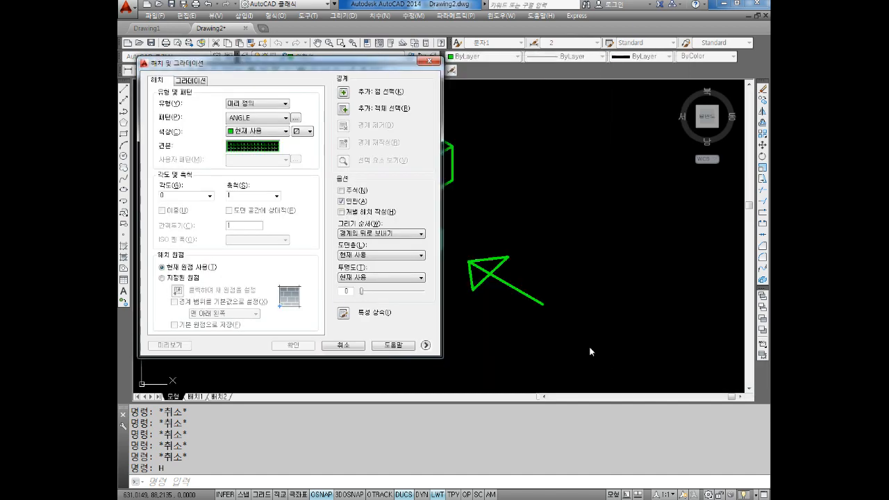
{"action": "left_click_drag", "start_coordinate": [330, 68], "coordinate": [524, 45]}
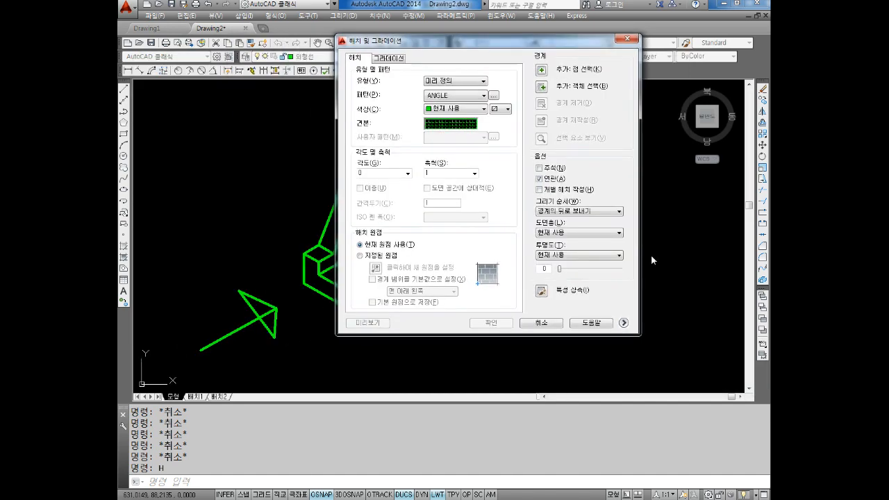
{"action": "left_click", "coordinate": [624, 323]}
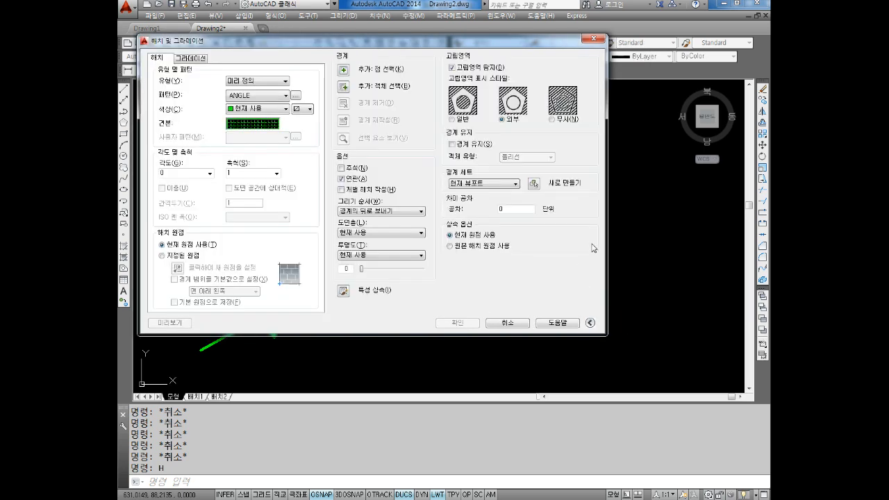
{"action": "left_click", "coordinate": [590, 323]}
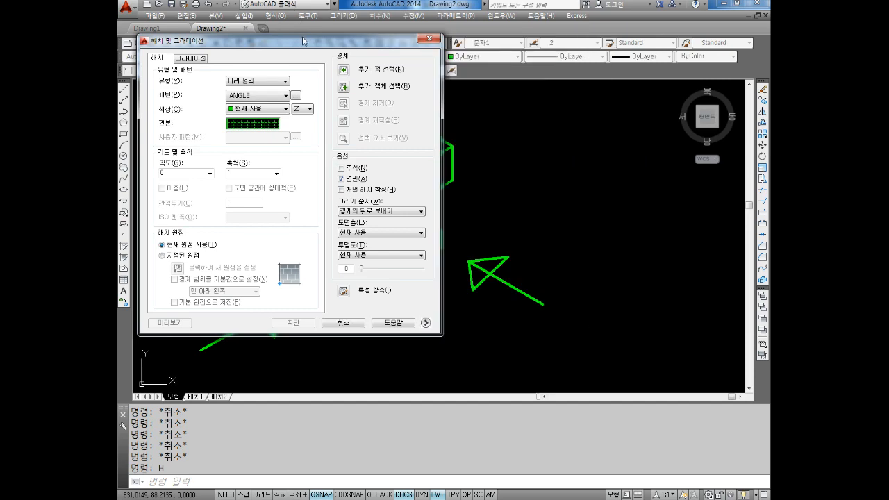
{"action": "mouse_move", "coordinate": [303, 41]}
{"action": "left_mouse_down"}
{"action": "mouse_move", "coordinate": [506, 47]}
{"action": "mouse_move", "coordinate": [488, 55]}
{"action": "left_mouse_up"}
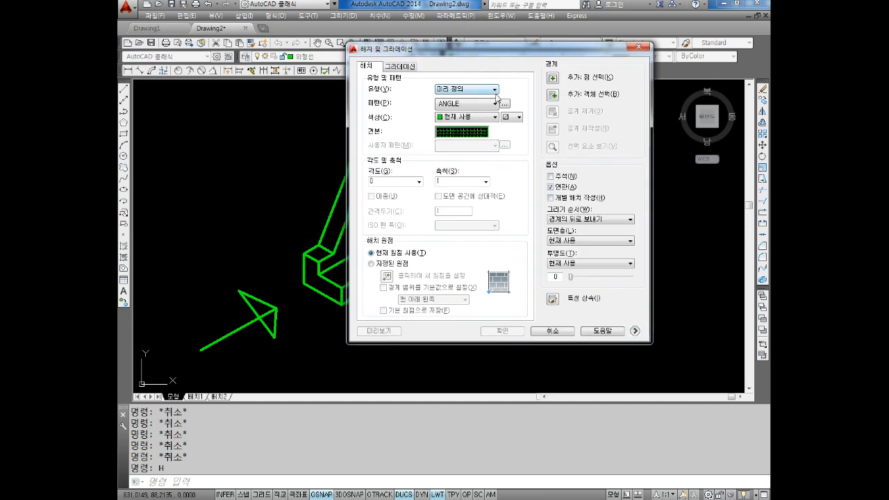
Examine the list of predefined hatch pattern names
{"action": "left_click", "coordinate": [462, 106]}
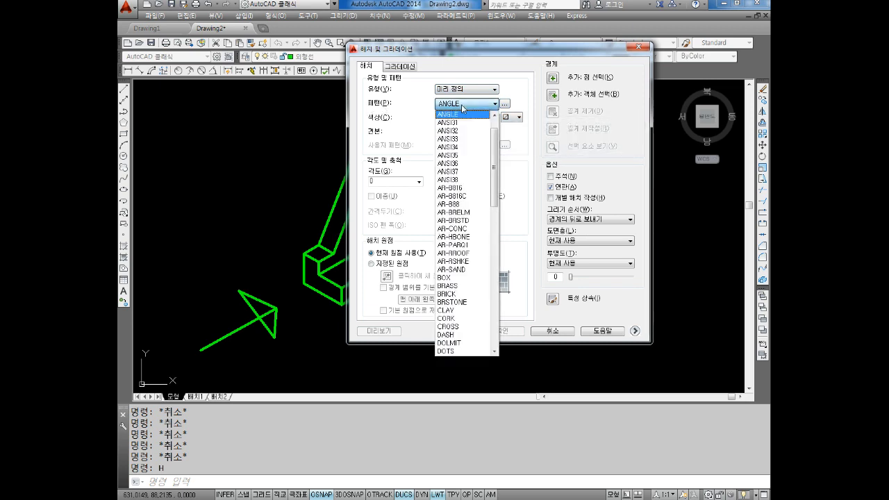
{"action": "left_click", "coordinate": [462, 105]}
{"action": "left_click", "coordinate": [462, 106]}
{"action": "left_click", "coordinate": [463, 105]}
{"action": "left_click", "coordinate": [465, 104]}
{"action": "left_click", "coordinate": [471, 111]}
{"action": "left_click", "coordinate": [449, 104]}
{"action": "left_click", "coordinate": [505, 83]}
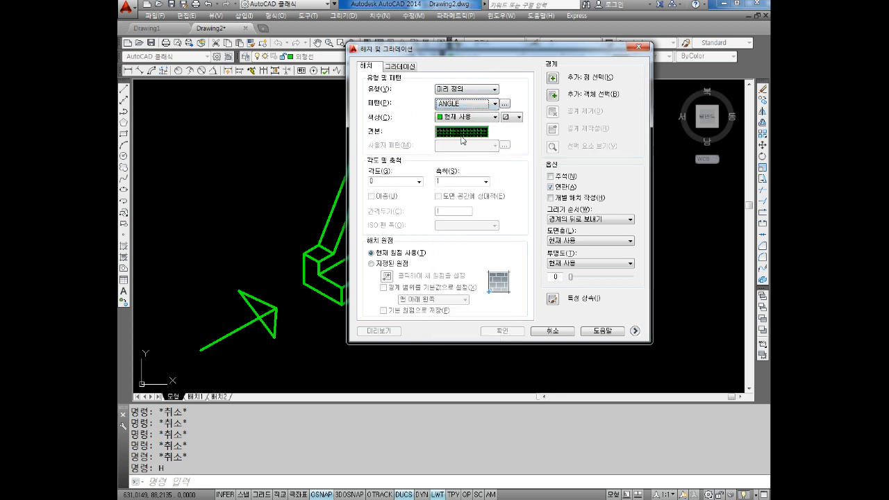
Examine the ISO and ANSI patterns in the hatch pattern palette, comparing ANSI31 with ANSI37
{"action": "left_click", "coordinate": [464, 133]}
{"action": "left_click_drag", "start_coordinate": [465, 155], "coordinate": [530, 86]}
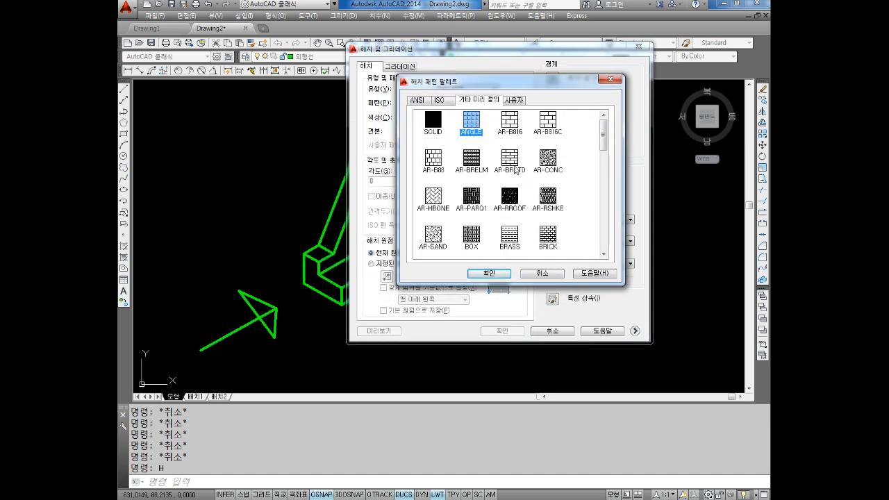
{"action": "left_click", "coordinate": [442, 102]}
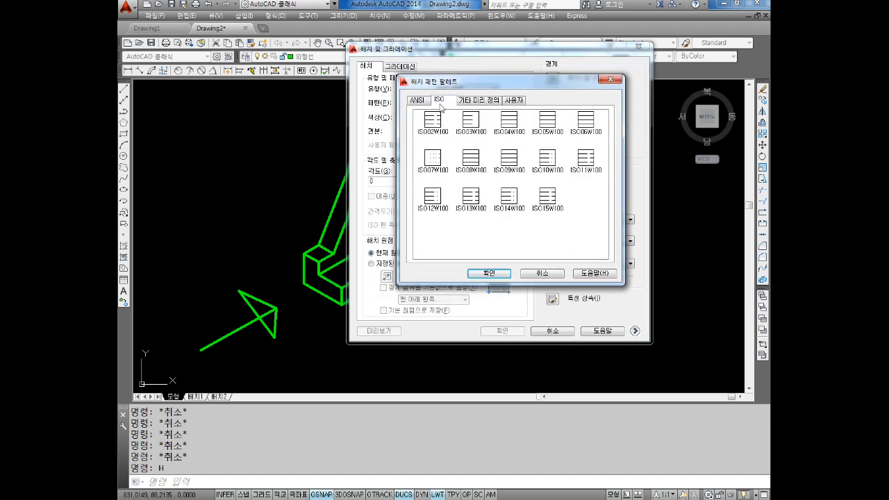
{"action": "left_click", "coordinate": [426, 102]}
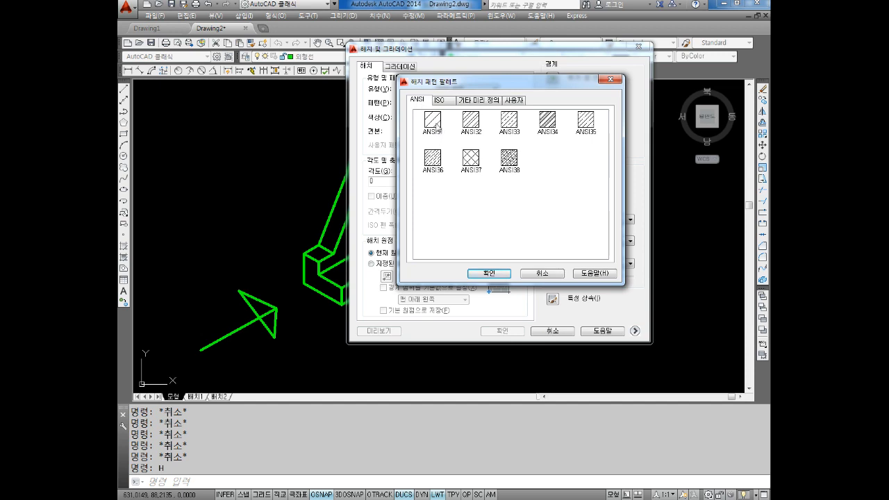
{"action": "left_click", "coordinate": [436, 125]}
{"action": "left_click", "coordinate": [471, 159]}
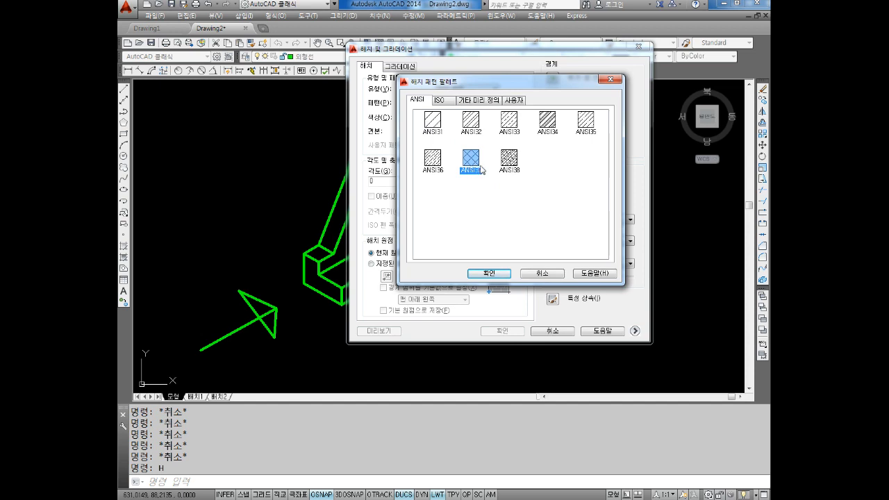
{"action": "left_click", "coordinate": [435, 128]}
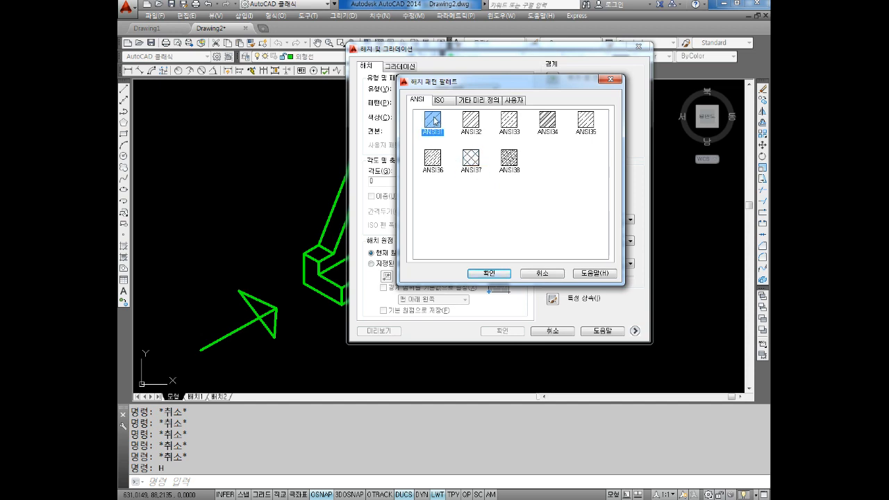
{"action": "left_click", "coordinate": [469, 160]}
{"action": "left_click", "coordinate": [429, 119]}
{"action": "left_click", "coordinate": [463, 159]}
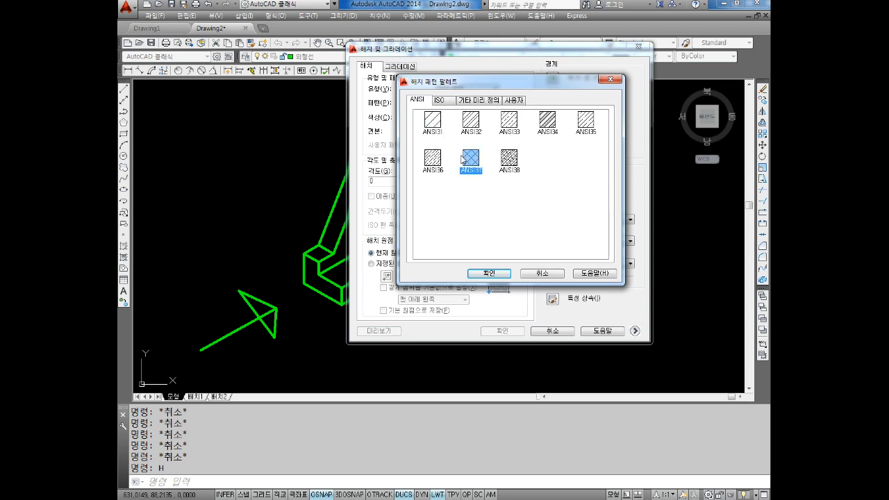
Examine the other predefined hatch patterns, including SOLID, and close the pattern palette
{"action": "left_click", "coordinate": [484, 103]}
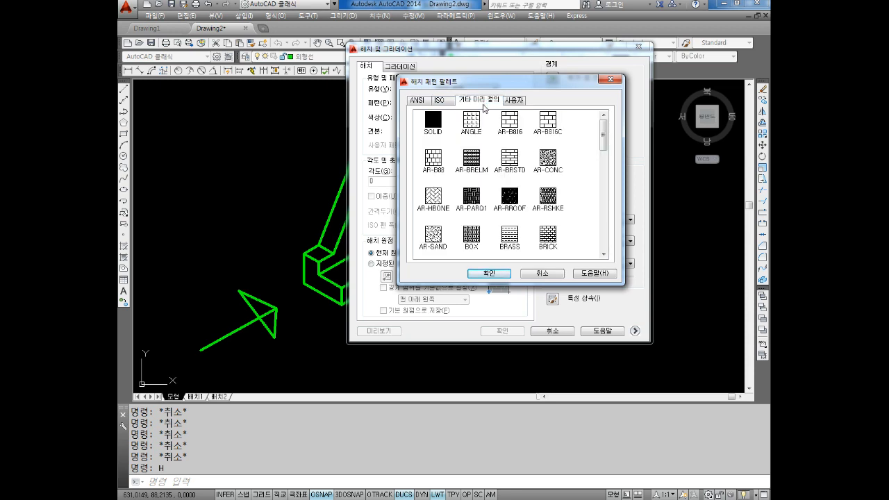
{"action": "left_click", "coordinate": [434, 125]}
{"action": "left_click", "coordinate": [476, 103]}
{"action": "left_click", "coordinate": [437, 123]}
{"action": "left_click", "coordinate": [426, 101]}
{"action": "left_click", "coordinate": [471, 100]}
{"action": "left_click", "coordinate": [490, 275]}
Move the hatch dialog further off the part and set the hatch colour to red (빨간색)
{"action": "left_click_drag", "start_coordinate": [475, 53], "coordinate": [514, 54]}
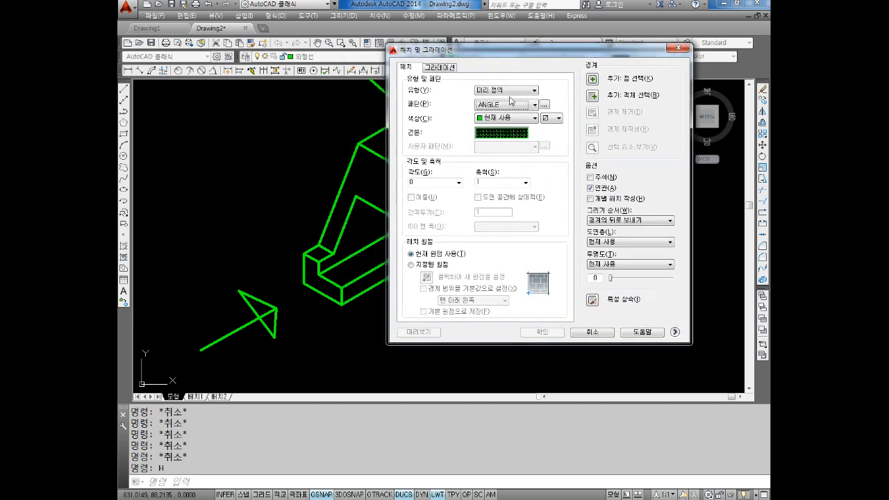
{"action": "left_click", "coordinate": [514, 118]}
{"action": "left_click", "coordinate": [494, 152]}
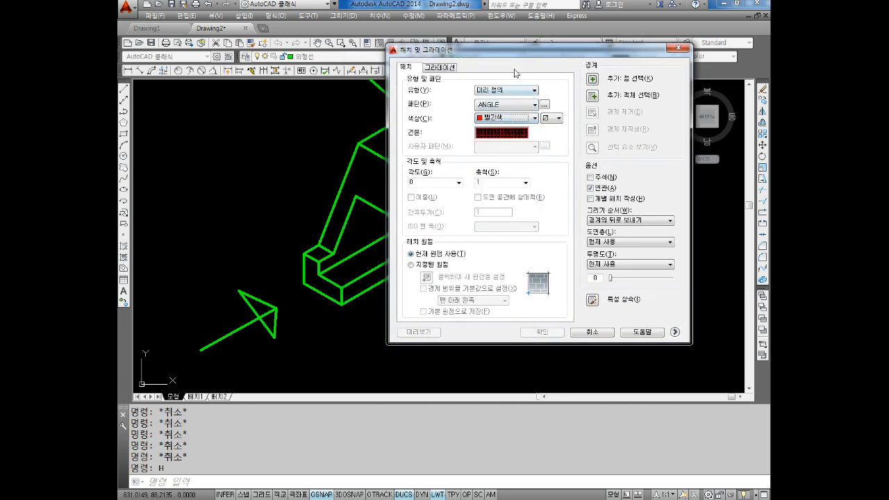
Pick interior points in the part's lower L-shaped end face and its slanted upper side face as hatch areas
{"action": "left_click", "coordinate": [592, 79]}
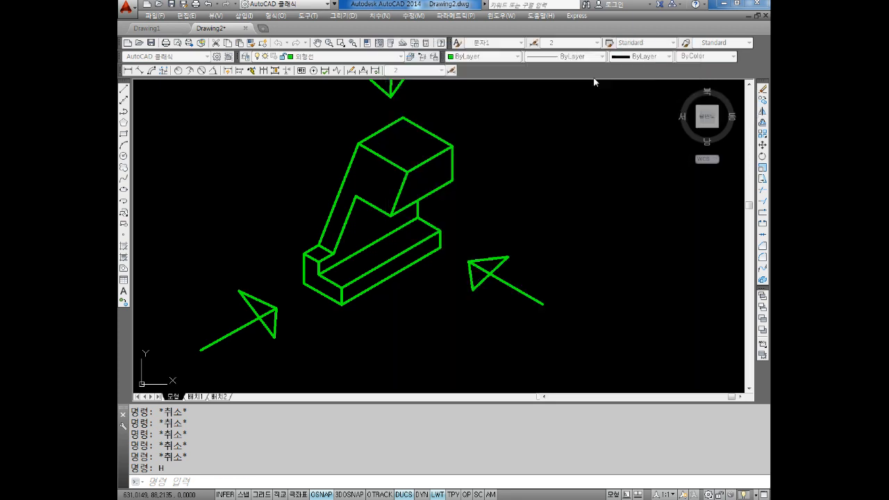
{"action": "scroll", "coordinate": [299, 288], "scroll_direction": "up", "scroll_amount": 5}
{"action": "left_click", "coordinate": [297, 291]}
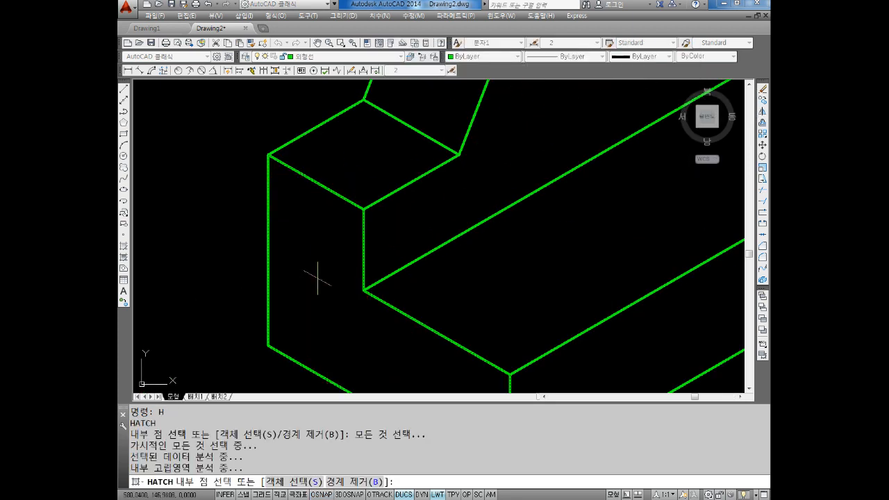
{"action": "scroll", "coordinate": [317, 278], "scroll_direction": "down", "scroll_amount": 6}
{"action": "left_click", "coordinate": [369, 187]}
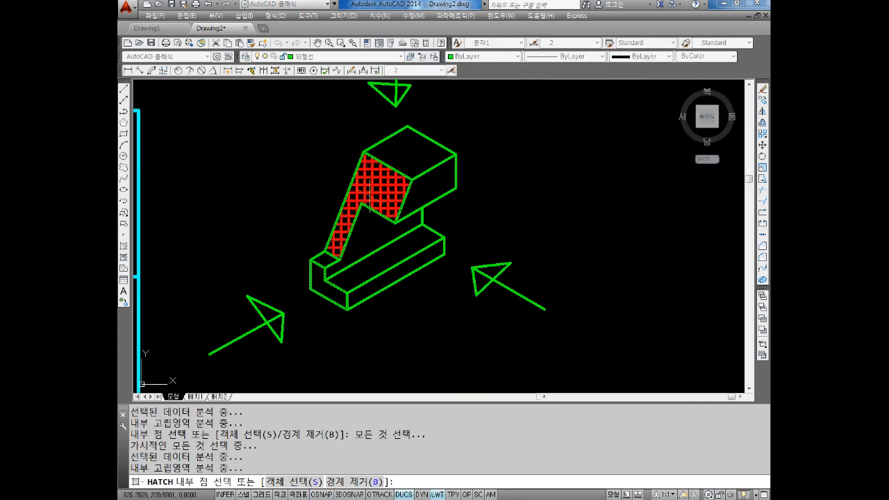
{"action": "scroll", "coordinate": [310, 295], "scroll_direction": "up", "scroll_amount": 3}
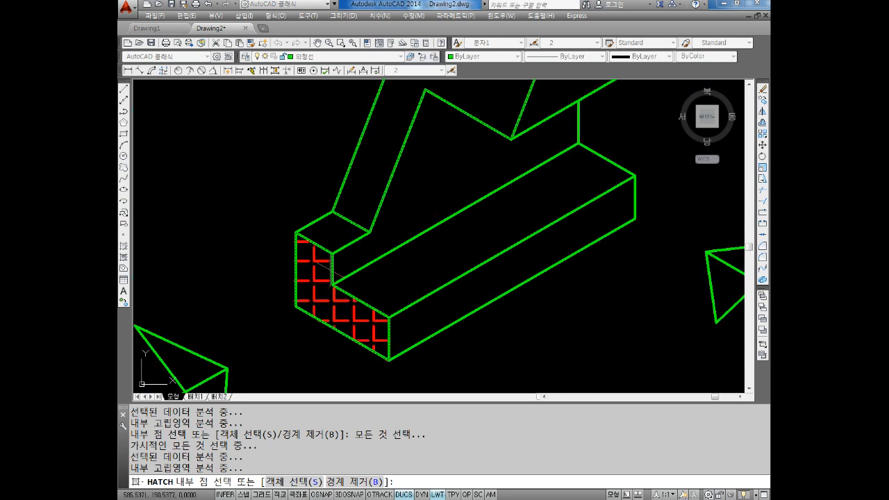
{"action": "scroll", "coordinate": [398, 122], "scroll_direction": "down", "scroll_amount": 1}
{"action": "middle_click_drag", "start_coordinate": [390, 125], "coordinate": [431, 202]}
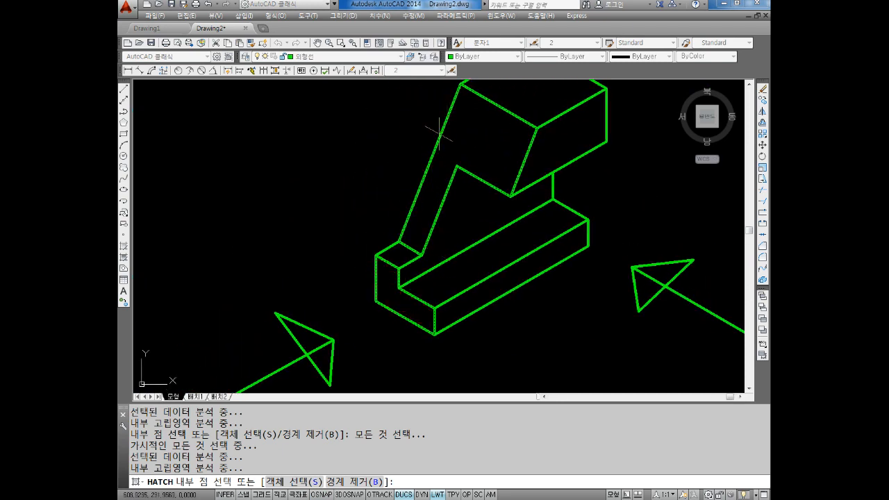
Change the hatch pattern to SOLID for the picked faces
{"action": "key", "text": "Return"}
{"action": "left_click", "coordinate": [501, 133]}
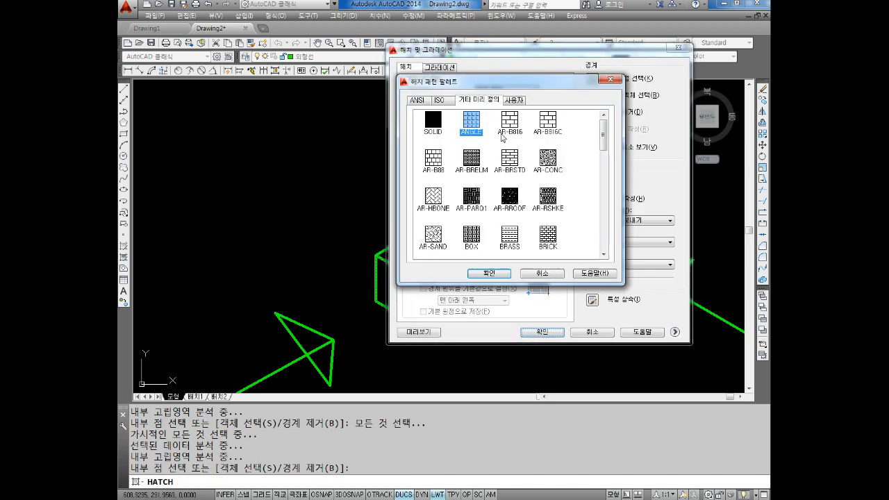
{"action": "left_click", "coordinate": [438, 123]}
{"action": "left_click", "coordinate": [479, 272]}
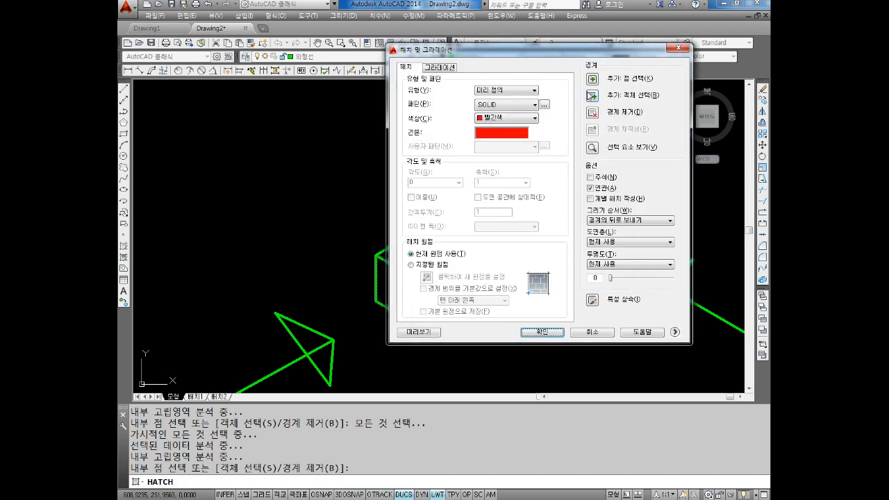
{"action": "left_click", "coordinate": [596, 78]}
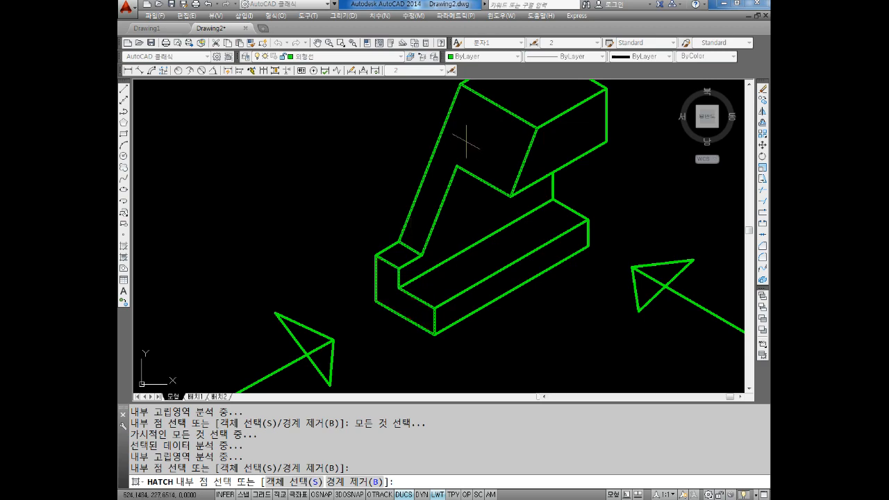
{"action": "key", "text": "Return"}
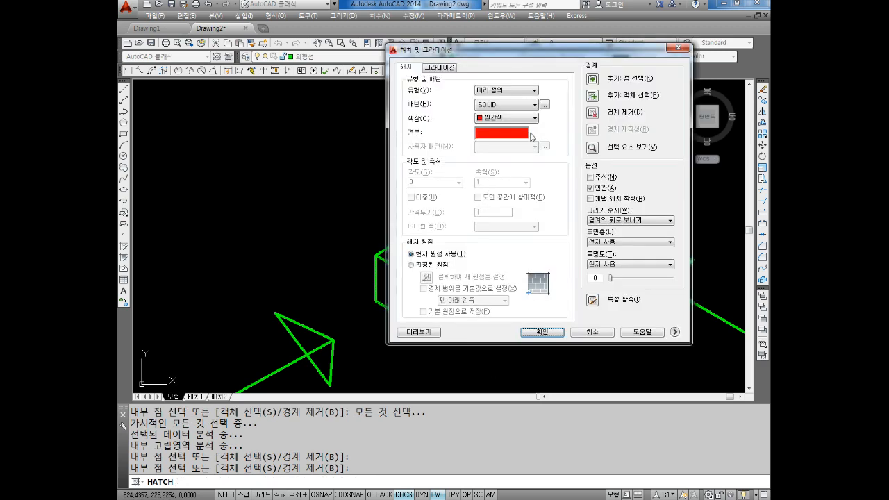
Preview the solid red hatch on the two side faces and accept it
{"action": "left_click", "coordinate": [419, 333]}
{"action": "scroll", "coordinate": [450, 267], "scroll_direction": "down", "scroll_amount": 4}
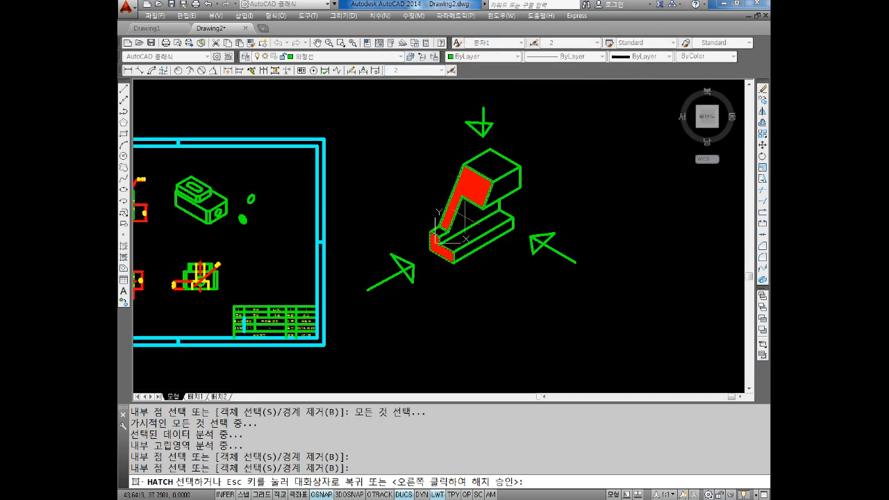
{"action": "scroll", "coordinate": [450, 267], "scroll_direction": "up", "scroll_amount": 3}
{"action": "middle_click_drag", "start_coordinate": [450, 268], "coordinate": [442, 248]}
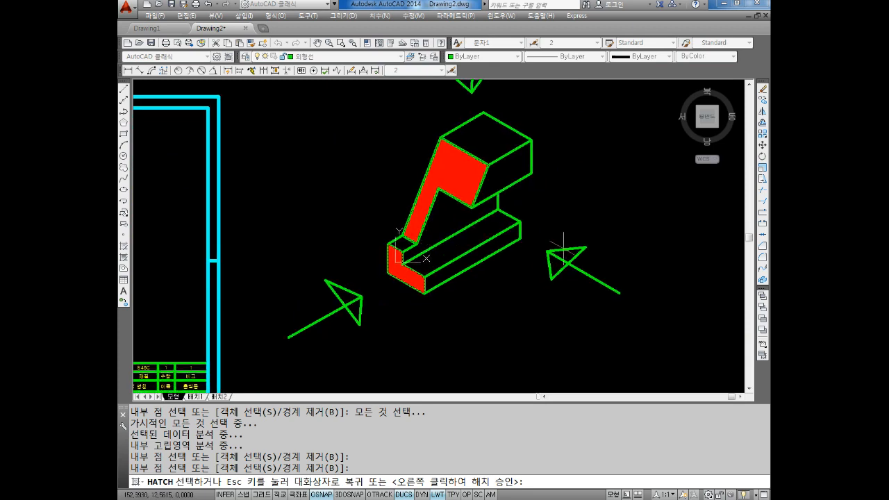
{"action": "scroll", "coordinate": [479, 223], "scroll_direction": "up", "scroll_amount": 2}
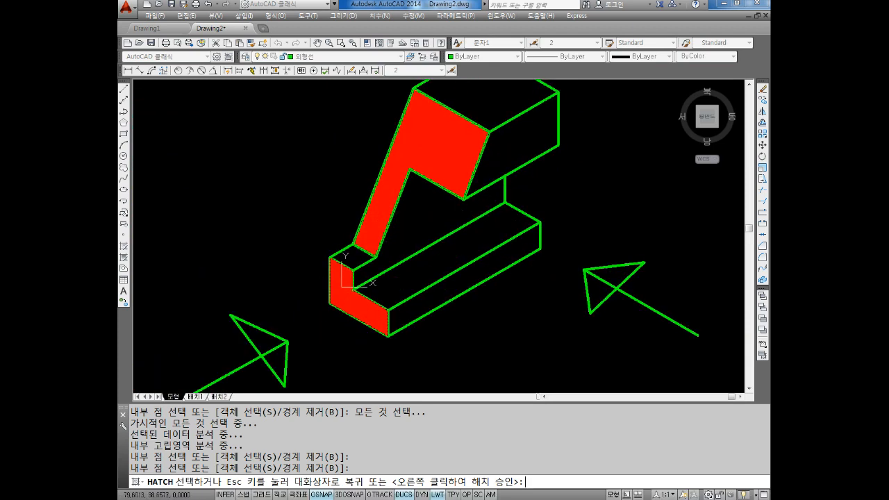
{"action": "right_click", "coordinate": [478, 217]}
{"action": "scroll", "coordinate": [446, 248], "scroll_direction": "up", "scroll_amount": 1}
{"action": "key", "text": "Escape"}
{"action": "key", "text": "Escape"}
{"action": "scroll", "coordinate": [446, 248], "scroll_direction": "down", "scroll_amount": 2}
{"action": "middle_click_drag", "start_coordinate": [441, 257], "coordinate": [422, 232]}
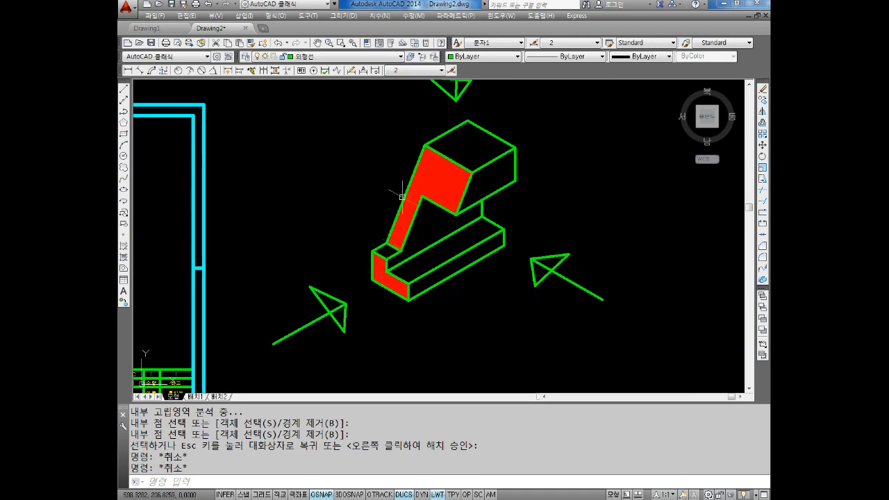
{"action": "middle_click_drag", "start_coordinate": [464, 184], "coordinate": [457, 200]}
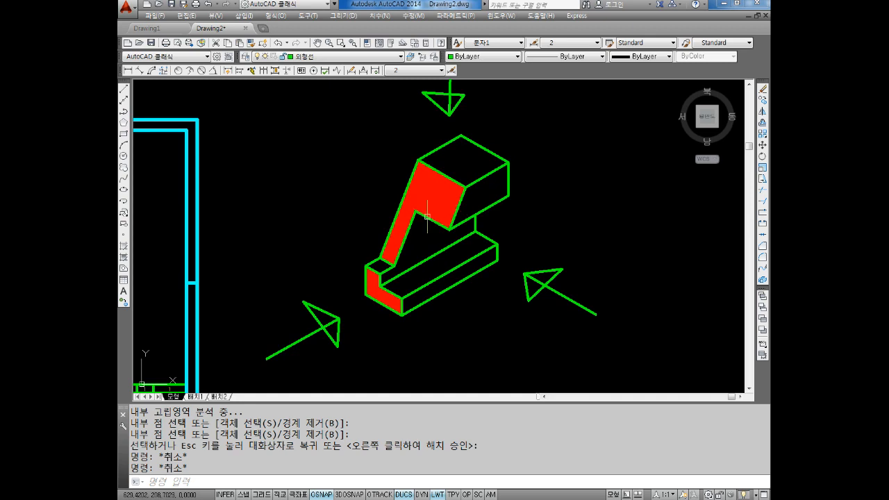
{"action": "key", "text": "Escape"}
{"action": "key", "text": "Escape"}
{"action": "key", "text": "Escape"}
{"action": "key", "text": "Escape"}
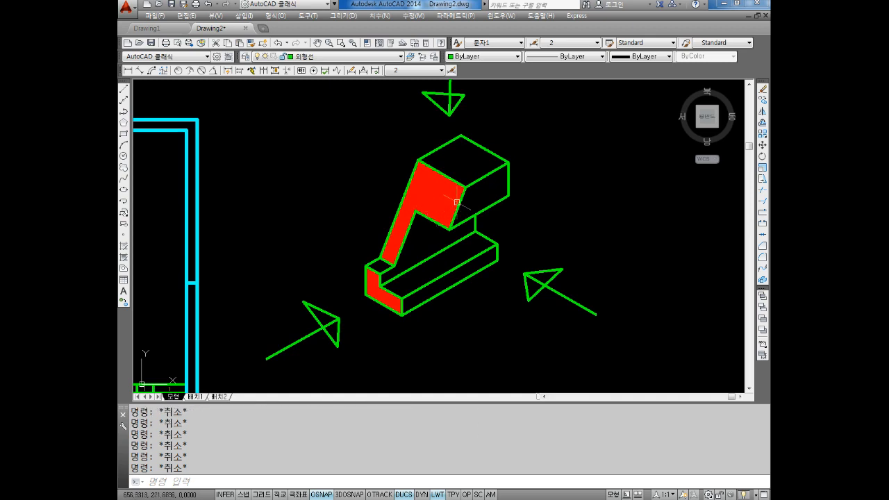
Try to fill the part's upward-facing faces with a solid blue (파란색) hatch and preview it
{"action": "type", "text": "h"}
{"action": "key", "text": "Return"}
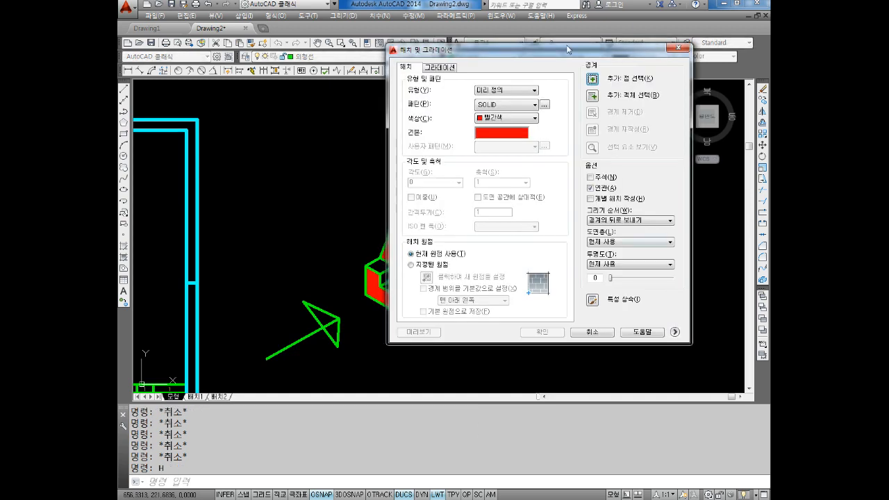
{"action": "left_click", "coordinate": [493, 118]}
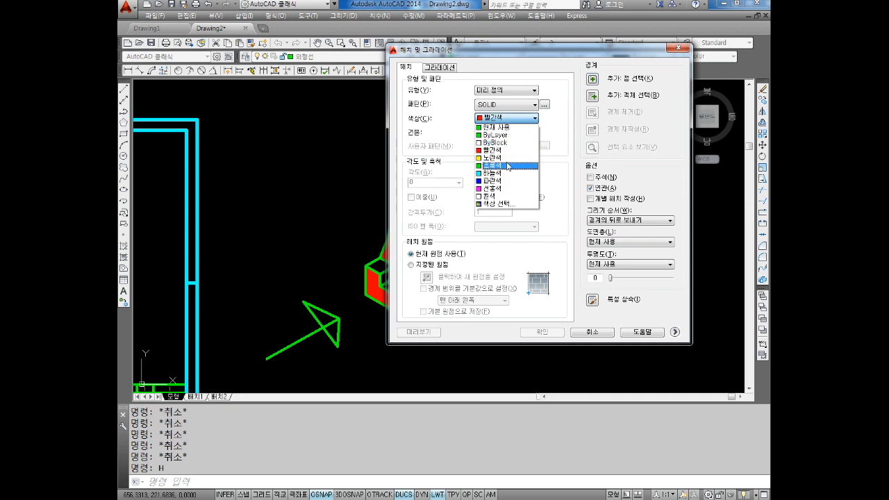
{"action": "left_click", "coordinate": [492, 181]}
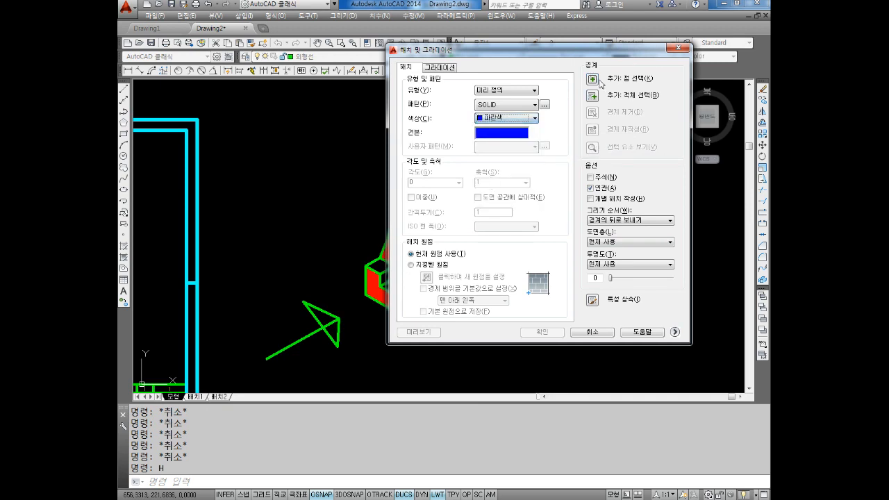
{"action": "left_click", "coordinate": [593, 78]}
{"action": "left_click", "coordinate": [469, 160]}
{"action": "left_click", "coordinate": [466, 158]}
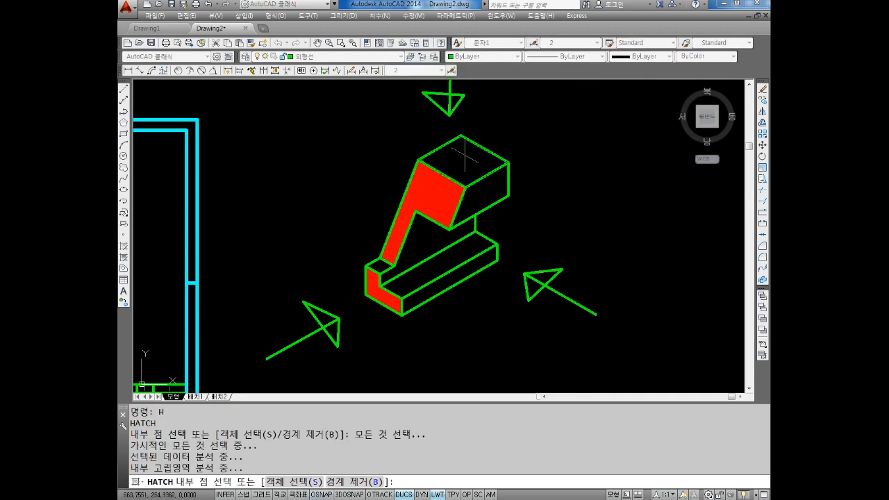
{"action": "left_click", "coordinate": [378, 264]}
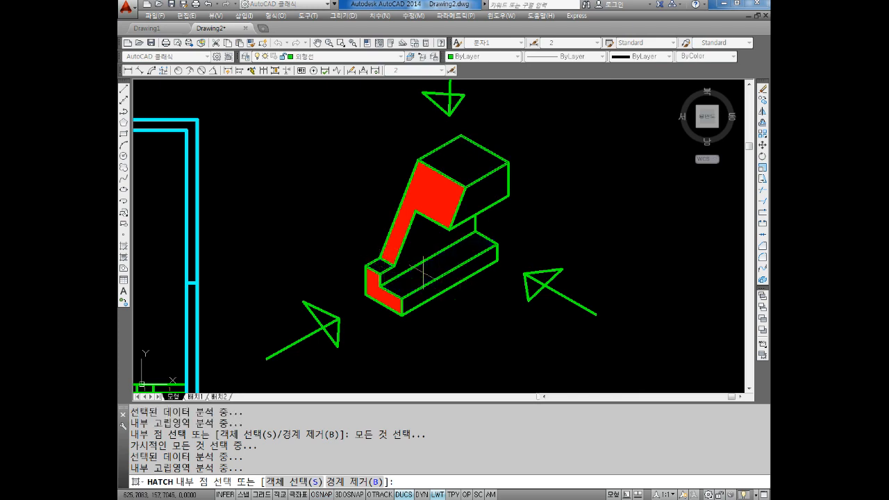
{"action": "key", "text": "Return"}
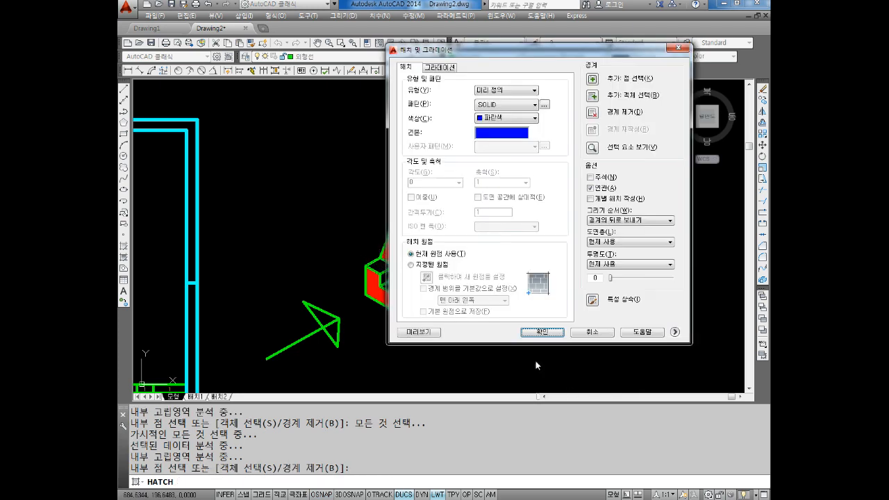
{"action": "left_click", "coordinate": [399, 332]}
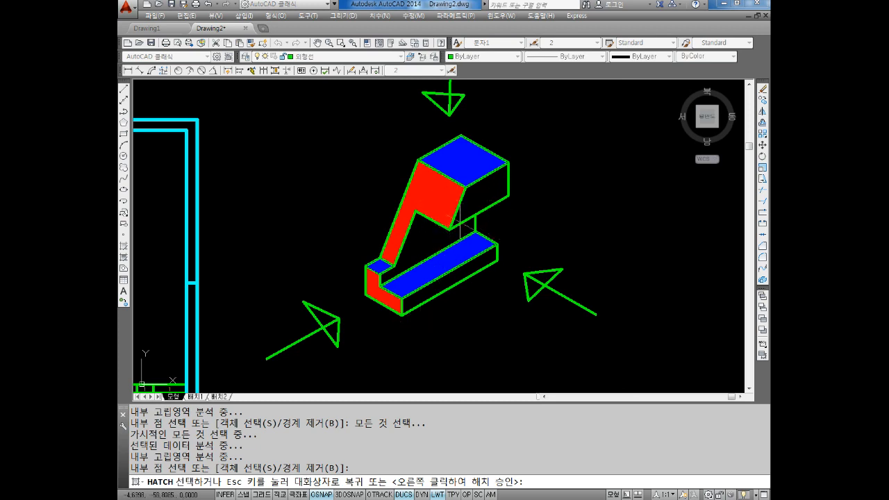
{"action": "key", "text": "Escape"}
{"action": "key", "text": "Escape"}
{"action": "key", "text": "Escape"}
{"action": "key", "text": "Escape"}
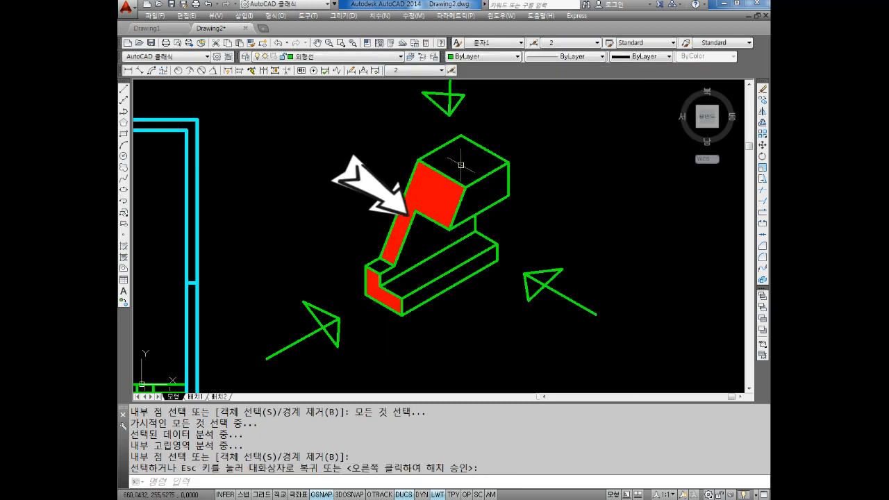
{"action": "type", "text": "h"}
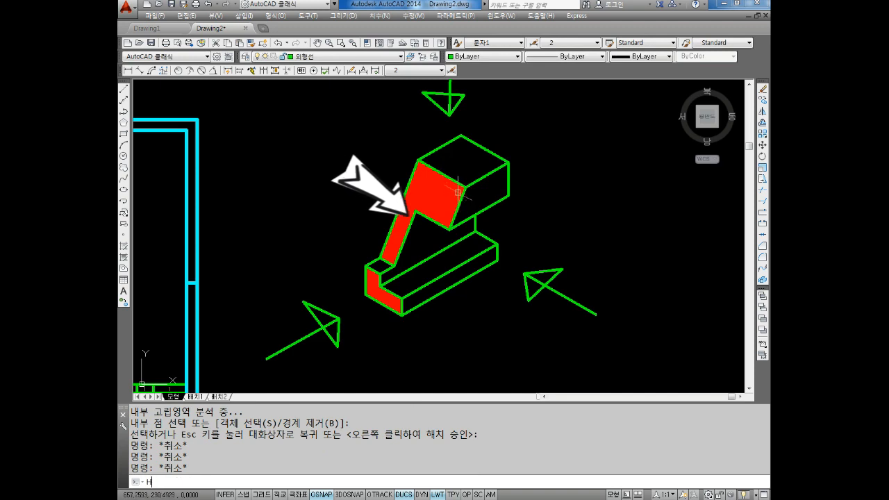
{"action": "key", "text": "Return"}
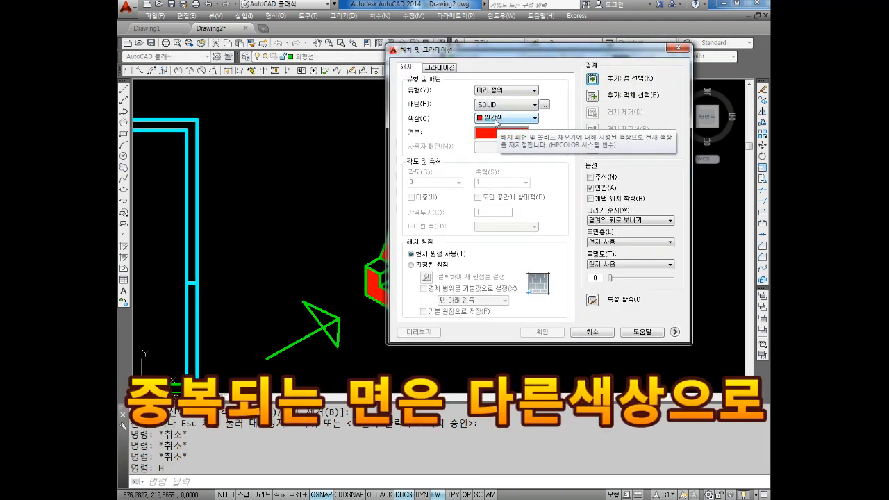
{"action": "left_click", "coordinate": [593, 80]}
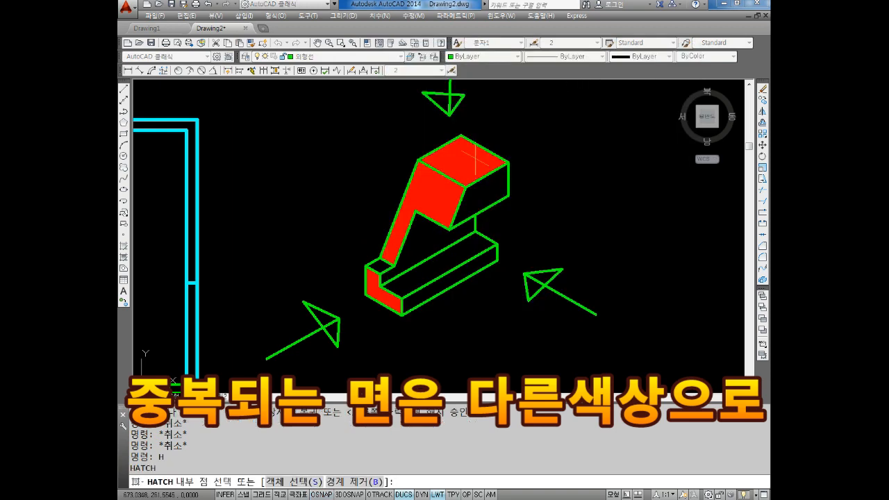
{"action": "left_click", "coordinate": [432, 201]}
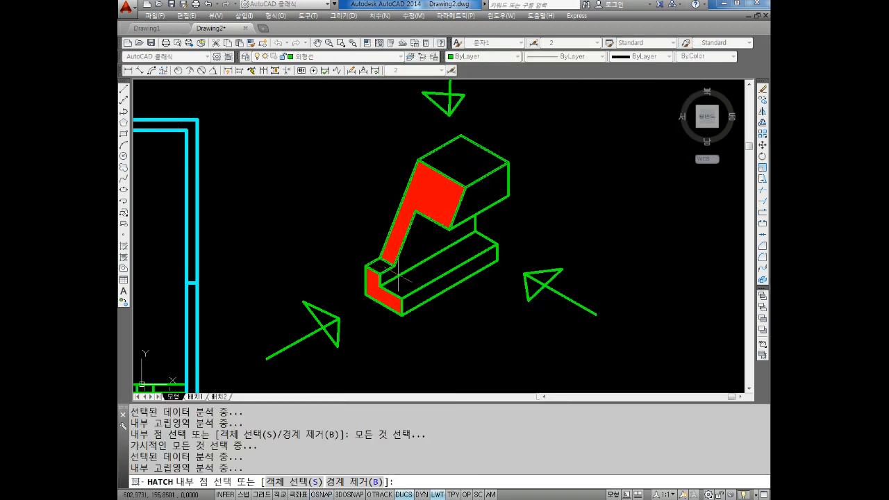
{"action": "key", "text": "Return"}
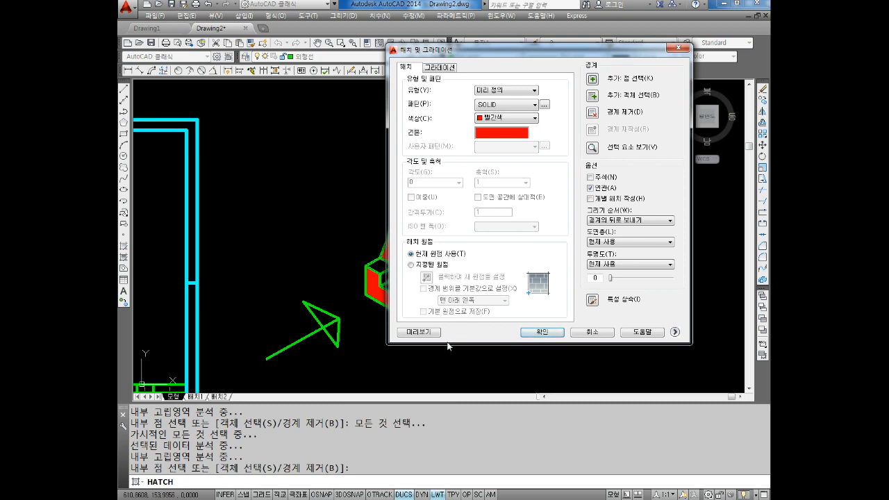
Fill the part's top face, slanted face, small step and lower ledge, all seen from above, with a solid blue (파란색) hatch
{"action": "left_click", "coordinate": [507, 118]}
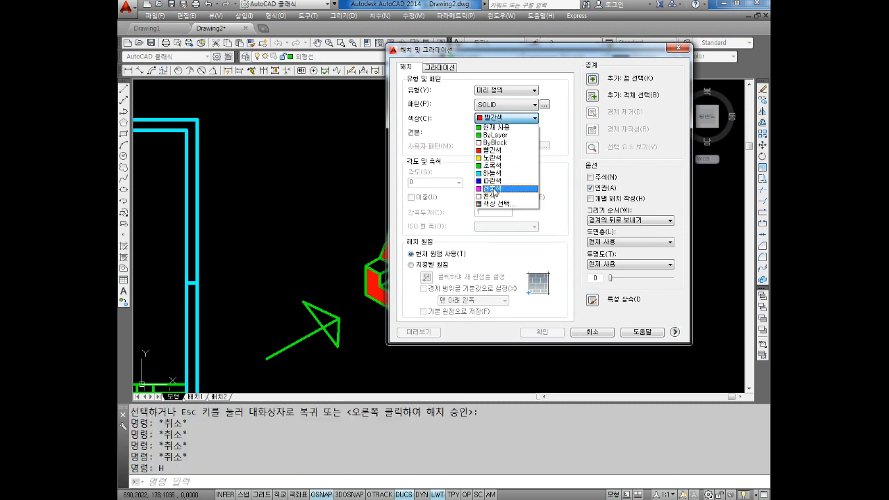
{"action": "left_click", "coordinate": [504, 185]}
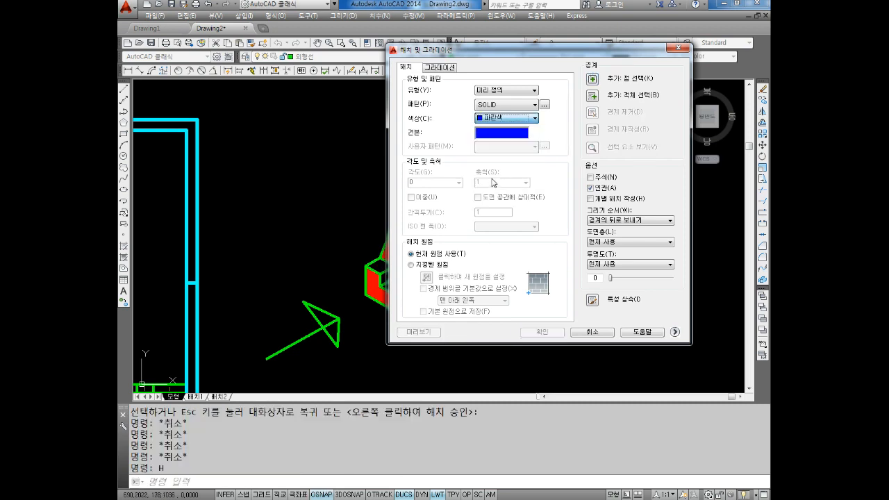
{"action": "left_click", "coordinate": [593, 79]}
{"action": "left_click", "coordinate": [384, 264]}
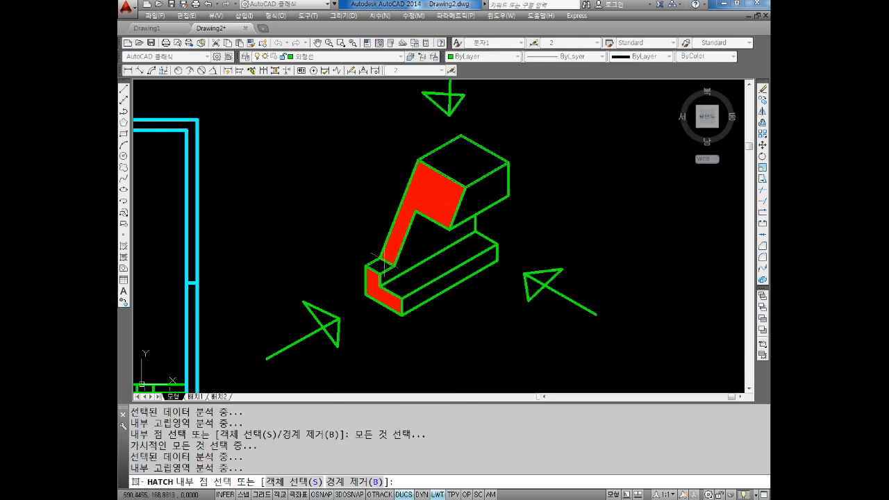
{"action": "key", "text": "Return"}
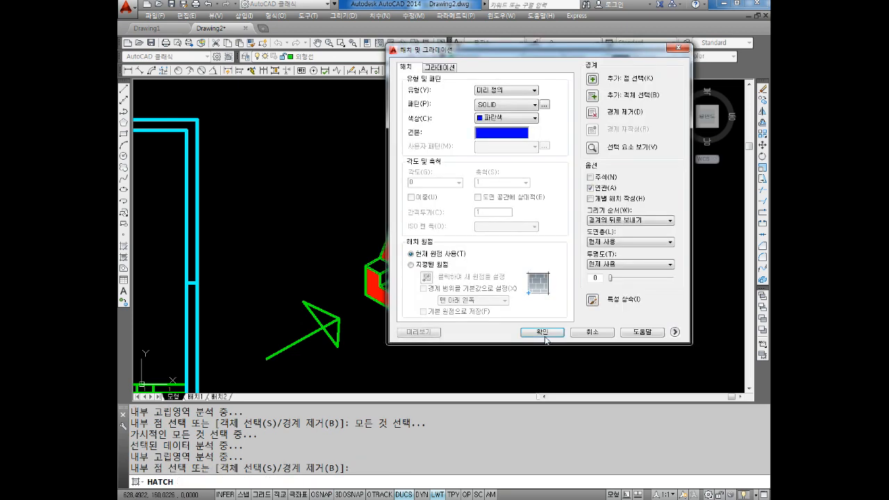
{"action": "left_click", "coordinate": [542, 337]}
{"action": "key", "text": "Escape"}
{"action": "key", "text": "Escape"}
{"action": "middle_click_drag", "start_coordinate": [419, 258], "coordinate": [403, 247]}
{"action": "key", "text": "Escape"}
{"action": "key", "text": "Escape"}
{"action": "key", "text": "Escape"}
{"action": "key", "text": "Escape"}
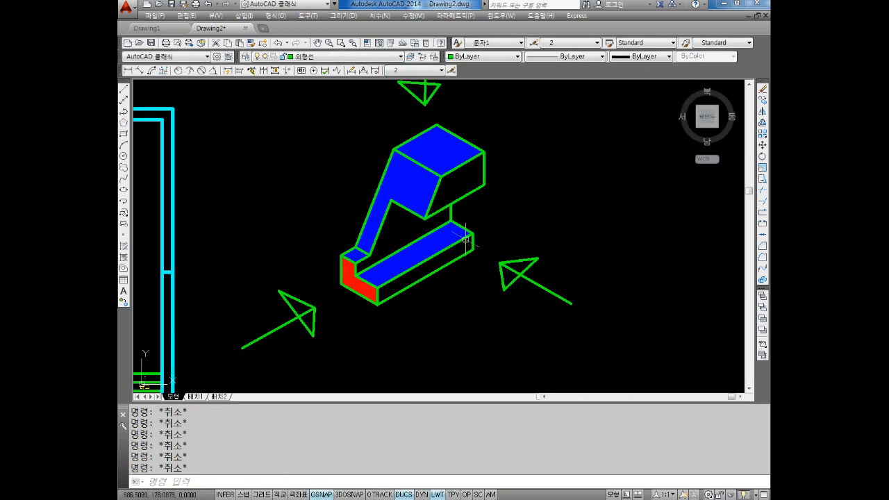
Fill the part's side faces seen along the lower-right arrow with a solid cyan (하늘색) hatch
{"action": "type", "text": "H"}
{"action": "key", "text": "Return"}
{"action": "left_click", "coordinate": [495, 119]}
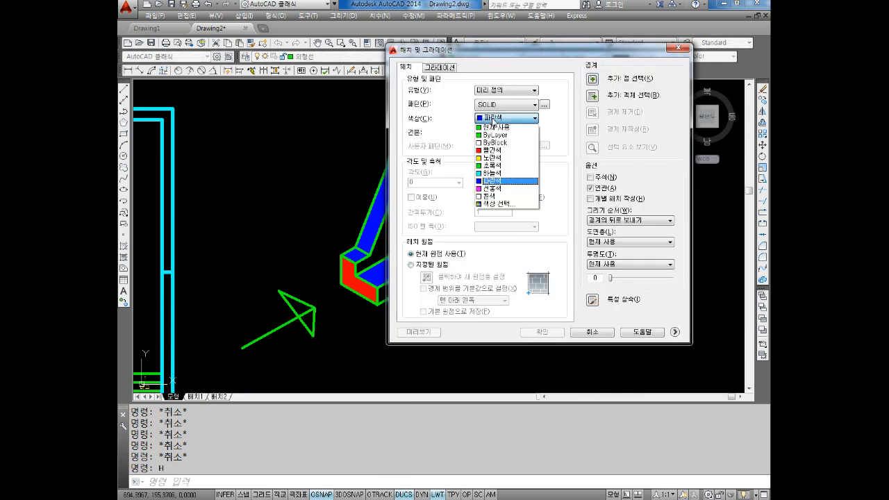
{"action": "left_click", "coordinate": [491, 176]}
{"action": "left_click", "coordinate": [591, 80]}
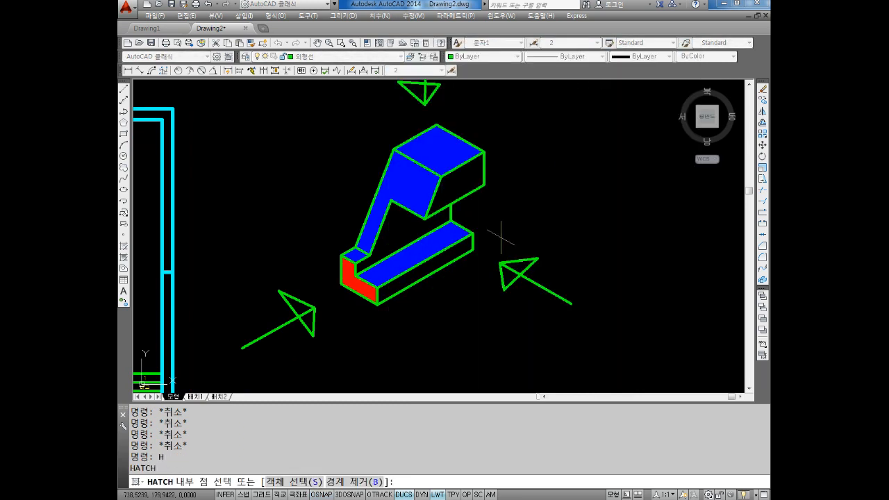
{"action": "left_click", "coordinate": [456, 196]}
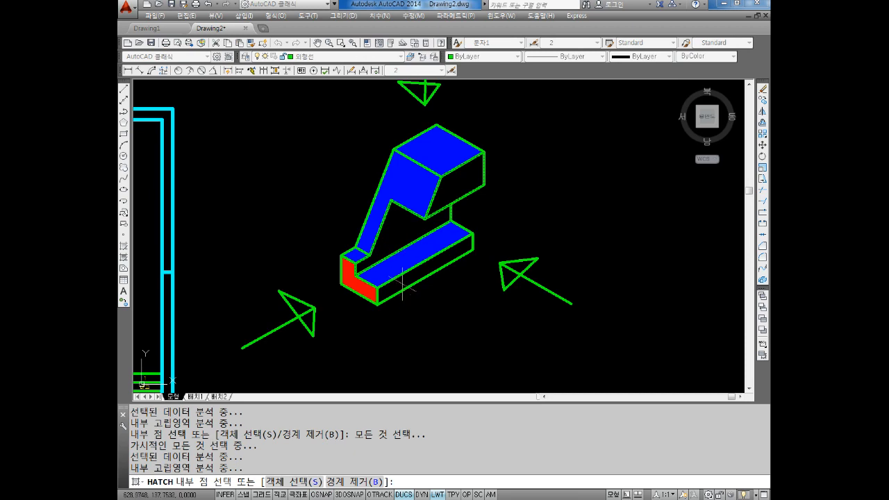
{"action": "key", "text": "Return"}
{"action": "left_click", "coordinate": [528, 333]}
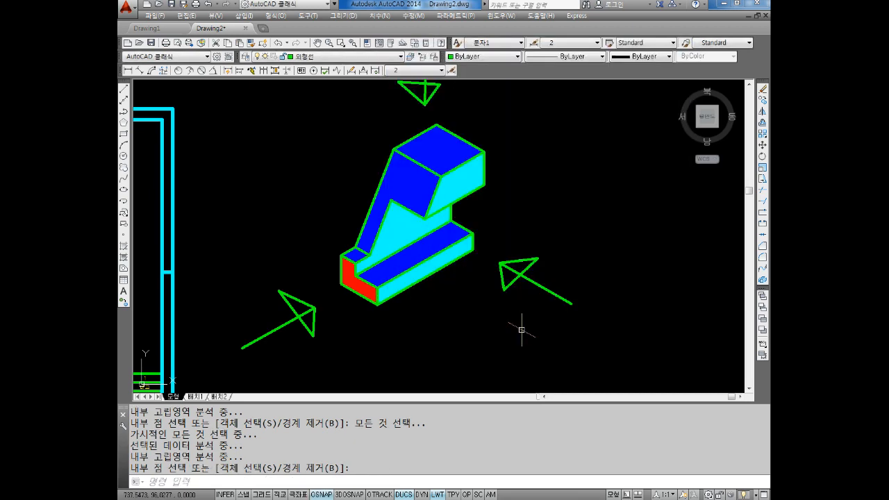
{"action": "key", "text": "Escape"}
{"action": "key", "text": "Escape"}
Examine the coloured faces of the isometric part against the three viewing-direction arrows
{"action": "scroll", "coordinate": [398, 284], "scroll_direction": "up", "scroll_amount": 3}
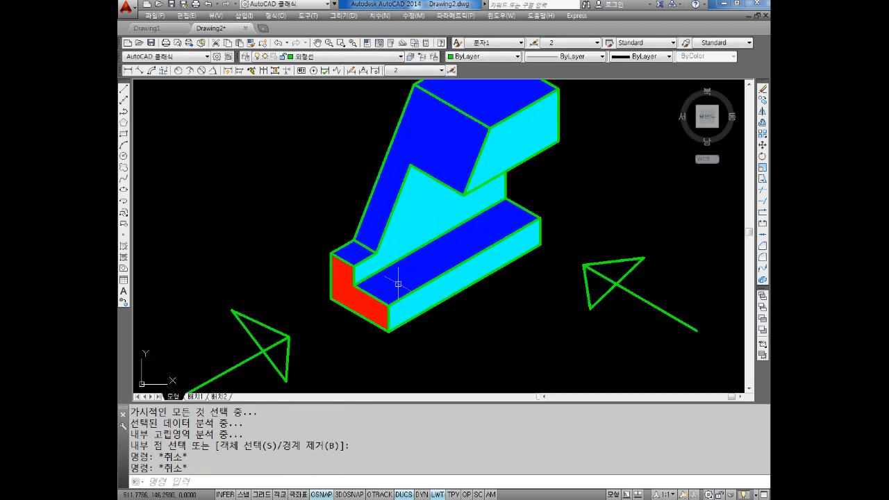
{"action": "scroll", "coordinate": [400, 274], "scroll_direction": "down", "scroll_amount": 2}
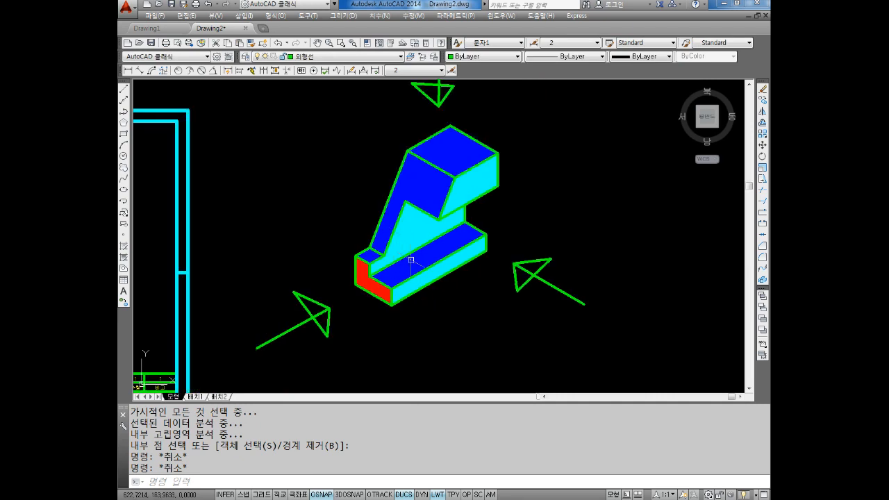
{"action": "middle_click_drag", "start_coordinate": [431, 204], "coordinate": [420, 237]}
{"action": "middle_click_drag", "start_coordinate": [431, 281], "coordinate": [411, 248]}
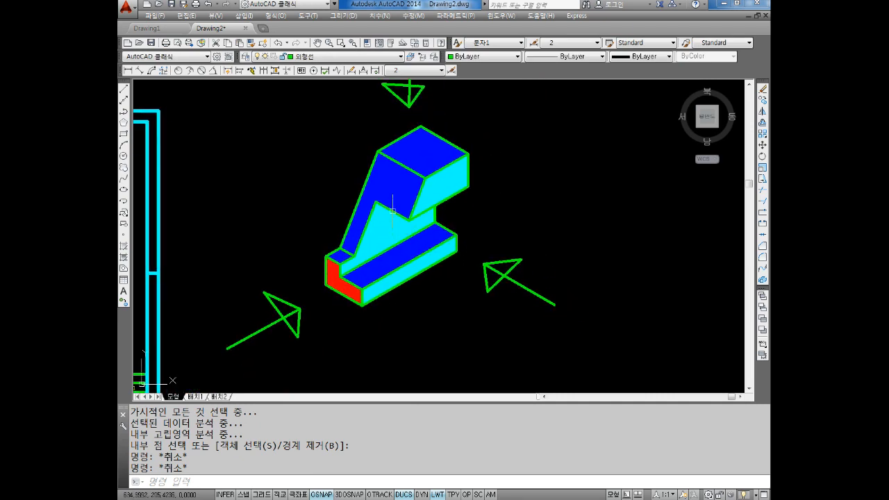
{"action": "scroll", "coordinate": [393, 209], "scroll_direction": "up", "scroll_amount": 2}
{"action": "key", "text": "Escape"}
{"action": "key", "text": "Escape"}
{"action": "key", "text": "Escape"}
{"action": "key", "text": "Escape"}
{"action": "scroll", "coordinate": [416, 247], "scroll_direction": "down", "scroll_amount": 1}
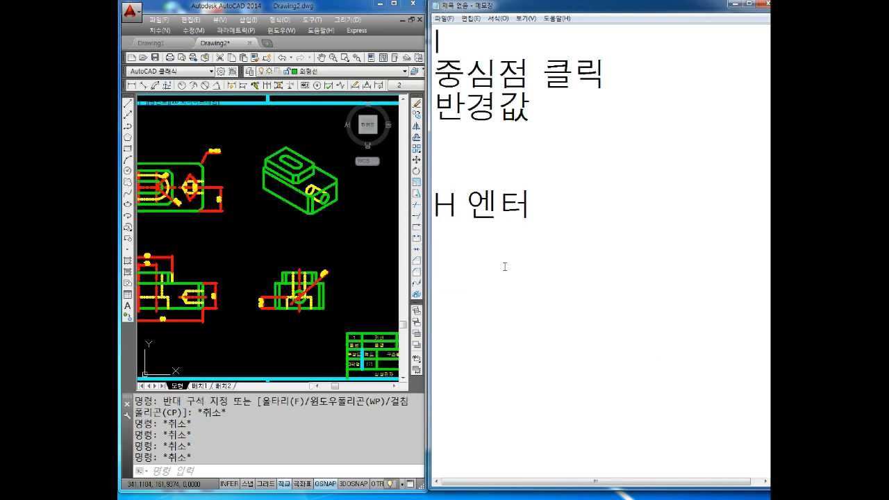
Switch to Notepad and add the line "BLOCK 블럭" below "H 엔터", followed by a blank line
{"action": "type", "text": "BLOCK 르"}
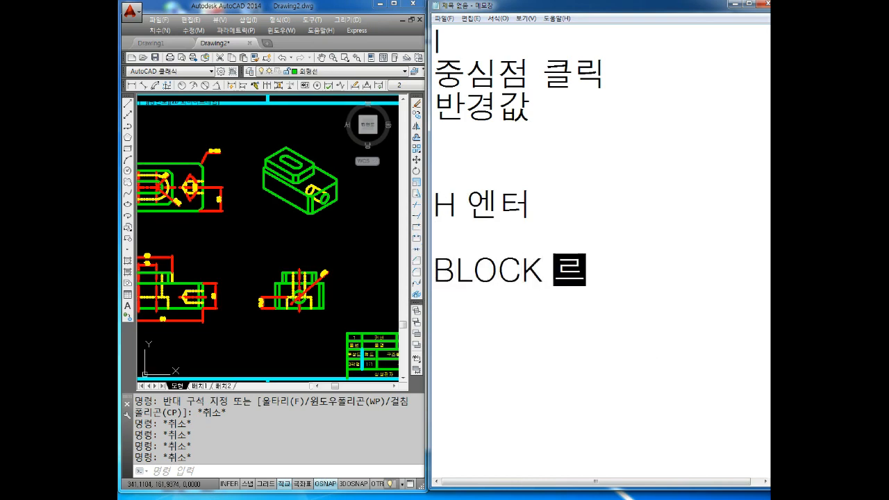
{"action": "key", "text": "BackSpace"}
{"action": "key", "text": "BackSpace"}
{"action": "type", "text": "QMFF"}
{"action": "key", "text": "BackSpace"}
{"action": "key", "text": "BackSpace"}
{"action": "key", "text": "BackSpace"}
{"action": "key", "text": "BackSpace"}
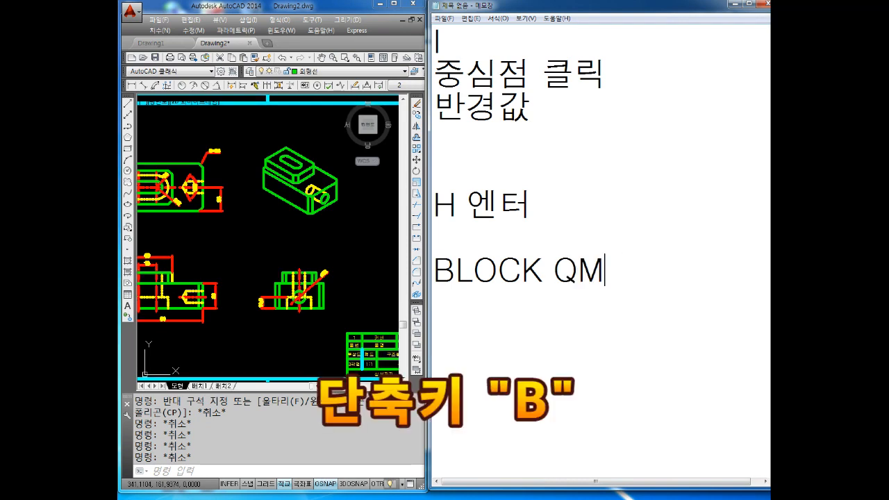
{"action": "type", "text": "블럭"}
{"action": "key", "text": "Return"}
{"action": "key", "text": "Return"}
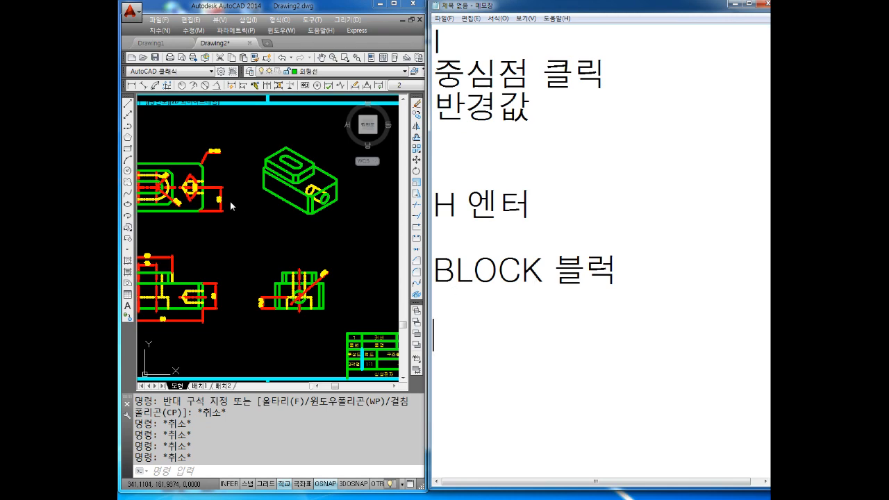
Switch back to AutoCAD, examine the dimensioned views of the part, and maximize the program window
{"action": "left_click", "coordinate": [269, 250]}
{"action": "key", "text": "Escape"}
{"action": "scroll", "coordinate": [271, 248], "scroll_direction": "down", "scroll_amount": 5}
{"action": "middle_click_drag", "start_coordinate": [278, 245], "coordinate": [314, 208]}
{"action": "scroll", "coordinate": [267, 173], "scroll_direction": "up", "scroll_amount": 5}
{"action": "middle_click_drag", "start_coordinate": [267, 173], "coordinate": [287, 207]}
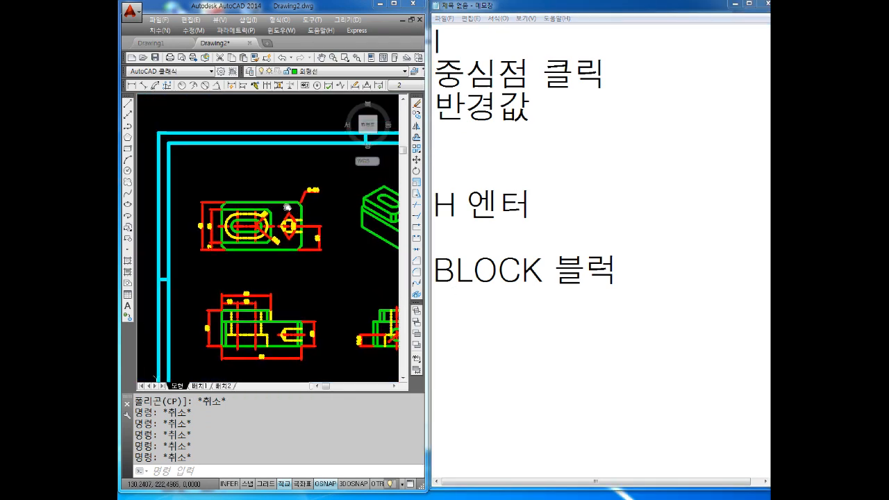
{"action": "scroll", "coordinate": [287, 207], "scroll_direction": "up", "scroll_amount": 2}
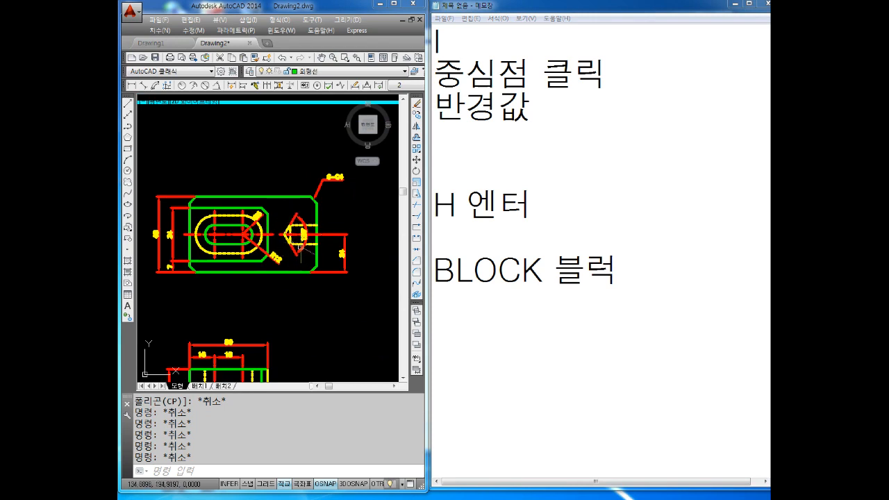
{"action": "scroll", "coordinate": [298, 250], "scroll_direction": "down", "scroll_amount": 2}
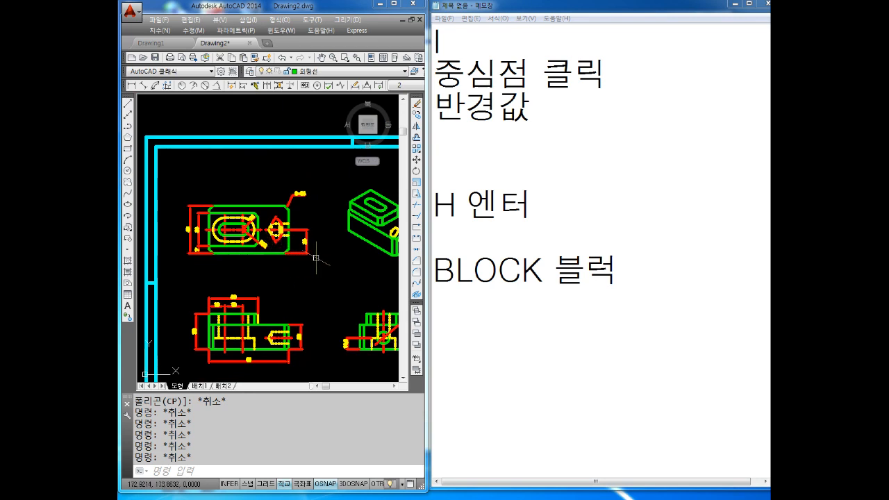
{"action": "scroll", "coordinate": [271, 254], "scroll_direction": "up", "scroll_amount": 2}
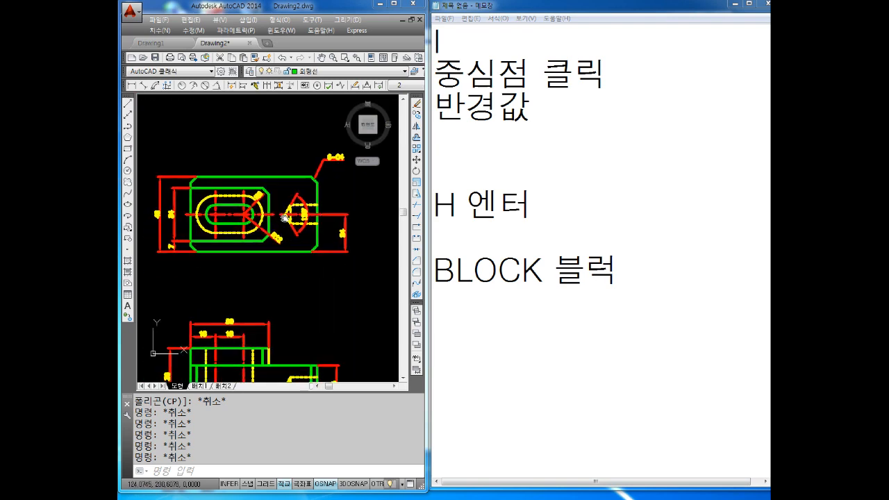
{"action": "scroll", "coordinate": [271, 254], "scroll_direction": "down", "scroll_amount": 4}
{"action": "left_click", "coordinate": [394, 4]}
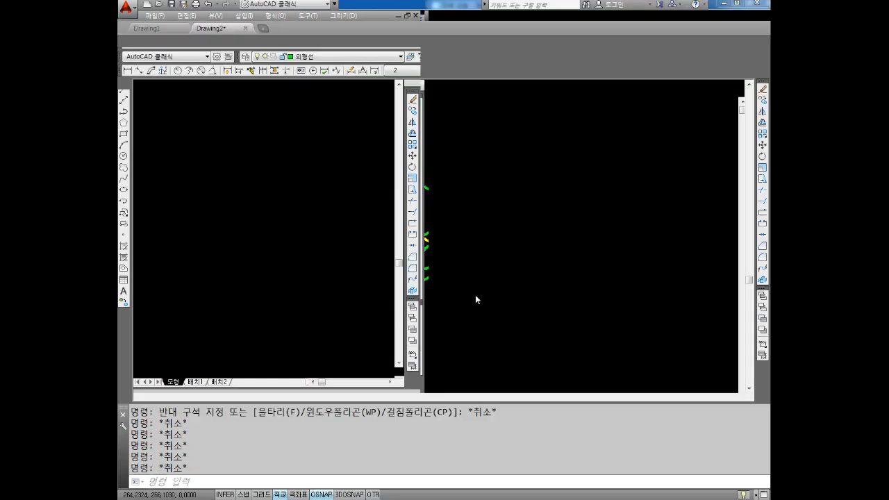
{"action": "scroll", "coordinate": [461, 201], "scroll_direction": "up", "scroll_amount": 3}
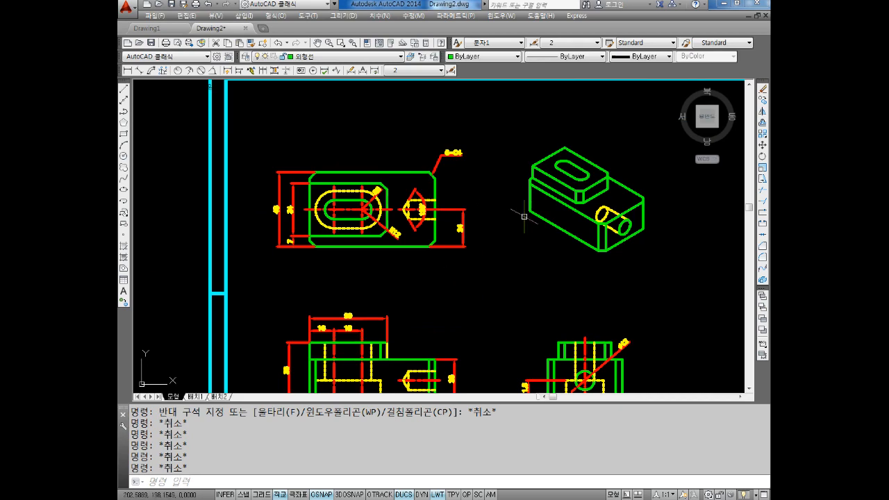
Copy the three dimensioned views and the isometric view straight up by about 514 units, above the drawing frame
{"action": "scroll", "coordinate": [484, 249], "scroll_direction": "down", "scroll_amount": 4}
{"action": "type", "text": "co"}
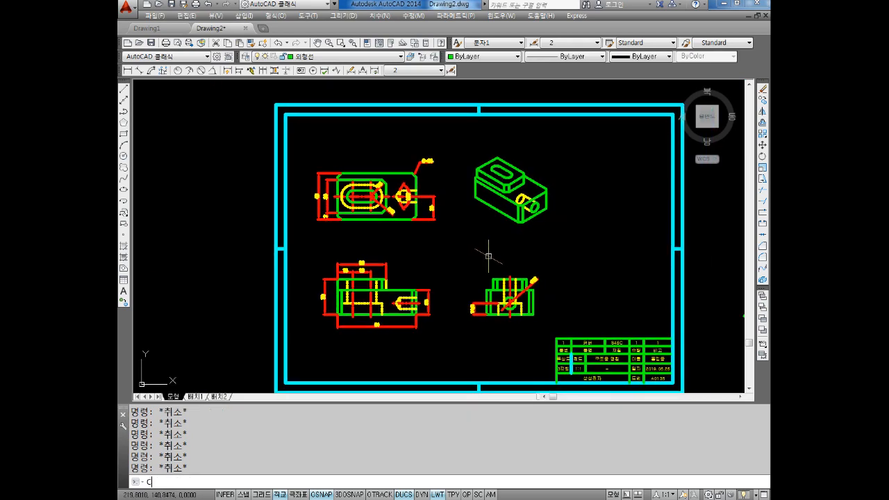
{"action": "key", "text": "Return"}
{"action": "left_click", "coordinate": [564, 144]}
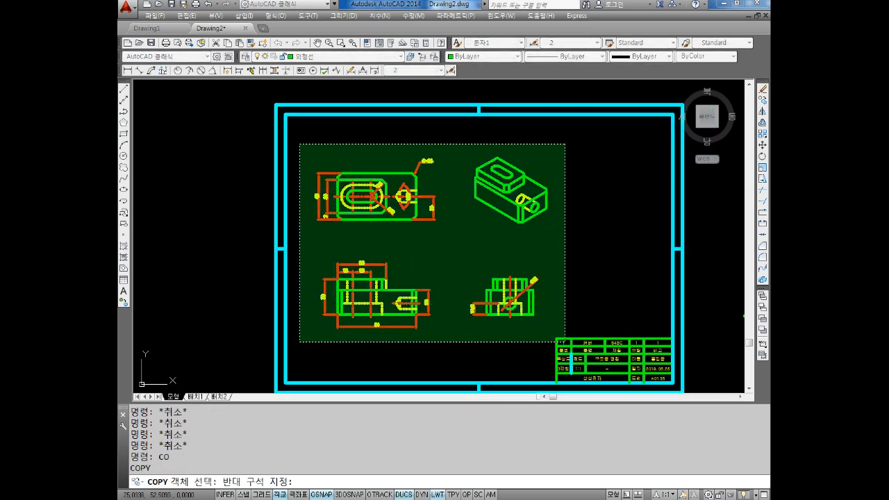
{"action": "left_click", "coordinate": [299, 344]}
{"action": "key", "text": "Return"}
{"action": "left_click", "coordinate": [440, 242]}
{"action": "scroll", "coordinate": [460, 201], "scroll_direction": "down", "scroll_amount": 4}
{"action": "middle_click_drag", "start_coordinate": [453, 194], "coordinate": [453, 319]}
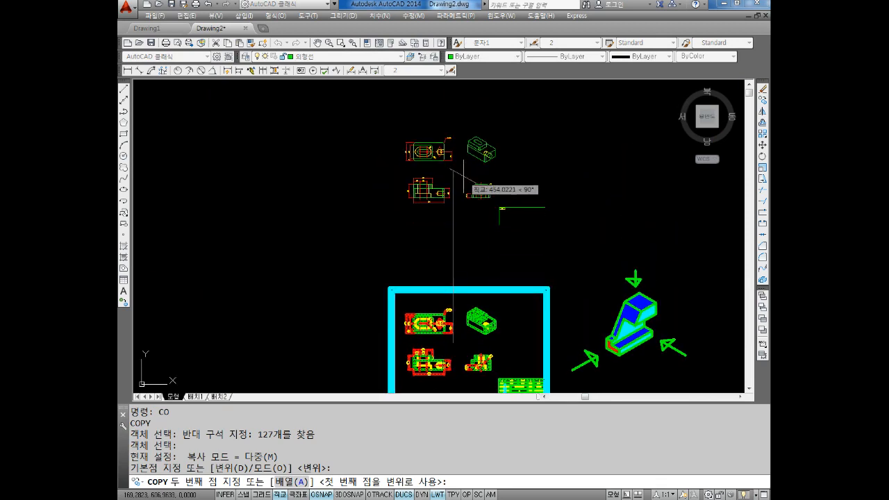
{"action": "left_click", "coordinate": [453, 148]}
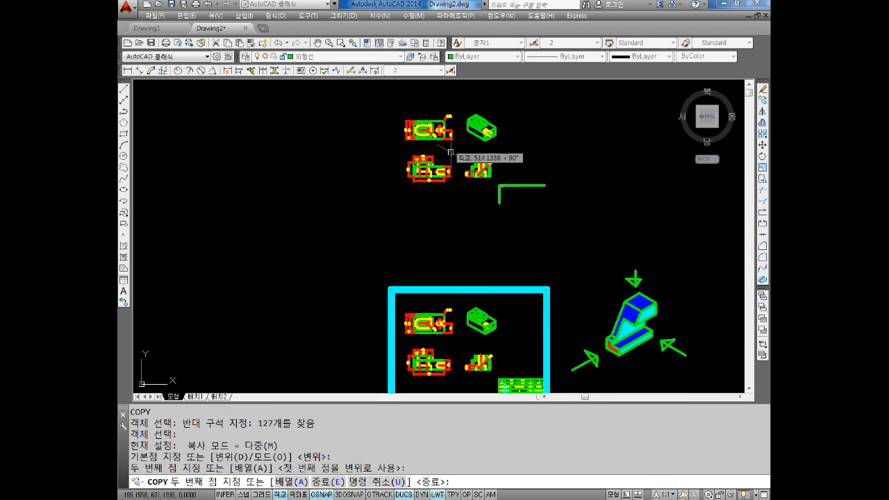
{"action": "key", "text": "Escape"}
{"action": "key", "text": "Escape"}
Change the snap style from isometric to standard, keeping the spacing, and turn snap off
{"action": "scroll", "coordinate": [458, 308], "scroll_direction": "up", "scroll_amount": 4}
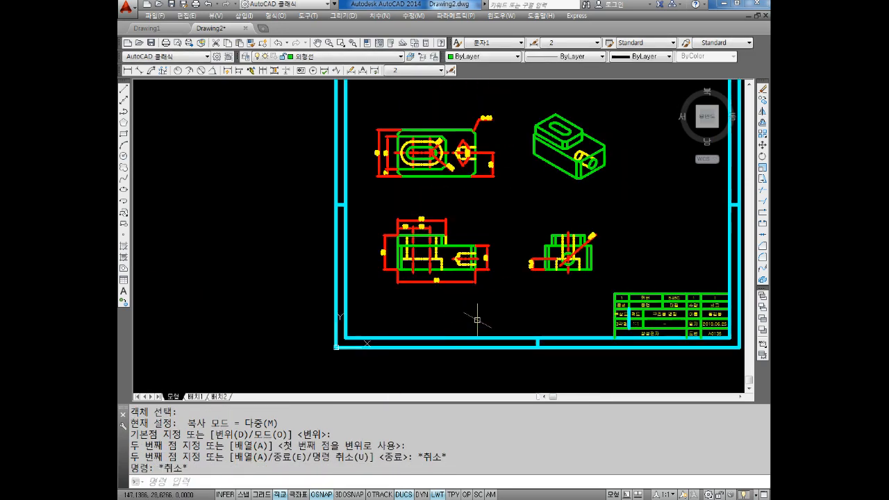
{"action": "middle_click_drag", "start_coordinate": [477, 320], "coordinate": [405, 349]}
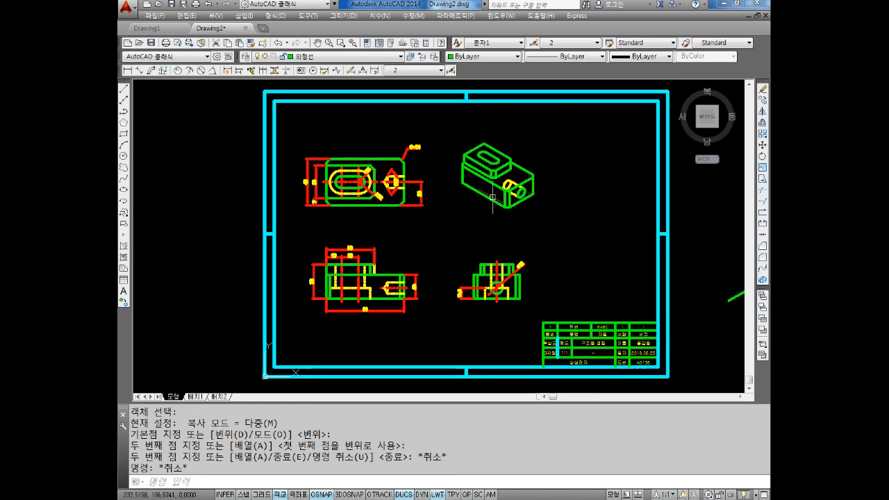
{"action": "middle_click_drag", "start_coordinate": [517, 103], "coordinate": [494, 325]}
{"action": "key", "text": "Escape"}
{"action": "key", "text": "Escape"}
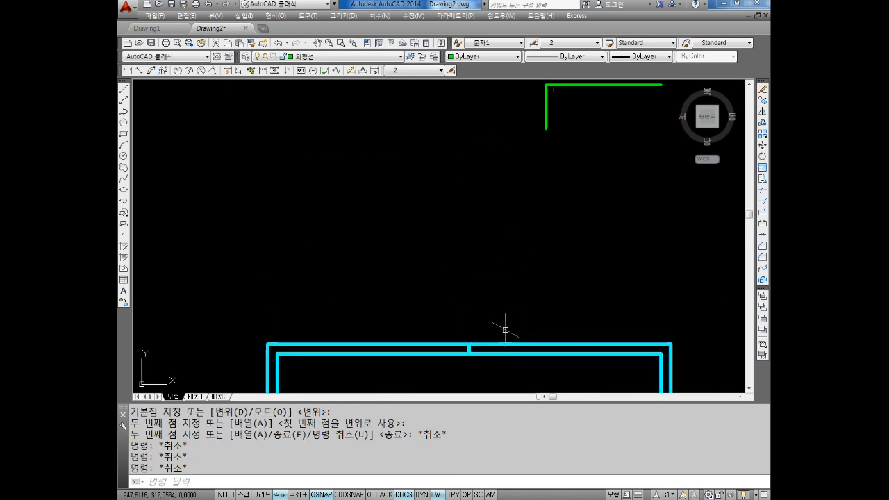
{"action": "type", "text": "SNAP"}
{"action": "key", "text": "Return"}
{"action": "type", "text": "S"}
{"action": "key", "text": "Return"}
{"action": "type", "text": "SS"}
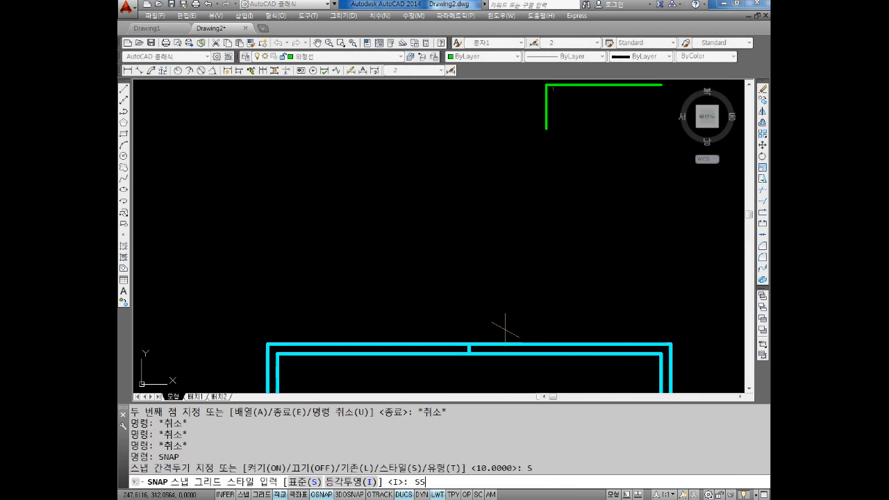
{"action": "key", "text": "Return"}
{"action": "type", "text": "S"}
{"action": "key", "text": "Return"}
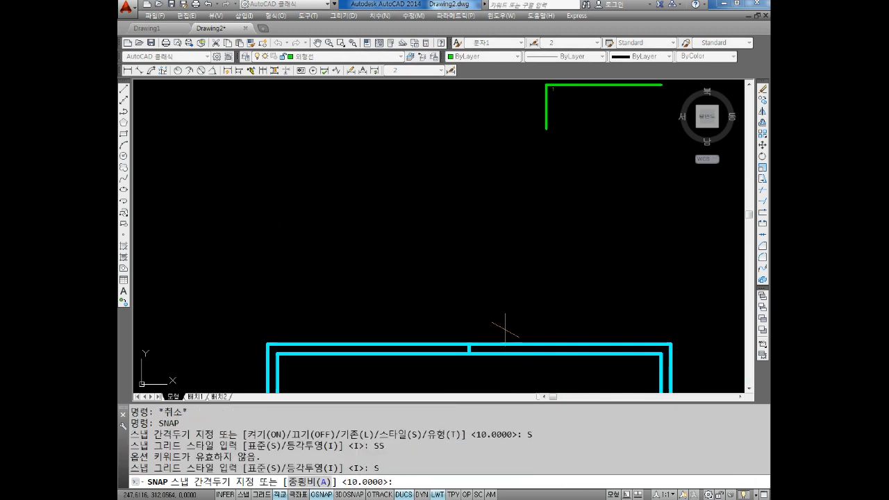
{"action": "key", "text": "Escape"}
{"action": "key", "text": "Escape"}
{"action": "key", "text": "F9"}
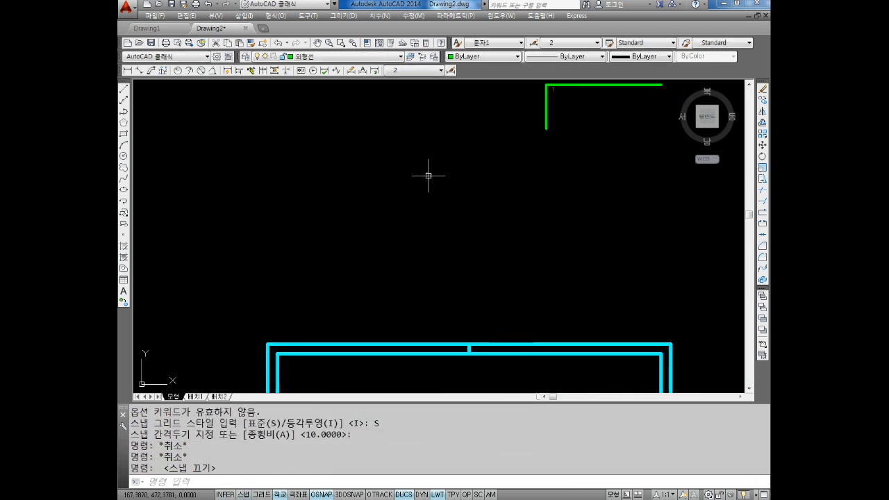
Delete the leftover green title-block corner lines beside the copied side view above the frame
{"action": "scroll", "coordinate": [428, 175], "scroll_direction": "down", "scroll_amount": 2}
{"action": "scroll", "coordinate": [458, 209], "scroll_direction": "up", "scroll_amount": 3}
{"action": "key", "text": "Escape"}
{"action": "left_click", "coordinate": [636, 206]}
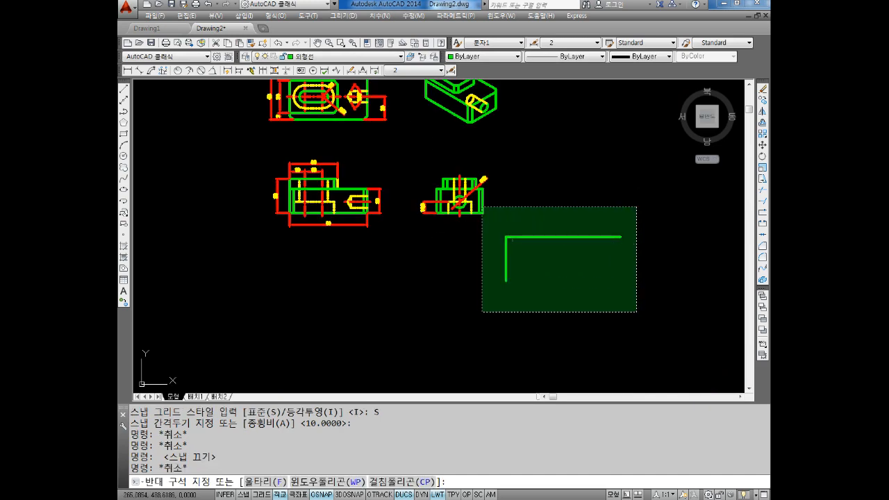
{"action": "left_click", "coordinate": [482, 312]}
{"action": "key", "text": "Delete"}
Delete the three vertical dimensions 48, 34 and 7 beside the copied top view
{"action": "scroll", "coordinate": [562, 353], "scroll_direction": "up", "scroll_amount": 3}
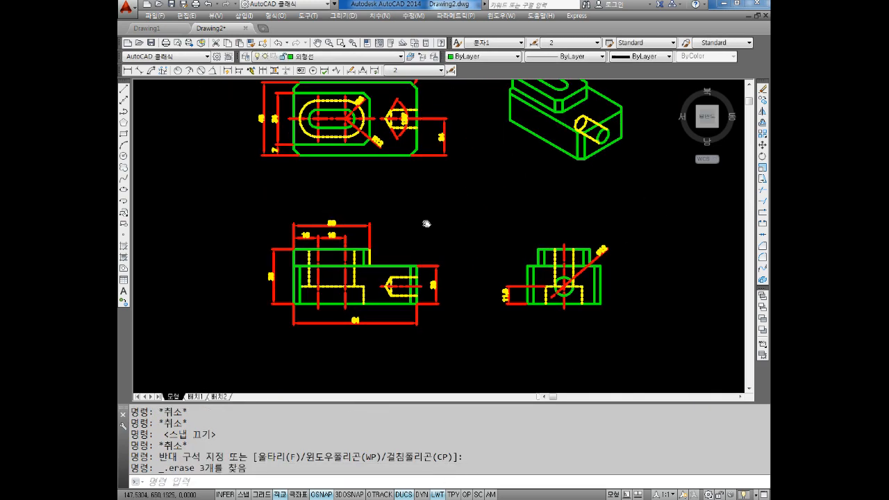
{"action": "scroll", "coordinate": [475, 228], "scroll_direction": "up", "scroll_amount": 2}
{"action": "mouse_move", "coordinate": [426, 223]}
{"action": "middle_mouse_down"}
{"action": "mouse_move", "coordinate": [501, 326]}
{"action": "mouse_move", "coordinate": [439, 215]}
{"action": "middle_mouse_up"}
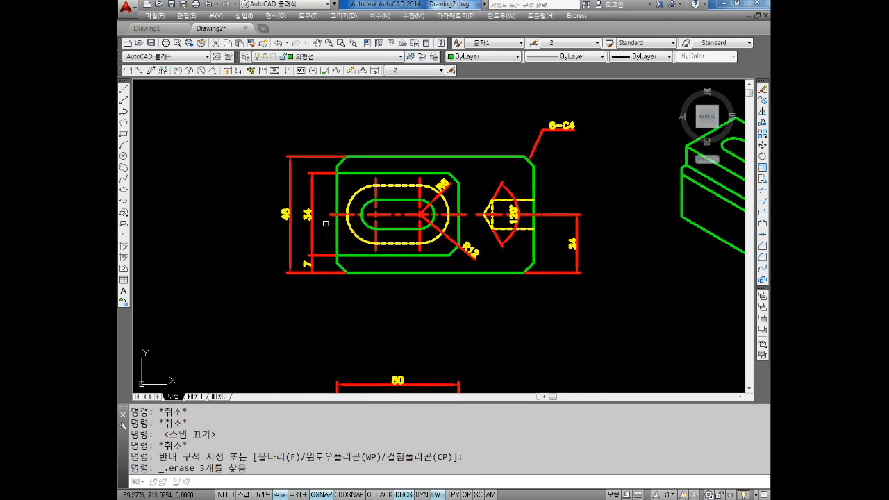
{"action": "scroll", "coordinate": [325, 223], "scroll_direction": "up", "scroll_amount": 2}
{"action": "key", "text": "Escape"}
{"action": "key", "text": "Escape"}
{"action": "left_click", "coordinate": [326, 87]}
{"action": "left_click", "coordinate": [239, 336]}
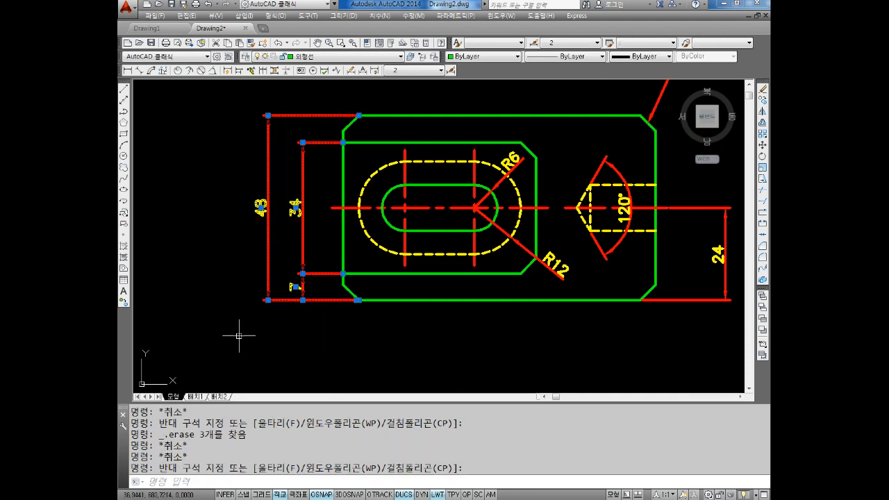
{"action": "key", "text": "Delete"}
Delete the slot's R6 and R12 radius dimensions and the hole's 120° angular dimension from the copied top view
{"action": "middle_click_drag", "start_coordinate": [435, 243], "coordinate": [406, 259]}
{"action": "left_click", "coordinate": [483, 187]}
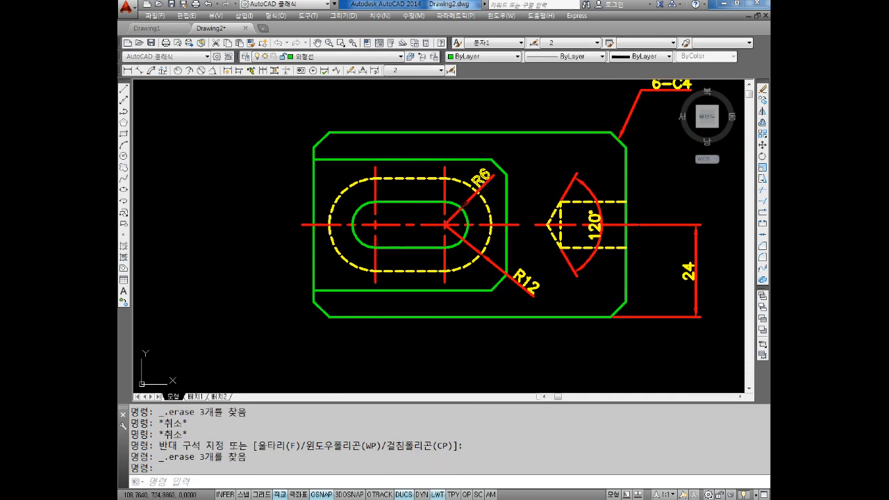
{"action": "key", "text": "Delete"}
{"action": "left_click", "coordinate": [524, 285]}
{"action": "key", "text": "Delete"}
{"action": "middle_click_drag", "start_coordinate": [540, 255], "coordinate": [489, 270]}
{"action": "left_click", "coordinate": [526, 201]}
{"action": "left_click", "coordinate": [517, 194]}
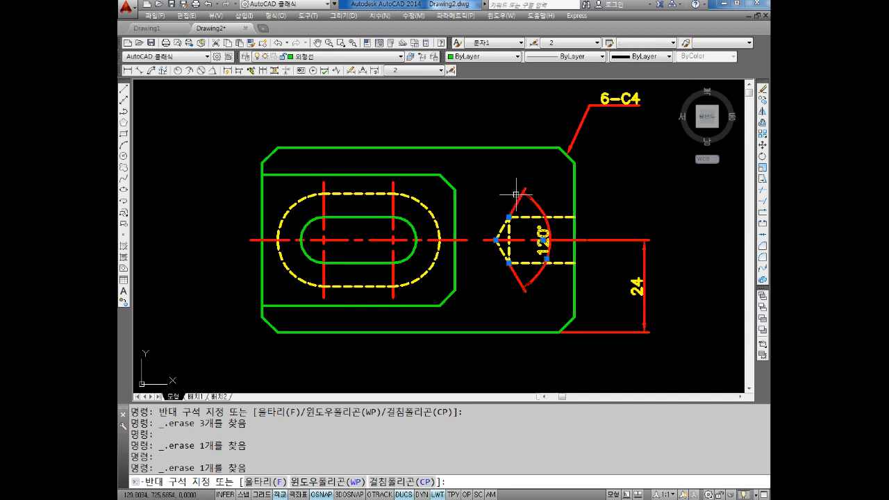
{"action": "key", "text": "Delete"}
Delete the 24 dimension and the 6-C4 chamfer leader from the copied top view
{"action": "left_click", "coordinate": [661, 205]}
{"action": "left_click", "coordinate": [633, 345]}
{"action": "key", "text": "Delete"}
{"action": "middle_click_drag", "start_coordinate": [650, 187], "coordinate": [611, 260]}
{"action": "left_click", "coordinate": [615, 197]}
{"action": "left_click", "coordinate": [561, 165]}
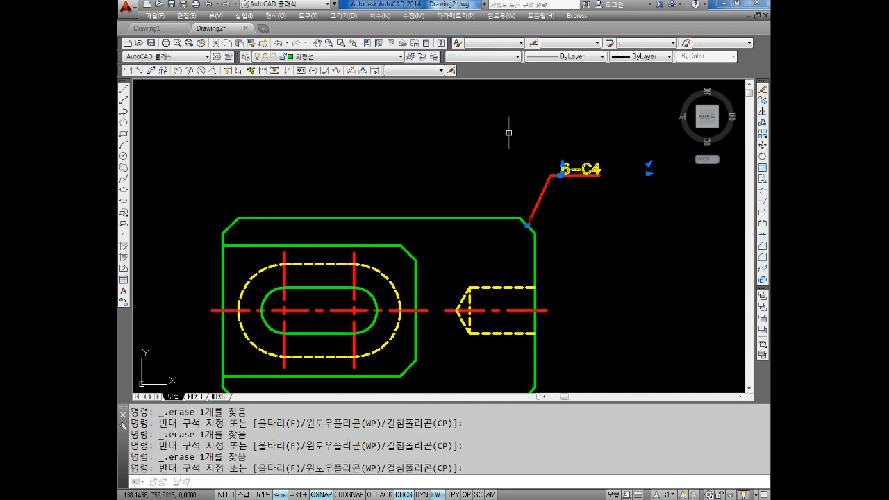
{"action": "key", "text": "Delete"}
Delete the slot's three centre lines and the hole's centre line from the copied top view
{"action": "mouse_move", "coordinate": [549, 254]}
{"action": "middle_mouse_down"}
{"action": "mouse_move", "coordinate": [532, 201]}
{"action": "mouse_move", "coordinate": [532, 136]}
{"action": "middle_mouse_up"}
{"action": "middle_click_drag", "start_coordinate": [444, 194], "coordinate": [493, 188]}
{"action": "middle_click_drag", "start_coordinate": [382, 201], "coordinate": [410, 217]}
{"action": "key", "text": "Escape"}
{"action": "key", "text": "Escape"}
{"action": "left_click", "coordinate": [416, 207]}
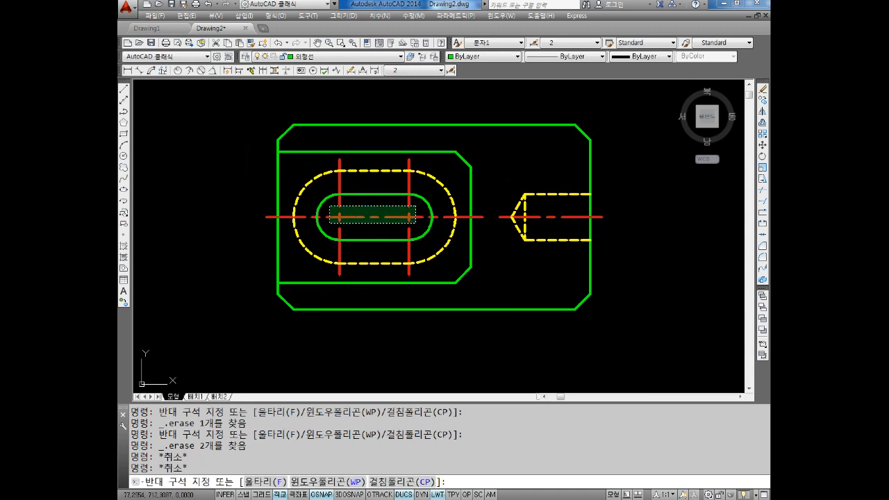
{"action": "left_click", "coordinate": [336, 218]}
{"action": "key", "text": "Delete"}
{"action": "left_click", "coordinate": [561, 211]}
{"action": "left_click", "coordinate": [547, 235]}
{"action": "key", "text": "Delete"}
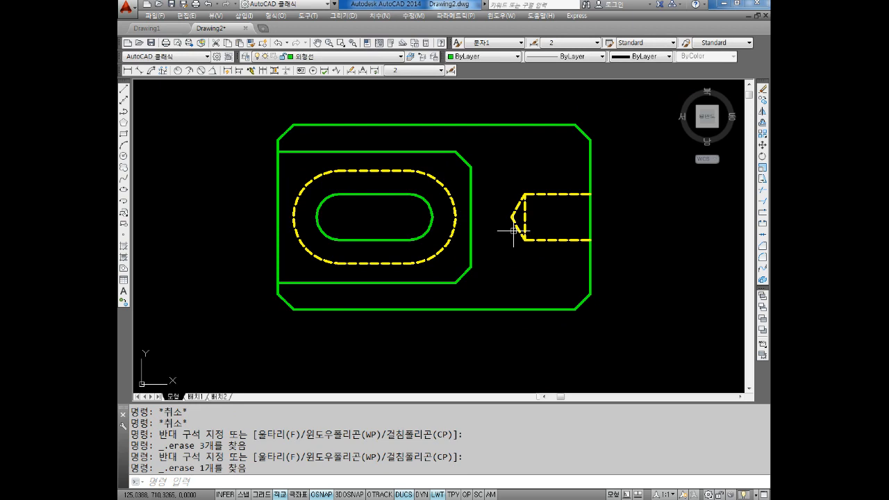
{"action": "key", "text": "Escape"}
{"action": "key", "text": "Escape"}
{"action": "type", "text": "I"}
{"action": "key", "text": "Return"}
{"action": "key", "text": "Escape"}
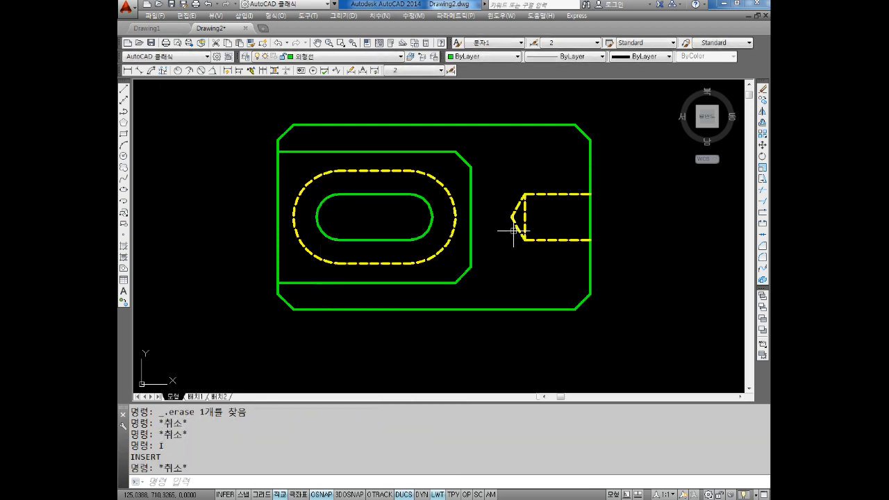
Undo the deletion of the slot's and the hole's centre lines
{"action": "type", "text": "I"}
{"action": "key", "text": "BackSpace"}
{"action": "type", "text": "U"}
{"action": "key", "text": "Return"}
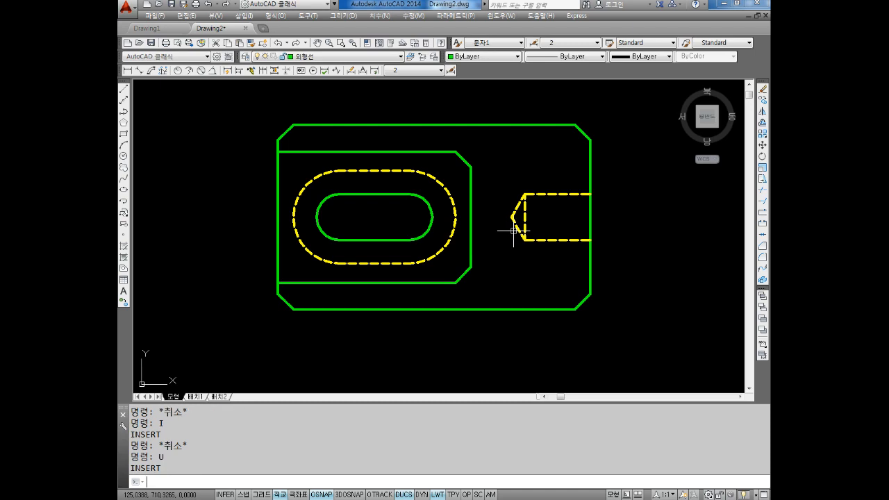
{"action": "key", "text": "Escape"}
{"action": "key", "text": "Escape"}
{"action": "type", "text": "U"}
{"action": "key", "text": "Return"}
{"action": "type", "text": "U"}
{"action": "key", "text": "Return"}
{"action": "key", "text": "Escape"}
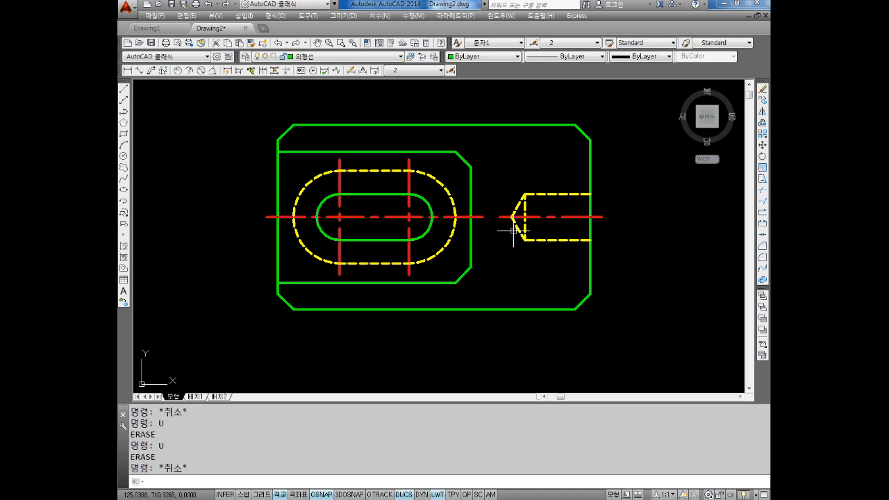
{"action": "key", "text": "Escape"}
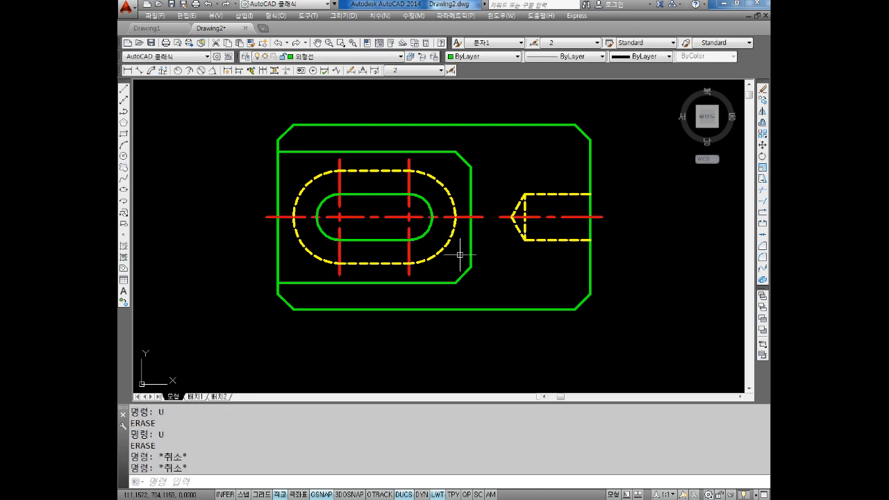
Switch to Notepad to review the BLOCK line, and return to AutoCAD with the copied top view in sight
{"action": "middle_click_drag", "start_coordinate": [449, 237], "coordinate": [443, 217]}
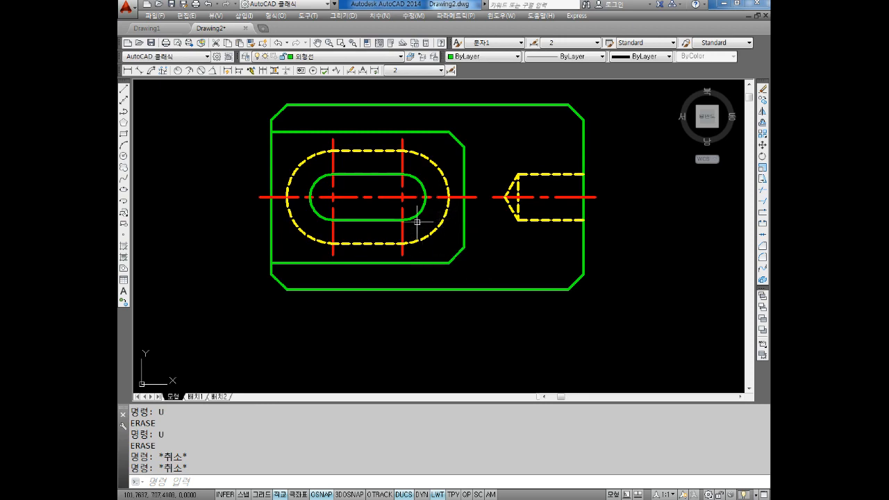
{"action": "scroll", "coordinate": [424, 226], "scroll_direction": "down", "scroll_amount": 3}
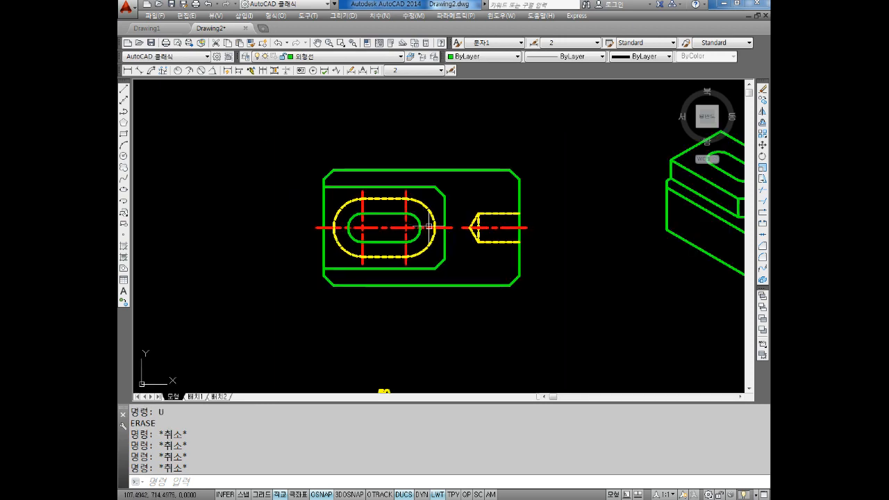
{"action": "left_click", "coordinate": [334, 499]}
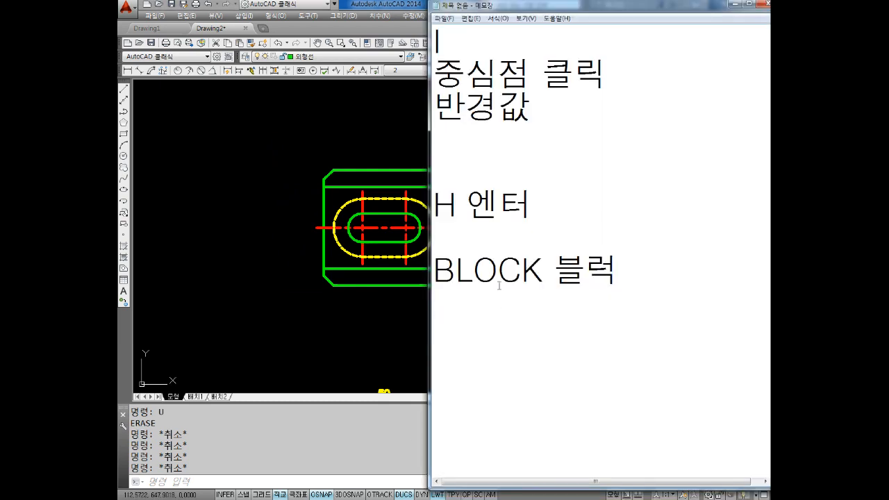
{"action": "left_click", "coordinate": [289, 131]}
{"action": "key", "text": "Escape"}
{"action": "key", "text": "Escape"}
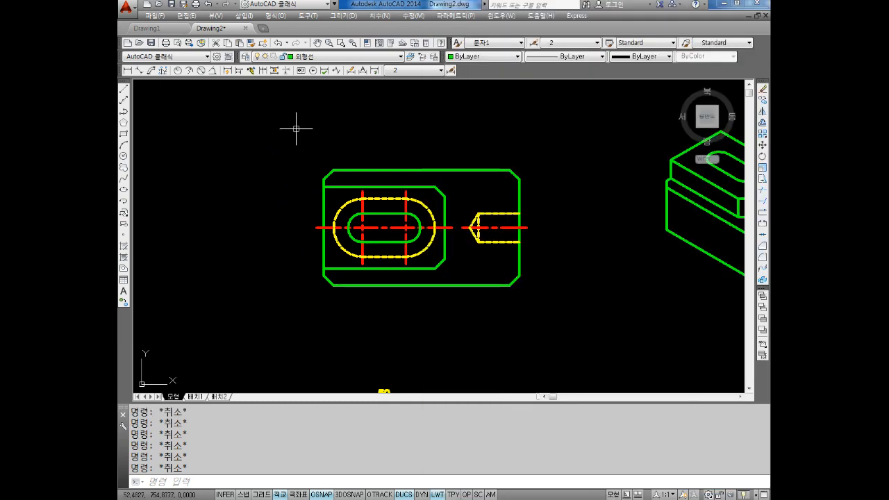
Start a block definition with the BLOCK command and name the block "평면도"
{"action": "type", "text": "BLOCK"}
{"action": "key", "text": "Return"}
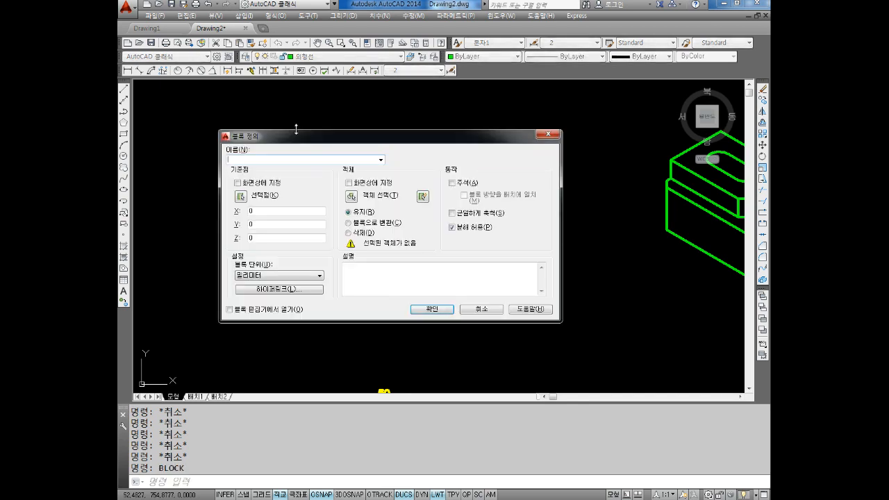
{"action": "left_click_drag", "start_coordinate": [337, 139], "coordinate": [341, 57]}
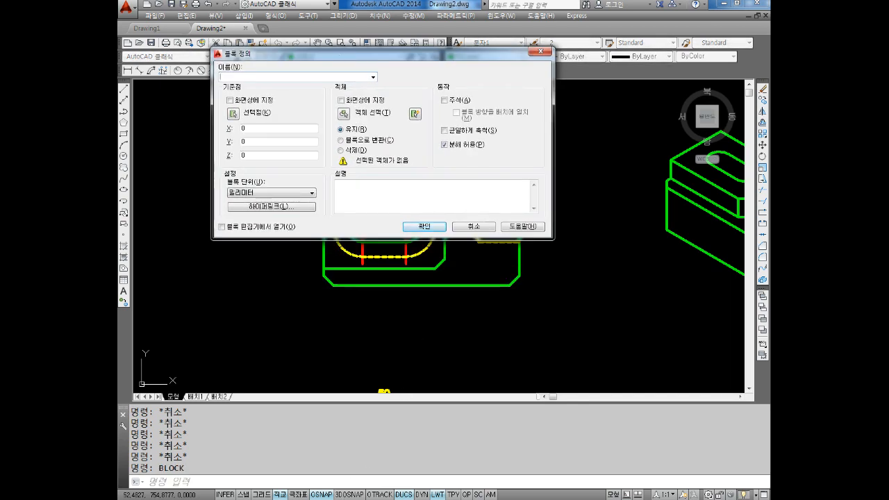
{"action": "key", "text": "alt+Tab"}
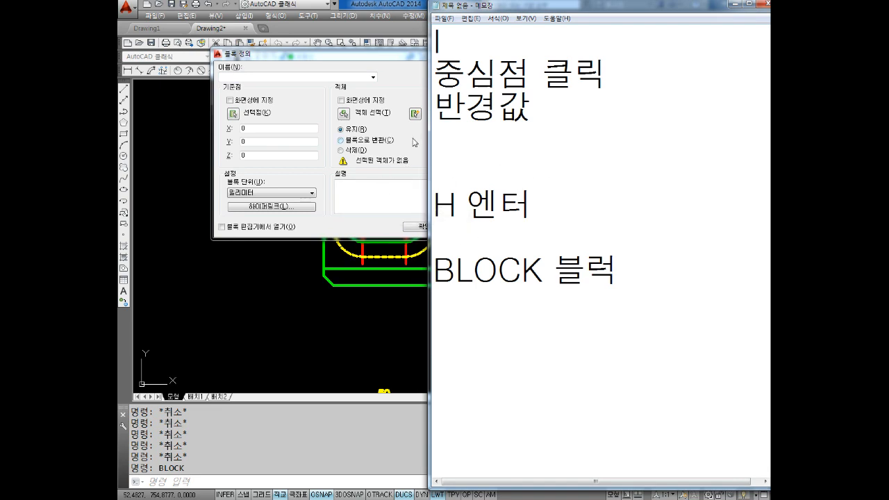
{"action": "left_click", "coordinate": [319, 75]}
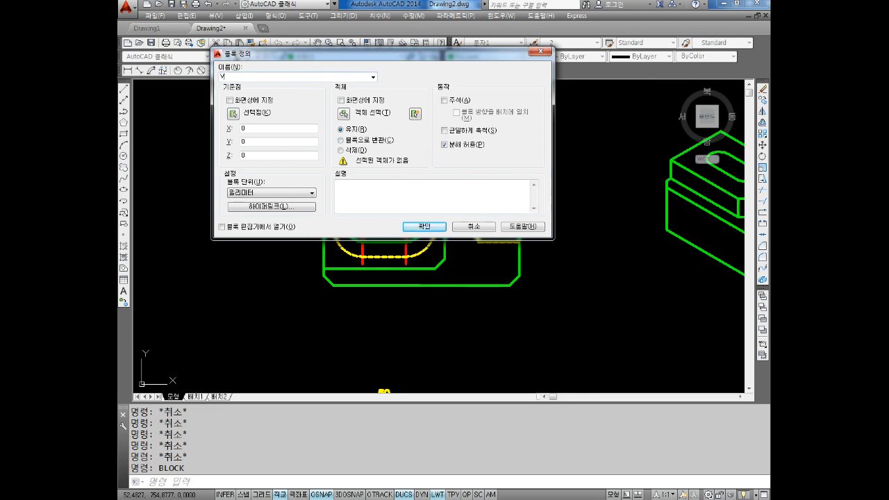
{"action": "type", "text": "쩸"}
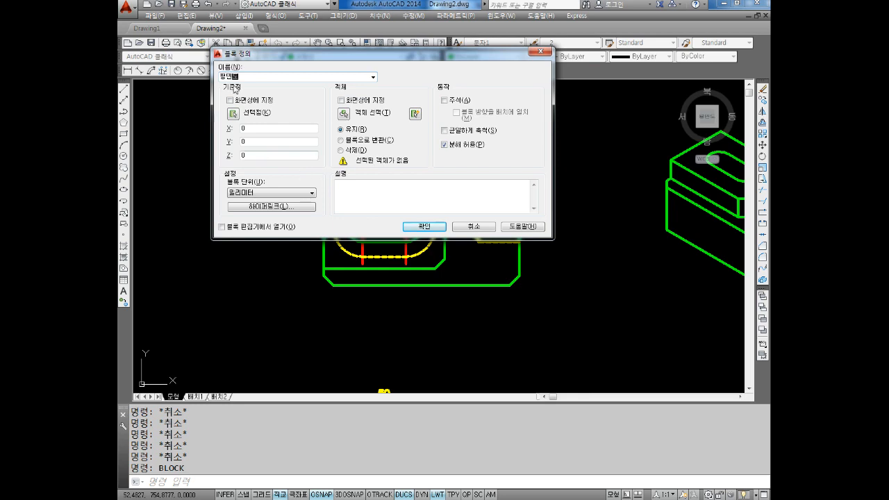
Set the block's base point at the crossing of the horizontal and second vertical centre lines in the slot
{"action": "left_click", "coordinate": [232, 114]}
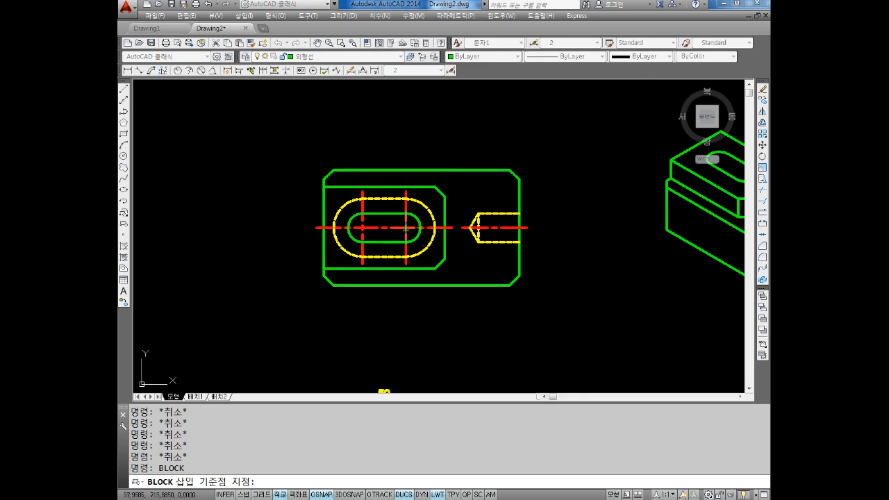
{"action": "scroll", "coordinate": [405, 227], "scroll_direction": "up", "scroll_amount": 8}
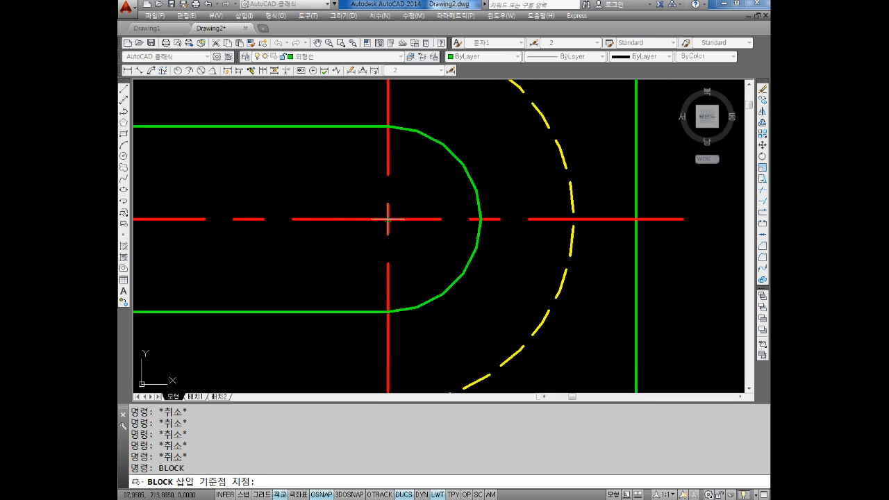
{"action": "left_click", "coordinate": [388, 219]}
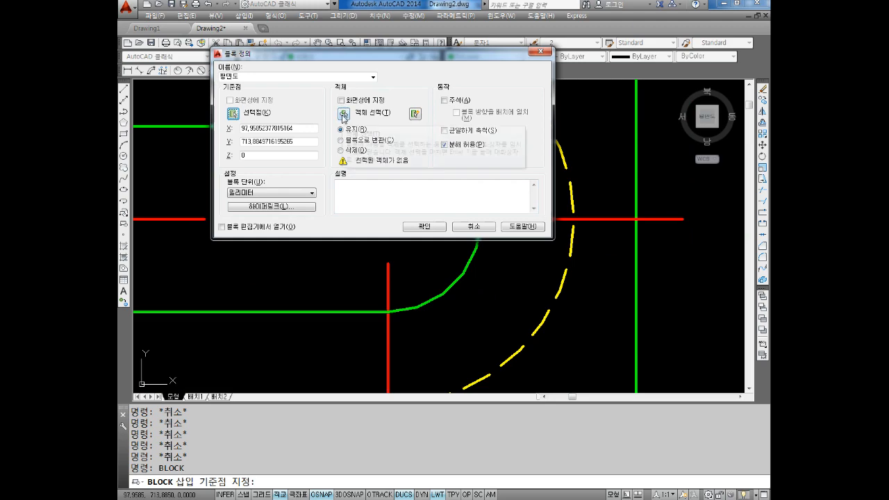
Select the whole copied top view as the block's objects and confirm the block definition with the source objects retained
{"action": "left_click", "coordinate": [343, 114]}
{"action": "scroll", "coordinate": [342, 128], "scroll_direction": "down", "scroll_amount": 6}
{"action": "middle_click_drag", "start_coordinate": [344, 134], "coordinate": [359, 186]}
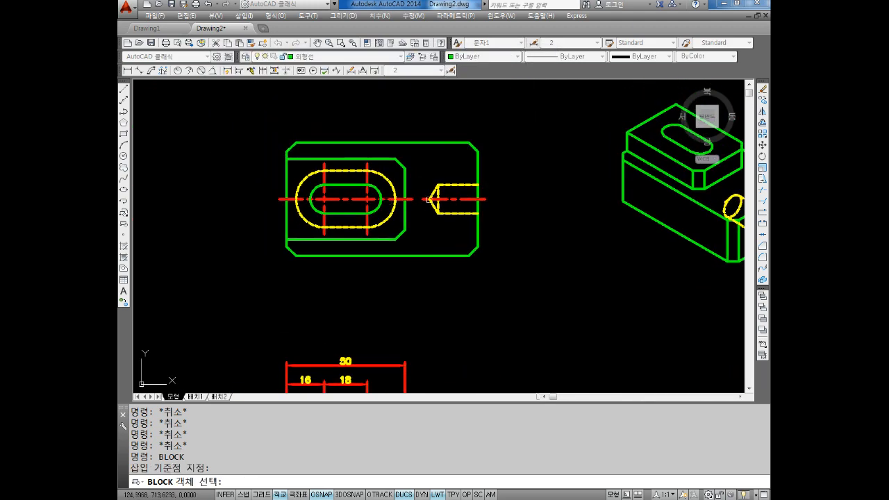
{"action": "left_click", "coordinate": [512, 103]}
{"action": "left_click", "coordinate": [249, 291]}
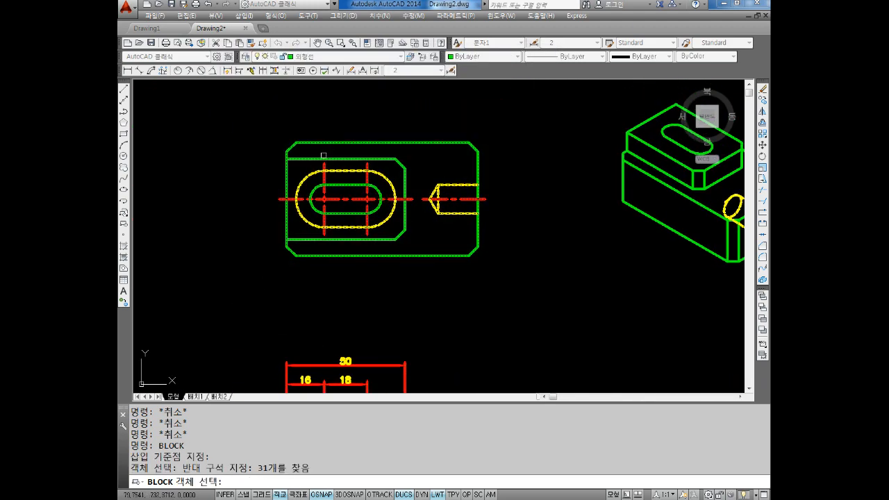
{"action": "key", "text": "Return"}
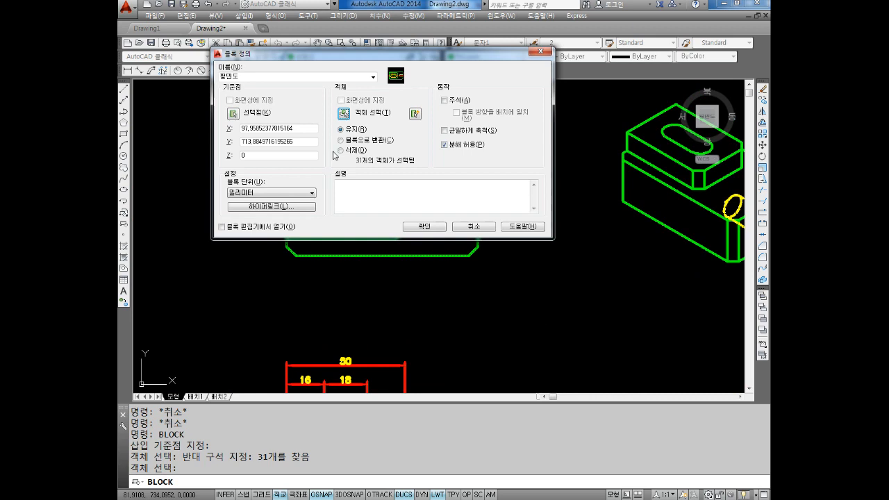
{"action": "left_click", "coordinate": [343, 114]}
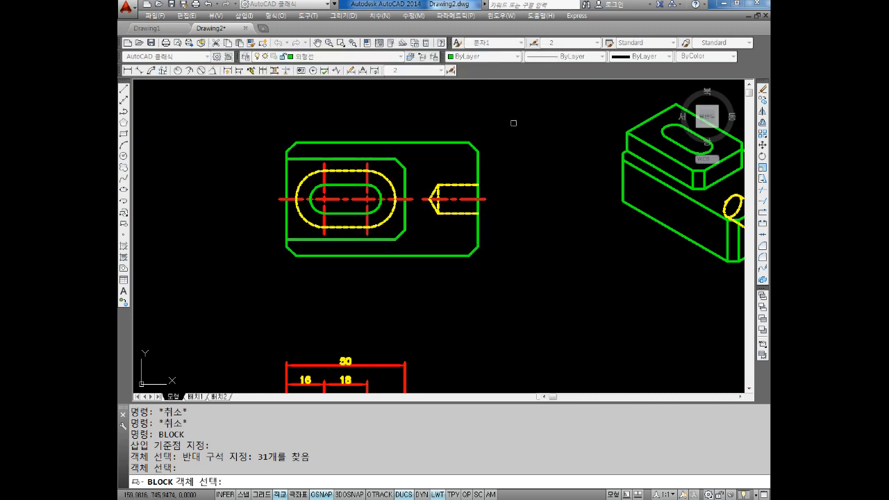
{"action": "left_click", "coordinate": [520, 117]}
{"action": "left_click", "coordinate": [255, 288]}
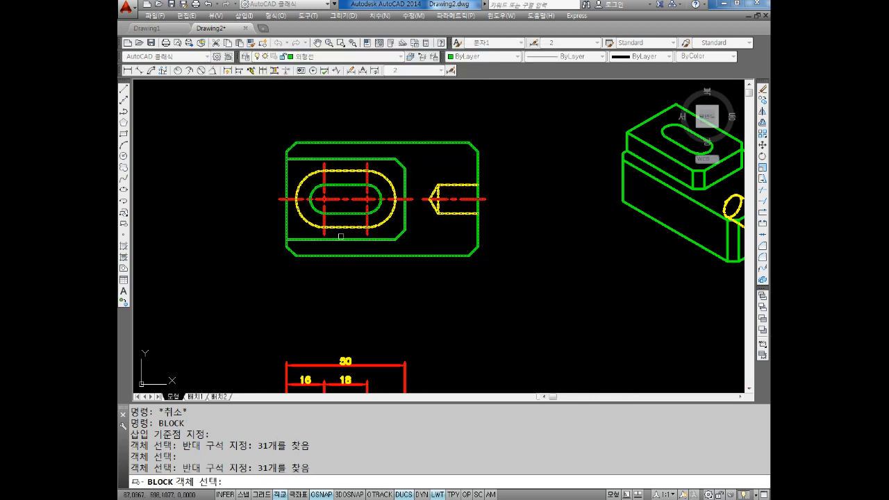
{"action": "key", "text": "Return"}
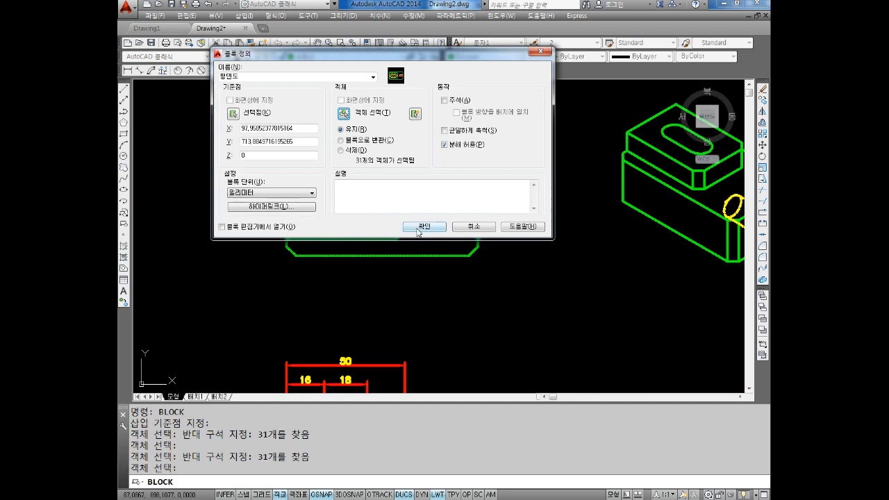
{"action": "left_click", "coordinate": [418, 232]}
Select the top view's upper outline edge to check whether the view is a single object, and clear the selection
{"action": "middle_click_drag", "start_coordinate": [434, 161], "coordinate": [427, 201]}
{"action": "key", "text": "Escape"}
{"action": "key", "text": "Escape"}
{"action": "left_click", "coordinate": [411, 181]}
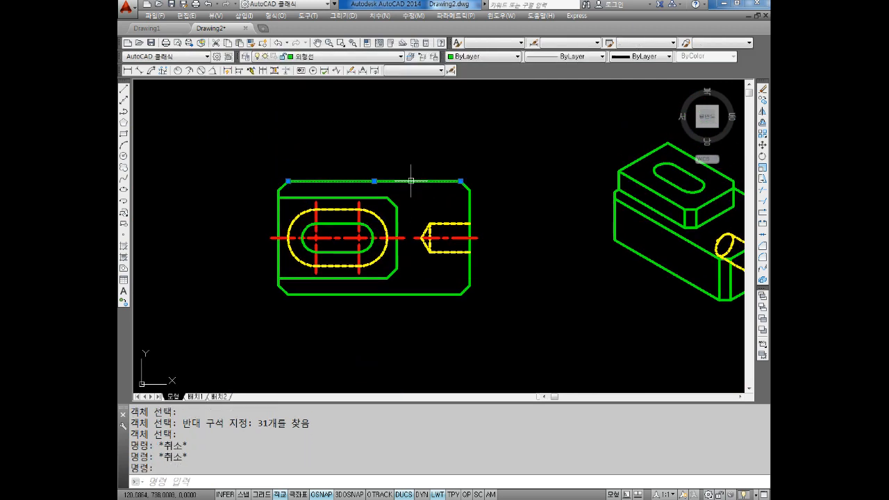
{"action": "key", "text": "Escape"}
{"action": "key", "text": "Escape"}
{"action": "key", "text": "Escape"}
{"action": "key", "text": "Escape"}
Restart BLOCK with the name "평면도" and set the base point at the crossing of the slot's horizontal and second vertical centre lines
{"action": "type", "text": "ㅐㅊ"}
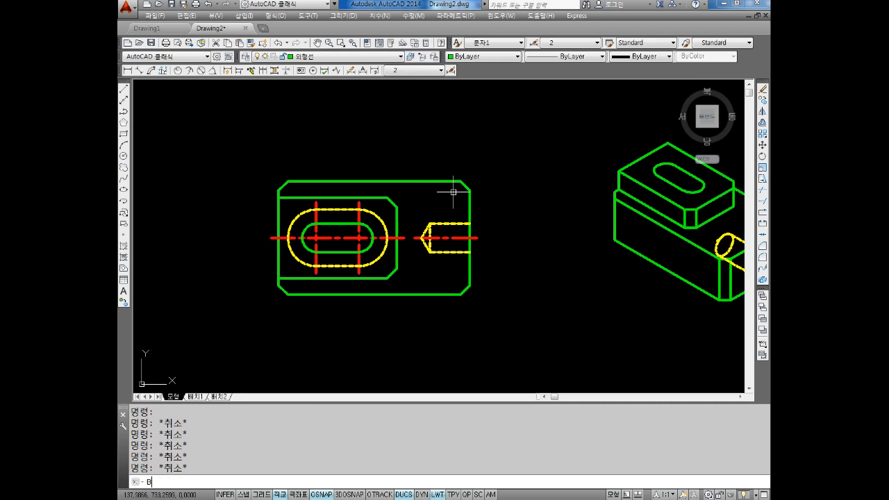
{"action": "key", "text": "Escape"}
{"action": "type", "text": "BLOCK"}
{"action": "key", "text": "Return"}
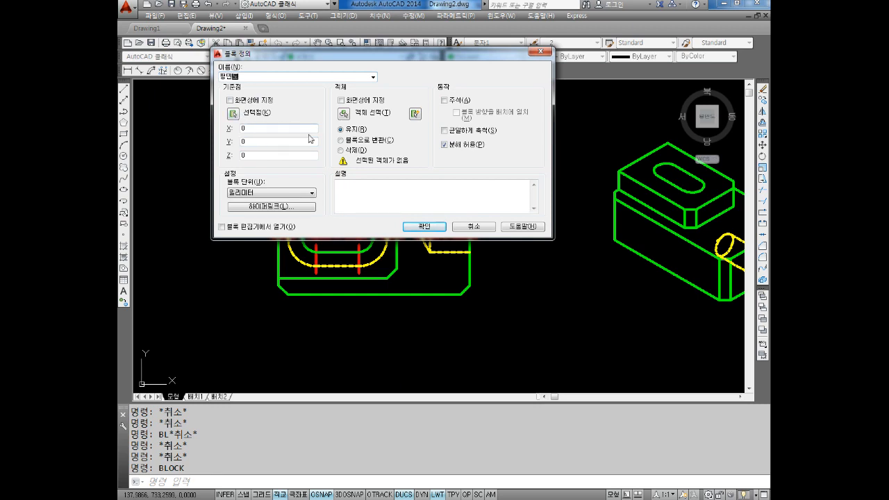
{"action": "left_click", "coordinate": [234, 114]}
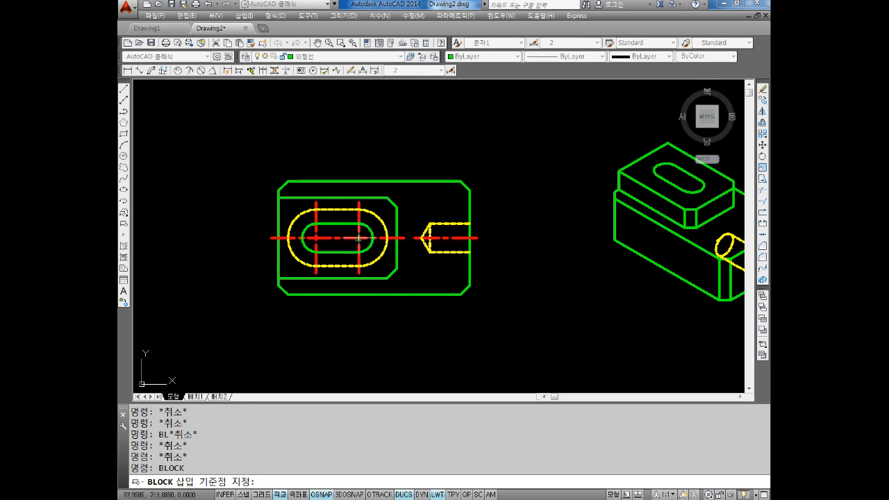
{"action": "left_click", "coordinate": [359, 239]}
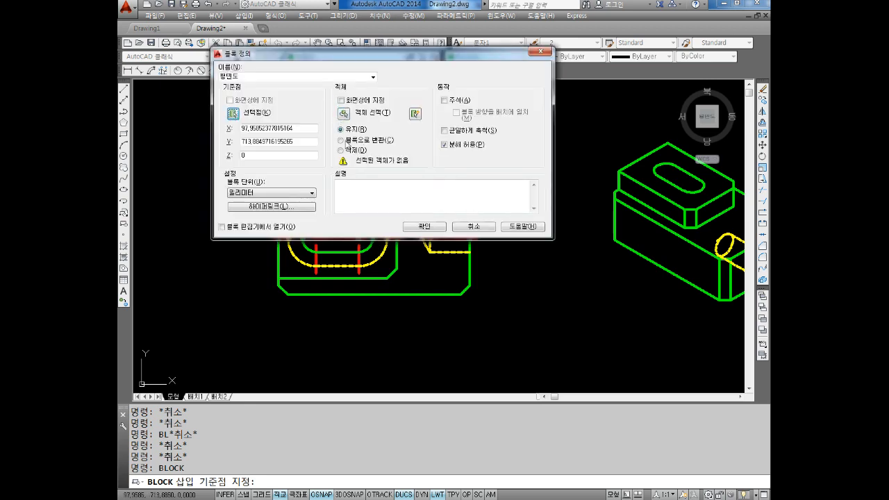
Set the source objects to convert to a block, select the whole top view, and confirm the block definition
{"action": "left_click", "coordinate": [352, 141]}
{"action": "left_click", "coordinate": [345, 114]}
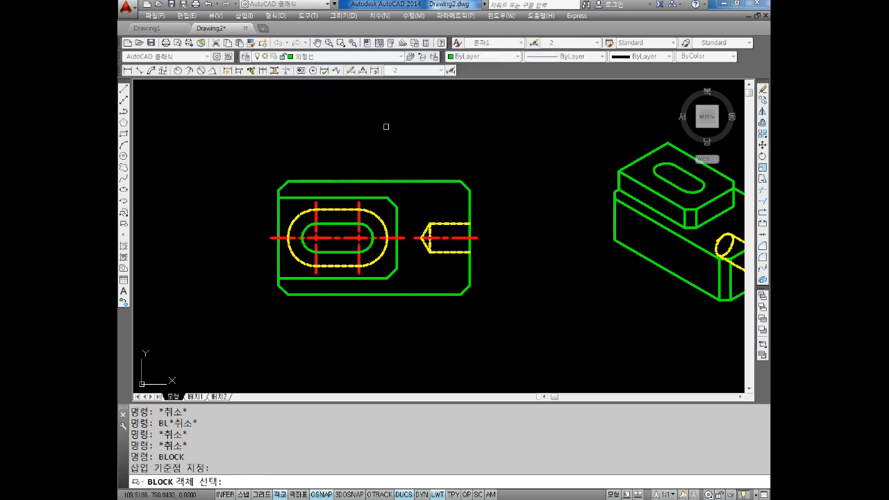
{"action": "left_click", "coordinate": [510, 149]}
{"action": "left_click", "coordinate": [252, 321]}
{"action": "key", "text": "Return"}
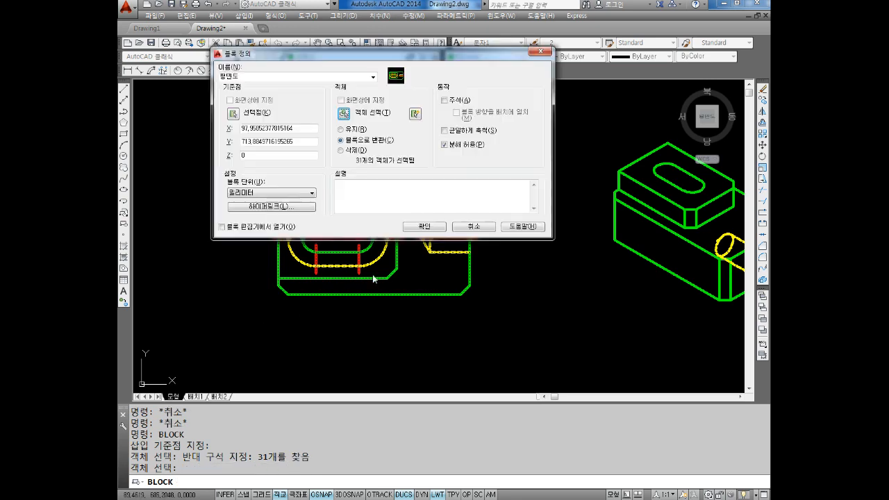
{"action": "left_click", "coordinate": [423, 228]}
{"action": "left_click", "coordinate": [462, 264]}
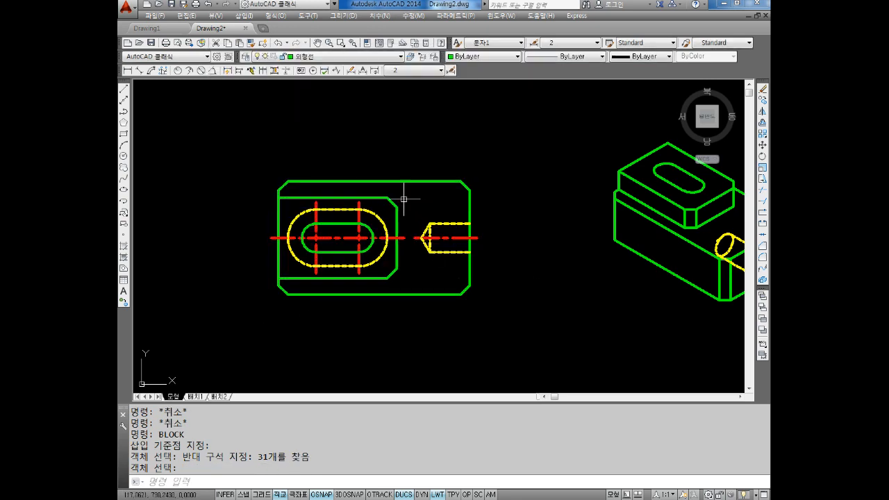
Select the top view block to examine its grip and extent up close, and clear the selection
{"action": "key", "text": "Escape"}
{"action": "middle_click_drag", "start_coordinate": [413, 248], "coordinate": [406, 228]}
{"action": "key", "text": "Escape"}
{"action": "key", "text": "Escape"}
{"action": "key", "text": "Escape"}
{"action": "key", "text": "Escape"}
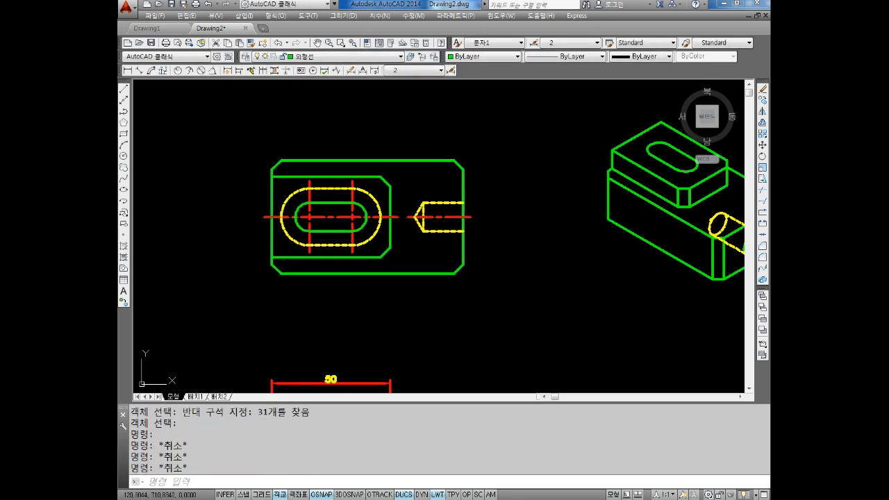
{"action": "key", "text": "space"}
{"action": "key", "text": "Escape"}
{"action": "key", "text": "Escape"}
{"action": "key", "text": "Escape"}
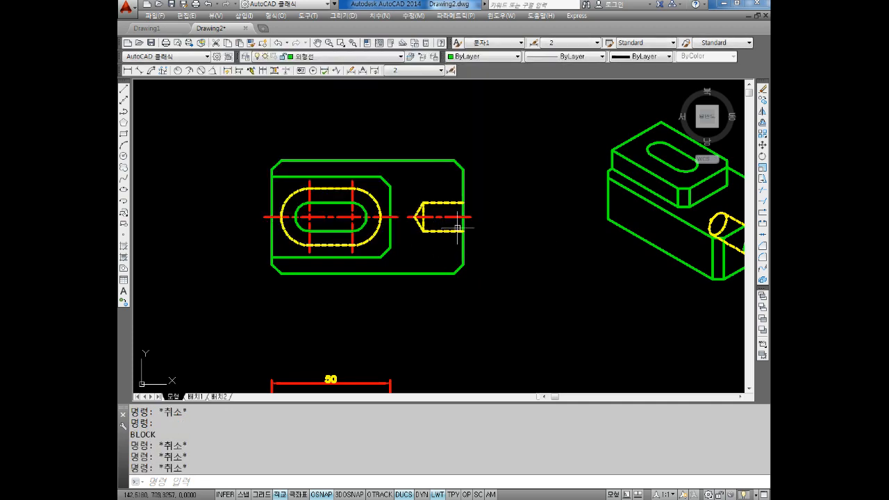
{"action": "left_click", "coordinate": [439, 259]}
{"action": "scroll", "coordinate": [346, 250], "scroll_direction": "up", "scroll_amount": 4}
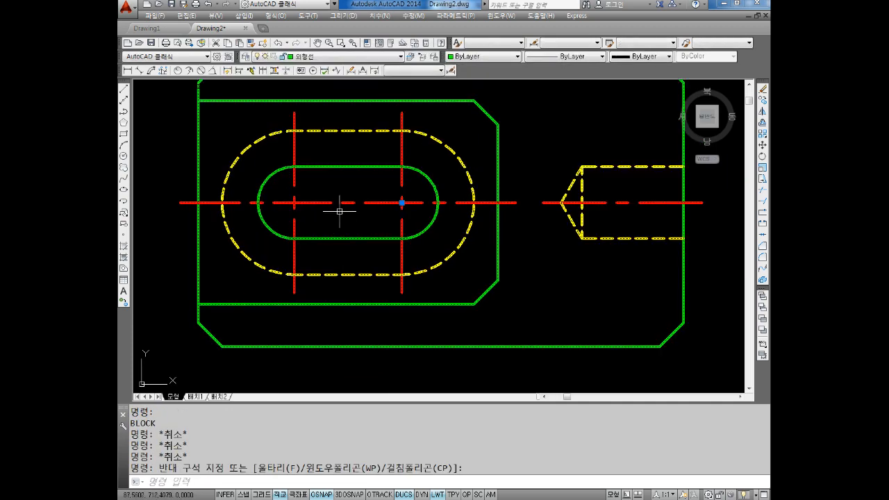
{"action": "scroll", "coordinate": [341, 208], "scroll_direction": "down", "scroll_amount": 5}
{"action": "scroll", "coordinate": [392, 247], "scroll_direction": "up", "scroll_amount": 1}
{"action": "key", "text": "Escape"}
{"action": "key", "text": "Escape"}
{"action": "key", "text": "Escape"}
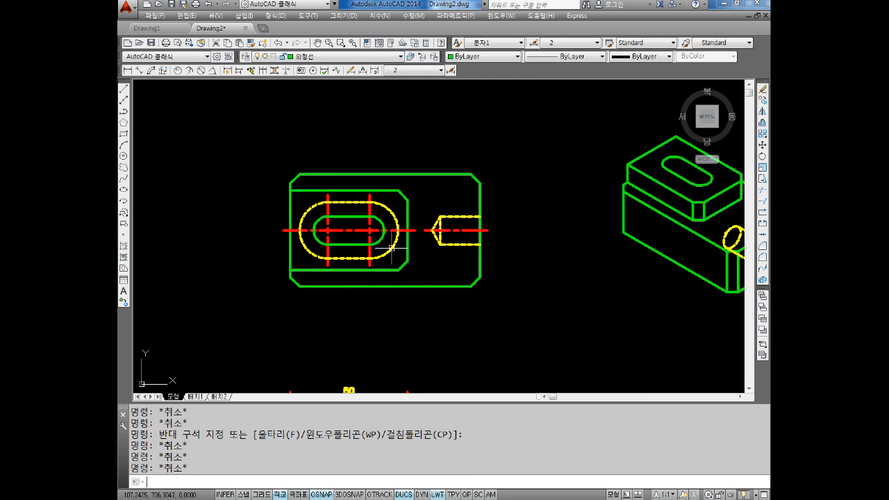
Turn off ortho mode and move the top view block up and to the left, away from the other views
{"action": "key", "text": "Escape"}
{"action": "type", "text": "M"}
{"action": "key", "text": "Return"}
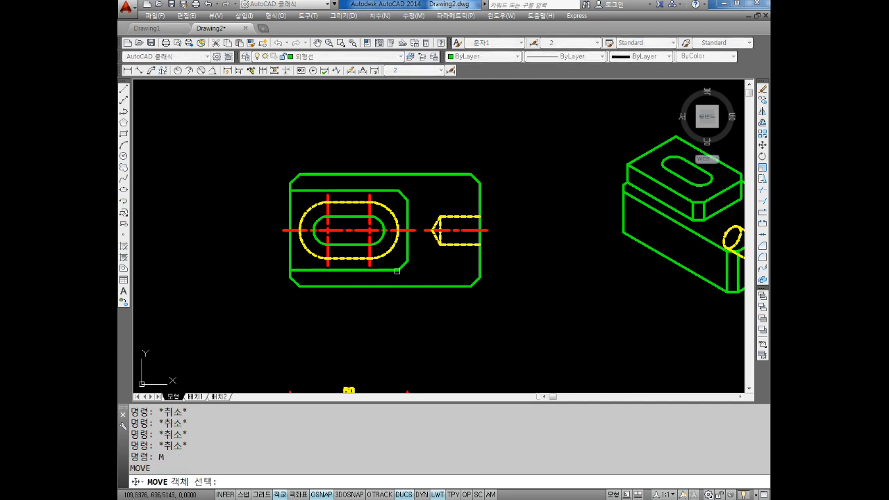
{"action": "left_click", "coordinate": [386, 173]}
{"action": "left_click", "coordinate": [371, 194]}
{"action": "key", "text": "Return"}
{"action": "left_click", "coordinate": [369, 203]}
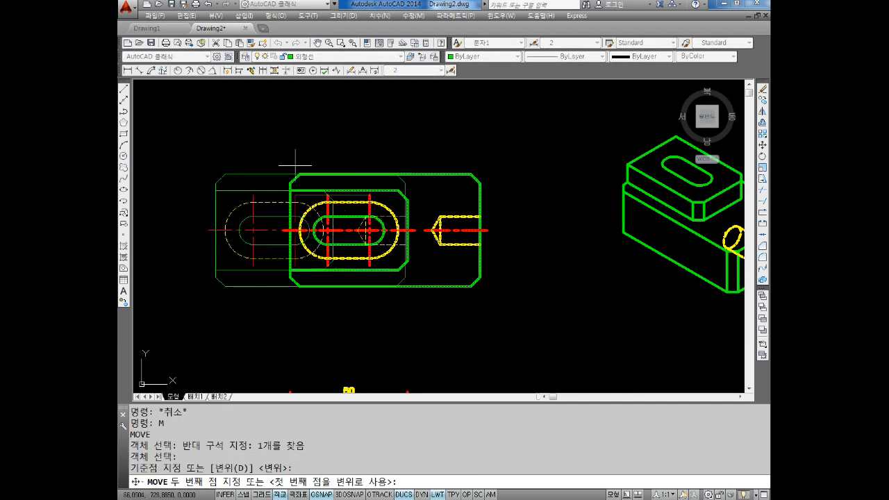
{"action": "scroll", "coordinate": [273, 158], "scroll_direction": "down", "scroll_amount": 2}
{"action": "middle_click_drag", "start_coordinate": [258, 183], "coordinate": [330, 235]}
{"action": "key", "text": "F8"}
{"action": "left_click", "coordinate": [263, 165]}
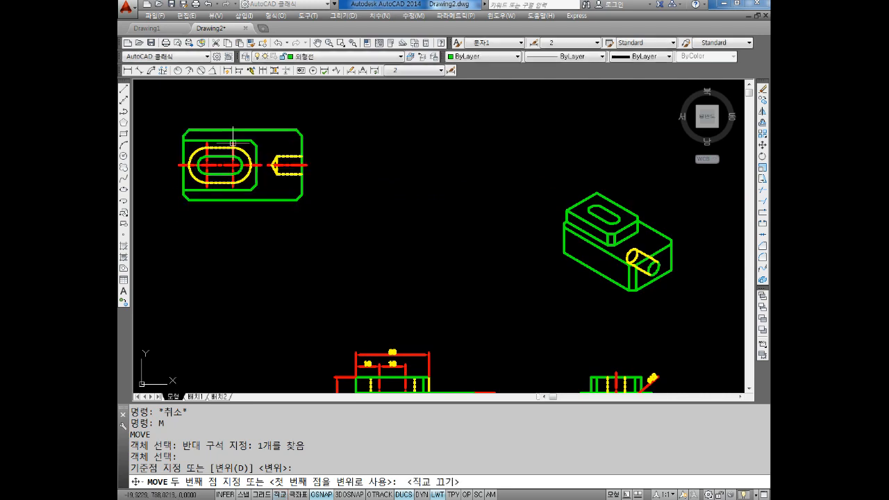
Move the top view block back to its place directly above the front view
{"action": "key", "text": "Return"}
{"action": "left_click", "coordinate": [302, 177]}
{"action": "key", "text": "Return"}
{"action": "left_click", "coordinate": [297, 176]}
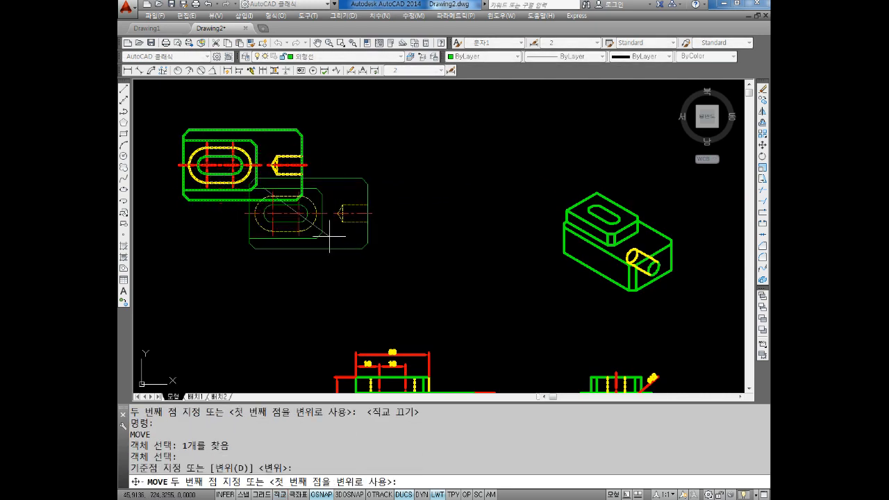
{"action": "left_click", "coordinate": [470, 264]}
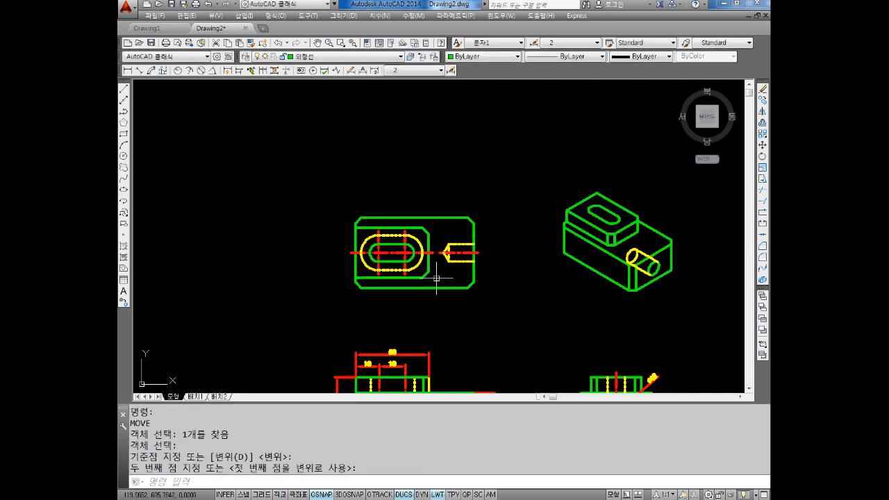
{"action": "scroll", "coordinate": [436, 269], "scroll_direction": "up", "scroll_amount": 3}
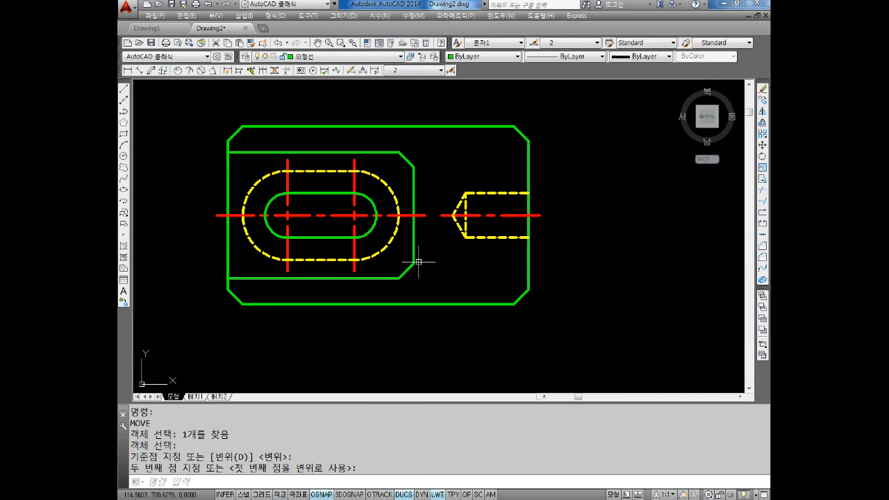
{"action": "scroll", "coordinate": [418, 262], "scroll_direction": "down", "scroll_amount": 2}
{"action": "key", "text": "Escape"}
{"action": "key", "text": "Escape"}
{"action": "key", "text": "Escape"}
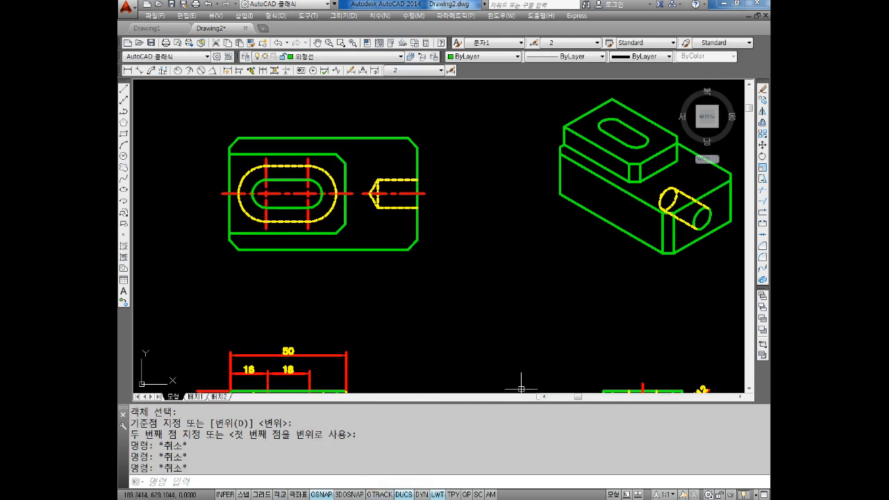
Switch to Notepad and add the line "INSERT 삽입" below the BLOCK line
{"action": "key", "text": "alt+Tab"}
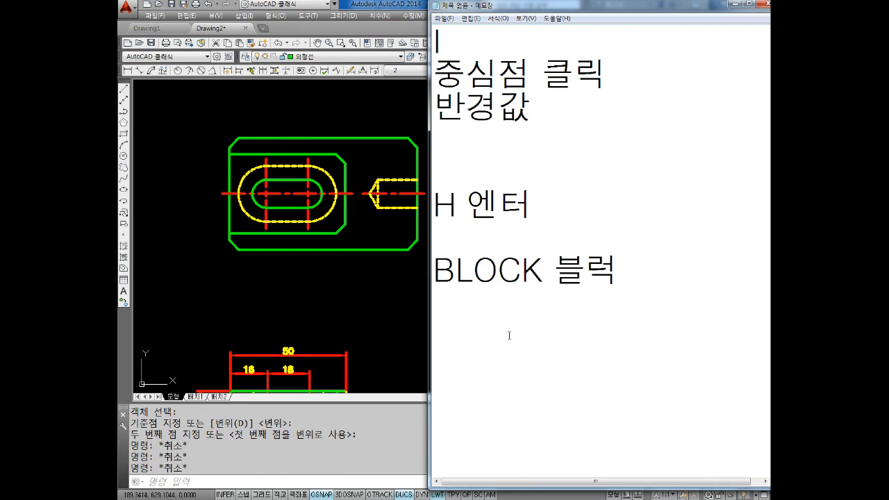
{"action": "left_click", "coordinate": [463, 295]}
{"action": "type", "text": "ㅑㅠㅜ₩"}
{"action": "key", "text": "BackSpace"}
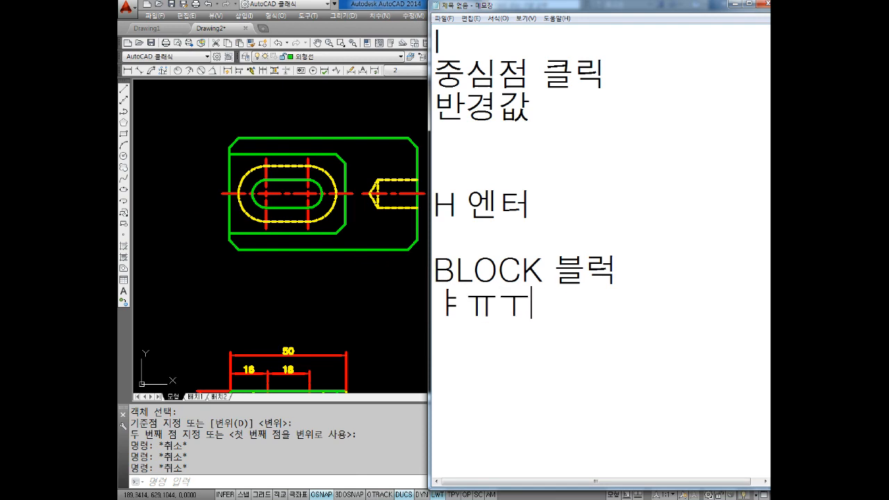
{"action": "key", "text": "BackSpace"}
{"action": "key", "text": "BackSpace"}
{"action": "key", "text": "BackSpace"}
{"action": "type", "text": "|"}
{"action": "type", "text": "NSERT"}
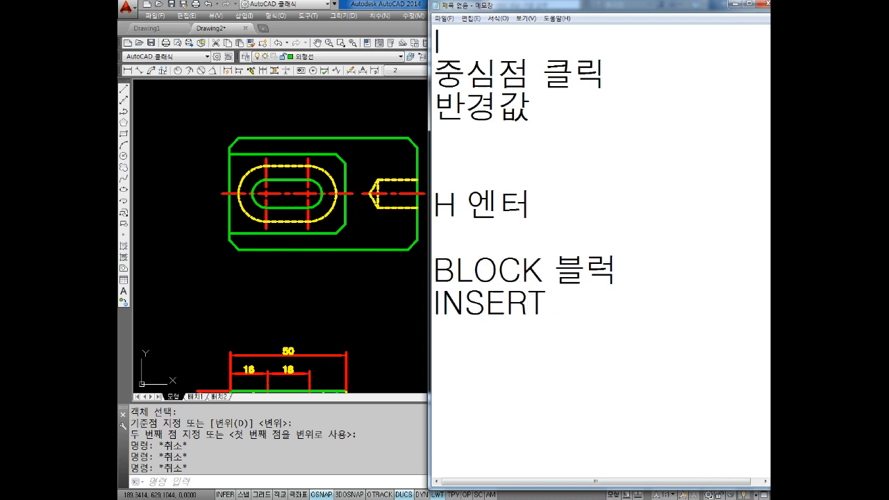
{"action": "type", "text": " 삽입"}
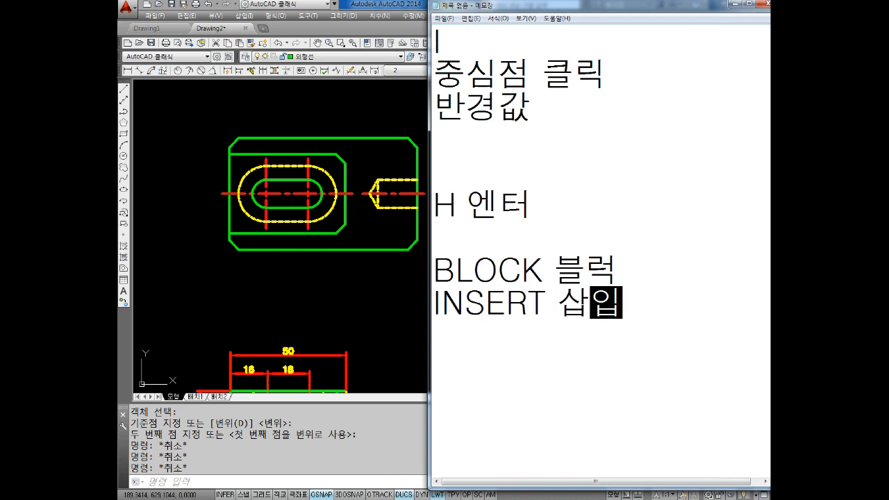
{"action": "key", "text": "Return"}
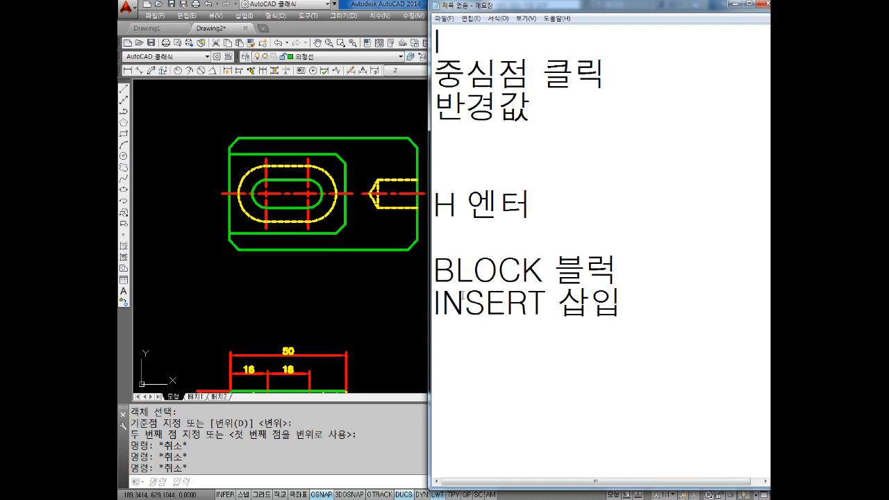
Return to AutoCAD, start the INSERT command, and choose the block "평면도" for insertion
{"action": "left_click", "coordinate": [325, 300]}
{"action": "scroll", "coordinate": [390, 223], "scroll_direction": "down", "scroll_amount": 4}
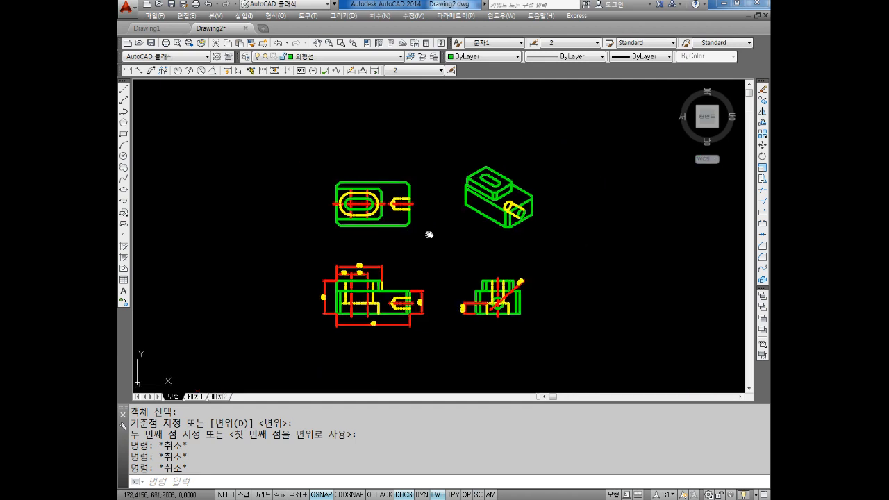
{"action": "type", "text": "INS"}
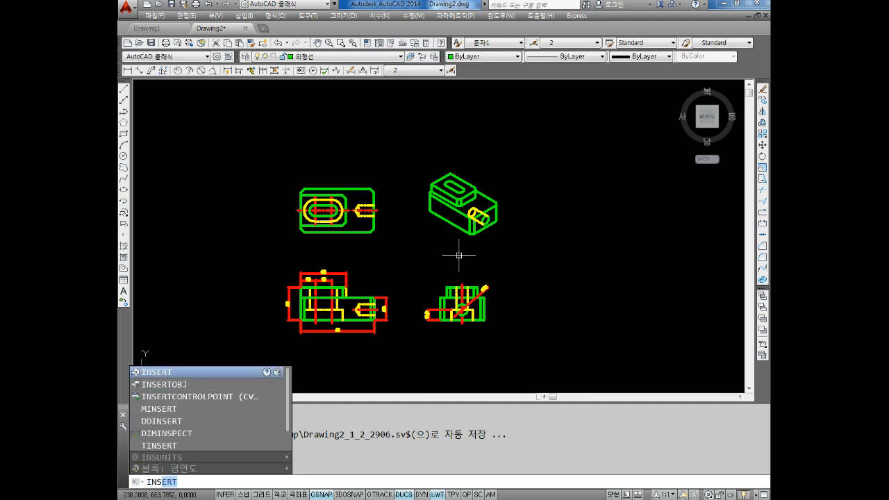
{"action": "key", "text": "Return"}
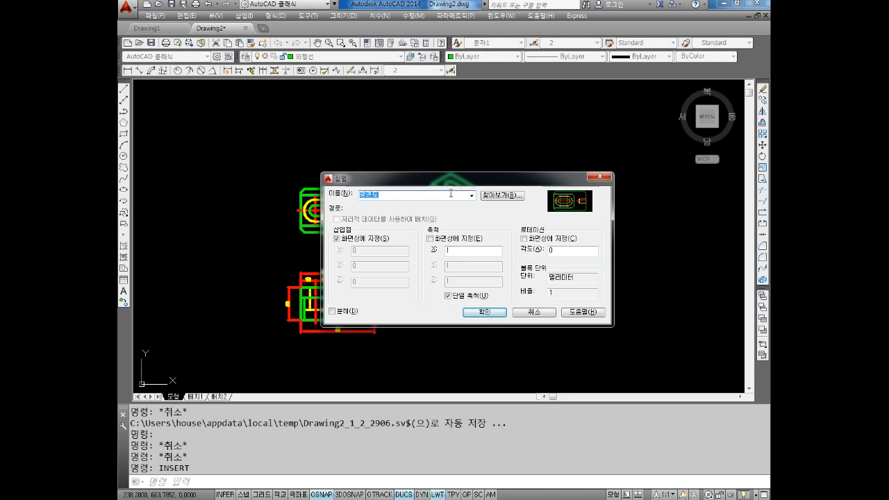
{"action": "left_click", "coordinate": [472, 196]}
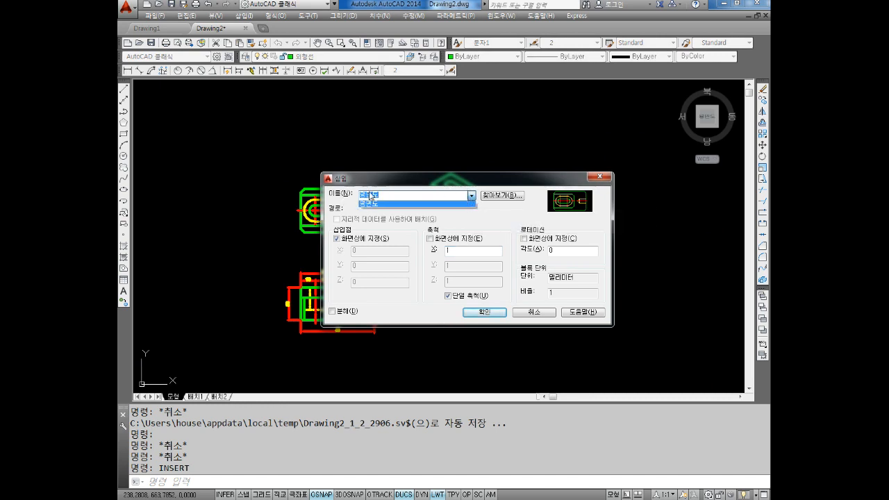
{"action": "left_click", "coordinate": [371, 203]}
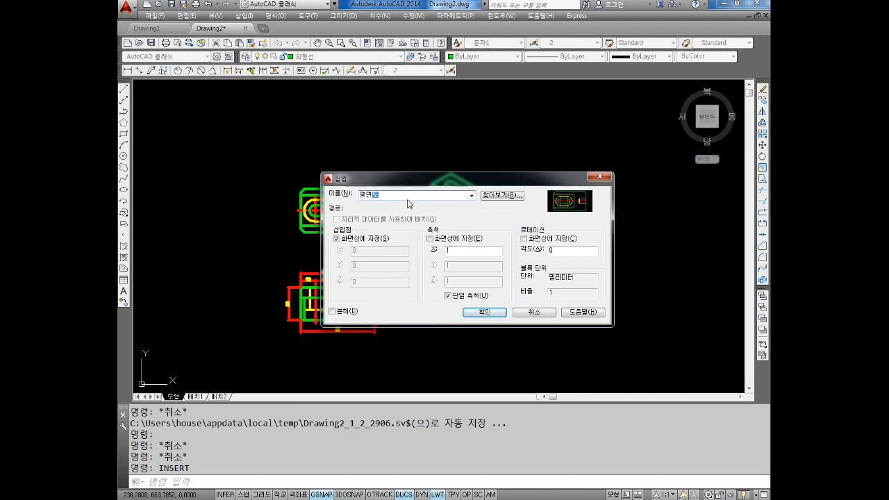
Place the "평면도" block in the empty area to the right of and above the isometric view
{"action": "left_click", "coordinate": [484, 312]}
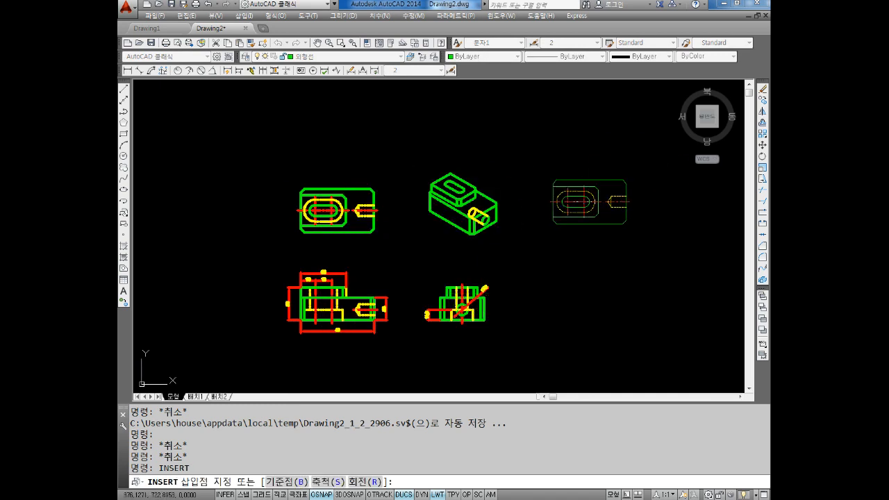
{"action": "middle_click_drag", "start_coordinate": [589, 201], "coordinate": [455, 222]}
{"action": "left_click", "coordinate": [472, 190]}
{"action": "key", "text": "Escape"}
{"action": "key", "text": "Escape"}
{"action": "key", "text": "Escape"}
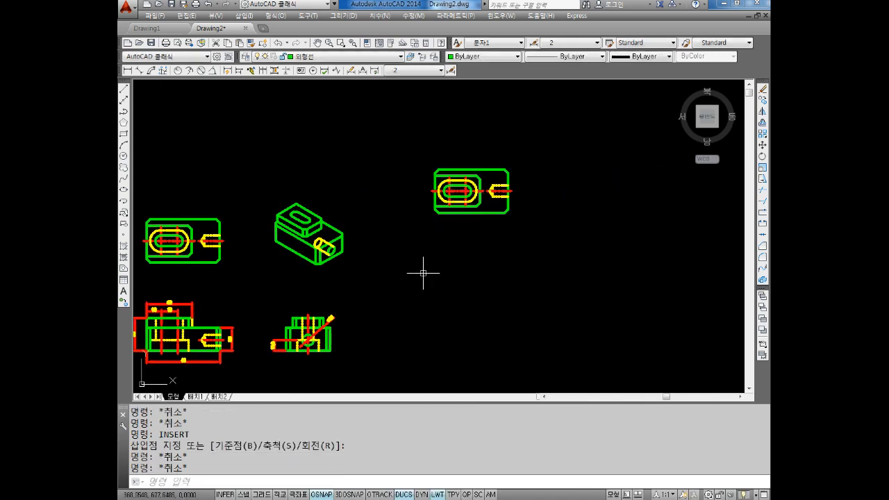
Select the original top view to check whether it is a single block, and clear the selection
{"action": "middle_click_drag", "start_coordinate": [226, 223], "coordinate": [305, 214]}
{"action": "left_click", "coordinate": [329, 185]}
{"action": "left_click", "coordinate": [201, 264]}
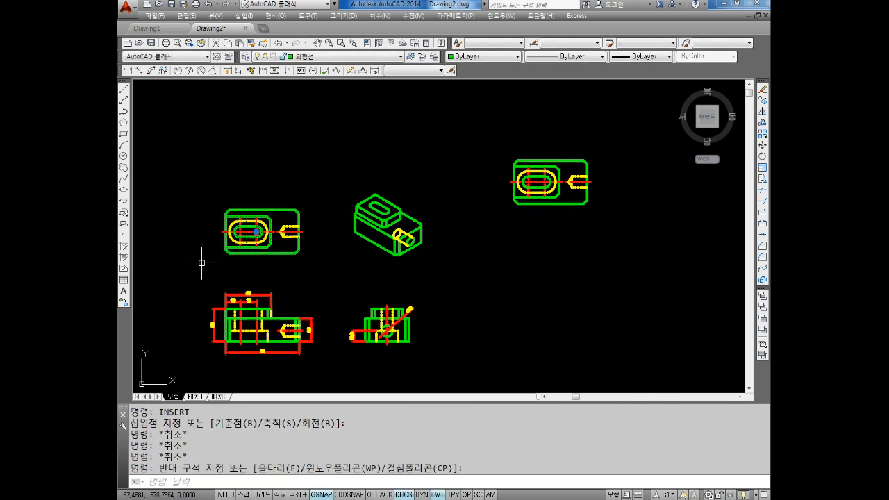
{"action": "key", "text": "Escape"}
{"action": "key", "text": "Escape"}
{"action": "key", "text": "Escape"}
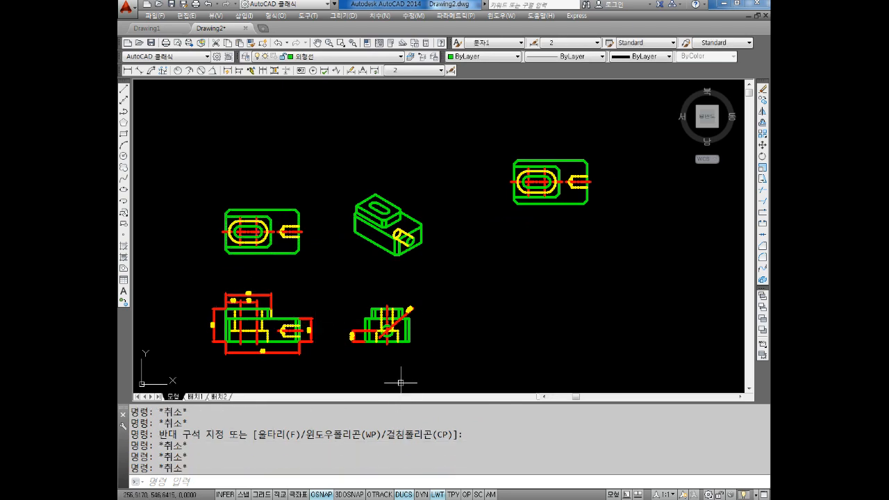
Erase the 25 height dimension and the 81 overall length dimension from the front view
{"action": "scroll", "coordinate": [297, 257], "scroll_direction": "up", "scroll_amount": 5}
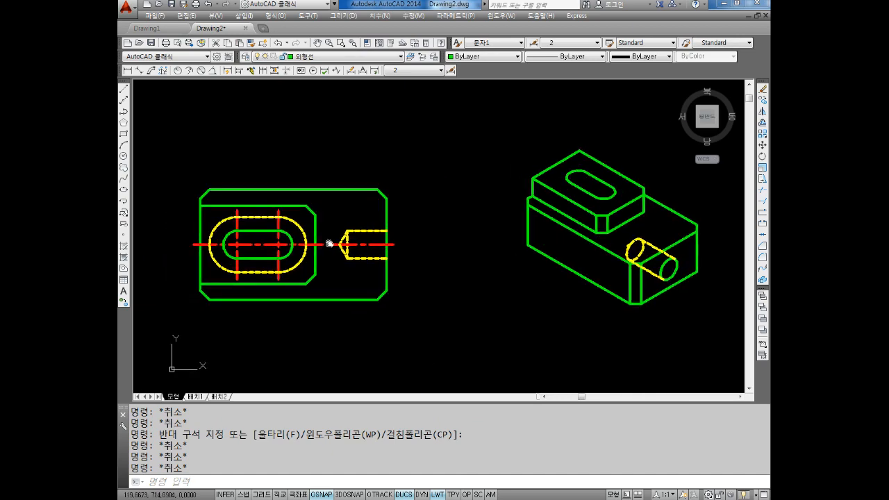
{"action": "key", "text": "Escape"}
{"action": "key", "text": "Escape"}
{"action": "scroll", "coordinate": [415, 334], "scroll_direction": "down", "scroll_amount": 2}
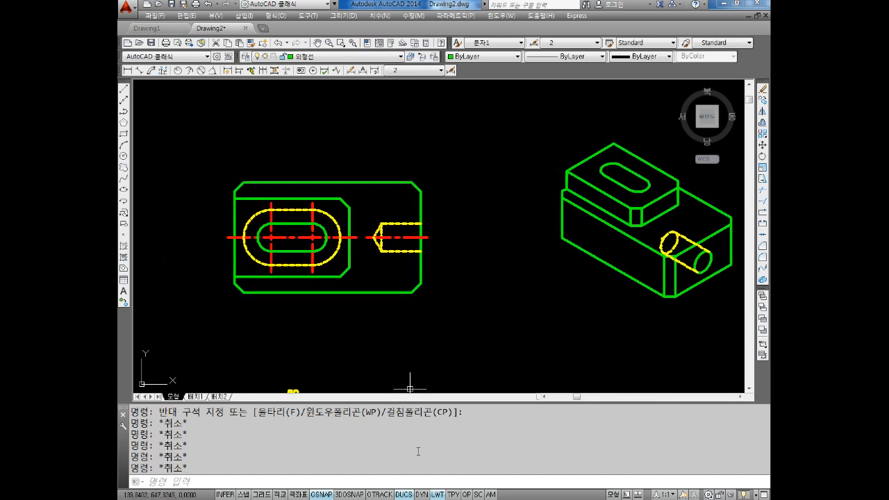
{"action": "scroll", "coordinate": [410, 373], "scroll_direction": "down", "scroll_amount": 2}
{"action": "middle_click_drag", "start_coordinate": [411, 373], "coordinate": [423, 254]}
{"action": "scroll", "coordinate": [422, 254], "scroll_direction": "up", "scroll_amount": 2}
{"action": "middle_click_drag", "start_coordinate": [434, 297], "coordinate": [463, 224]}
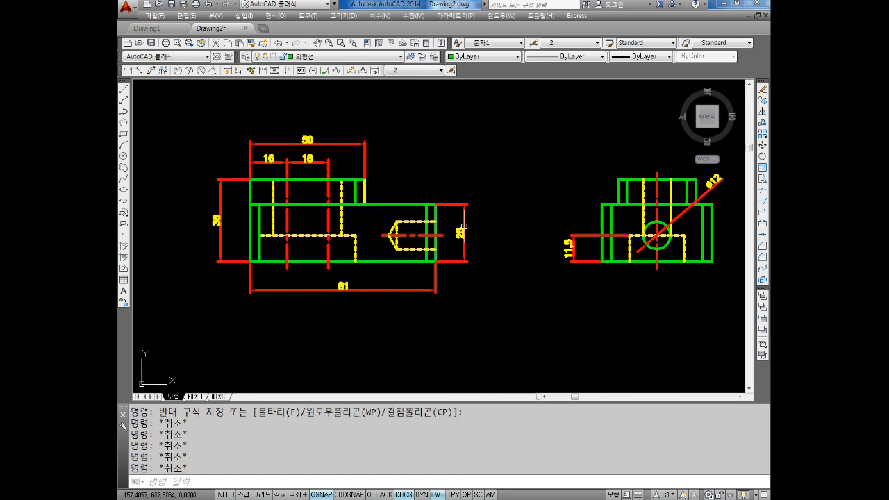
{"action": "key", "text": "Escape"}
{"action": "left_click", "coordinate": [491, 171]}
{"action": "left_click", "coordinate": [461, 286]}
{"action": "key", "text": "Delete"}
{"action": "left_click", "coordinate": [458, 278]}
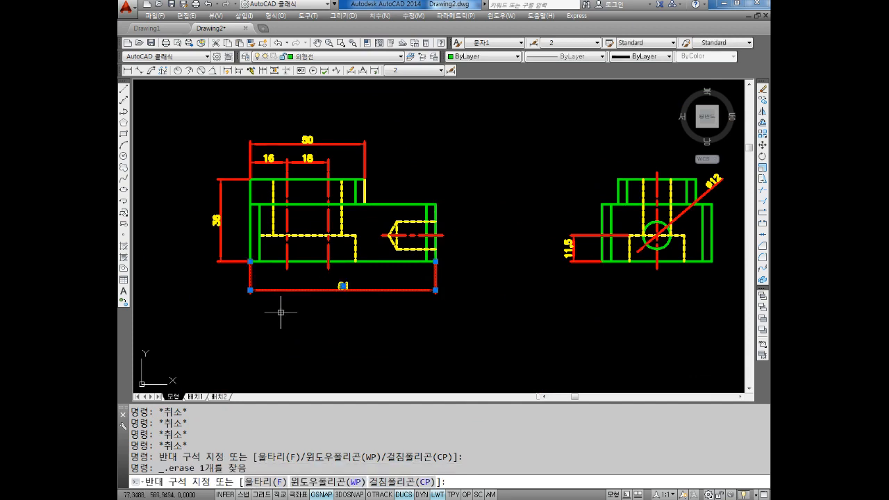
{"action": "left_click", "coordinate": [288, 308]}
{"action": "key", "text": "Delete"}
Erase the 38 height dimension and the 50, 16 and 18 dimensions above the front view
{"action": "middle_click_drag", "start_coordinate": [274, 302], "coordinate": [306, 320]}
{"action": "left_click", "coordinate": [272, 171]}
{"action": "left_click", "coordinate": [212, 304]}
{"action": "key", "text": "Delete"}
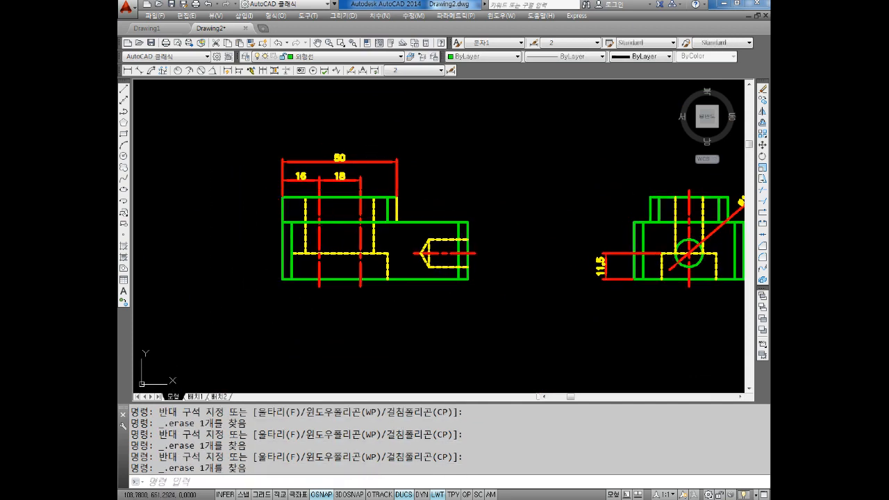
{"action": "left_click", "coordinate": [385, 144]}
{"action": "left_click", "coordinate": [285, 179]}
{"action": "key", "text": "Delete"}
Erase the Ø12 diameter dimension and the 11.5 height dimension from the side view
{"action": "middle_click_drag", "start_coordinate": [620, 173], "coordinate": [447, 178]}
{"action": "left_click", "coordinate": [598, 182]}
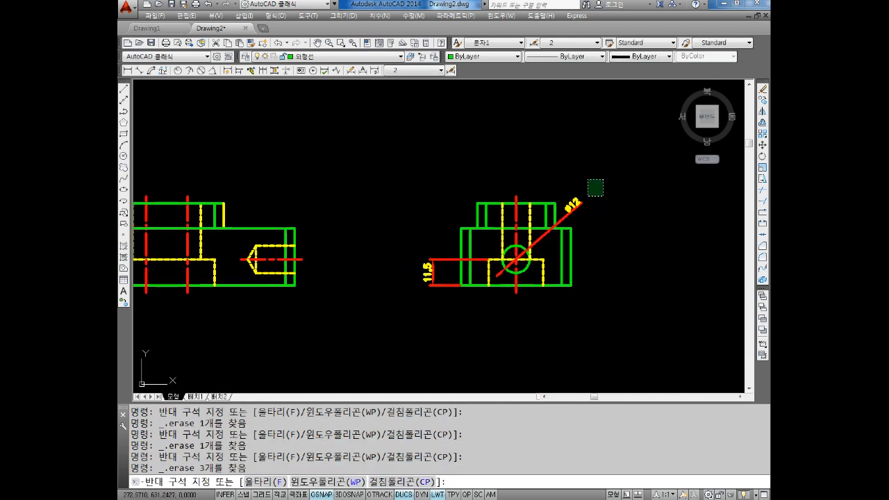
{"action": "left_click", "coordinate": [577, 212]}
{"action": "key", "text": "Delete"}
{"action": "left_click", "coordinate": [439, 264]}
{"action": "left_click", "coordinate": [408, 334]}
{"action": "key", "text": "Delete"}
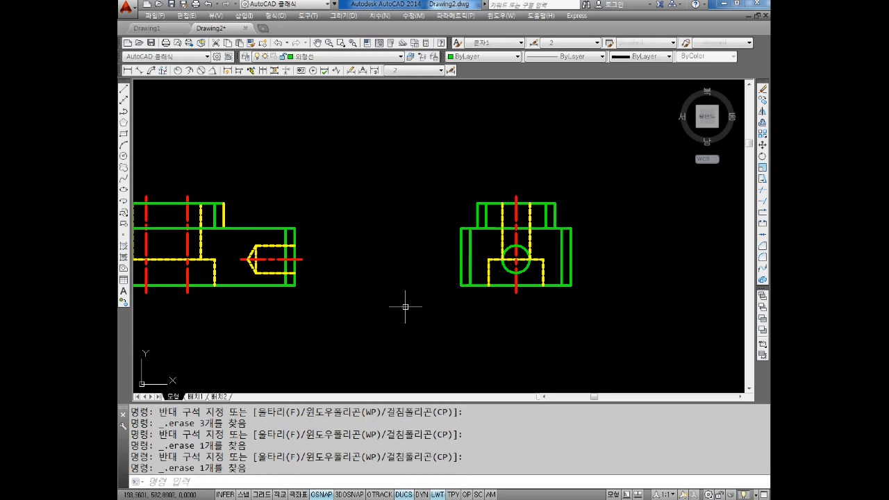
Start a BLOCK definition named "정면도" with its base point at the lower end of the slot's right hidden line in the front view
{"action": "middle_click_drag", "start_coordinate": [356, 274], "coordinate": [463, 282]}
{"action": "scroll", "coordinate": [463, 282], "scroll_direction": "down", "scroll_amount": 2}
{"action": "mouse_move", "coordinate": [405, 258]}
{"action": "middle_mouse_down"}
{"action": "mouse_move", "coordinate": [411, 294]}
{"action": "mouse_move", "coordinate": [390, 266]}
{"action": "middle_mouse_up"}
{"action": "scroll", "coordinate": [361, 269], "scroll_direction": "up", "scroll_amount": 2}
{"action": "key", "text": "Escape"}
{"action": "key", "text": "Escape"}
{"action": "key", "text": "Escape"}
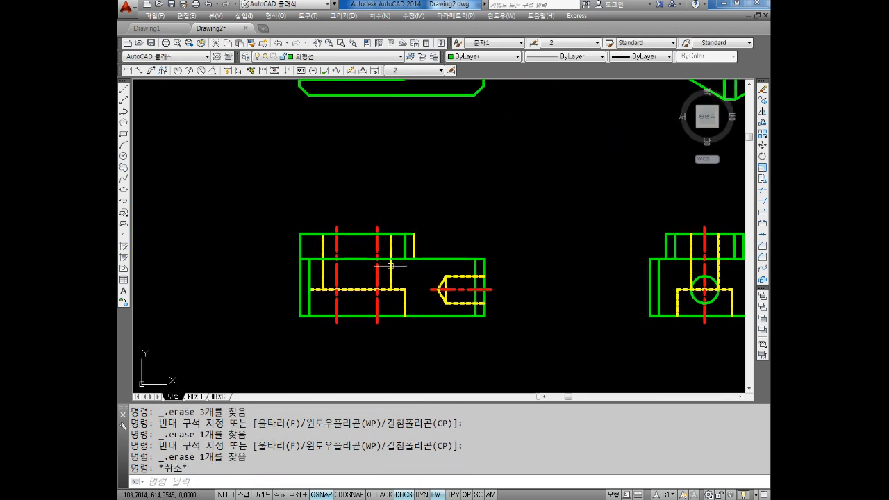
{"action": "key", "text": "Escape"}
{"action": "key", "text": "Escape"}
{"action": "type", "text": "BL"}
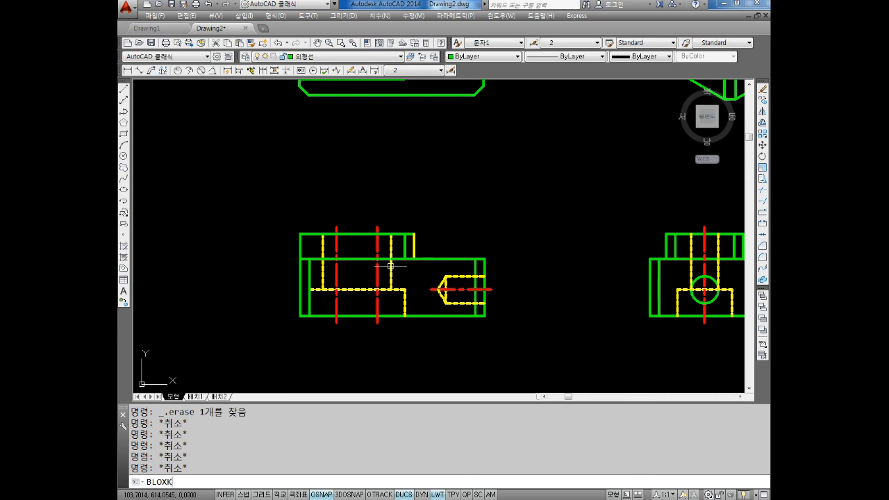
{"action": "type", "text": "OXK"}
{"action": "key", "text": "BackSpace"}
{"action": "key", "text": "BackSpace"}
{"action": "key", "text": "Return"}
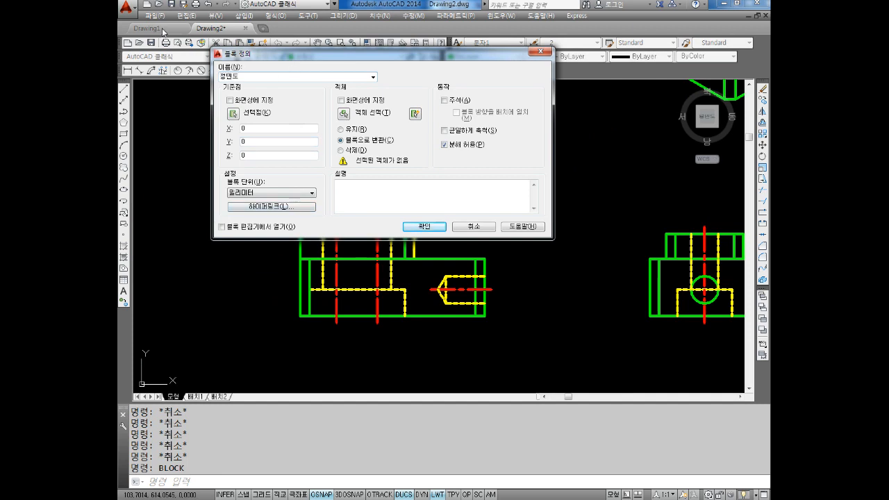
{"action": "left_click", "coordinate": [235, 113]}
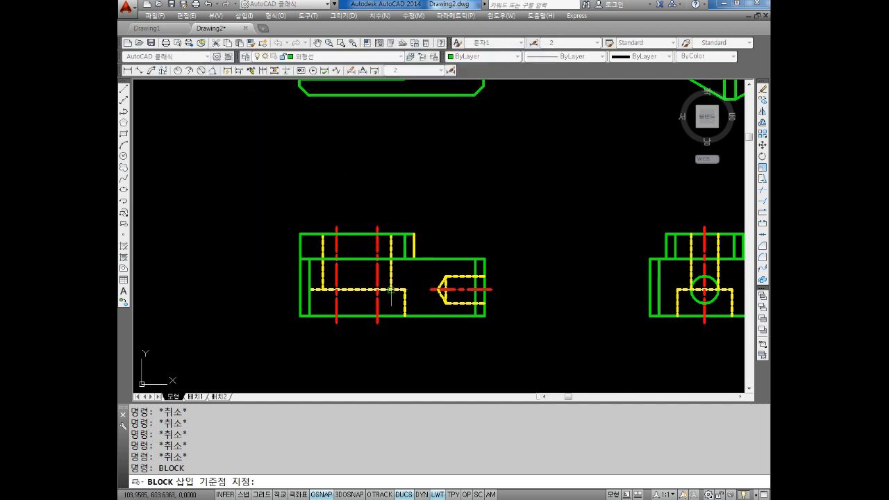
{"action": "left_click", "coordinate": [391, 289]}
Select all front view objects for the block and create the definition
{"action": "left_click", "coordinate": [350, 117]}
{"action": "left_click", "coordinate": [549, 166]}
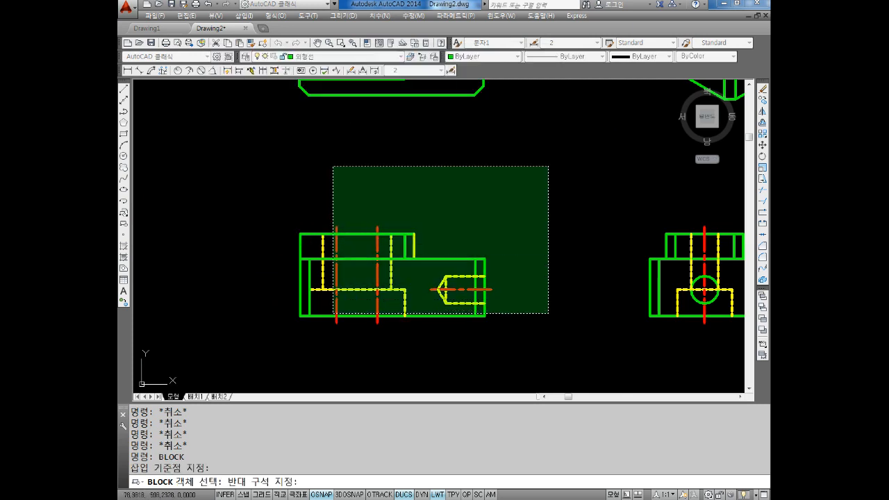
{"action": "left_click", "coordinate": [235, 348]}
{"action": "key", "text": "Return"}
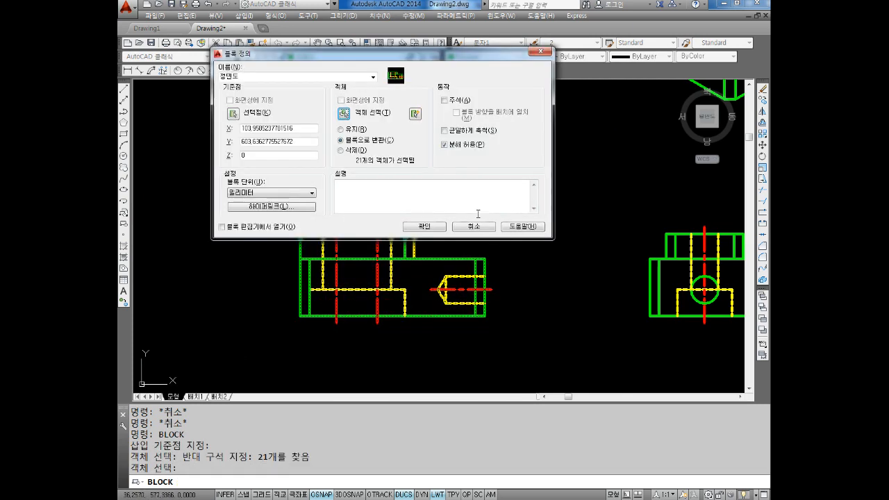
{"action": "left_click", "coordinate": [424, 226]}
Select the front view to check whether it is a single block, and clear the selection
{"action": "key", "text": "Escape"}
{"action": "left_click", "coordinate": [378, 271]}
{"action": "key", "text": "Escape"}
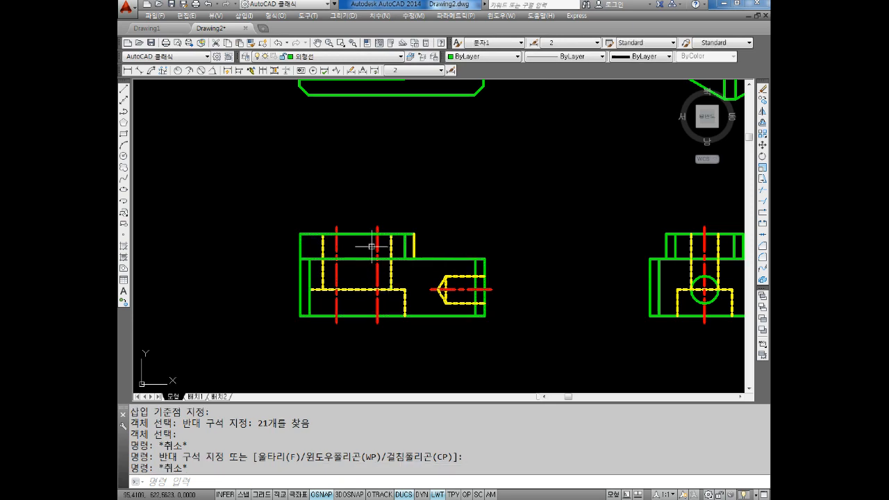
{"action": "left_click", "coordinate": [371, 248]}
{"action": "left_click", "coordinate": [346, 281]}
{"action": "key", "text": "Escape"}
{"action": "middle_click_drag", "start_coordinate": [726, 287], "coordinate": [441, 260]}
{"action": "key", "text": "Escape"}
{"action": "key", "text": "Escape"}
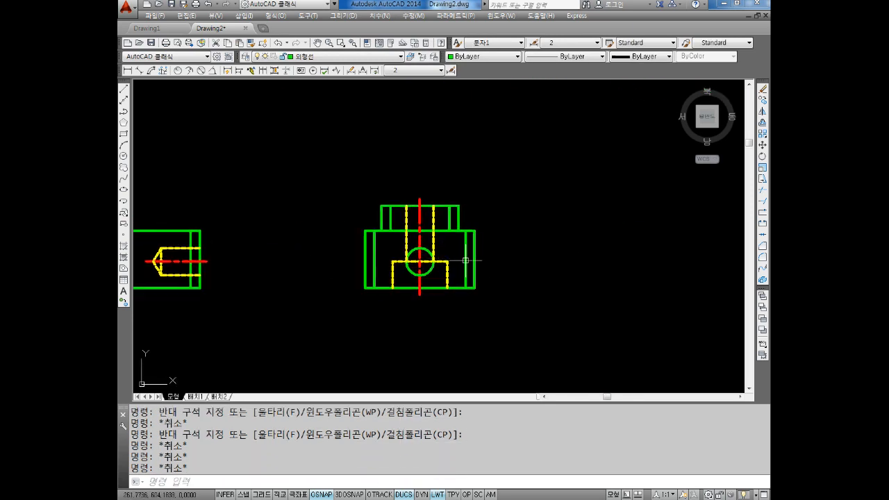
{"action": "key", "text": "Escape"}
{"action": "type", "text": "ㅣㅐ차"}
{"action": "key", "text": "BackSpace"}
{"action": "key", "text": "BackSpace"}
{"action": "type", "text": "block"}
{"action": "key", "text": "Return"}
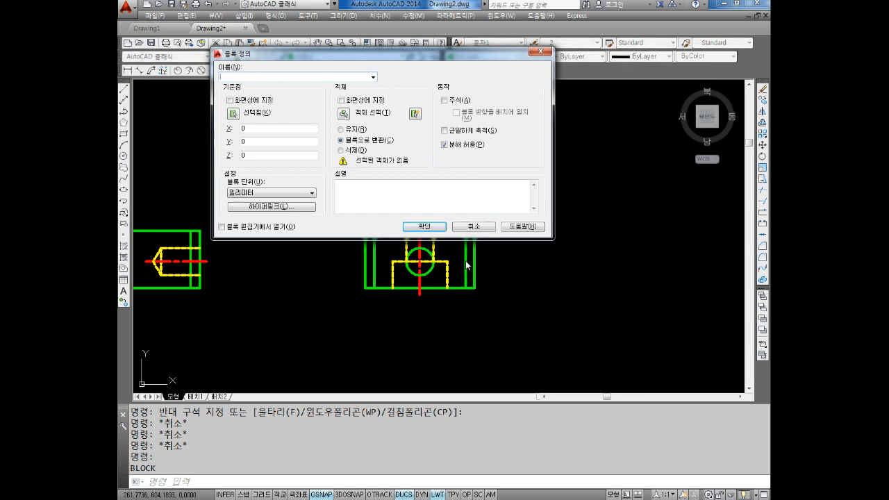
{"action": "key", "text": "Escape"}
{"action": "key", "text": "Escape"}
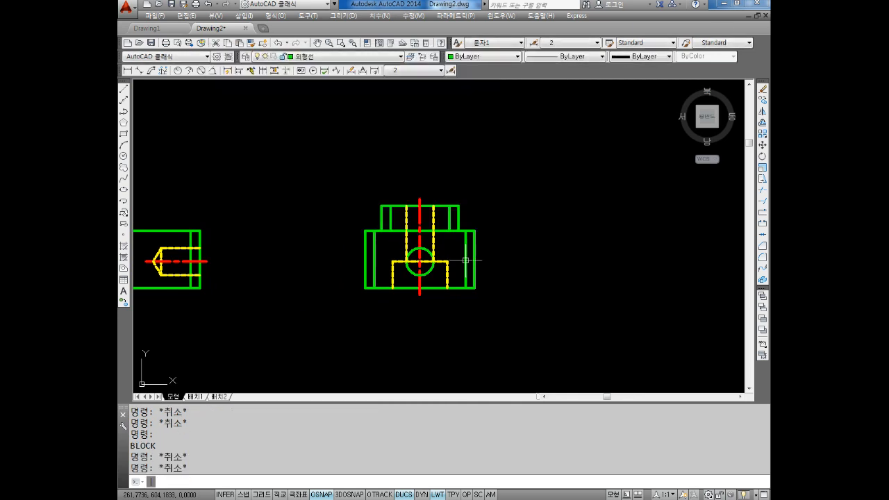
{"action": "type", "text": "B"}
{"action": "key", "text": "Return"}
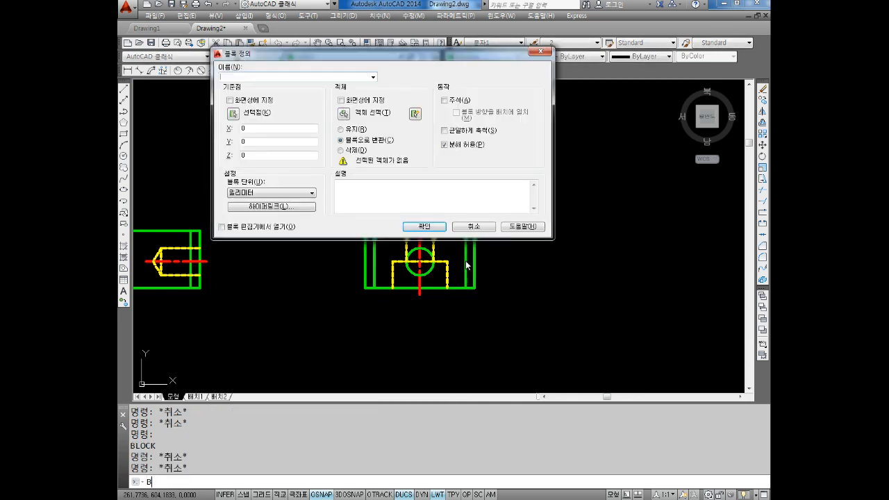
{"action": "key", "text": "Escape"}
{"action": "key", "text": "Escape"}
Start a BLOCK definition named "우측면" with its base point at the circle's centre in the side view
{"action": "type", "text": "BL"}
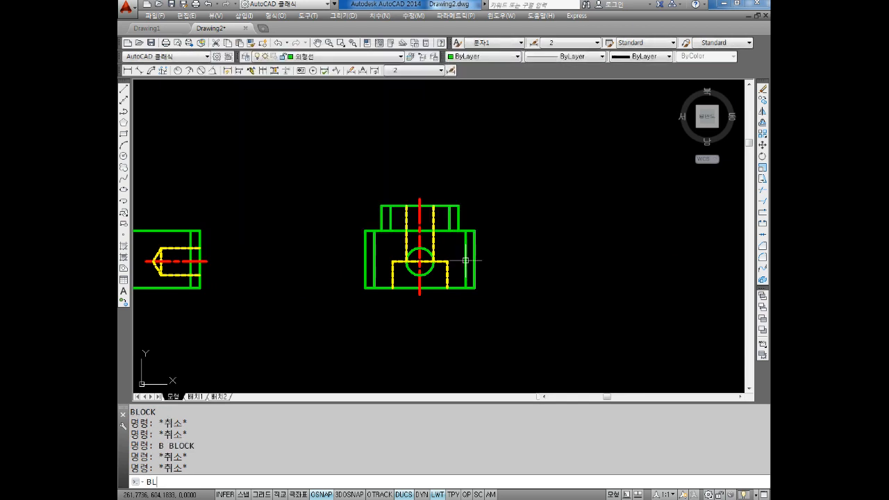
{"action": "type", "text": "OCK"}
{"action": "key", "text": "Return"}
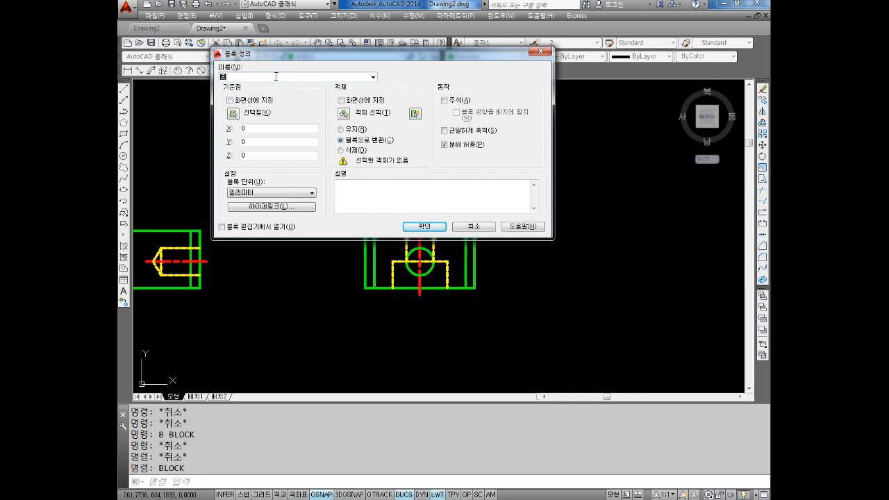
{"action": "left_click", "coordinate": [233, 113]}
{"action": "left_click", "coordinate": [419, 265]}
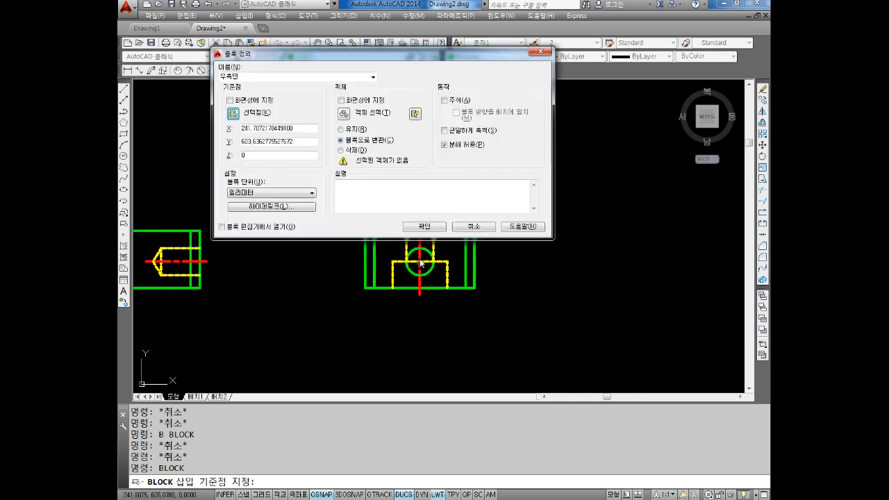
Add all side view objects to the "우측면" block and create the definition
{"action": "left_click", "coordinate": [347, 116]}
{"action": "left_click", "coordinate": [545, 176]}
{"action": "left_click", "coordinate": [359, 321]}
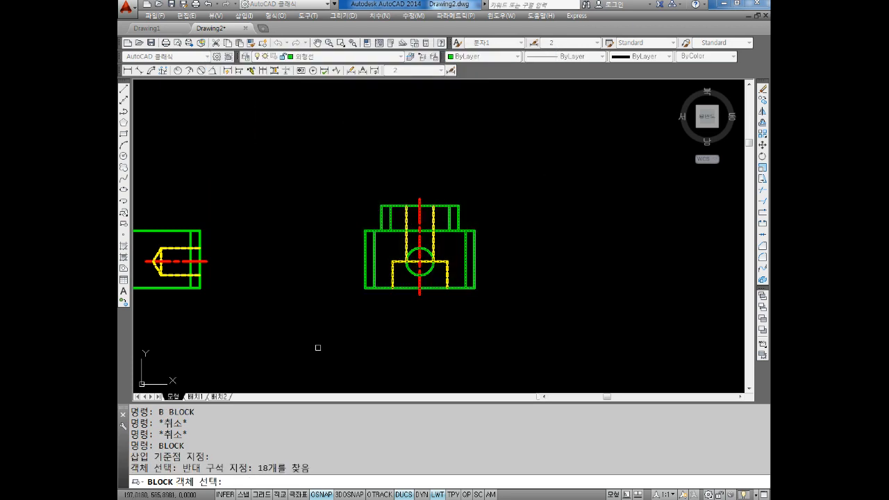
{"action": "key", "text": "Return"}
{"action": "left_click", "coordinate": [424, 226]}
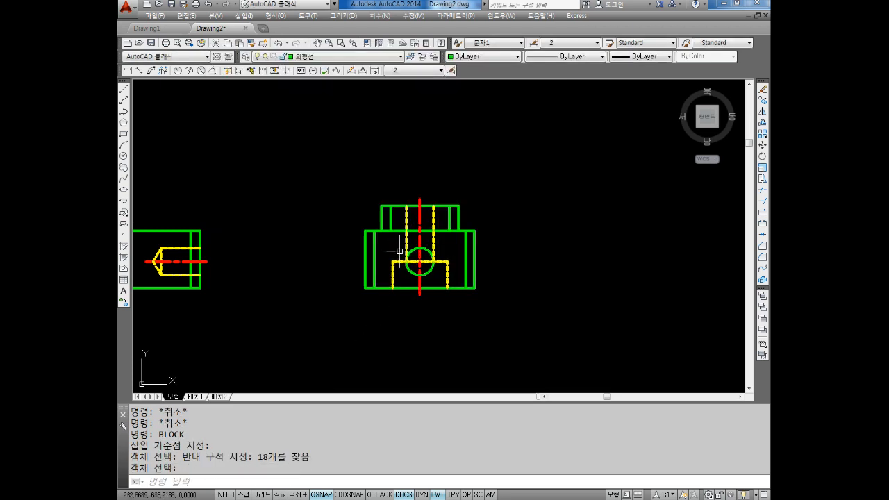
{"action": "key", "text": "Escape"}
{"action": "middle_click_drag", "start_coordinate": [382, 240], "coordinate": [481, 268]}
{"action": "key", "text": "Escape"}
{"action": "key", "text": "Escape"}
{"action": "key", "text": "Escape"}
{"action": "key", "text": "Escape"}
{"action": "key", "text": "Escape"}
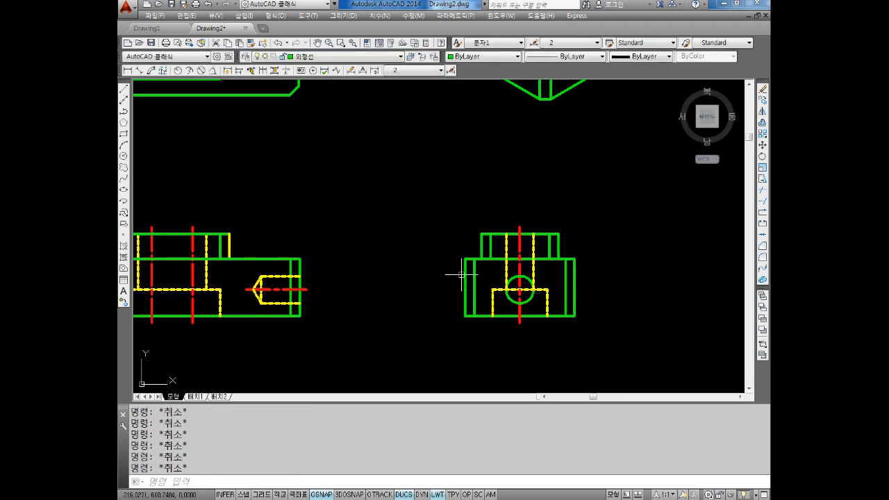
{"action": "key", "text": "Return"}
{"action": "key", "text": "Escape"}
{"action": "key", "text": "Escape"}
{"action": "key", "text": "Escape"}
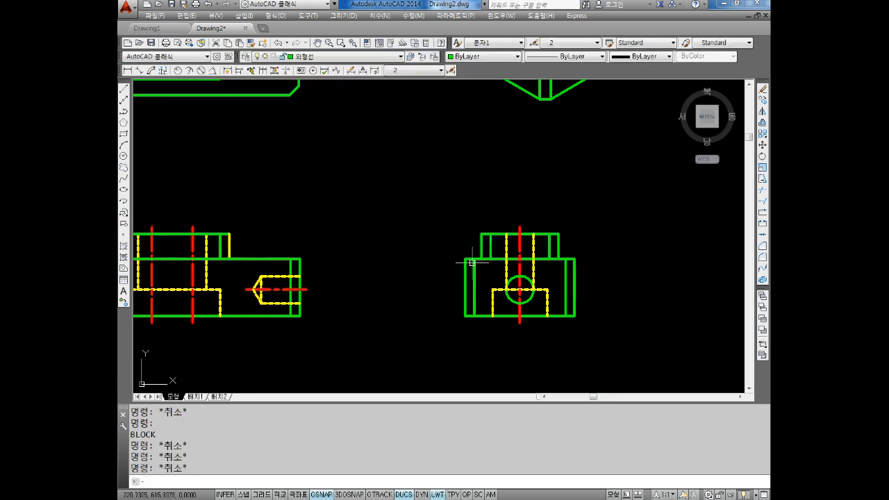
Demonstrate opening the block definition with the command alias B, closing it each time without defining a block
{"action": "type", "text": "N"}
{"action": "type", "text": "B"}
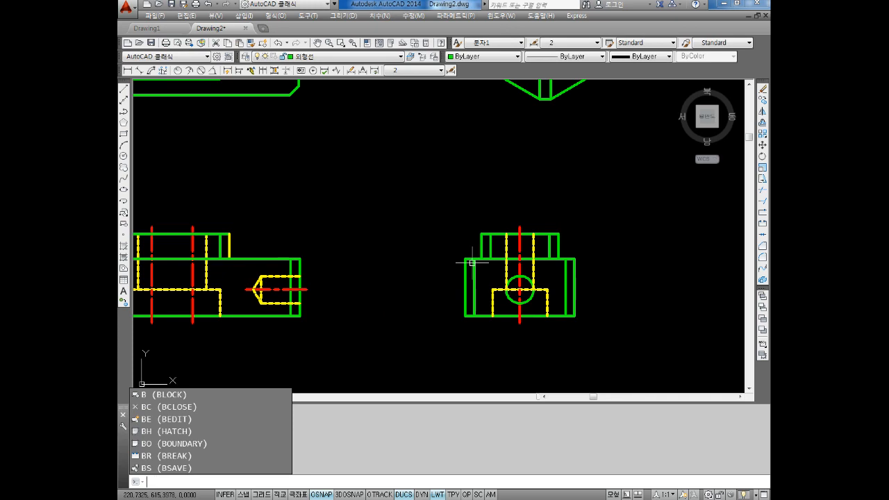
{"action": "key", "text": "Return"}
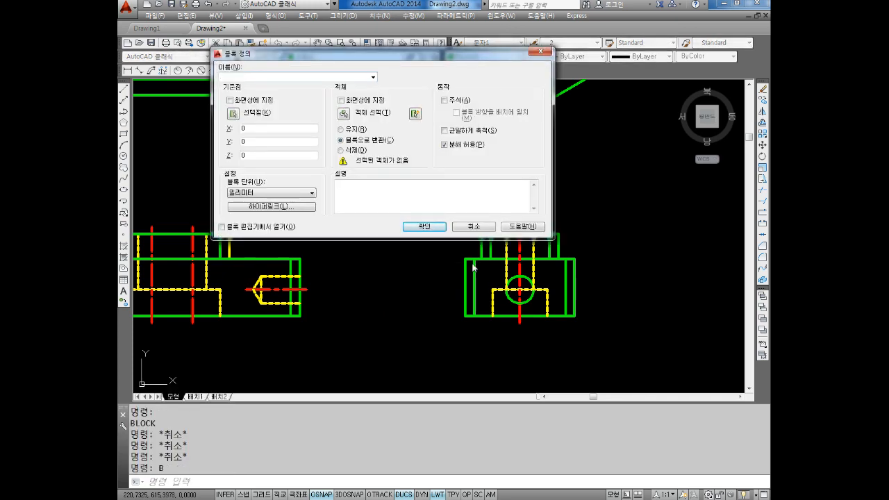
{"action": "key", "text": "Escape"}
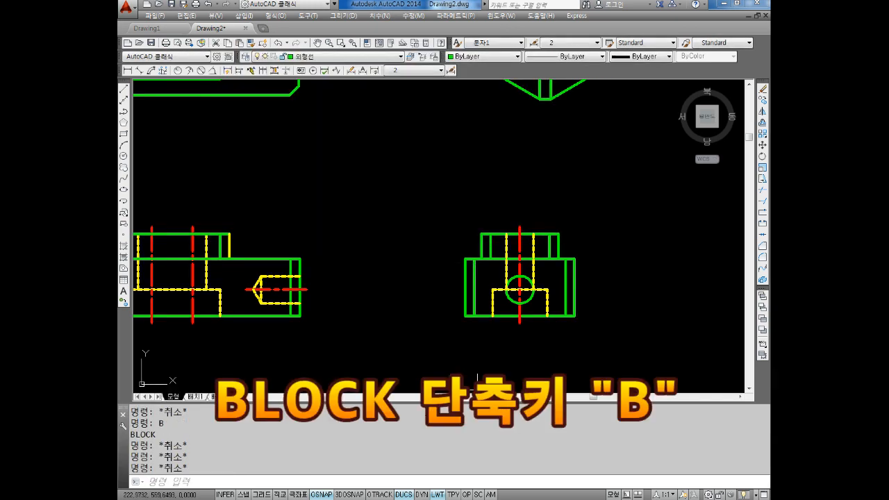
{"action": "type", "text": "B"}
{"action": "key", "text": "Return"}
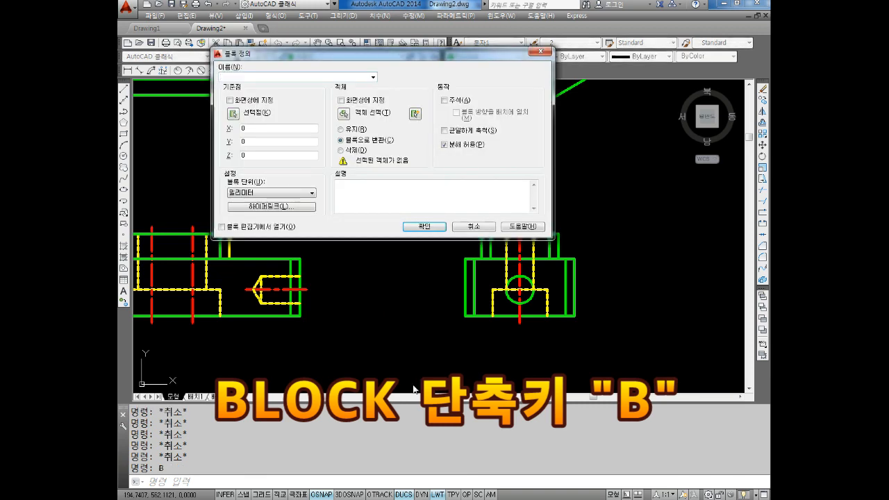
{"action": "key", "text": "Escape"}
Switch to Notepad, add blank lines between the BLOCK and INSERT notes, and write the alias "(B)" beneath "BLOCK 블럭"
{"action": "key", "text": "alt+Tab"}
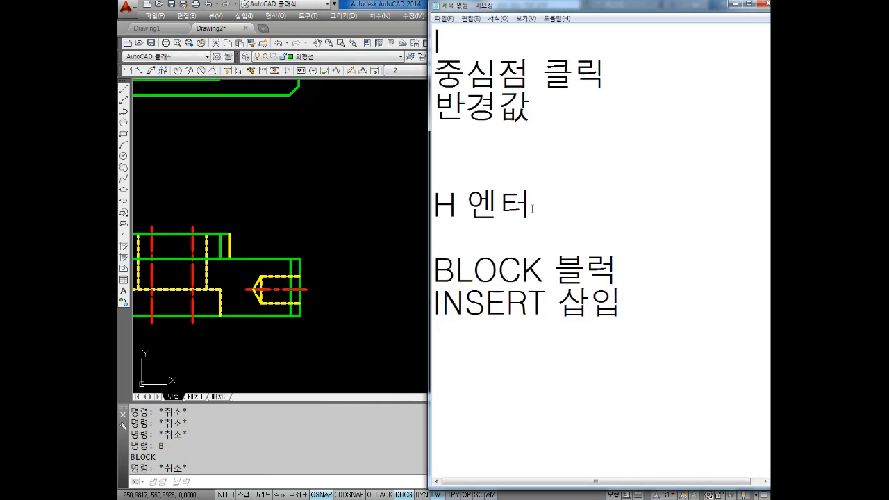
{"action": "key", "text": "Down"}
{"action": "key", "text": "Return"}
{"action": "key", "text": "Return"}
{"action": "key", "text": "Return"}
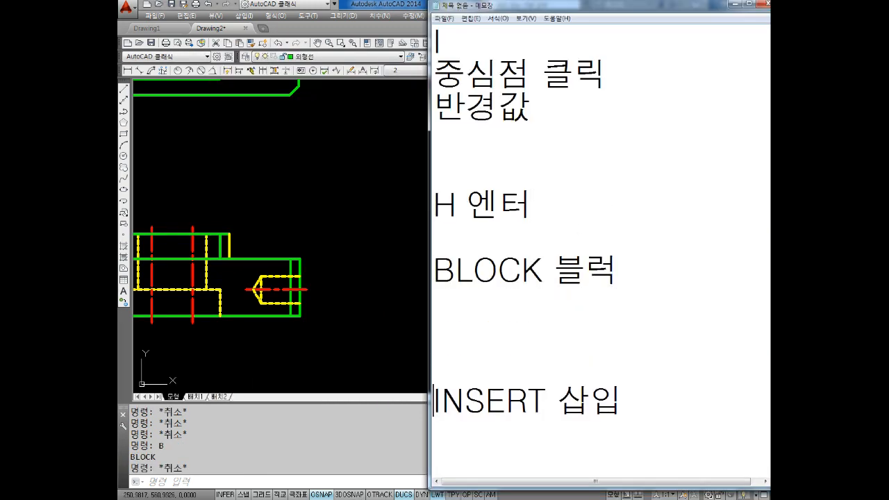
{"action": "key", "text": "Up"}
{"action": "key", "text": "Up"}
{"action": "key", "text": "Up"}
{"action": "type", "text": "(ㅠ"}
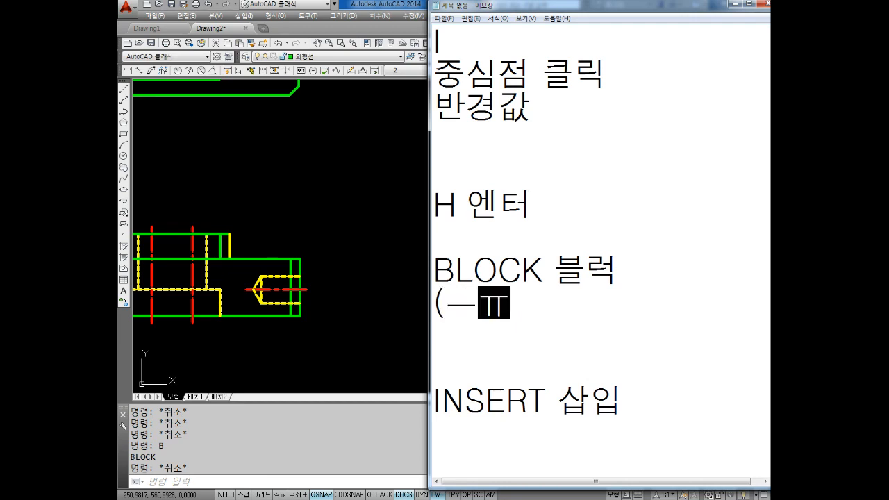
{"action": "key", "text": "BackSpace"}
{"action": "key", "text": "Hangul"}
{"action": "type", "text": "B)"}
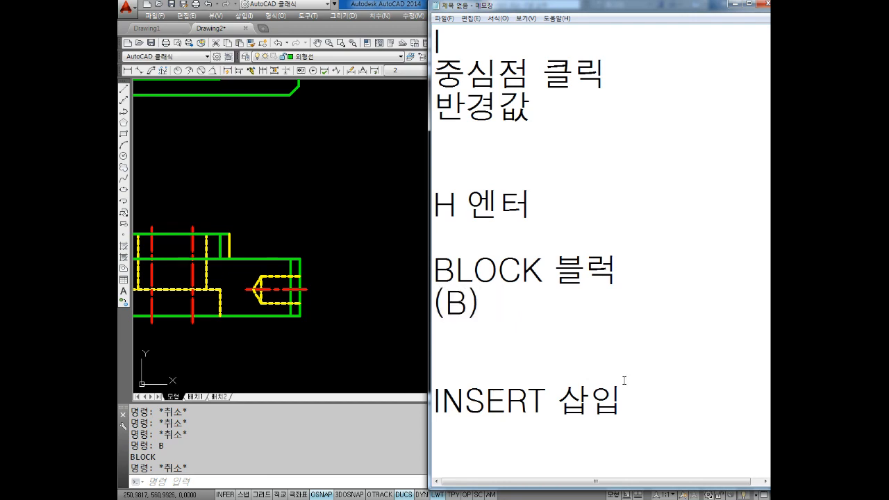
Switch to AutoCAD and demonstrate opening the block insertion with the command alias I, closing it without inserting anything
{"action": "left_click", "coordinate": [239, 481]}
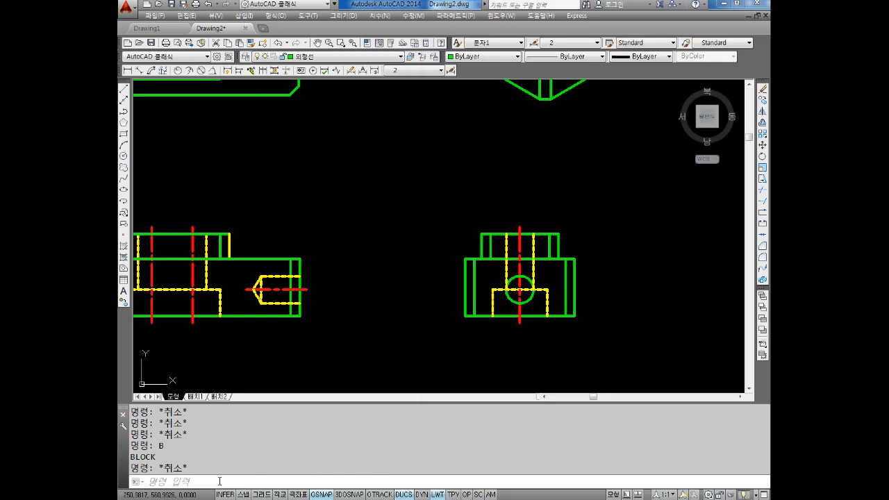
{"action": "type", "text": "i"}
{"action": "key", "text": "Return"}
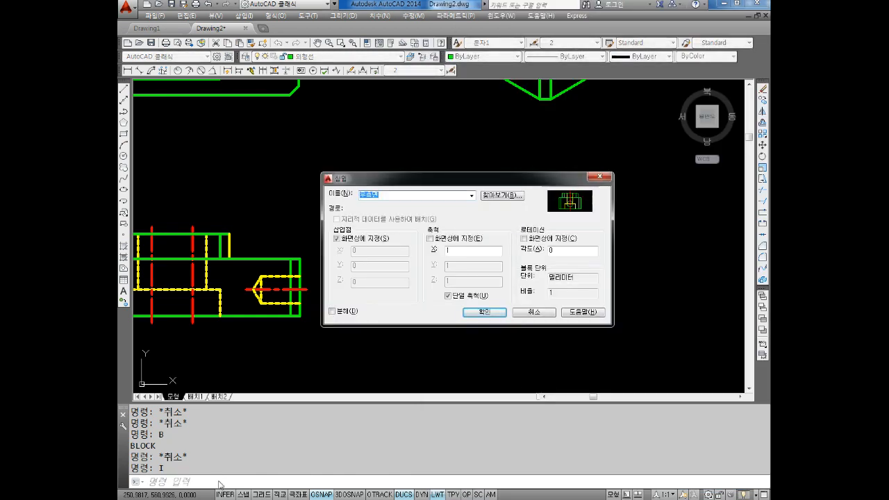
{"action": "key", "text": "Escape"}
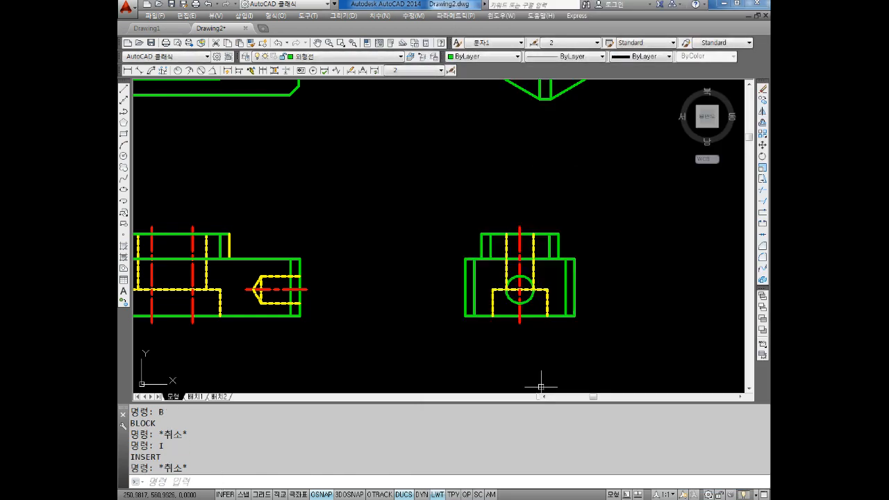
Switch to Notepad and write the alias "(I)" beneath "INSERT 삽입", followed by several blank lines
{"action": "key", "text": "alt+Tab"}
{"action": "left_click", "coordinate": [513, 428]}
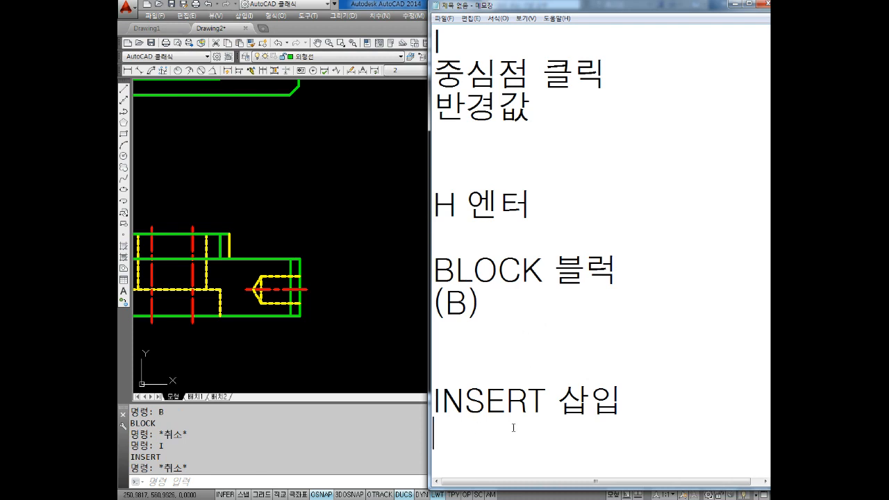
{"action": "type", "text": "I"}
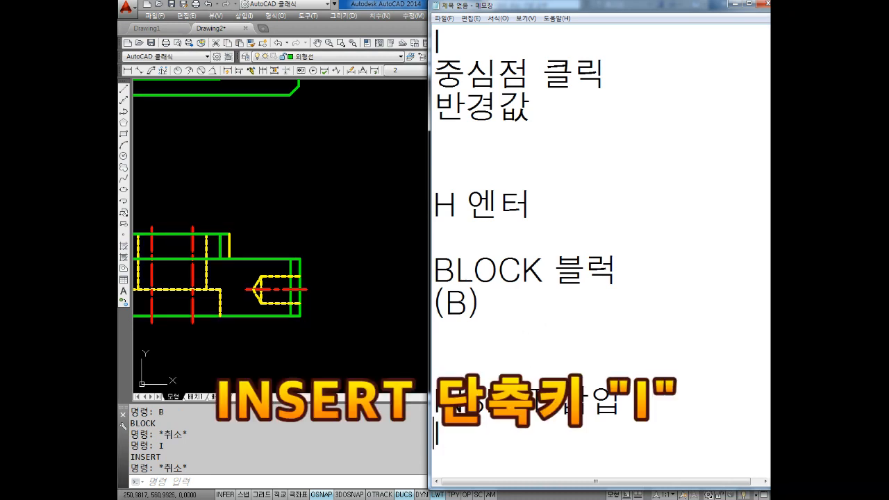
{"action": "type", "text": "("}
{"action": "type", "text": ")"}
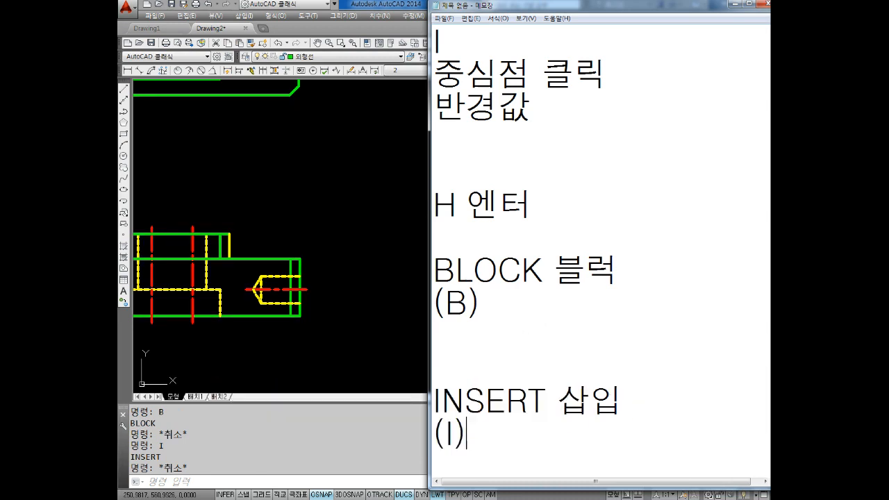
{"action": "key", "text": "Return"}
{"action": "key", "text": "Return"}
{"action": "key", "text": "Return"}
{"action": "key", "text": "Return"}
{"action": "key", "text": "Return"}
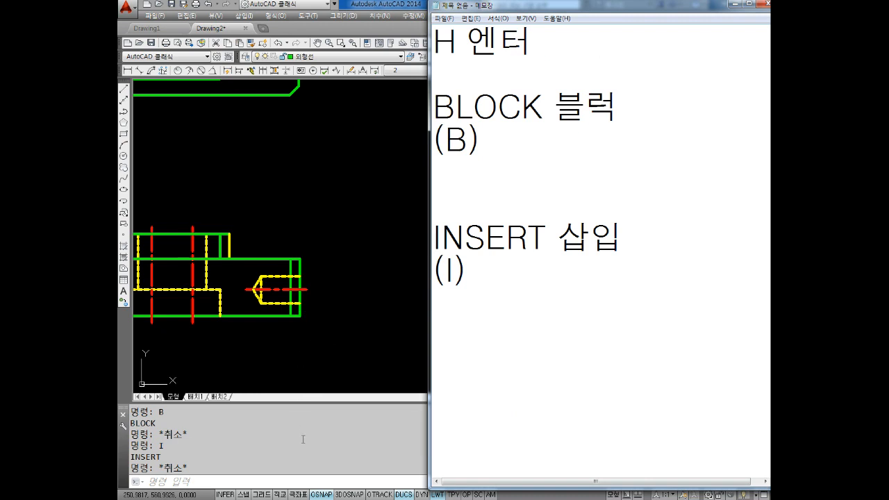
Switch to AutoCAD and look over the complete drawing with all of the part's views
{"action": "left_click", "coordinate": [301, 371]}
{"action": "key", "text": "Escape"}
{"action": "key", "text": "Escape"}
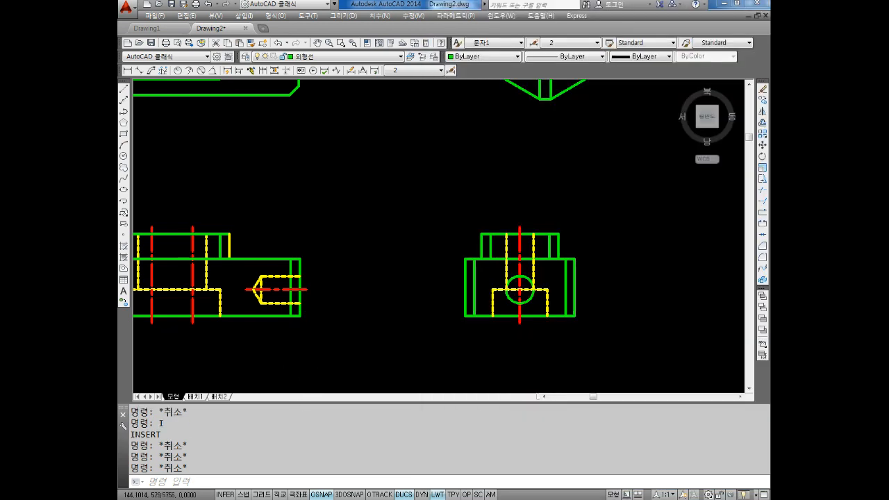
{"action": "scroll", "coordinate": [516, 294], "scroll_direction": "down", "scroll_amount": 4}
{"action": "key", "text": "Escape"}
{"action": "key", "text": "Escape"}
{"action": "double_click", "coordinate": [369, 324]}
{"action": "key", "text": "Escape"}
{"action": "key", "text": "Escape"}
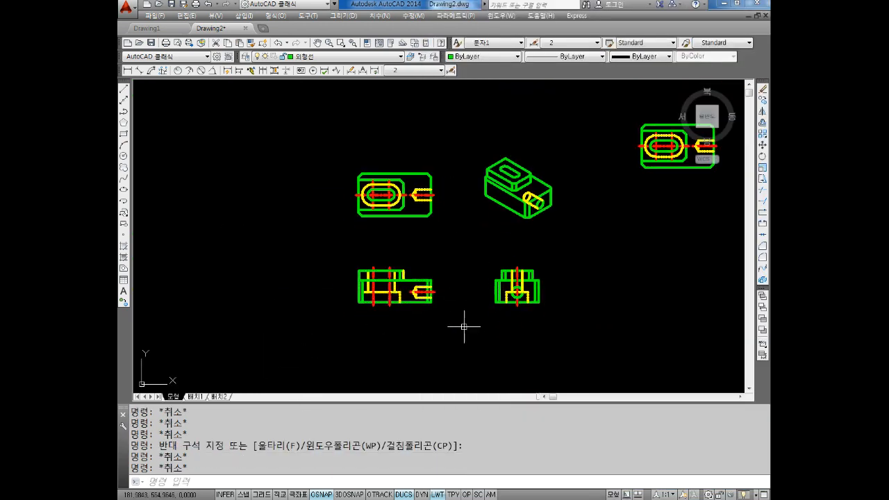
{"action": "middle_click_drag", "start_coordinate": [572, 254], "coordinate": [523, 210]}
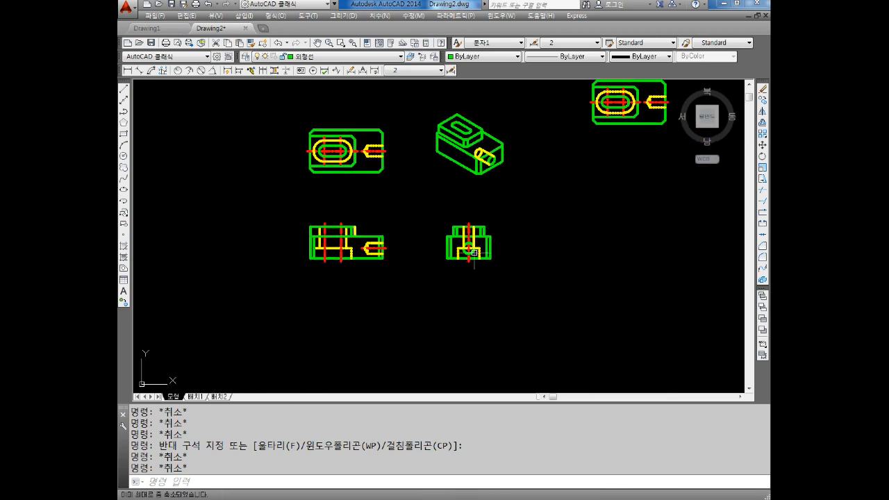
Switch to Notepad and add the heading "치수(공차)" below the INSERT note
{"action": "key", "text": "alt+Tab"}
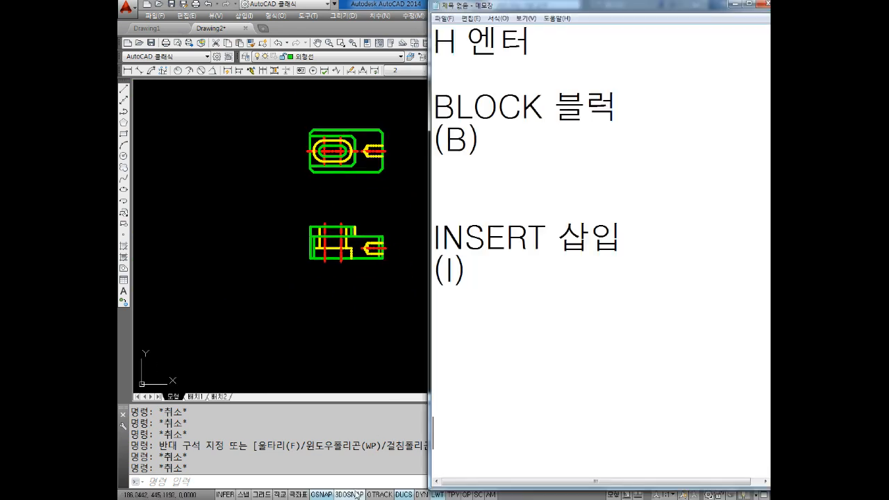
{"action": "key", "text": "Return"}
{"action": "type", "text": "CL"}
{"action": "key", "text": "BackSpace"}
{"action": "key", "text": "BackSpace"}
{"action": "key", "text": "Hangul"}
{"action": "type", "text": "치수"}
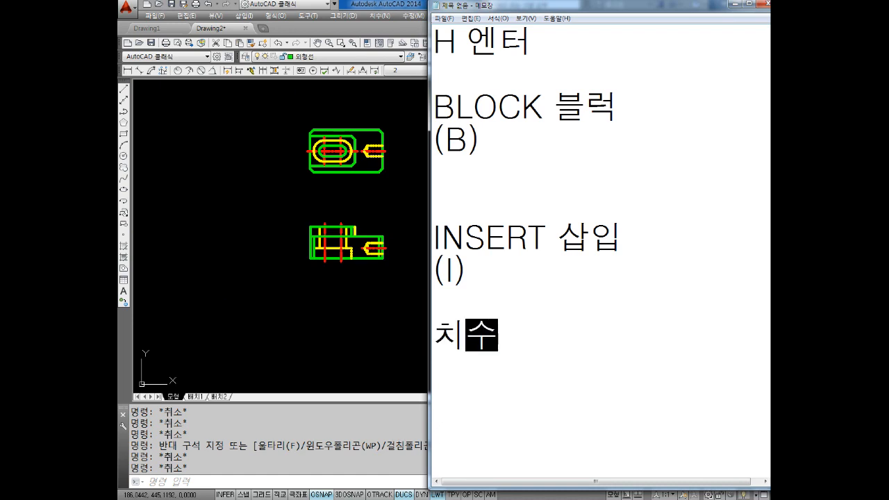
{"action": "key", "text": "BackSpace"}
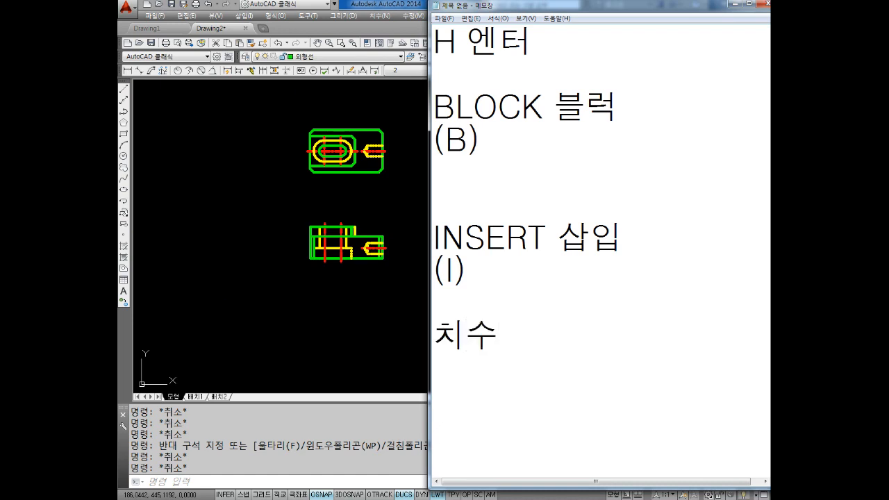
{"action": "type", "text": "(공차)"}
{"action": "key", "text": "Return"}
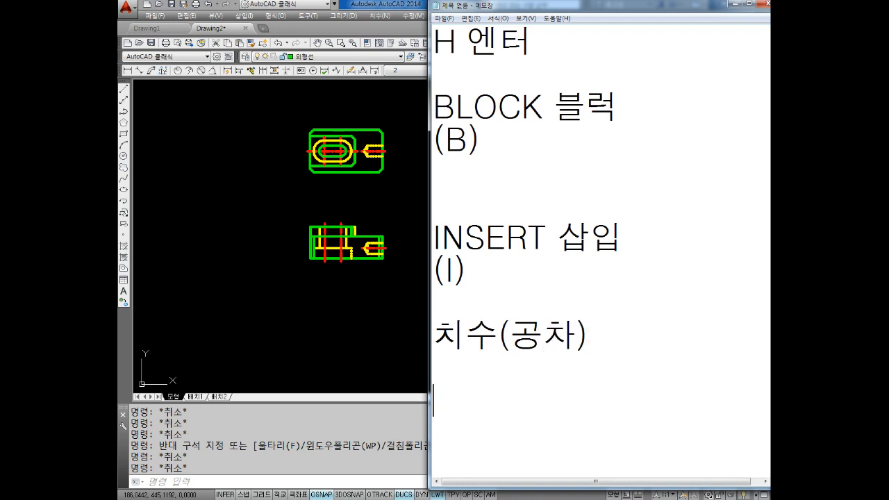
Add the line "CNC선반 가공" below the "치수(공차)" heading, separated by a blank line
{"action": "scroll", "coordinate": [607, 266], "scroll_direction": "down", "scroll_amount": 3}
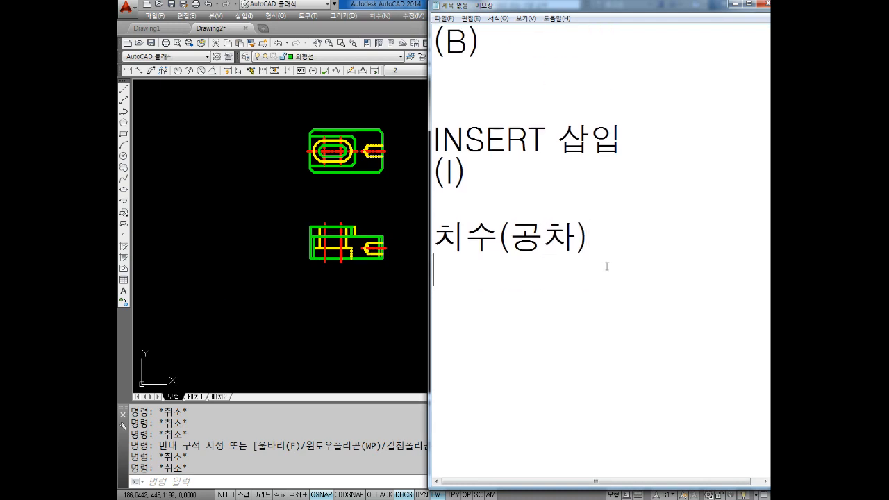
{"action": "key", "text": "Return"}
{"action": "type", "text": "CNC선반"}
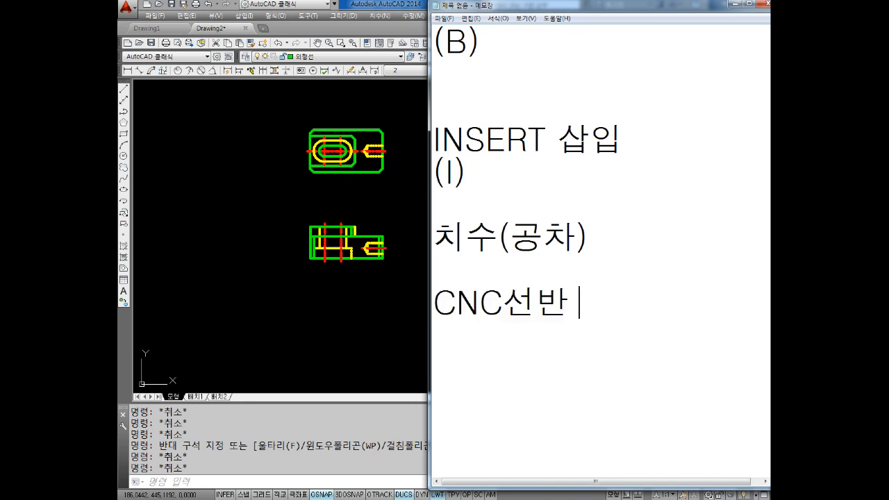
{"action": "type", "text": " 가공"}
{"action": "key", "text": "Return"}
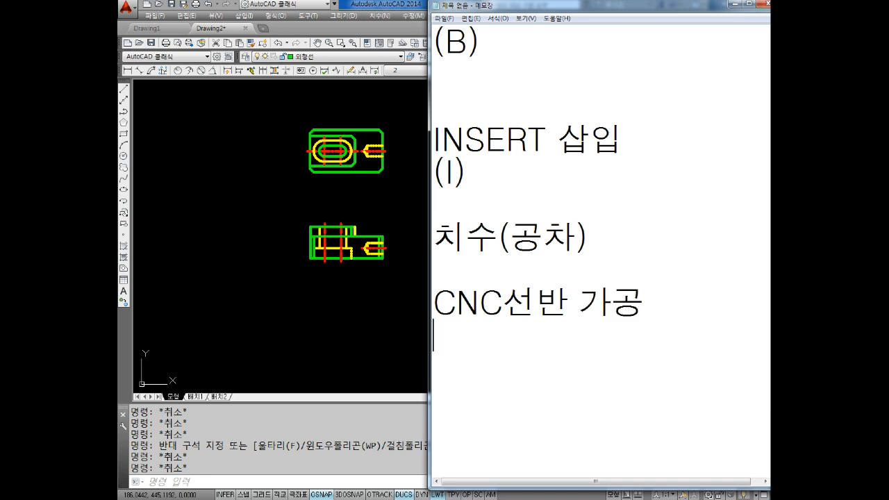
Write "축 직경30" as a new line below the CNC lathe note
{"action": "type", "text": "축"}
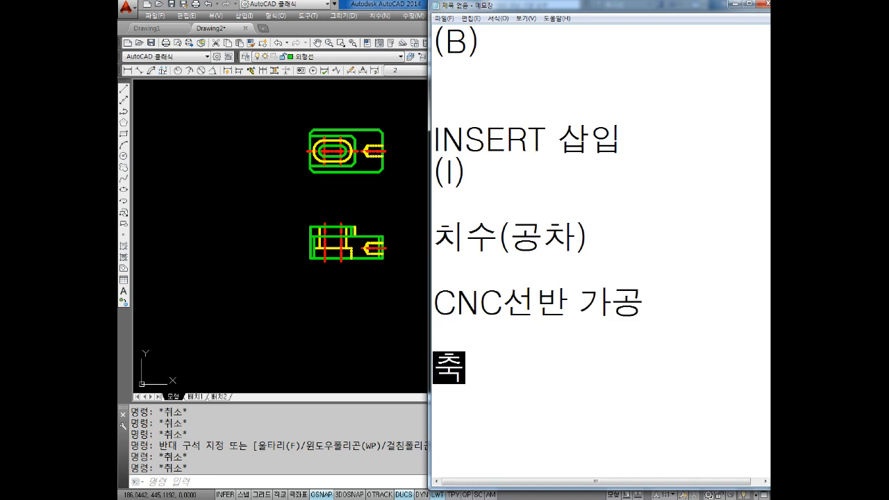
{"action": "type", "text": "("}
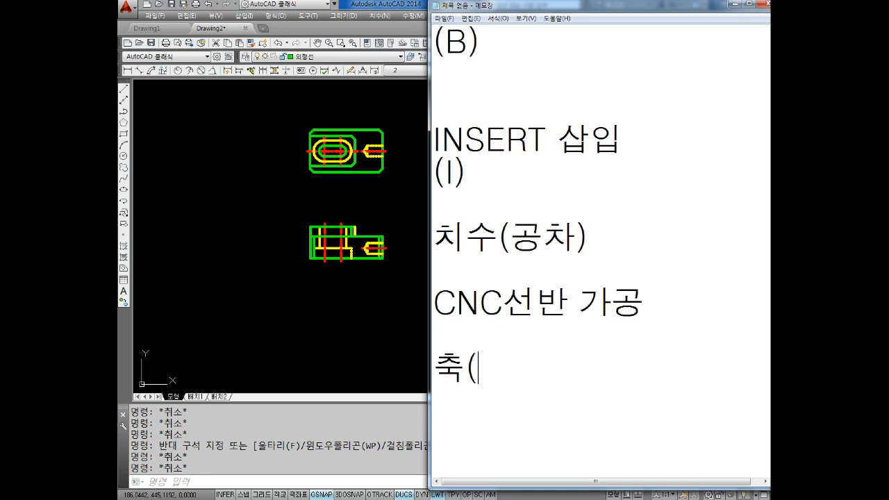
{"action": "key", "text": "BackSpace"}
{"action": "type", "text": "30"}
{"action": "key", "text": "Left"}
{"action": "key", "text": "Left"}
{"action": "type", "text": "직경"}
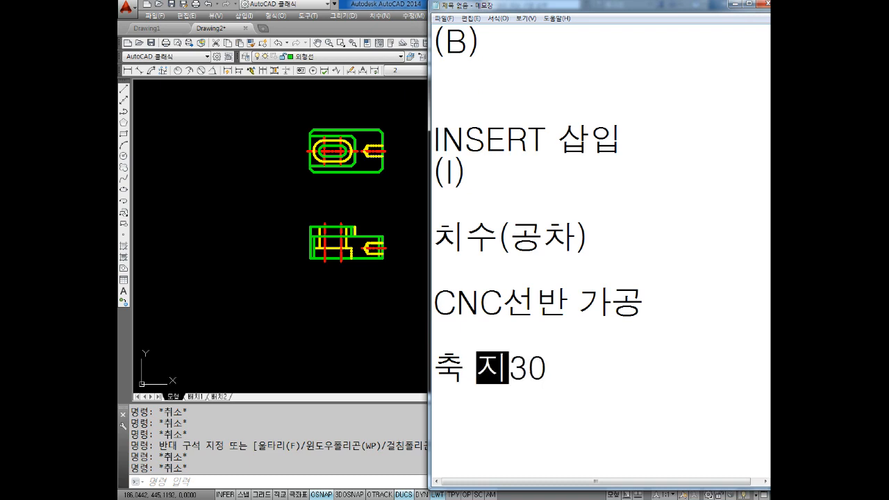
{"action": "key", "text": "Right"}
{"action": "key", "text": "Right"}
{"action": "key", "text": "Return"}
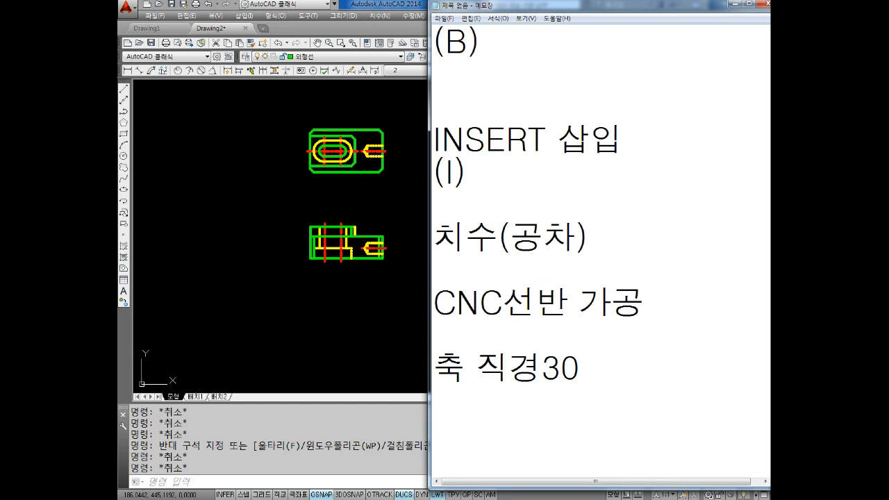
Write "가공(버니어 측정)" on the line beneath the shaft diameter note
{"action": "type", "text": "가공"}
{"action": "key", "text": "Return"}
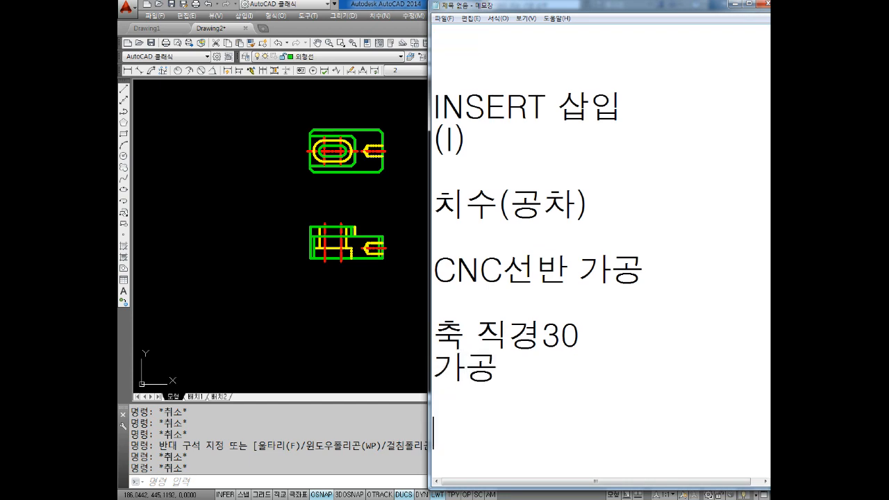
{"action": "key", "text": "BackSpace"}
{"action": "type", "text": "(버니"}
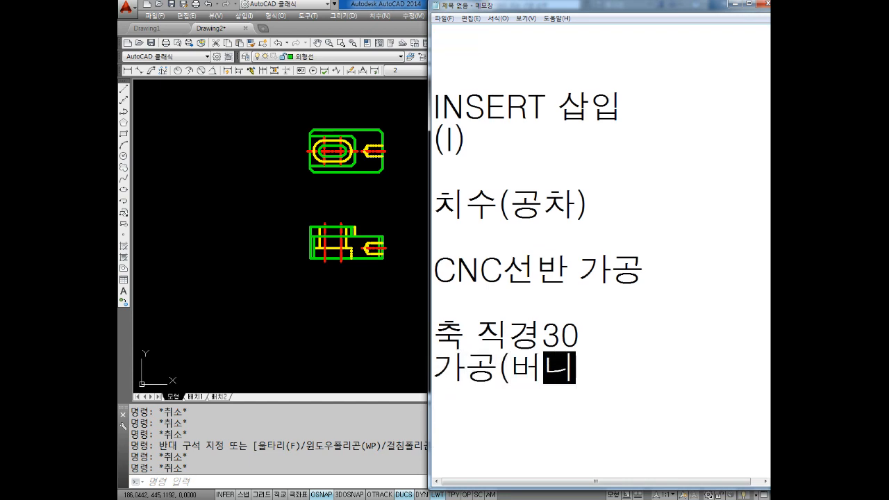
{"action": "type", "text": "어측ㅈ"}
{"action": "key", "text": "BackSpace"}
{"action": "key", "text": "BackSpace"}
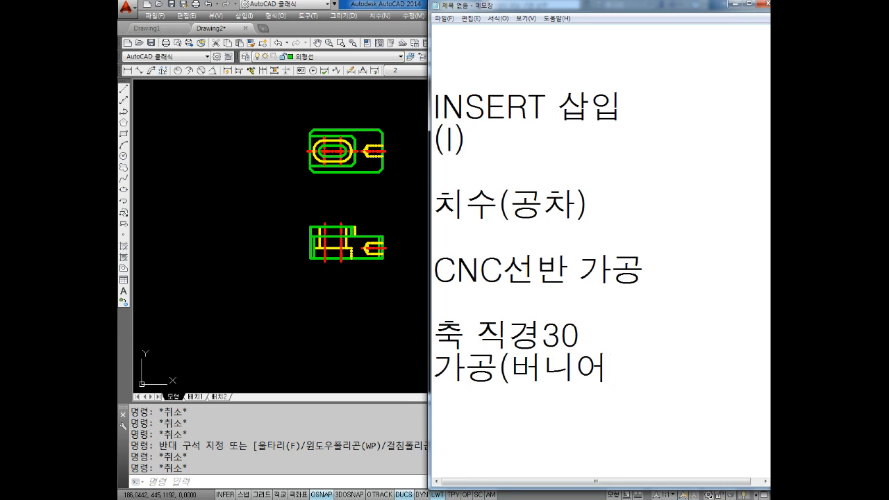
{"action": "type", "text": "ㅋ"}
{"action": "key", "text": "BackSpace"}
{"action": "type", "text": "측정"}
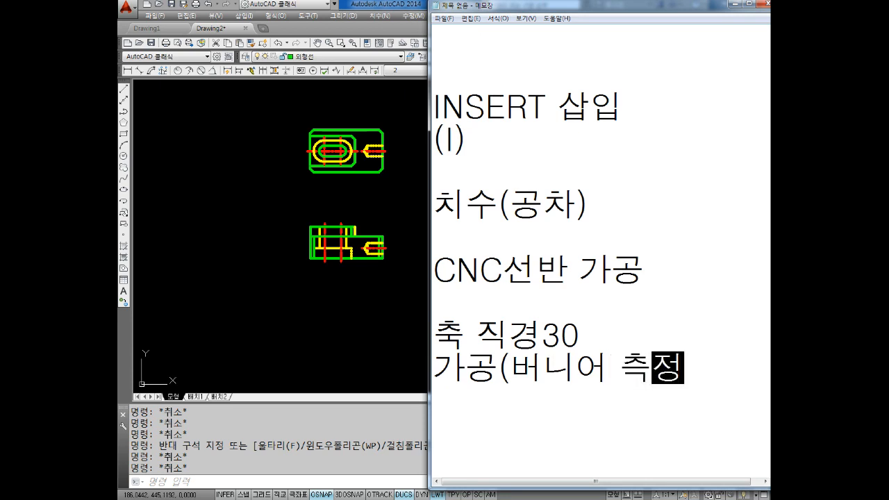
{"action": "type", "text": ")"}
Write "직경 30 나오지 않음" directly beneath the vernier measurement line
{"action": "key", "text": "Return"}
{"action": "key", "text": "Return"}
{"action": "type", "text": "지"}
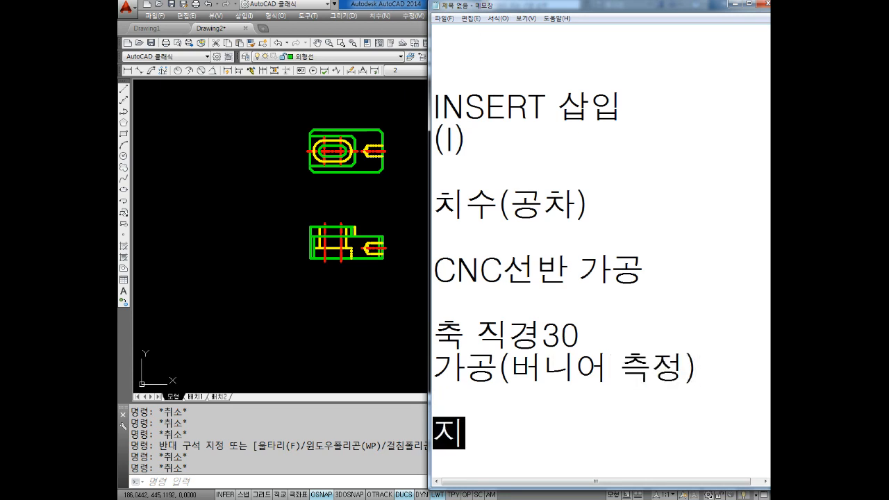
{"action": "key", "text": "BackSpace"}
{"action": "key", "text": "BackSpace"}
{"action": "key", "text": "BackSpace"}
{"action": "type", "text": "직경"}
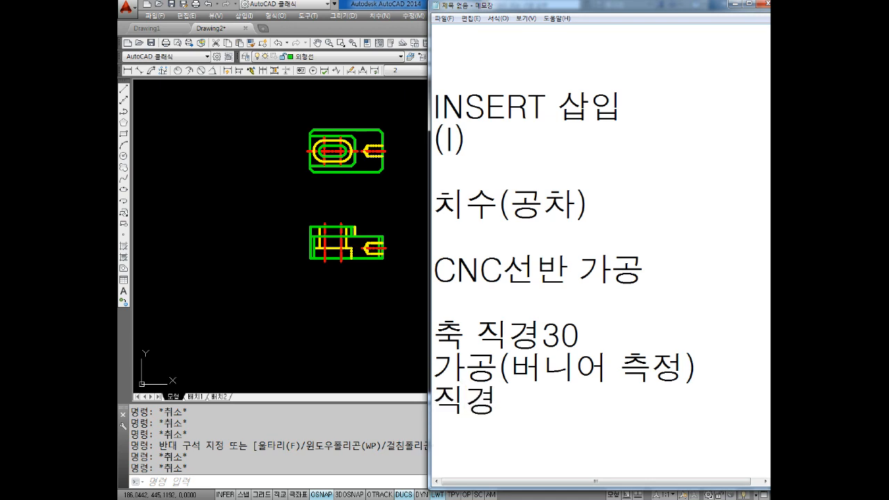
{"action": "type", "text": " 30 나오지 않음"}
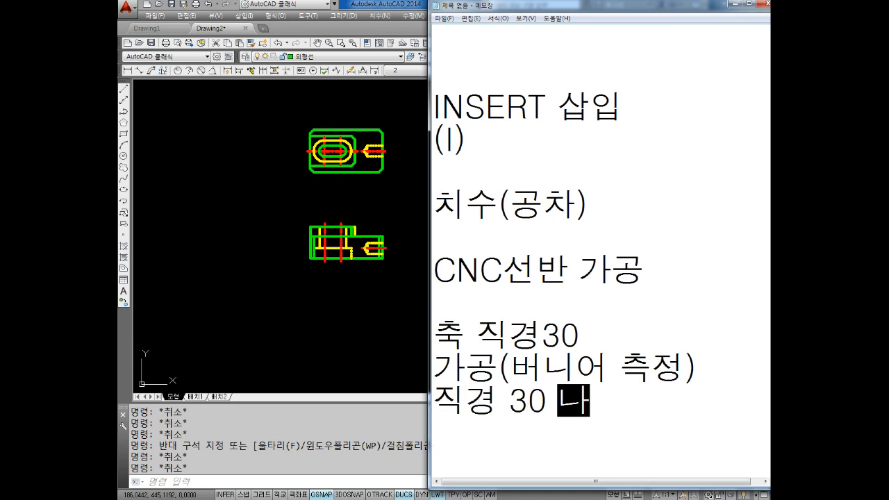
{"action": "key", "text": "Return"}
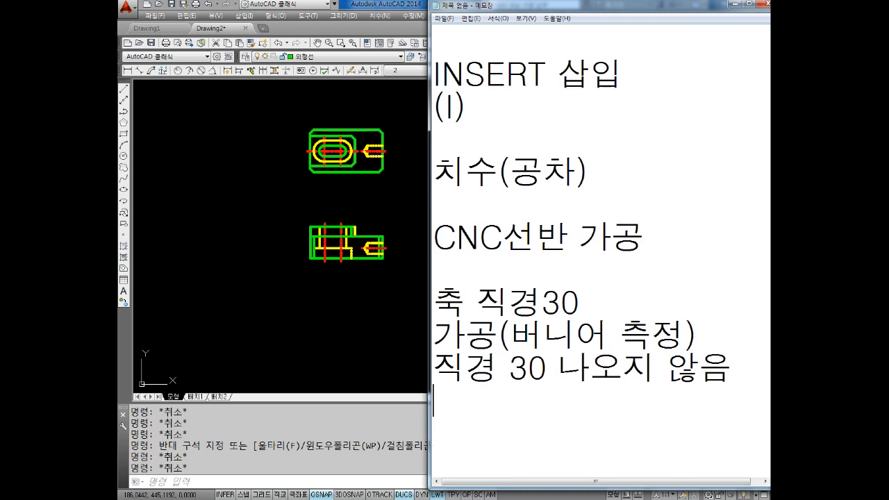
Write "불량" beneath the diameter 30 remark and leave blank space below it
{"action": "type", "text": "불량"}
{"action": "key", "text": "Return"}
{"action": "key", "text": "Return"}
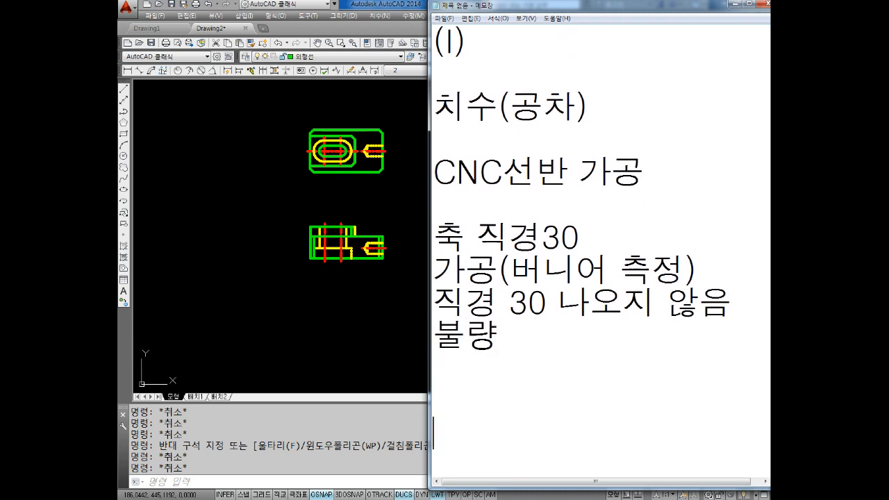
{"action": "key", "text": "BackSpace"}
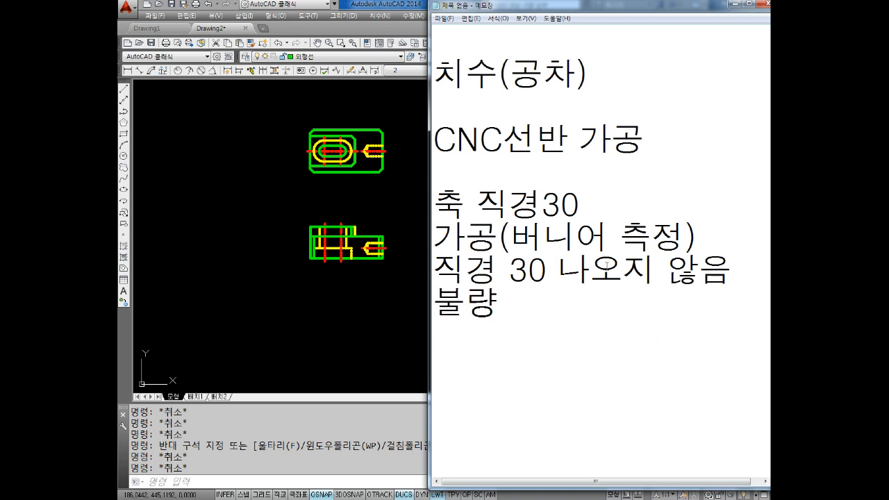
Write "30 +0.1 상관없다" one blank line below "불량"
{"action": "key", "text": "Return"}
{"action": "key", "text": "BackSpace"}
{"action": "key", "text": "Return"}
{"action": "key", "text": "BackSpace"}
{"action": "type", "text": "30 "}
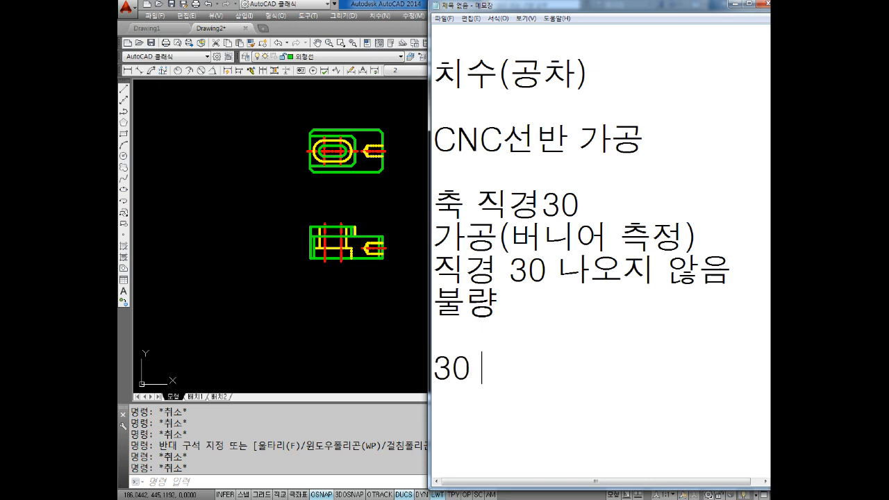
{"action": "type", "text": "="}
{"action": "key", "text": "BackSpace"}
{"action": "type", "text": "+0.1 "}
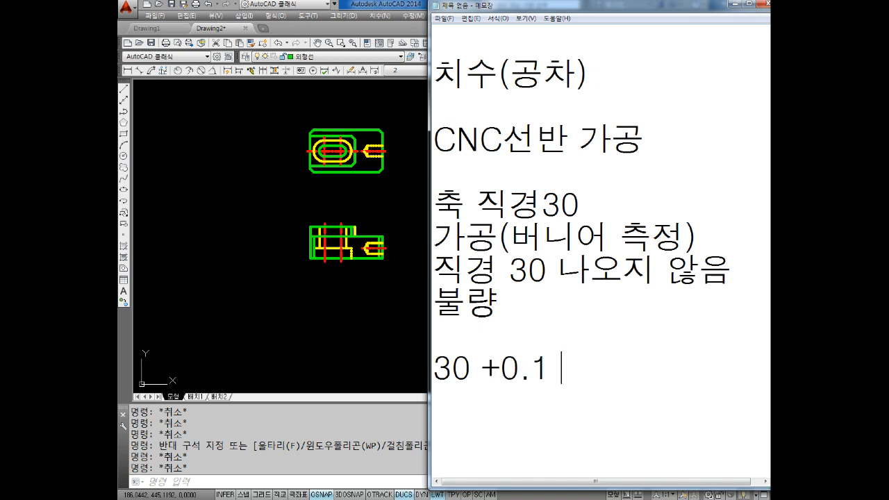
{"action": "type", "text": "상관없다"}
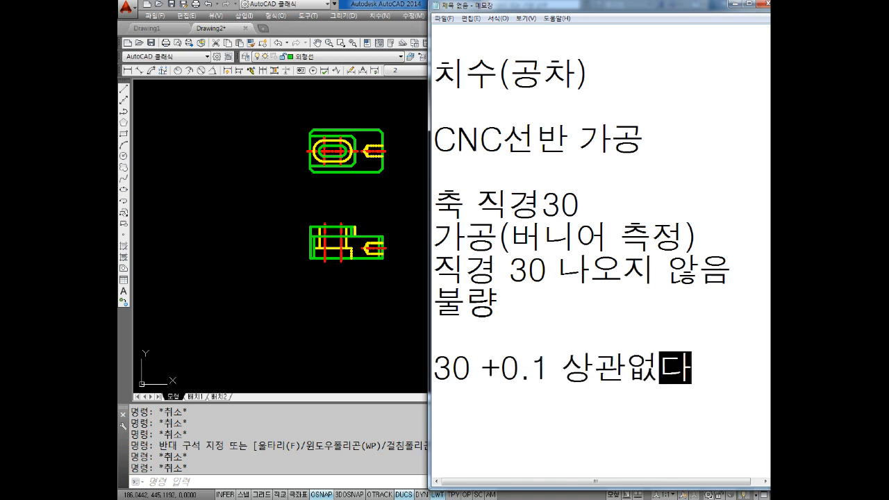
Write "30 -0.1 상관없다" on the line directly beneath the +0.1 note
{"action": "key", "text": "Return"}
{"action": "type", "text": "3"}
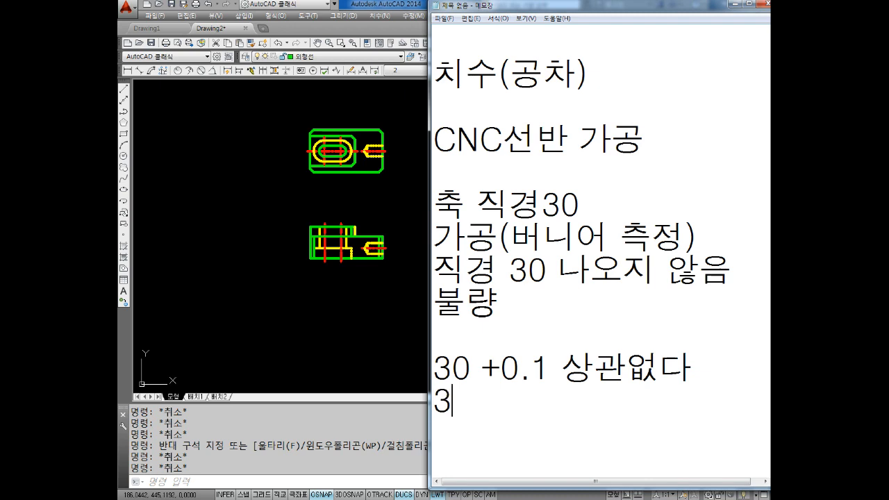
{"action": "type", "text": "0 -0.1 상관없ㅇ"}
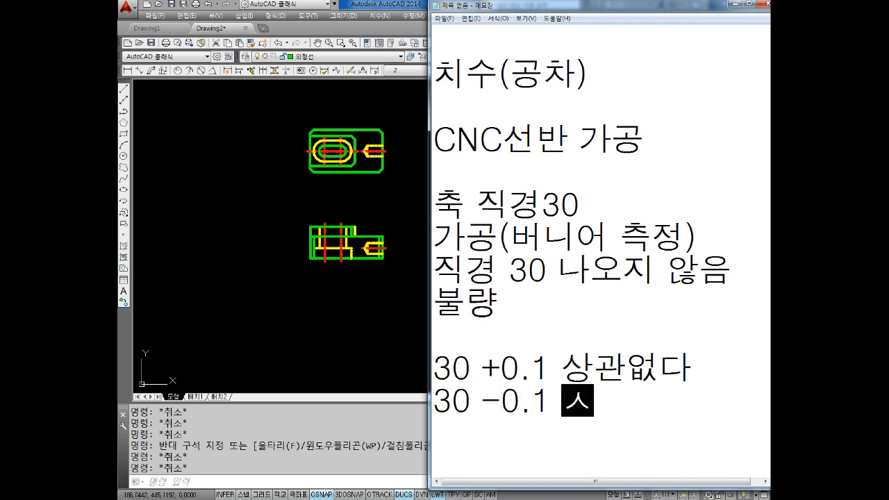
{"action": "type", "text": "다"}
{"action": "key", "text": "BackSpace"}
{"action": "key", "text": "BackSpace"}
{"action": "key", "text": "BackSpace"}
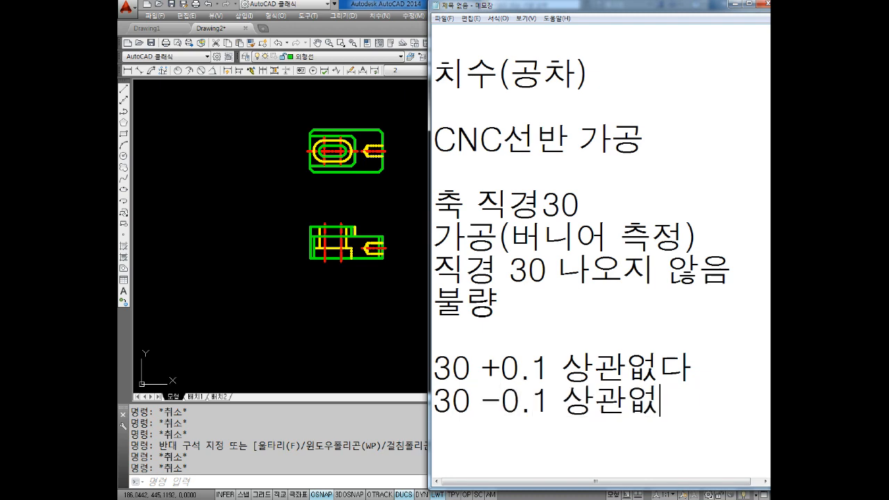
{"action": "type", "text": "다"}
{"action": "key", "text": "Return"}
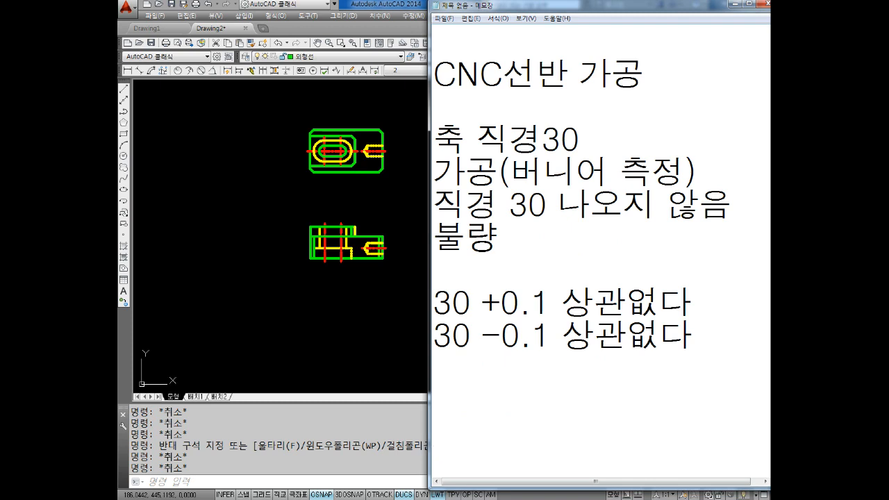
Write "외경" and "내경" below the two tolerance lines, with a blank line between them
{"action": "key", "text": "Return"}
{"action": "key", "text": "Return"}
{"action": "key", "text": "Return"}
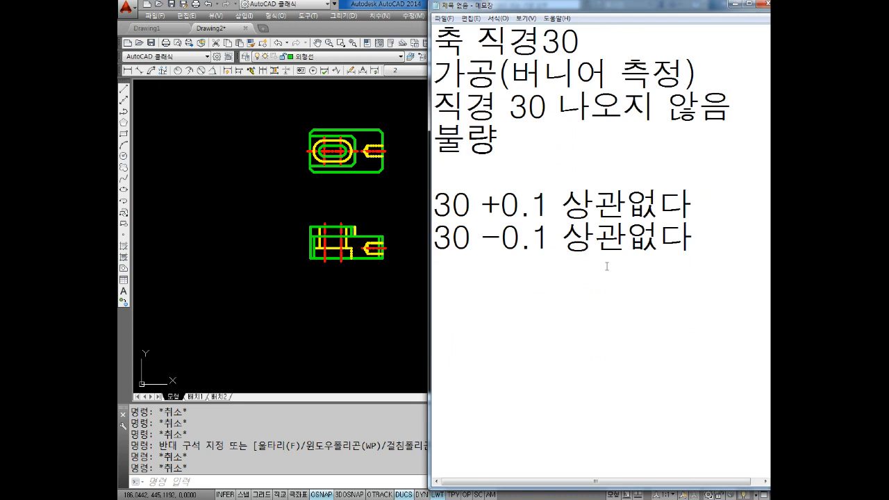
{"action": "type", "text": "외경"}
{"action": "key", "text": "Return"}
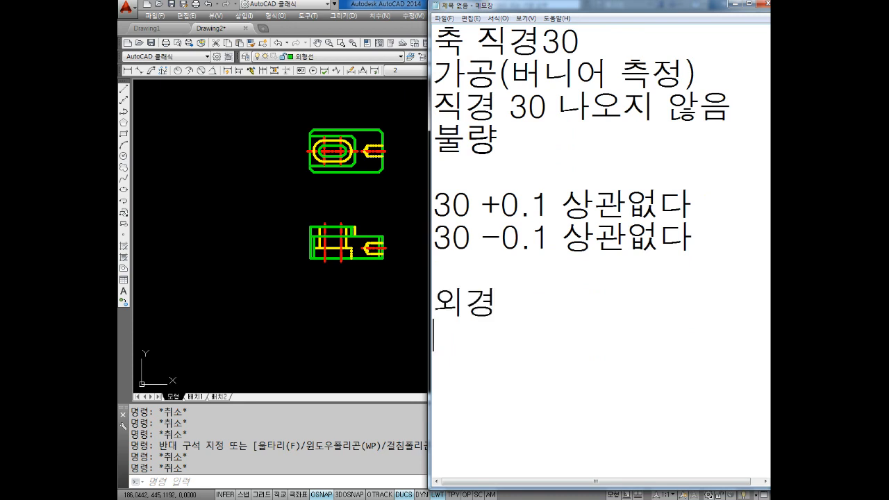
{"action": "type", "text": "내겨"}
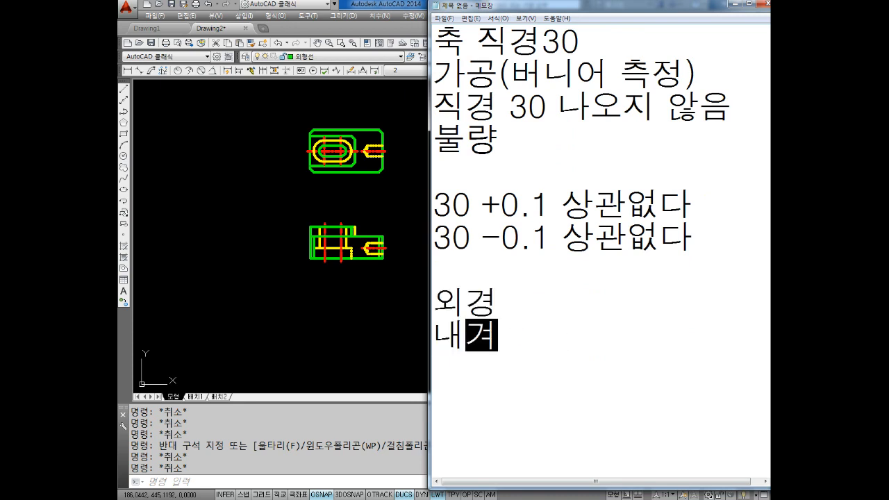
{"action": "type", "text": "ㅇ"}
{"action": "key", "text": "Up"}
{"action": "key", "text": "Return"}
Append "(축)" to the 외경 line and "(캡)" to the 내경 line
{"action": "key", "text": "Up"}
{"action": "key", "text": "Right"}
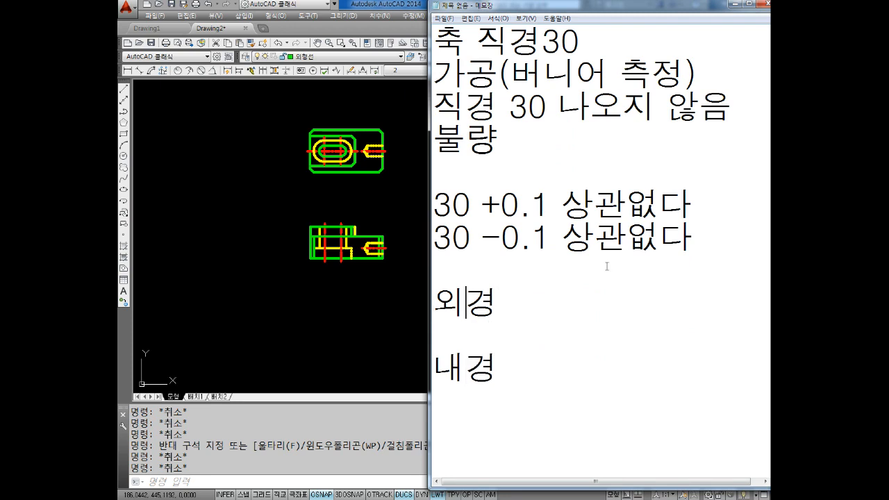
{"action": "key", "text": "Right"}
{"action": "type", "text": "(축)"}
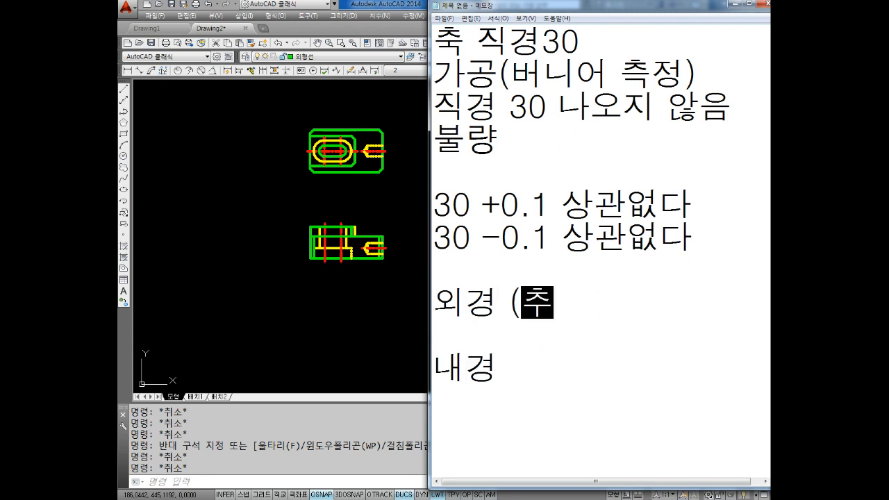
{"action": "key", "text": "Down"}
{"action": "key", "text": "Down"}
{"action": "key", "text": "Right"}
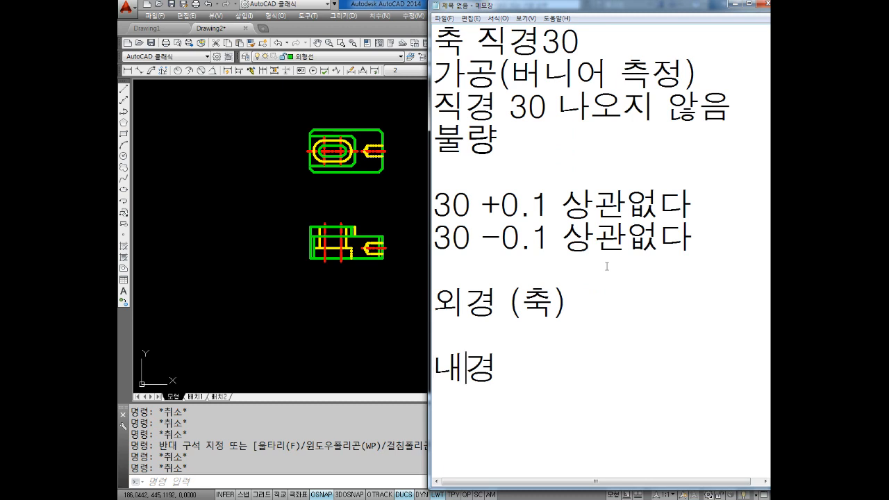
{"action": "key", "text": "Right"}
{"action": "type", "text": ")"}
{"action": "key", "text": "BackSpace"}
{"action": "type", "text": "(ㅋ캡)"}
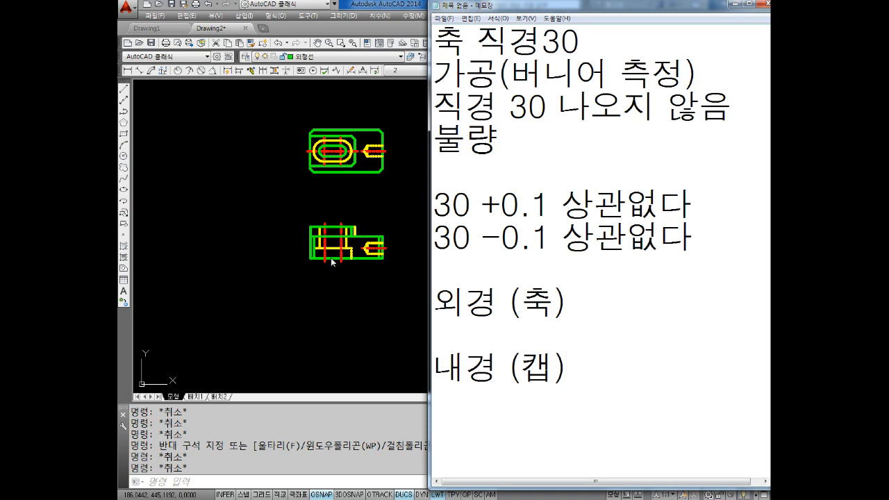
Switch to AutoCAD and add a horizontal linear dimension across the plate's overall width, below the dimensioned top view
{"action": "left_click", "coordinate": [326, 295]}
{"action": "middle_click_drag", "start_coordinate": [384, 323], "coordinate": [369, 219]}
{"action": "scroll", "coordinate": [375, 248], "scroll_direction": "down", "scroll_amount": 2}
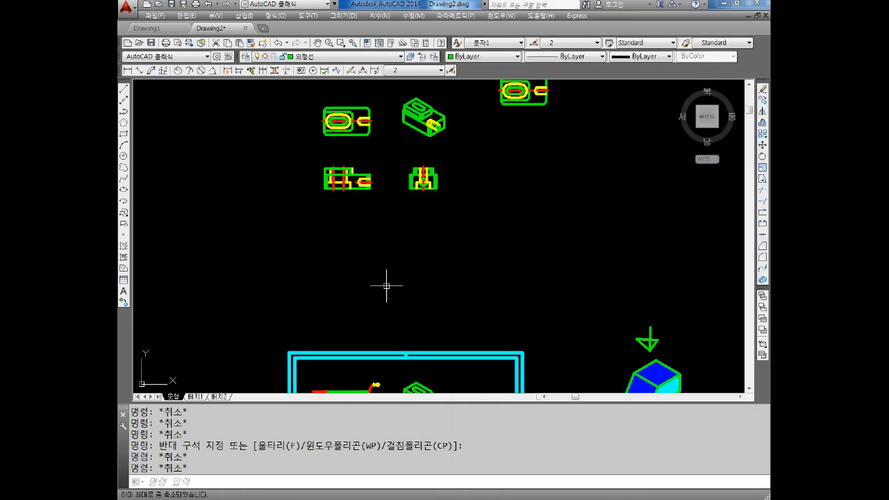
{"action": "middle_click_drag", "start_coordinate": [387, 286], "coordinate": [394, 163]}
{"action": "scroll", "coordinate": [332, 295], "scroll_direction": "up", "scroll_amount": 8}
{"action": "middle_click_drag", "start_coordinate": [381, 288], "coordinate": [368, 244]}
{"action": "key", "text": "Escape"}
{"action": "key", "text": "Escape"}
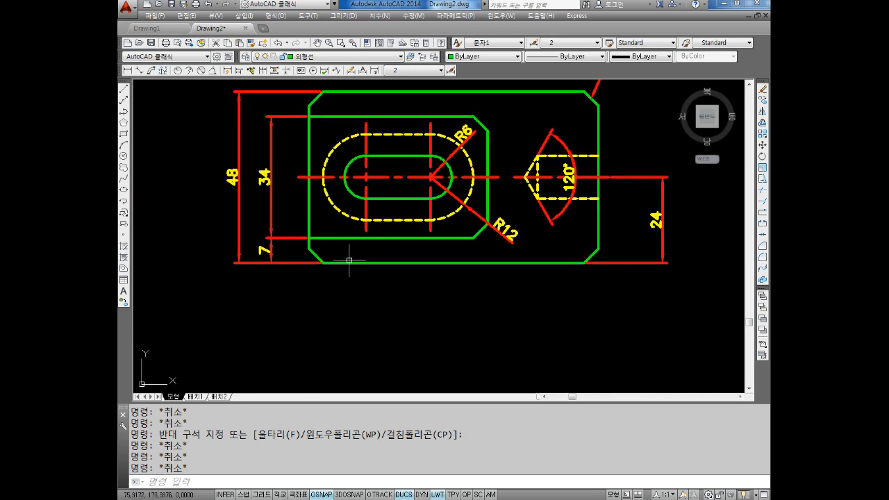
{"action": "left_click", "coordinate": [128, 72]}
{"action": "left_click", "coordinate": [309, 248]}
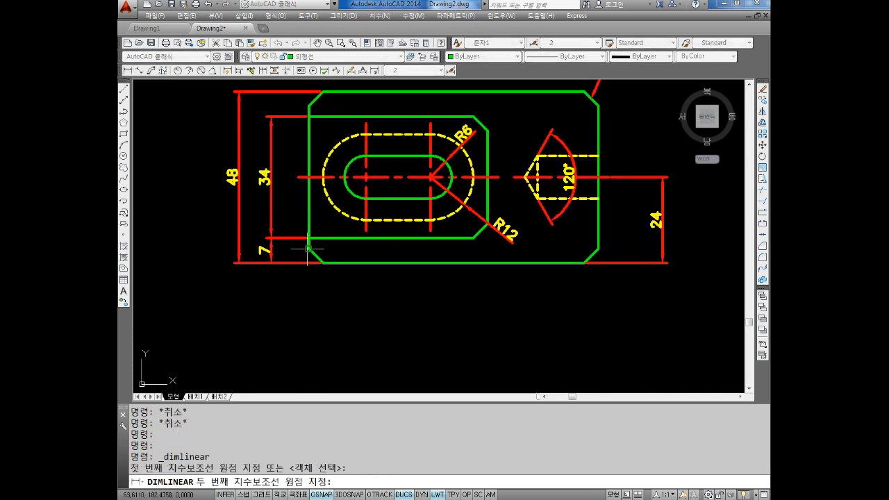
{"action": "left_click", "coordinate": [599, 248]}
{"action": "left_click", "coordinate": [535, 352]}
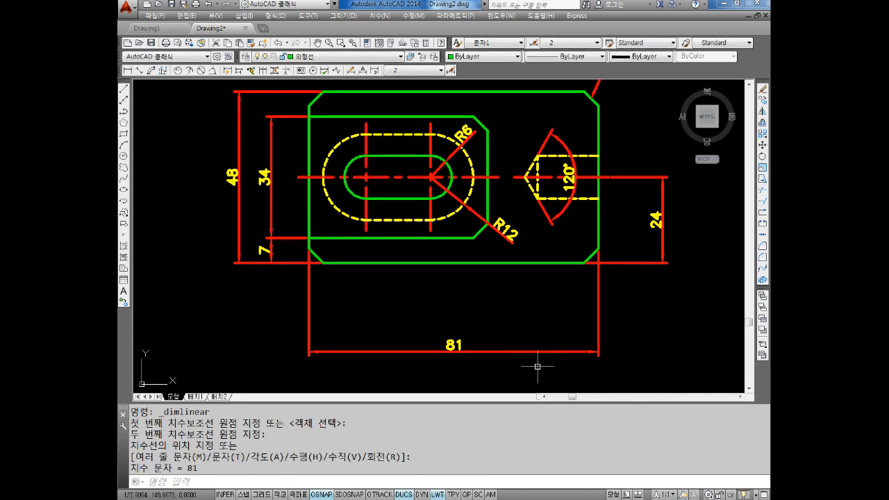
Add a vertical linear dimension across the height of the inner slot in the top view
{"action": "middle_click_drag", "start_coordinate": [454, 238], "coordinate": [466, 278]}
{"action": "key", "text": "space"}
{"action": "left_click", "coordinate": [443, 218]}
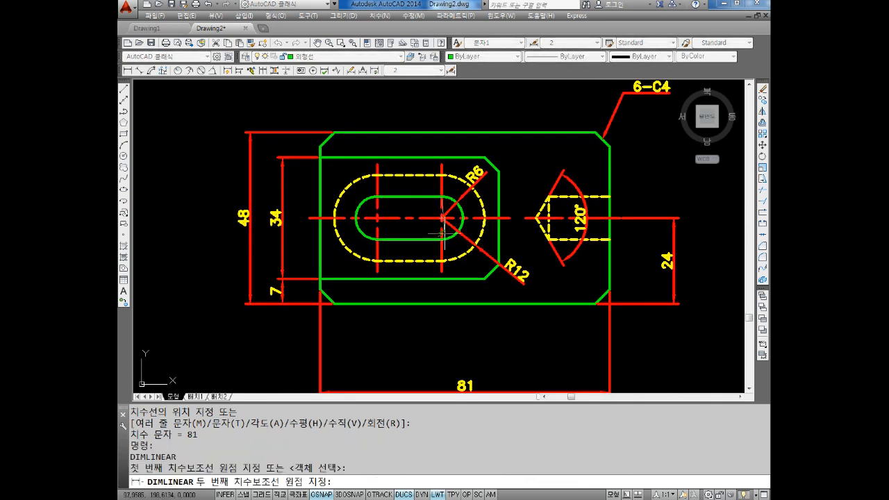
{"action": "left_click", "coordinate": [442, 241]}
{"action": "left_click", "coordinate": [408, 221]}
{"action": "key", "text": "Escape"}
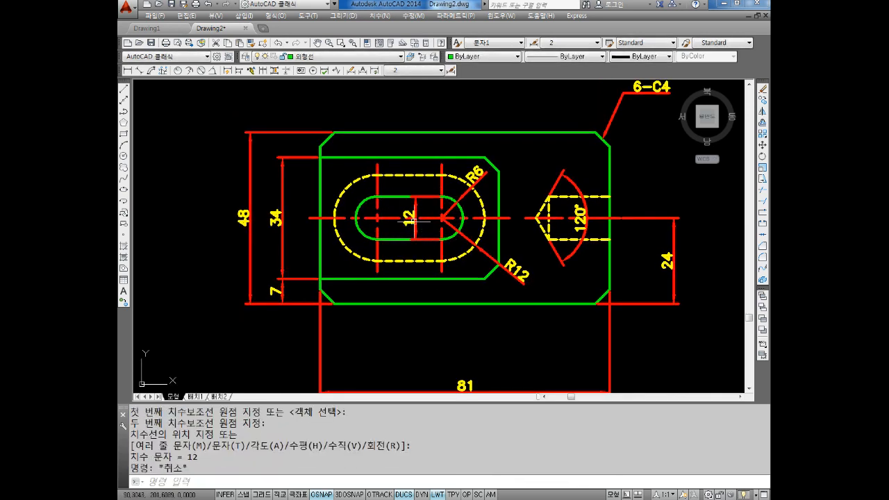
Add a vertical linear dimension across the opening of the hidden side hole, outside the plate's right edge
{"action": "middle_click_drag", "start_coordinate": [414, 172], "coordinate": [415, 167]}
{"action": "middle_click_drag", "start_coordinate": [582, 239], "coordinate": [439, 208]}
{"action": "key", "text": "space"}
{"action": "scroll", "coordinate": [476, 163], "scroll_direction": "up", "scroll_amount": 4}
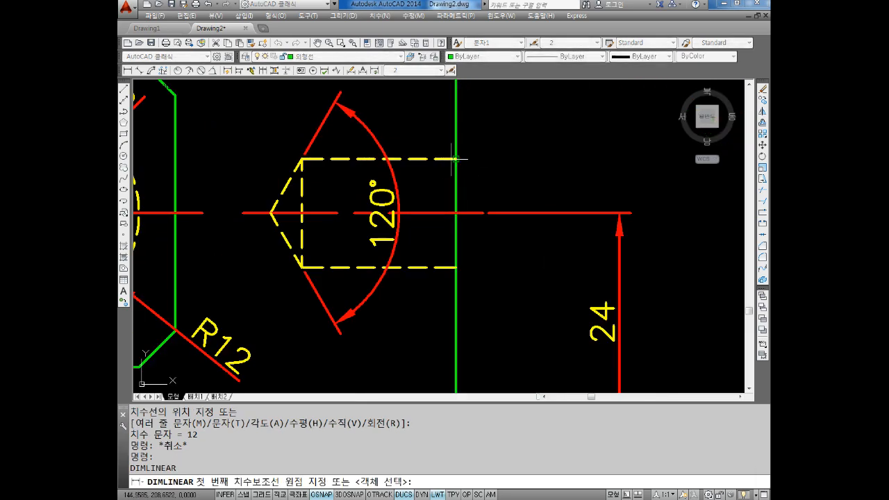
{"action": "left_click", "coordinate": [456, 160]}
{"action": "left_click", "coordinate": [455, 266]}
{"action": "left_click", "coordinate": [540, 209]}
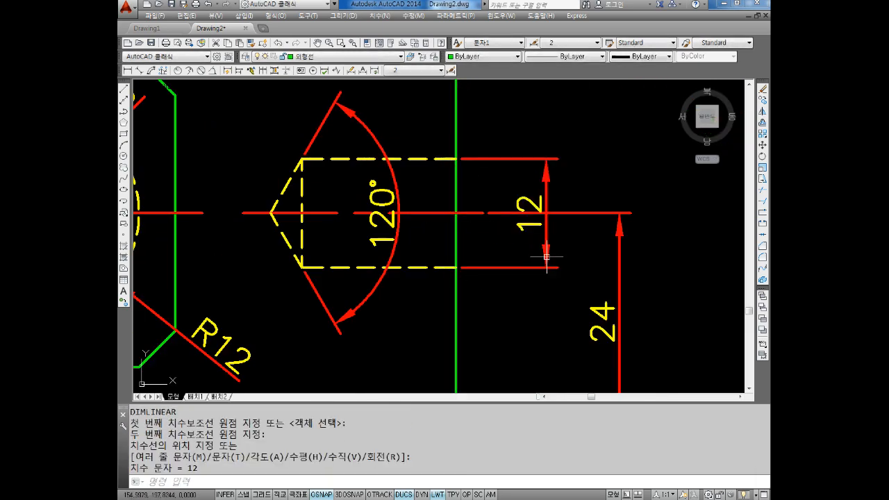
{"action": "key", "text": "Escape"}
{"action": "scroll", "coordinate": [521, 259], "scroll_direction": "down", "scroll_amount": 5}
{"action": "scroll", "coordinate": [360, 274], "scroll_direction": "up", "scroll_amount": 4}
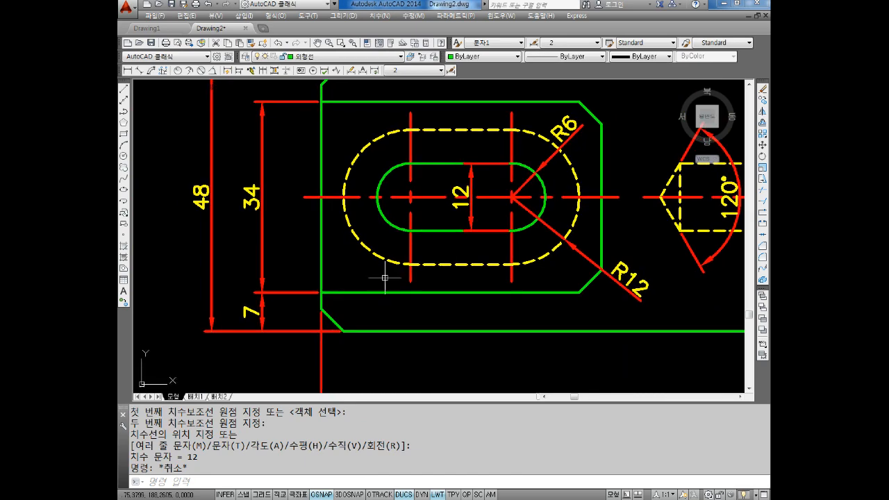
{"action": "key", "text": "Escape"}
{"action": "key", "text": "Escape"}
Switch to Notepad and write "- 무조건" under "외경 (축)", leaving blank lines above "내경 (캡)"
{"action": "key", "text": "alt+Tab"}
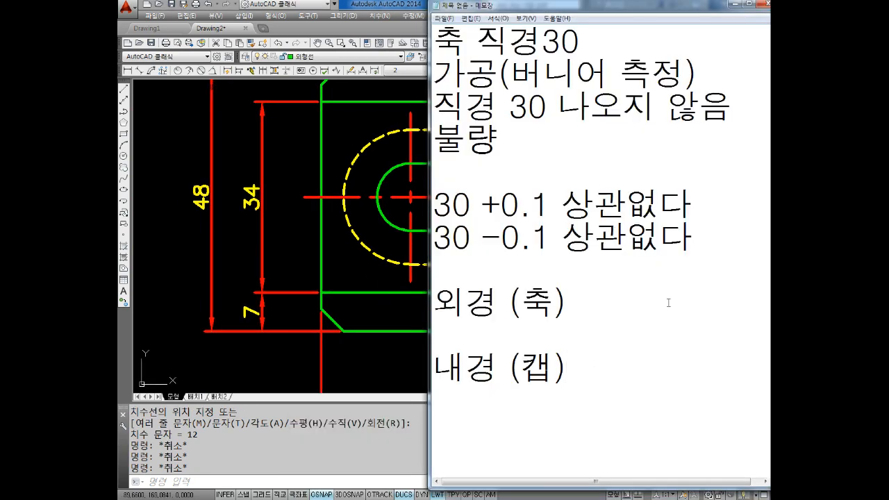
{"action": "key", "text": "Up"}
{"action": "key", "text": "Return"}
{"action": "key", "text": "Return"}
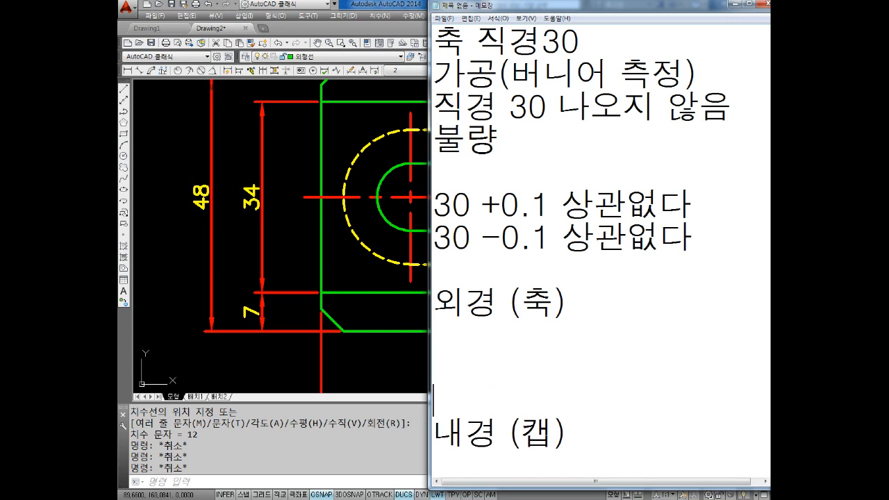
{"action": "key", "text": "Up"}
{"action": "key", "text": "Up"}
{"action": "type", "text": "ㅓ0."}
{"action": "key", "text": "BackSpace"}
{"action": "type", "text": "무조건"}
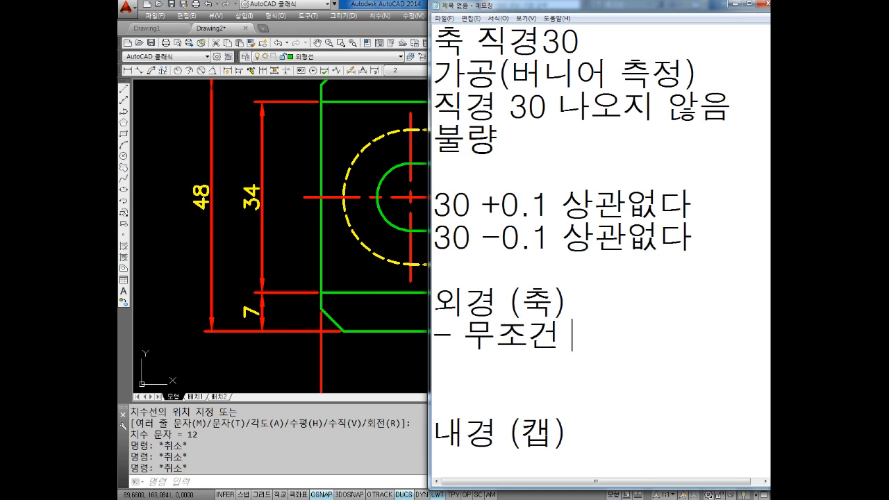
Insert a colon before "무조건" in the line under "외경 (축)"
{"action": "key", "text": "Left"}
{"action": "key", "text": "Left"}
{"action": "key", "text": "Left"}
{"action": "key", "text": "Left"}
{"action": "type", "text": ":"}
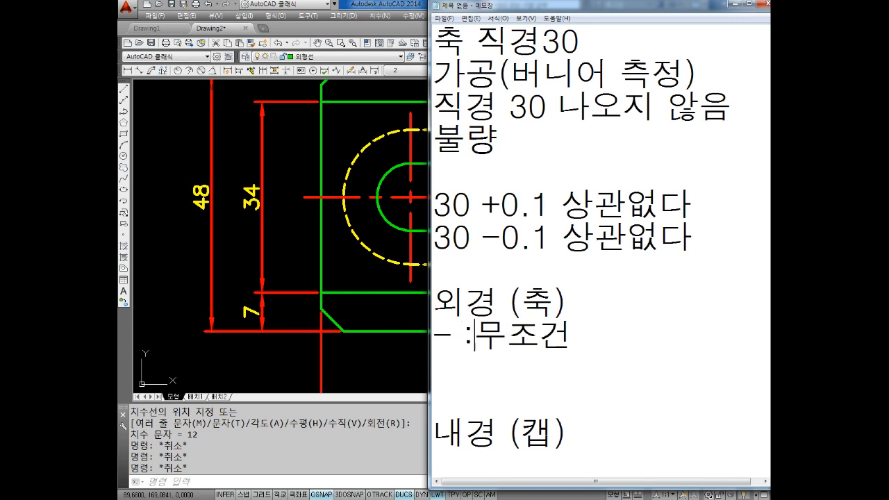
Remove the surplus blank line above "내경 (캡)" and write "+: 무조건" beneath that heading
{"action": "key", "text": "Down"}
{"action": "key", "text": "Down"}
{"action": "key", "text": "Down"}
{"action": "key", "text": "BackSpace"}
{"action": "key", "text": "Down"}
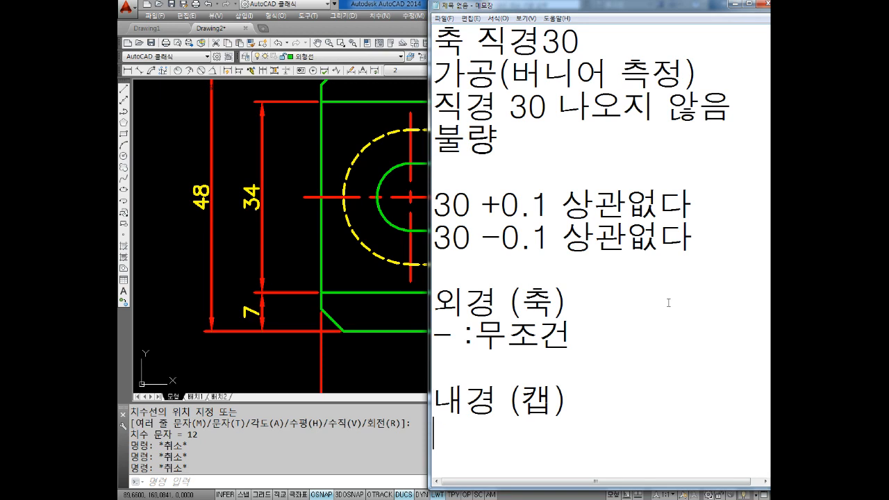
{"action": "type", "text": "+"}
{"action": "key", "text": "BackSpace"}
{"action": "type", "text": ": 무조건"}
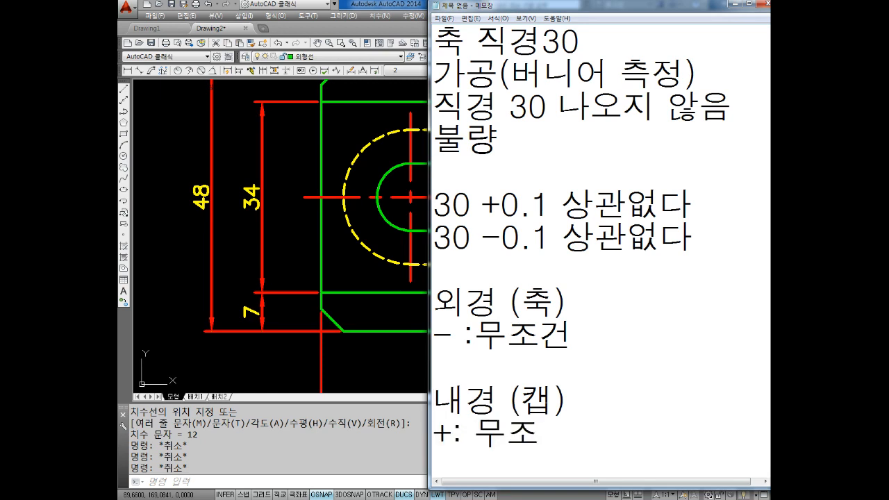
Insert a space before the colon in the "+: 무조건" line and add blank lines below it
{"action": "key", "text": "Return"}
{"action": "key", "text": "Return"}
{"action": "key", "text": "Up"}
{"action": "key", "text": "Up"}
{"action": "key", "text": "Up"}
{"action": "key", "text": "Down"}
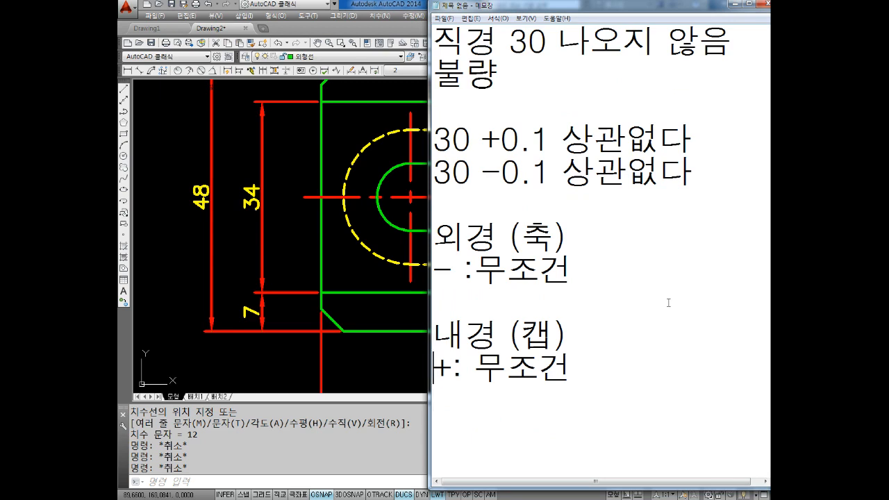
{"action": "key", "text": "Right"}
{"action": "key", "text": "Down"}
{"action": "key", "text": "Down"}
{"action": "key", "text": "Return"}
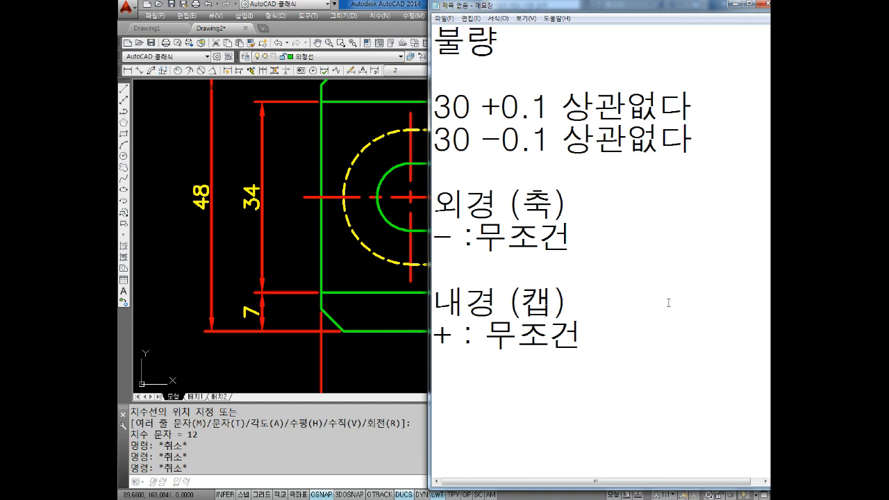
Insert a space after the colon in the "- :무조건" line
{"action": "key", "text": "Up"}
{"action": "key", "text": "Up"}
{"action": "key", "text": "Up"}
{"action": "key", "text": "Up"}
{"action": "key", "text": "Right"}
{"action": "key", "text": "Right"}
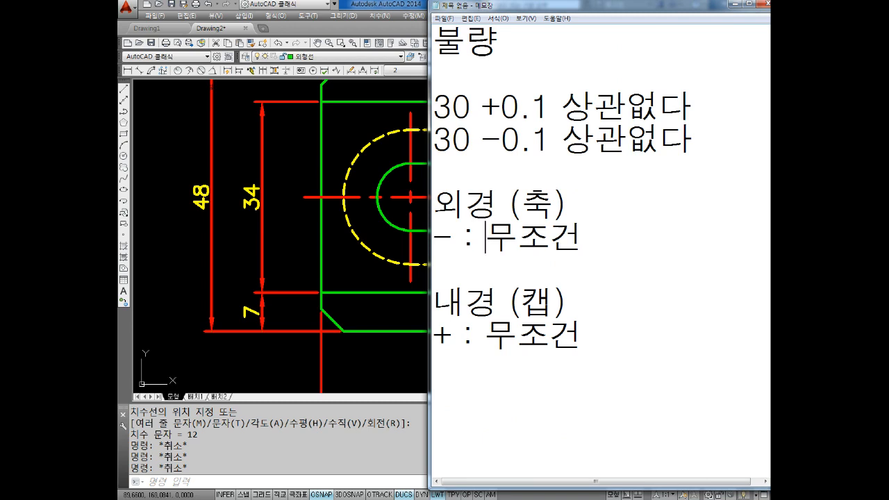
Insert an extra blank line above the "내경 (캡)" heading
{"action": "key", "text": "Down"}
{"action": "key", "text": "Down"}
{"action": "key", "text": "Down"}
{"action": "key", "text": "Down"}
{"action": "scroll", "coordinate": [668, 303], "scroll_direction": "down", "scroll_amount": 1}
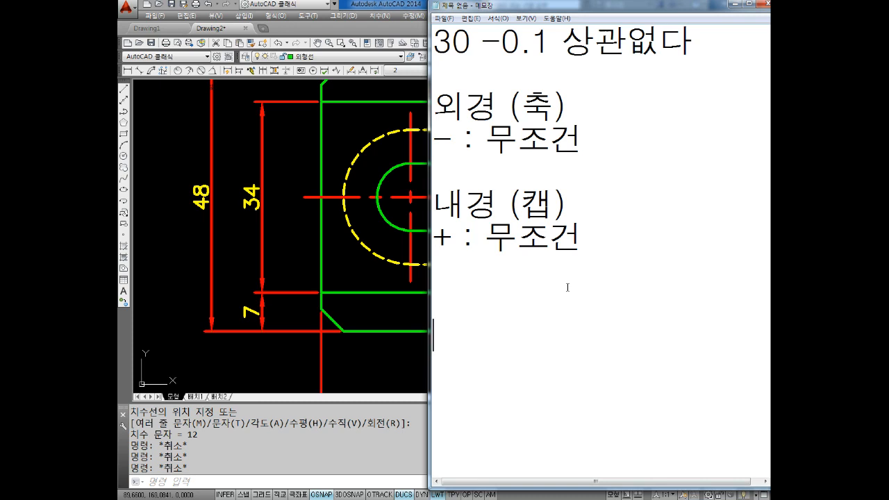
{"action": "key", "text": "Up"}
{"action": "key", "text": "Up"}
{"action": "key", "text": "Up"}
{"action": "key", "text": "Return"}
Add blank lines above the "외경 (축)" heading and write "가공업무" there, leaving an empty line beneath it
{"action": "key", "text": "Up"}
{"action": "key", "text": "Up"}
{"action": "key", "text": "Up"}
{"action": "key", "text": "Return"}
{"action": "key", "text": "Return"}
{"action": "key", "text": "Up"}
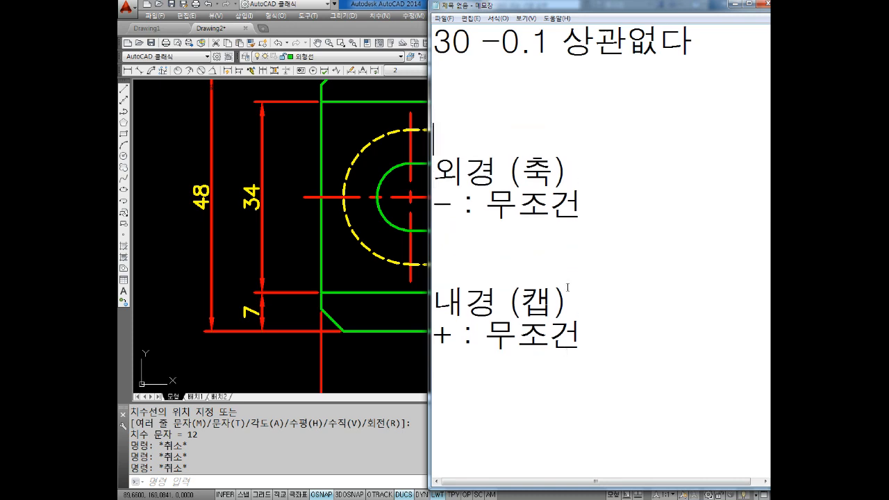
{"action": "type", "text": "가공업"}
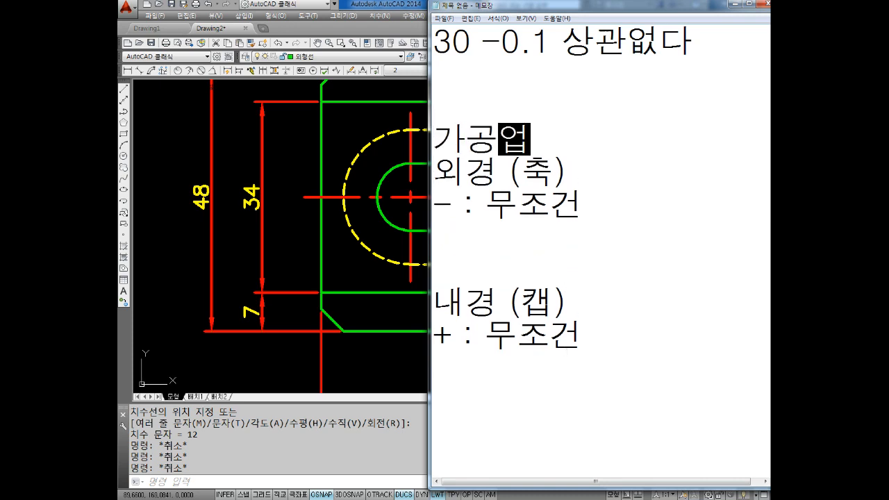
{"action": "type", "text": "ㅁㅜ"}
{"action": "key", "text": "Return"}
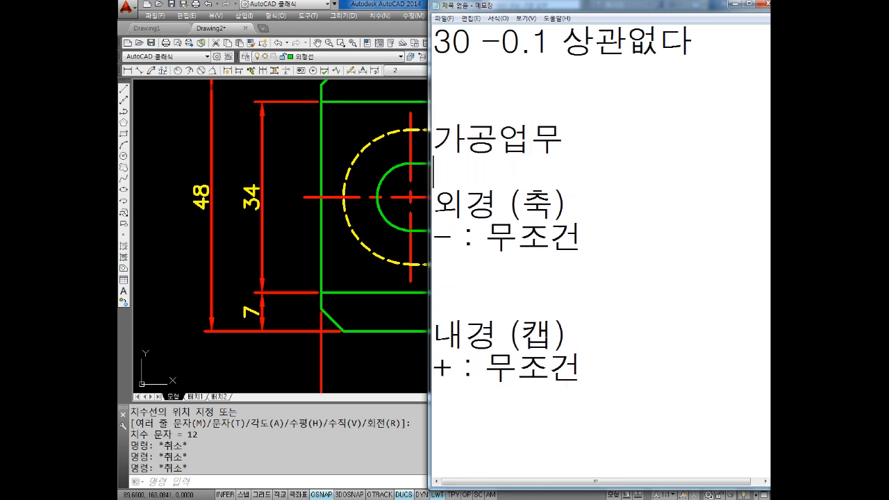
{"action": "key", "text": "Down"}
{"action": "key", "text": "Down"}
{"action": "key", "text": "Down"}
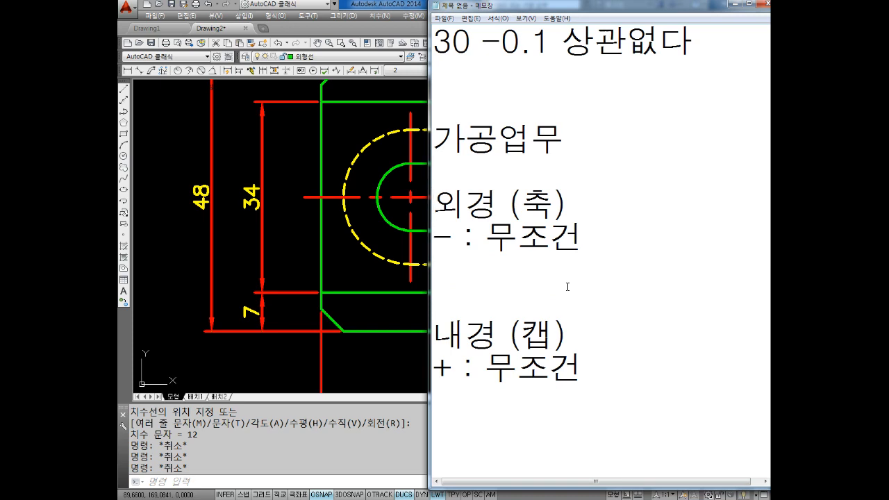
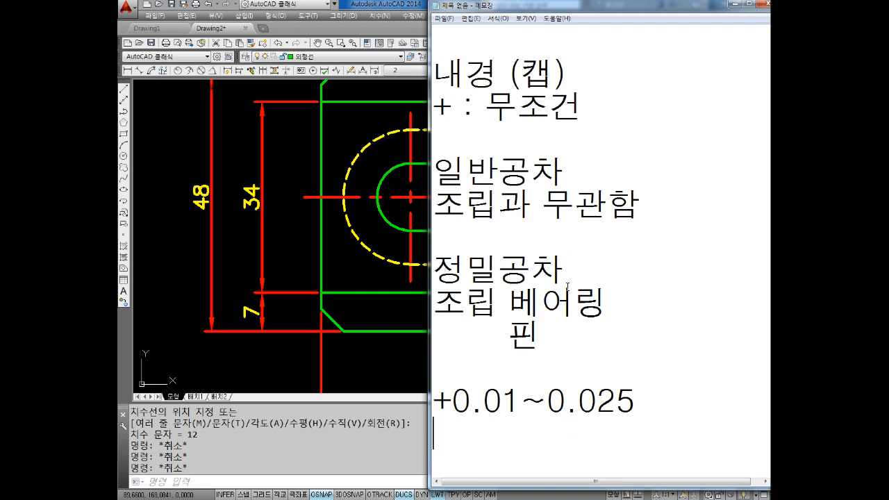
Write "-" on the line below "+0.01~0.025" and insert a space after the plus sign
{"action": "type", "text": "-"}
{"action": "key", "text": "Up"}
{"action": "key", "text": "Up"}
{"action": "key", "text": "Down"}
{"action": "key", "text": "Down"}
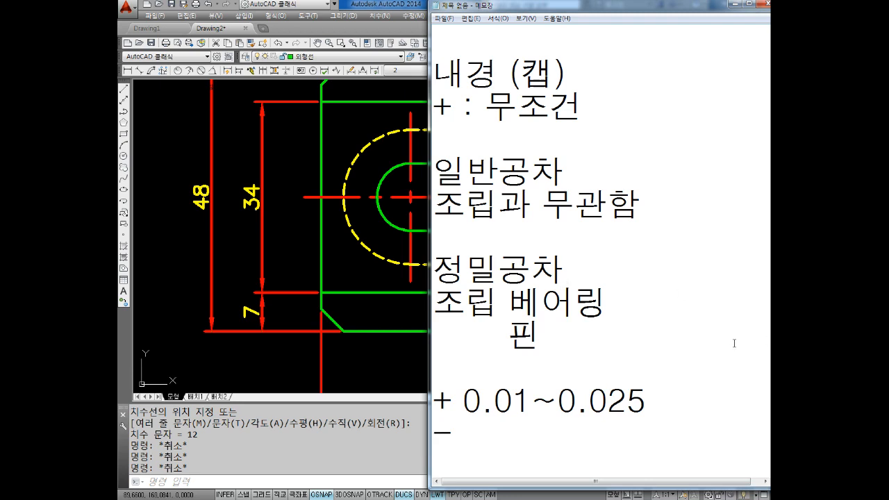
Add a line reading "제품의 크기가 따라서" above the "+ 0.01~0.025" line, keeping an extra blank line before it
{"action": "left_click", "coordinate": [559, 362]}
{"action": "key", "text": "Return"}
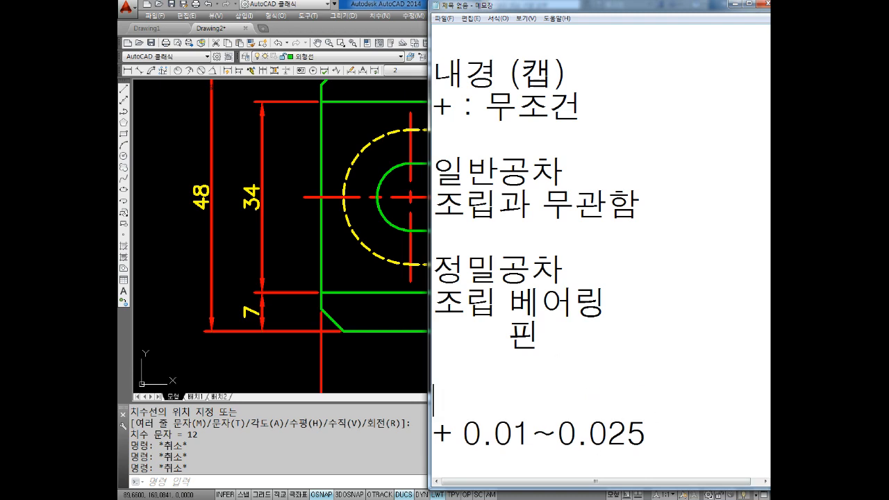
{"action": "type", "text": "재"}
{"action": "key", "text": "BackSpace"}
{"action": "type", "text": "ㅔ품의 크기"}
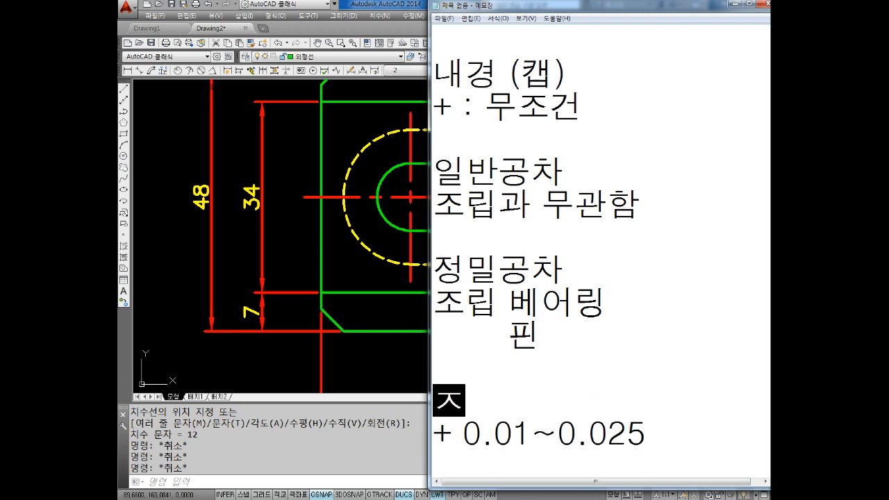
{"action": "type", "text": "가"}
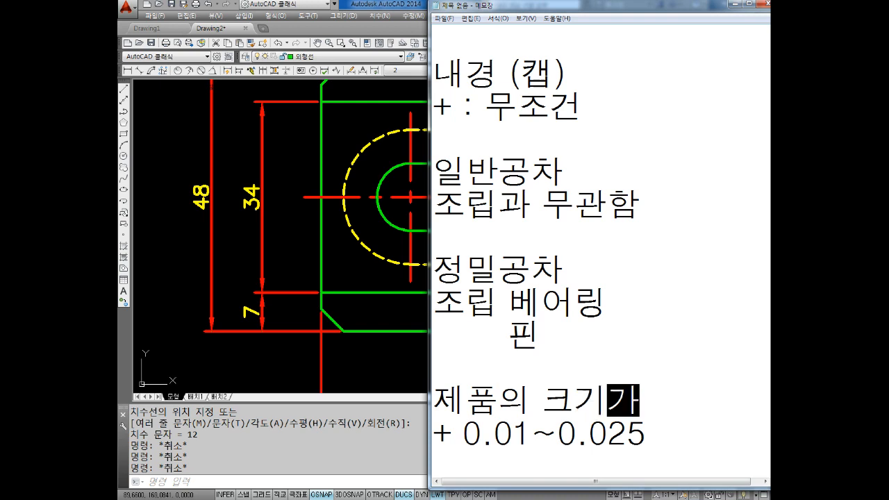
{"action": "type", "text": " 다라ㅅ"}
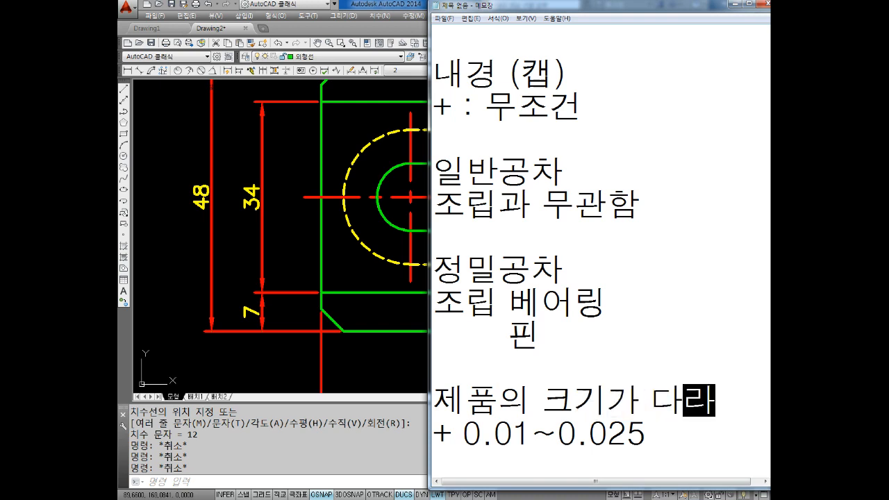
{"action": "key", "text": "BackSpace"}
{"action": "key", "text": "BackSpace"}
{"action": "key", "text": "BackSpace"}
{"action": "key", "text": "BackSpace"}
{"action": "type", "text": "따라서"}
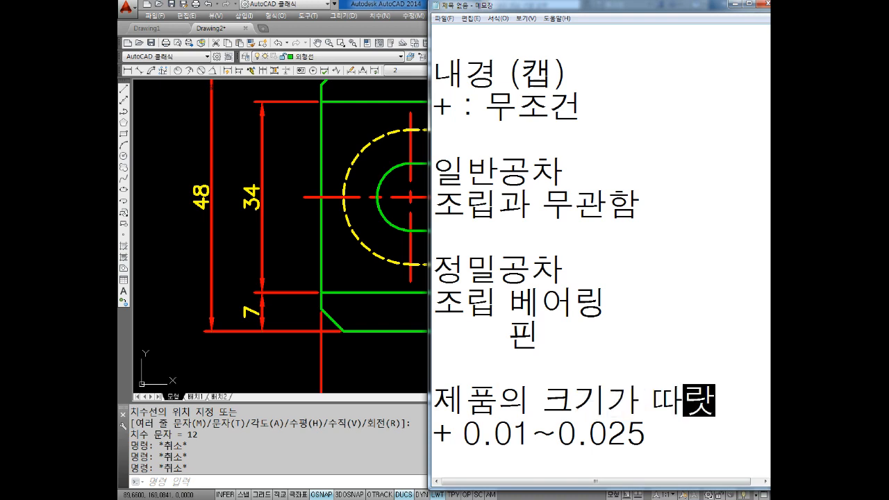
Highlight the lower limit 0.01 and the upper limit 0.025 of the plus tolerance range in turn
{"action": "left_click", "coordinate": [525, 401]}
{"action": "scroll", "coordinate": [521, 399], "scroll_direction": "down", "scroll_amount": 1}
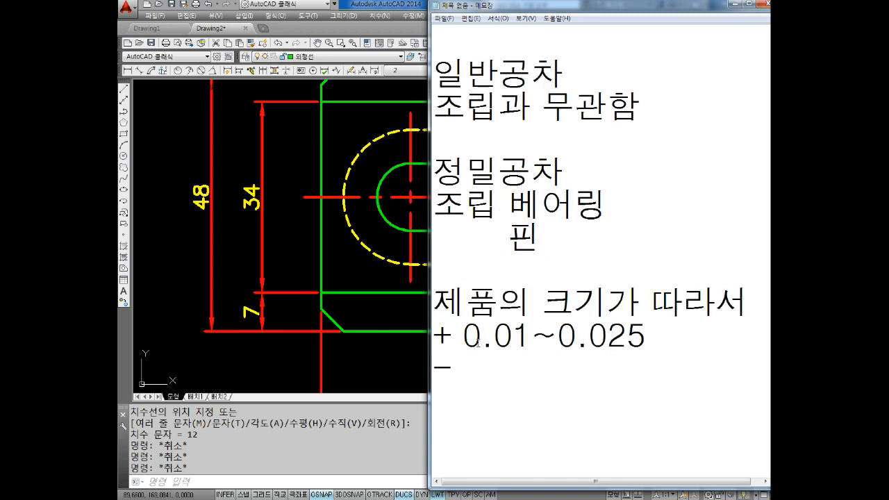
{"action": "left_click_drag", "start_coordinate": [452, 339], "coordinate": [507, 321]}
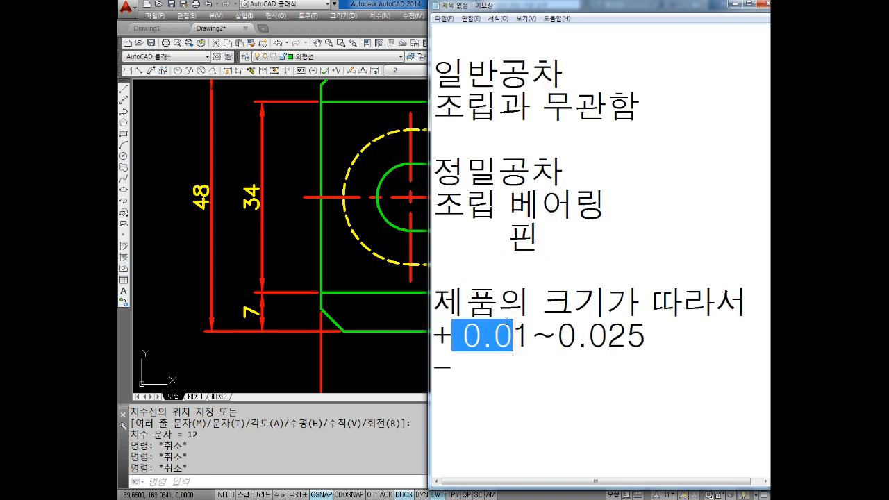
{"action": "left_click", "coordinate": [568, 364]}
{"action": "left_click_drag", "start_coordinate": [556, 344], "coordinate": [650, 351]}
Below the "-" line, write the size range "10~20" with its tolerance "0.01" on the following line
{"action": "left_click", "coordinate": [636, 385]}
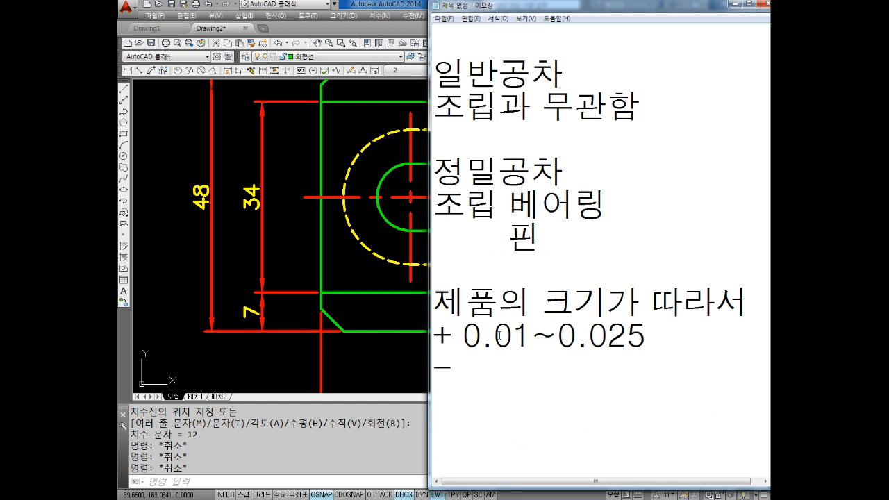
{"action": "type", "text": "10~20"}
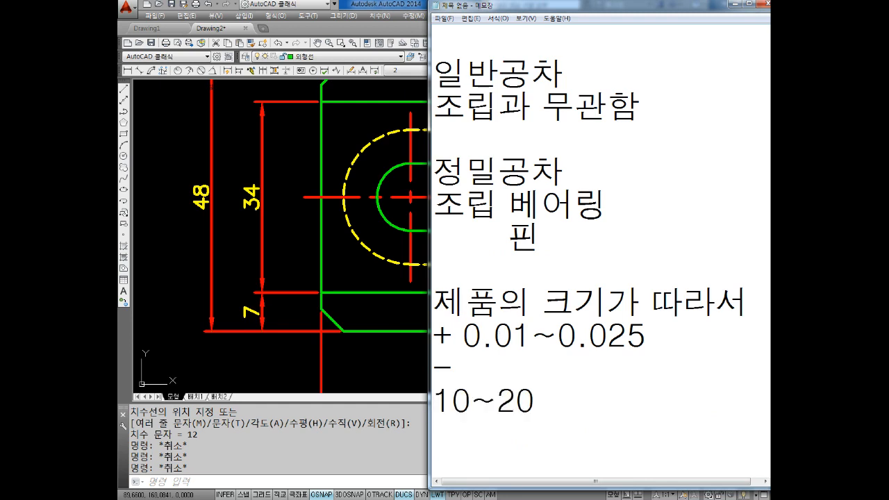
{"action": "key", "text": "Return"}
{"action": "type", "text": "0.01"}
{"action": "key", "text": "Return"}
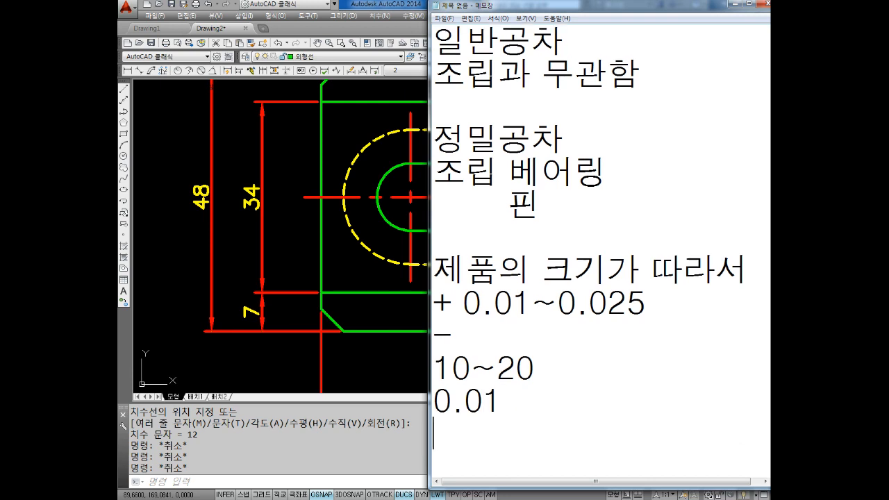
Add the size range "100~200" with its tolerance "0.03" on the following line
{"action": "type", "text": "100~200"}
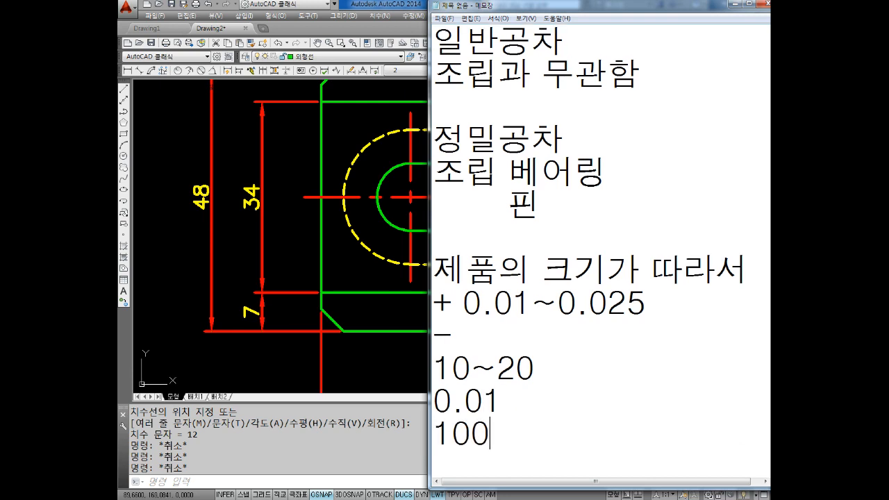
{"action": "key", "text": "Return"}
{"action": "type", "text": "0.03"}
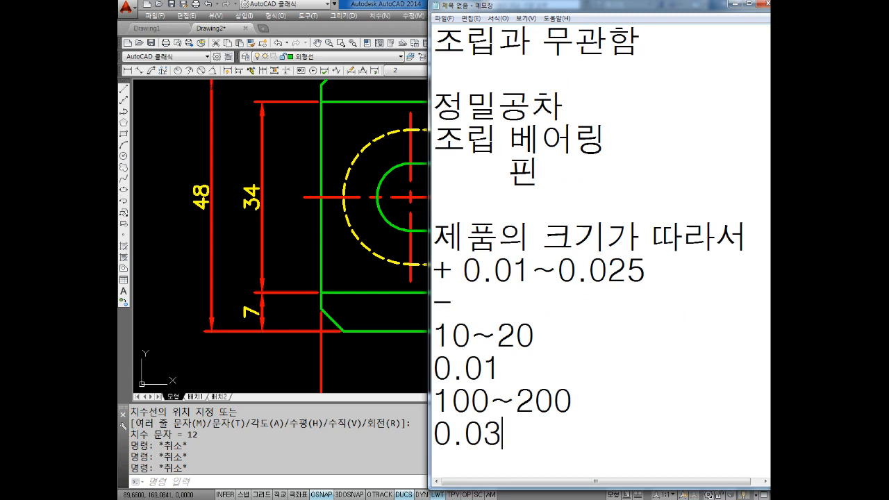
{"action": "key", "text": "Return"}
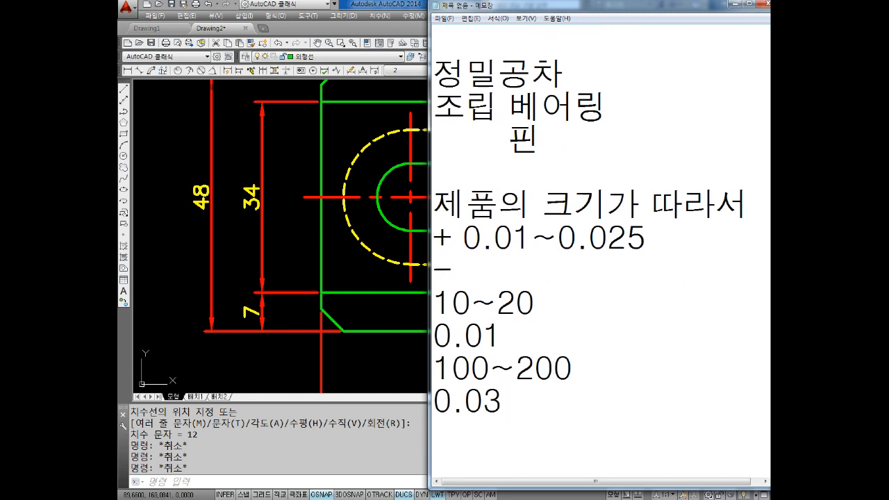
Add the size "1000" with its tolerance "0.05" on the following line, ending with blank lines
{"action": "type", "text": "1000"}
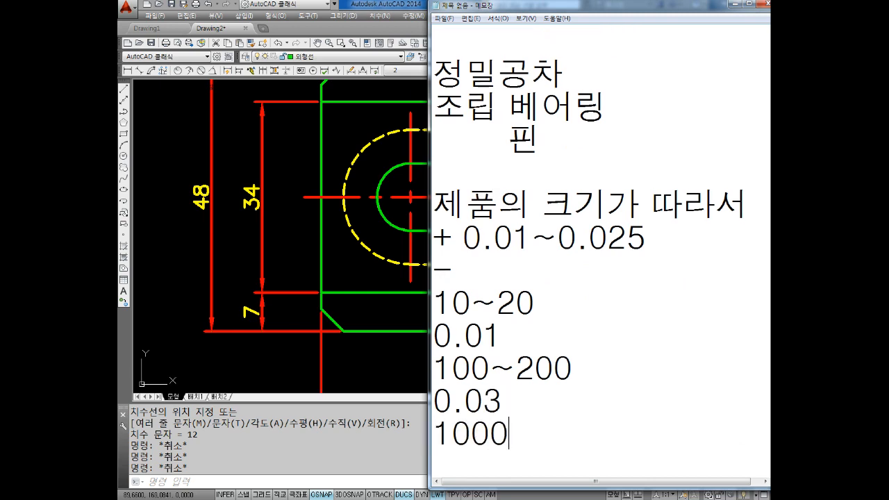
{"action": "key", "text": "Return"}
{"action": "type", "text": "00"}
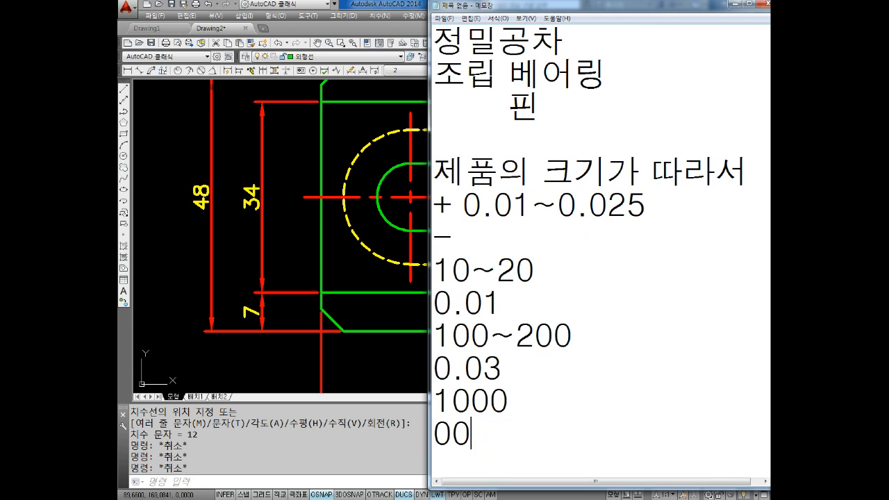
{"action": "type", "text": ".."}
{"action": "key", "text": "BackSpace"}
{"action": "key", "text": "BackSpace"}
{"action": "type", "text": "0"}
{"action": "key", "text": "BackSpace"}
{"action": "type", "text": "0"}
{"action": "key", "text": "BackSpace"}
{"action": "type", "text": ".05"}
{"action": "key", "text": "Return"}
{"action": "key", "text": "Return"}
Review the notes from the size-based tolerances up to the "내경 (캡)" section and back down to "10~20"
{"action": "key", "text": "Up"}
{"action": "key", "text": "Up"}
{"action": "key", "text": "Up"}
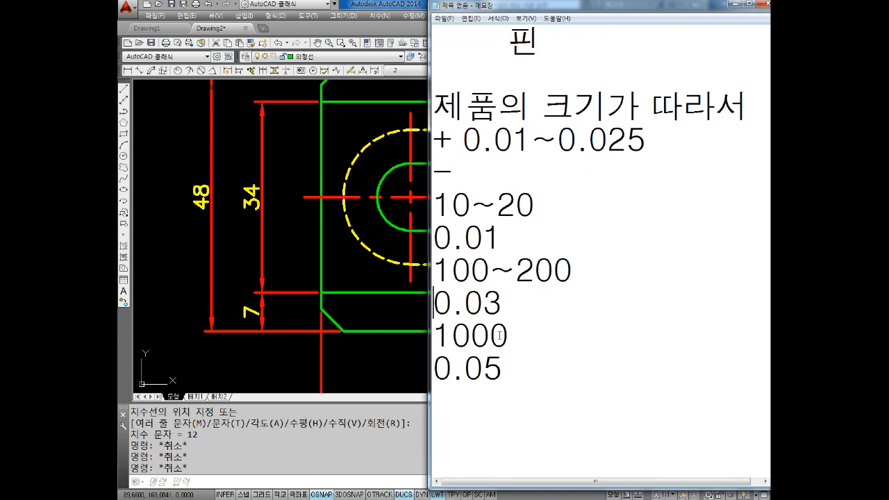
{"action": "key", "text": "Up"}
{"action": "key", "text": "Up"}
{"action": "key", "text": "Up"}
{"action": "key", "text": "Up"}
{"action": "key", "text": "Up"}
{"action": "key", "text": "Up"}
{"action": "key", "text": "Up"}
{"action": "key", "text": "Up"}
{"action": "key", "text": "Up"}
{"action": "key", "text": "Up"}
{"action": "key", "text": "Up"}
{"action": "key", "text": "Up"}
{"action": "key", "text": "Up"}
{"action": "key", "text": "Up"}
{"action": "key", "text": "Up"}
{"action": "key", "text": "Up"}
{"action": "key", "text": "Down"}
{"action": "key", "text": "Down"}
{"action": "key", "text": "Down"}
{"action": "key", "text": "Down"}
{"action": "key", "text": "Down"}
{"action": "key", "text": "Down"}
{"action": "key", "text": "Down"}
{"action": "key", "text": "Down"}
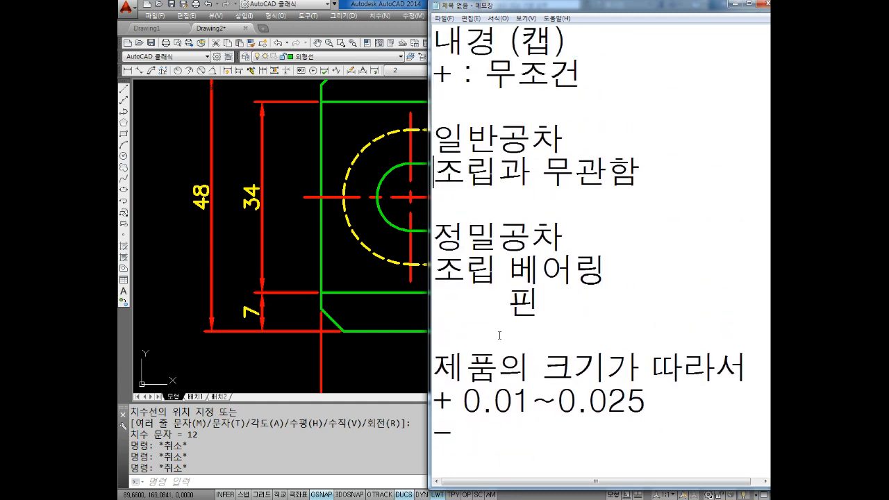
{"action": "key", "text": "Down"}
{"action": "key", "text": "Down"}
{"action": "key", "text": "Down"}
{"action": "key", "text": "Down"}
{"action": "key", "text": "Down"}
{"action": "key", "text": "Down"}
{"action": "key", "text": "Down"}
{"action": "key", "text": "Down"}
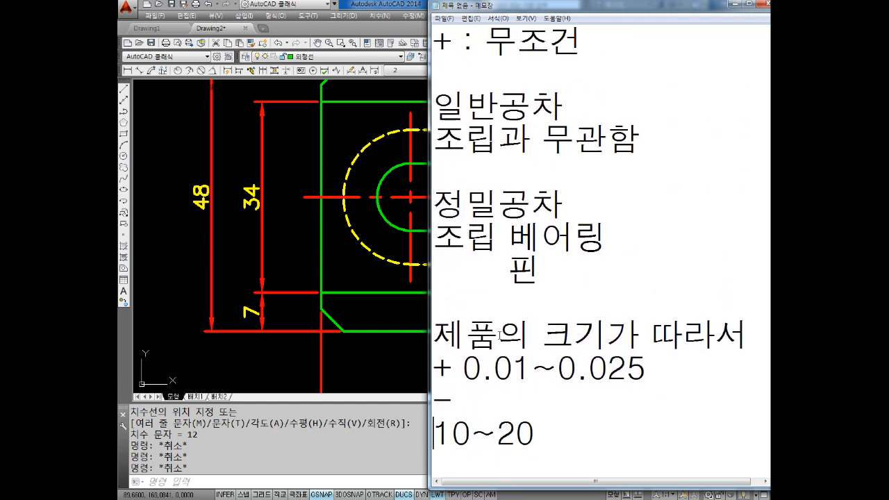
Review the tolerance notes from the size-based precision values back up to the outer-diameter (외경) section
{"action": "key", "text": "Down"}
{"action": "key", "text": "Down"}
{"action": "key", "text": "Down"}
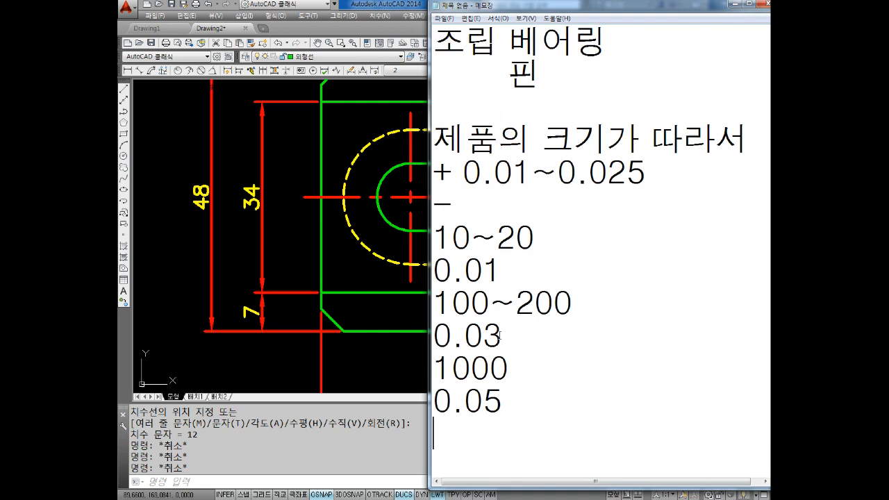
{"action": "key", "text": "Up"}
{"action": "key", "text": "Up"}
{"action": "key", "text": "Up"}
{"action": "key", "text": "Up"}
{"action": "key", "text": "Up"}
{"action": "key", "text": "Up"}
{"action": "key", "text": "Up"}
{"action": "key", "text": "Up"}
{"action": "key", "text": "Up"}
{"action": "key", "text": "Up"}
{"action": "key", "text": "Up"}
{"action": "key", "text": "Up"}
{"action": "key", "text": "Up"}
{"action": "key", "text": "Up"}
{"action": "key", "text": "Up"}
{"action": "key", "text": "Up"}
{"action": "key", "text": "Up"}
{"action": "key", "text": "Up"}
{"action": "key", "text": "Up"}
{"action": "key", "text": "Up"}
{"action": "key", "text": "Up"}
{"action": "key", "text": "Up"}
{"action": "key", "text": "Up"}
{"action": "key", "text": "Up"}
Insert blank lines below 조립과 무관함 in the general tolerance (일반공차) section of the notes
{"action": "key", "text": "Down"}
{"action": "key", "text": "Down"}
{"action": "key", "text": "Down"}
{"action": "key", "text": "Down"}
{"action": "key", "text": "Down"}
{"action": "key", "text": "Down"}
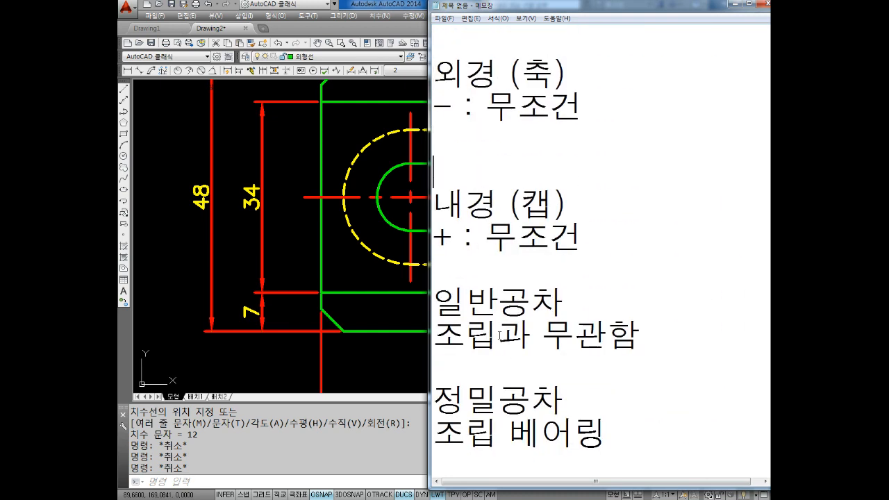
{"action": "key", "text": "Down"}
{"action": "key", "text": "Down"}
{"action": "key", "text": "Down"}
{"action": "key", "text": "Return"}
{"action": "key", "text": "Return"}
{"action": "key", "text": "Up"}
{"action": "key", "text": "Up"}
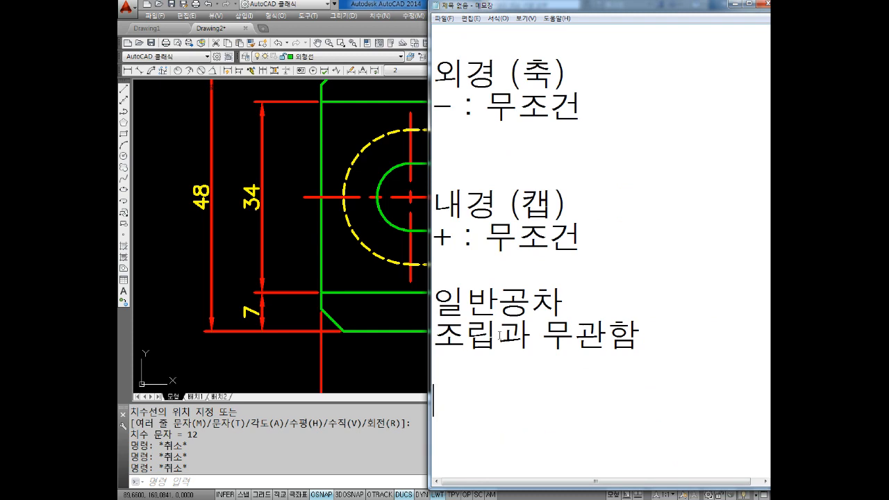
Enter the general tolerance as + 0.1, with a - sign on the line beneath it
{"action": "type", "text": "+"}
{"action": "key", "text": "Return"}
{"action": "type", "text": "-"}
{"action": "key", "text": "Up"}
{"action": "type", "text": "0.1"}
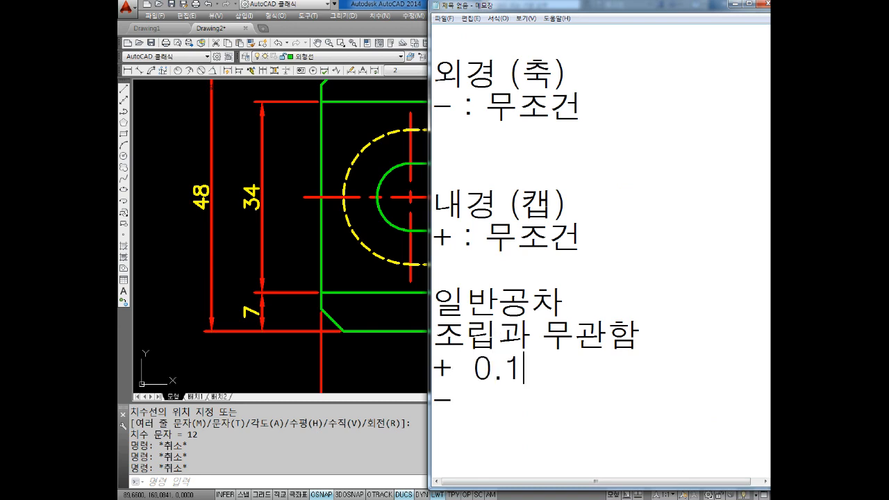
Look over the precision tolerance (정밀공차) section below the general tolerance entry
{"action": "key", "text": "Down"}
{"action": "key", "text": "Return"}
{"action": "key", "text": "Return"}
{"action": "type", "text": "정밀공차"}
{"action": "key", "text": "Return"}
{"action": "type", "text": "조립 베어링"}
{"action": "key", "text": "Return"}
{"action": "type", "text": "핀"}
{"action": "key", "text": "Return"}
{"action": "key", "text": "Return"}
{"action": "type", "text": "제품의 크기가 따라서"}
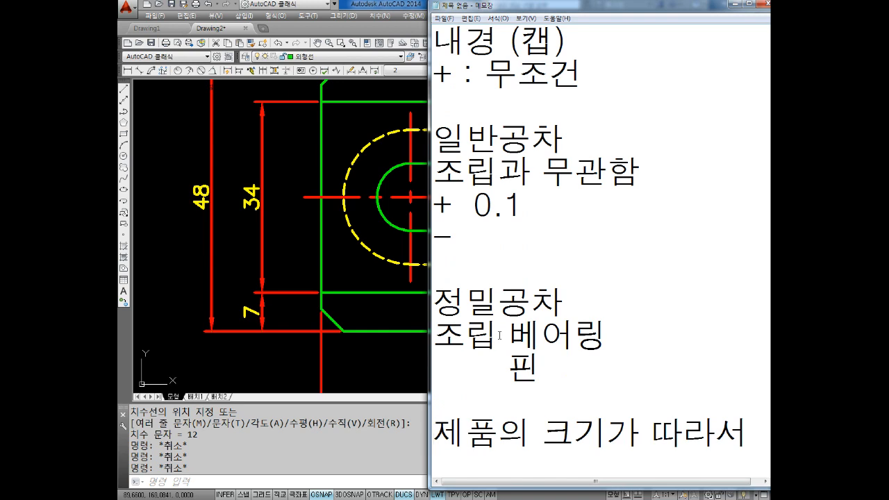
Change the general tolerance value in the notes to 0.2
{"action": "key", "text": "Up"}
{"action": "key", "text": "Up"}
{"action": "key", "text": "Up"}
{"action": "key", "text": "Up"}
{"action": "key", "text": "Up"}
{"action": "key", "text": "Up"}
{"action": "key", "text": "Up"}
{"action": "key", "text": "Right"}
{"action": "key", "text": "Right"}
{"action": "key", "text": "Right"}
{"action": "key", "text": "Right"}
{"action": "key", "text": "Right"}
{"action": "key", "text": "Right"}
{"action": "key", "text": "BackSpace"}
{"action": "type", "text": "2"}
Examine the precision tolerance values listed by product size at the end of the notes
{"action": "key", "text": "Down"}
{"action": "key", "text": "Down"}
{"action": "key", "text": "Down"}
{"action": "key", "text": "Down"}
{"action": "key", "text": "Down"}
{"action": "key", "text": "Down"}
{"action": "key", "text": "Down"}
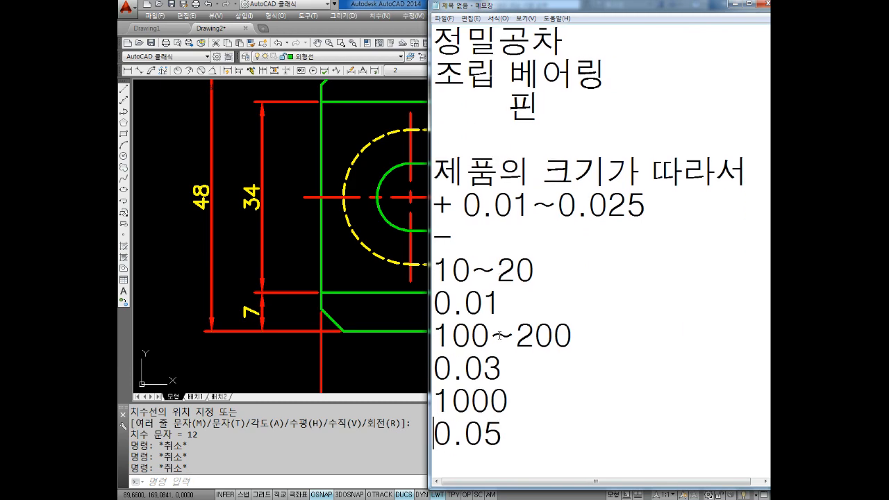
{"action": "scroll", "coordinate": [393, 287], "scroll_direction": "down", "scroll_amount": 2}
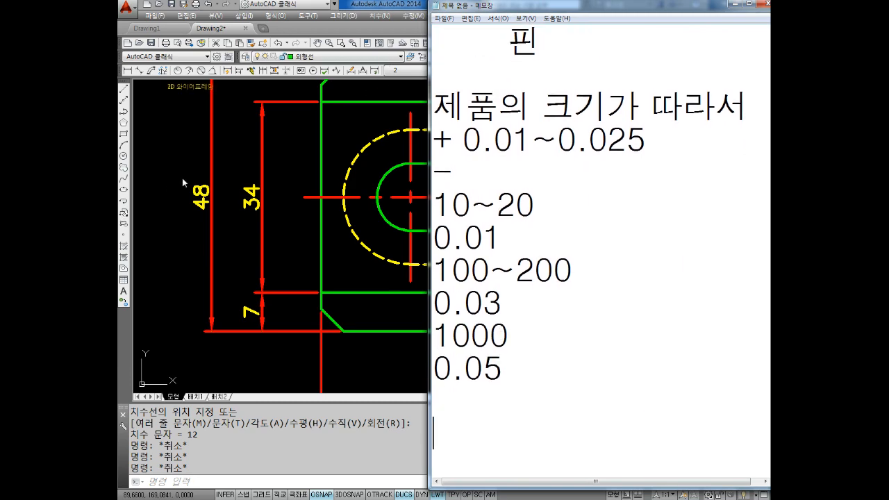
Switch to AutoCAD and examine the undimensioned top view of the slotted block and its hidden side hole
{"action": "left_click", "coordinate": [238, 277]}
{"action": "scroll", "coordinate": [234, 269], "scroll_direction": "down", "scroll_amount": 7}
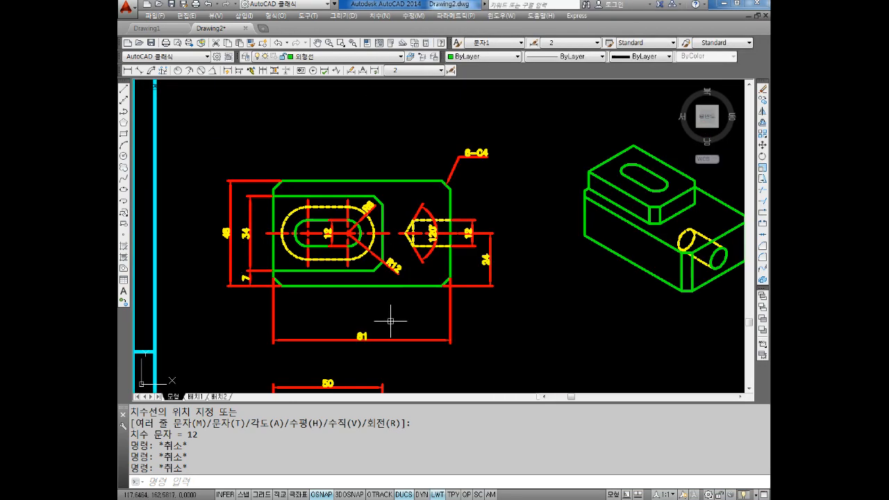
{"action": "scroll", "coordinate": [374, 167], "scroll_direction": "up", "scroll_amount": 2}
{"action": "middle_click_drag", "start_coordinate": [375, 166], "coordinate": [386, 319]}
{"action": "scroll", "coordinate": [386, 323], "scroll_direction": "down", "scroll_amount": 4}
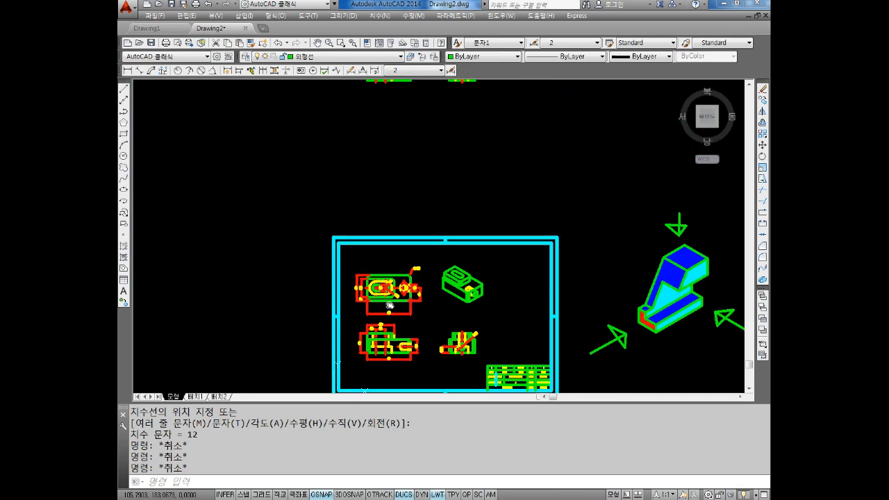
{"action": "middle_click_drag", "start_coordinate": [386, 149], "coordinate": [374, 306]}
{"action": "scroll", "coordinate": [363, 142], "scroll_direction": "up", "scroll_amount": 4}
{"action": "scroll", "coordinate": [385, 215], "scroll_direction": "up", "scroll_amount": 4}
{"action": "key", "text": "Escape"}
{"action": "key", "text": "Escape"}
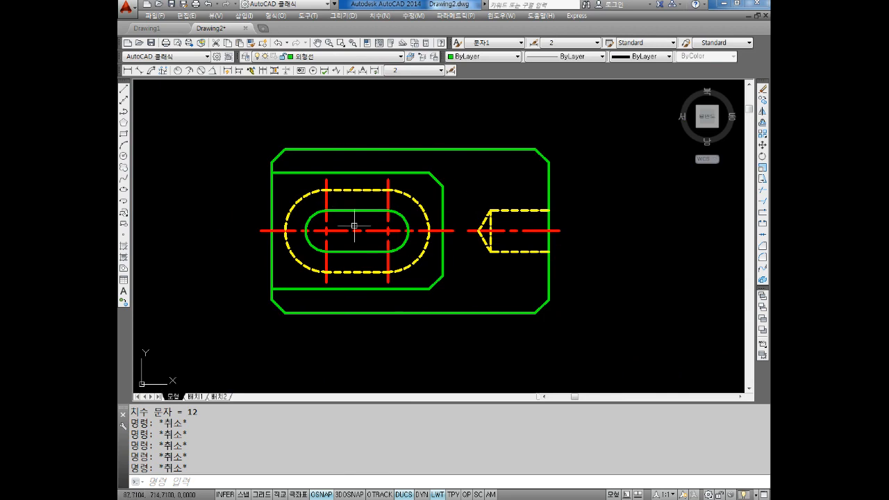
{"action": "middle_click_drag", "start_coordinate": [257, 268], "coordinate": [270, 223]}
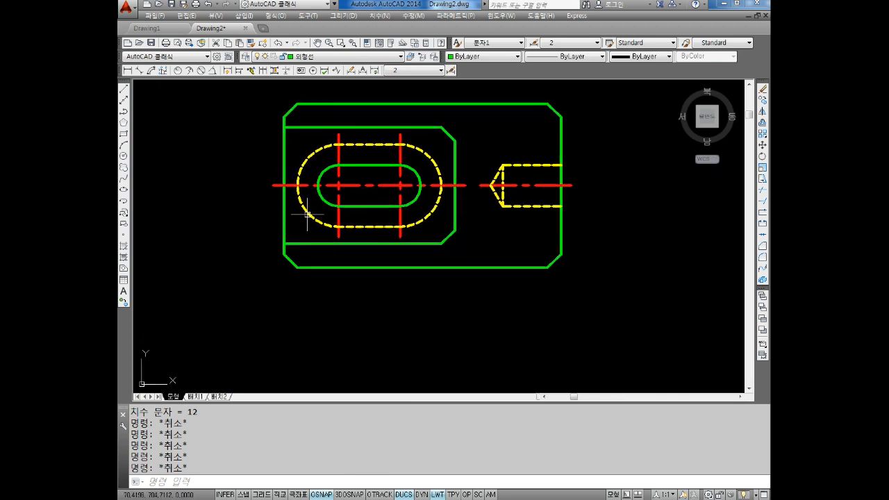
{"action": "middle_click_drag", "start_coordinate": [412, 157], "coordinate": [405, 194]}
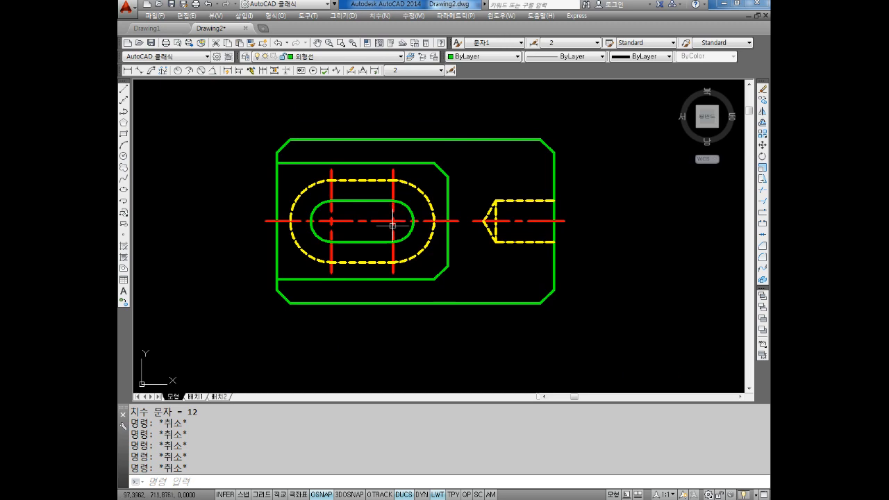
{"action": "scroll", "coordinate": [395, 217], "scroll_direction": "up", "scroll_amount": 2}
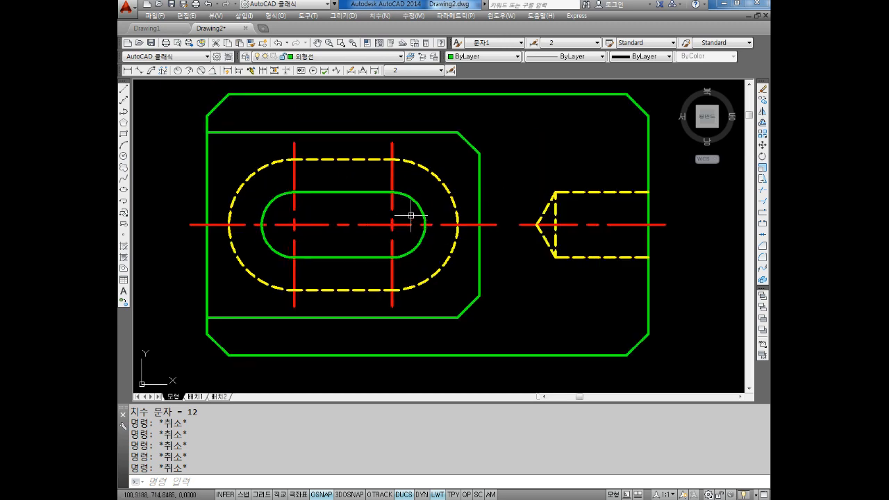
{"action": "middle_click_drag", "start_coordinate": [407, 243], "coordinate": [415, 202]}
{"action": "scroll", "coordinate": [415, 201], "scroll_direction": "down", "scroll_amount": 2}
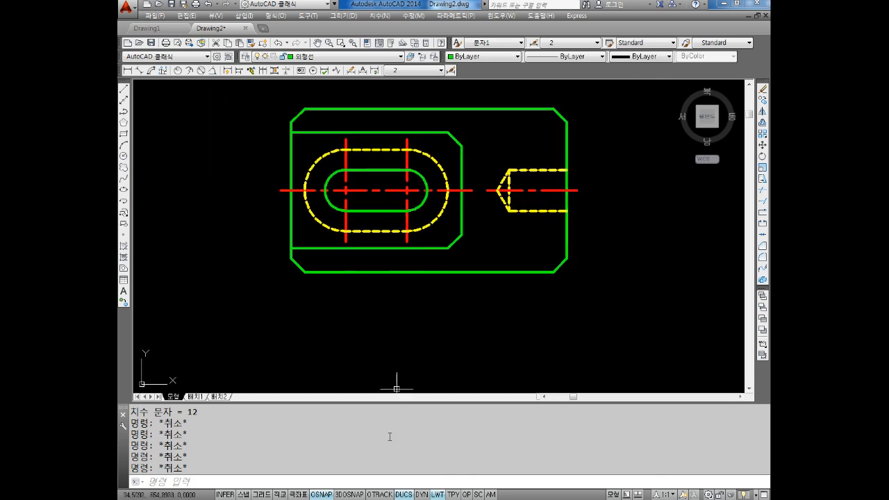
Switch to the Notepad notes and change the general tolerance value to 0.1~0.2
{"action": "key", "text": "alt+Tab"}
{"action": "scroll", "coordinate": [543, 219], "scroll_direction": "up", "scroll_amount": 4}
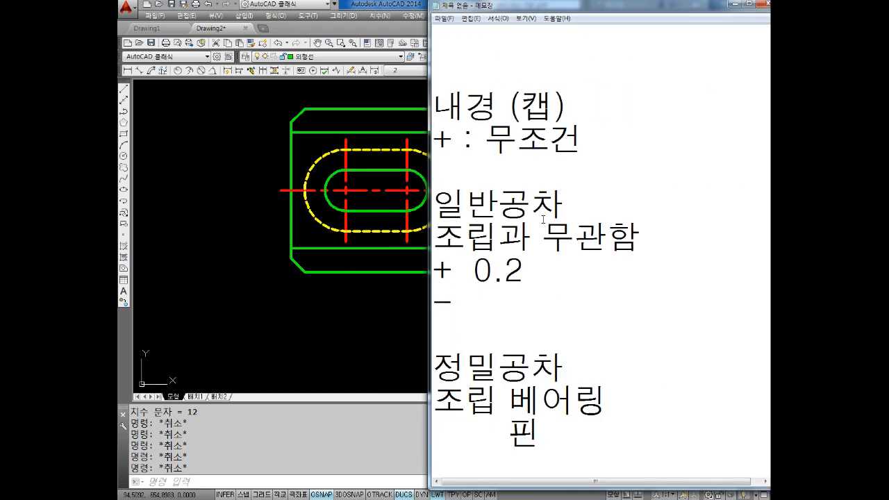
{"action": "left_click", "coordinate": [526, 268]}
{"action": "key", "text": "BackSpace"}
{"action": "type", "text": "1~0.2"}
Remove the 0.1~ part of the general tolerance range, leaving only 0.2
{"action": "key", "text": "Left"}
{"action": "key", "text": "Left"}
{"action": "key", "text": "Left"}
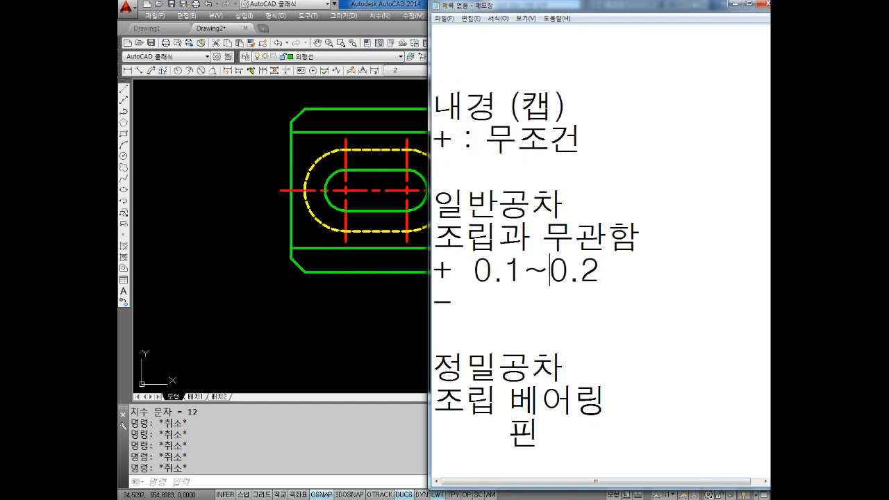
{"action": "key", "text": "BackSpace"}
{"action": "key", "text": "BackSpace"}
{"action": "key", "text": "BackSpace"}
{"action": "key", "text": "BackSpace"}
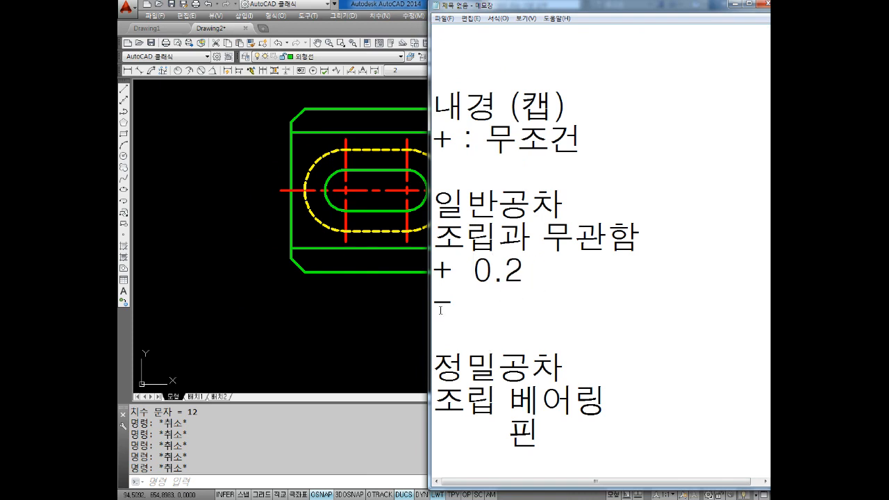
Switch to AutoCAD and add a linear dimension for the block's overall width below the top view
{"action": "left_click", "coordinate": [419, 264]}
{"action": "left_click", "coordinate": [127, 70]}
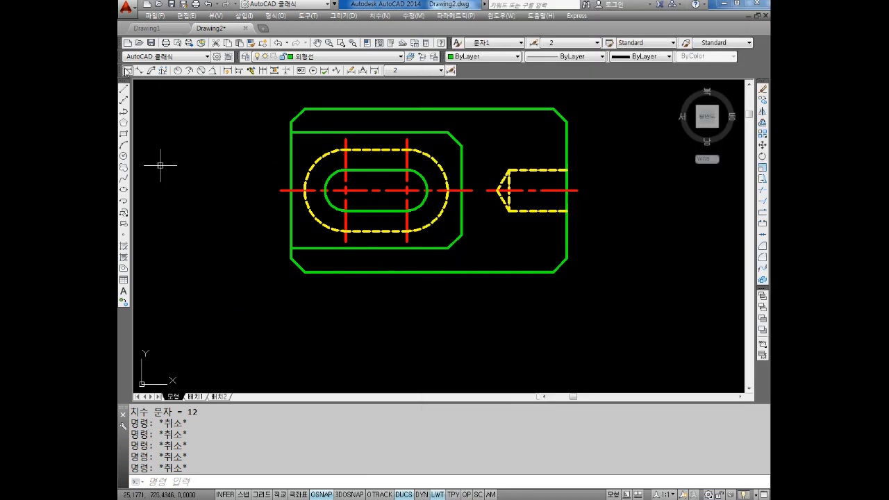
{"action": "left_click", "coordinate": [291, 261]}
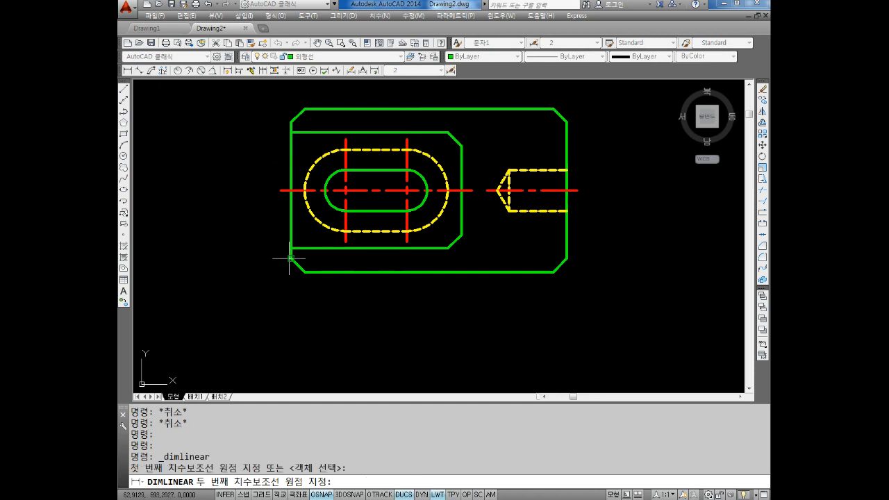
{"action": "left_click", "coordinate": [567, 259]}
{"action": "left_click", "coordinate": [516, 321]}
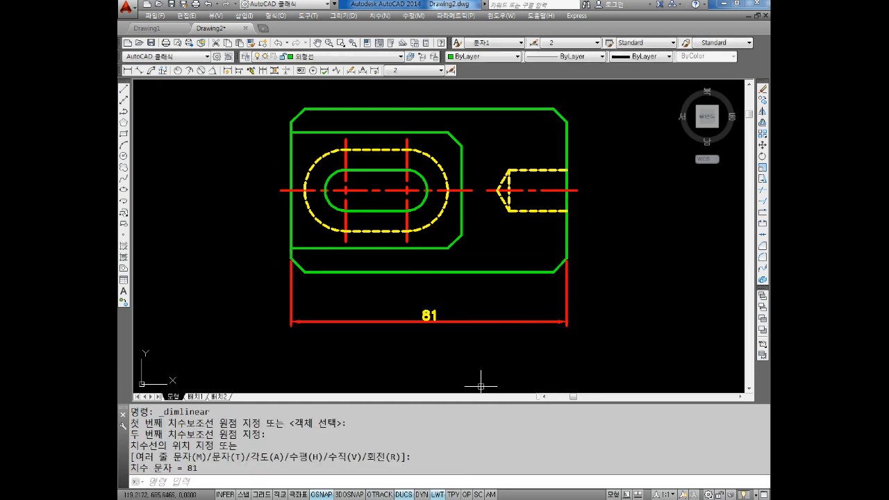
Switch to Notepad and write 81 below the general tolerance's - sign, followed by a new line
{"action": "key", "text": "alt+Tab"}
{"action": "left_click", "coordinate": [488, 326]}
{"action": "type", "text": "81"}
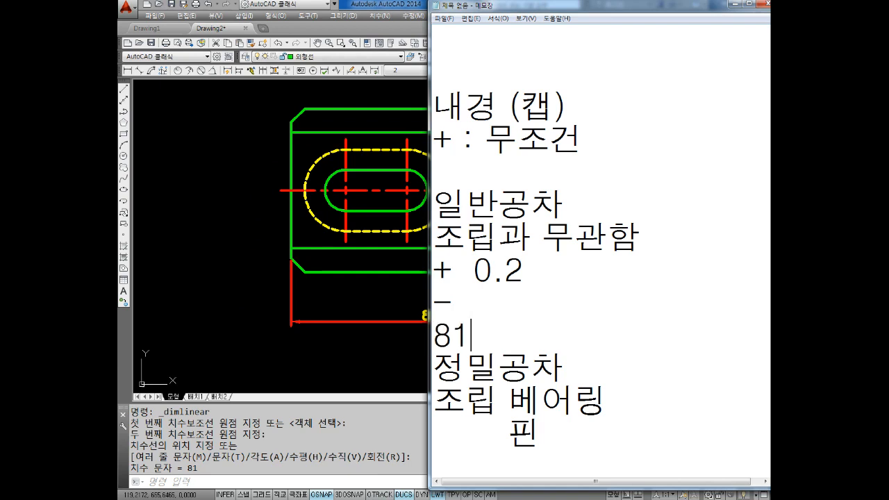
{"action": "key", "text": "Return"}
{"action": "key", "text": "Up"}
{"action": "key", "text": "Right"}
{"action": "key", "text": "Right"}
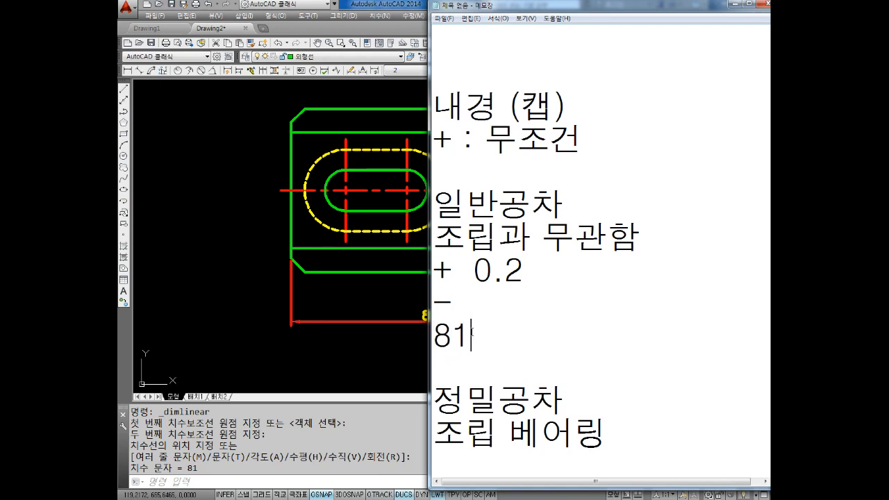
Add blank lines under 81 and write the permitted range 80.8~81.2 above the precision tolerance section
{"action": "key", "text": "Down"}
{"action": "key", "text": "Down"}
{"action": "key", "text": "Return"}
{"action": "key", "text": "Return"}
{"action": "key", "text": "Up"}
{"action": "key", "text": "Up"}
{"action": "key", "text": "Up"}
{"action": "key", "text": "Up"}
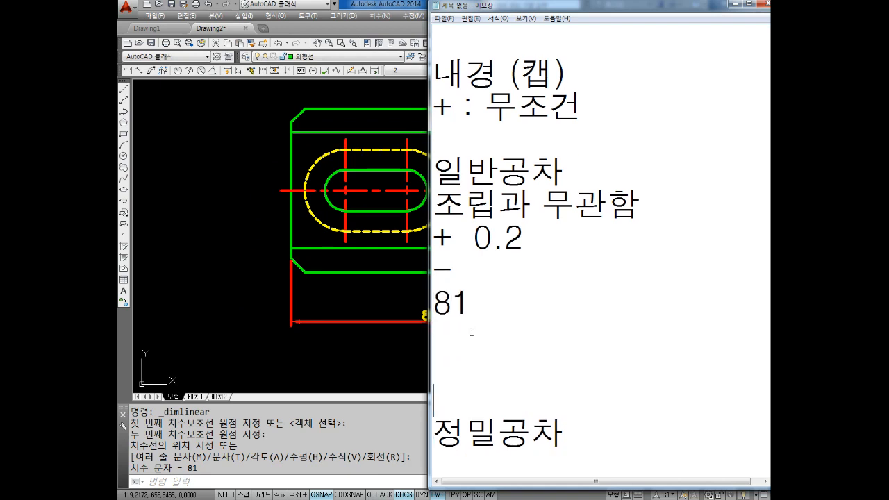
{"action": "key", "text": "Down"}
{"action": "key", "text": "Down"}
{"action": "type", "text": "80.8~81.2"}
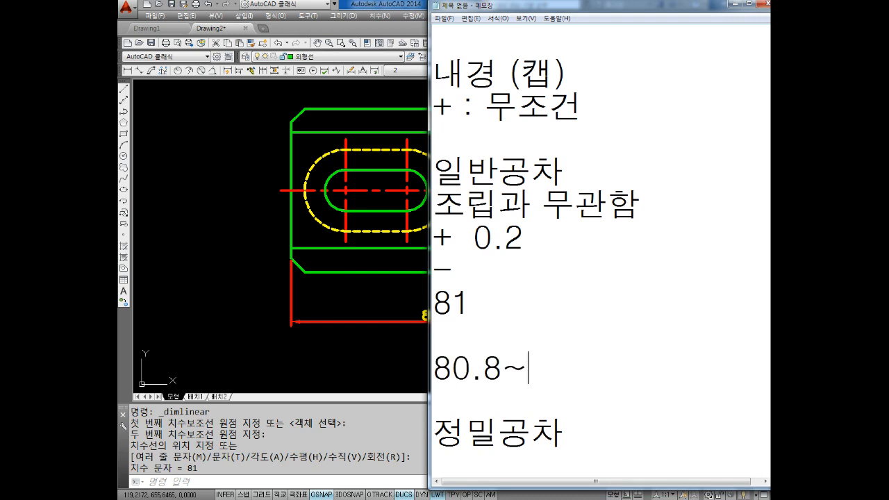
{"action": "key", "text": "BackSpace"}
{"action": "key", "text": "BackSpace"}
{"action": "key", "text": "BackSpace"}
{"action": "key", "text": "BackSpace"}
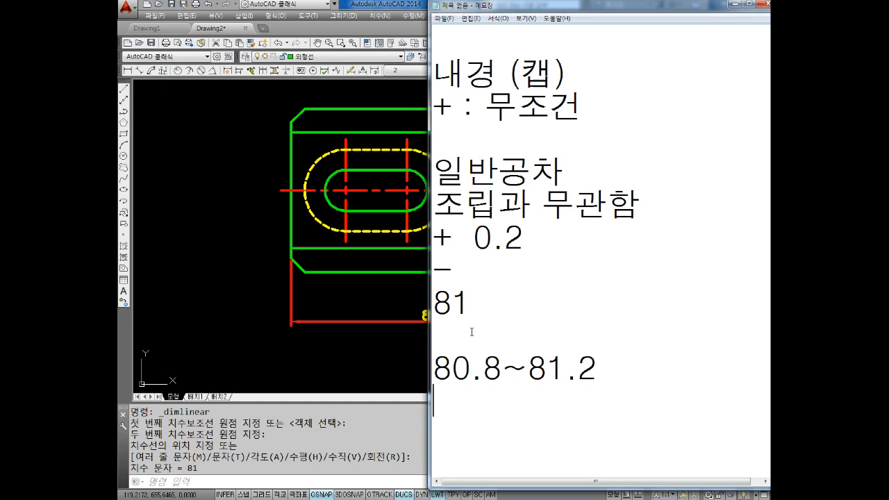
Insert the line 가공 후 측정값이 directly above the 80.8~81.2 range
{"action": "key", "text": "Up"}
{"action": "key", "text": "Return"}
{"action": "key", "text": "Up"}
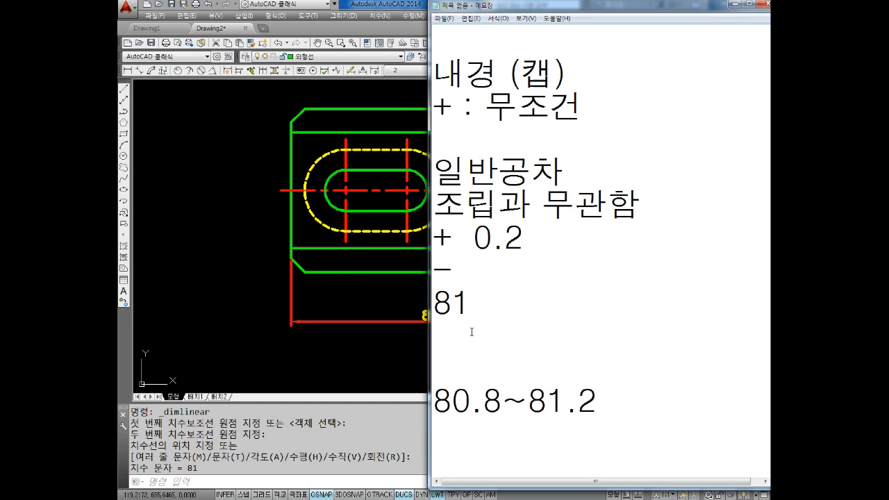
{"action": "type", "text": "가공해"}
{"action": "key", "text": "BackSpace"}
{"action": "key", "text": "BackSpace"}
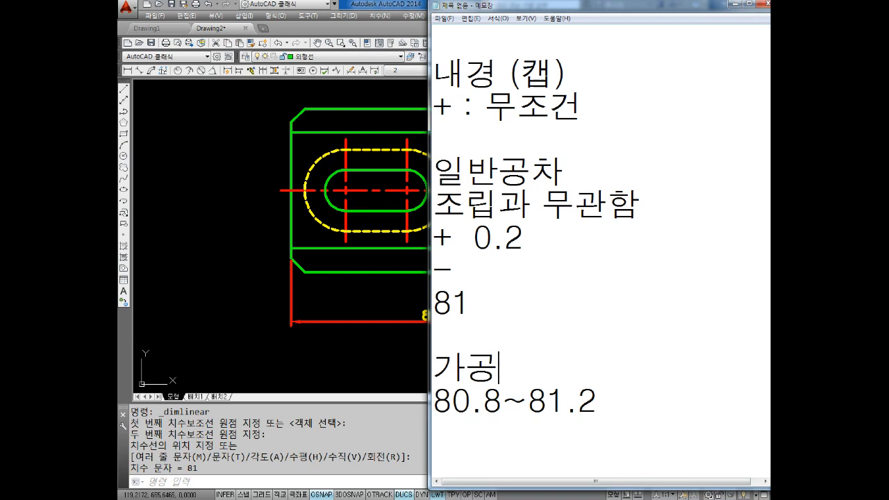
{"action": "type", "text": "후"}
{"action": "key", "text": "BackSpace"}
{"action": "key", "text": "BackSpace"}
{"action": "type", "text": "후"}
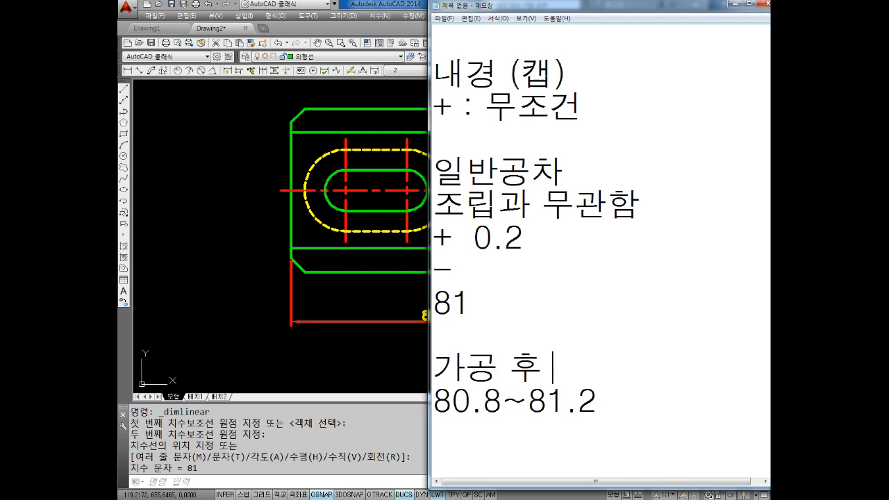
{"action": "type", "text": " 측정값이"}
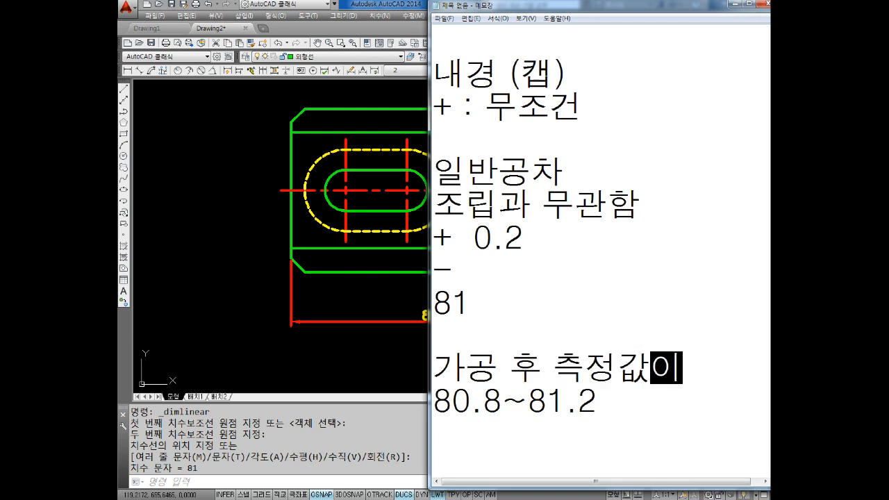
Complete the sentence with 사이에 after 80.8~81.2 and 있으면 합격 on the following line
{"action": "key", "text": "Down"}
{"action": "key", "text": "Down"}
{"action": "key", "text": "Down"}
{"action": "key", "text": "Down"}
{"action": "key", "text": "Down"}
{"action": "key", "text": "Up"}
{"action": "key", "text": "Up"}
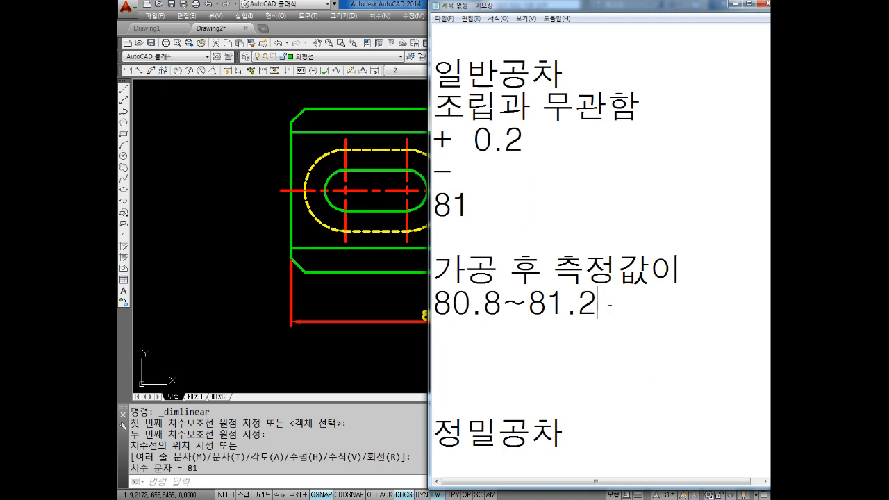
{"action": "type", "text": "사이에"}
{"action": "key", "text": "Return"}
{"action": "type", "text": "ㅇ"}
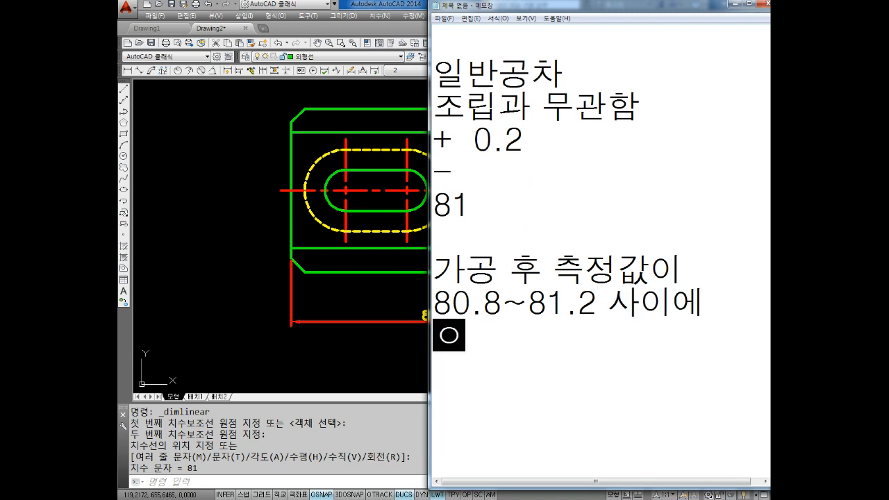
{"action": "type", "text": "있으면 합격"}
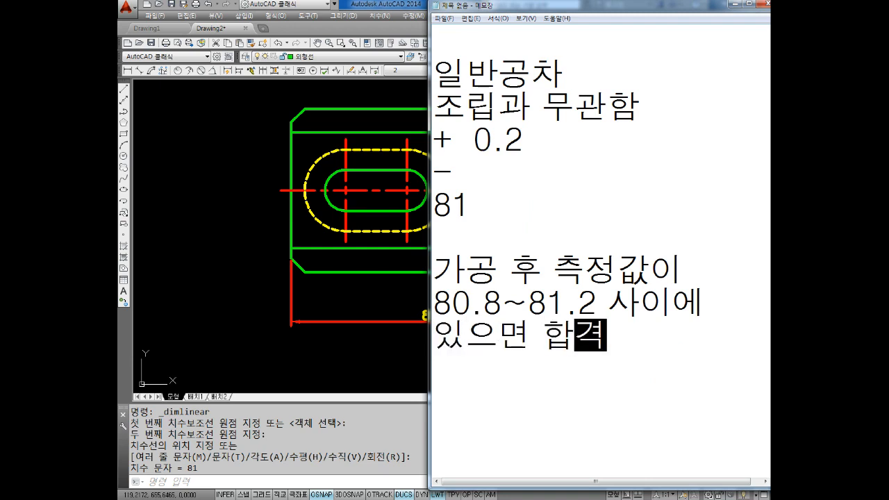
{"action": "key", "text": "Return"}
{"action": "key", "text": "Return"}
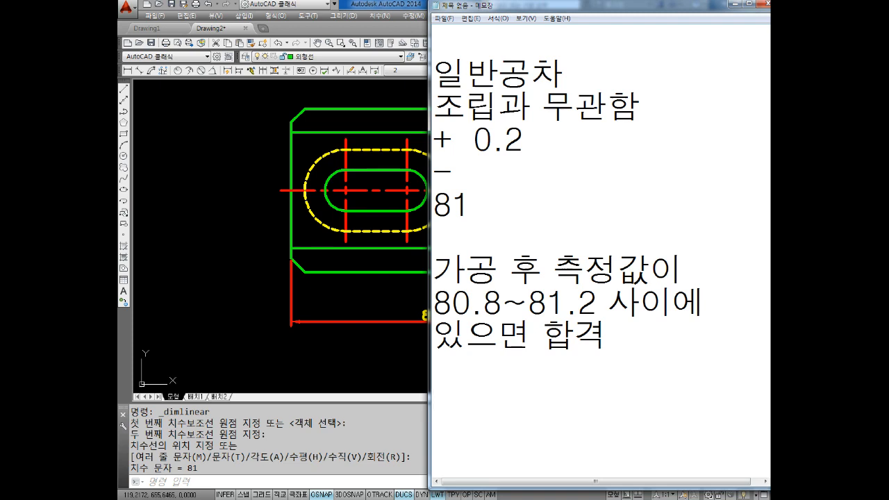
Switch to AutoCAD and examine the width dimension below the block's top view
{"action": "left_click", "coordinate": [370, 296]}
{"action": "key", "text": "Escape"}
{"action": "key", "text": "Escape"}
{"action": "scroll", "coordinate": [433, 280], "scroll_direction": "down", "scroll_amount": 3}
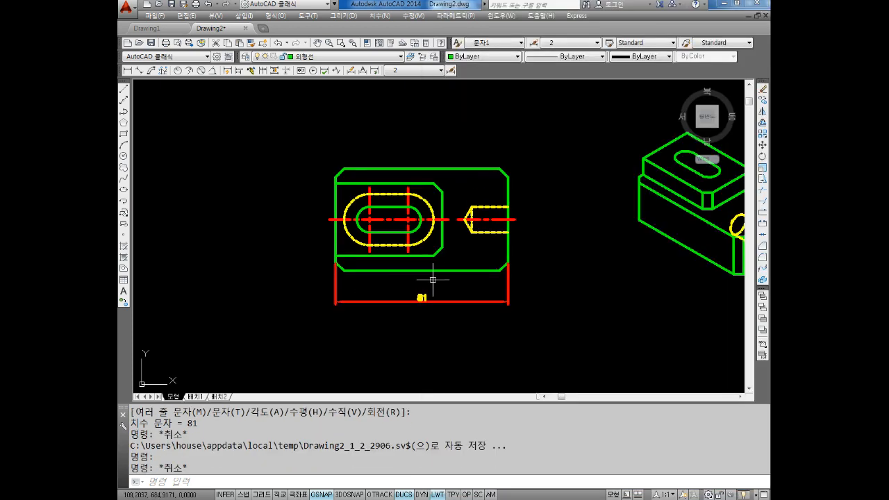
{"action": "scroll", "coordinate": [423, 281], "scroll_direction": "up", "scroll_amount": 9}
{"action": "middle_click_drag", "start_coordinate": [418, 317], "coordinate": [417, 227]}
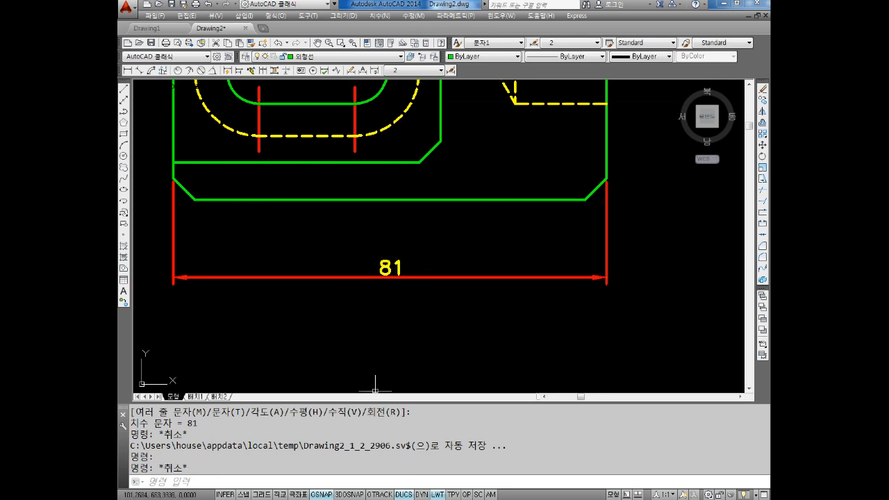
Switch to Notepad and write D 엔터 below the acceptance sentence, followed by blank lines
{"action": "key", "text": "alt+Tab"}
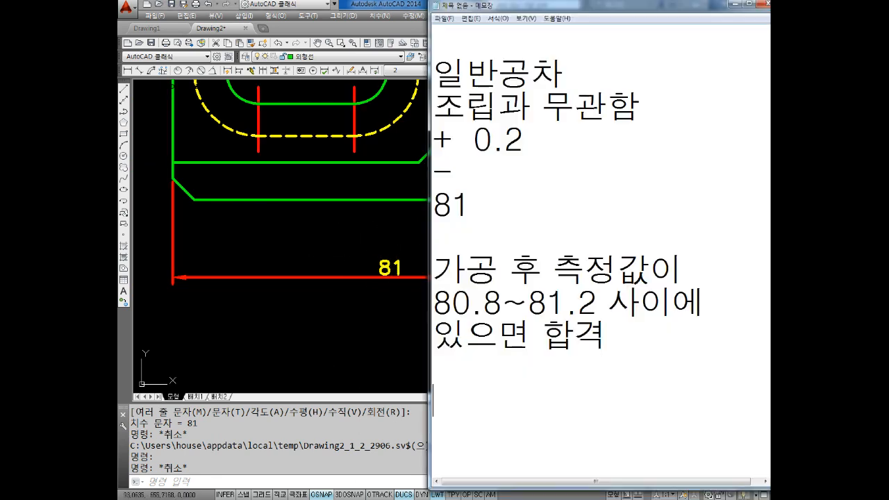
{"action": "key", "text": "BackSpace"}
{"action": "type", "text": "D 엔터"}
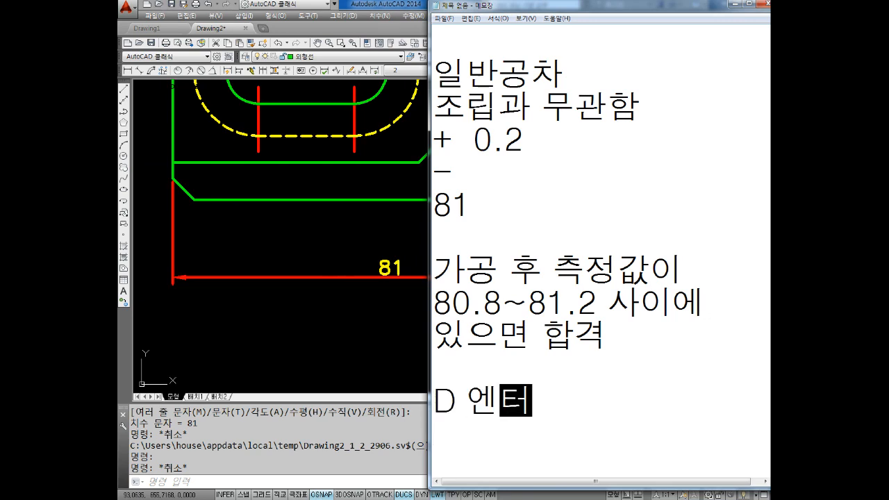
{"action": "key", "text": "Return"}
{"action": "key", "text": "Return"}
{"action": "key", "text": "Return"}
Switch to AutoCAD, open the Dimension Style Manager and move it clear of the width dimension
{"action": "left_click", "coordinate": [370, 335]}
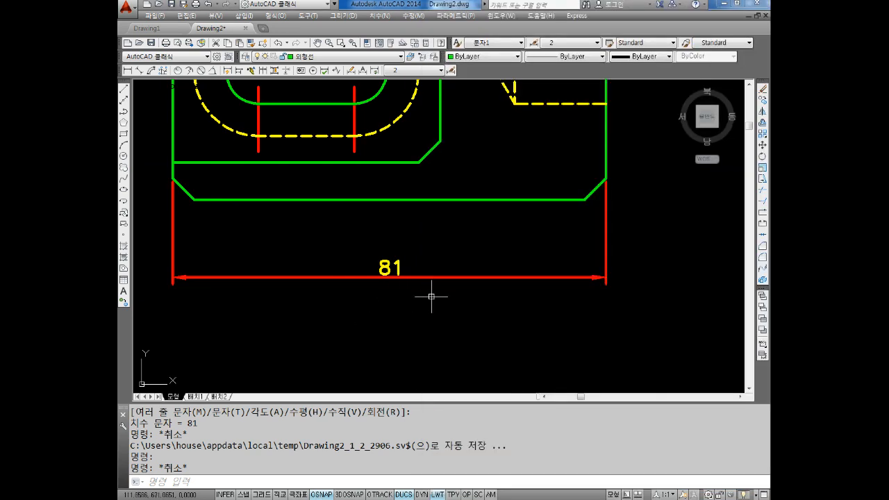
{"action": "middle_click_drag", "start_coordinate": [453, 291], "coordinate": [418, 319]}
{"action": "type", "text": "ㅇ"}
{"action": "key", "text": "BackSpace"}
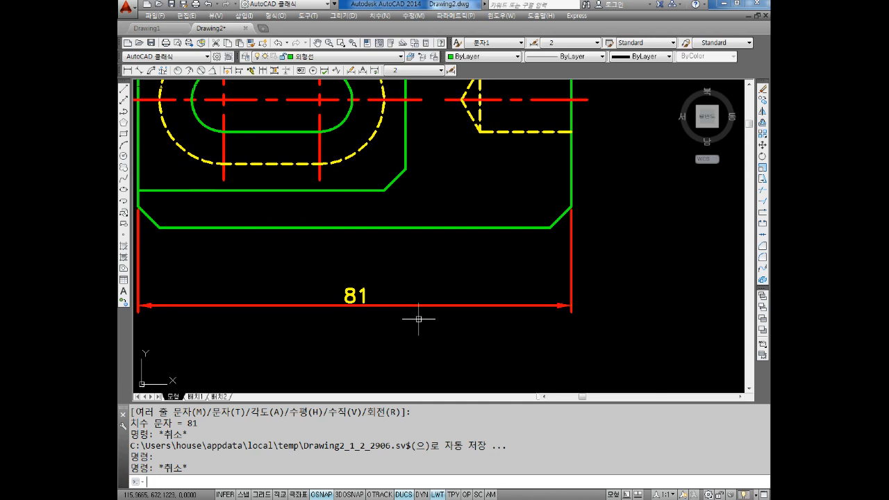
{"action": "type", "text": "D"}
{"action": "key", "text": "Return"}
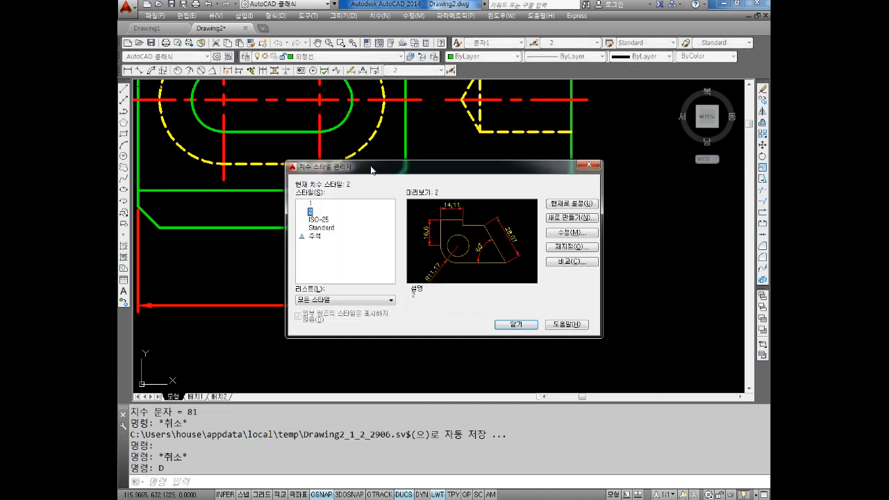
{"action": "left_click_drag", "start_coordinate": [371, 168], "coordinate": [312, 118]}
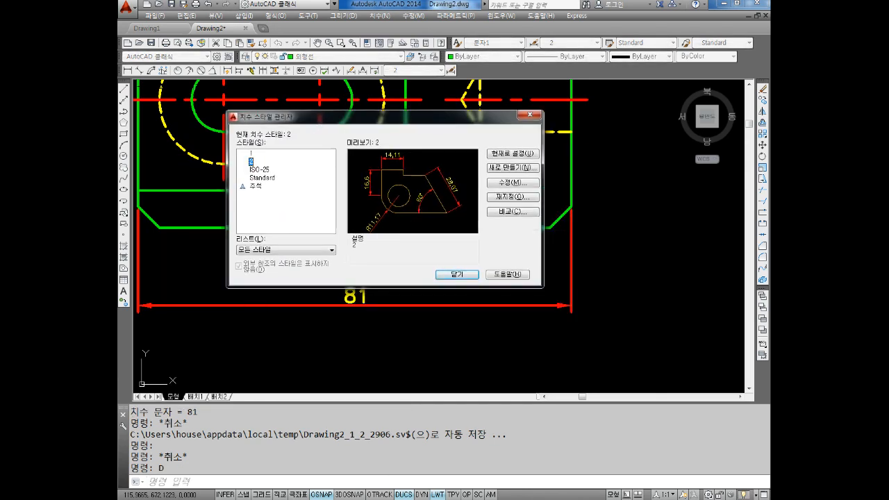
{"action": "key", "text": "alt+Tab"}
{"action": "key", "text": "alt+Tab"}
Create a new dimension style named 일반공차0.2 based on style 2 and continue to its settings
{"action": "left_click", "coordinate": [512, 168]}
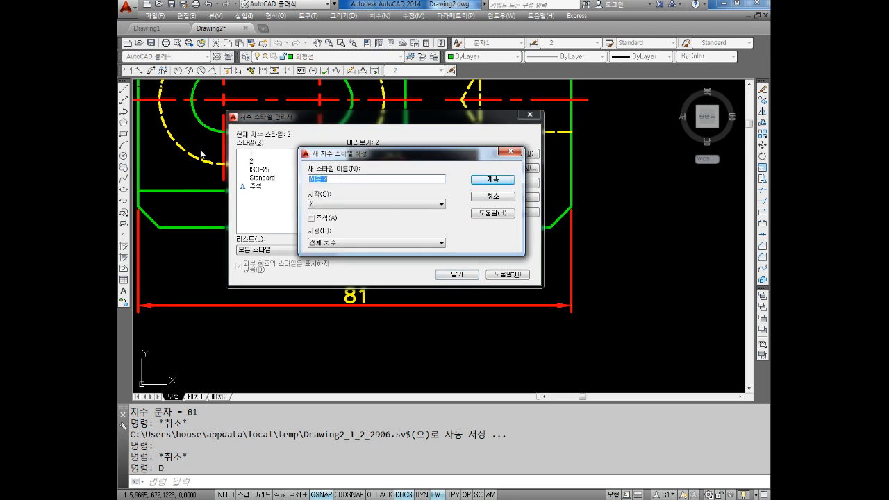
{"action": "type", "text": "DL"}
{"action": "type", "text": "일반"}
{"action": "type", "text": "공"}
{"action": "type", "text": "차0.02"}
{"action": "left_click", "coordinate": [338, 205]}
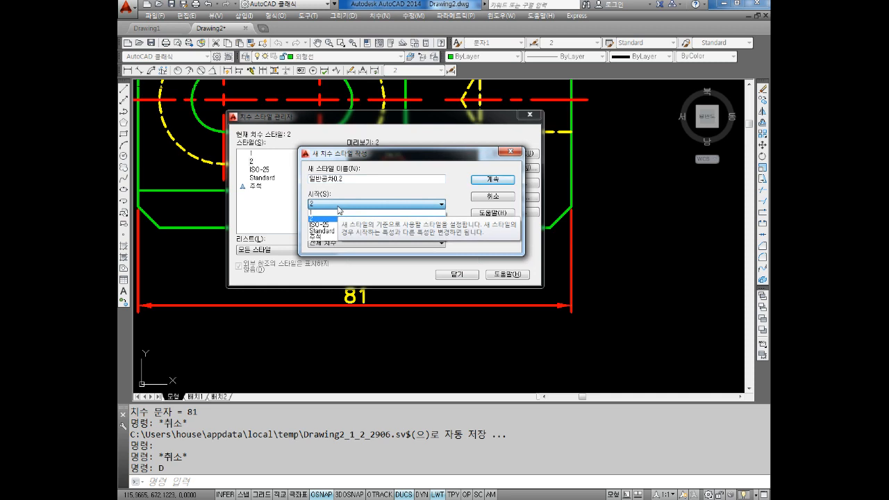
{"action": "left_click", "coordinate": [347, 208]}
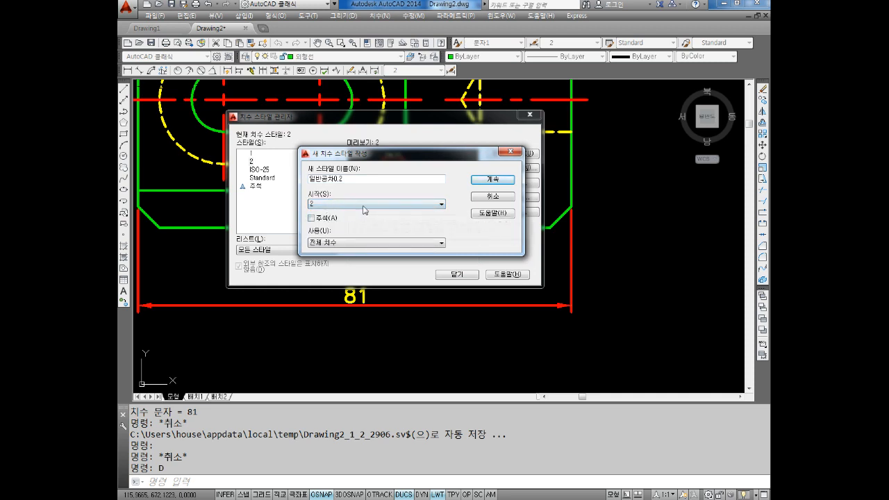
{"action": "left_click", "coordinate": [503, 184]}
Review the new style's line, arrowhead, text, fit, primary unit and alternate unit settings
{"action": "left_click_drag", "start_coordinate": [445, 102], "coordinate": [475, 96]}
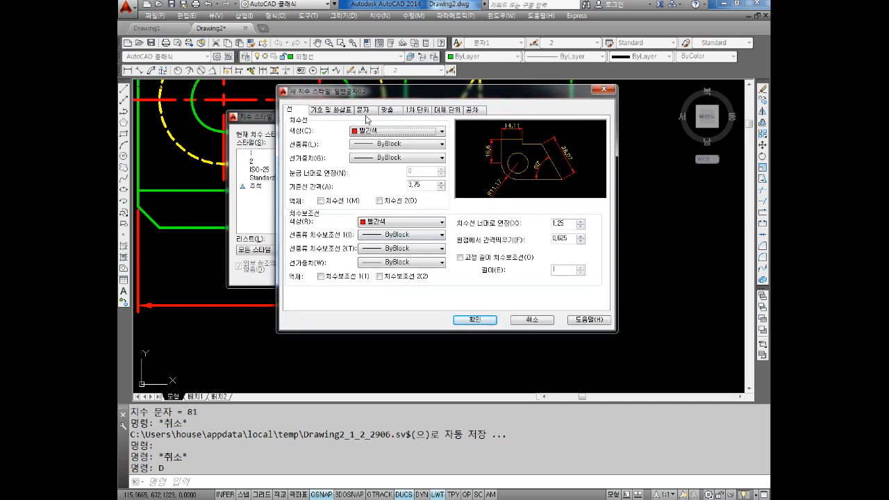
{"action": "left_click", "coordinate": [339, 111]}
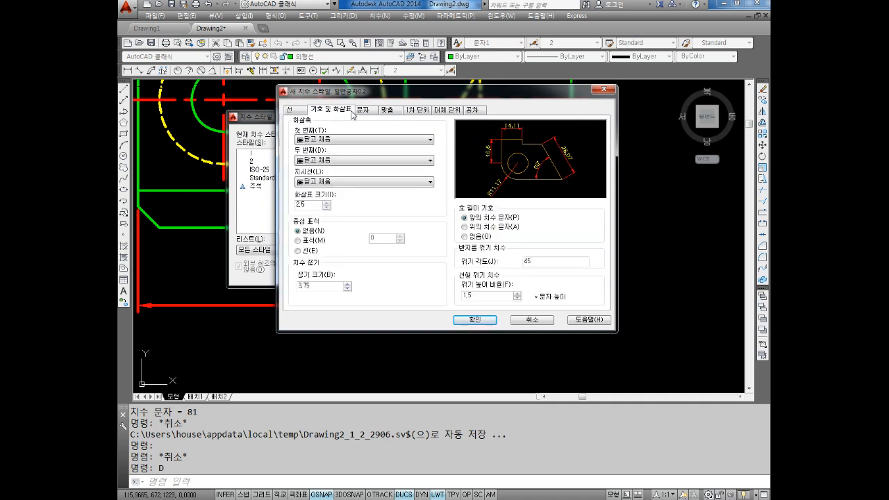
{"action": "left_click", "coordinate": [366, 112]}
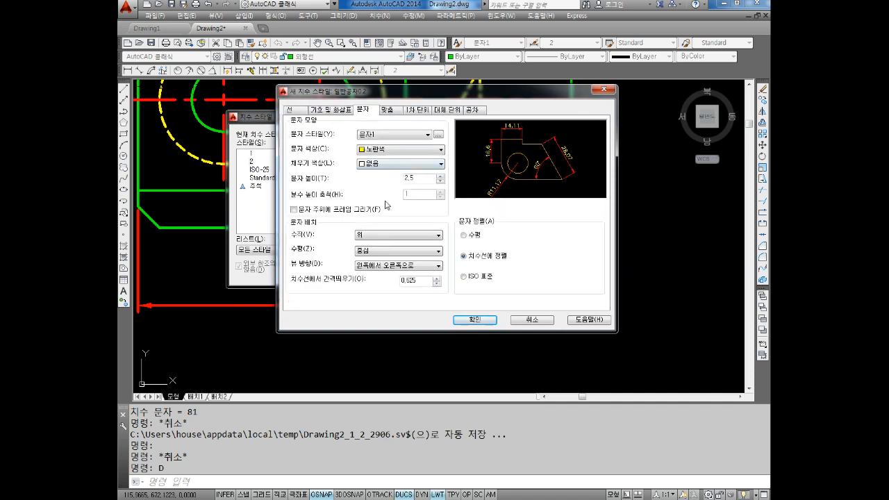
{"action": "left_click", "coordinate": [387, 109]}
{"action": "left_click", "coordinate": [415, 112]}
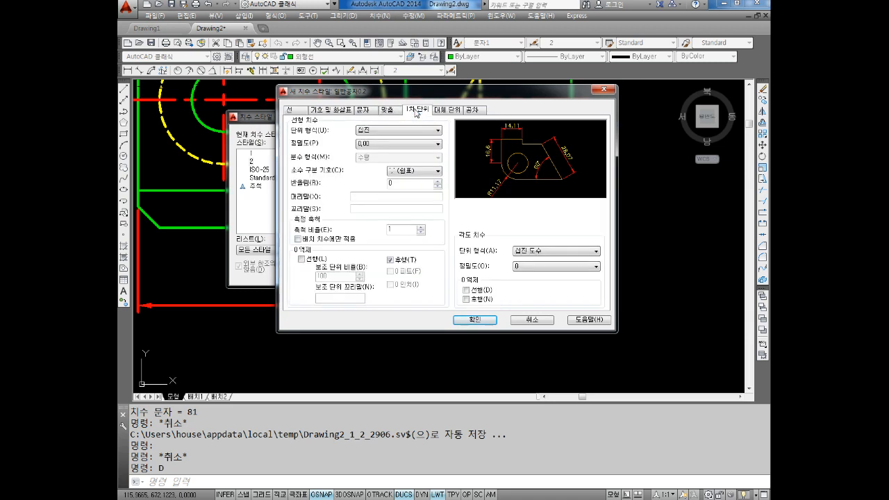
{"action": "left_click", "coordinate": [443, 110]}
Set the new style's tolerance method to 대칭 (symmetrical) with an upper value of 0.2, and save the style
{"action": "left_click", "coordinate": [471, 111]}
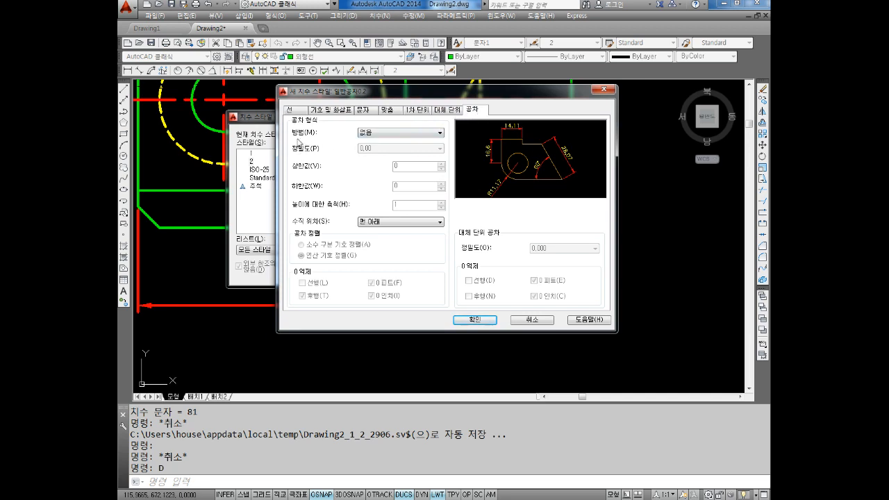
{"action": "left_click", "coordinate": [381, 133]}
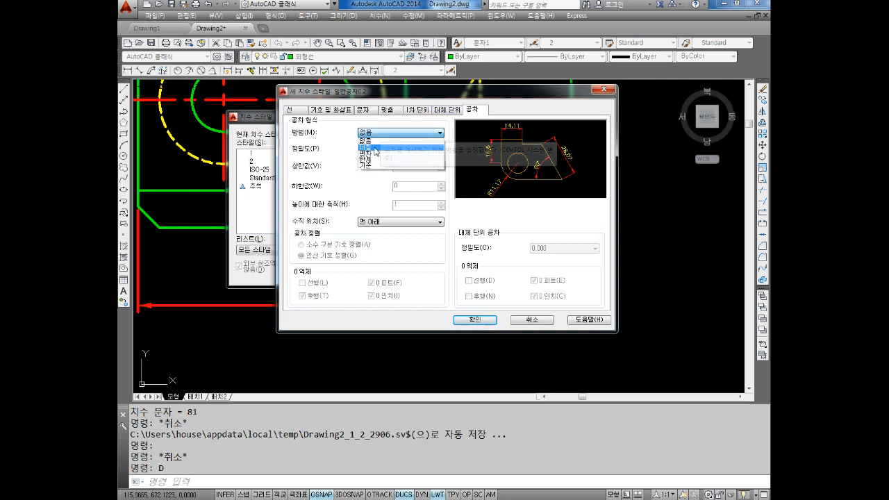
{"action": "left_click", "coordinate": [368, 146]}
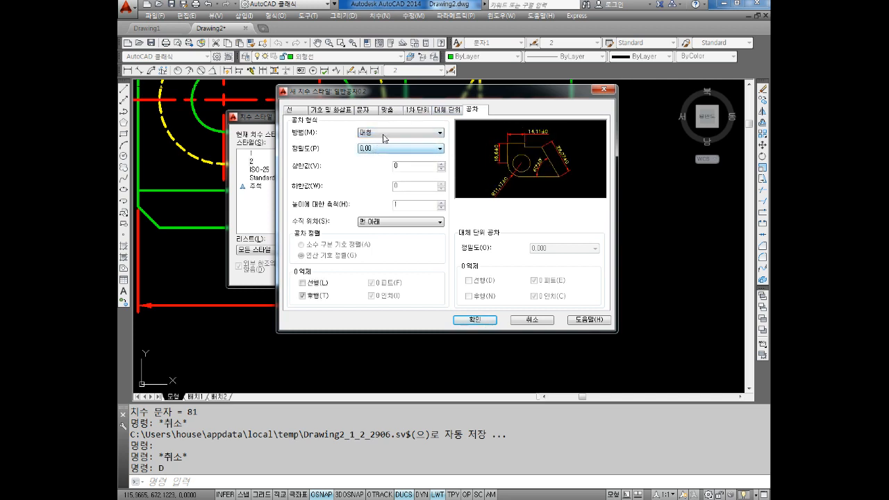
{"action": "left_click", "coordinate": [382, 151]}
{"action": "left_click", "coordinate": [380, 151]}
{"action": "double_click", "coordinate": [415, 168]}
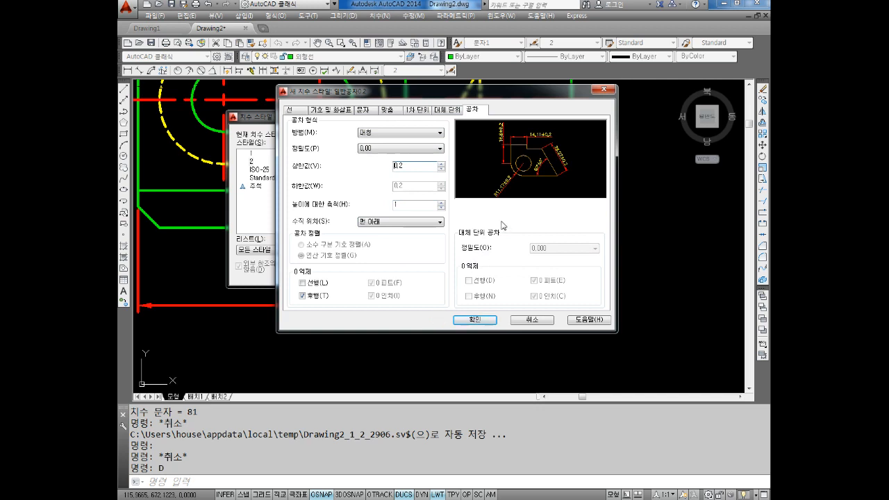
{"action": "left_click", "coordinate": [394, 137]}
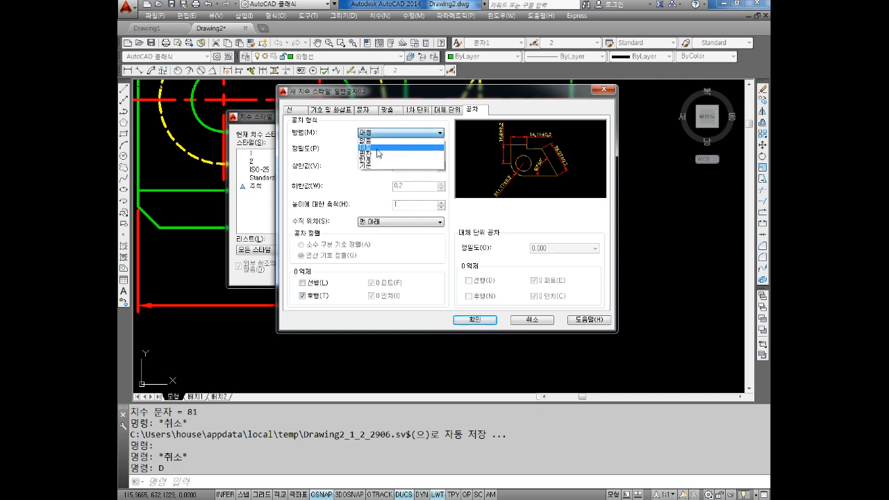
{"action": "left_click", "coordinate": [375, 149]}
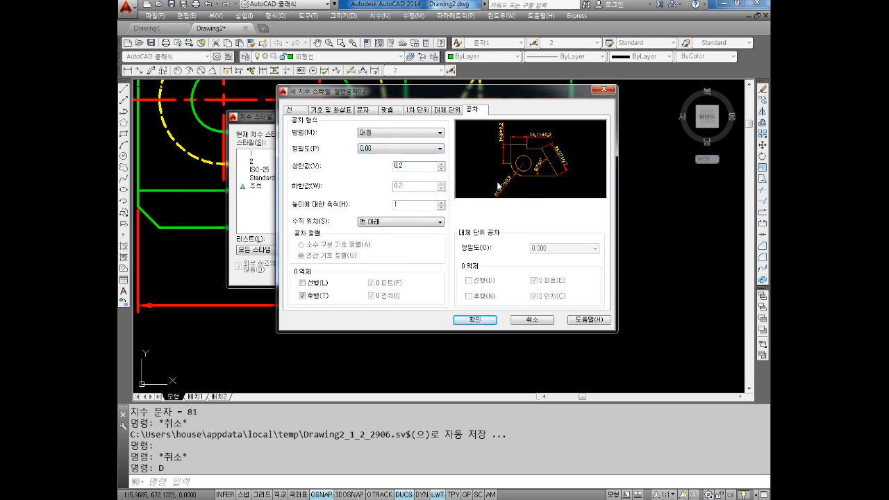
{"action": "left_click", "coordinate": [479, 320]}
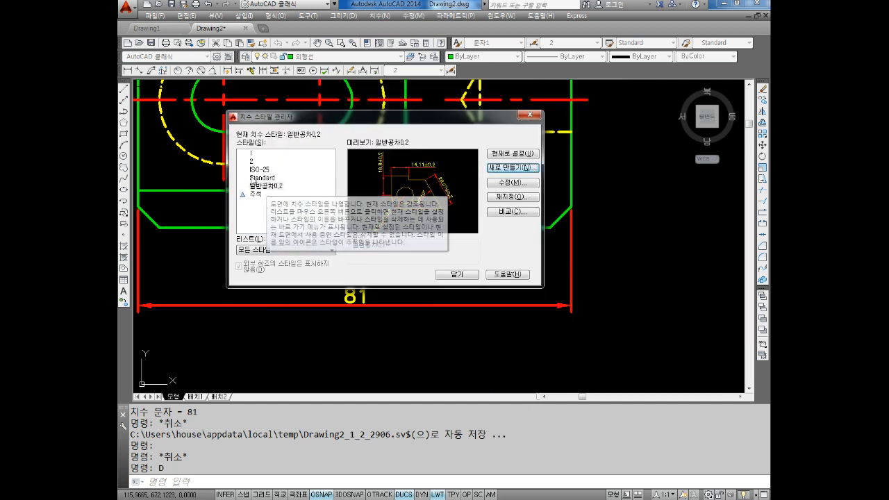
{"action": "left_click", "coordinate": [458, 275]}
Delete the existing width dimension below the block's top view
{"action": "scroll", "coordinate": [461, 274], "scroll_direction": "down", "scroll_amount": 3}
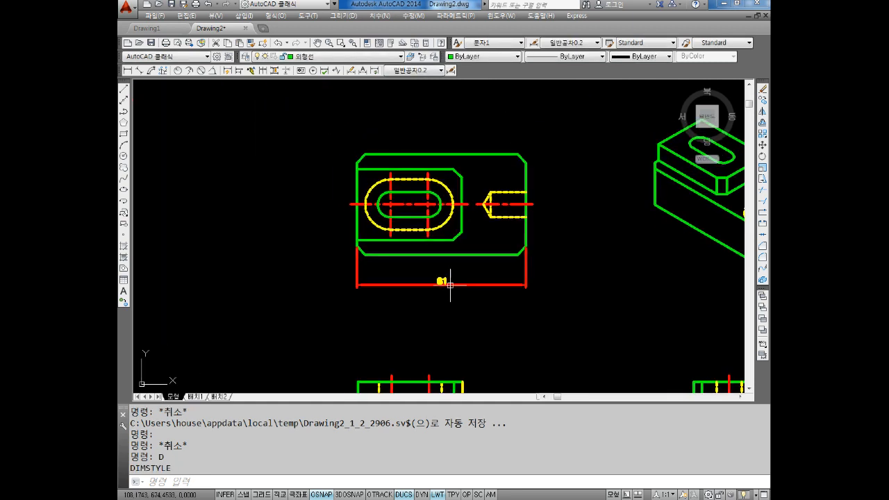
{"action": "scroll", "coordinate": [449, 282], "scroll_direction": "up", "scroll_amount": 1}
{"action": "left_click", "coordinate": [471, 267]}
{"action": "left_click", "coordinate": [373, 317]}
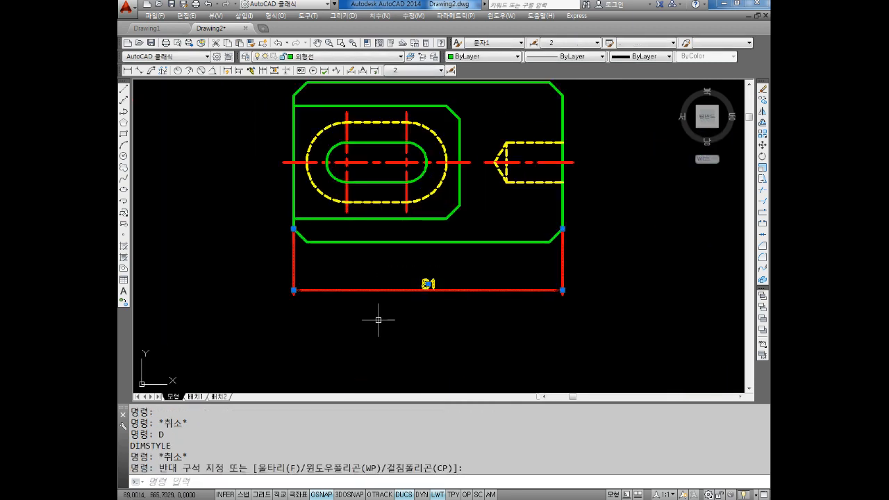
{"action": "key", "text": "Delete"}
{"action": "key", "text": "Escape"}
{"action": "key", "text": "Escape"}
{"action": "key", "text": "Escape"}
{"action": "key", "text": "Escape"}
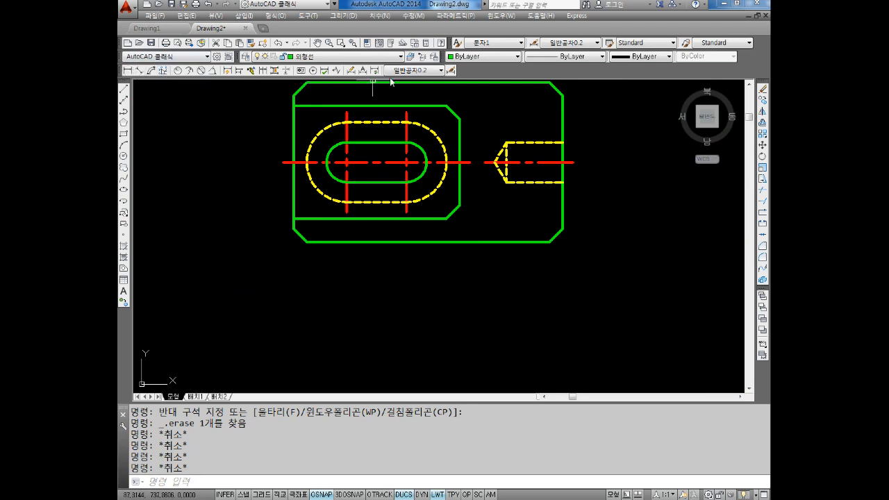
Make 일반공차0.2 the current dimension style
{"action": "left_click", "coordinate": [412, 71]}
{"action": "left_click", "coordinate": [410, 117]}
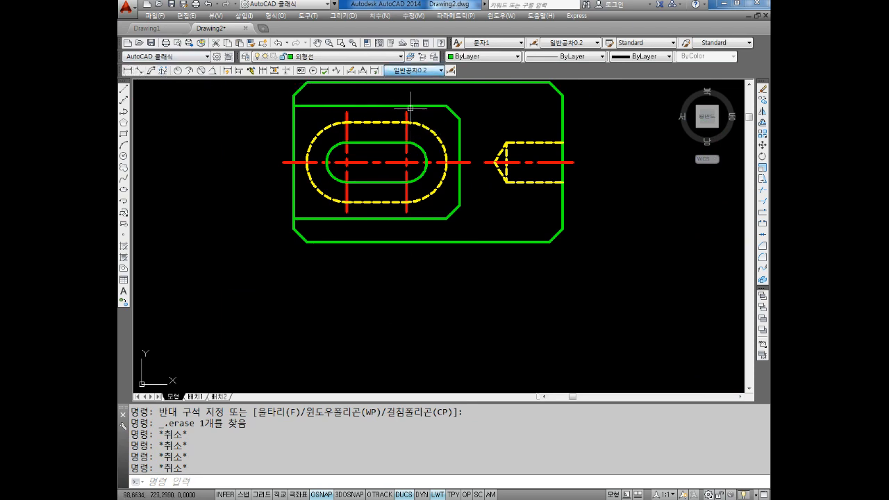
{"action": "left_click", "coordinate": [416, 72]}
{"action": "left_click", "coordinate": [414, 117]}
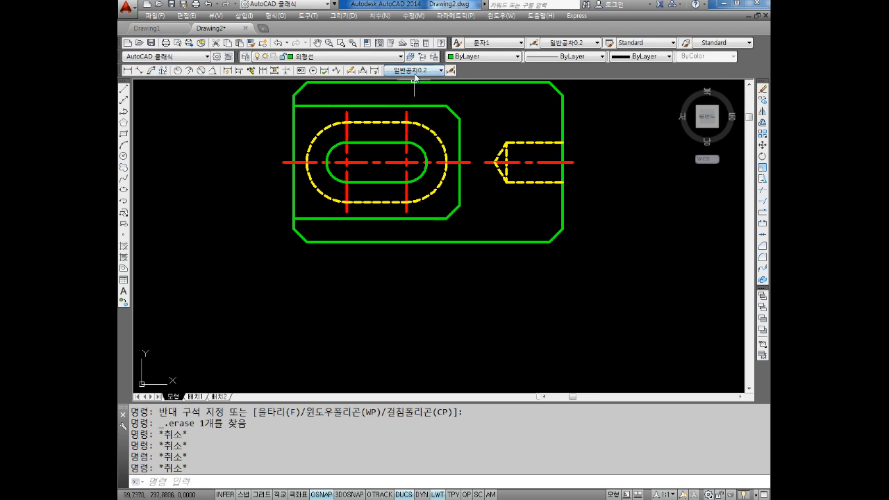
{"action": "left_click", "coordinate": [408, 71]}
{"action": "scroll", "coordinate": [401, 87], "scroll_direction": "down", "scroll_amount": 1}
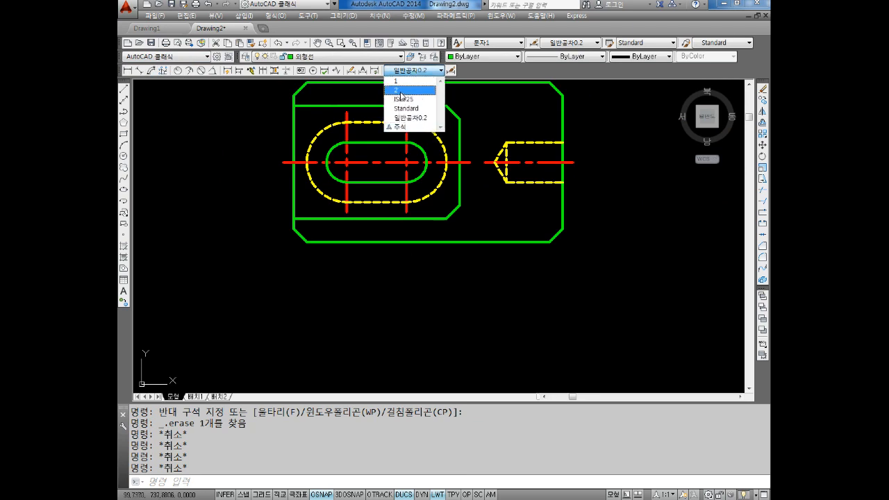
{"action": "left_click", "coordinate": [403, 81]}
{"action": "left_click", "coordinate": [405, 71]}
{"action": "left_click", "coordinate": [415, 117]}
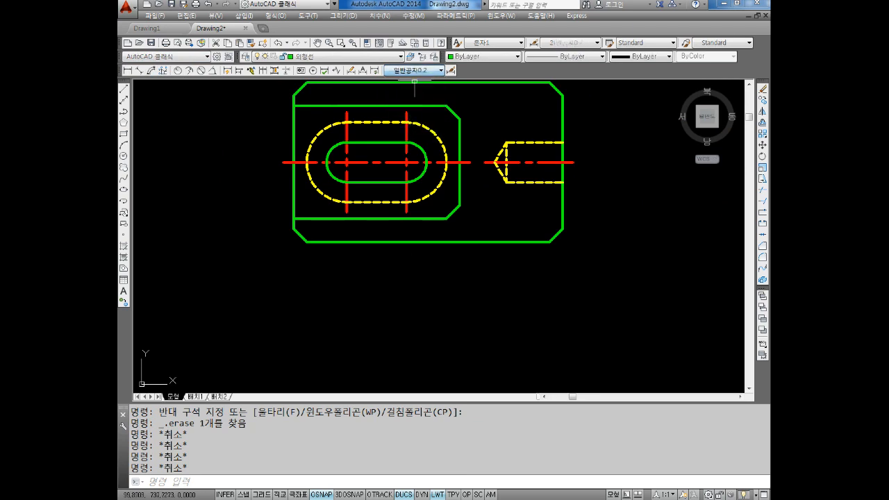
{"action": "left_click", "coordinate": [416, 72]}
{"action": "left_click", "coordinate": [418, 118]}
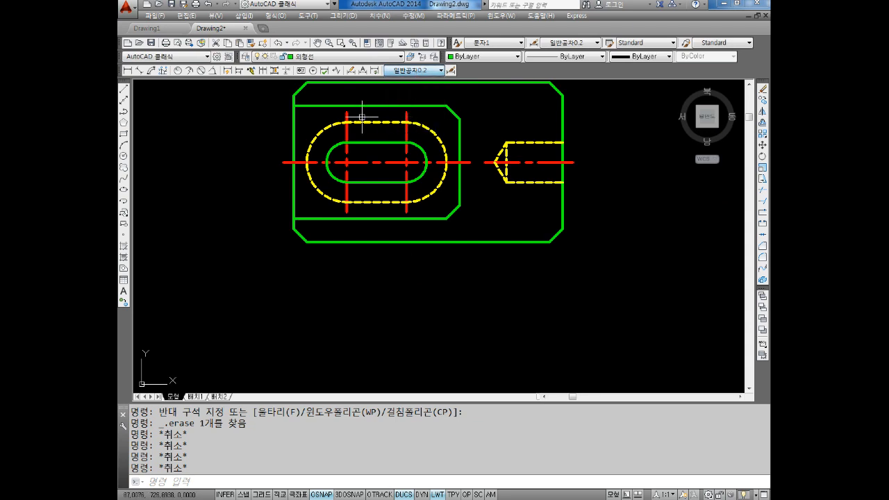
Add a linear dimension for the block's overall width below its lower edge, using the 일반공차0.2 style
{"action": "left_click", "coordinate": [128, 72]}
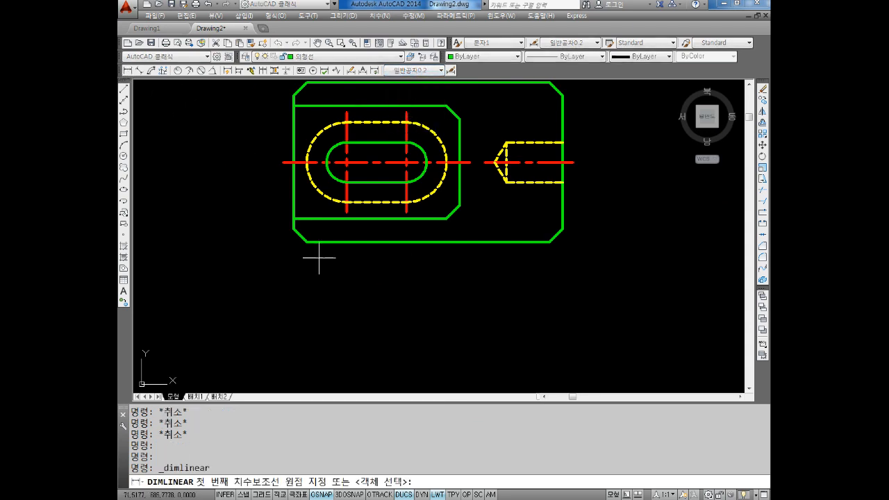
{"action": "left_click", "coordinate": [295, 230]}
{"action": "left_click", "coordinate": [564, 231]}
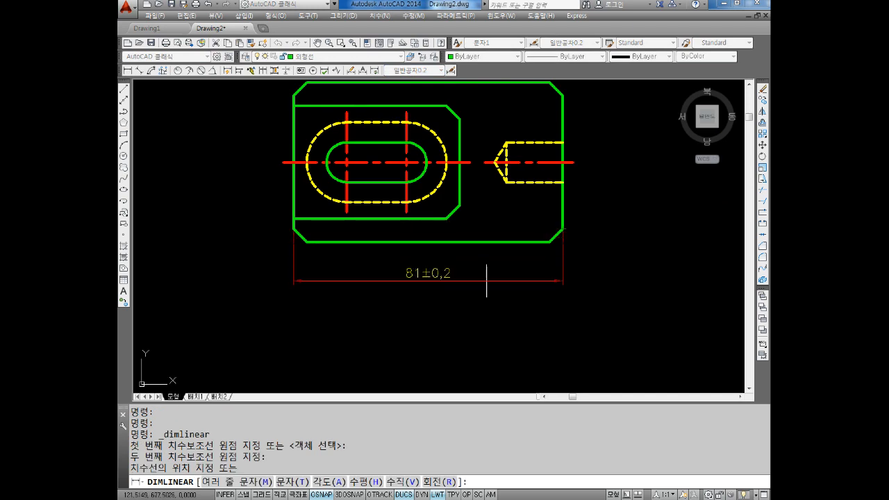
{"action": "left_click", "coordinate": [411, 278]}
{"action": "key", "text": "Escape"}
{"action": "scroll", "coordinate": [416, 278], "scroll_direction": "up", "scroll_amount": 4}
{"action": "scroll", "coordinate": [478, 289], "scroll_direction": "down", "scroll_amount": 3}
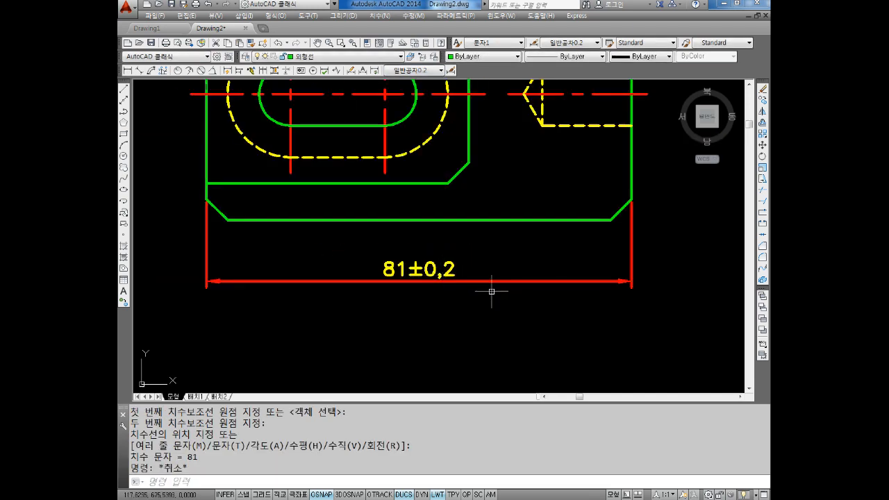
{"action": "key", "text": "Escape"}
{"action": "key", "text": "Escape"}
{"action": "key", "text": "Escape"}
{"action": "middle_click_drag", "start_coordinate": [466, 167], "coordinate": [468, 258]}
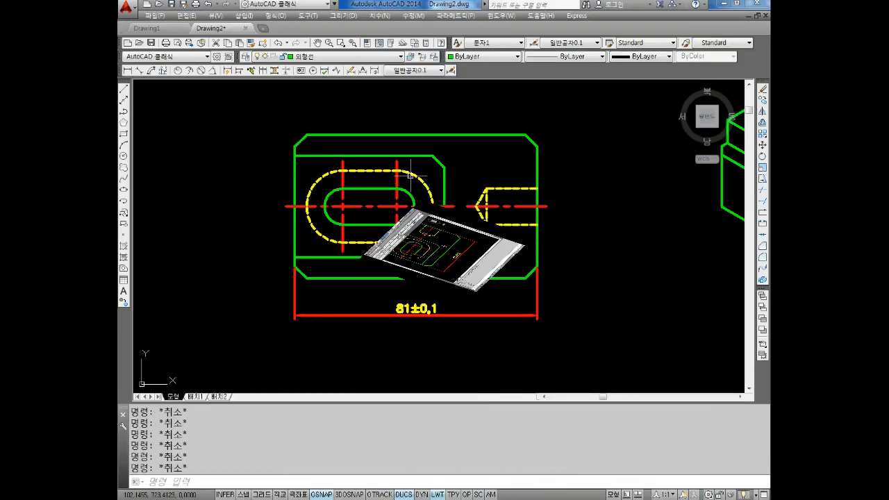
{"action": "middle_click_drag", "start_coordinate": [460, 211], "coordinate": [463, 200]}
{"action": "middle_click_drag", "start_coordinate": [490, 295], "coordinate": [486, 260]}
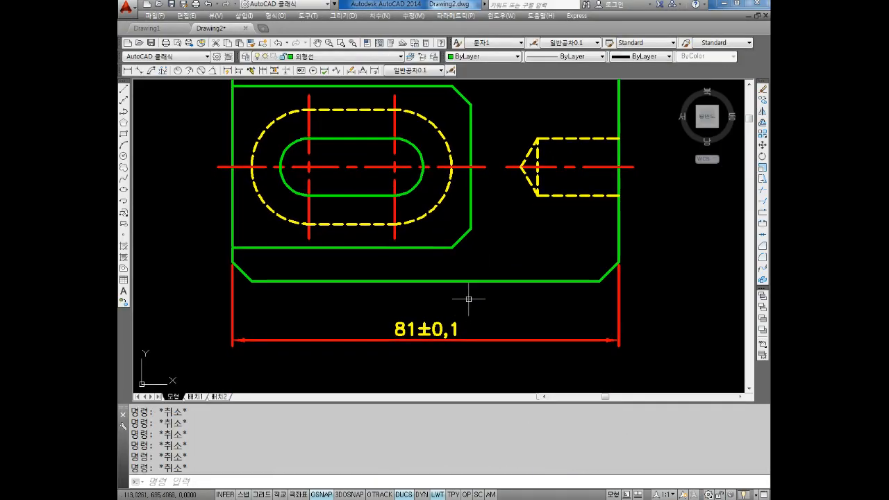
Add a vertical linear dimension for the height of the inner chamfered step in the top view, using the 일반공차0.1 style
{"action": "middle_click_drag", "start_coordinate": [432, 154], "coordinate": [452, 246]}
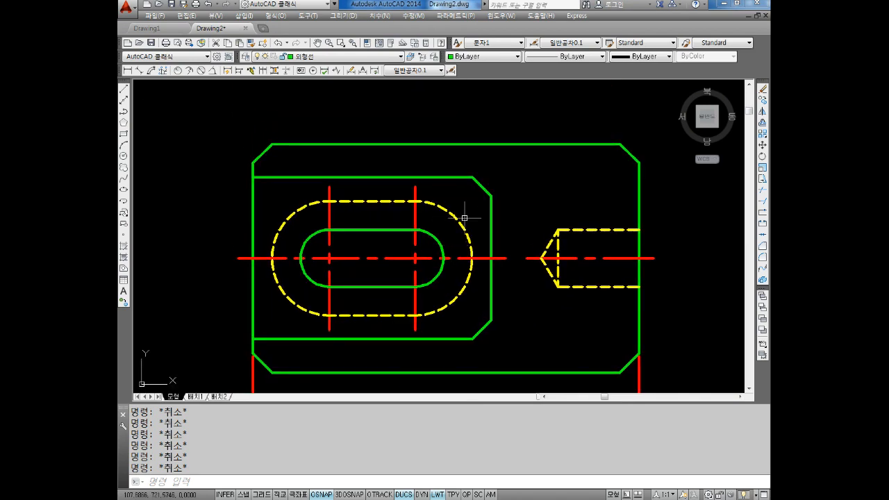
{"action": "middle_click_drag", "start_coordinate": [504, 221], "coordinate": [488, 183]}
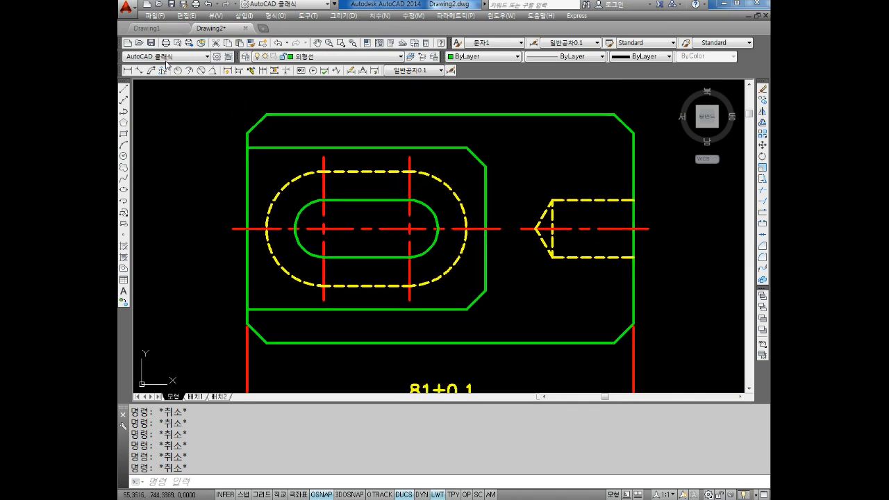
{"action": "left_click", "coordinate": [127, 70]}
{"action": "left_click", "coordinate": [464, 147]}
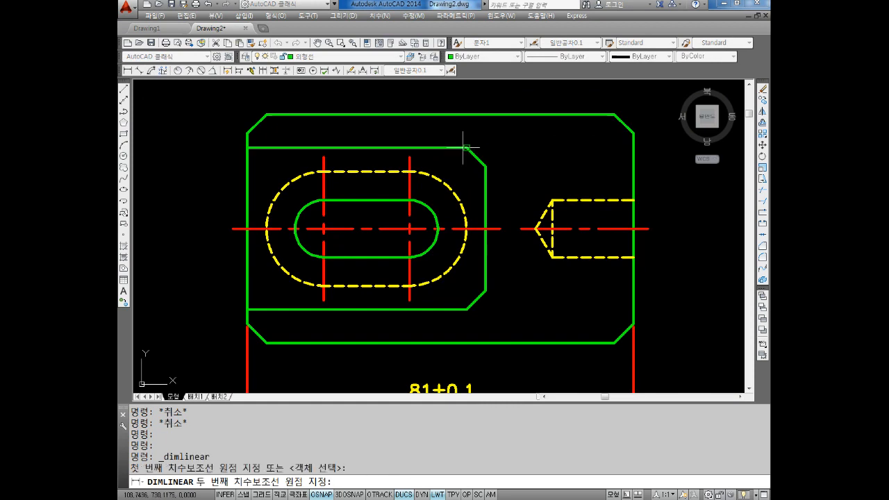
{"action": "left_click", "coordinate": [466, 310]}
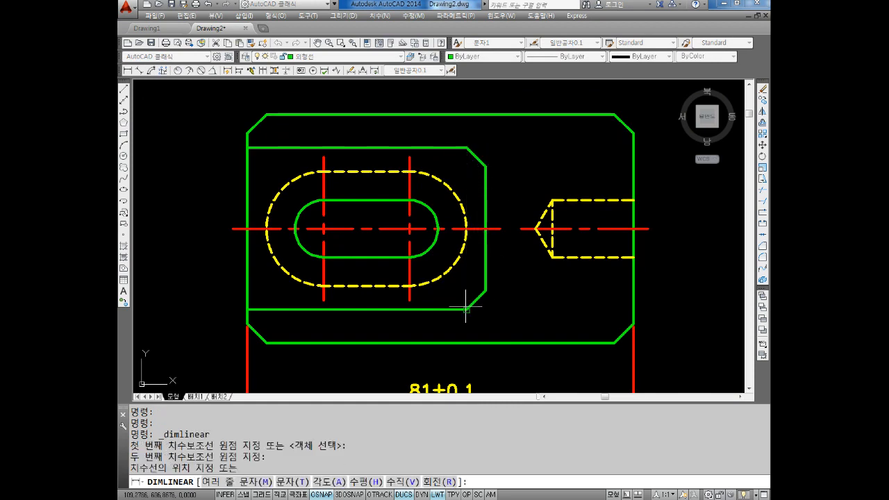
{"action": "left_click", "coordinate": [526, 278]}
{"action": "key", "text": "Escape"}
{"action": "key", "text": "Escape"}
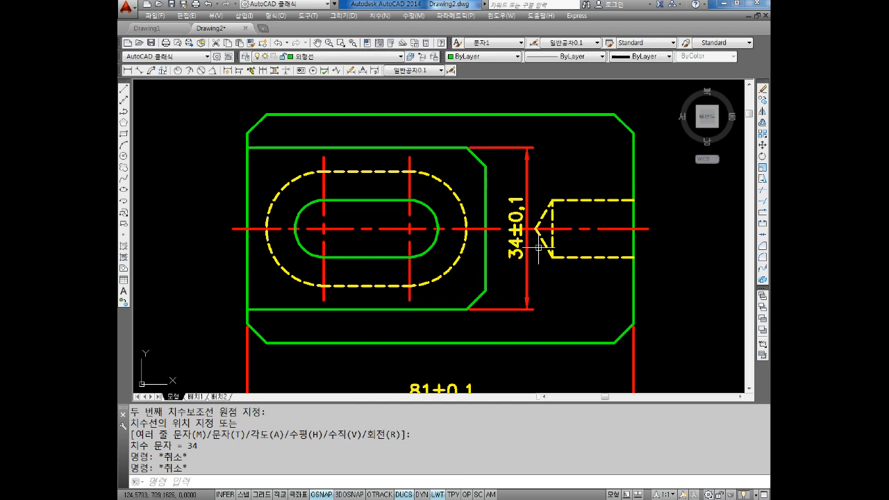
Switch to Notepad and add the tolerance value -0.05 below the D 엔터 line, separated by a blank line
{"action": "key", "text": "alt+Tab"}
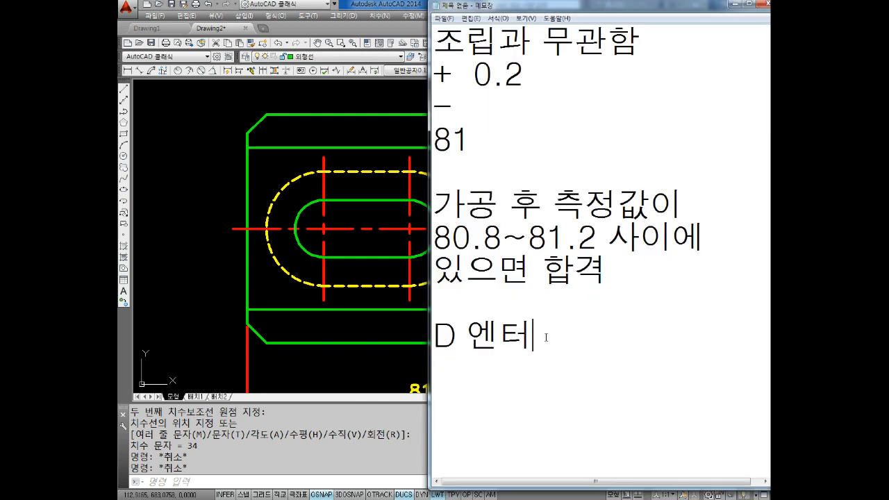
{"action": "key", "text": "Return"}
{"action": "key", "text": "Return"}
{"action": "type", "text": "-0.05"}
{"action": "key", "text": "Left"}
{"action": "key", "text": "Left"}
{"action": "key", "text": "Left"}
{"action": "key", "text": "Left"}
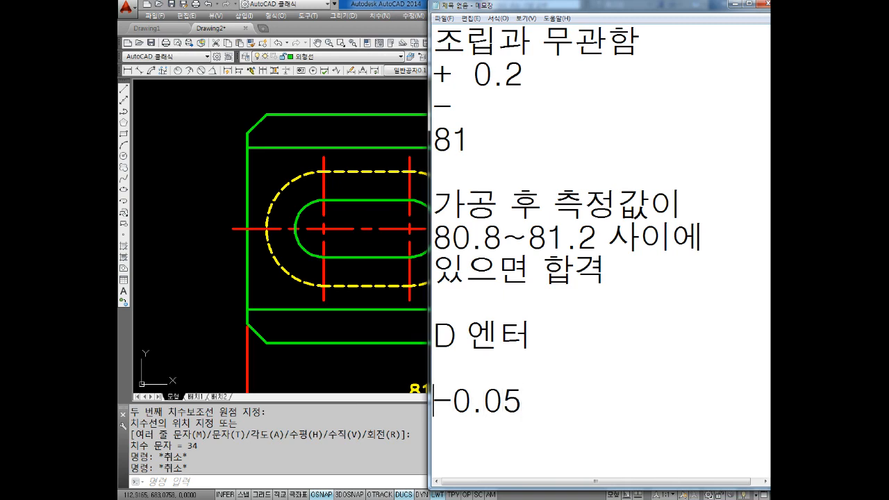
{"action": "left_click", "coordinate": [357, 243]}
{"action": "middle_click_drag", "start_coordinate": [415, 240], "coordinate": [347, 237]}
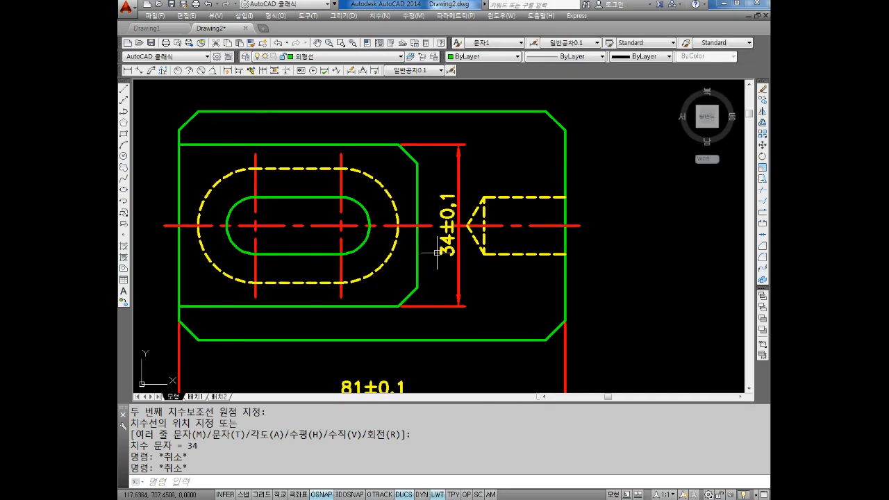
In Notepad, note the acceptable measurement range 33.95~34 below the -0.05 line
{"action": "key", "text": "alt+Tab"}
{"action": "key", "text": "End"}
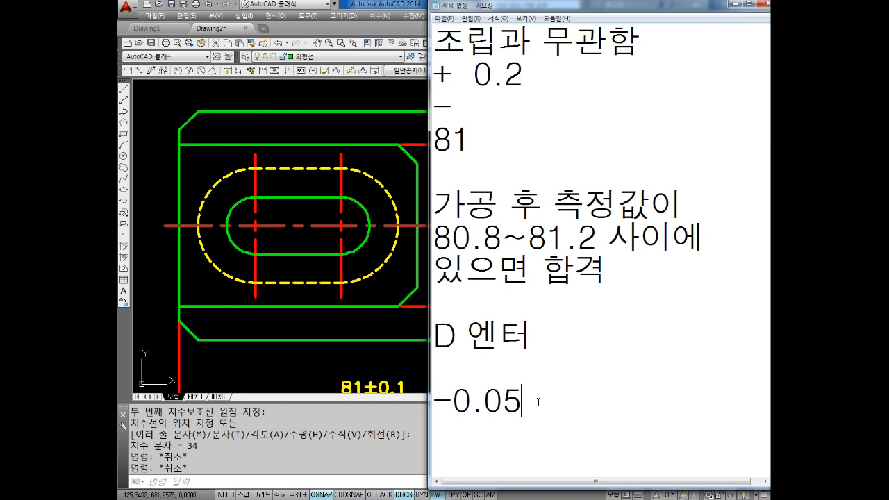
{"action": "key", "text": "Return"}
{"action": "key", "text": "Return"}
{"action": "key", "text": "Return"}
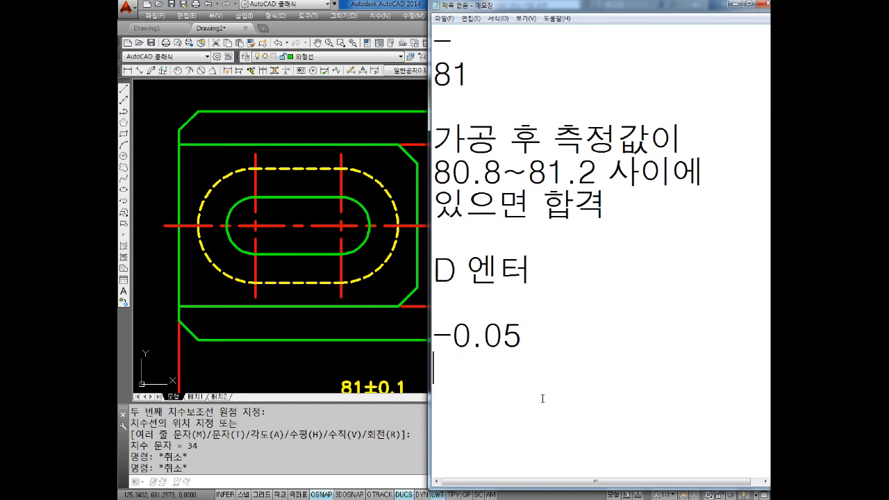
{"action": "type", "text": "33.9"}
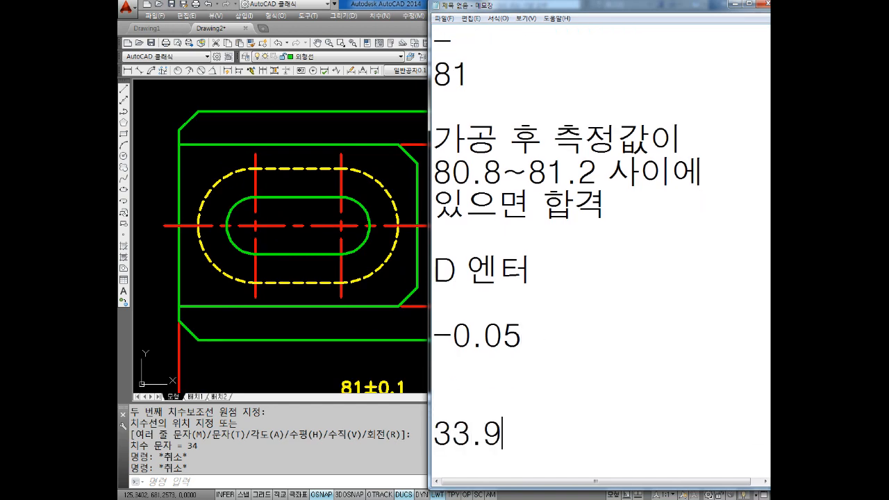
{"action": "type", "text": "5~34"}
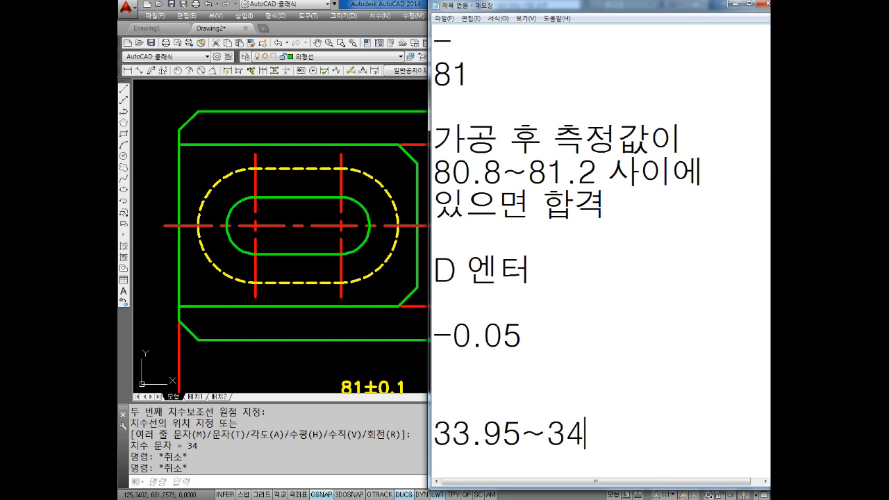
{"action": "key", "text": "Return"}
{"action": "key", "text": "Return"}
{"action": "key", "text": "Return"}
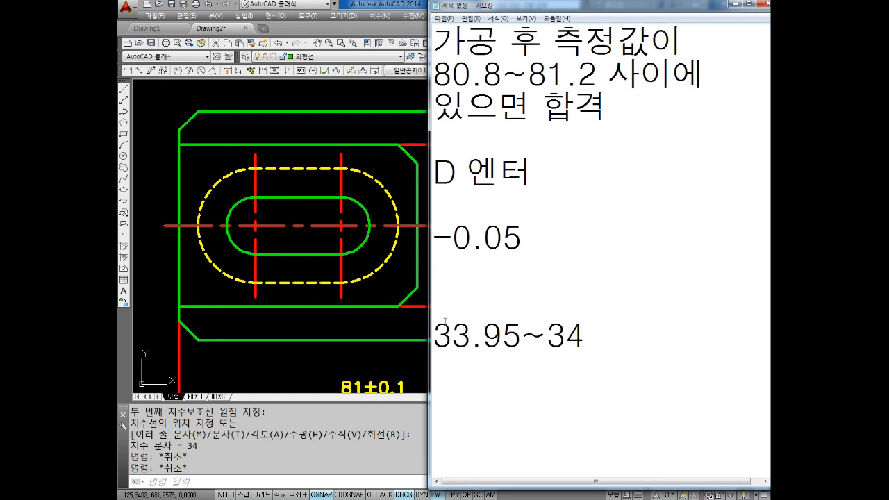
{"action": "middle_click_drag", "start_coordinate": [416, 213], "coordinate": [278, 211]}
{"action": "middle_click_drag", "start_coordinate": [301, 182], "coordinate": [354, 183]}
{"action": "left_click", "coordinate": [376, 499]}
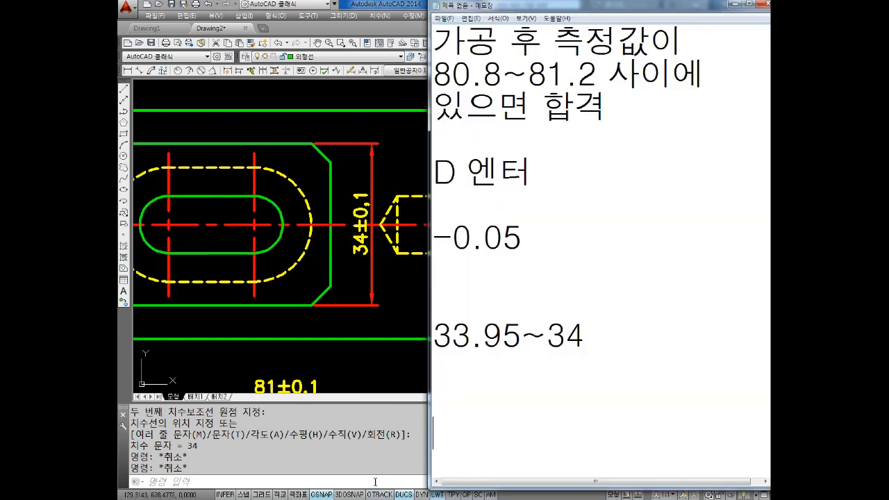
Close the gap between the -0.05 and 33.95~34 lines in the note and insert two blank lines above -0.05
{"action": "left_click", "coordinate": [475, 289]}
{"action": "key", "text": "BackSpace"}
{"action": "key", "text": "BackSpace"}
{"action": "key", "text": "Up"}
{"action": "key", "text": "Up"}
{"action": "key", "text": "Return"}
{"action": "key", "text": "Return"}
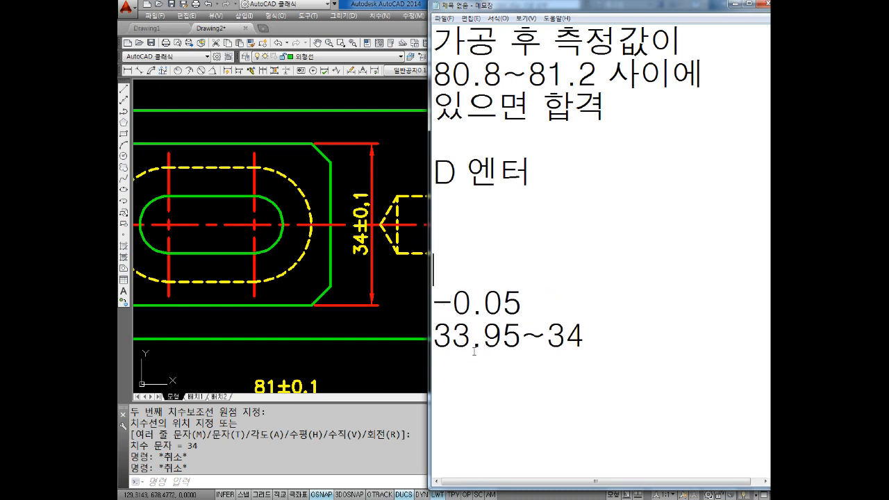
Switch to AutoCAD and create a new dimension style named -0.05 based on 일반공차0.1
{"action": "left_click", "coordinate": [392, 298]}
{"action": "key", "text": "Escape"}
{"action": "key", "text": "Escape"}
{"action": "type", "text": "D"}
{"action": "key", "text": "Return"}
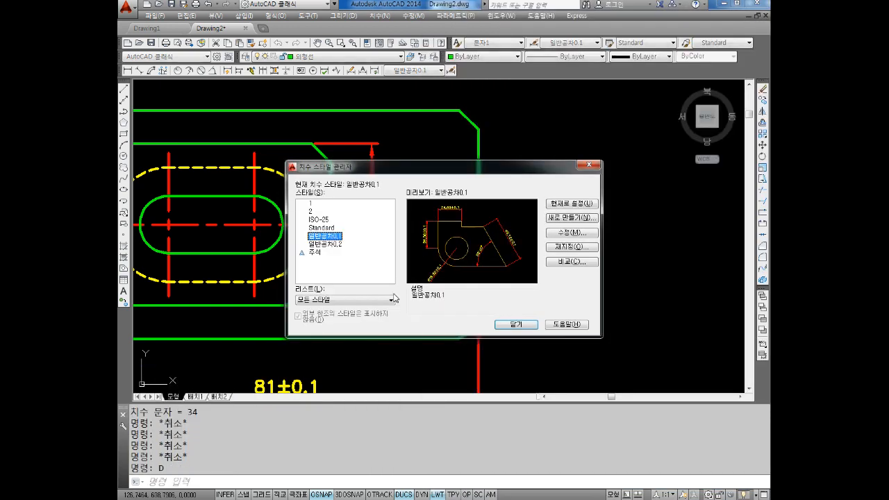
{"action": "left_click", "coordinate": [572, 218]}
{"action": "key", "text": "BackSpace"}
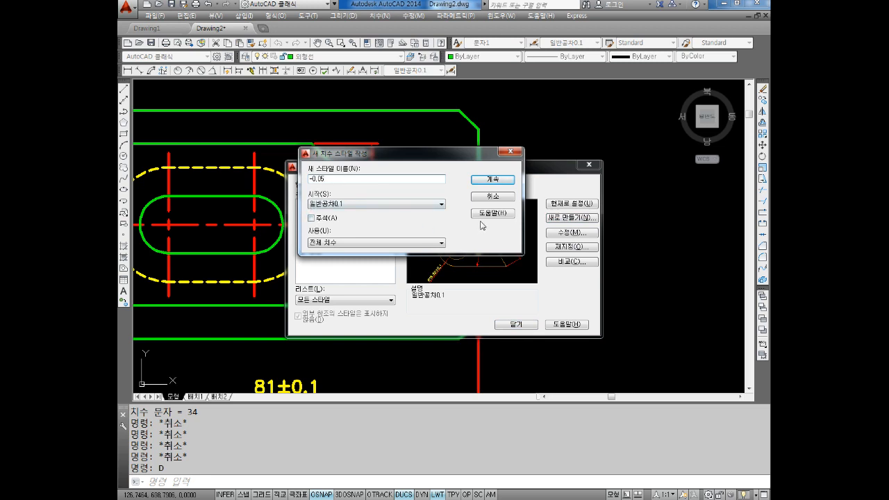
{"action": "left_click", "coordinate": [493, 182]}
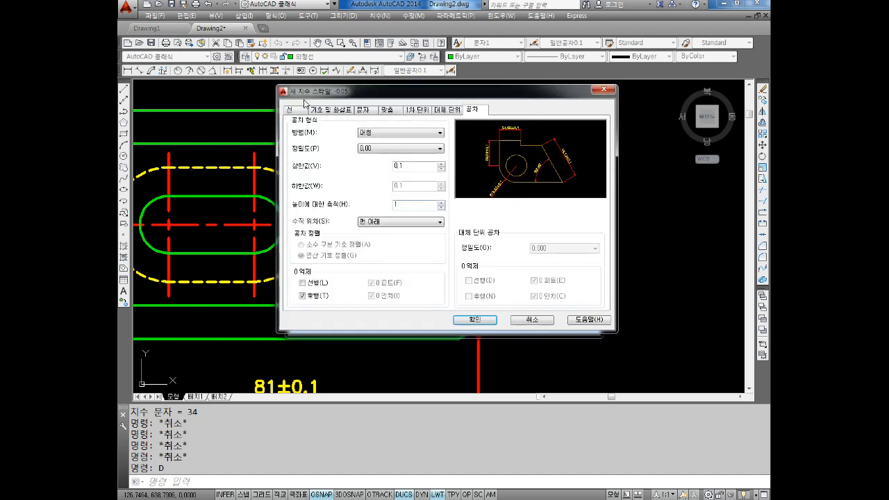
Review the new style's line, arrow, text, fit and unit settings through to its tolerance settings
{"action": "left_click", "coordinate": [293, 112]}
{"action": "left_click", "coordinate": [323, 111]}
{"action": "left_click", "coordinate": [362, 111]}
{"action": "left_click", "coordinate": [394, 112]}
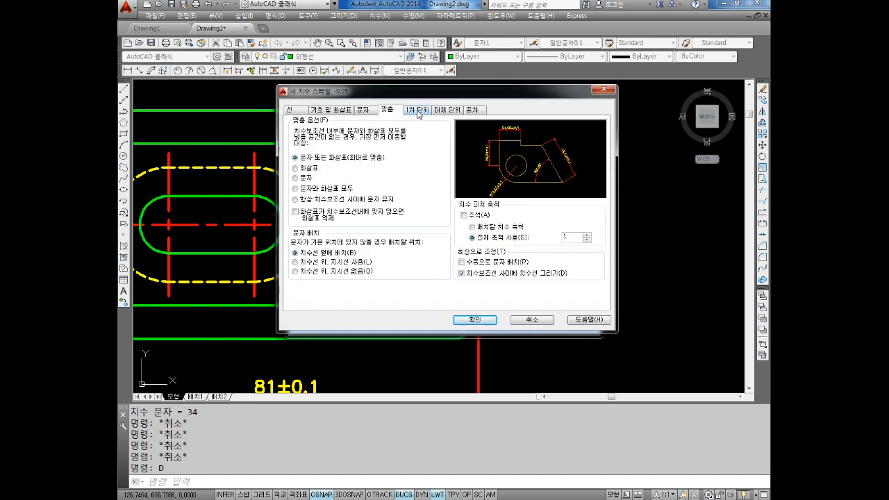
{"action": "left_click", "coordinate": [420, 112]}
{"action": "left_click", "coordinate": [450, 112]}
{"action": "left_click", "coordinate": [472, 111]}
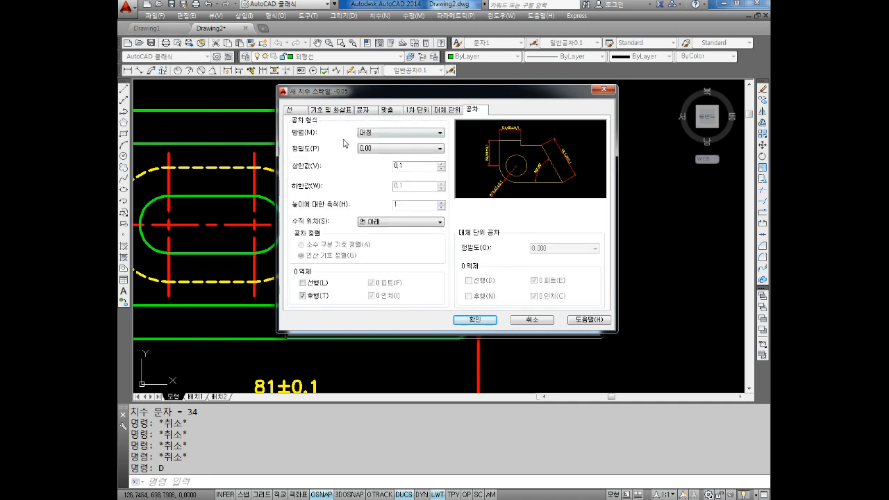
Set the new style's tolerance method to 편차 (deviation) with an upper value of 0 and a lower value of 0.05
{"action": "left_click", "coordinate": [366, 132]}
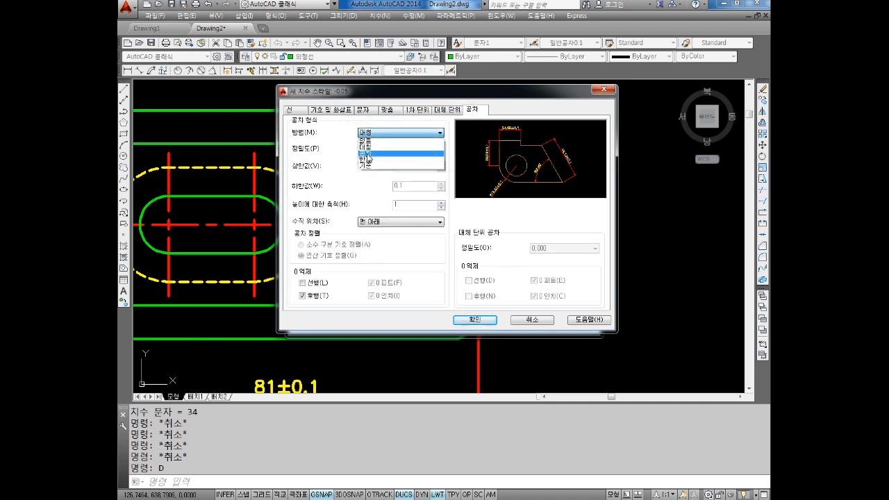
{"action": "left_click", "coordinate": [368, 154]}
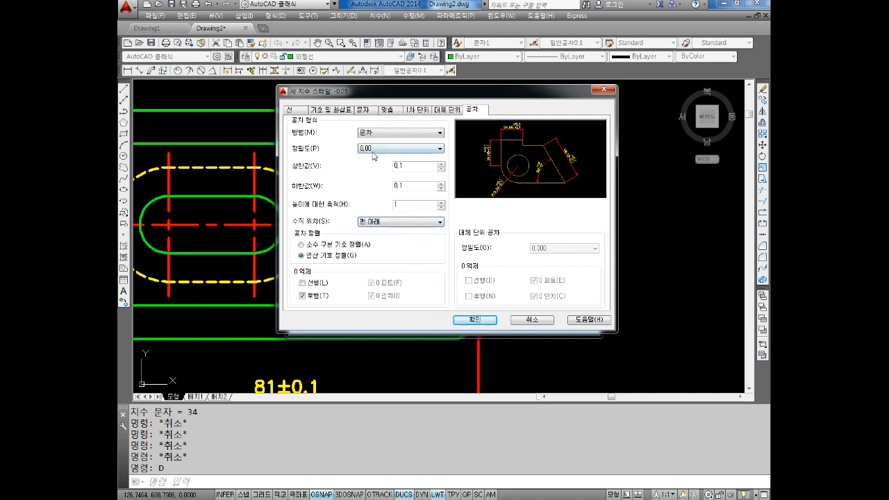
{"action": "double_click", "coordinate": [414, 166]}
{"action": "type", "text": "0"}
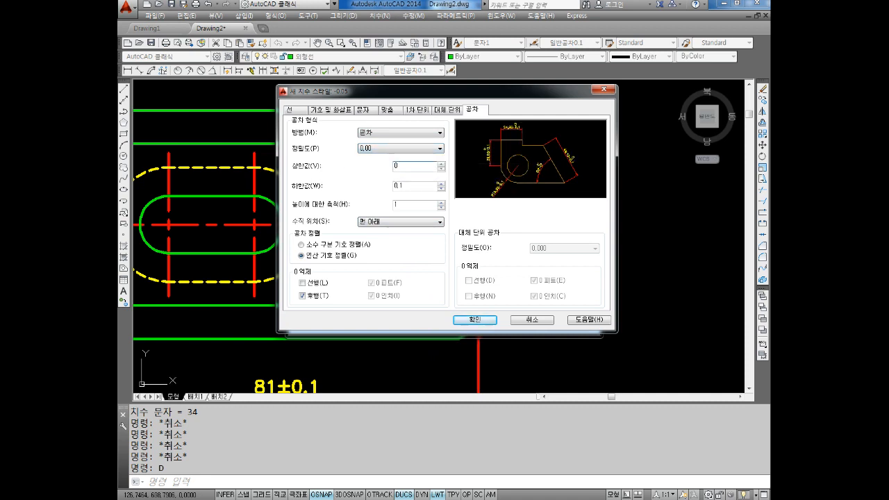
{"action": "double_click", "coordinate": [414, 186]}
{"action": "type", "text": "05"}
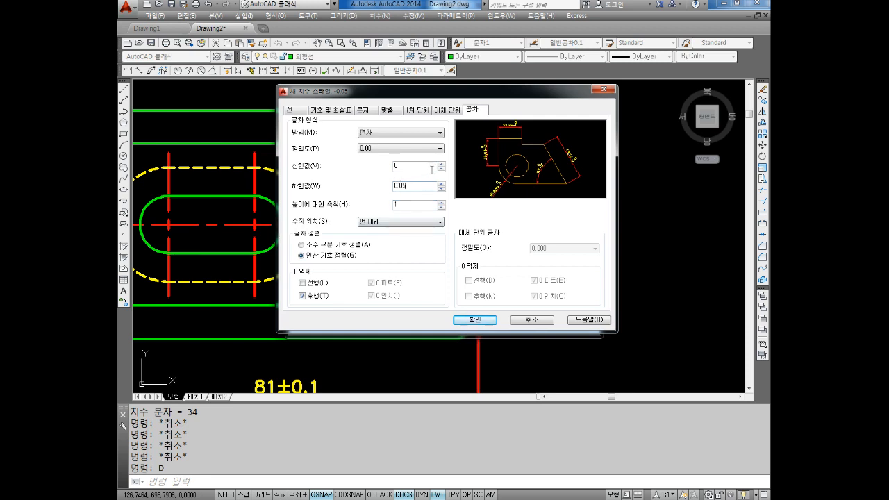
Set the tolerance text height scale to 0.5, save the -0.05 style and close the dimension style manager
{"action": "key", "text": "Tab"}
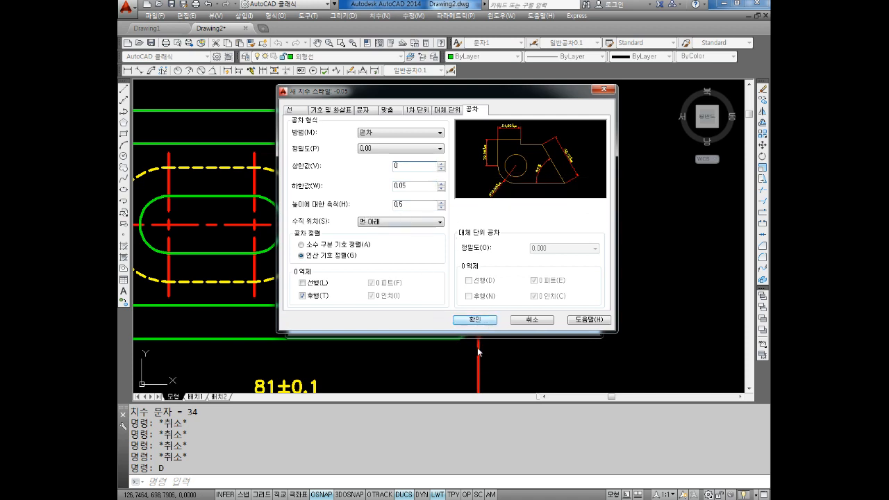
{"action": "left_click", "coordinate": [476, 320]}
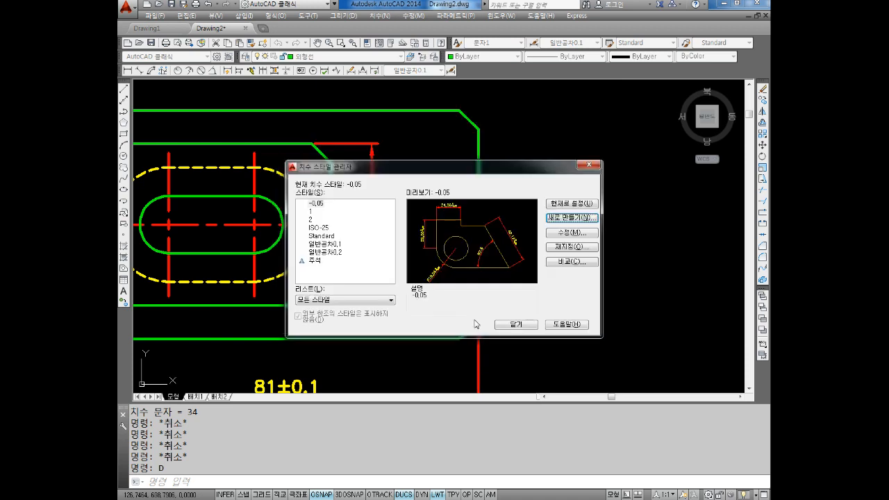
{"action": "left_click", "coordinate": [515, 325]}
Delete the existing 34±0.1 height dimension beside the inner chamfered step
{"action": "middle_click_drag", "start_coordinate": [414, 263], "coordinate": [463, 261]}
{"action": "key", "text": "Escape"}
{"action": "key", "text": "Escape"}
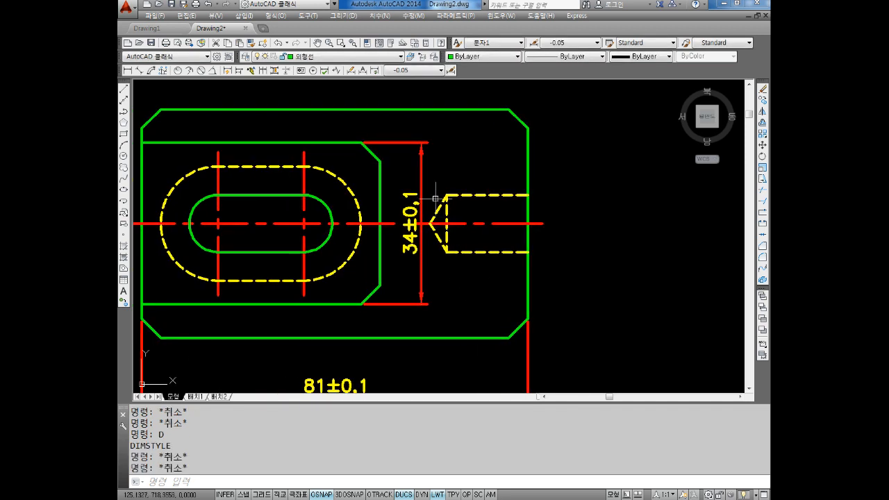
{"action": "left_click", "coordinate": [422, 177]}
{"action": "key", "text": "Delete"}
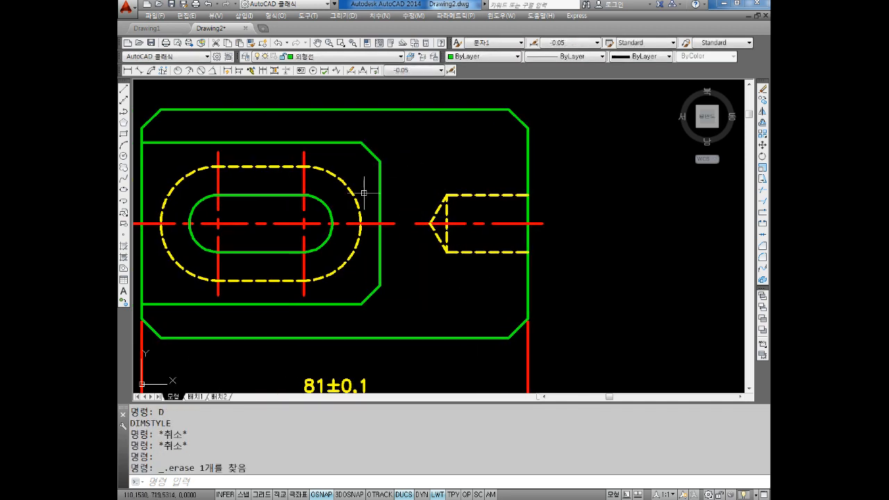
{"action": "key", "text": "Escape"}
{"action": "middle_click_drag", "start_coordinate": [384, 245], "coordinate": [397, 238]}
{"action": "key", "text": "Escape"}
{"action": "key", "text": "Escape"}
Make -0.05 the current dimension style and add a vertical linear dimension for the inner chamfered step's height
{"action": "left_click", "coordinate": [408, 71]}
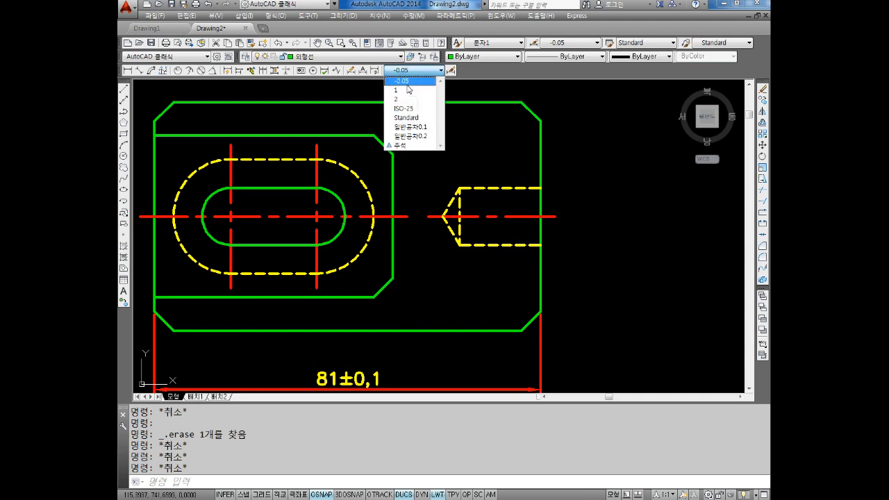
{"action": "left_click", "coordinate": [408, 82]}
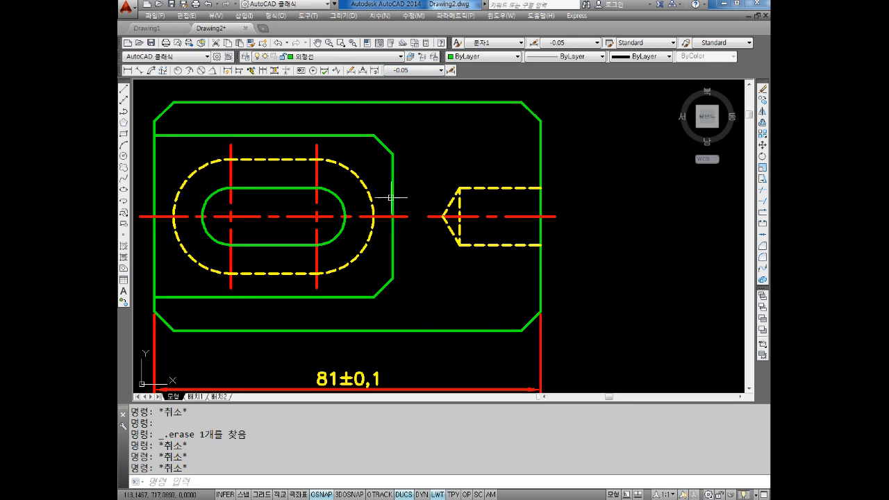
{"action": "middle_click_drag", "start_coordinate": [391, 197], "coordinate": [407, 193]}
{"action": "left_click", "coordinate": [127, 70]}
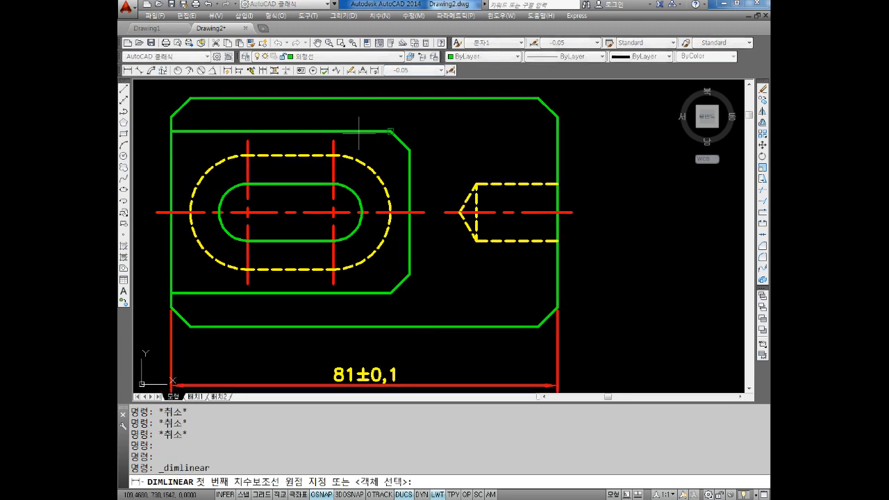
{"action": "left_click", "coordinate": [392, 132]}
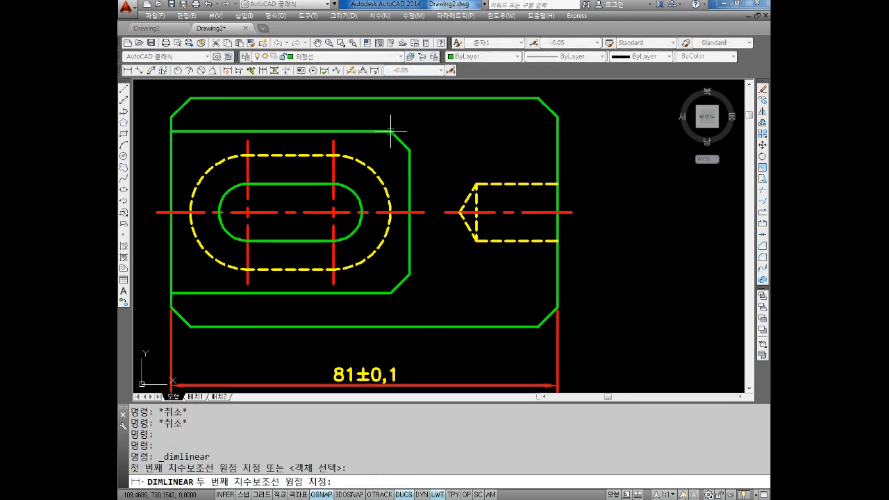
{"action": "left_click", "coordinate": [391, 295]}
{"action": "left_click", "coordinate": [444, 245]}
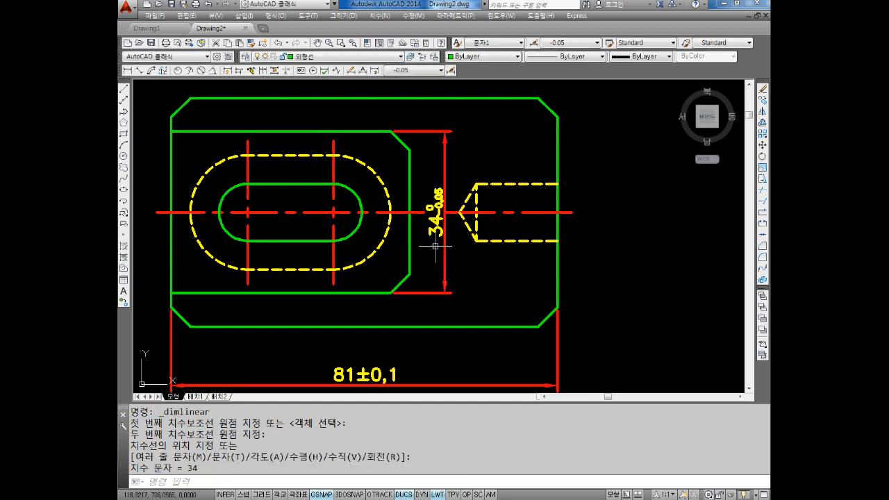
{"action": "key", "text": "Escape"}
{"action": "scroll", "coordinate": [435, 236], "scroll_direction": "up", "scroll_amount": 4}
{"action": "scroll", "coordinate": [452, 194], "scroll_direction": "up", "scroll_amount": 2}
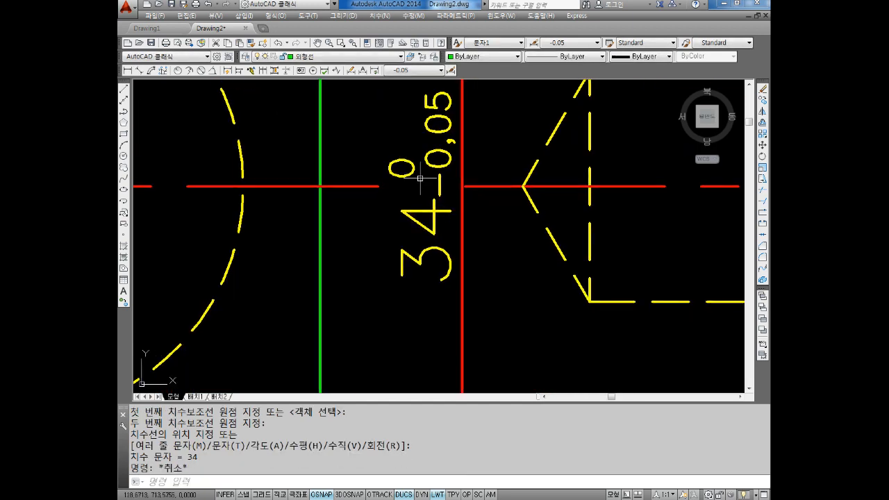
{"action": "scroll", "coordinate": [420, 178], "scroll_direction": "down", "scroll_amount": 2}
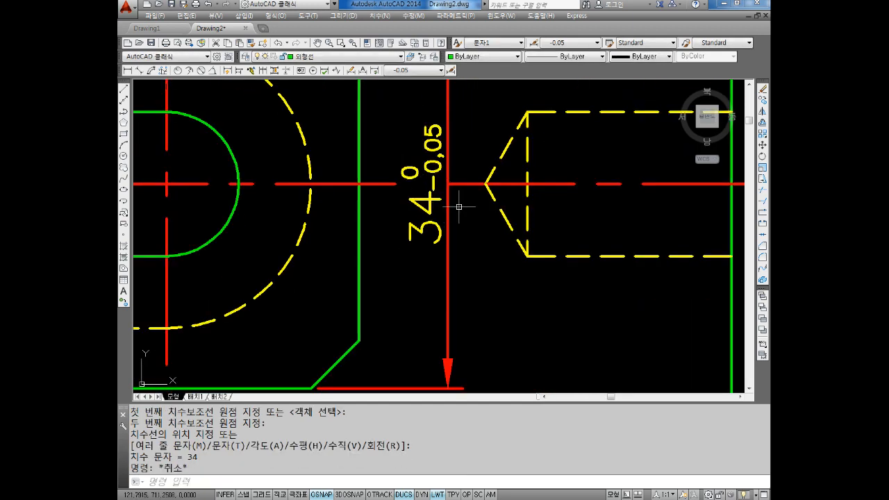
{"action": "scroll", "coordinate": [459, 206], "scroll_direction": "down", "scroll_amount": 3}
{"action": "scroll", "coordinate": [465, 210], "scroll_direction": "up", "scroll_amount": 3}
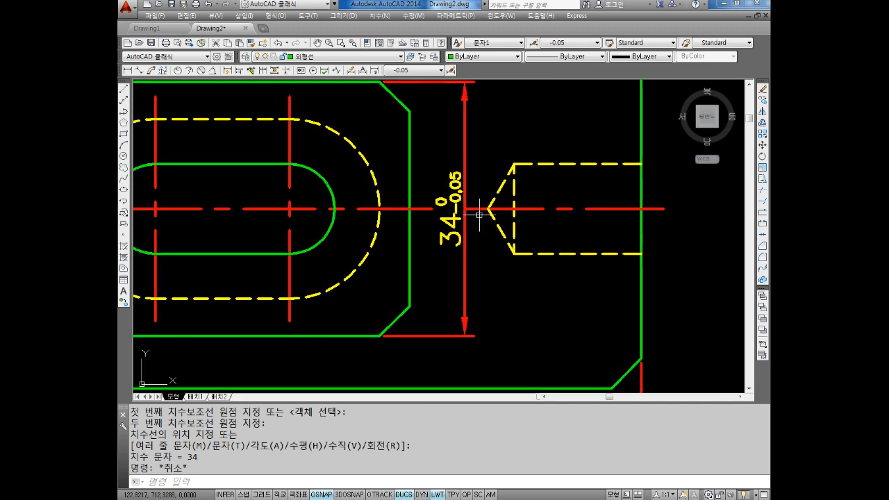
{"action": "key", "text": "Escape"}
{"action": "key", "text": "Escape"}
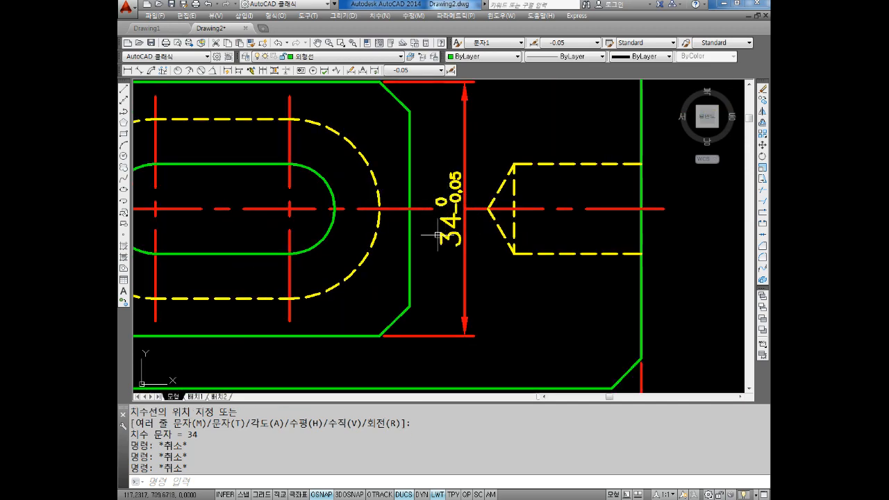
{"action": "scroll", "coordinate": [437, 236], "scroll_direction": "up", "scroll_amount": 2}
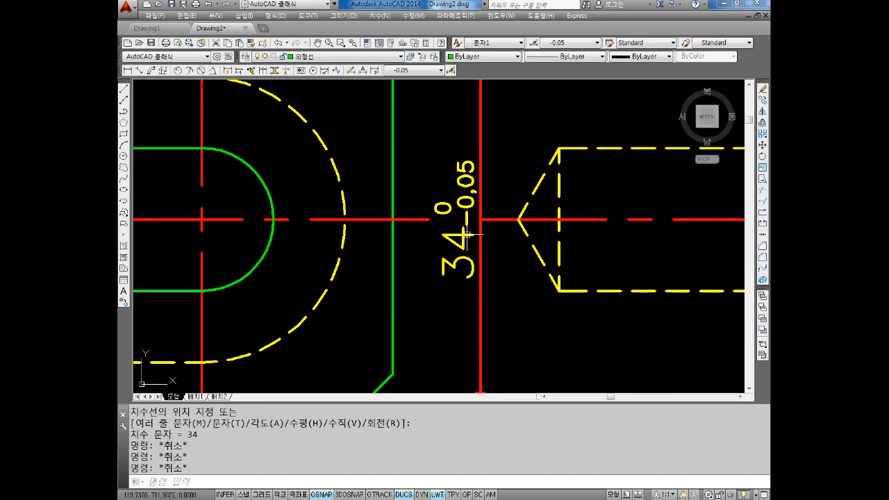
{"action": "scroll", "coordinate": [472, 233], "scroll_direction": "down", "scroll_amount": 3}
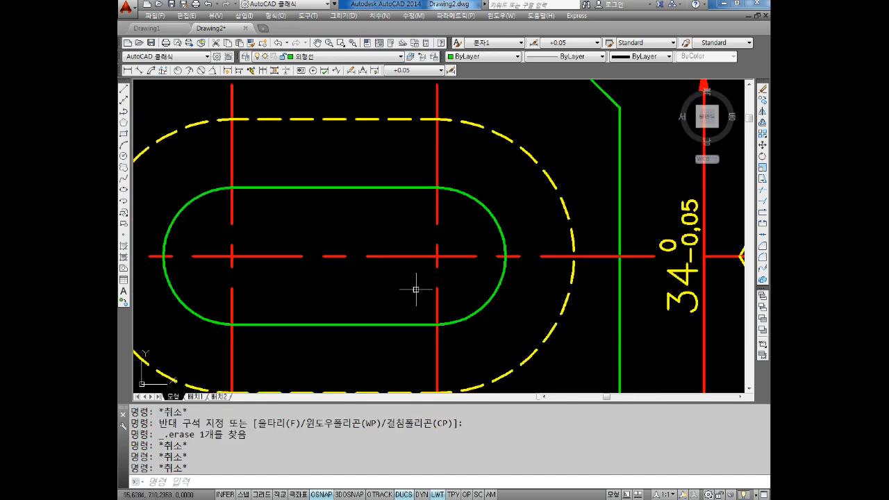
Create a new dimension style named +0.02 based on the +0.05 style
{"action": "mouse_move", "coordinate": [395, 313]}
{"action": "middle_mouse_down"}
{"action": "mouse_move", "coordinate": [473, 275]}
{"action": "mouse_move", "coordinate": [495, 296]}
{"action": "middle_mouse_up"}
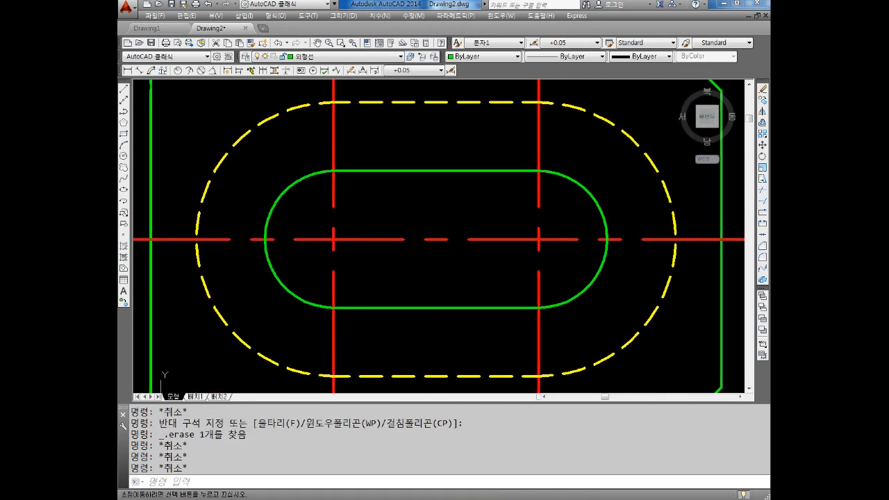
{"action": "key", "text": "Escape"}
{"action": "key", "text": "Escape"}
{"action": "key", "text": "Escape"}
{"action": "type", "text": "d"}
{"action": "key", "text": "Return"}
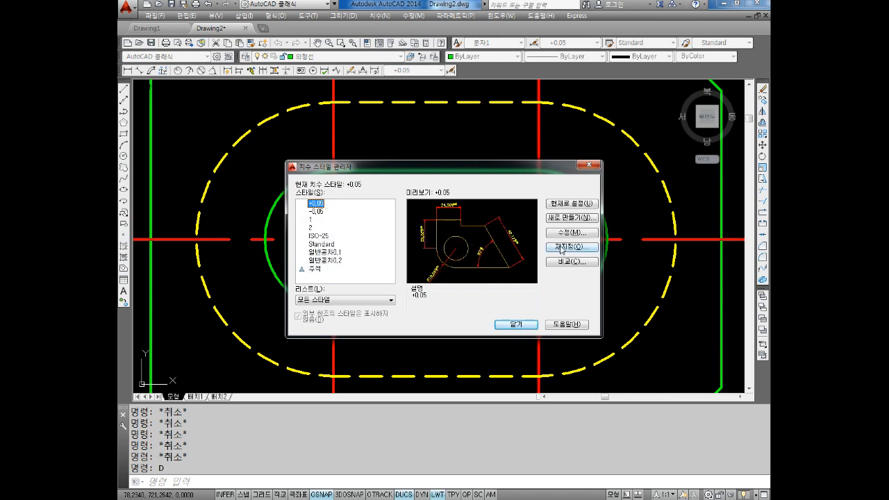
{"action": "left_click", "coordinate": [571, 217]}
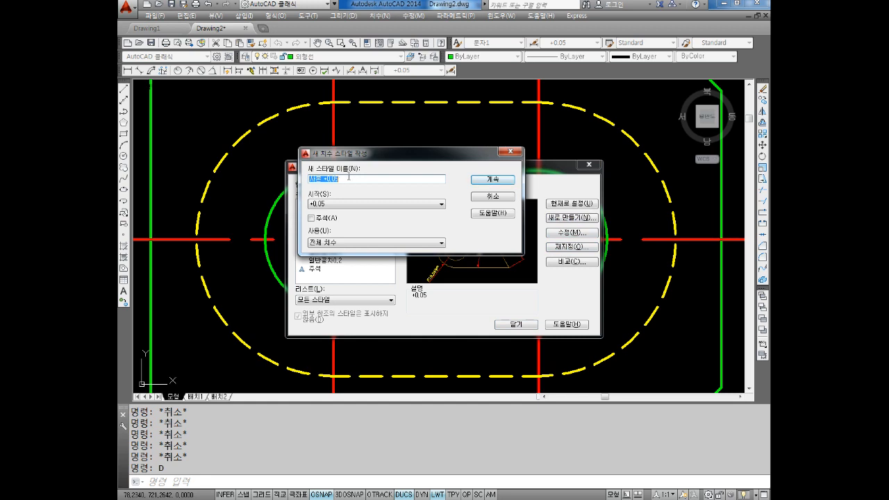
{"action": "type", "text": "ㅂ"}
{"action": "left_click", "coordinate": [492, 179]}
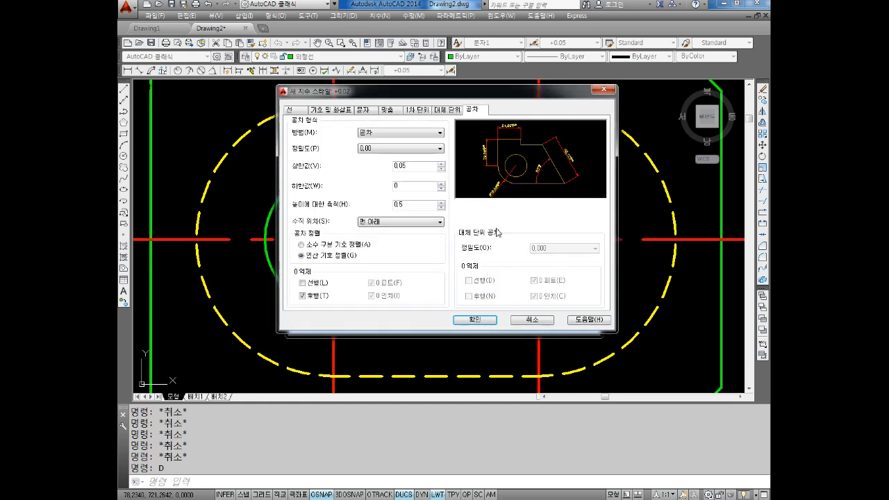
Set the new style's upper tolerance value to 0.02, save it and close the dimension style manager
{"action": "double_click", "coordinate": [416, 167]}
{"action": "type", "text": "0."}
{"action": "left_click", "coordinate": [478, 320]}
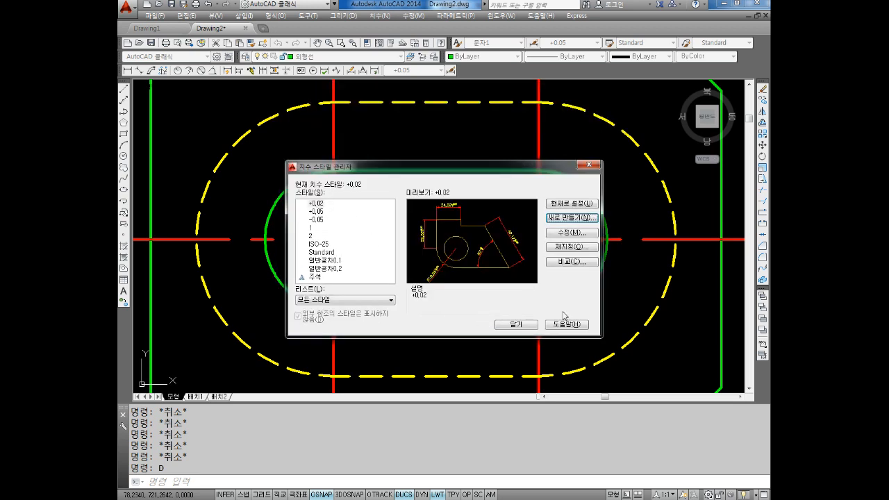
{"action": "left_click", "coordinate": [523, 324]}
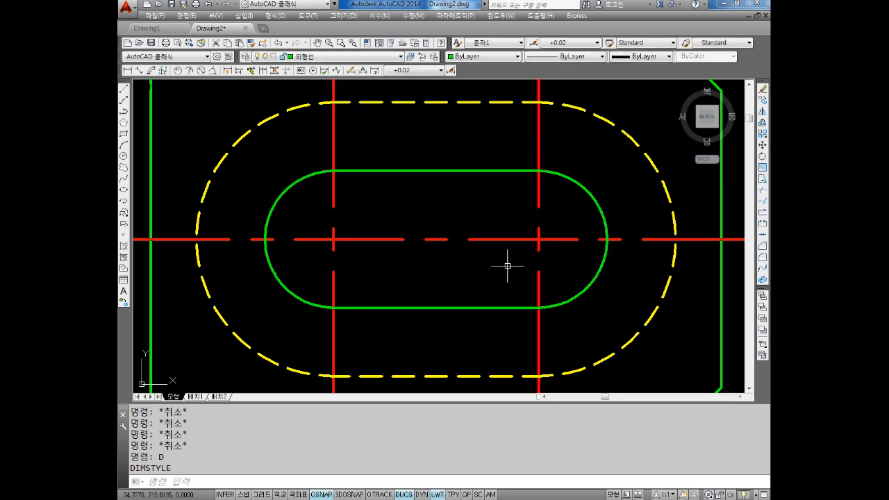
Add a vertical linear dimension between the two straight edges of the inner slot, placing it inside the slot
{"action": "left_click", "coordinate": [128, 70]}
{"action": "left_click", "coordinate": [438, 171]}
{"action": "left_click", "coordinate": [435, 307]}
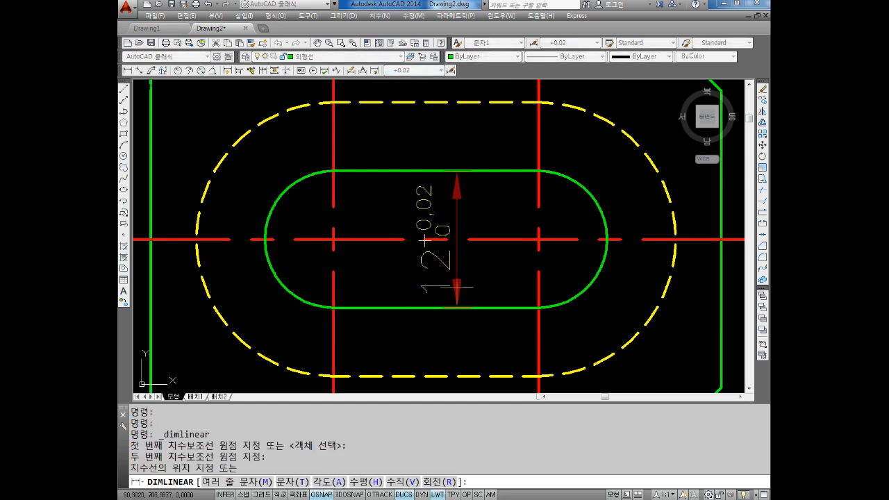
{"action": "left_click", "coordinate": [475, 286]}
{"action": "scroll", "coordinate": [157, 203], "scroll_direction": "down", "scroll_amount": 2}
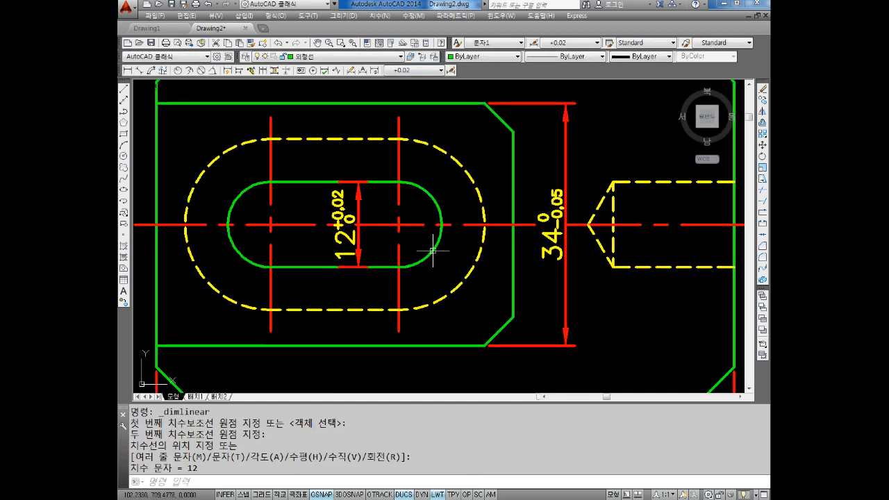
Examine the available dimension styles and the toleranced height dimensions of the inner slot and chamfered step
{"action": "left_click", "coordinate": [399, 70]}
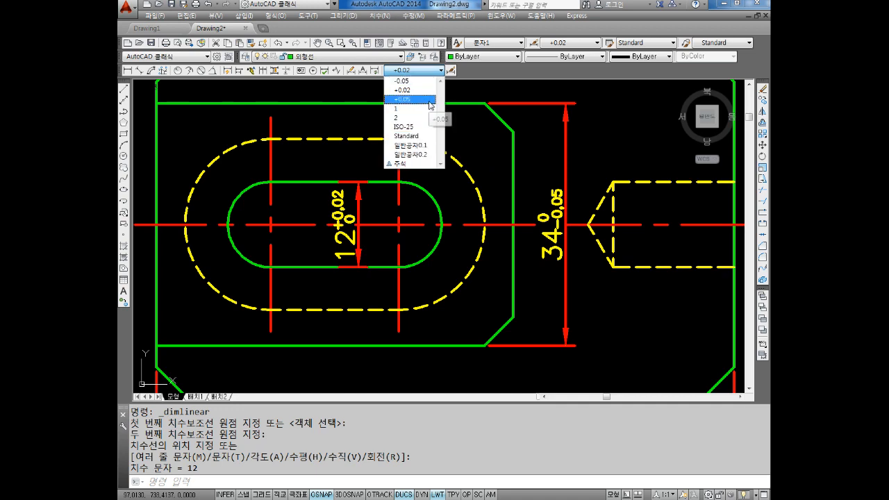
{"action": "key", "text": "Escape"}
{"action": "key", "text": "Escape"}
{"action": "key", "text": "Escape"}
{"action": "scroll", "coordinate": [418, 178], "scroll_direction": "down", "scroll_amount": 2}
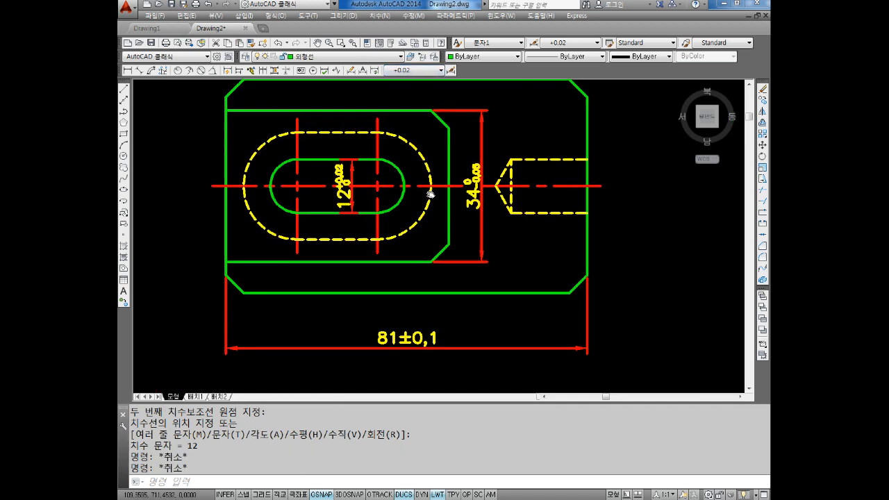
{"action": "middle_click_drag", "start_coordinate": [360, 168], "coordinate": [369, 178]}
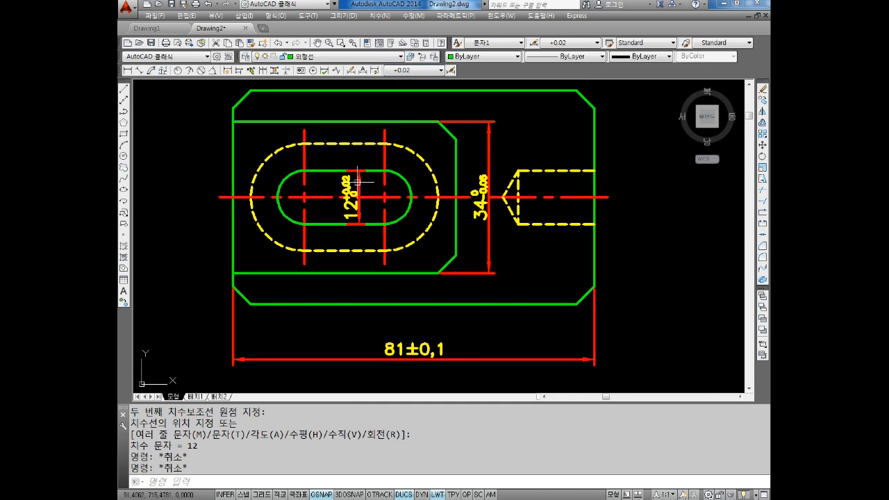
{"action": "scroll", "coordinate": [356, 175], "scroll_direction": "up", "scroll_amount": 2}
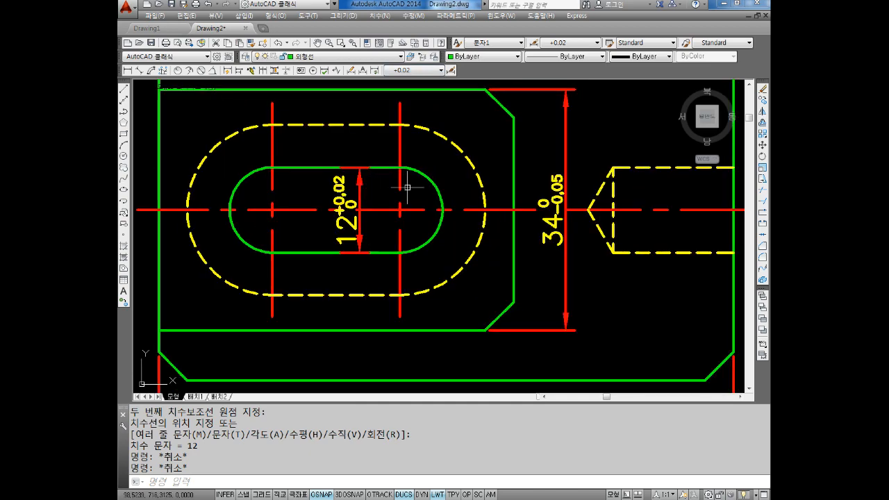
{"action": "scroll", "coordinate": [407, 187], "scroll_direction": "down", "scroll_amount": 2}
{"action": "key", "text": "Escape"}
{"action": "key", "text": "Escape"}
{"action": "key", "text": "Escape"}
{"action": "key", "text": "Escape"}
{"action": "scroll", "coordinate": [455, 224], "scroll_direction": "up", "scroll_amount": 2}
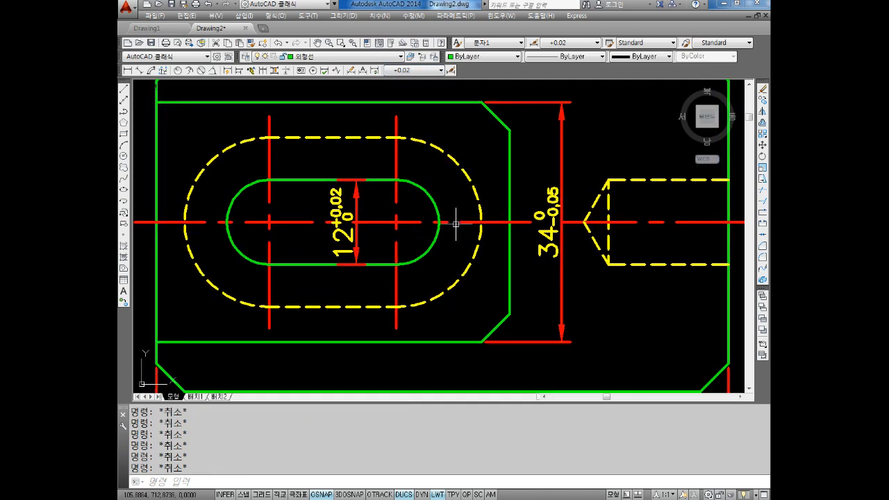
Create a new dimension style named -0.02 based on the +0.02 style
{"action": "type", "text": "d"}
{"action": "key", "text": "Return"}
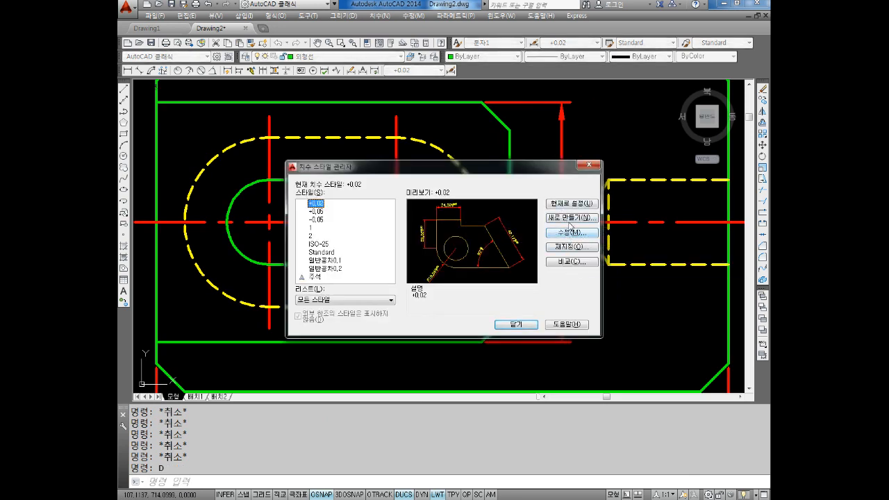
{"action": "left_click", "coordinate": [569, 218]}
{"action": "type", "text": "ㅋ"}
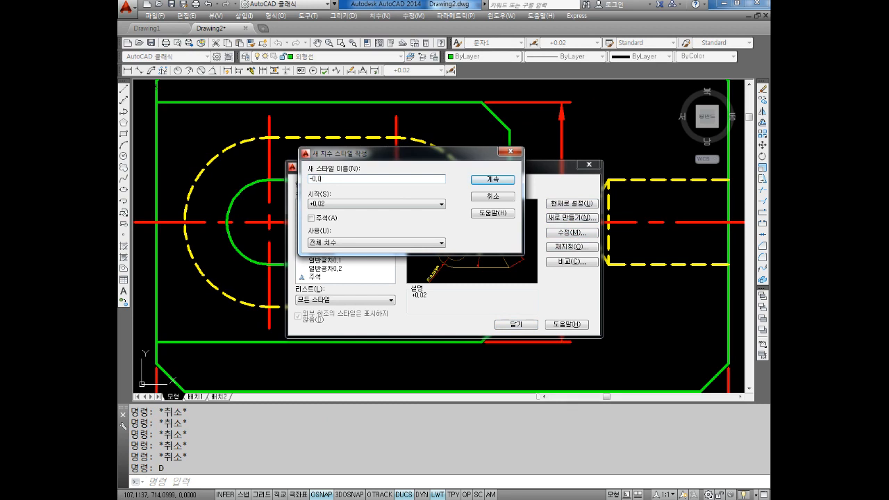
{"action": "left_click", "coordinate": [484, 181]}
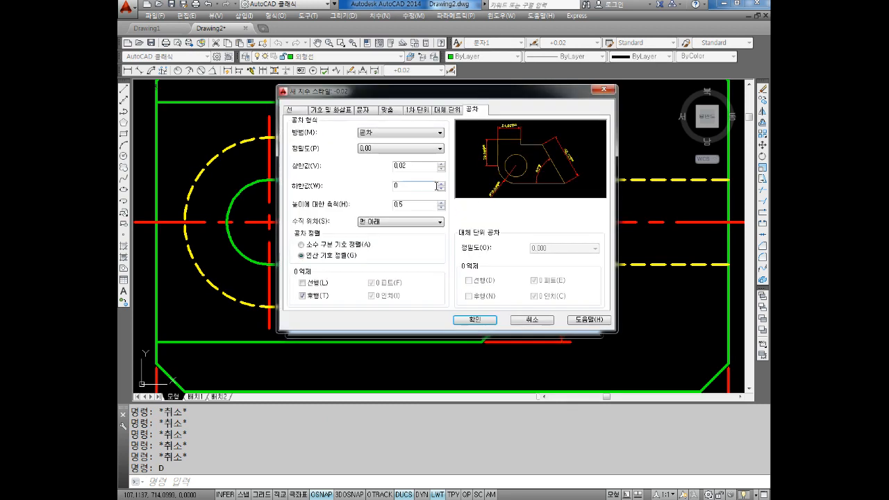
Set the style's upper tolerance value to 0 and lower value to 0.02, save it and close the dimension style manager
{"action": "left_click_drag", "start_coordinate": [421, 167], "coordinate": [211, 172]}
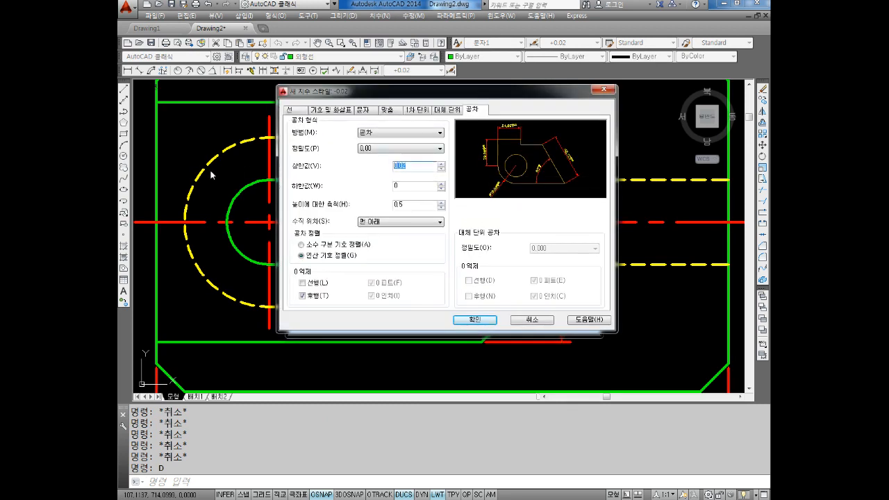
{"action": "key", "text": "BackSpace"}
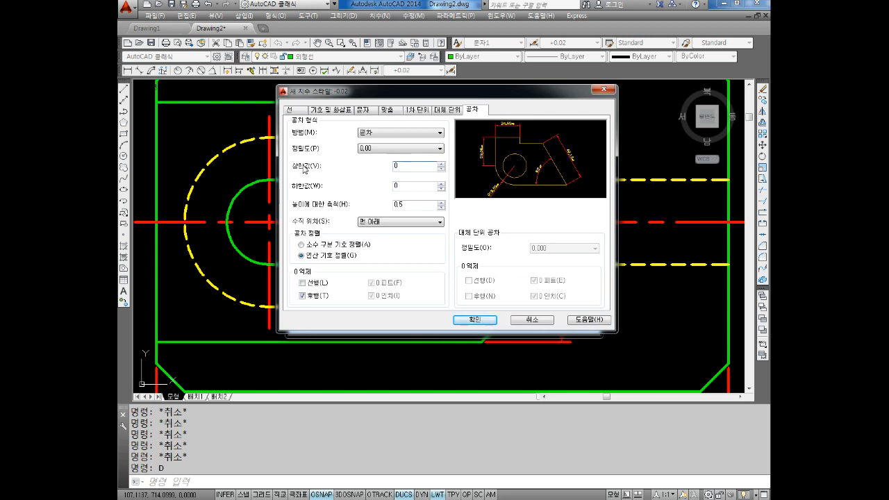
{"action": "key", "text": "Tab"}
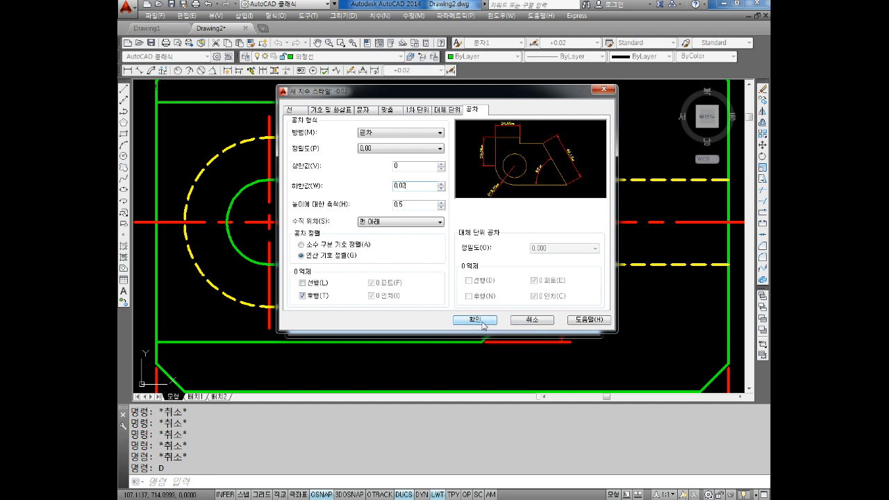
{"action": "left_click", "coordinate": [484, 320]}
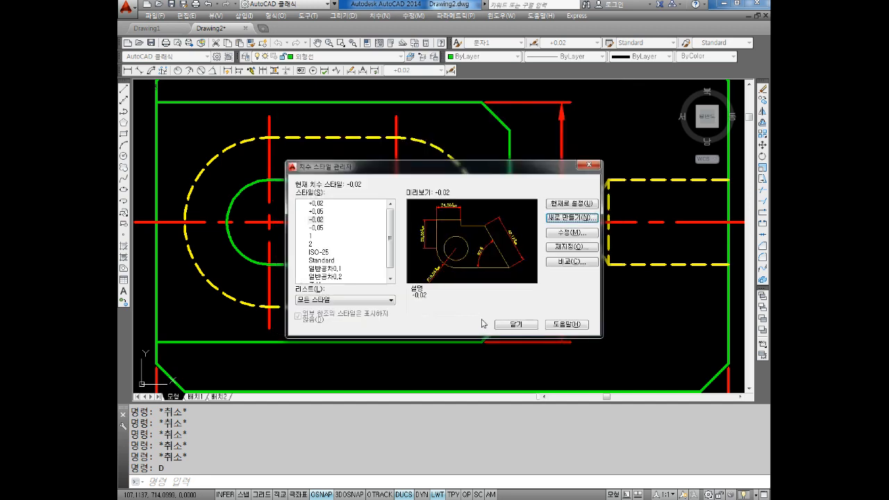
{"action": "left_click", "coordinate": [523, 325]}
Add a vertical linear dimension for the block's overall height, placed outside the edge beside the blind hole
{"action": "scroll", "coordinate": [474, 241], "scroll_direction": "up", "scroll_amount": 2}
{"action": "middle_click_drag", "start_coordinate": [472, 240], "coordinate": [545, 227]}
{"action": "scroll", "coordinate": [484, 210], "scroll_direction": "down", "scroll_amount": 4}
{"action": "mouse_move", "coordinate": [510, 204]}
{"action": "middle_mouse_down"}
{"action": "mouse_move", "coordinate": [450, 202]}
{"action": "mouse_move", "coordinate": [458, 206]}
{"action": "middle_mouse_up"}
{"action": "left_click", "coordinate": [127, 70]}
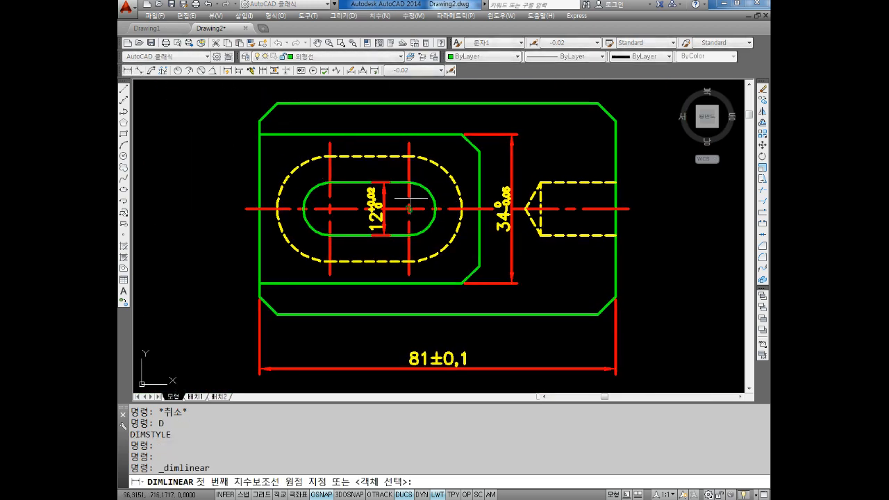
{"action": "left_click", "coordinate": [598, 102]}
{"action": "left_click", "coordinate": [598, 315]}
{"action": "left_click", "coordinate": [660, 209]}
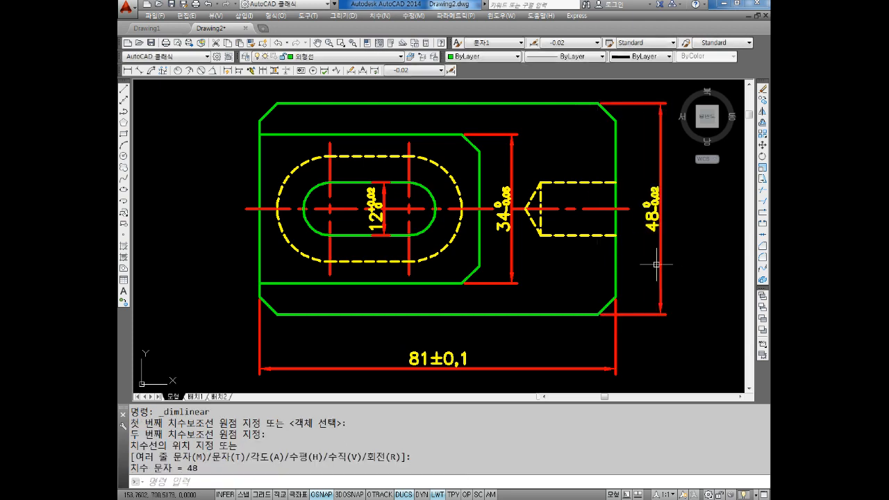
Create a new dimension style named +0.03-+0.07 based on the -0.02 style
{"action": "middle_click_drag", "start_coordinate": [608, 158], "coordinate": [517, 155]}
{"action": "scroll", "coordinate": [562, 274], "scroll_direction": "up", "scroll_amount": 4}
{"action": "scroll", "coordinate": [562, 271], "scroll_direction": "up", "scroll_amount": 2}
{"action": "scroll", "coordinate": [518, 254], "scroll_direction": "down", "scroll_amount": 2}
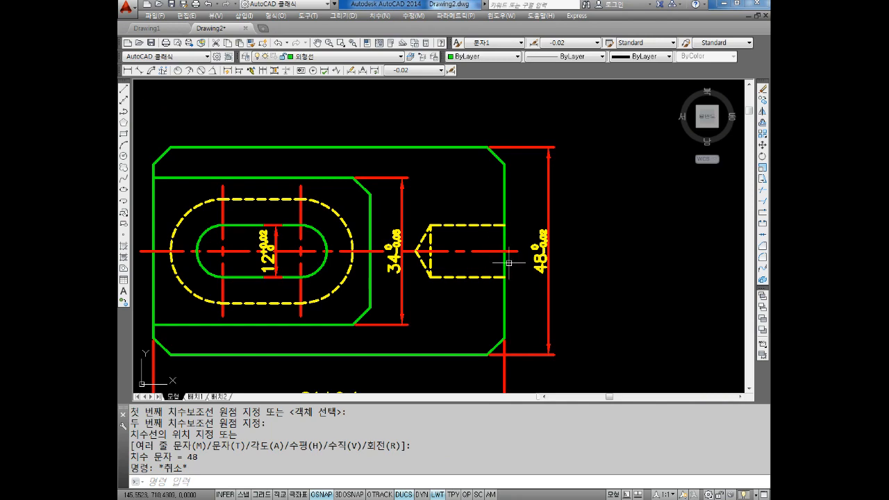
{"action": "middle_click_drag", "start_coordinate": [455, 246], "coordinate": [464, 246]}
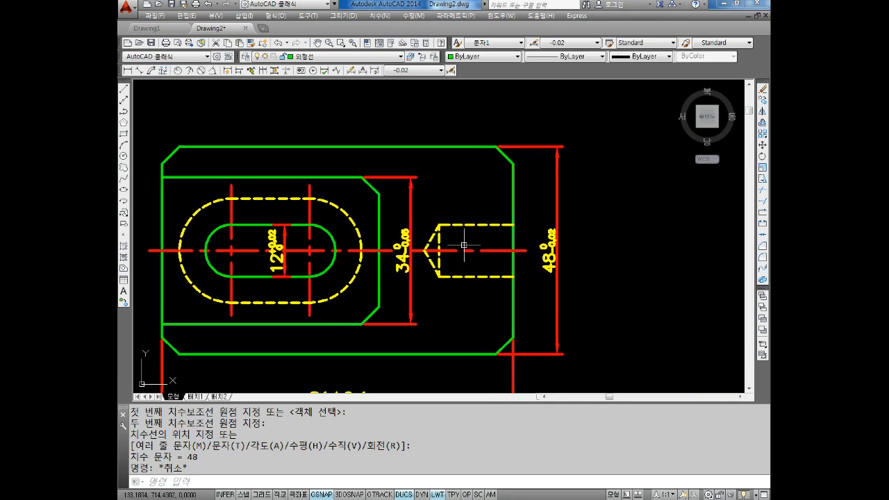
{"action": "type", "text": "d"}
{"action": "key", "text": "Return"}
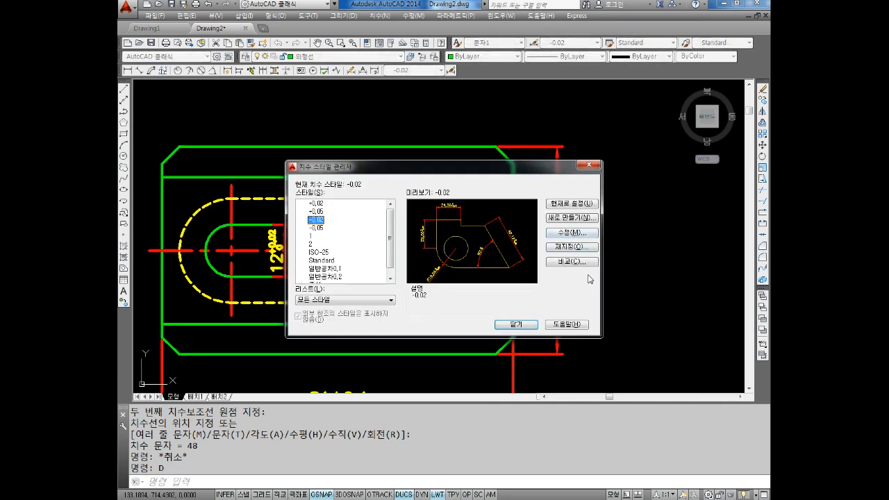
{"action": "left_click", "coordinate": [571, 217]}
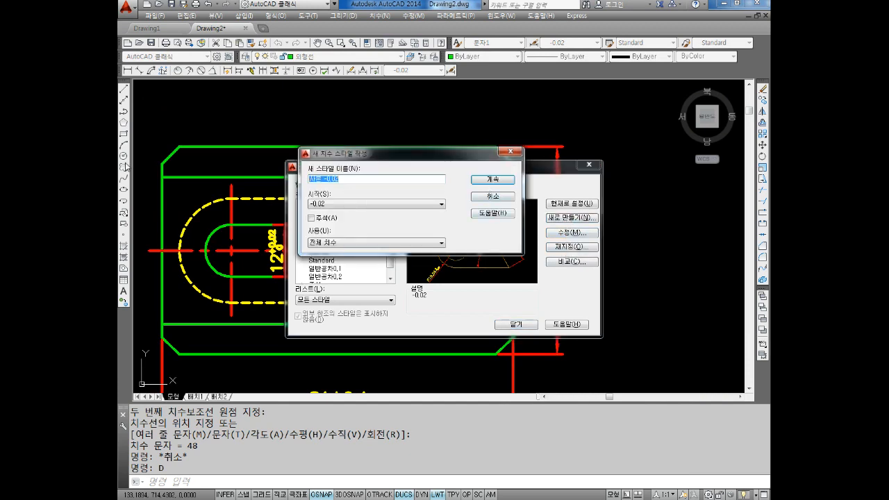
{"action": "type", "text": "-+0.07"}
{"action": "left_click", "coordinate": [492, 181]}
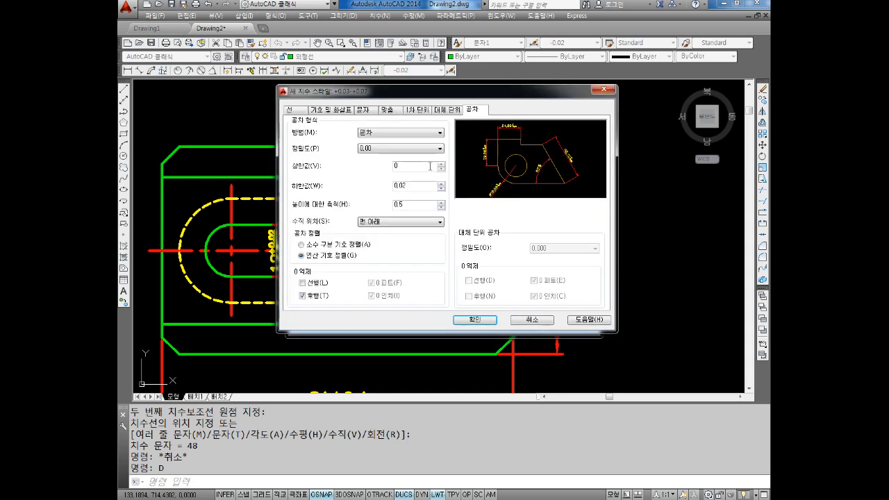
Set the new style's upper tolerance value to 0.07 and lower value to -0.03, and save the style
{"action": "left_click_drag", "start_coordinate": [467, 102], "coordinate": [519, 99]}
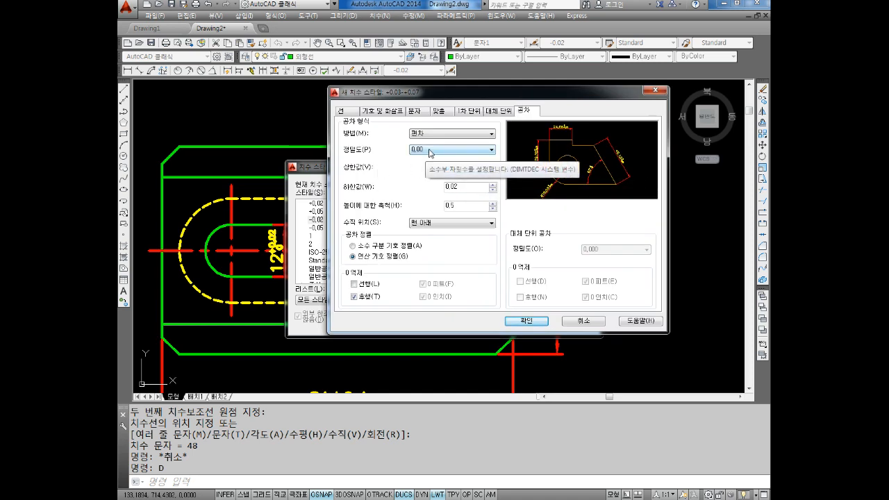
{"action": "key", "text": "Tab"}
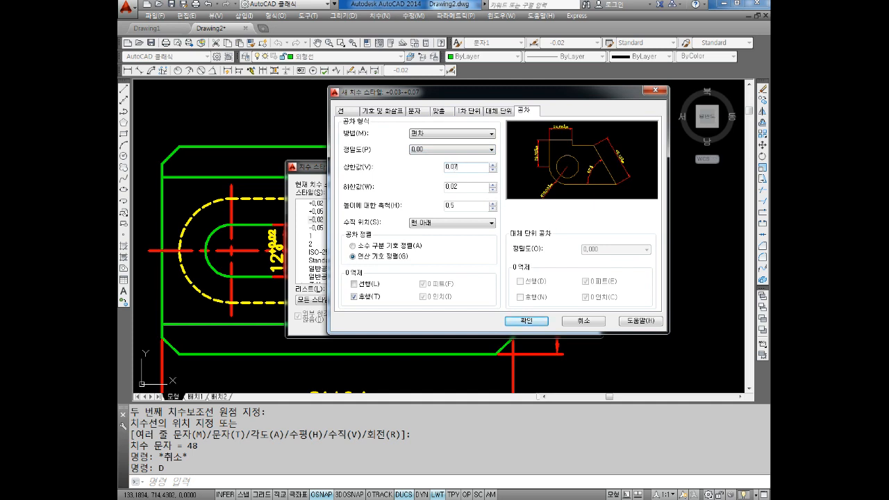
{"action": "key", "text": "Tab"}
{"action": "type", "text": "-"}
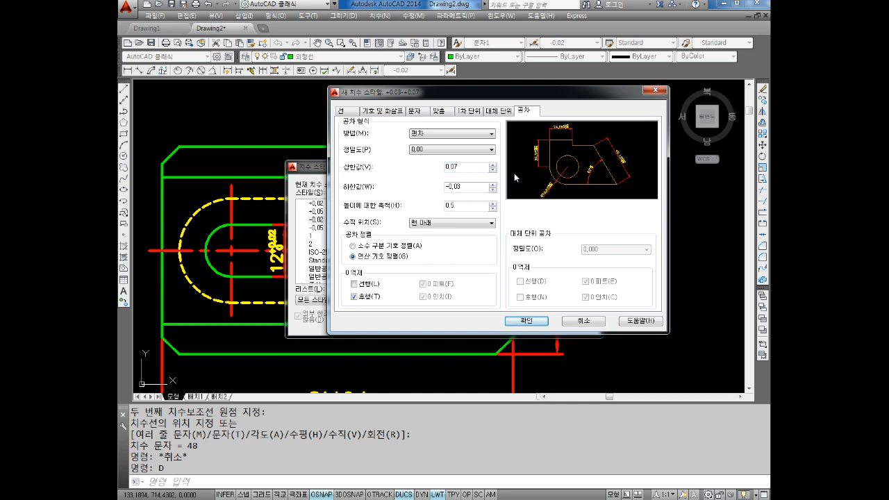
{"action": "left_click", "coordinate": [528, 323]}
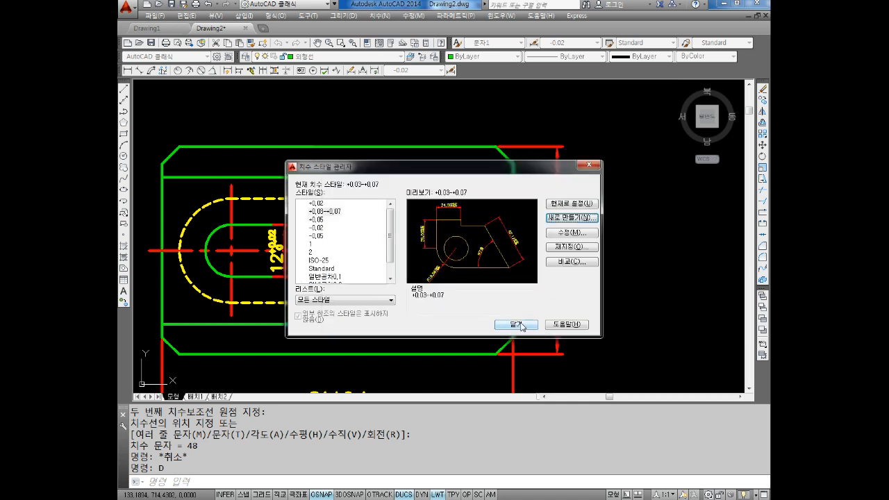
Close the dimension style manager and add a +0.03-+0.07 style vertical linear dimension for the block's overall height, outside the existing height dimension
{"action": "left_click", "coordinate": [517, 325]}
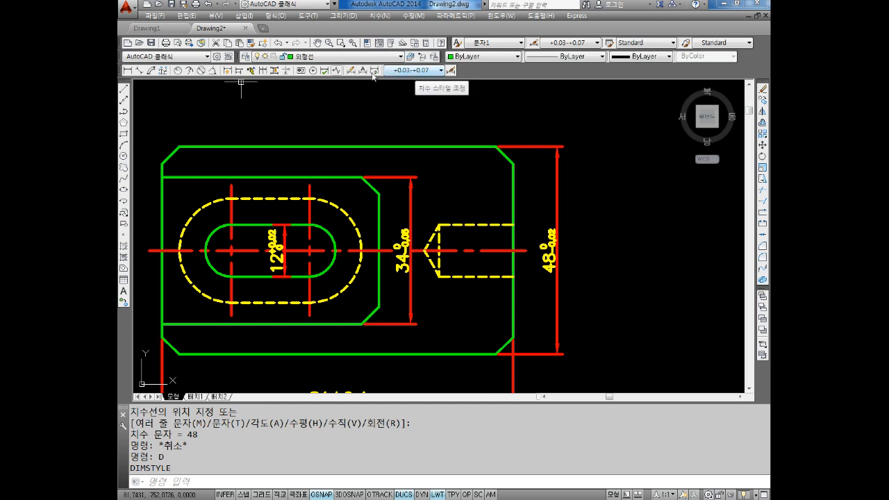
{"action": "left_click", "coordinate": [128, 70]}
{"action": "left_click", "coordinate": [496, 147]}
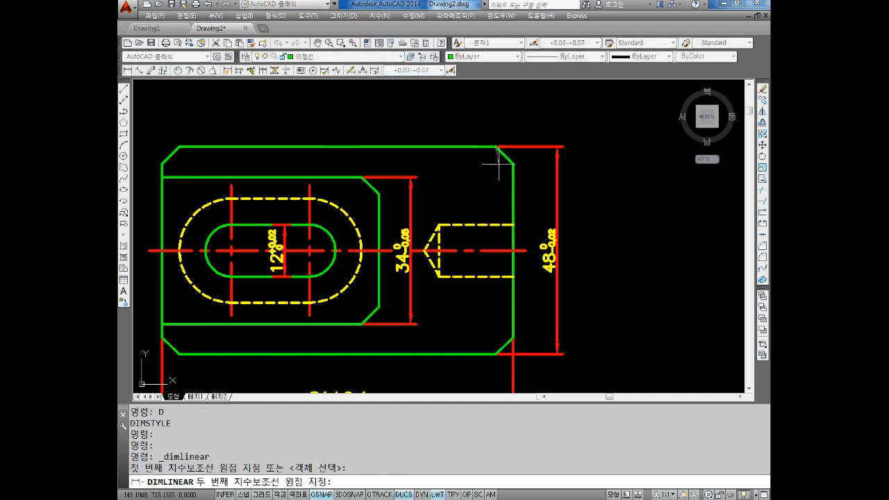
{"action": "left_click", "coordinate": [497, 354]}
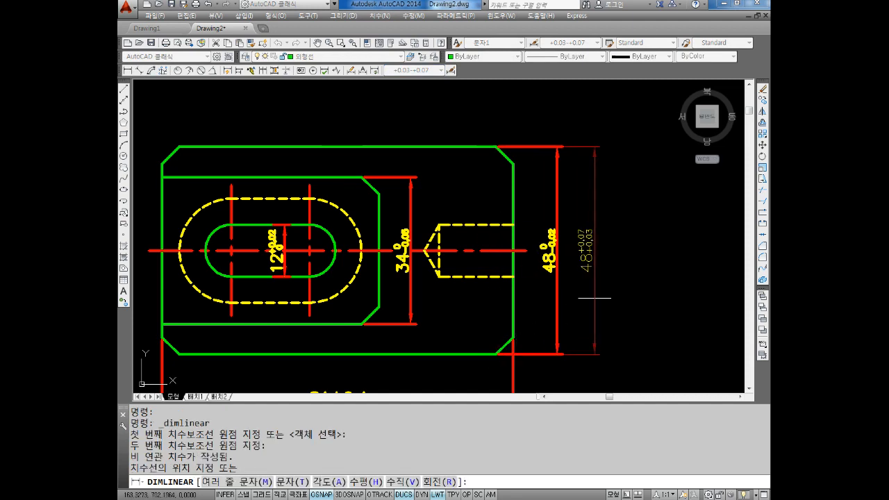
{"action": "left_click", "coordinate": [594, 250]}
{"action": "scroll", "coordinate": [599, 250], "scroll_direction": "up", "scroll_amount": 6}
{"action": "key", "text": "Escape"}
{"action": "key", "text": "Escape"}
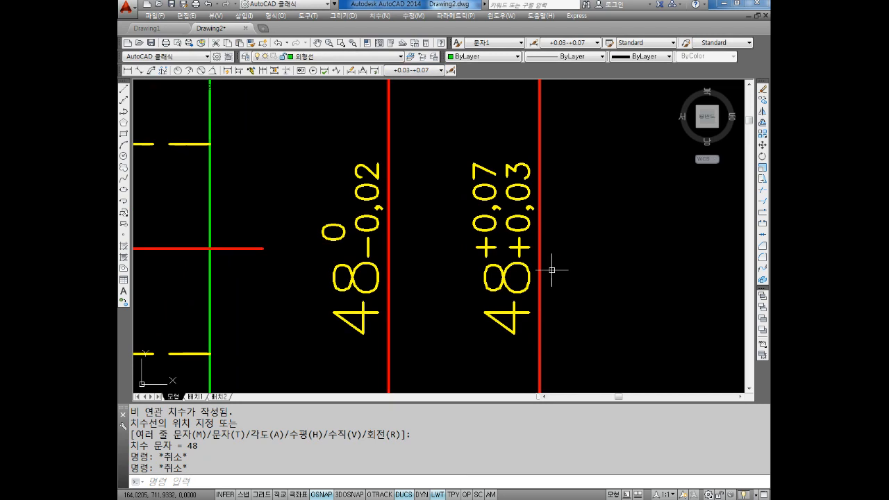
{"action": "scroll", "coordinate": [555, 278], "scroll_direction": "down", "scroll_amount": 4}
{"action": "scroll", "coordinate": [496, 220], "scroll_direction": "up", "scroll_amount": 6}
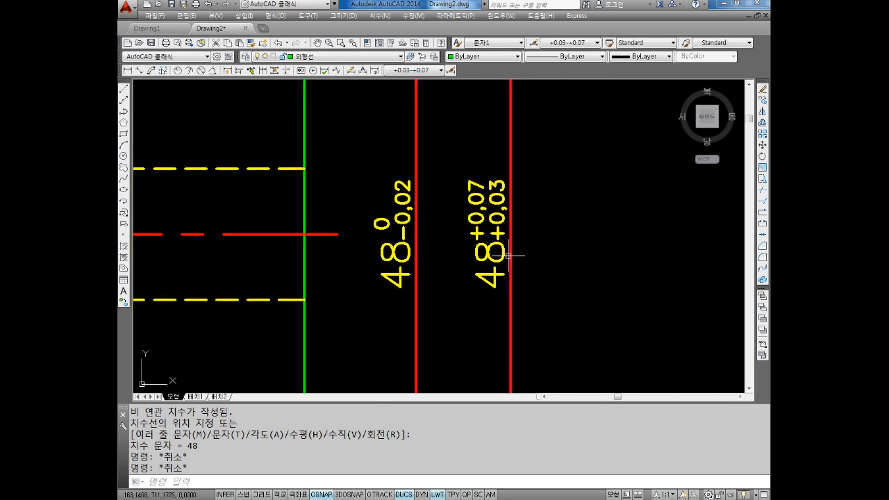
{"action": "scroll", "coordinate": [496, 221], "scroll_direction": "down", "scroll_amount": 3}
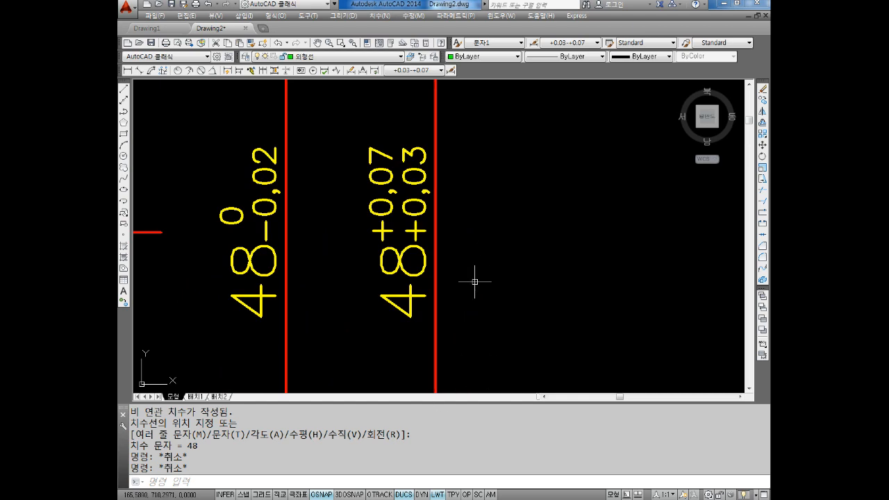
{"action": "key", "text": "Escape"}
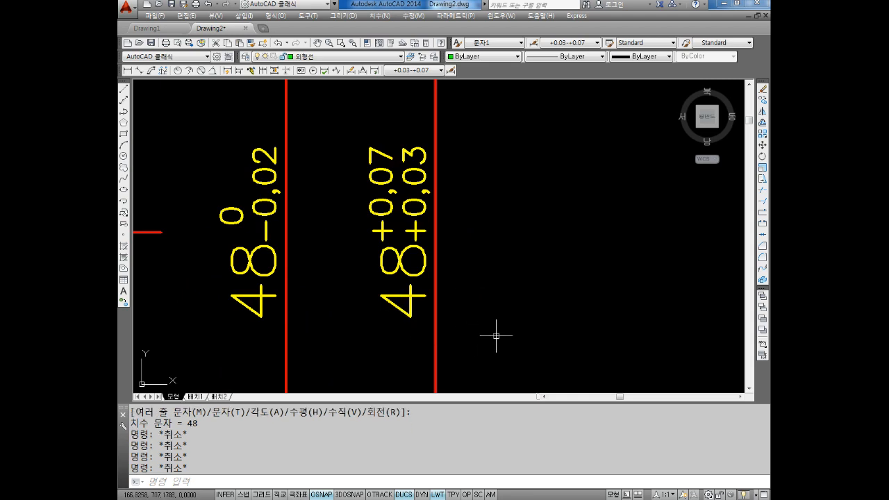
Create a new dimension style named -0.02-0.05 based on the +0.03-+0.07 style
{"action": "type", "text": "D"}
{"action": "key", "text": "Return"}
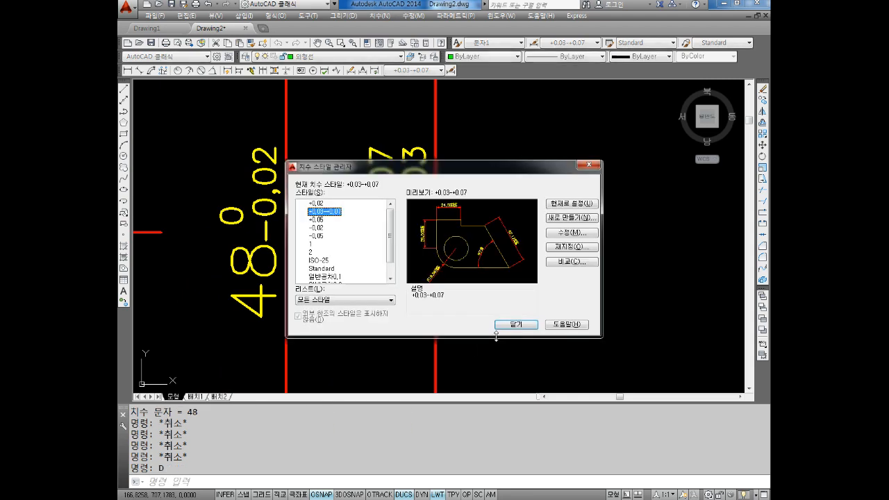
{"action": "left_click", "coordinate": [559, 218]}
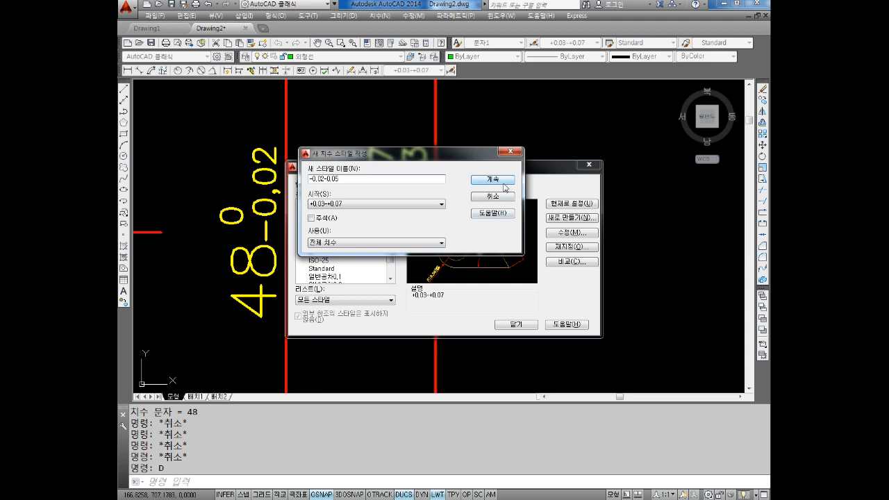
{"action": "left_click", "coordinate": [493, 179]}
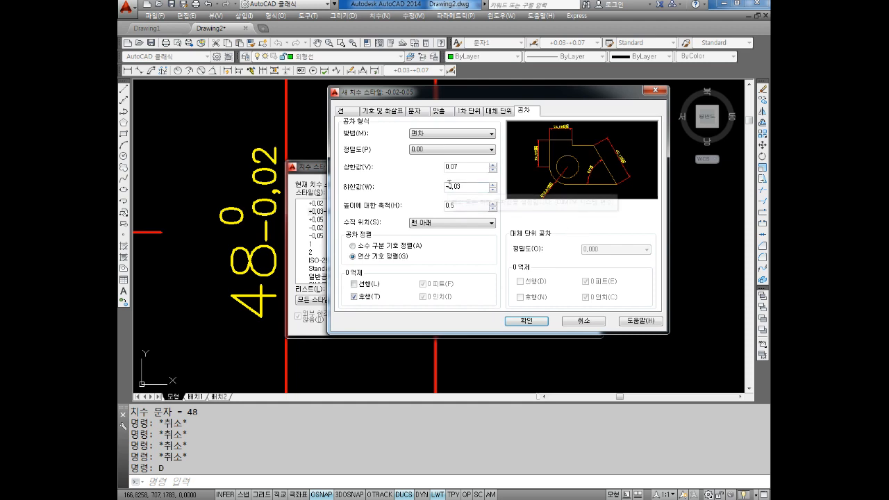
Set the style's upper tolerance value to -0.02 and lower value to 0.05, save it and close the dimension style manager
{"action": "left_click_drag", "start_coordinate": [475, 167], "coordinate": [384, 178]}
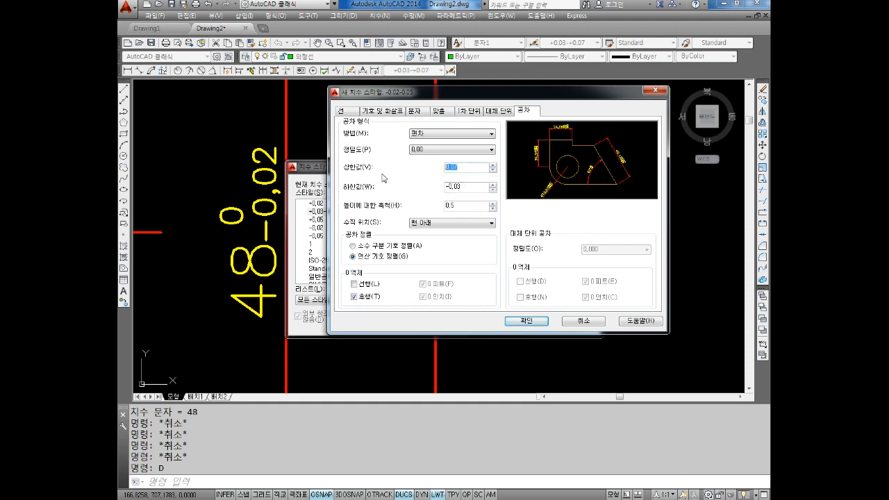
{"action": "type", "text": "-"}
{"action": "double_click", "coordinate": [453, 188]}
{"action": "type", "text": "0"}
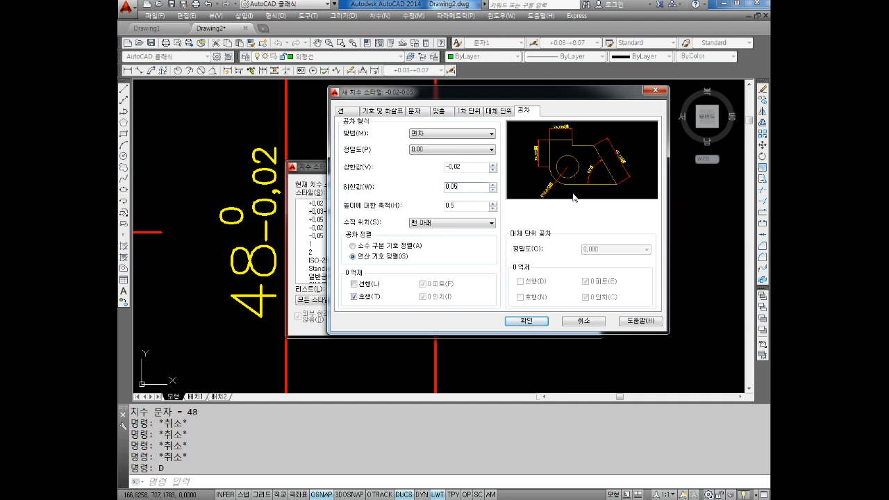
{"action": "left_click", "coordinate": [527, 321]}
{"action": "left_click", "coordinate": [514, 325]}
Add a third vertical linear dimension for the block's overall height in the -0.02-0.05 style, outside the other two height dimensions
{"action": "scroll", "coordinate": [516, 322], "scroll_direction": "down", "scroll_amount": 3}
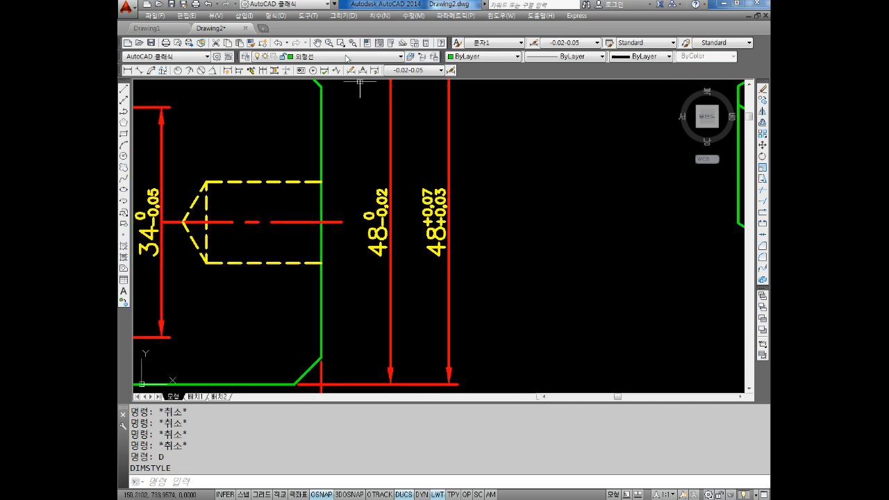
{"action": "scroll", "coordinate": [406, 144], "scroll_direction": "down", "scroll_amount": 2}
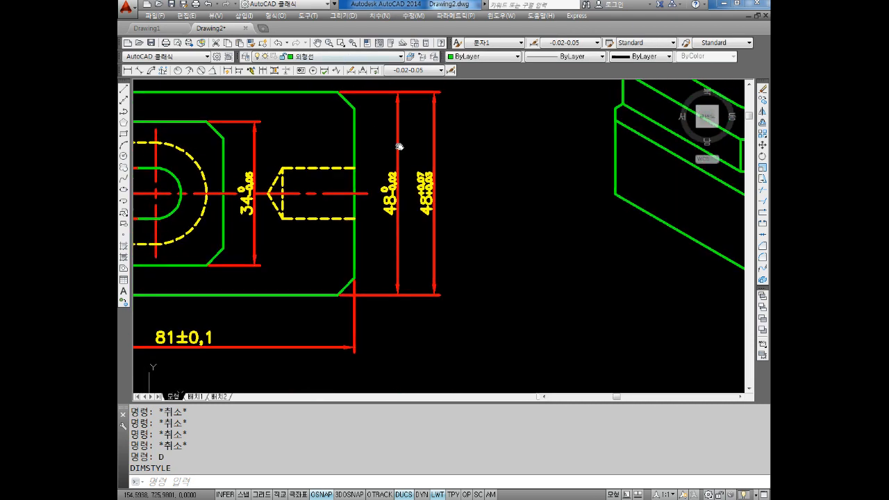
{"action": "left_click", "coordinate": [415, 73]}
{"action": "left_click", "coordinate": [415, 73]}
{"action": "left_click", "coordinate": [128, 71]}
{"action": "middle_click_drag", "start_coordinate": [364, 142], "coordinate": [369, 157]}
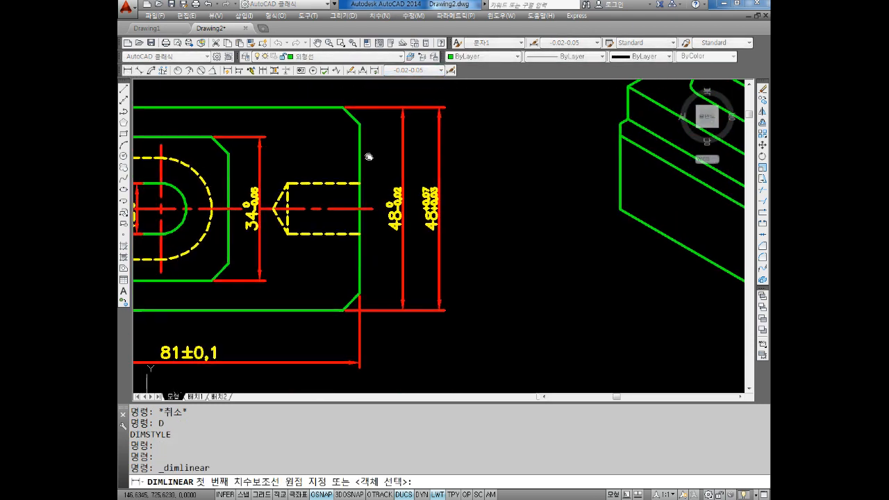
{"action": "left_click", "coordinate": [345, 108]}
{"action": "left_click", "coordinate": [345, 310]}
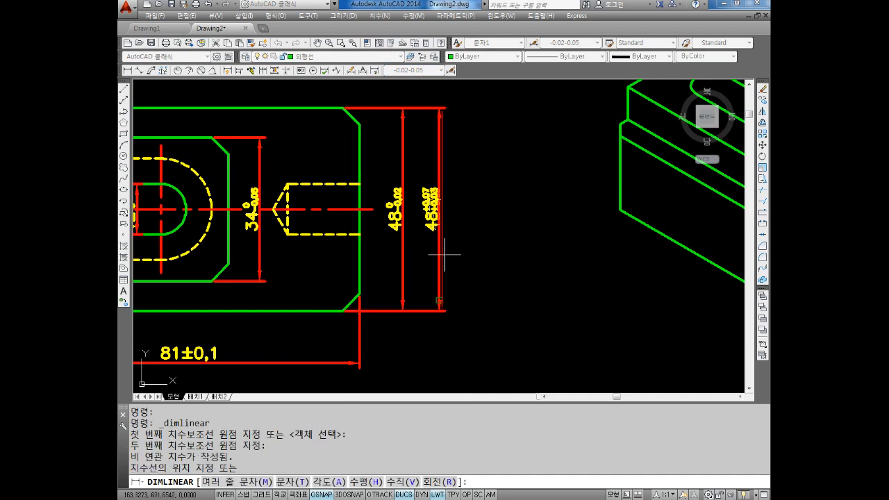
{"action": "left_click", "coordinate": [465, 255]}
Compare the tolerance texts of the three overall height dimensions and review the dimensioned plan view
{"action": "scroll", "coordinate": [486, 229], "scroll_direction": "up", "scroll_amount": 4}
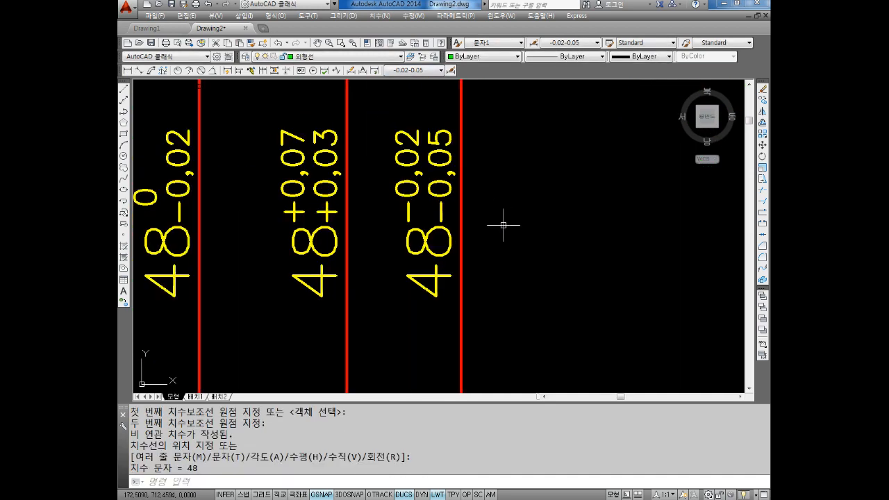
{"action": "scroll", "coordinate": [417, 202], "scroll_direction": "down", "scroll_amount": 1}
{"action": "scroll", "coordinate": [445, 236], "scroll_direction": "down", "scroll_amount": 3}
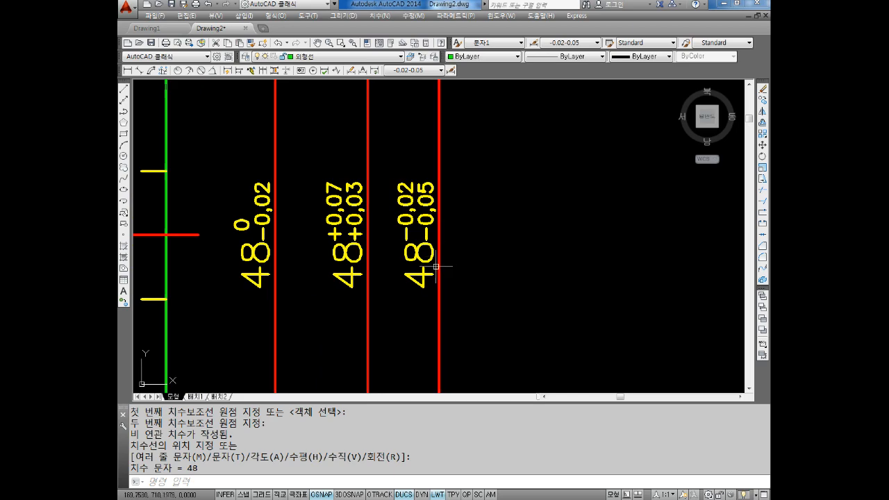
{"action": "scroll", "coordinate": [373, 217], "scroll_direction": "up", "scroll_amount": 2}
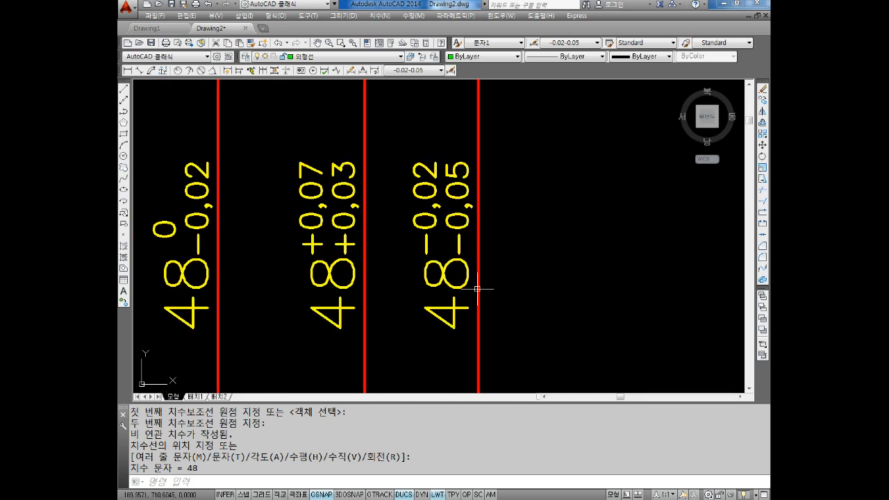
{"action": "scroll", "coordinate": [477, 288], "scroll_direction": "down", "scroll_amount": 7}
{"action": "middle_click_drag", "start_coordinate": [454, 260], "coordinate": [473, 236]}
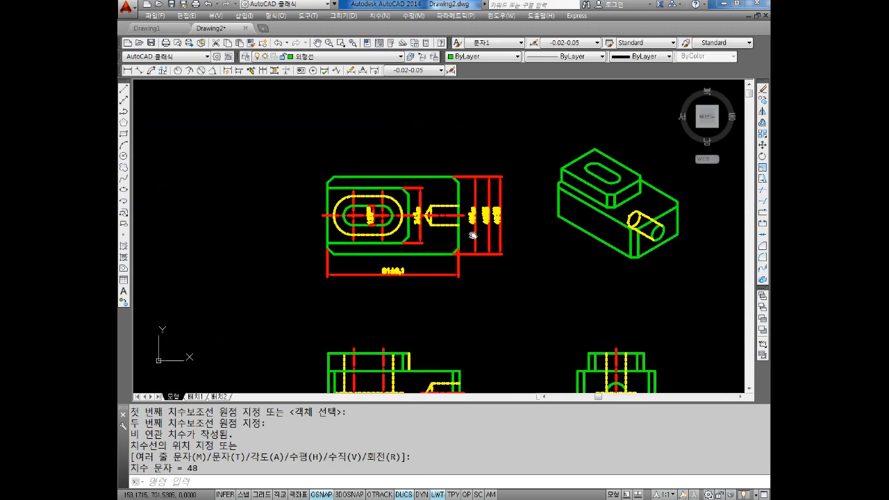
{"action": "scroll", "coordinate": [473, 237], "scroll_direction": "up", "scroll_amount": 4}
{"action": "scroll", "coordinate": [507, 248], "scroll_direction": "down", "scroll_amount": 1}
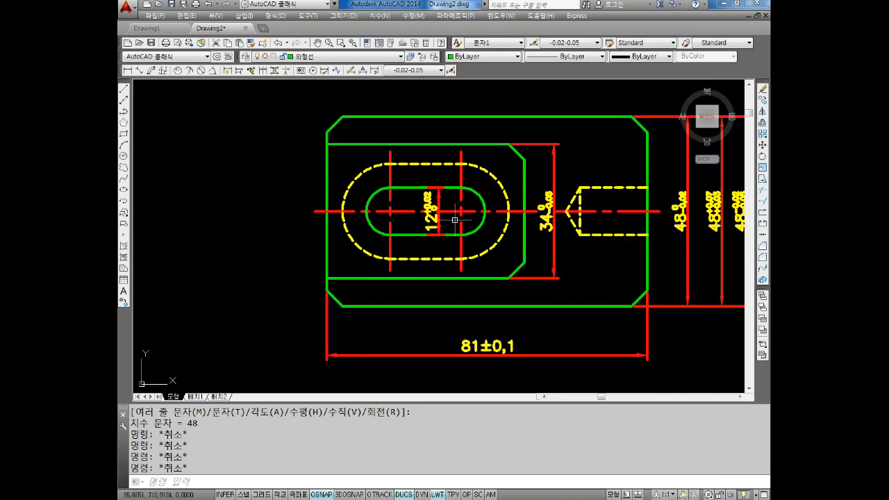
Draw a 120 by 100 rectangle in the empty area beside the plan view, away from the height dimensions
{"action": "scroll", "coordinate": [458, 212], "scroll_direction": "down", "scroll_amount": 4}
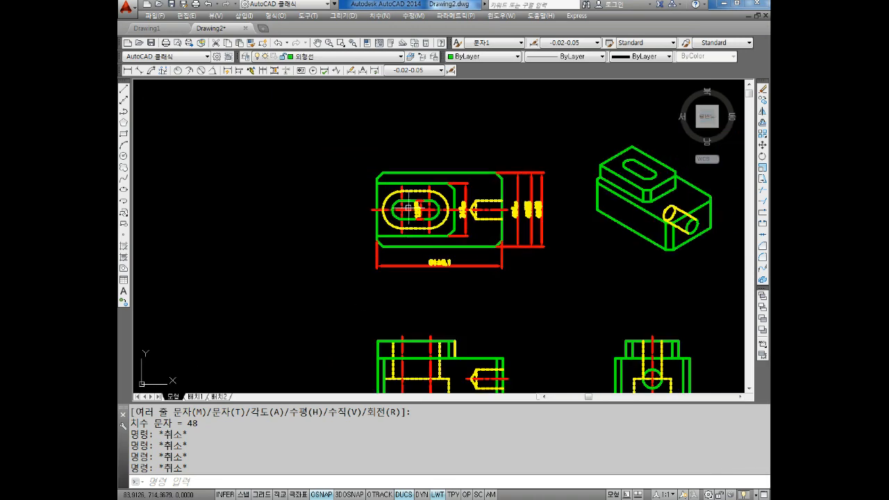
{"action": "scroll", "coordinate": [469, 197], "scroll_direction": "up", "scroll_amount": 2}
{"action": "middle_click_drag", "start_coordinate": [468, 196], "coordinate": [730, 212]}
{"action": "key", "text": "Escape"}
{"action": "key", "text": "Escape"}
{"action": "type", "text": "REC"}
{"action": "key", "text": "Return"}
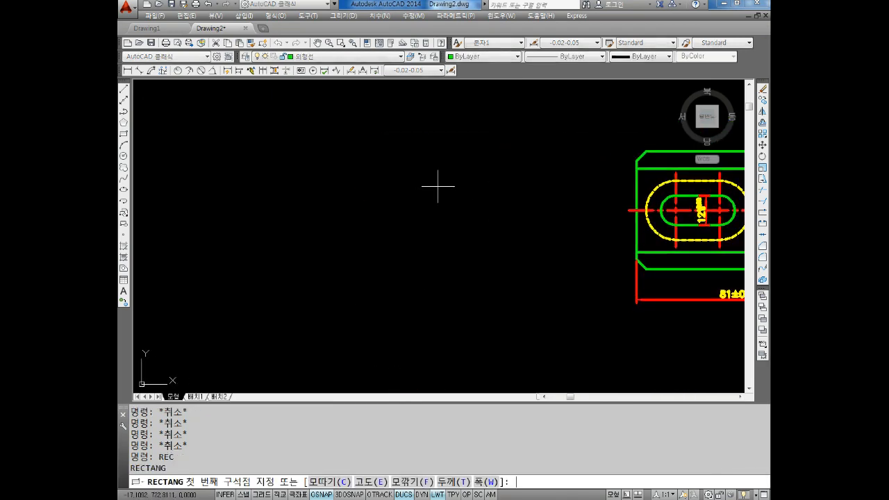
{"action": "left_click", "coordinate": [199, 303]}
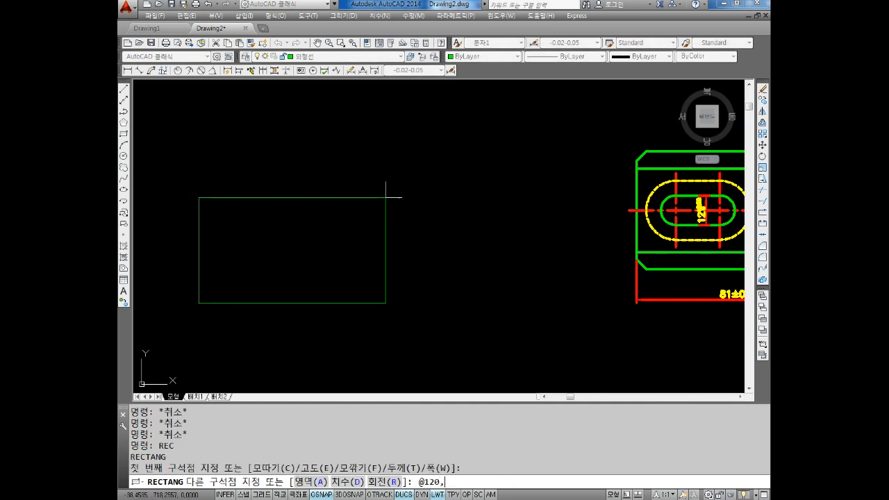
{"action": "type", "text": "@120,100"}
{"action": "key", "text": "Return"}
{"action": "key", "text": "Escape"}
{"action": "key", "text": "Escape"}
{"action": "scroll", "coordinate": [407, 195], "scroll_direction": "down", "scroll_amount": 2}
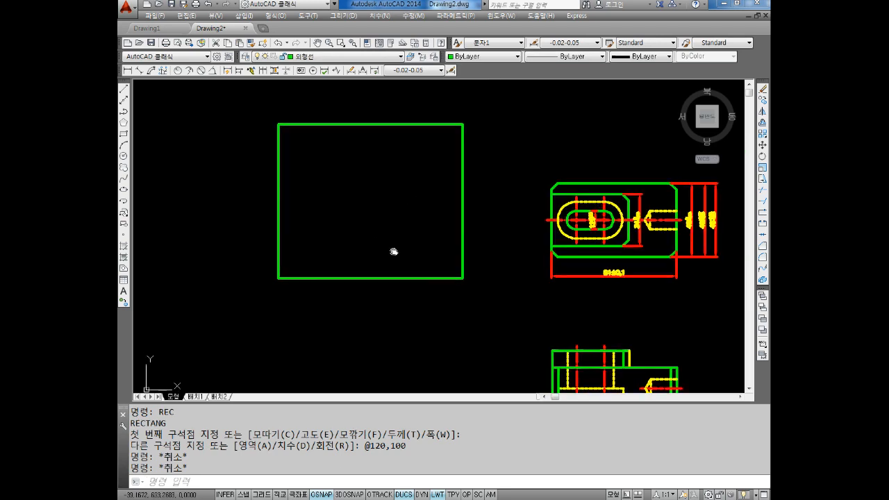
Draw a horizontal line across the rectangle between the midpoints of its two vertical sides
{"action": "scroll", "coordinate": [385, 194], "scroll_direction": "up", "scroll_amount": 2}
{"action": "key", "text": "Escape"}
{"action": "key", "text": "Escape"}
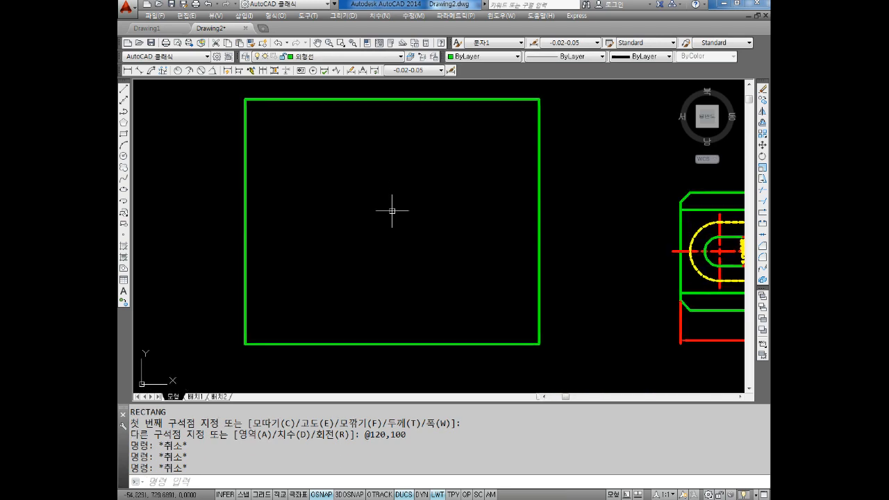
{"action": "type", "text": "l"}
{"action": "key", "text": "Return"}
{"action": "left_click", "coordinate": [246, 222]}
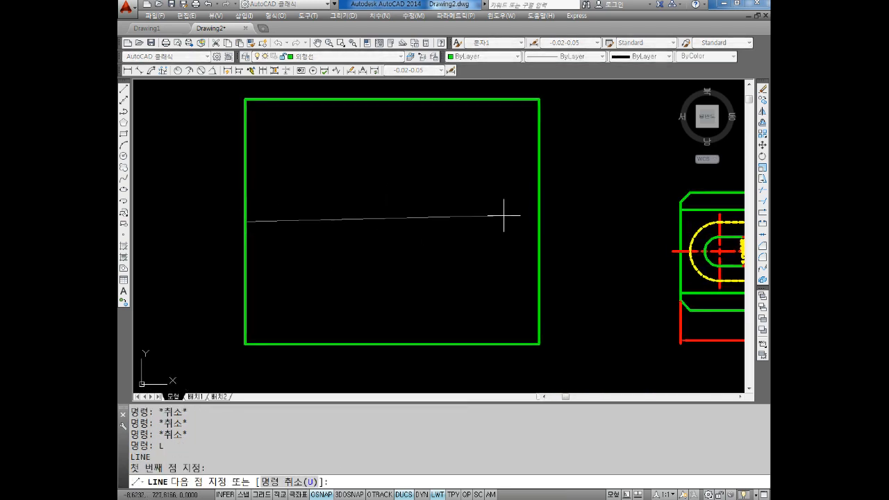
{"action": "left_click", "coordinate": [541, 222]}
{"action": "key", "text": "Escape"}
Offset the rectangle's horizontal middle line by 24 to both the upper and lower side
{"action": "middle_click_drag", "start_coordinate": [646, 234], "coordinate": [364, 185]}
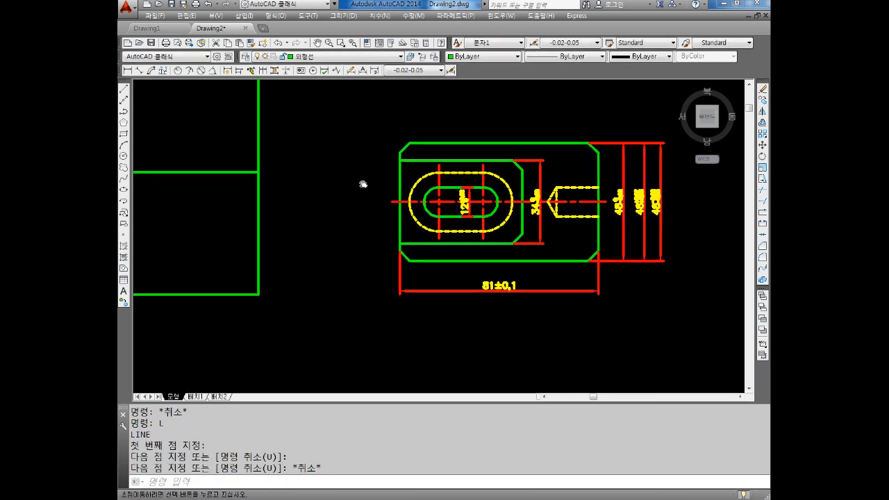
{"action": "scroll", "coordinate": [650, 189], "scroll_direction": "up", "scroll_amount": 4}
{"action": "scroll", "coordinate": [578, 206], "scroll_direction": "down", "scroll_amount": 4}
{"action": "middle_click_drag", "start_coordinate": [160, 172], "coordinate": [448, 219]}
{"action": "key", "text": "Escape"}
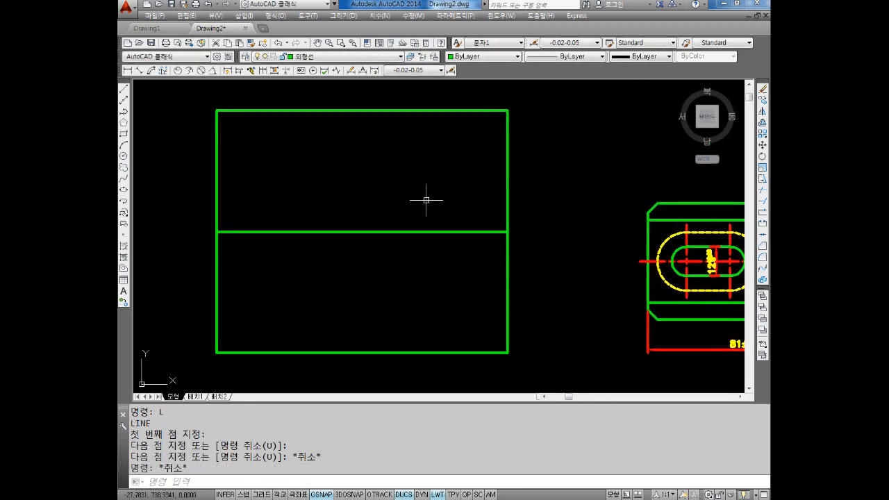
{"action": "key", "text": "Escape"}
{"action": "type", "text": "o"}
{"action": "key", "text": "Return"}
{"action": "type", "text": "24"}
{"action": "key", "text": "Return"}
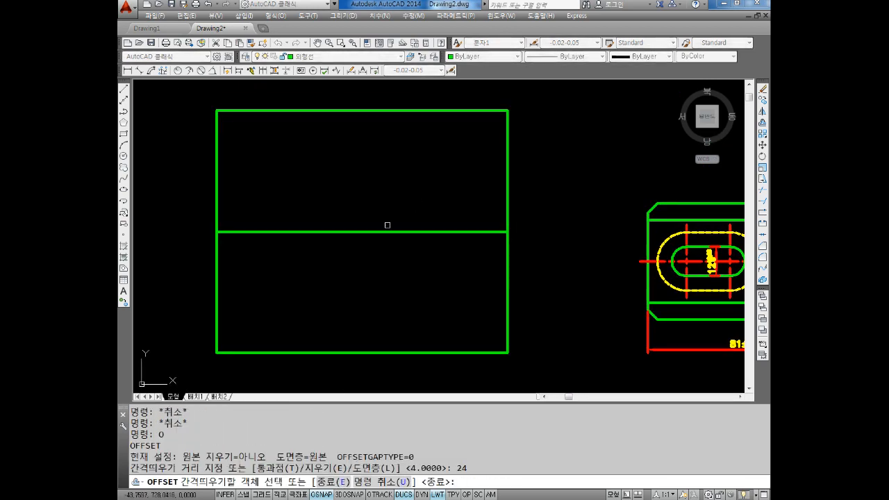
{"action": "left_click", "coordinate": [381, 234]}
{"action": "left_click", "coordinate": [381, 209]}
{"action": "left_click", "coordinate": [387, 230]}
{"action": "left_click", "coordinate": [375, 259]}
{"action": "key", "text": "Escape"}
Move the rectangle's horizontal middle line to the centre line layer
{"action": "middle_click_drag", "start_coordinate": [402, 246], "coordinate": [410, 246]}
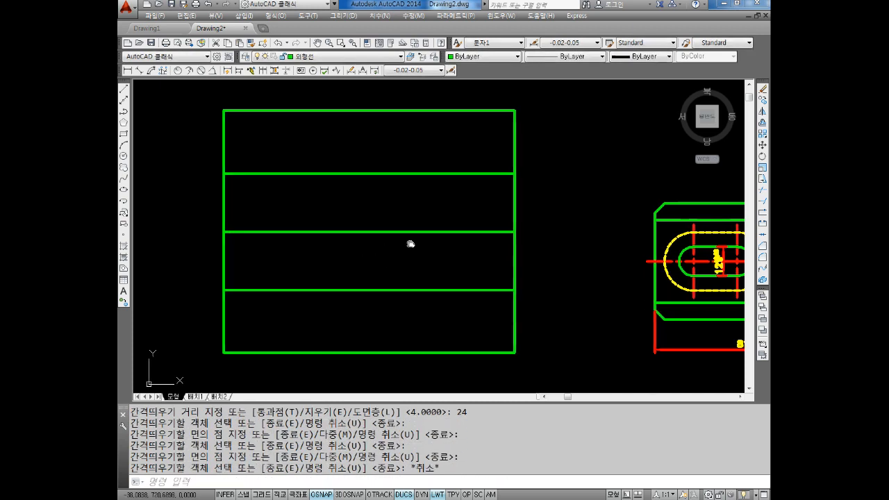
{"action": "key", "text": "Escape"}
{"action": "left_click_drag", "start_coordinate": [408, 216], "coordinate": [375, 264]}
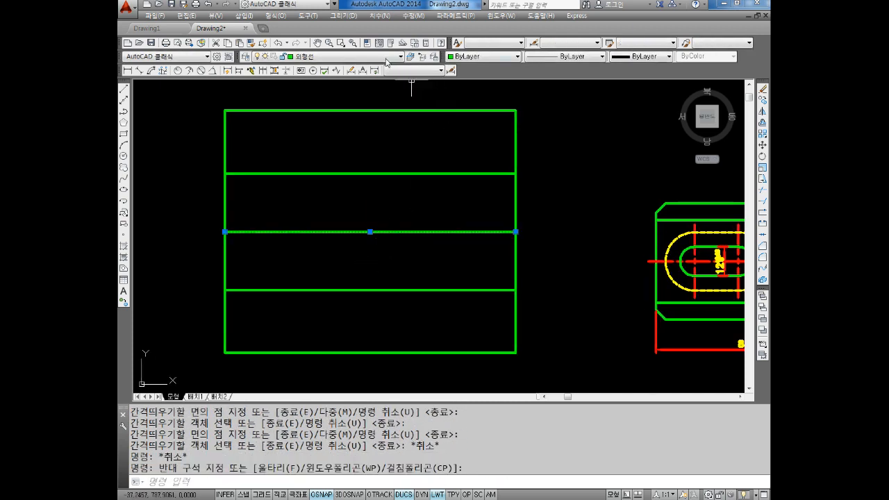
{"action": "left_click", "coordinate": [386, 58]}
{"action": "left_click", "coordinate": [301, 116]}
{"action": "key", "text": "Escape"}
{"action": "middle_click_drag", "start_coordinate": [361, 201], "coordinate": [411, 199]}
{"action": "key", "text": "Escape"}
{"action": "type", "text": "LTS"}
{"action": "key", "text": "Return"}
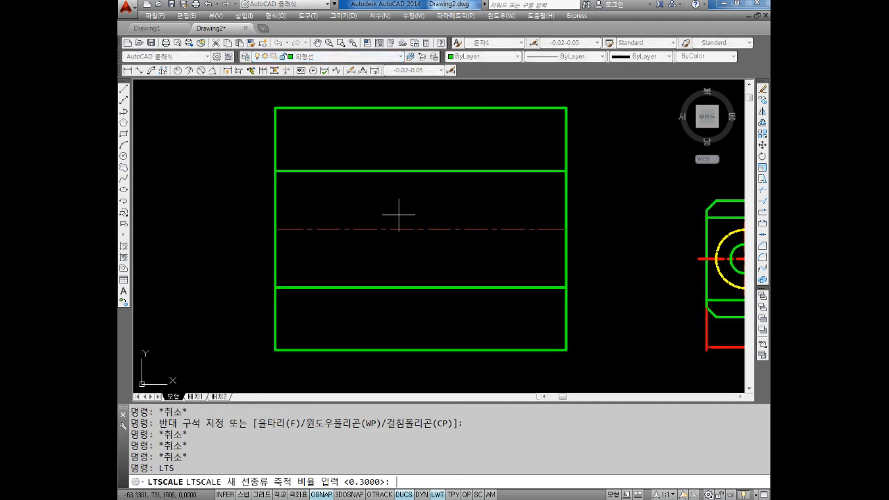
{"action": "type", "text": "0.1"}
{"action": "key", "text": "Escape"}
{"action": "key", "text": "Escape"}
{"action": "key", "text": "Escape"}
Lengthen the rectangle's horizontal centre line by 10 at both ends
{"action": "type", "text": "LEN"}
{"action": "key", "text": "Return"}
{"action": "type", "text": "DE"}
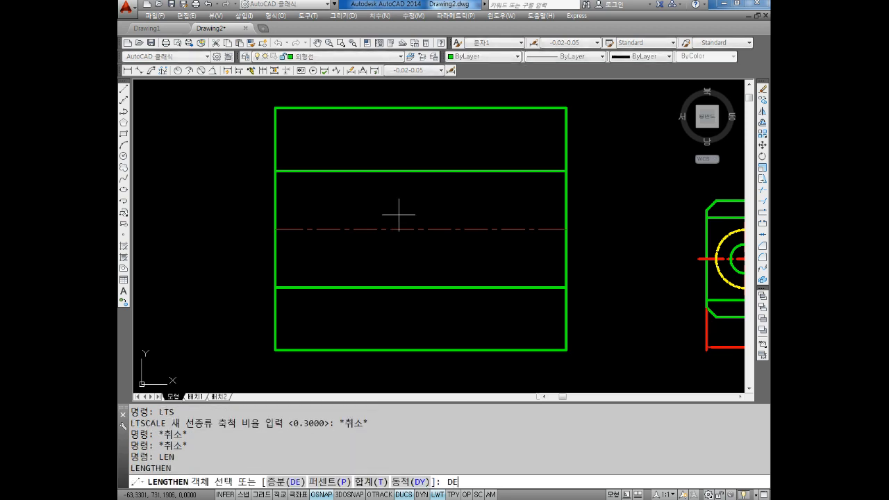
{"action": "key", "text": "Return"}
{"action": "type", "text": "10"}
{"action": "key", "text": "Return"}
{"action": "left_click", "coordinate": [324, 229]}
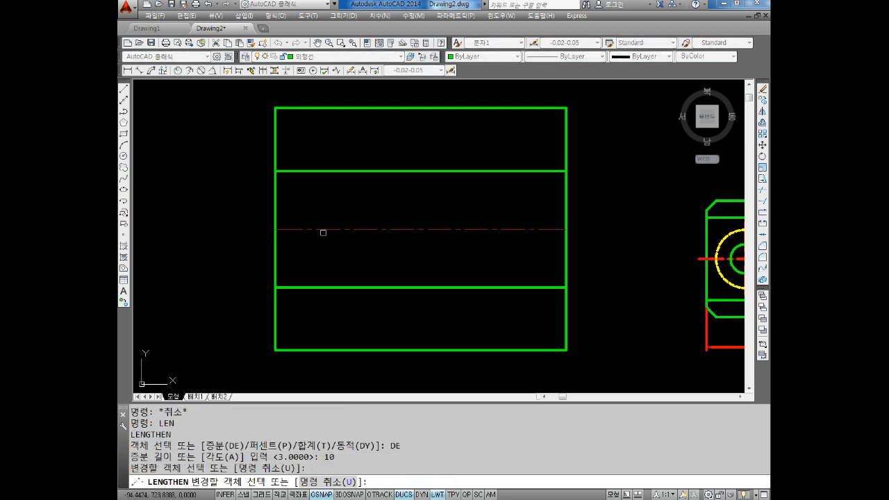
{"action": "left_click", "coordinate": [333, 230]}
{"action": "left_click", "coordinate": [512, 229]}
{"action": "key", "text": "Escape"}
{"action": "key", "text": "Escape"}
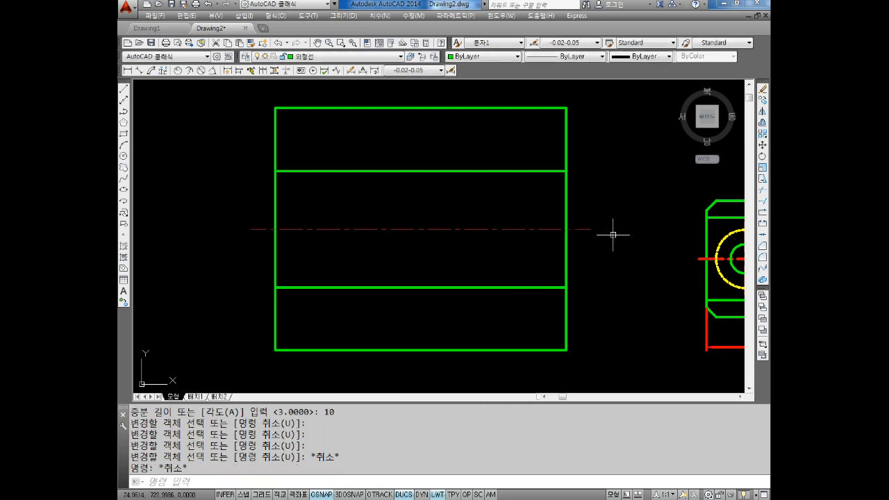
Change the colour of the whole rectangular part, including its centre line, to magenta
{"action": "middle_click_drag", "start_coordinate": [622, 204], "coordinate": [565, 206]}
{"action": "scroll", "coordinate": [619, 199], "scroll_direction": "down", "scroll_amount": 2}
{"action": "mouse_move", "coordinate": [628, 256]}
{"action": "middle_mouse_down"}
{"action": "mouse_move", "coordinate": [525, 237]}
{"action": "mouse_move", "coordinate": [566, 248]}
{"action": "middle_mouse_up"}
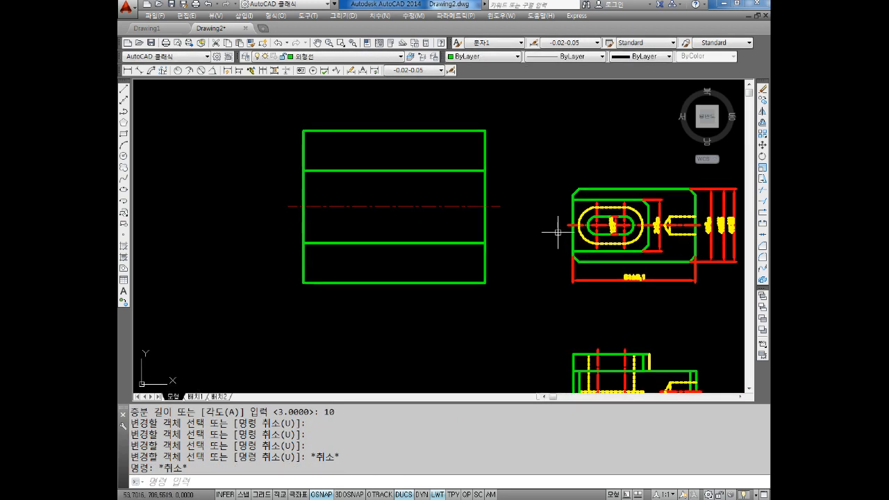
{"action": "left_click", "coordinate": [501, 98]}
{"action": "left_click", "coordinate": [251, 335]}
{"action": "left_click", "coordinate": [486, 56]}
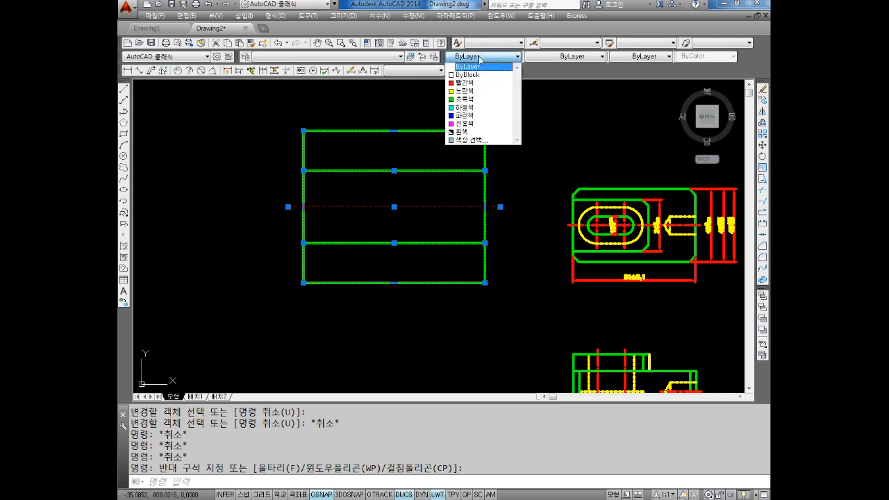
{"action": "left_click", "coordinate": [477, 123]}
{"action": "key", "text": "Escape"}
{"action": "key", "text": "Escape"}
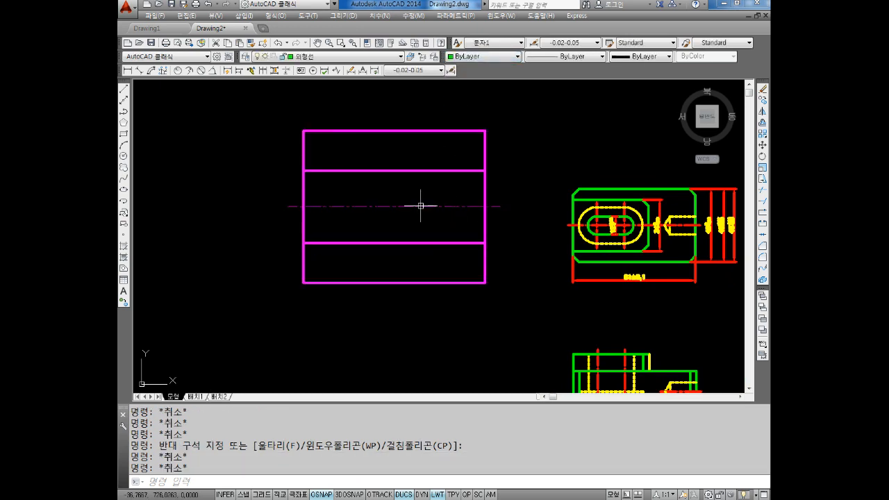
{"action": "scroll", "coordinate": [421, 205], "scroll_direction": "up", "scroll_amount": 2}
{"action": "middle_click_drag", "start_coordinate": [439, 209], "coordinate": [450, 216]}
{"action": "key", "text": "Escape"}
{"action": "scroll", "coordinate": [529, 170], "scroll_direction": "down", "scroll_amount": 2}
{"action": "middle_click_drag", "start_coordinate": [529, 169], "coordinate": [532, 192]}
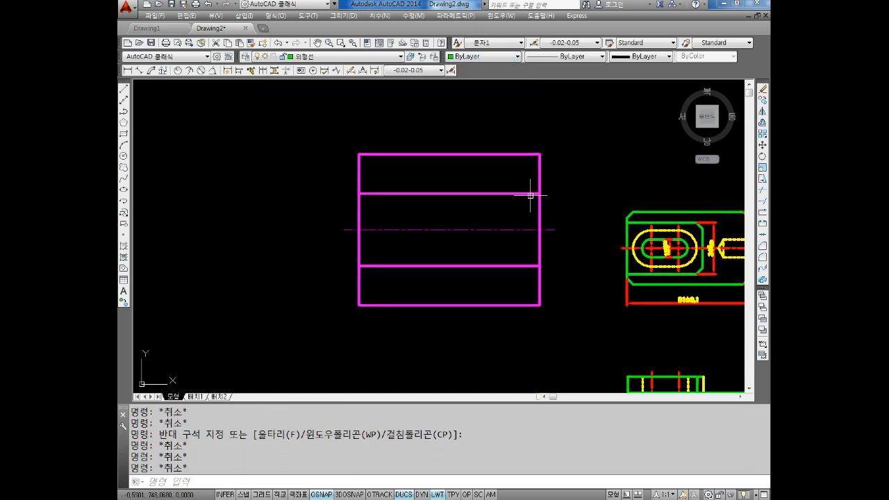
{"action": "mouse_move", "coordinate": [605, 223]}
{"action": "middle_mouse_down"}
{"action": "mouse_move", "coordinate": [476, 190]}
{"action": "mouse_move", "coordinate": [526, 222]}
{"action": "middle_mouse_up"}
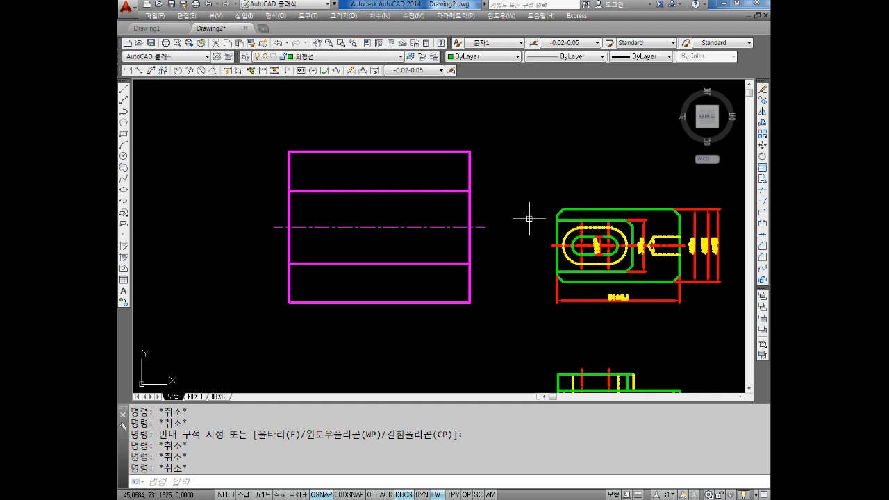
{"action": "middle_click_drag", "start_coordinate": [475, 238], "coordinate": [486, 225]}
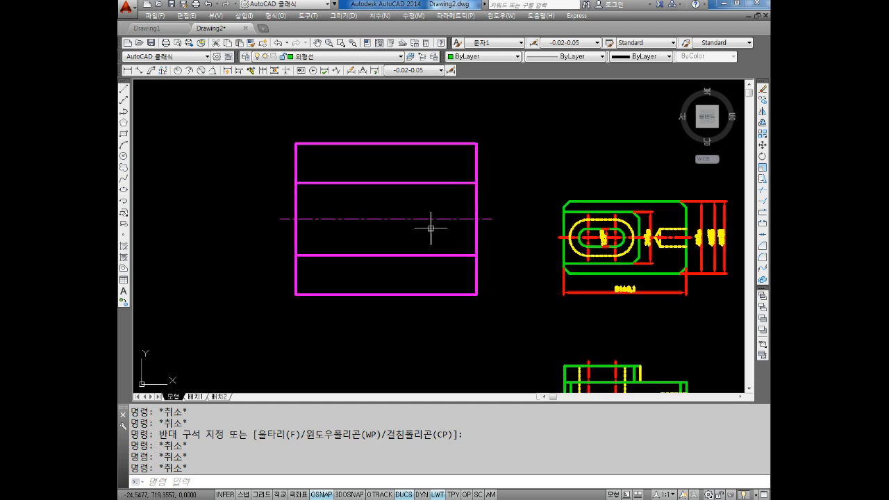
{"action": "middle_click_drag", "start_coordinate": [414, 205], "coordinate": [438, 222]}
{"action": "key", "text": "Escape"}
{"action": "type", "text": "BL"}
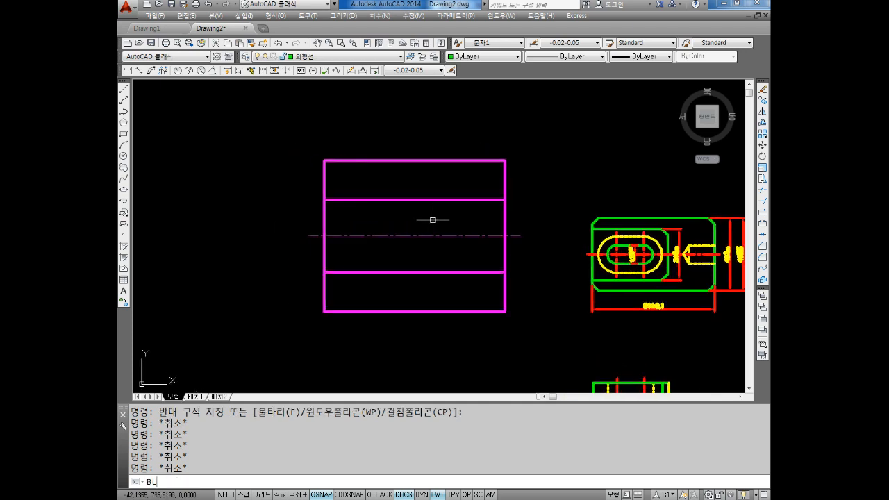
{"action": "key", "text": "Escape"}
{"action": "key", "text": "Escape"}
{"action": "key", "text": "Escape"}
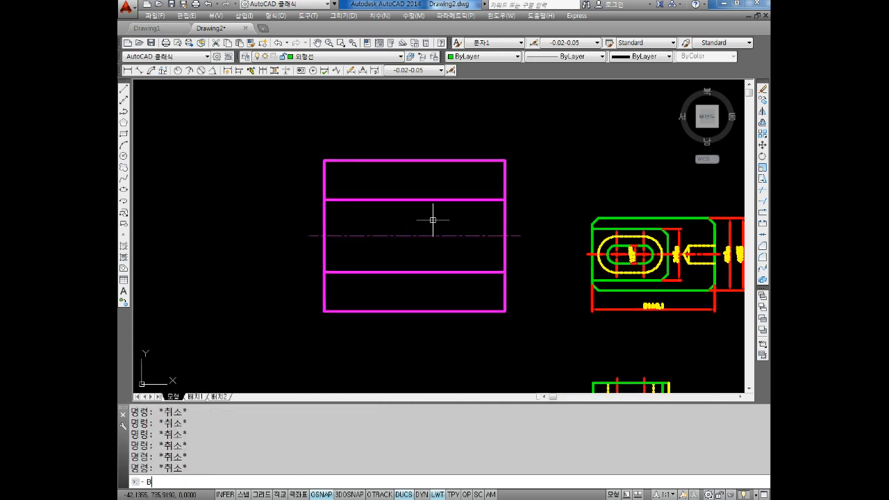
Define the magenta part's four objects as a block named 제품2 평면, with its base point at the centre line's midpoint
{"action": "type", "text": "B"}
{"action": "key", "text": "Return"}
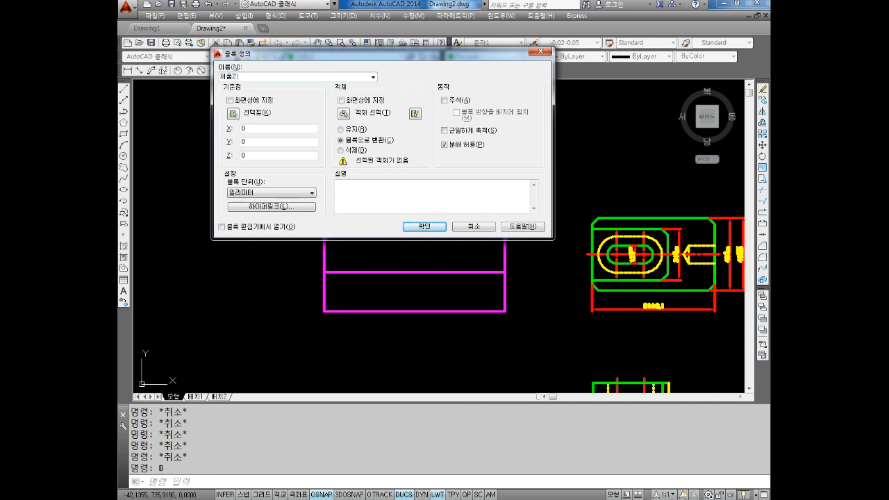
{"action": "left_click", "coordinate": [232, 113]}
{"action": "left_click", "coordinate": [415, 235]}
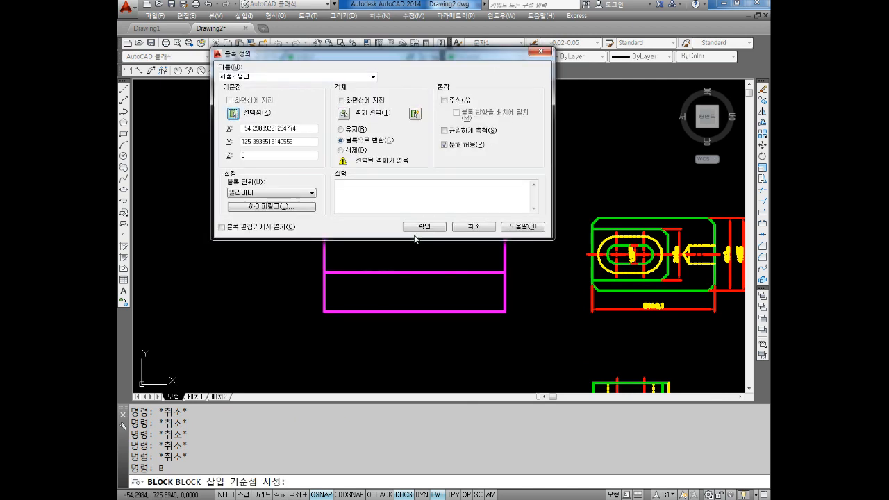
{"action": "left_click", "coordinate": [343, 113]}
{"action": "left_click", "coordinate": [540, 118]}
{"action": "left_click", "coordinate": [285, 362]}
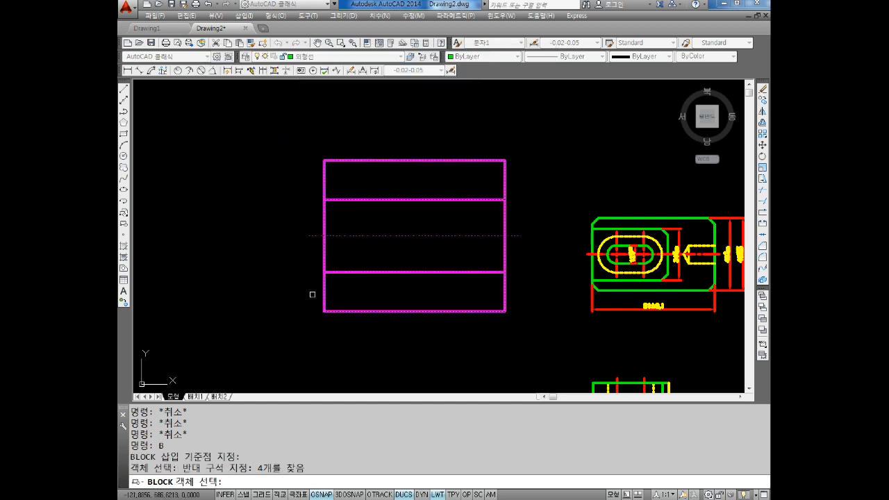
{"action": "key", "text": "Return"}
{"action": "left_click", "coordinate": [418, 232]}
{"action": "middle_click_drag", "start_coordinate": [417, 257], "coordinate": [416, 277]}
{"action": "key", "text": "Escape"}
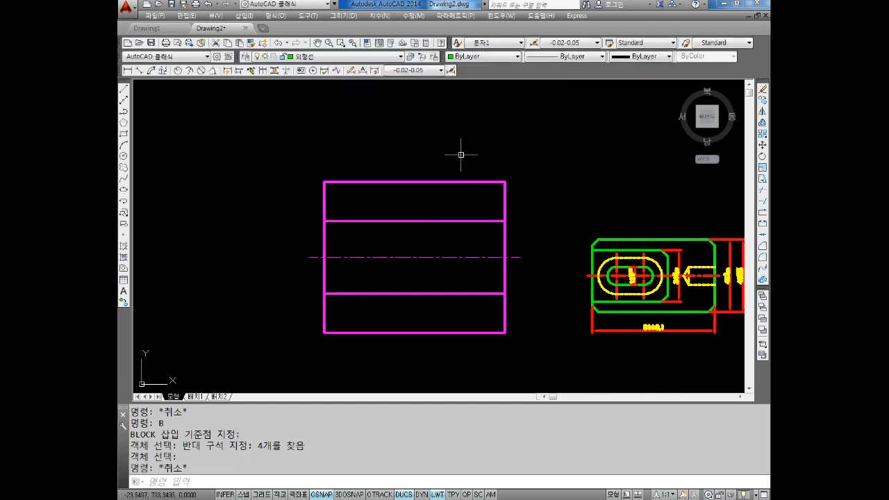
{"action": "left_click", "coordinate": [467, 140]}
{"action": "left_click", "coordinate": [415, 213]}
{"action": "key", "text": "Escape"}
{"action": "key", "text": "Escape"}
{"action": "middle_click_drag", "start_coordinate": [457, 250], "coordinate": [448, 235]}
{"action": "key", "text": "Escape"}
{"action": "key", "text": "Escape"}
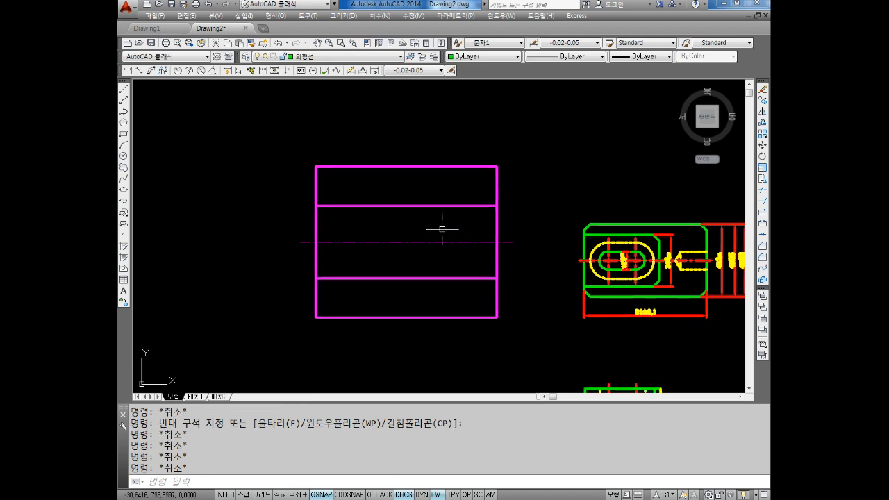
{"action": "key", "text": "Escape"}
{"action": "key", "text": "Escape"}
{"action": "middle_click_drag", "start_coordinate": [433, 256], "coordinate": [509, 214]}
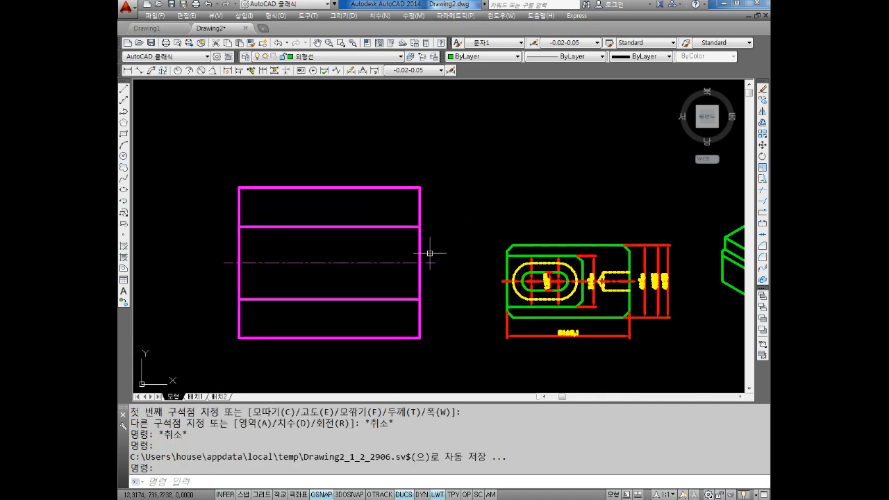
{"action": "middle_click_drag", "start_coordinate": [416, 277], "coordinate": [443, 255]}
{"action": "scroll", "coordinate": [371, 210], "scroll_direction": "up", "scroll_amount": 2}
{"action": "scroll", "coordinate": [374, 229], "scroll_direction": "down", "scroll_amount": 2}
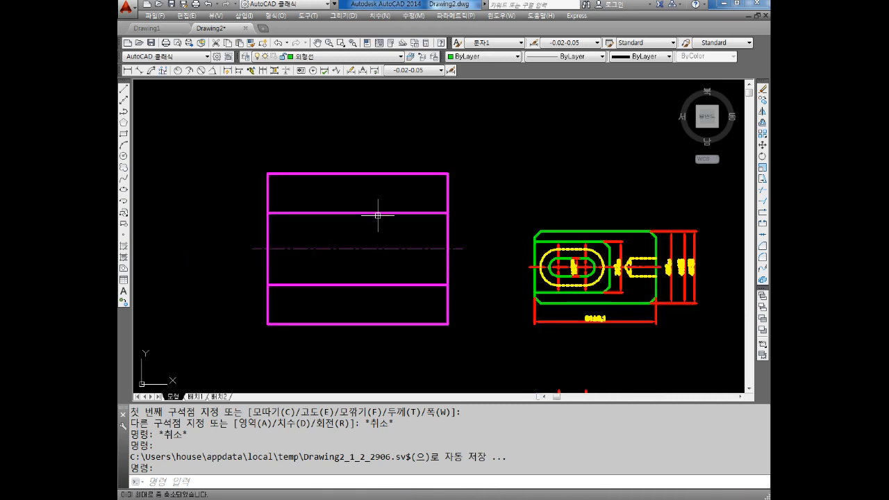
Open the 제품2 평면 block in the Block Editor to view its geometry, and close the editor without making changes
{"action": "double_click", "coordinate": [374, 173]}
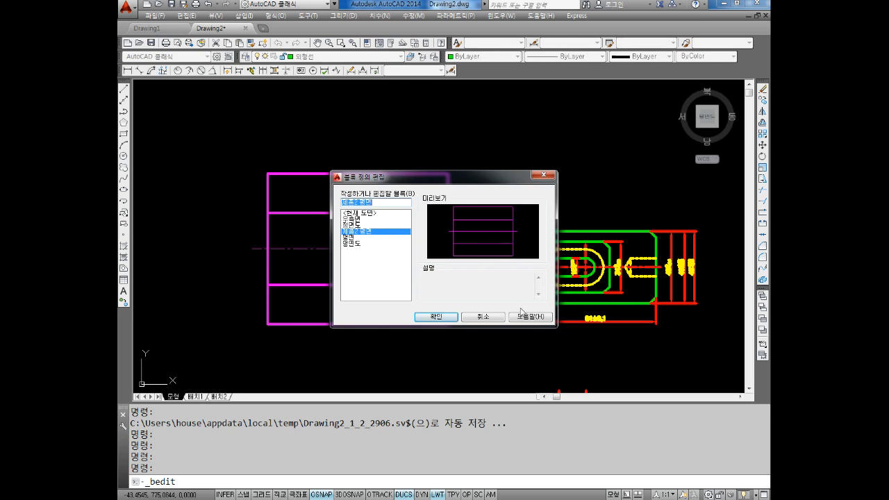
{"action": "left_click", "coordinate": [495, 319]}
{"action": "double_click", "coordinate": [358, 174]}
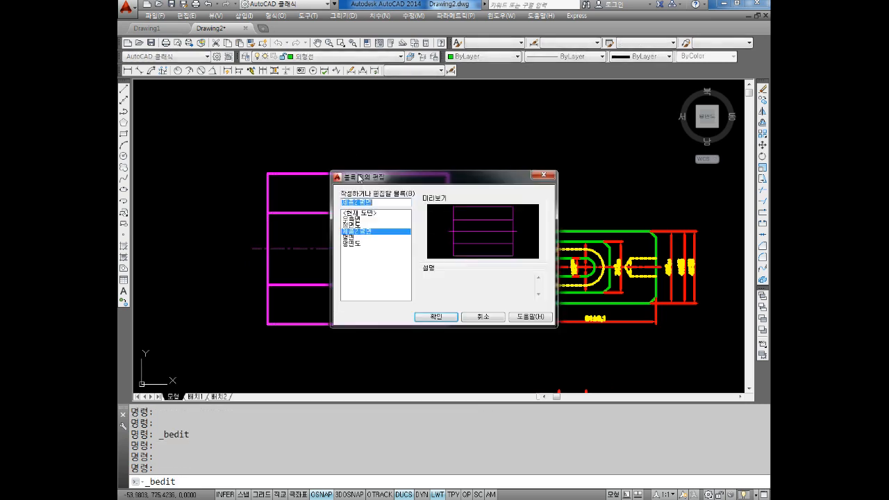
{"action": "left_click", "coordinate": [437, 317]}
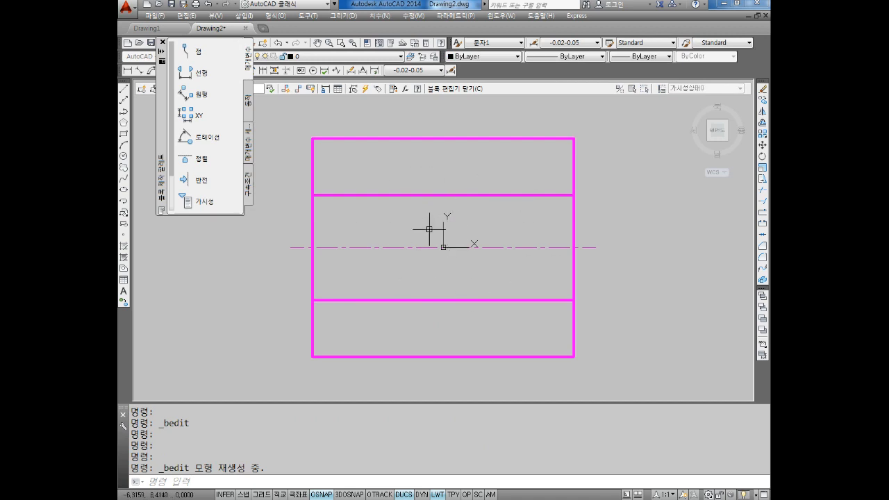
{"action": "key", "text": "Escape"}
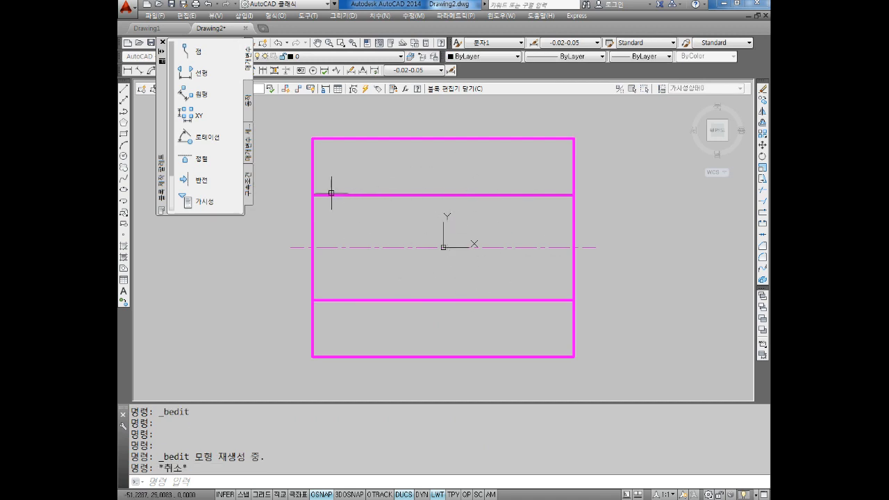
{"action": "key", "text": "Escape"}
{"action": "key", "text": "Escape"}
{"action": "key", "text": "Escape"}
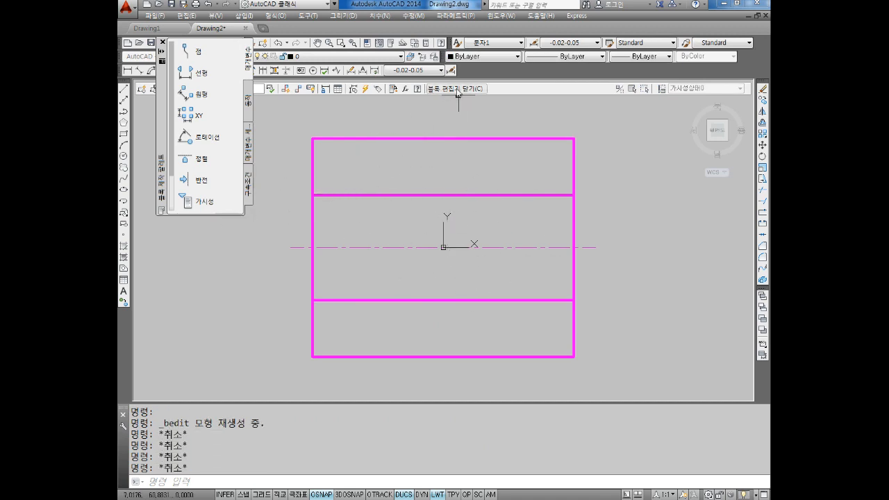
{"action": "left_click", "coordinate": [456, 88]}
{"action": "key", "text": "Escape"}
{"action": "key", "text": "Escape"}
{"action": "key", "text": "Escape"}
{"action": "key", "text": "Escape"}
{"action": "key", "text": "Escape"}
{"action": "key", "text": "Escape"}
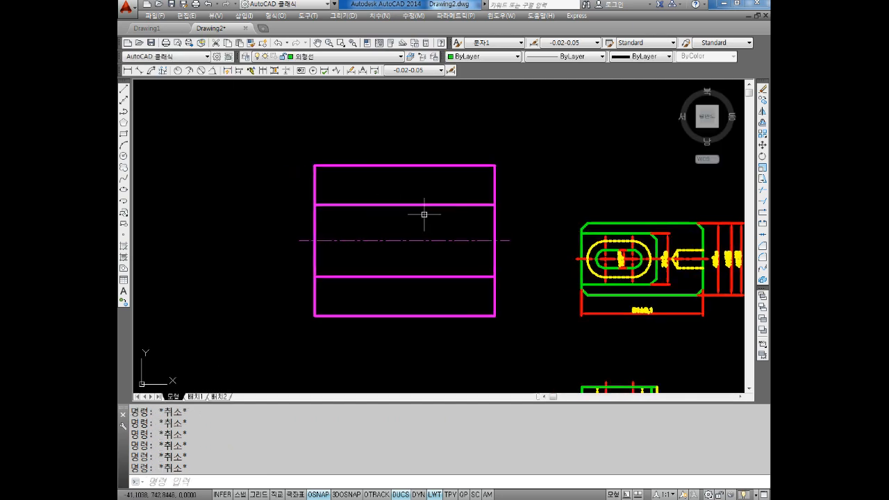
Explode the 제품2 평면 block back into its individual objects
{"action": "key", "text": "Return"}
{"action": "left_click", "coordinate": [465, 129]}
{"action": "left_click", "coordinate": [362, 224]}
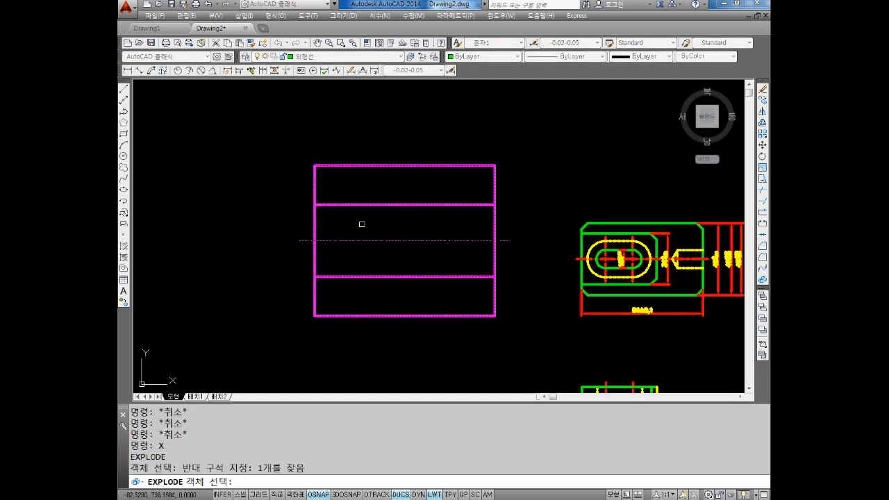
{"action": "key", "text": "Return"}
{"action": "key", "text": "Escape"}
{"action": "key", "text": "Escape"}
{"action": "left_click", "coordinate": [407, 236]}
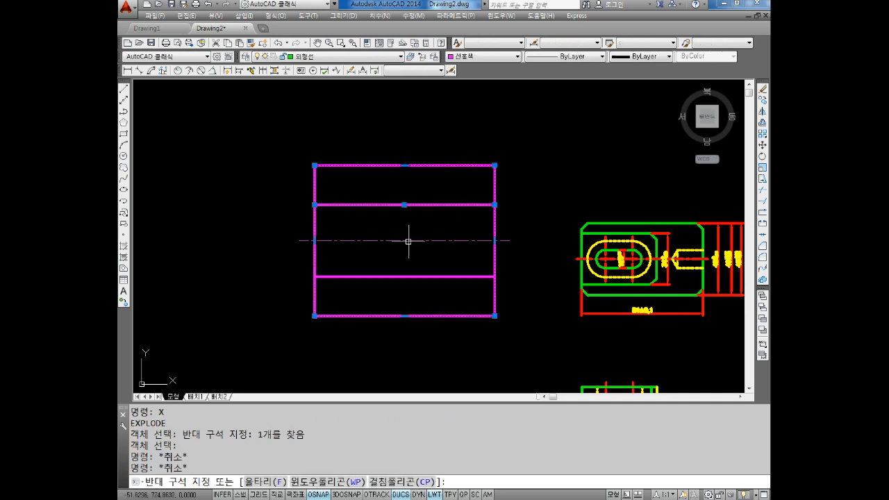
{"action": "key", "text": "Escape"}
{"action": "key", "text": "Escape"}
{"action": "key", "text": "Escape"}
{"action": "key", "text": "Escape"}
{"action": "key", "text": "Escape"}
{"action": "key", "text": "Escape"}
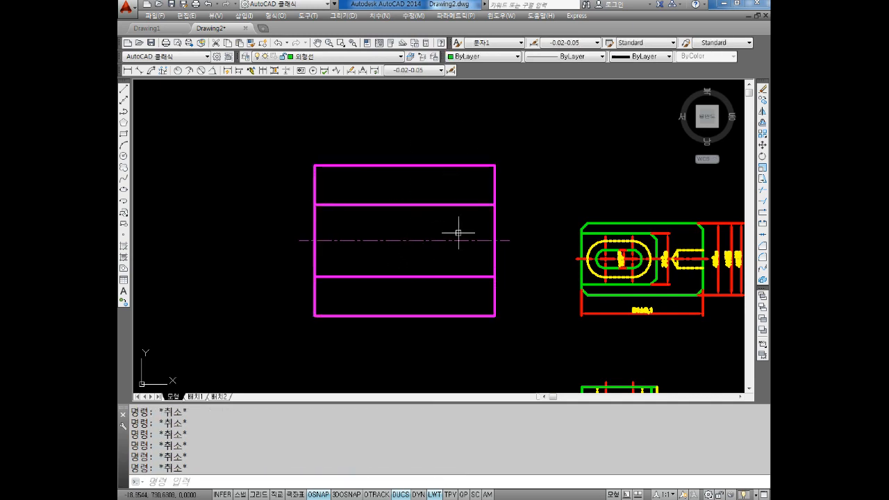
Explode the magenta part's outer rectangle into separate lines
{"action": "type", "text": "x"}
{"action": "key", "text": "Return"}
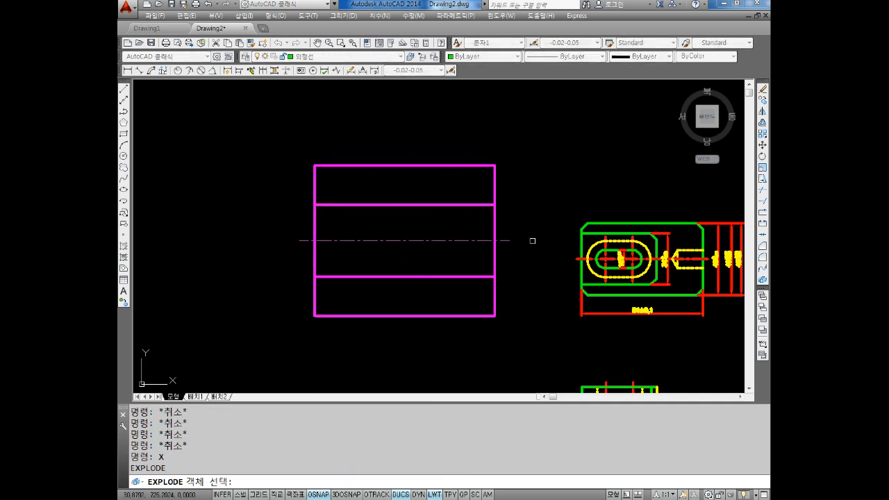
{"action": "left_click", "coordinate": [530, 148]}
{"action": "left_click", "coordinate": [276, 338]}
{"action": "key", "text": "Return"}
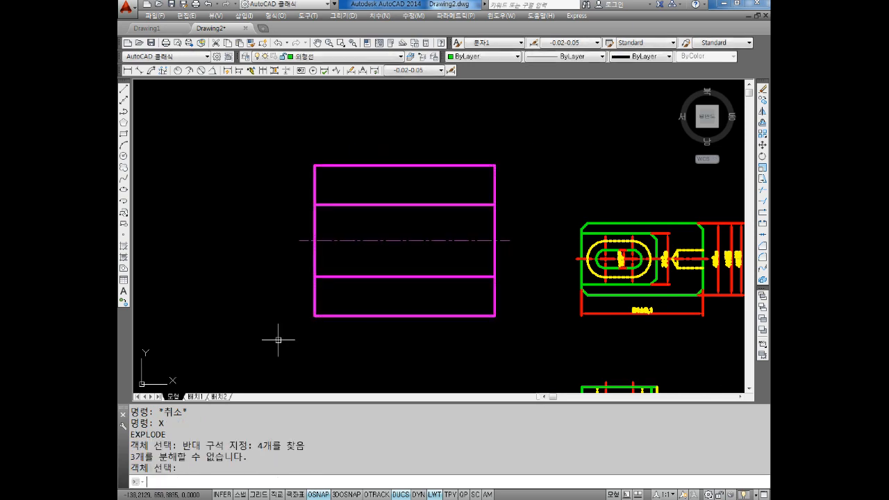
{"action": "key", "text": "Escape"}
{"action": "key", "text": "Escape"}
Examine the magenta part beside the block's plan view and its toleranced dimensions
{"action": "middle_click_drag", "start_coordinate": [521, 250], "coordinate": [465, 250]}
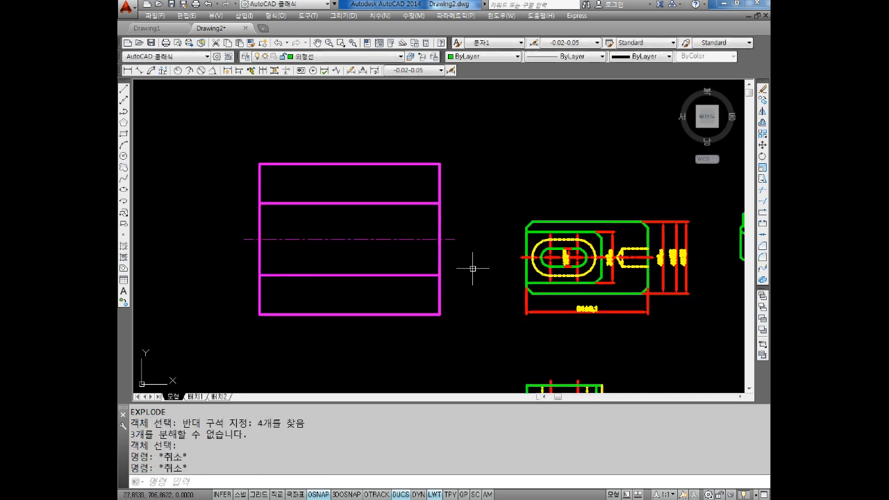
{"action": "scroll", "coordinate": [579, 260], "scroll_direction": "up", "scroll_amount": 4}
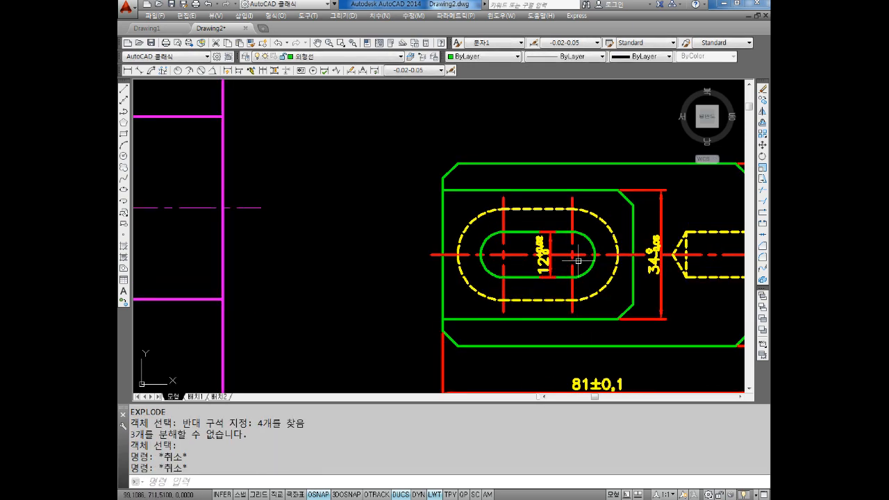
{"action": "scroll", "coordinate": [578, 260], "scroll_direction": "down", "scroll_amount": 5}
{"action": "scroll", "coordinate": [229, 212], "scroll_direction": "up", "scroll_amount": 3}
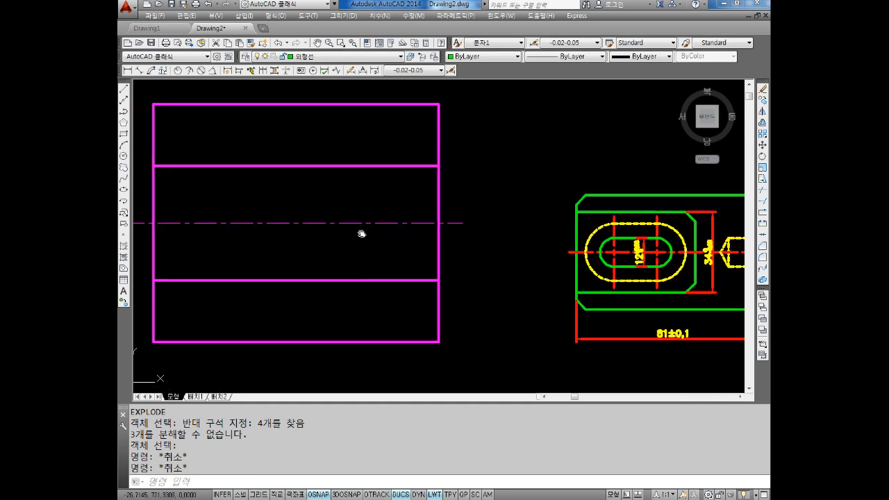
{"action": "middle_click_drag", "start_coordinate": [448, 248], "coordinate": [314, 230]}
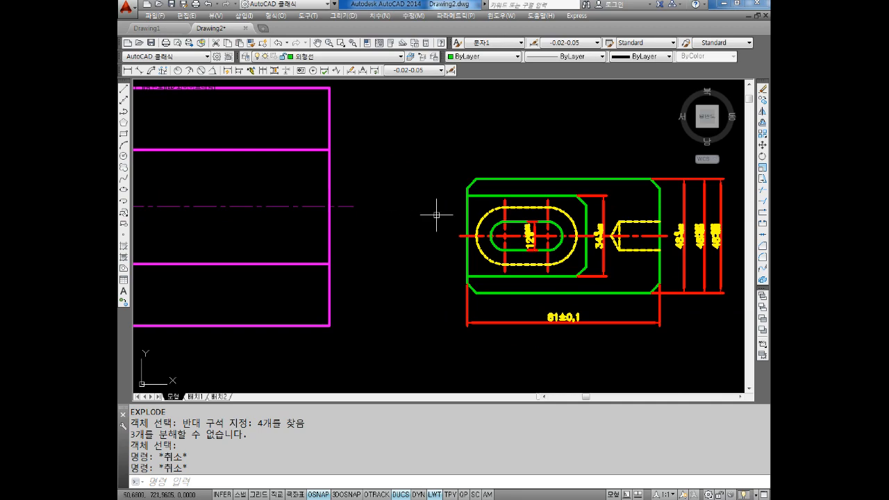
{"action": "middle_click_drag", "start_coordinate": [560, 235], "coordinate": [451, 238]}
{"action": "scroll", "coordinate": [536, 235], "scroll_direction": "up", "scroll_amount": 2}
{"action": "middle_click_drag", "start_coordinate": [555, 235], "coordinate": [515, 214]}
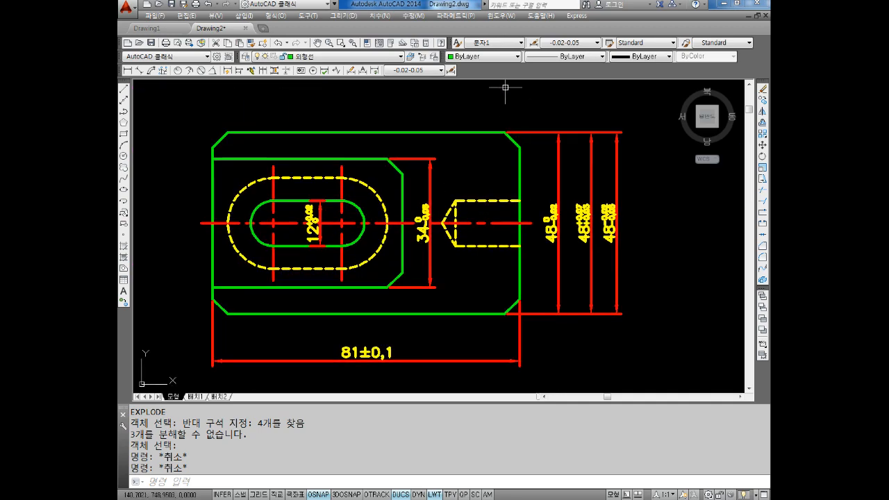
{"action": "left_click", "coordinate": [506, 87]}
{"action": "left_click", "coordinate": [280, 278]}
{"action": "scroll", "coordinate": [336, 253], "scroll_direction": "down", "scroll_amount": 3}
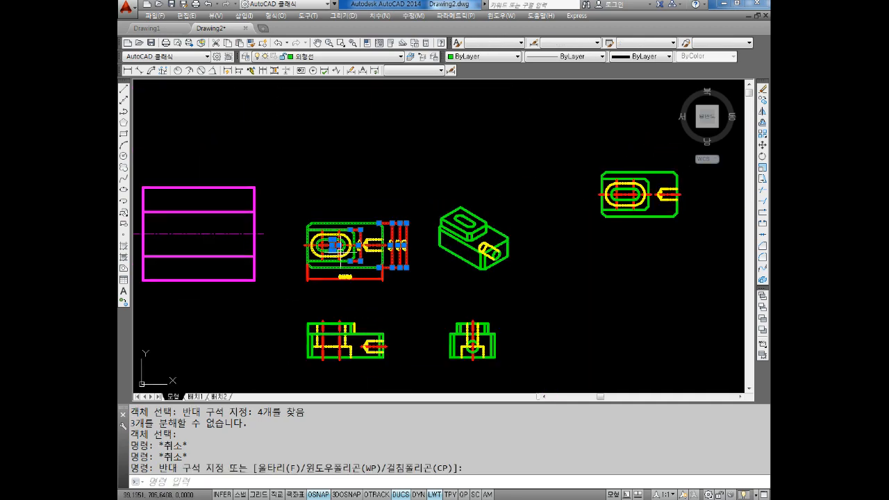
{"action": "middle_click_drag", "start_coordinate": [337, 252], "coordinate": [359, 243]}
{"action": "scroll", "coordinate": [359, 244], "scroll_direction": "up", "scroll_amount": 1}
{"action": "key", "text": "Escape"}
{"action": "key", "text": "Escape"}
Delete the three 48 height dimensions and the 81±0,1 length dimension from the block's plan view
{"action": "left_click", "coordinate": [491, 153]}
{"action": "left_click", "coordinate": [448, 292]}
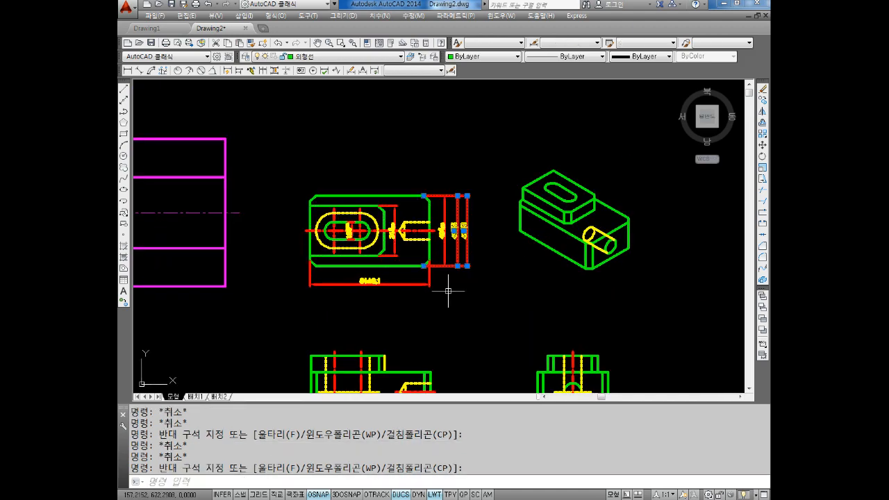
{"action": "key", "text": "Delete"}
{"action": "middle_click_drag", "start_coordinate": [391, 296], "coordinate": [418, 302]}
{"action": "left_click", "coordinate": [485, 285]}
{"action": "left_click", "coordinate": [310, 304]}
{"action": "key", "text": "Delete"}
{"action": "left_click", "coordinate": [483, 202]}
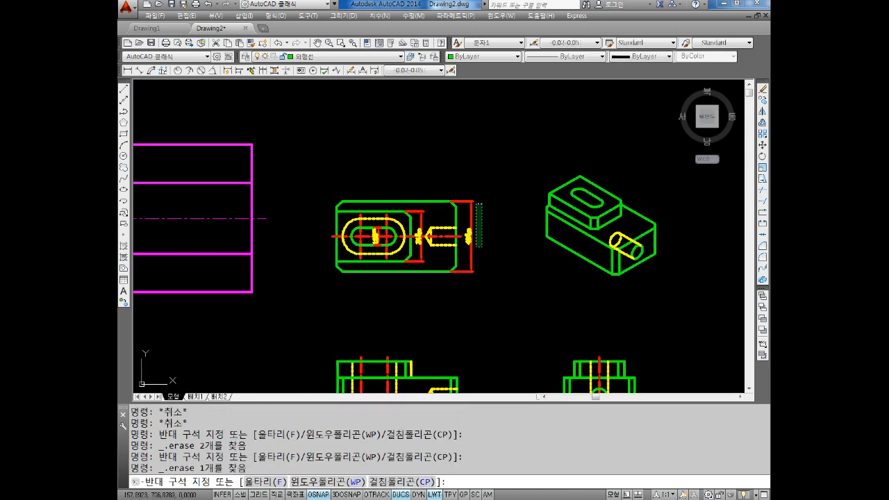
{"action": "left_click", "coordinate": [469, 264]}
{"action": "key", "text": "Delete"}
Delete the plan view's block geometry, and undo the deletion
{"action": "scroll", "coordinate": [432, 238], "scroll_direction": "up", "scroll_amount": 2}
{"action": "left_click", "coordinate": [439, 234]}
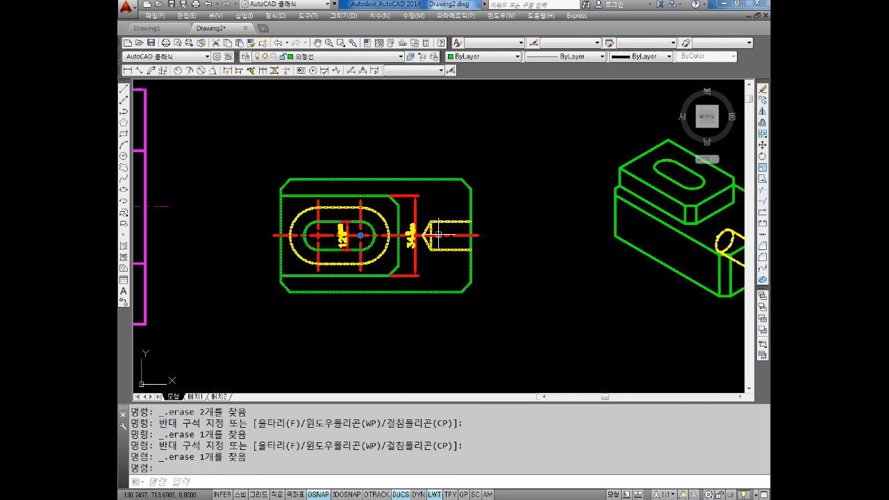
{"action": "key", "text": "Delete"}
{"action": "key", "text": "ctrl+z"}
{"action": "middle_click_drag", "start_coordinate": [410, 222], "coordinate": [410, 222]}
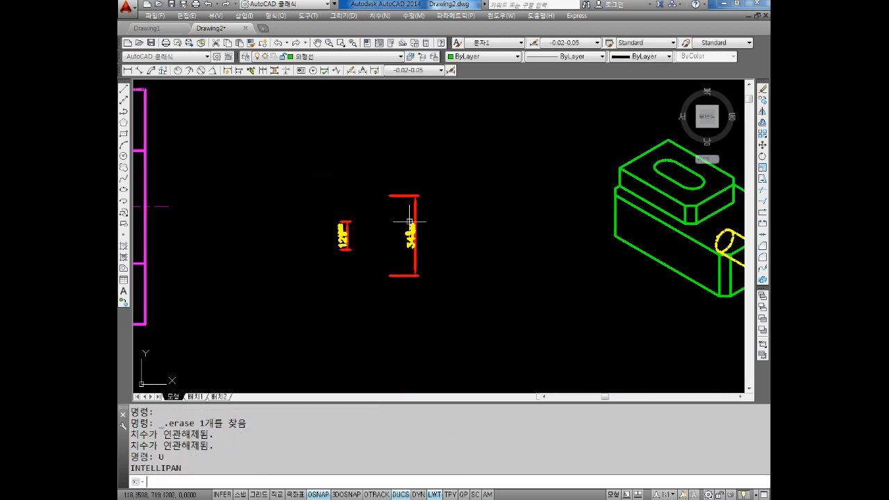
{"action": "key", "text": "ctrl+z"}
{"action": "key", "text": "Escape"}
{"action": "key", "text": "Escape"}
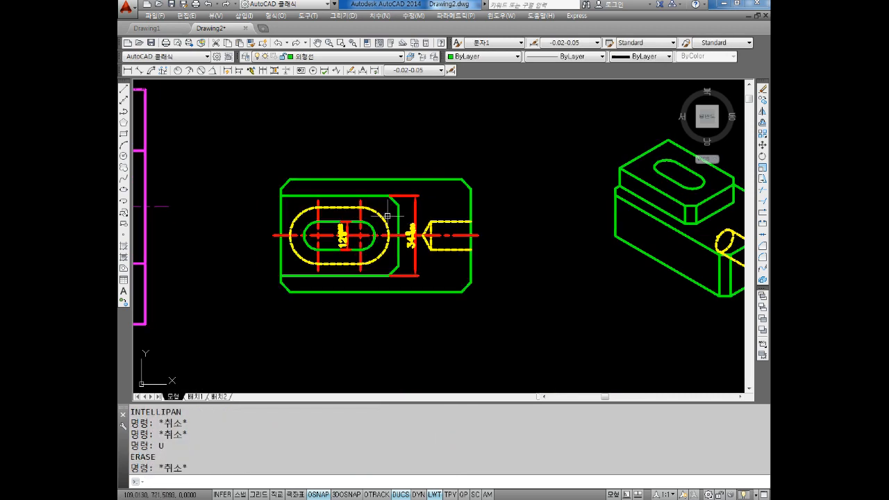
Delete the remaining 34 and 12 toleranced dimensions from the plan view
{"action": "left_click", "coordinate": [405, 196]}
{"action": "key", "text": "Delete"}
{"action": "scroll", "coordinate": [376, 230], "scroll_direction": "up", "scroll_amount": 2}
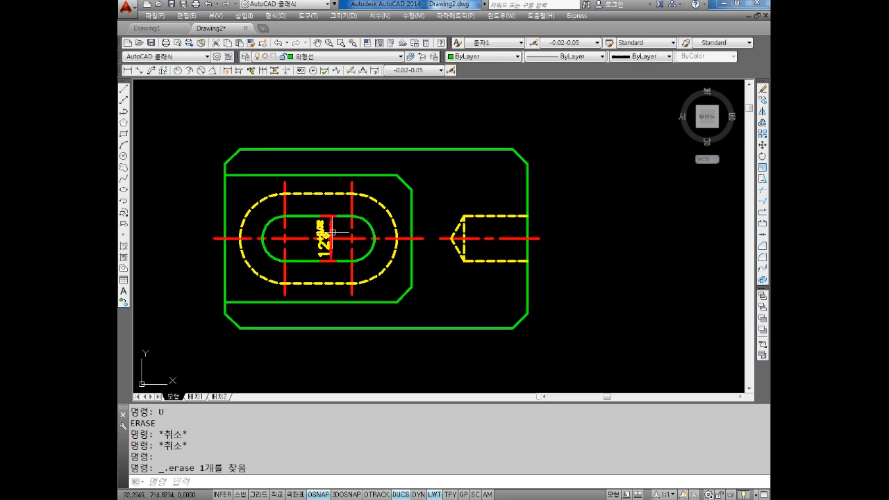
{"action": "left_click", "coordinate": [316, 229]}
{"action": "key", "text": "Delete"}
{"action": "key", "text": "Escape"}
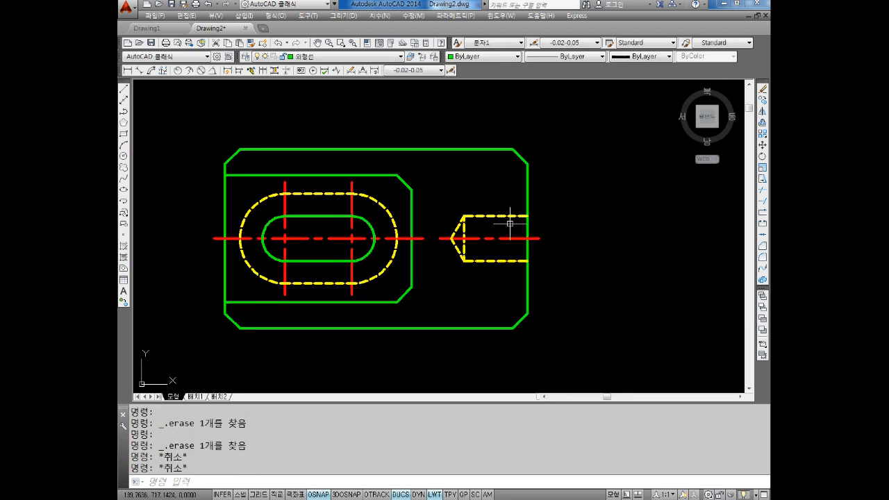
Explode the green plan view block into its individual objects
{"action": "key", "text": "Escape"}
{"action": "type", "text": "x"}
{"action": "key", "text": "Return"}
{"action": "left_click", "coordinate": [565, 124]}
{"action": "left_click", "coordinate": [219, 323]}
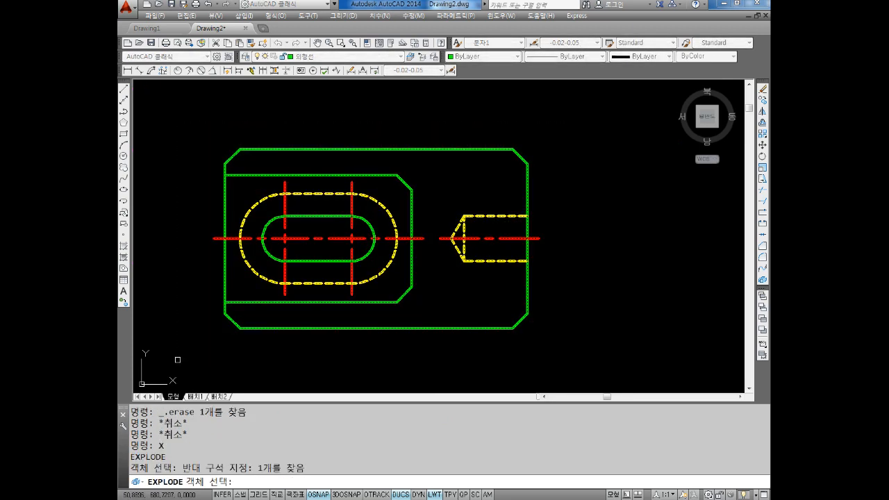
{"action": "key", "text": "Return"}
{"action": "middle_click_drag", "start_coordinate": [364, 219], "coordinate": [417, 241]}
{"action": "key", "text": "Escape"}
{"action": "key", "text": "Escape"}
Offset the plan view's upper outer edge inward by 10, and delete the offset line
{"action": "scroll", "coordinate": [473, 227], "scroll_direction": "up", "scroll_amount": 1}
{"action": "middle_click_drag", "start_coordinate": [541, 208], "coordinate": [489, 180]}
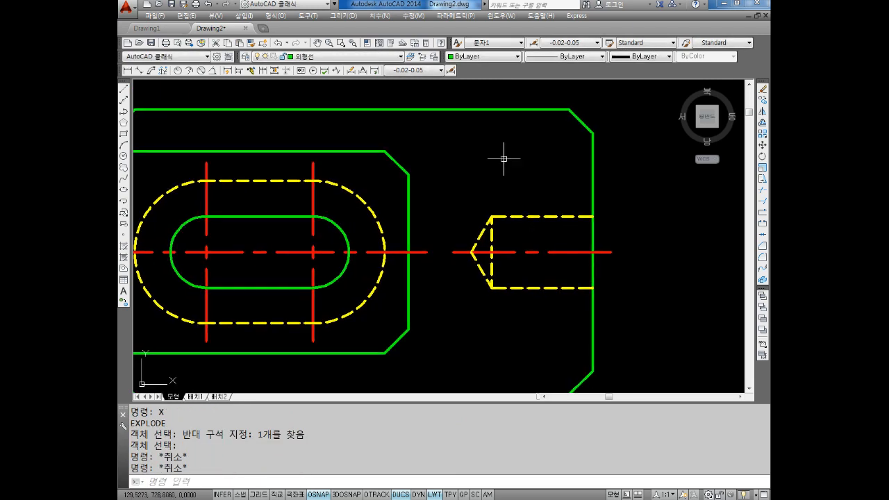
{"action": "key", "text": "Escape"}
{"action": "scroll", "coordinate": [508, 167], "scroll_direction": "down", "scroll_amount": 1}
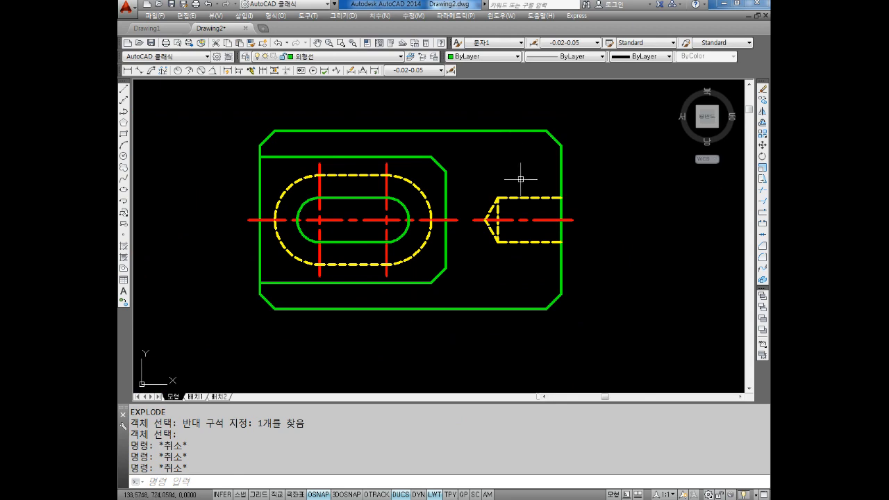
{"action": "scroll", "coordinate": [508, 153], "scroll_direction": "up", "scroll_amount": 1}
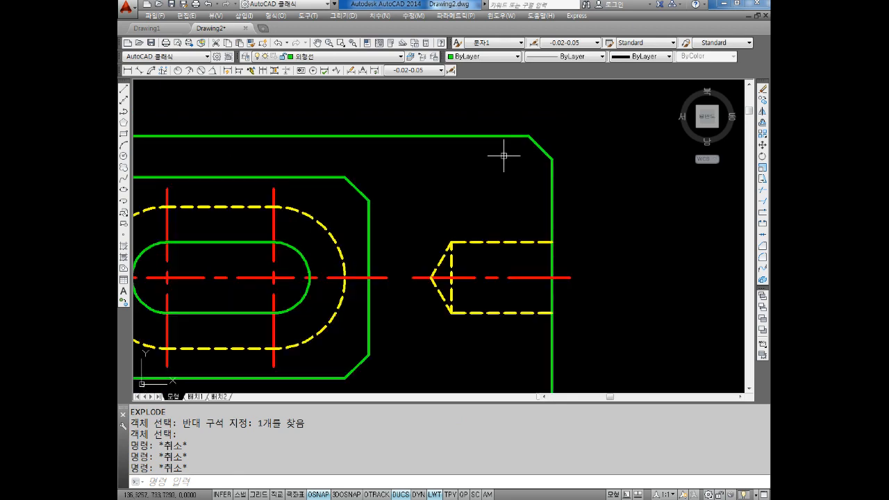
{"action": "key", "text": "Escape"}
{"action": "key", "text": "Escape"}
{"action": "key", "text": "Escape"}
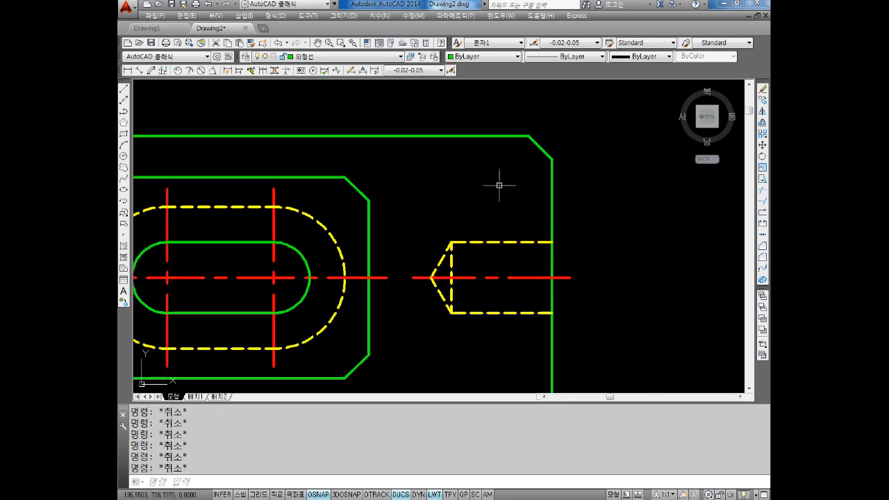
{"action": "type", "text": "o"}
{"action": "key", "text": "Return"}
{"action": "type", "text": "10"}
{"action": "key", "text": "Return"}
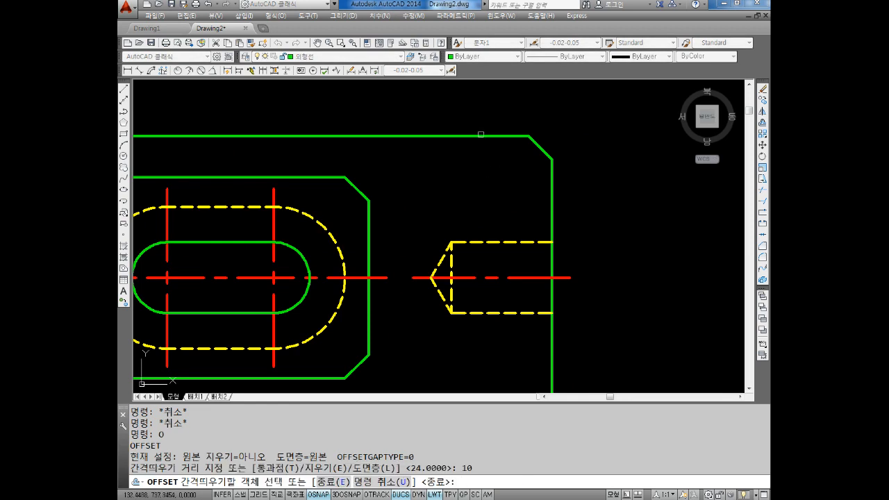
{"action": "left_click", "coordinate": [481, 136]}
{"action": "left_click", "coordinate": [482, 147]}
{"action": "key", "text": "Escape"}
{"action": "key", "text": "Escape"}
{"action": "left_click", "coordinate": [511, 171]}
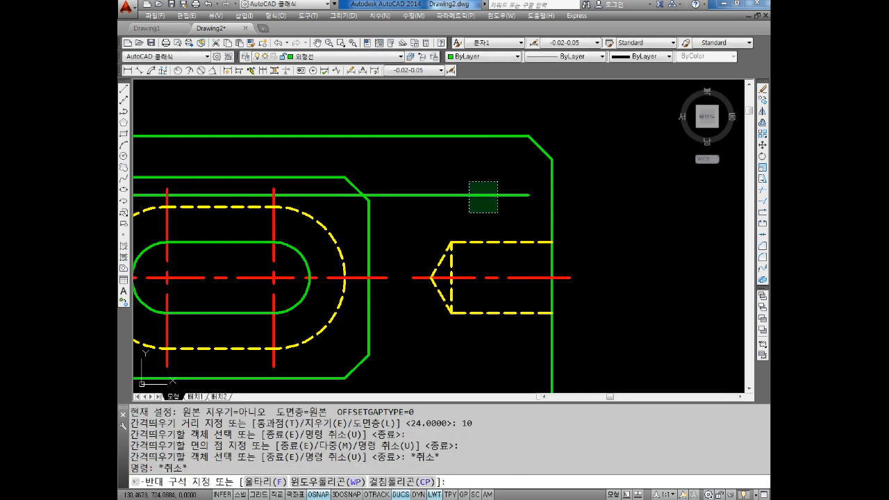
{"action": "left_click", "coordinate": [466, 208]}
{"action": "key", "text": "Delete"}
{"action": "key", "text": "Escape"}
{"action": "key", "text": "Escape"}
Offset the plan view's upper and lower outer edges inward by 5
{"action": "type", "text": "o"}
{"action": "key", "text": "Return"}
{"action": "type", "text": "5"}
{"action": "key", "text": "Return"}
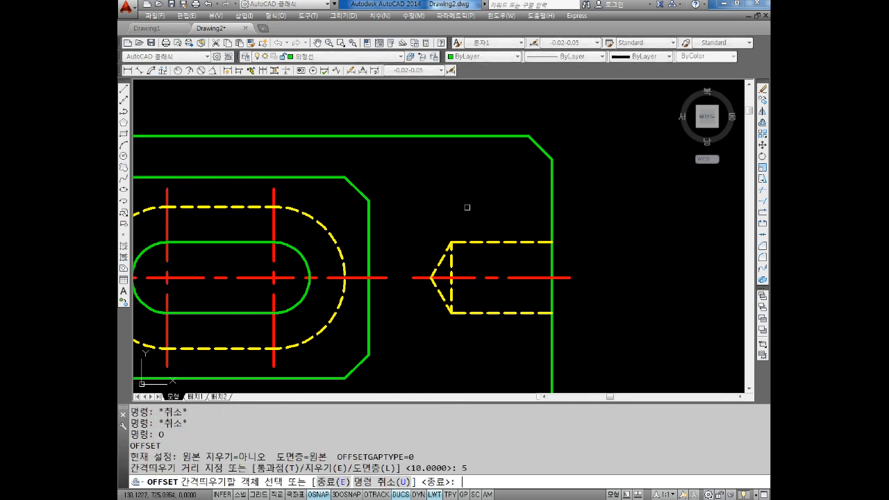
{"action": "left_click", "coordinate": [475, 136]}
{"action": "left_click", "coordinate": [470, 151]}
{"action": "middle_click_drag", "start_coordinate": [494, 212], "coordinate": [475, 123]}
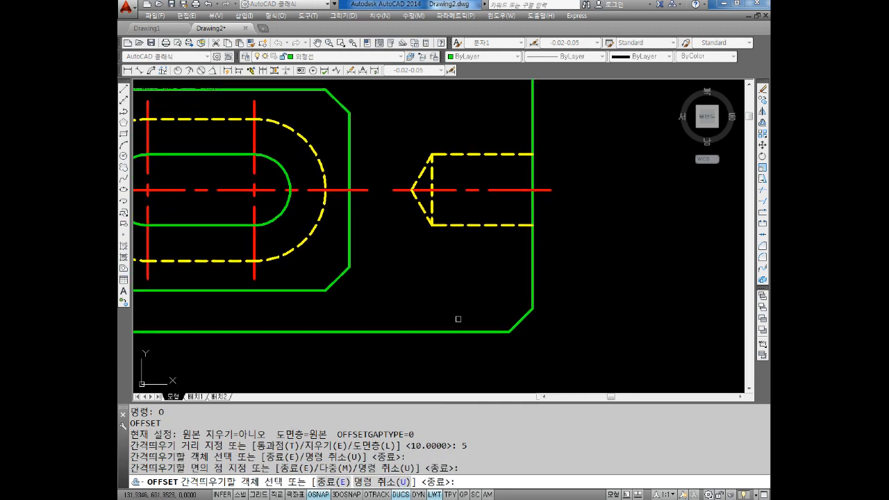
{"action": "left_click", "coordinate": [458, 331]}
{"action": "left_click", "coordinate": [457, 319]}
{"action": "middle_click_drag", "start_coordinate": [482, 193], "coordinate": [473, 247]}
{"action": "key", "text": "Escape"}
{"action": "key", "text": "Escape"}
{"action": "key", "text": "Escape"}
{"action": "key", "text": "Escape"}
{"action": "key", "text": "Escape"}
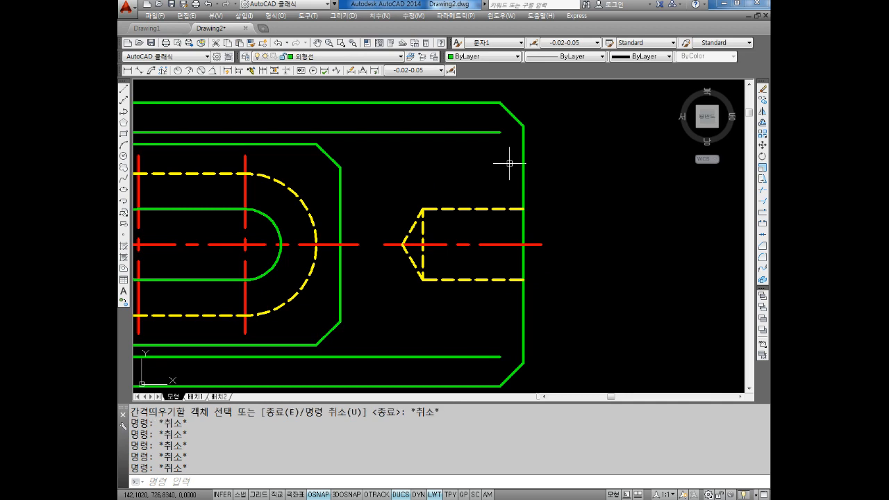
Offset the plan view's right outer edge inward by 10
{"action": "type", "text": "o"}
{"action": "key", "text": "Return"}
{"action": "type", "text": "10"}
{"action": "key", "text": "Return"}
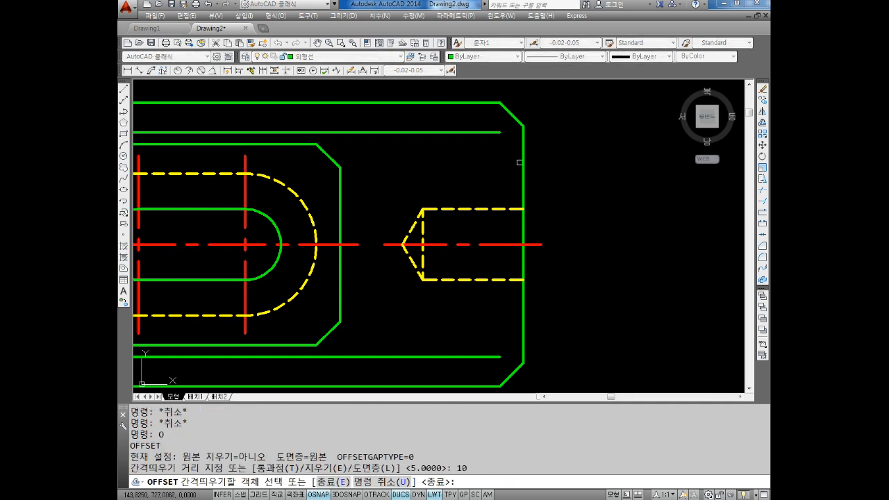
{"action": "left_click", "coordinate": [524, 167]}
{"action": "left_click", "coordinate": [473, 177]}
{"action": "key", "text": "Escape"}
{"action": "key", "text": "Escape"}
{"action": "key", "text": "Escape"}
{"action": "key", "text": "Escape"}
{"action": "middle_click_drag", "start_coordinate": [517, 167], "coordinate": [496, 182]}
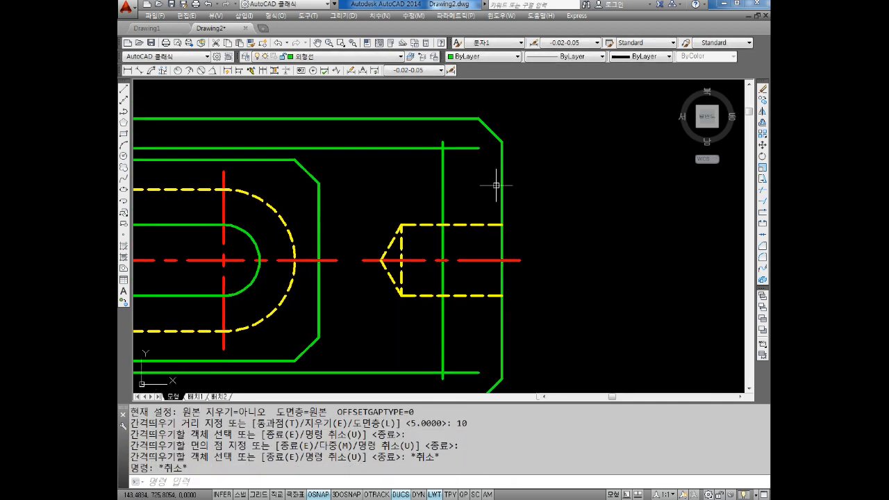
Draw a circle about 6.99 in diameter, centred where the upper and right offset lines cross
{"action": "type", "text": "c"}
{"action": "key", "text": "Return"}
{"action": "scroll", "coordinate": [492, 183], "scroll_direction": "up", "scroll_amount": 4}
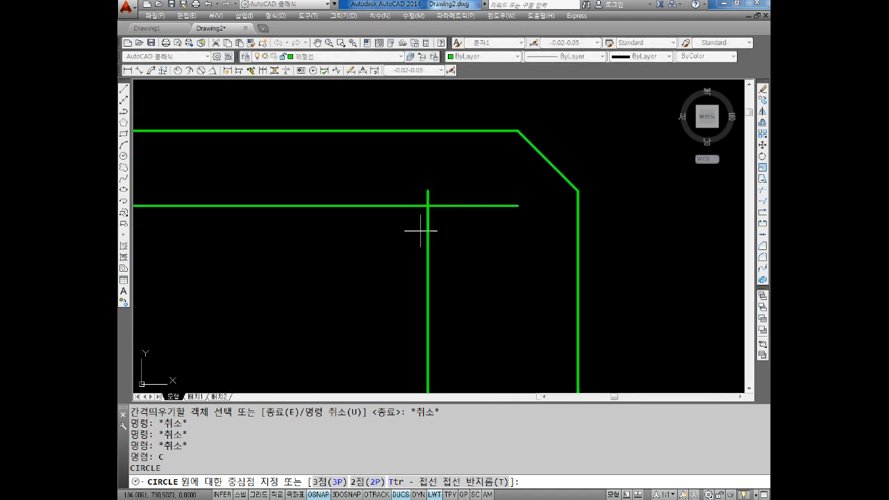
{"action": "left_click", "coordinate": [428, 205]}
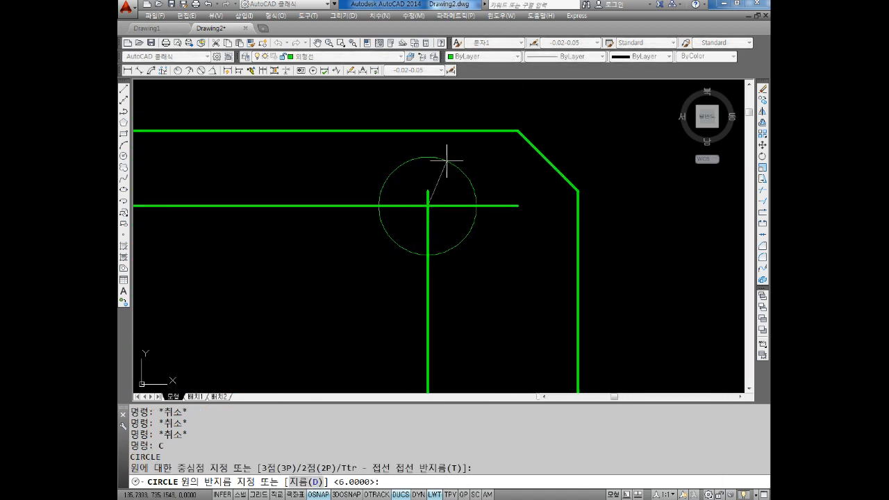
{"action": "left_click", "coordinate": [446, 156]}
{"action": "key", "text": "Escape"}
{"action": "key", "text": "Escape"}
{"action": "key", "text": "Escape"}
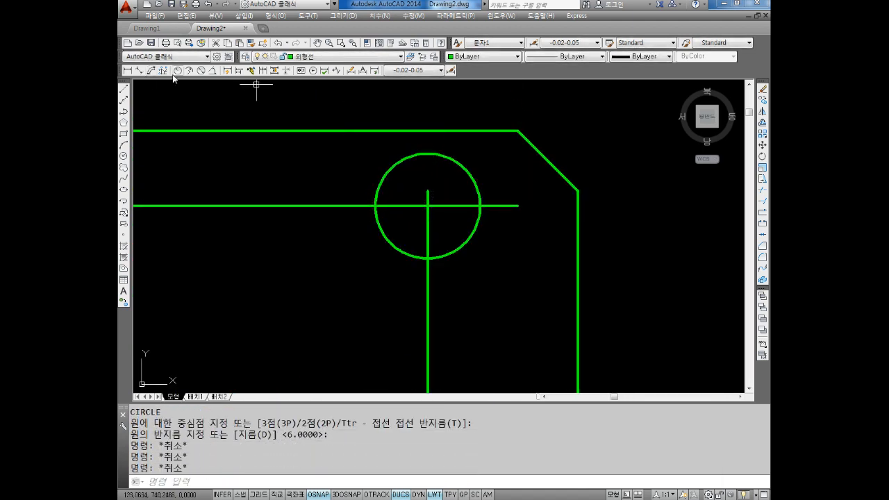
Check the circle with a diameter dimension without placing it, and delete the circle
{"action": "left_click", "coordinate": [203, 71]}
{"action": "left_click", "coordinate": [462, 165]}
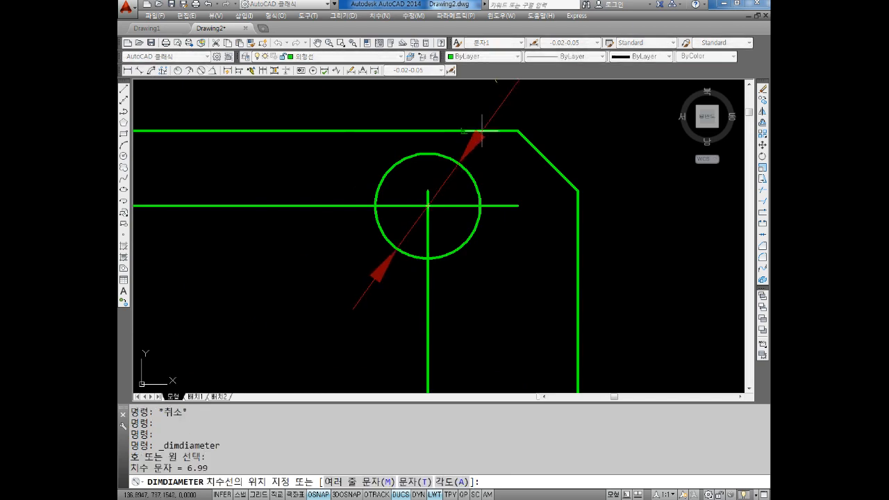
{"action": "scroll", "coordinate": [479, 139], "scroll_direction": "down", "scroll_amount": 3}
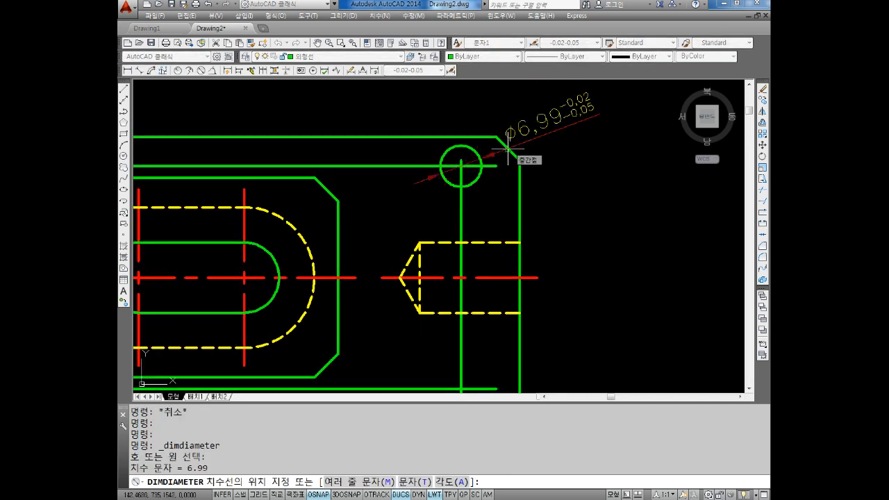
{"action": "key", "text": "Escape"}
{"action": "key", "text": "Escape"}
{"action": "scroll", "coordinate": [486, 146], "scroll_direction": "up", "scroll_amount": 3}
{"action": "key", "text": "Escape"}
{"action": "left_click", "coordinate": [470, 146]}
{"action": "key", "text": "Delete"}
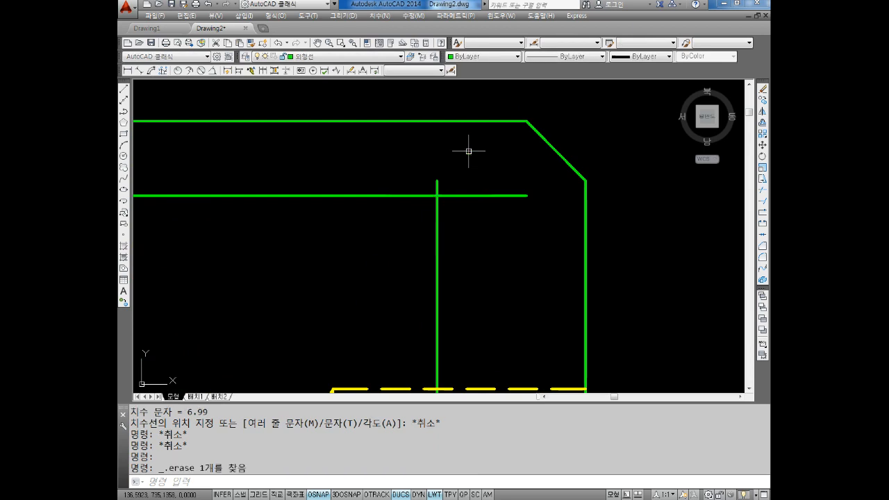
{"action": "key", "text": "Escape"}
{"action": "key", "text": "Escape"}
Draw a circle of radius 6 centred on the intersection of the upper and right offset lines
{"action": "type", "text": "C"}
{"action": "key", "text": "Return"}
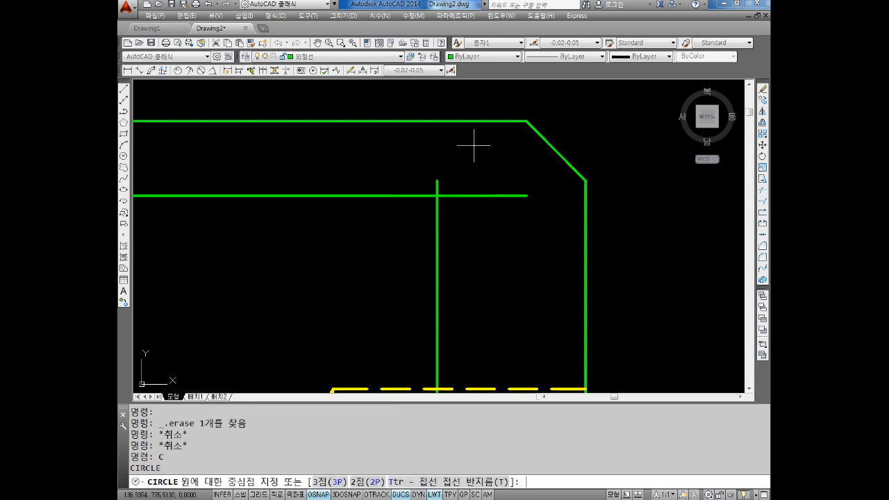
{"action": "left_click", "coordinate": [437, 195]}
{"action": "type", "text": "6"}
{"action": "key", "text": "Return"}
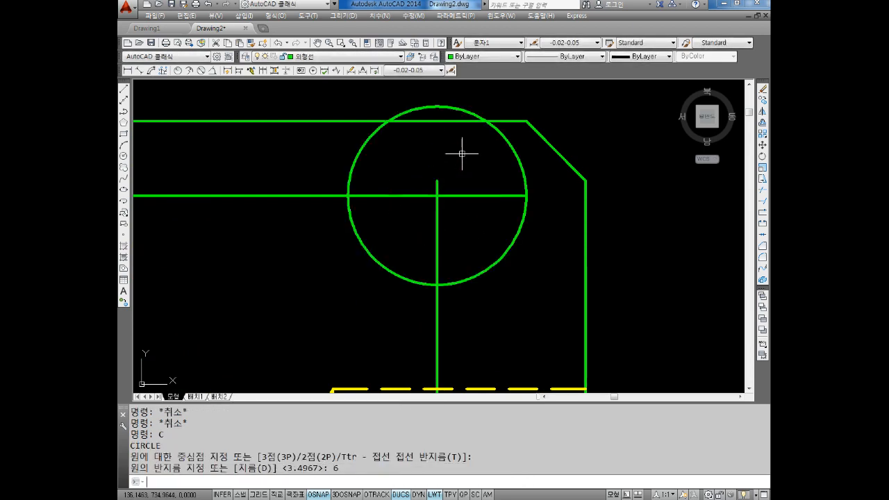
{"action": "type", "text": "D"}
{"action": "key", "text": "Return"}
{"action": "key", "text": "Escape"}
{"action": "key", "text": "Escape"}
{"action": "key", "text": "Escape"}
Delete the circle of radius 6 at the offset lines' intersection
{"action": "left_click", "coordinate": [507, 131]}
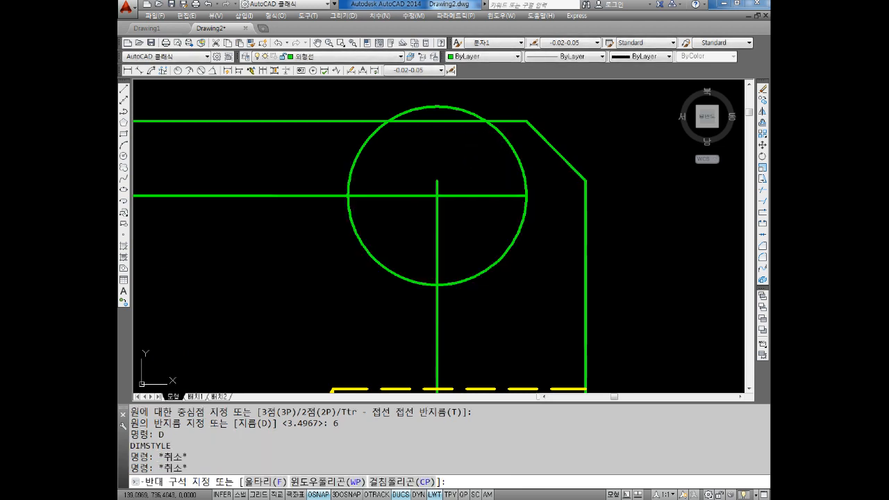
{"action": "left_click", "coordinate": [485, 143]}
{"action": "key", "text": "Delete"}
{"action": "key", "text": "Escape"}
{"action": "key", "text": "Escape"}
Draw a circle of radius 3 centred where the upper and right offset lines cross
{"action": "type", "text": "C"}
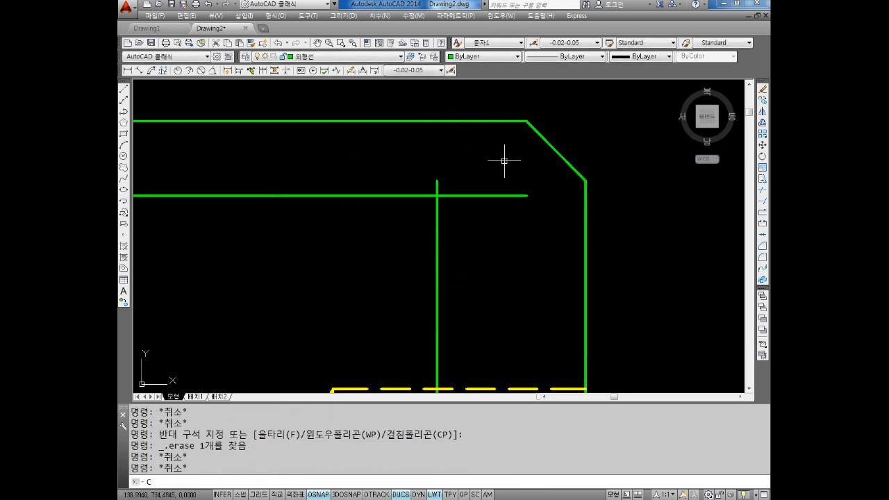
{"action": "key", "text": "Return"}
{"action": "left_click", "coordinate": [436, 195]}
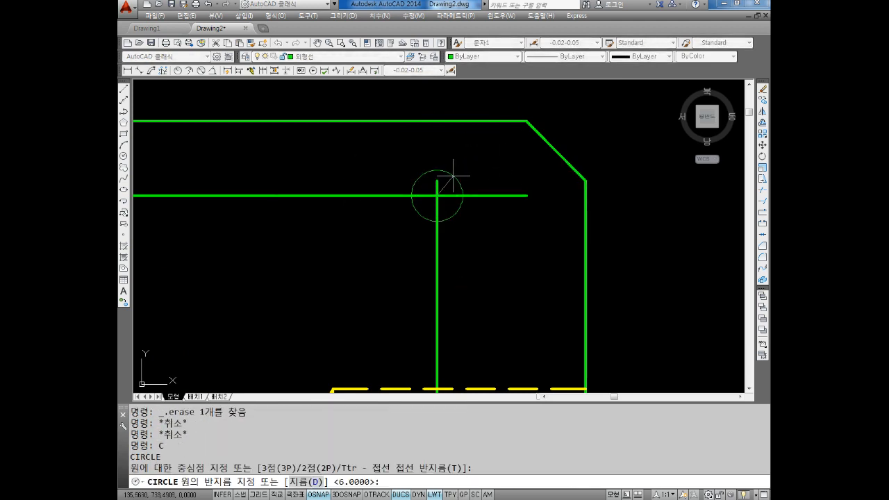
{"action": "type", "text": "3"}
{"action": "key", "text": "Return"}
{"action": "key", "text": "Escape"}
{"action": "key", "text": "Escape"}
Copy the radius 3 circle from its centre to the intersection of the lower and right offset lines
{"action": "scroll", "coordinate": [465, 182], "scroll_direction": "down", "scroll_amount": 3}
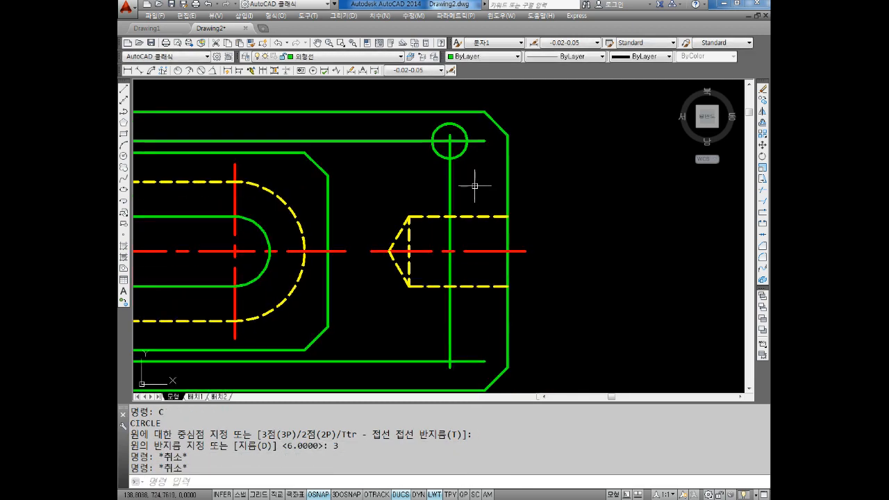
{"action": "middle_click_drag", "start_coordinate": [467, 255], "coordinate": [460, 214]}
{"action": "key", "text": "Escape"}
{"action": "key", "text": "Escape"}
{"action": "key", "text": "Escape"}
{"action": "middle_click_drag", "start_coordinate": [465, 276], "coordinate": [489, 297]}
{"action": "key", "text": "Escape"}
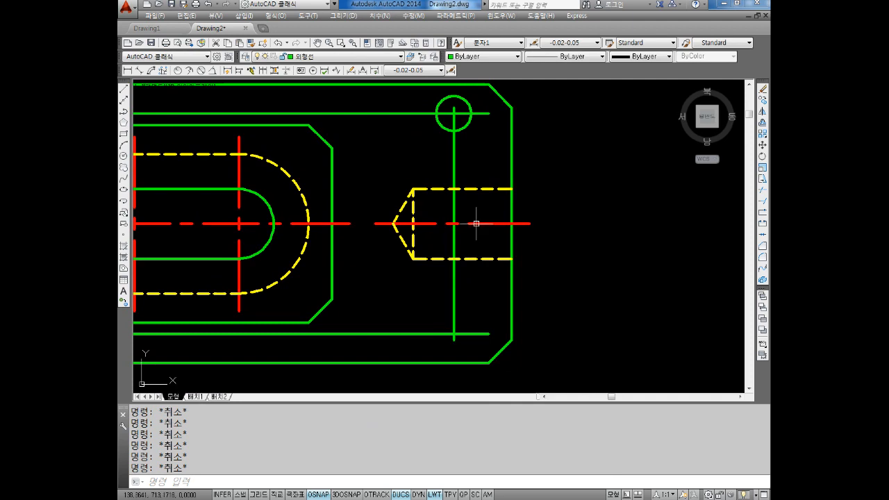
{"action": "type", "text": "CO"}
{"action": "key", "text": "Return"}
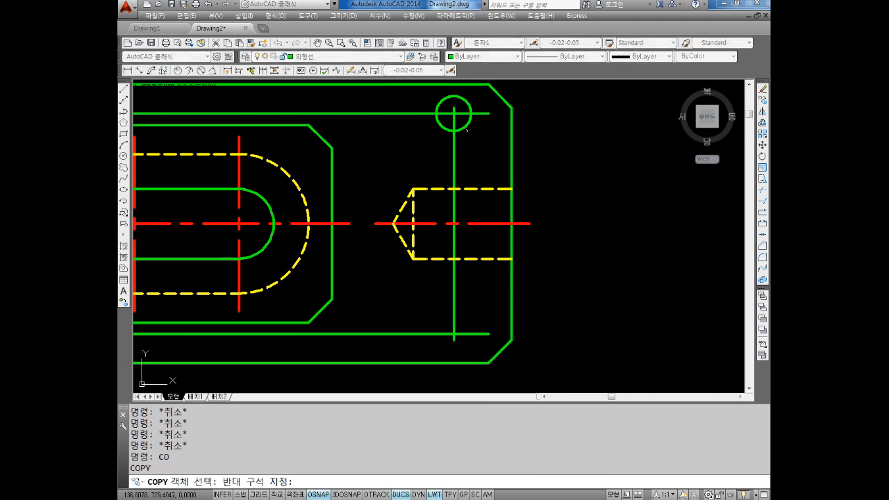
{"action": "left_click", "coordinate": [467, 129]}
{"action": "left_click", "coordinate": [469, 123]}
{"action": "key", "text": "Return"}
{"action": "left_click", "coordinate": [454, 113]}
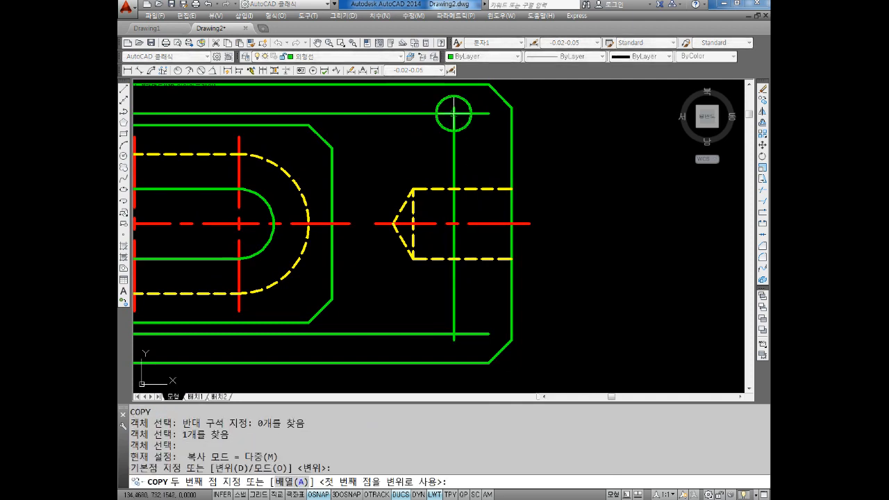
{"action": "left_click", "coordinate": [454, 334]}
{"action": "key", "text": "Escape"}
{"action": "key", "text": "Escape"}
Delete the lower horizontal offset line and the vertical offset line running through the corner circles
{"action": "left_click", "coordinate": [484, 337]}
{"action": "left_click", "coordinate": [484, 336]}
{"action": "left_click", "coordinate": [485, 336]}
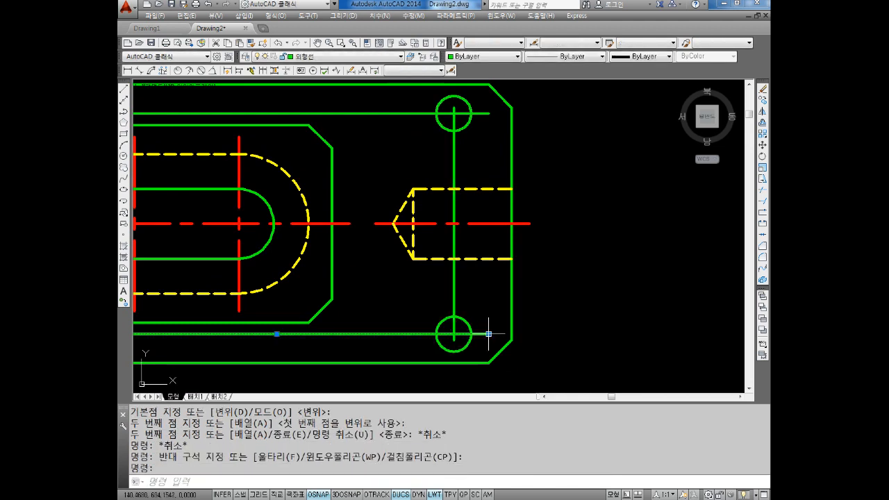
{"action": "key", "text": "Delete"}
{"action": "left_click", "coordinate": [460, 299]}
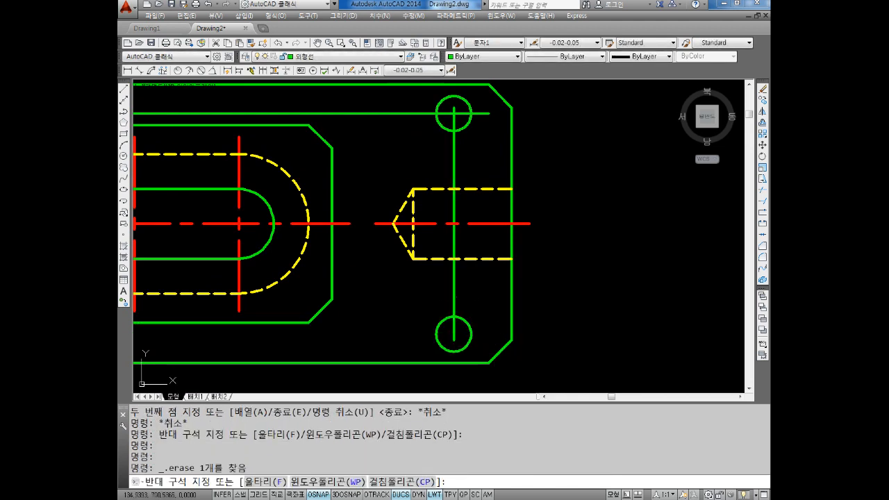
{"action": "left_click", "coordinate": [444, 298]}
{"action": "key", "text": "Delete"}
Delete the red centre lines of the slot and of the dashed side hole
{"action": "left_click", "coordinate": [343, 204]}
{"action": "left_click", "coordinate": [336, 241]}
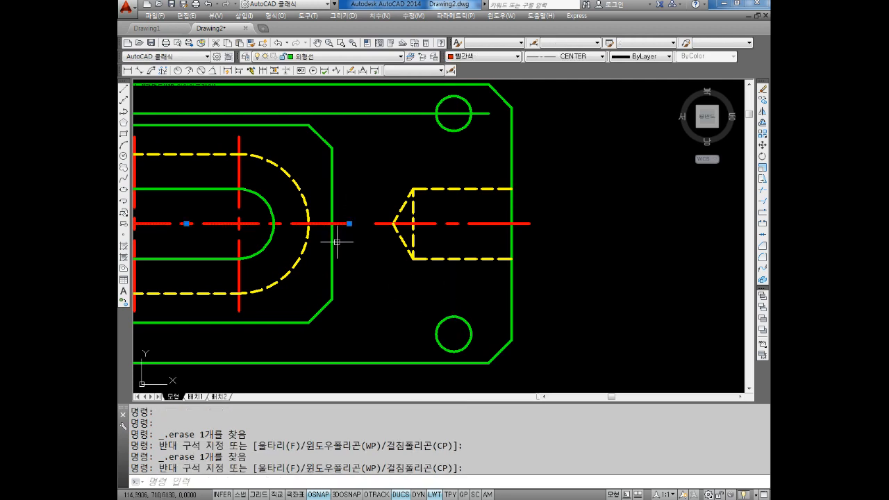
{"action": "key", "text": "Delete"}
{"action": "middle_click_drag", "start_coordinate": [375, 250], "coordinate": [460, 278]}
{"action": "left_click", "coordinate": [343, 244]}
{"action": "left_click", "coordinate": [221, 257]}
{"action": "key", "text": "Delete"}
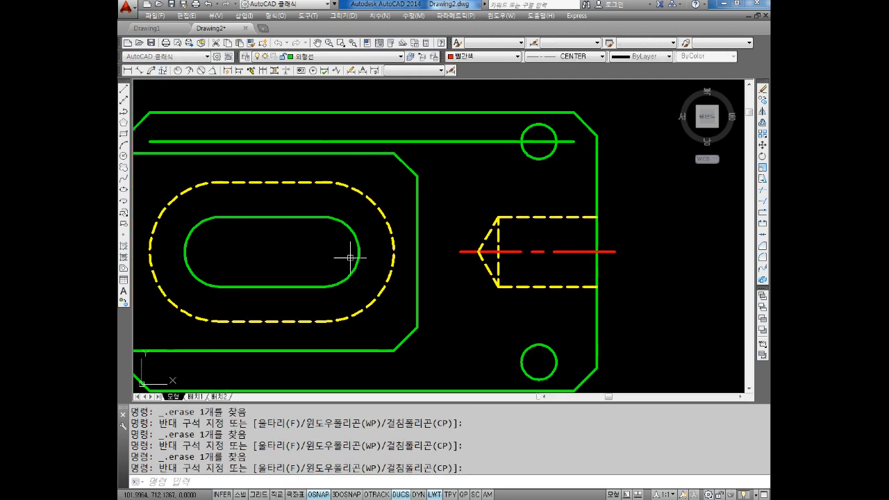
{"action": "left_click", "coordinate": [545, 251]}
{"action": "key", "text": "Delete"}
Delete the upper horizontal offset line running through the upper corner circle
{"action": "middle_click_drag", "start_coordinate": [548, 163], "coordinate": [556, 186]}
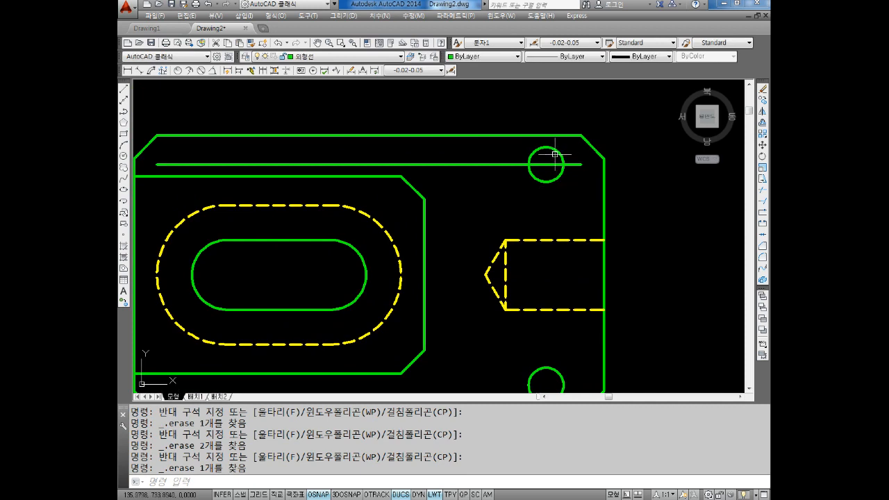
{"action": "left_click", "coordinate": [549, 164]}
{"action": "key", "text": "Delete"}
{"action": "scroll", "coordinate": [417, 132], "scroll_direction": "down", "scroll_amount": 2}
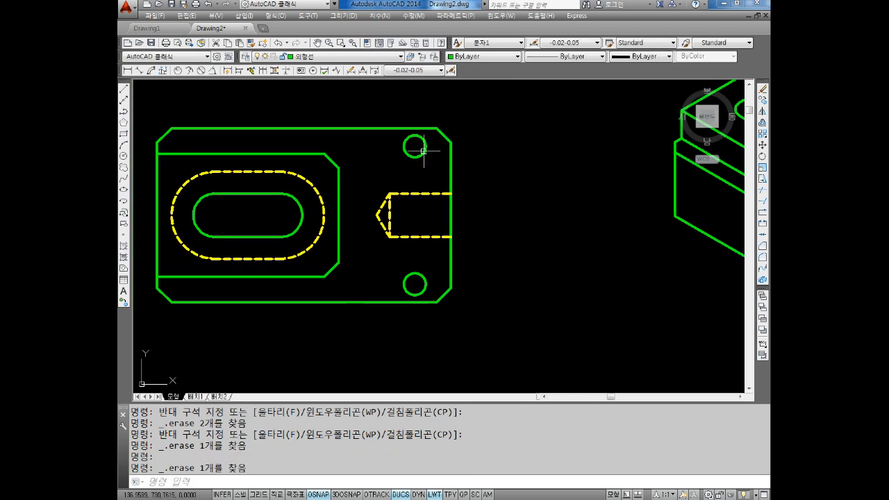
{"action": "key", "text": "Escape"}
{"action": "key", "text": "Escape"}
Add a vertical linear dimension from the midpoint of the dashed hole's inner end line to the upper circle's centre, outside the right edge
{"action": "left_click", "coordinate": [128, 70]}
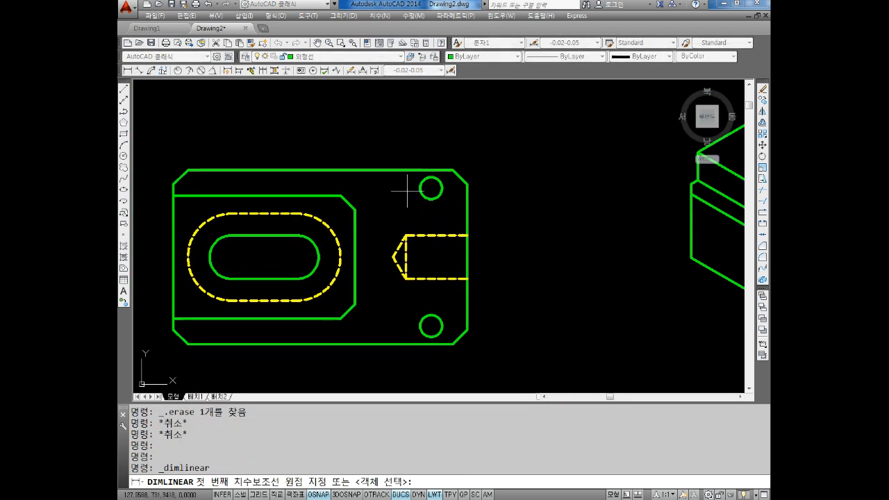
{"action": "scroll", "coordinate": [407, 188], "scroll_direction": "up", "scroll_amount": 2}
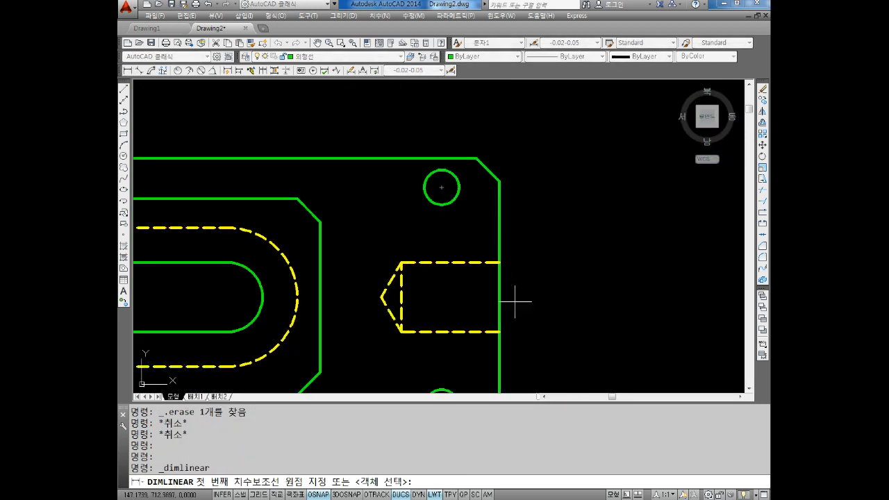
{"action": "left_click", "coordinate": [401, 296]}
{"action": "left_click", "coordinate": [442, 187]}
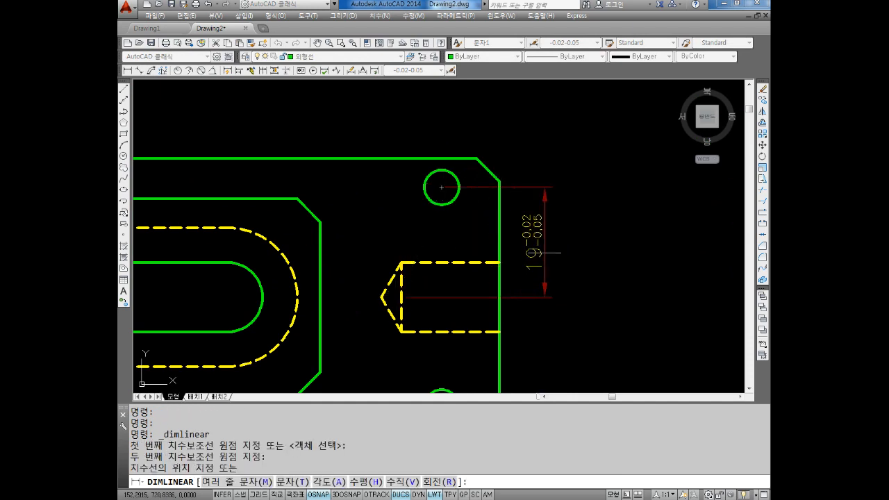
{"action": "left_click", "coordinate": [544, 253]}
{"action": "key", "text": "Escape"}
{"action": "key", "text": "Escape"}
{"action": "key", "text": "Escape"}
Assign dimension style 2 to the vertical dimension of the upper circle
{"action": "left_click", "coordinate": [582, 189]}
{"action": "left_click", "coordinate": [529, 265]}
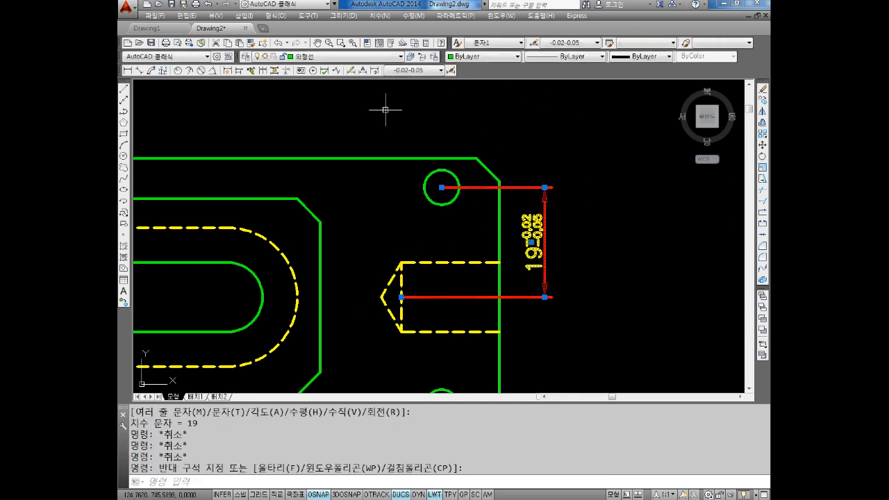
{"action": "left_click", "coordinate": [414, 71]}
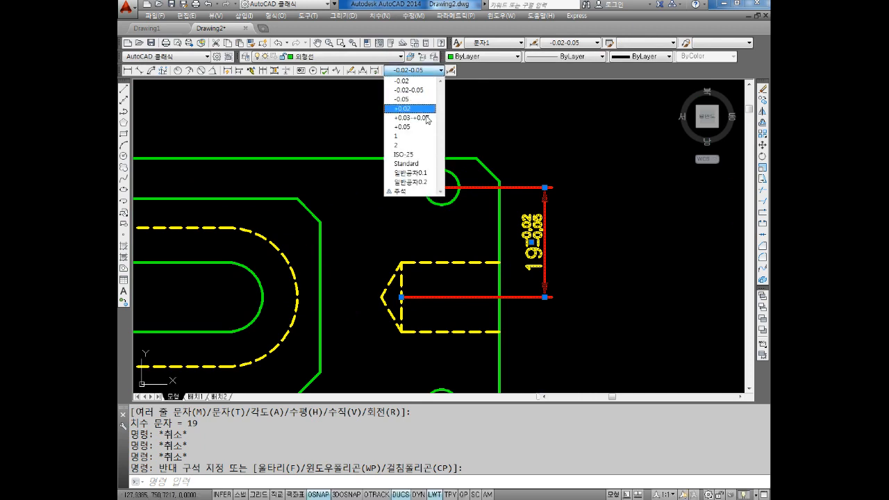
{"action": "left_click", "coordinate": [415, 145]}
{"action": "key", "text": "Escape"}
{"action": "key", "text": "Escape"}
Dimension vertically from the dashed side hole's axis to the lower circle's centre, aligned with the upper circle's dimension
{"action": "scroll", "coordinate": [605, 178], "scroll_direction": "down", "scroll_amount": 2}
{"action": "scroll", "coordinate": [512, 232], "scroll_direction": "down", "scroll_amount": 1}
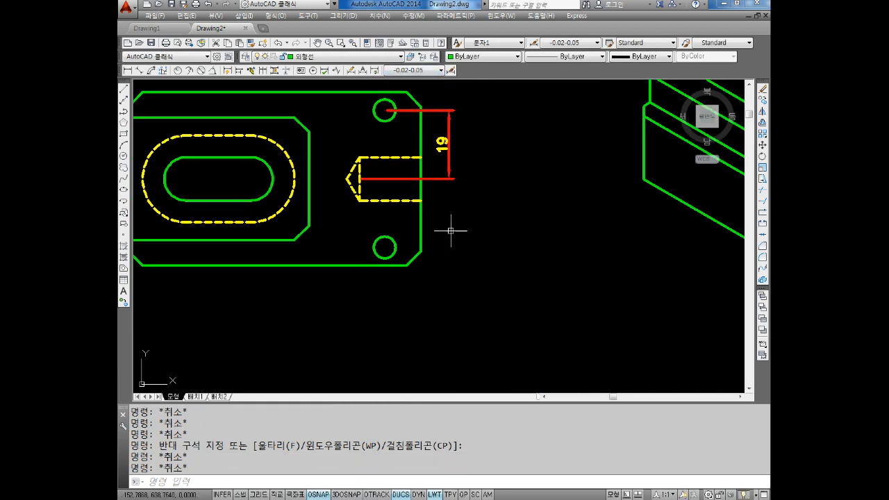
{"action": "key", "text": "space"}
{"action": "scroll", "coordinate": [406, 186], "scroll_direction": "up", "scroll_amount": 2}
{"action": "left_click", "coordinate": [331, 172]}
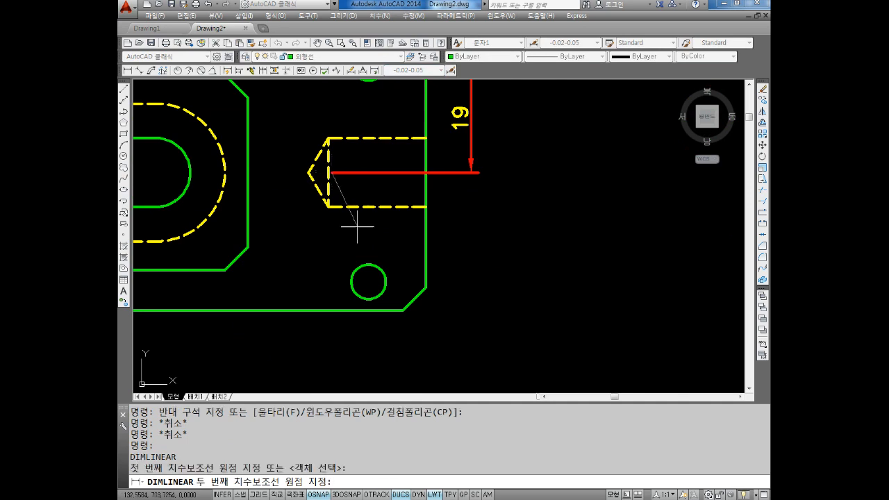
{"action": "left_click", "coordinate": [368, 281]}
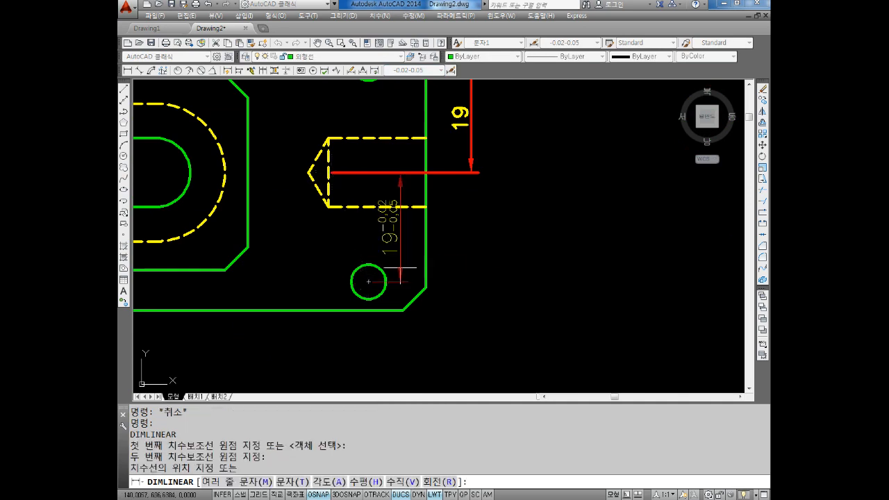
{"action": "left_click", "coordinate": [471, 173]}
{"action": "key", "text": "Escape"}
Assign dimension style 2 to the vertical dimension of the lower circle
{"action": "left_click", "coordinate": [488, 198]}
{"action": "left_click", "coordinate": [440, 229]}
{"action": "left_click", "coordinate": [406, 72]}
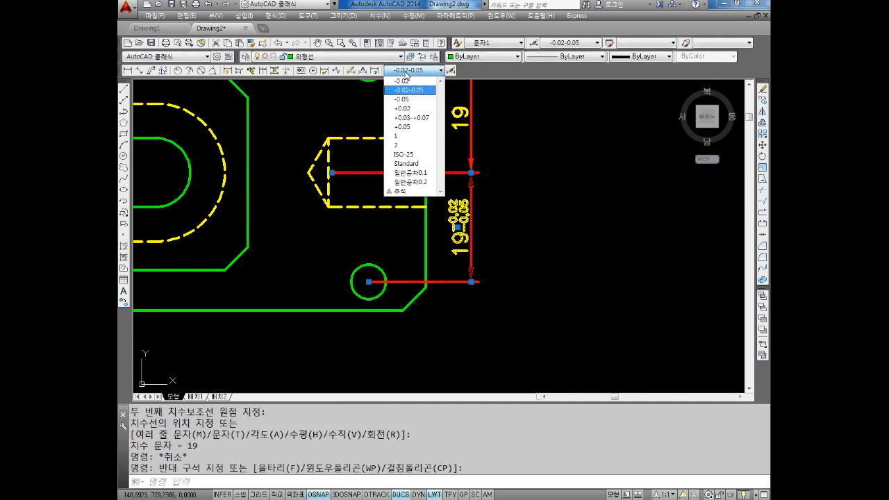
{"action": "left_click", "coordinate": [404, 145]}
{"action": "key", "text": "Escape"}
{"action": "key", "text": "Escape"}
Make dimension style 2 the current style for new dimensions
{"action": "left_click", "coordinate": [410, 70]}
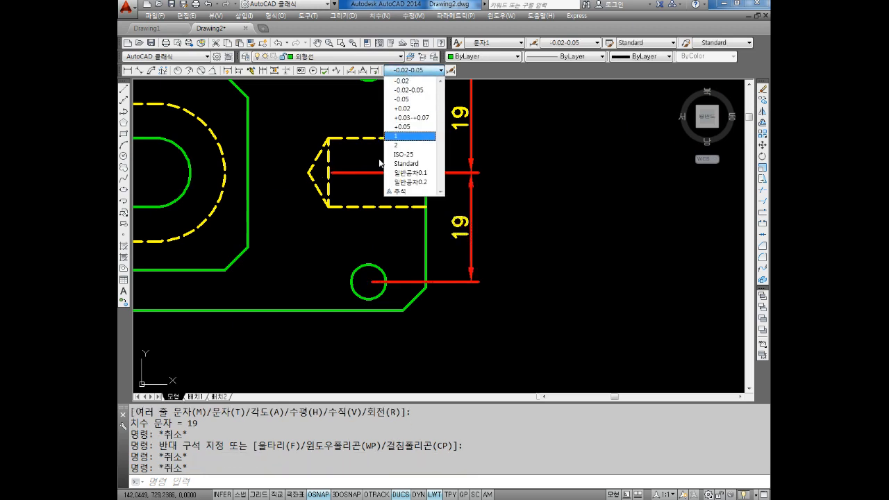
{"action": "left_click", "coordinate": [397, 147]}
{"action": "middle_click_drag", "start_coordinate": [447, 133], "coordinate": [489, 236]}
{"action": "key", "text": "Escape"}
{"action": "key", "text": "Escape"}
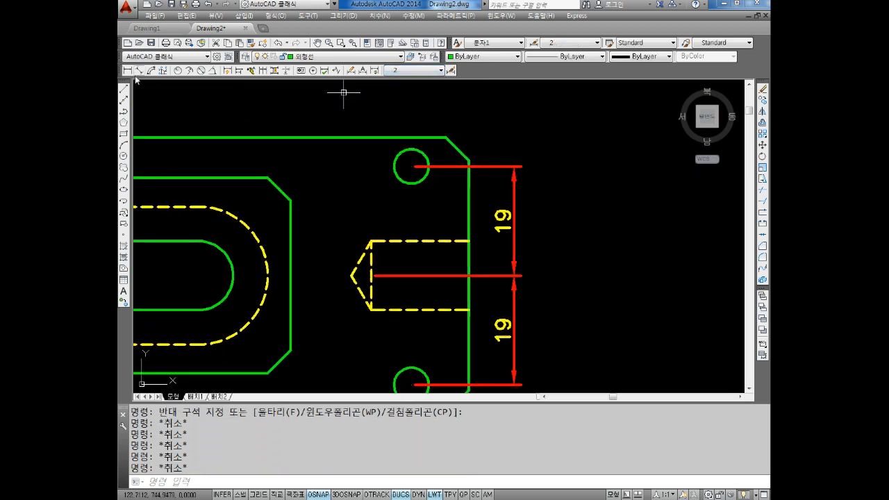
Dimension the horizontal distance between the upper circle's centre and the block's right edge, placed above the plan view
{"action": "left_click", "coordinate": [128, 71]}
{"action": "left_click", "coordinate": [466, 162]}
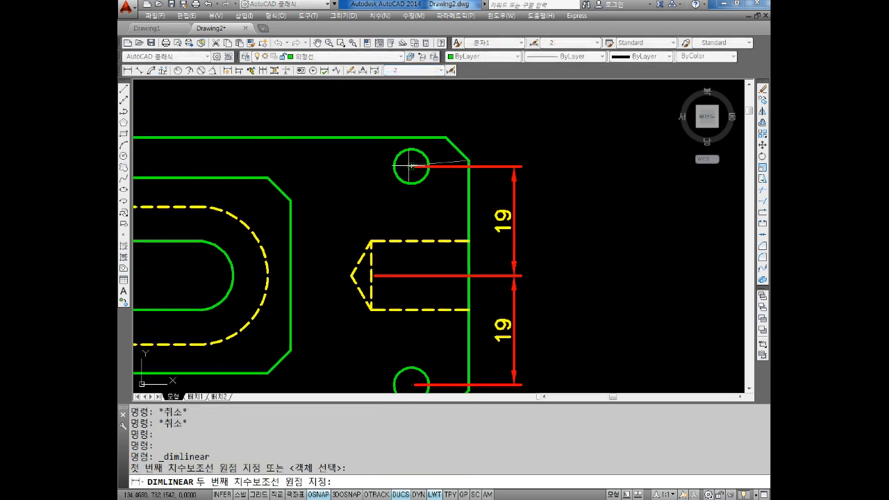
{"action": "left_click", "coordinate": [411, 165]}
{"action": "left_click", "coordinate": [438, 104]}
{"action": "key", "text": "Escape"}
{"action": "scroll", "coordinate": [476, 139], "scroll_direction": "down", "scroll_amount": 2}
{"action": "scroll", "coordinate": [482, 186], "scroll_direction": "up", "scroll_amount": 2}
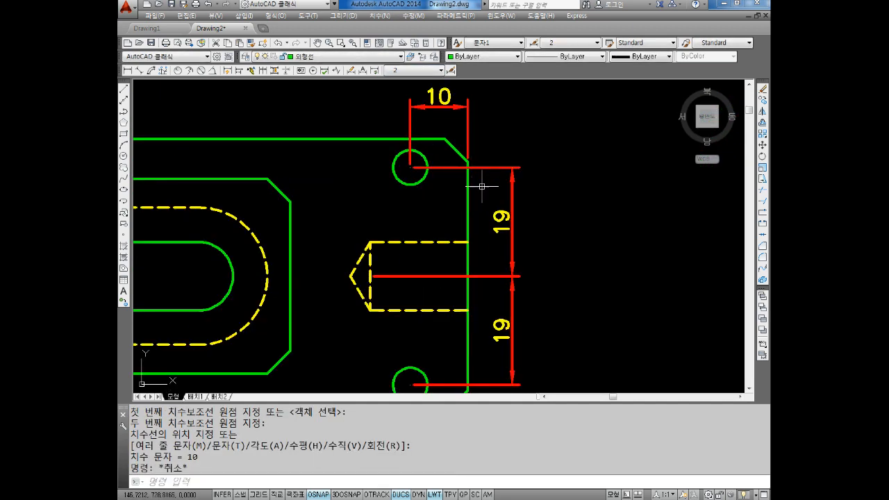
{"action": "key", "text": "Escape"}
{"action": "key", "text": "Escape"}
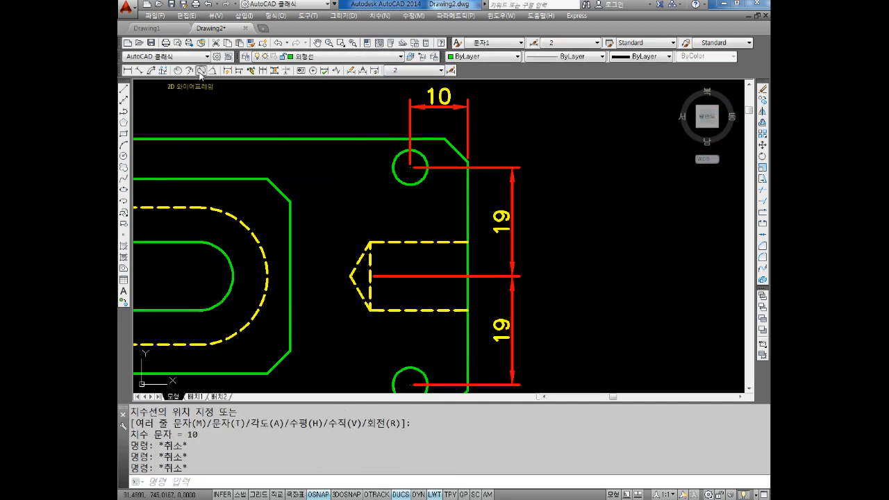
Add a diameter dimension to the upper corner circle, with its text to the lower left of the circle
{"action": "left_click", "coordinate": [201, 71]}
{"action": "left_click", "coordinate": [397, 159]}
{"action": "left_click", "coordinate": [328, 185]}
{"action": "key", "text": "Escape"}
Examine the dimensioned corner holes in the plan view and the neighbouring magenta part
{"action": "scroll", "coordinate": [406, 204], "scroll_direction": "down", "scroll_amount": 3}
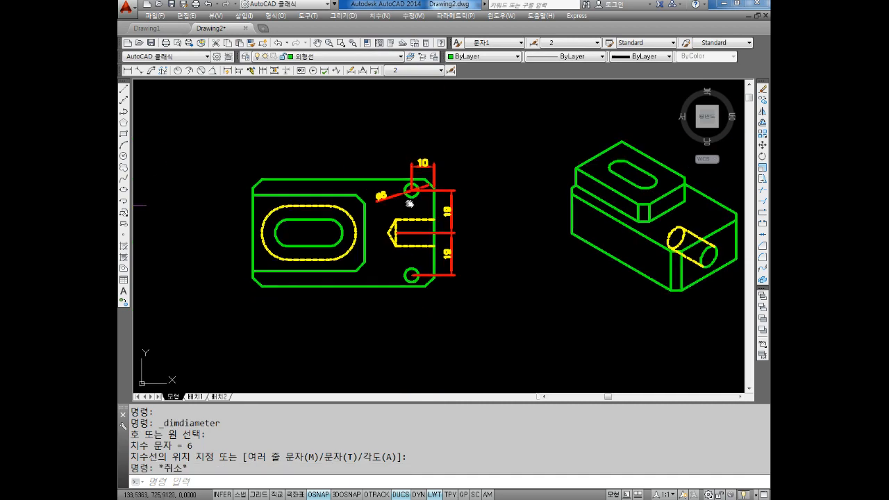
{"action": "scroll", "coordinate": [437, 179], "scroll_direction": "up", "scroll_amount": 4}
{"action": "mouse_move", "coordinate": [409, 203]}
{"action": "middle_mouse_down"}
{"action": "mouse_move", "coordinate": [432, 171]}
{"action": "mouse_move", "coordinate": [467, 182]}
{"action": "middle_mouse_up"}
{"action": "scroll", "coordinate": [468, 215], "scroll_direction": "down", "scroll_amount": 2}
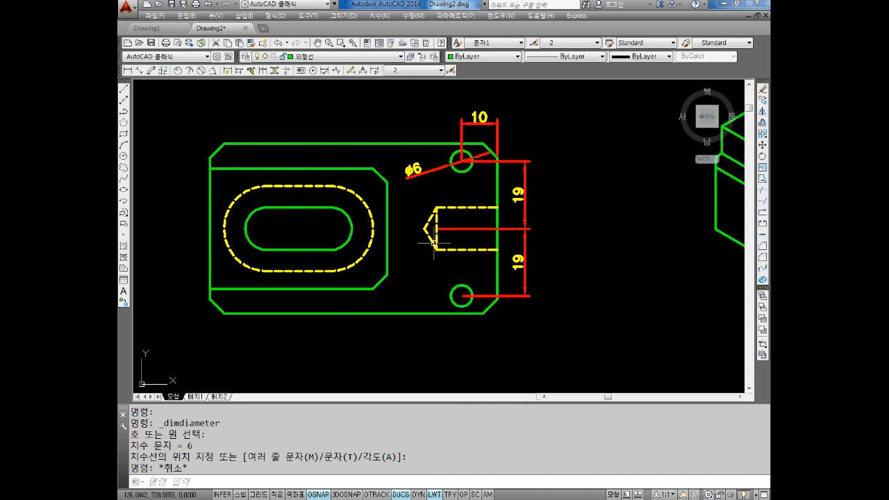
{"action": "scroll", "coordinate": [462, 196], "scroll_direction": "up", "scroll_amount": 2}
{"action": "scroll", "coordinate": [469, 198], "scroll_direction": "down", "scroll_amount": 2}
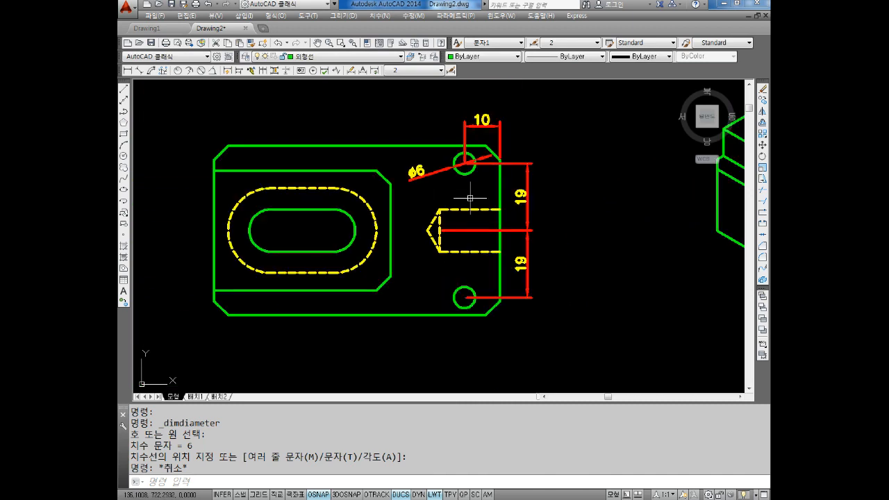
{"action": "middle_click_drag", "start_coordinate": [297, 235], "coordinate": [367, 230]}
{"action": "scroll", "coordinate": [329, 216], "scroll_direction": "down", "scroll_amount": 2}
{"action": "middle_click_drag", "start_coordinate": [274, 222], "coordinate": [395, 222]}
{"action": "mouse_move", "coordinate": [174, 204]}
{"action": "middle_mouse_down"}
{"action": "mouse_move", "coordinate": [265, 218]}
{"action": "mouse_move", "coordinate": [320, 198]}
{"action": "mouse_move", "coordinate": [324, 220]}
{"action": "mouse_move", "coordinate": [358, 218]}
{"action": "middle_mouse_up"}
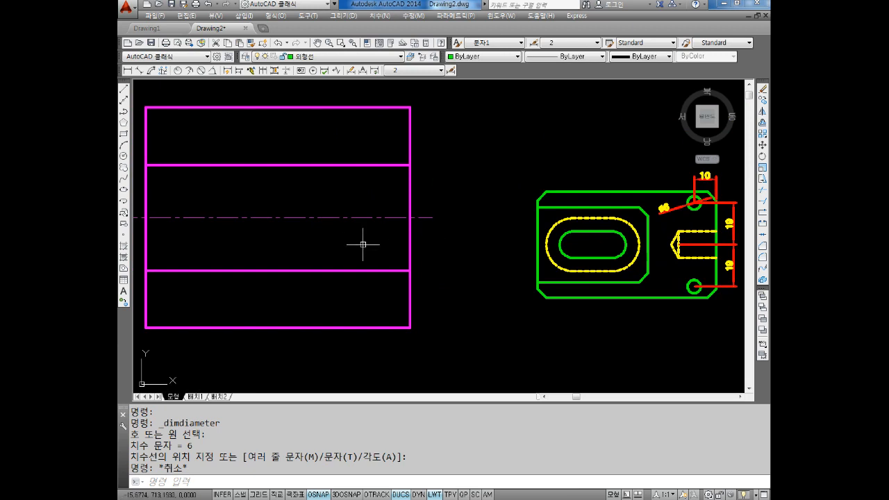
{"action": "key", "text": "Escape"}
{"action": "key", "text": "Escape"}
{"action": "key", "text": "Escape"}
Dimension the block's overall length between its left and right edges, placed below the plan view
{"action": "middle_click_drag", "start_coordinate": [520, 221], "coordinate": [389, 212]}
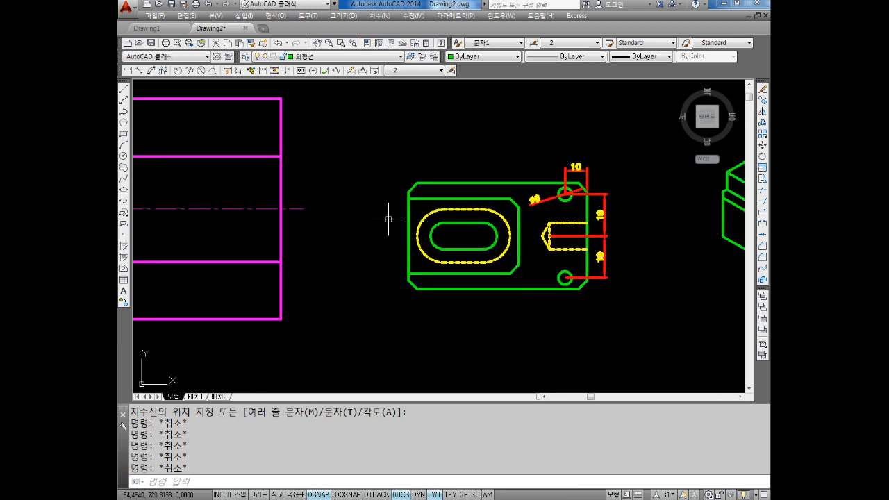
{"action": "key", "text": "Escape"}
{"action": "key", "text": "Escape"}
{"action": "middle_click_drag", "start_coordinate": [473, 223], "coordinate": [434, 205]}
{"action": "left_click", "coordinate": [127, 70]}
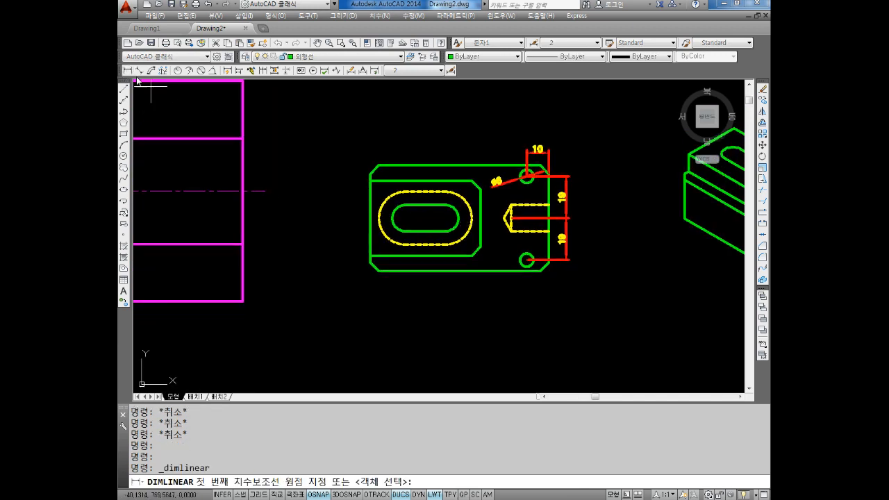
{"action": "scroll", "coordinate": [417, 246], "scroll_direction": "up", "scroll_amount": 2}
{"action": "left_click", "coordinate": [341, 261]}
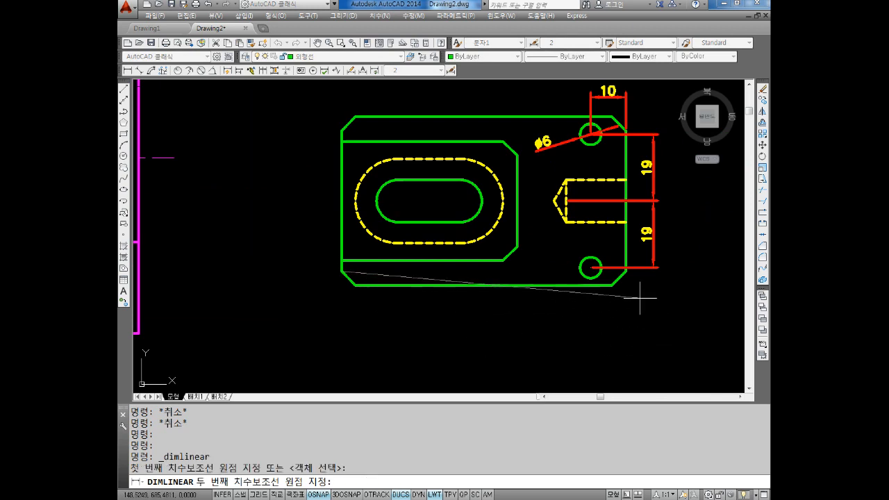
{"action": "left_click", "coordinate": [626, 269]}
{"action": "left_click", "coordinate": [549, 343]}
{"action": "key", "text": "Escape"}
{"action": "middle_click_drag", "start_coordinate": [588, 248], "coordinate": [550, 264]}
{"action": "key", "text": "Escape"}
{"action": "key", "text": "Escape"}
{"action": "key", "text": "Escape"}
{"action": "key", "text": "Escape"}
{"action": "type", "text": "L"}
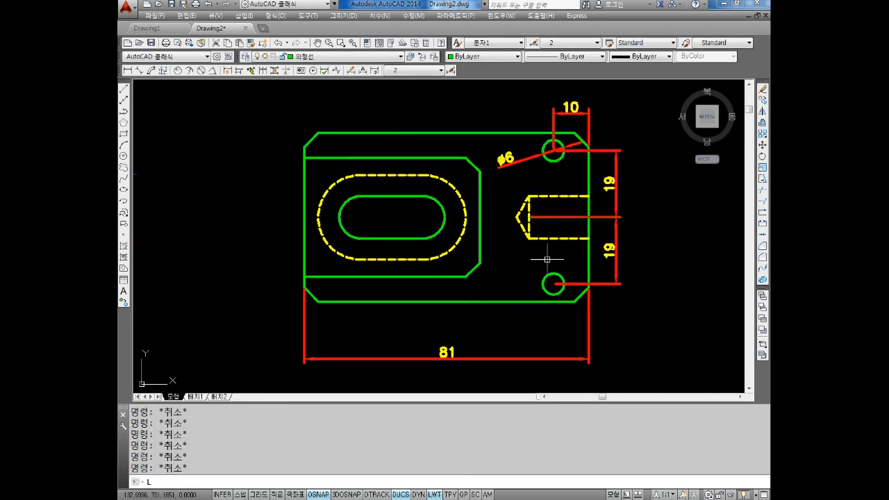
{"action": "key", "text": "Return"}
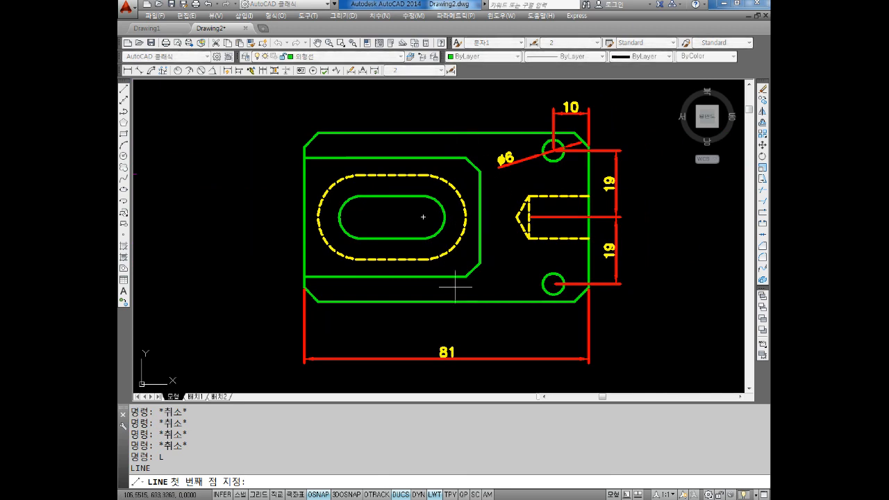
{"action": "key", "text": "Escape"}
{"action": "key", "text": "Escape"}
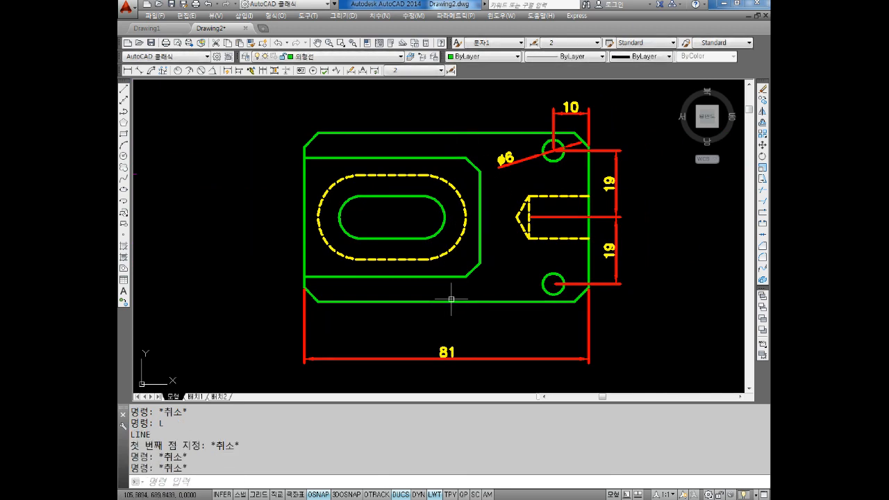
Offset the left edge of the block's plan view 40.5 mm inward to mark the block's vertical middle line
{"action": "type", "text": "O"}
{"action": "key", "text": "Return"}
{"action": "type", "text": "40.5"}
{"action": "key", "text": "Return"}
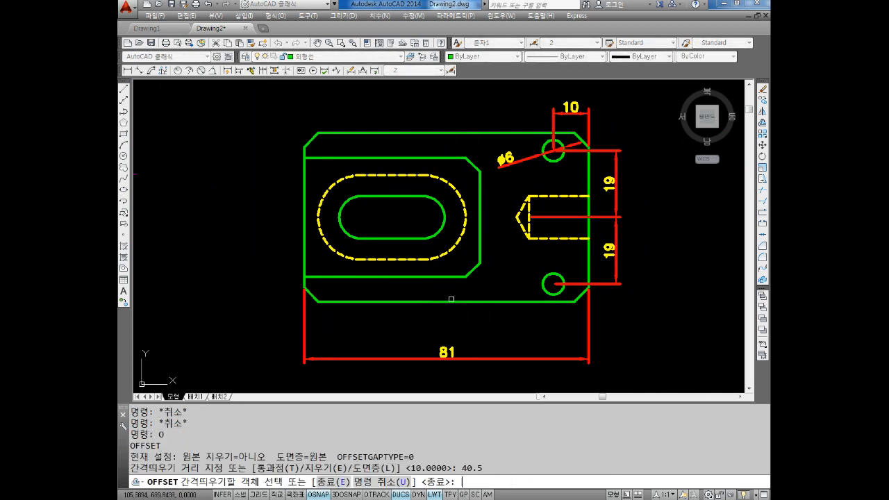
{"action": "left_click", "coordinate": [304, 230]}
{"action": "left_click", "coordinate": [420, 215]}
{"action": "key", "text": "Escape"}
{"action": "key", "text": "Escape"}
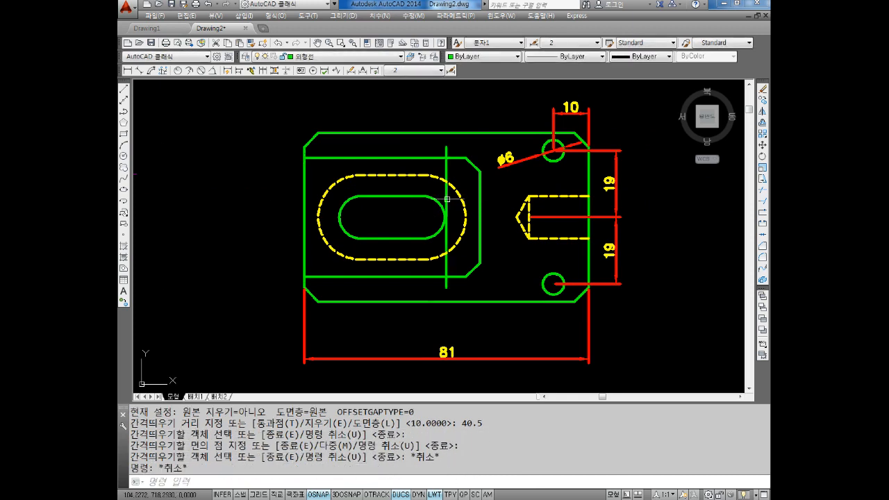
Try stretching the upper end of the offset vertical line beyond the block's top edge, and undo the stretch
{"action": "left_click", "coordinate": [446, 199]}
{"action": "left_click", "coordinate": [446, 148]}
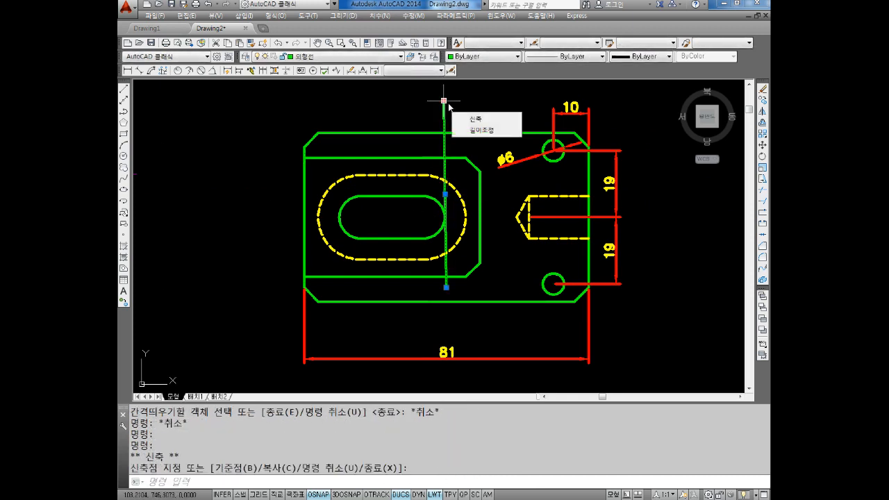
{"action": "key", "text": "Escape"}
{"action": "key", "text": "Escape"}
{"action": "type", "text": "u"}
{"action": "key", "text": "Return"}
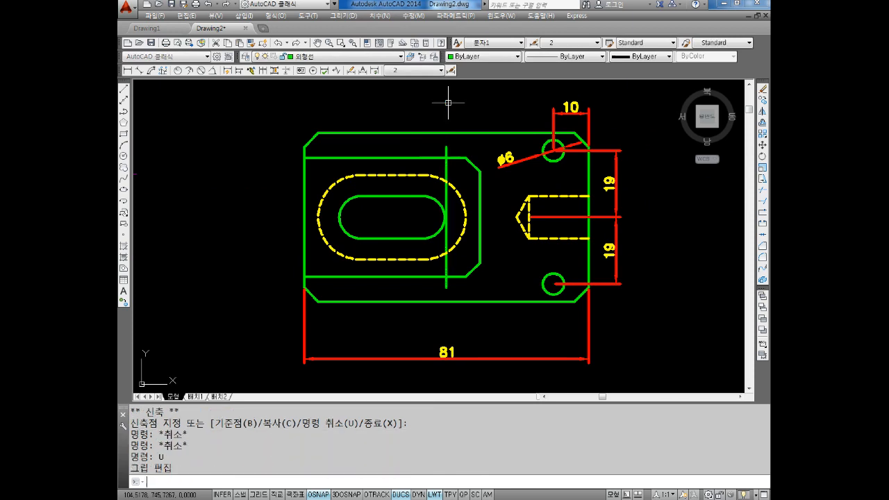
{"action": "key", "text": "Escape"}
{"action": "key", "text": "Escape"}
{"action": "key", "text": "Escape"}
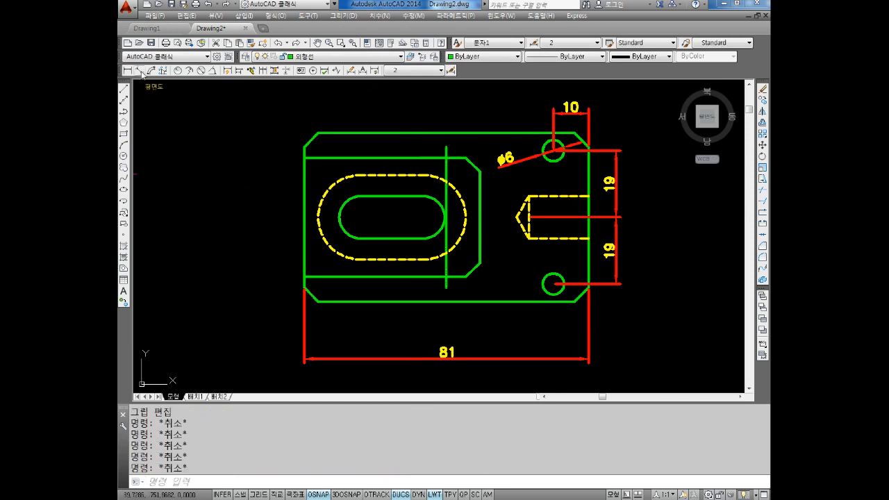
Dimension the horizontal distance from the middle line's upper end to the upper circle's centre, aligned with the existing 10 mm dimension
{"action": "left_click", "coordinate": [140, 71]}
{"action": "scroll", "coordinate": [459, 123], "scroll_direction": "up", "scroll_amount": 2}
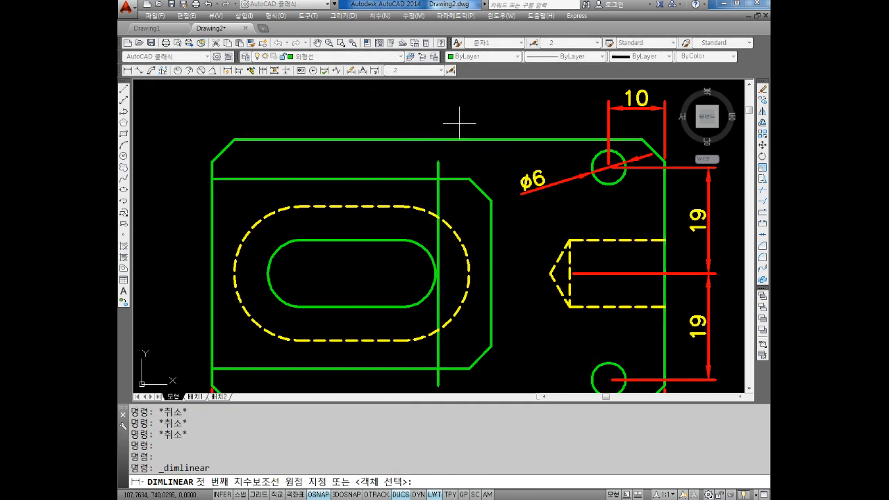
{"action": "left_click", "coordinate": [437, 161]}
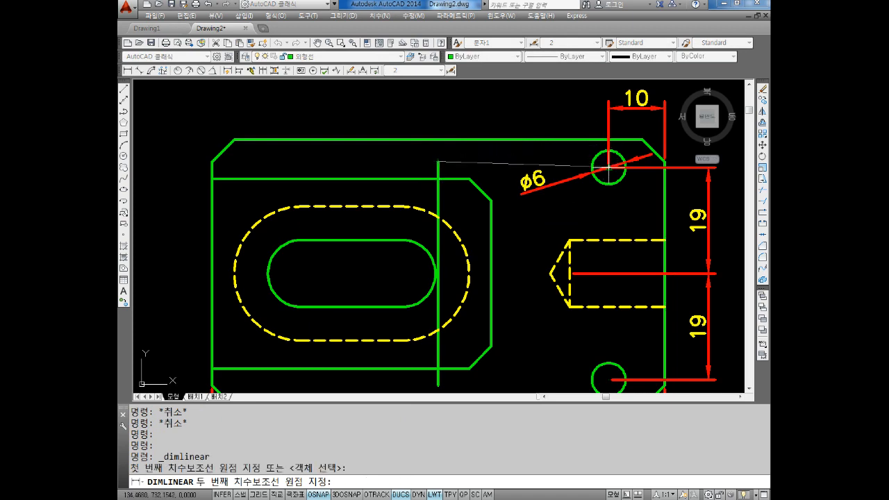
{"action": "left_click", "coordinate": [609, 166]}
{"action": "middle_click_drag", "start_coordinate": [562, 130], "coordinate": [562, 178]}
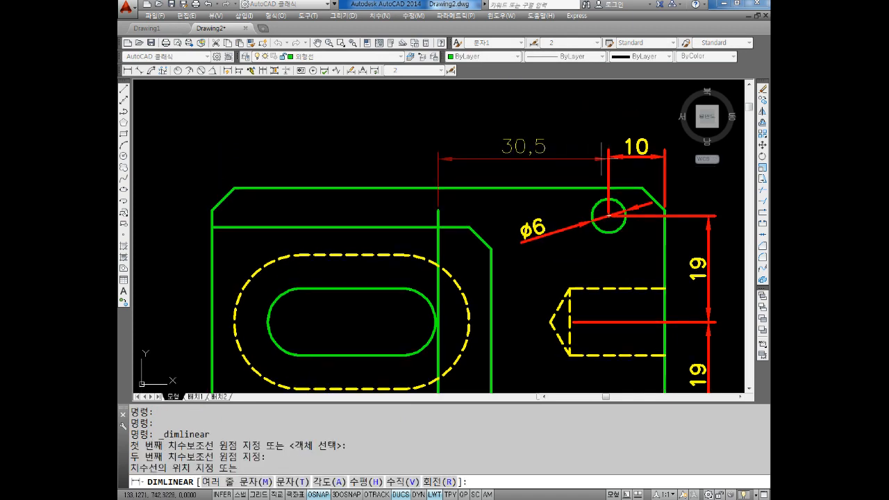
{"action": "left_click", "coordinate": [606, 159]}
{"action": "key", "text": "Escape"}
{"action": "scroll", "coordinate": [608, 161], "scroll_direction": "down", "scroll_amount": 4}
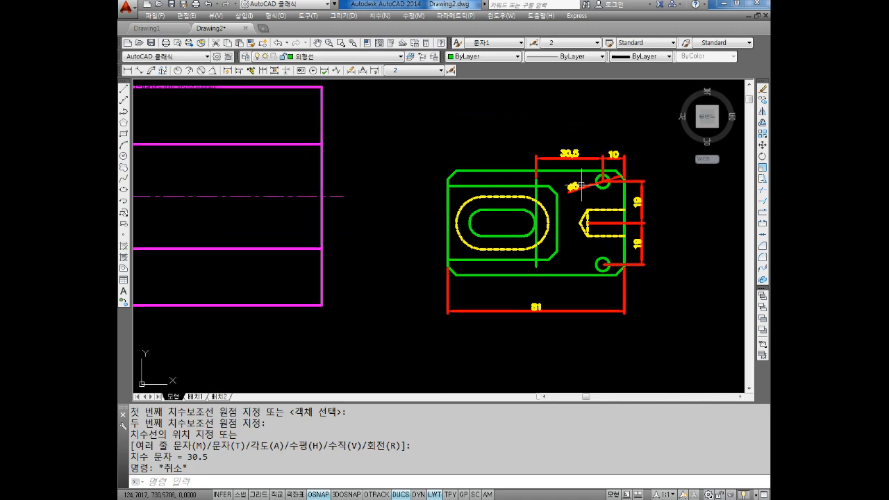
Draw a vertical line through the magenta part from the midpoint of its top edge to the midpoint of its bottom edge
{"action": "scroll", "coordinate": [583, 158], "scroll_direction": "up", "scroll_amount": 4}
{"action": "scroll", "coordinate": [583, 159], "scroll_direction": "down", "scroll_amount": 4}
{"action": "middle_click_drag", "start_coordinate": [290, 213], "coordinate": [417, 218]}
{"action": "mouse_move", "coordinate": [227, 183]}
{"action": "middle_mouse_down"}
{"action": "mouse_move", "coordinate": [230, 214]}
{"action": "mouse_move", "coordinate": [243, 219]}
{"action": "middle_mouse_up"}
{"action": "key", "text": "Escape"}
{"action": "key", "text": "Escape"}
{"action": "type", "text": "L"}
{"action": "key", "text": "Return"}
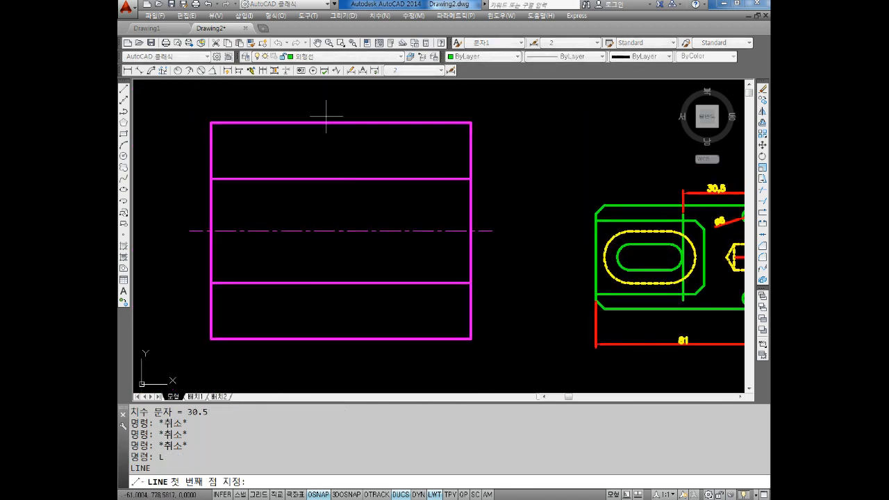
{"action": "left_click", "coordinate": [341, 123]}
{"action": "left_click", "coordinate": [341, 339]}
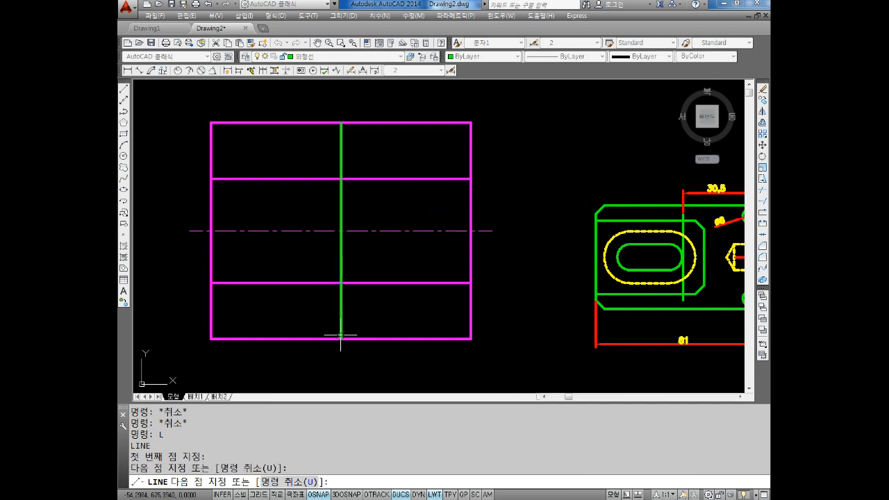
{"action": "key", "text": "Escape"}
{"action": "key", "text": "Escape"}
Move the magenta part's new vertical middle line to the centre line layer 중심선
{"action": "left_click", "coordinate": [339, 255]}
{"action": "left_click", "coordinate": [339, 208]}
{"action": "left_click", "coordinate": [344, 57]}
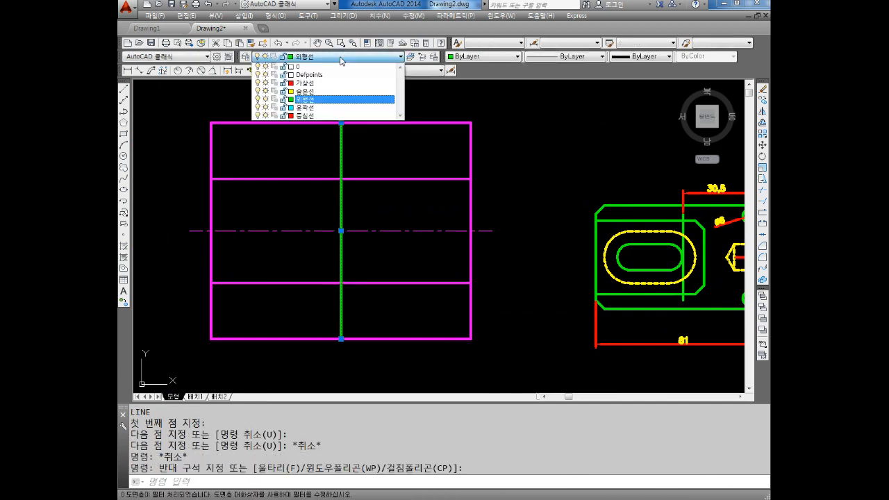
{"action": "left_click", "coordinate": [306, 116]}
{"action": "key", "text": "Escape"}
{"action": "key", "text": "Escape"}
{"action": "key", "text": "Escape"}
{"action": "key", "text": "Escape"}
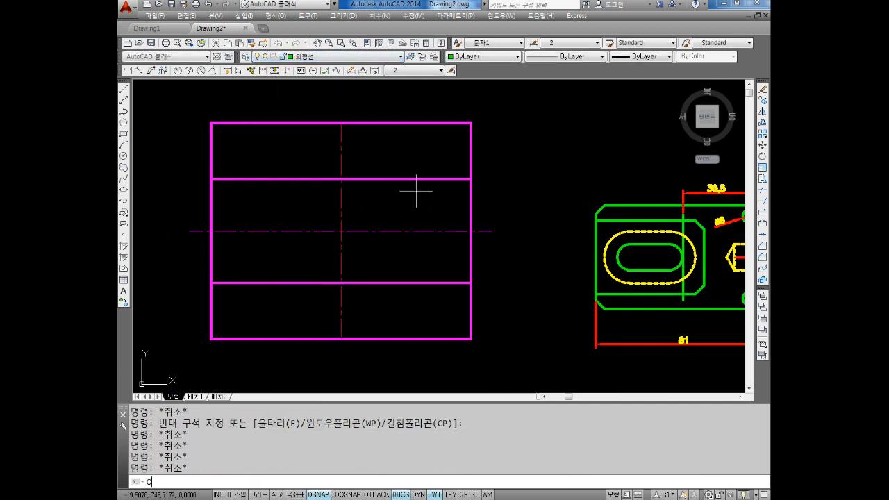
Offset the magenta part's vertical centre line 30.5 mm to the right
{"action": "key", "text": "Return"}
{"action": "type", "text": "30.5"}
{"action": "key", "text": "Return"}
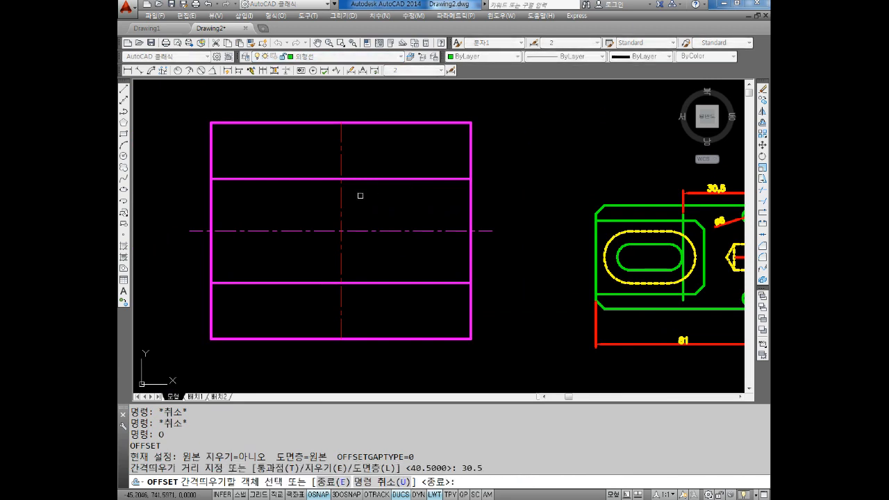
{"action": "left_click", "coordinate": [345, 204]}
{"action": "left_click", "coordinate": [375, 200]}
{"action": "key", "text": "Escape"}
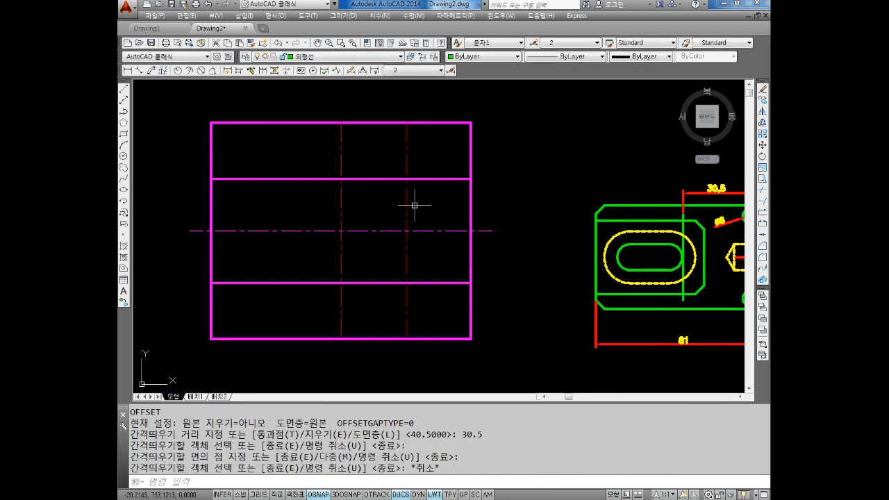
{"action": "middle_click_drag", "start_coordinate": [413, 202], "coordinate": [331, 208]}
{"action": "key", "text": "Escape"}
{"action": "key", "text": "Escape"}
{"action": "scroll", "coordinate": [354, 219], "scroll_direction": "up", "scroll_amount": 2}
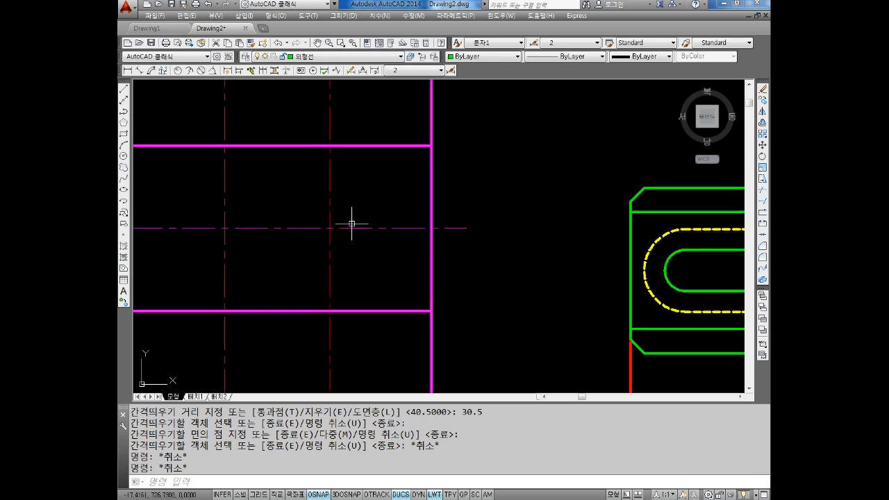
Offset the horizontal centreline of the magenta plate view by 19 to both sides
{"action": "key", "text": "Escape"}
{"action": "key", "text": "Escape"}
{"action": "type", "text": "O"}
{"action": "key", "text": "Return"}
{"action": "type", "text": "19"}
{"action": "key", "text": "Return"}
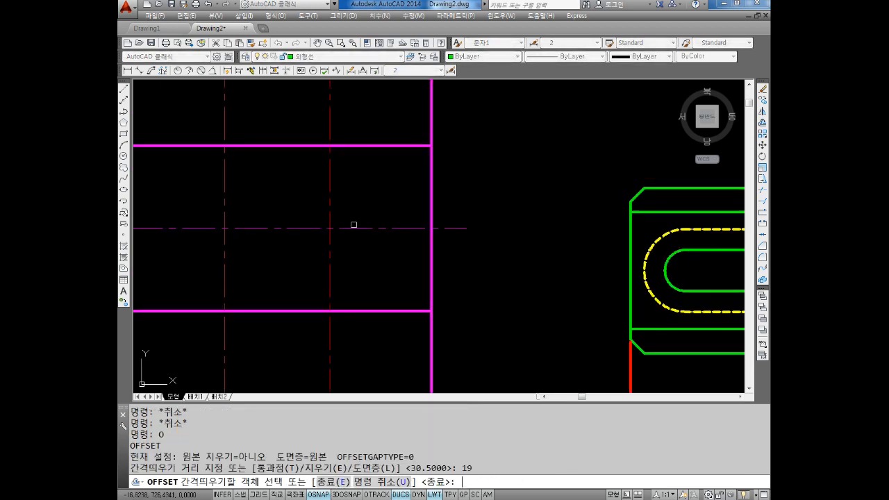
{"action": "left_click", "coordinate": [377, 229]}
{"action": "left_click", "coordinate": [363, 190]}
{"action": "left_click", "coordinate": [355, 230]}
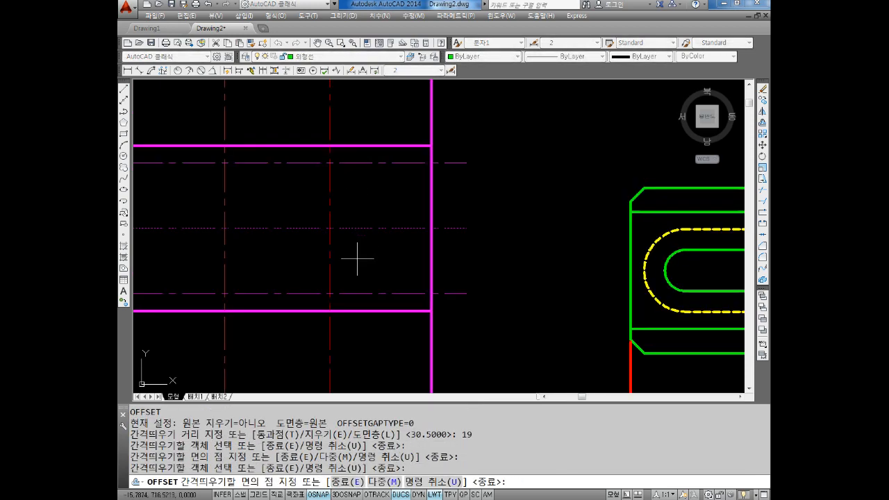
{"action": "left_click", "coordinate": [357, 258]}
{"action": "key", "text": "Escape"}
{"action": "key", "text": "Escape"}
Draw a circle of radius 3 where the upper offset line crosses the right vertical centreline
{"action": "middle_click_drag", "start_coordinate": [365, 191], "coordinate": [381, 205]}
{"action": "key", "text": "Escape"}
{"action": "key", "text": "Escape"}
{"action": "type", "text": "c"}
{"action": "key", "text": "Return"}
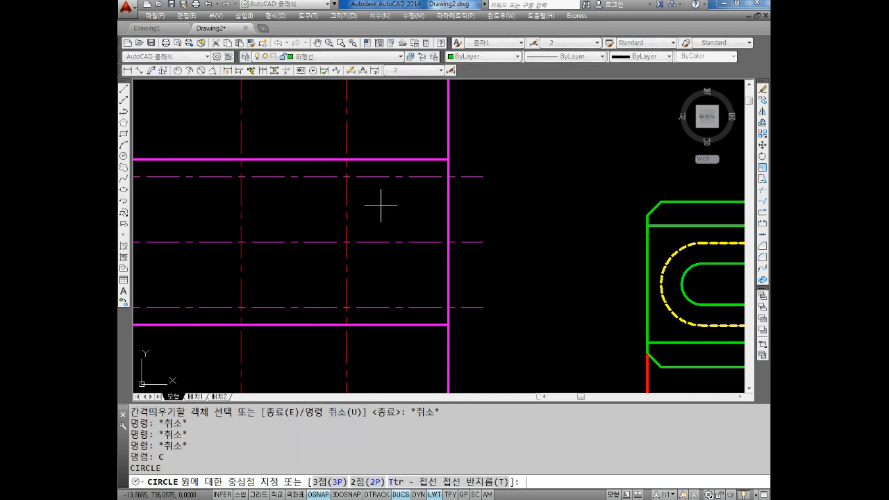
{"action": "left_click", "coordinate": [347, 177]}
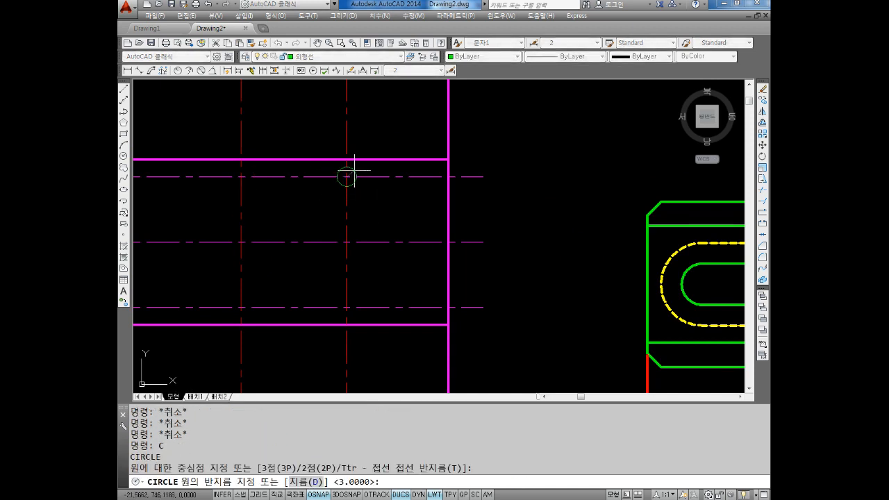
{"action": "type", "text": "3"}
{"action": "key", "text": "Return"}
{"action": "key", "text": "Escape"}
Draw a matching circle of radius 3 where the lower offset line crosses the right vertical centreline
{"action": "key", "text": "Return"}
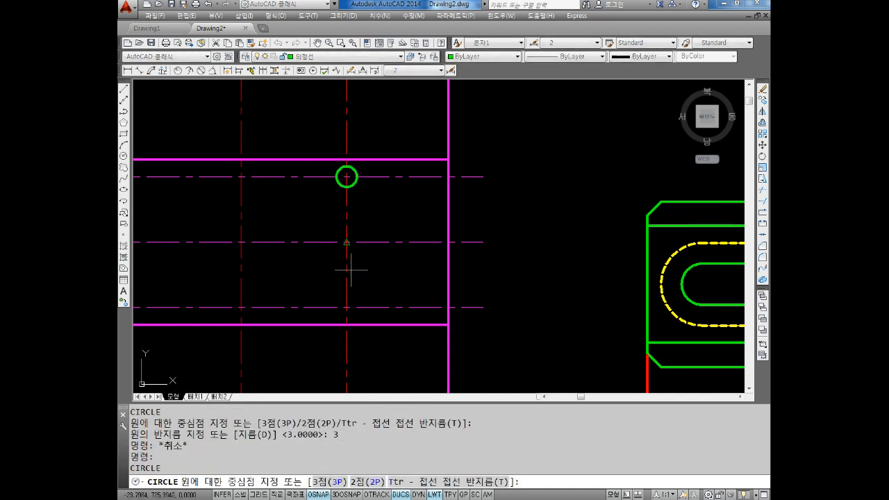
{"action": "left_click", "coordinate": [347, 307]}
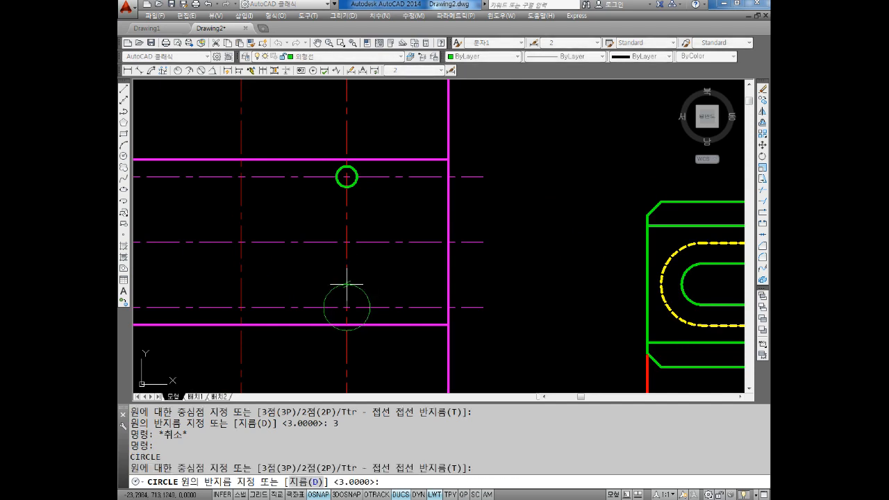
{"action": "type", "text": "3"}
{"action": "key", "text": "Return"}
{"action": "key", "text": "Escape"}
{"action": "middle_click_drag", "start_coordinate": [329, 209], "coordinate": [373, 211]}
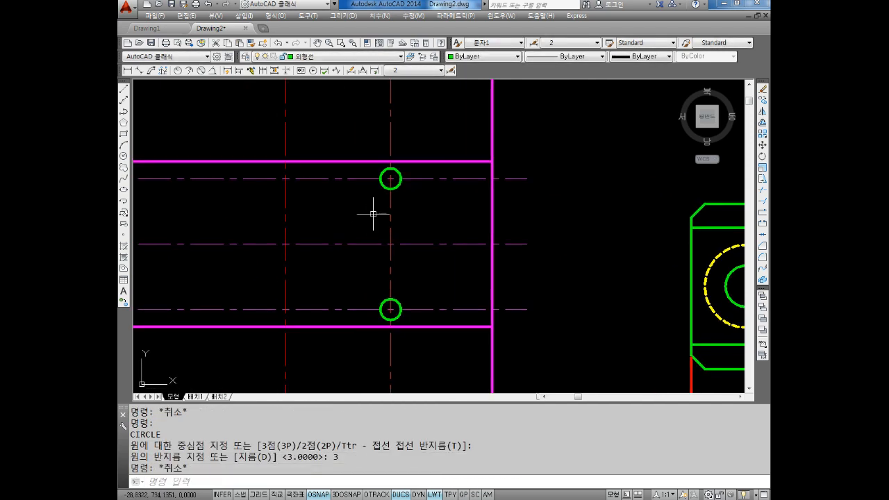
Dimension the vertical distances from the middle horizontal centreline to the centres of the upper and lower circles
{"action": "key", "text": "Escape"}
{"action": "key", "text": "Escape"}
{"action": "left_click", "coordinate": [128, 71]}
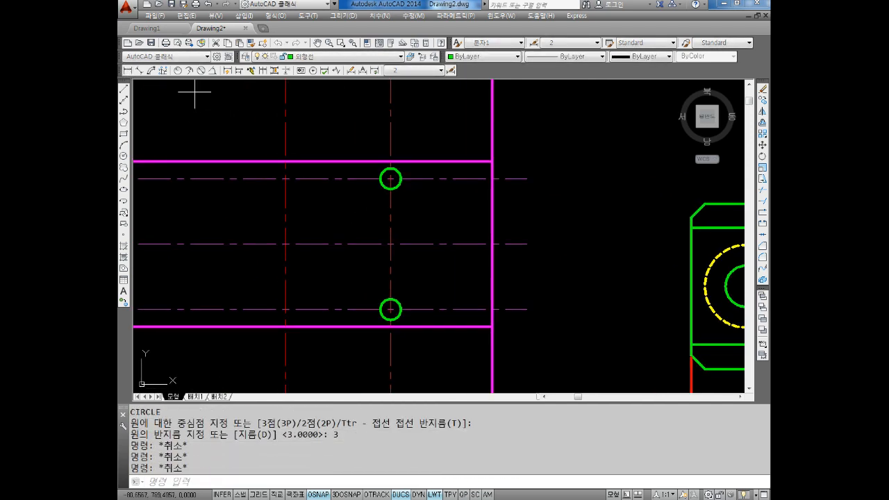
{"action": "left_click", "coordinate": [390, 179]}
{"action": "left_click", "coordinate": [390, 243]}
{"action": "left_click", "coordinate": [420, 209]}
{"action": "key", "text": "Return"}
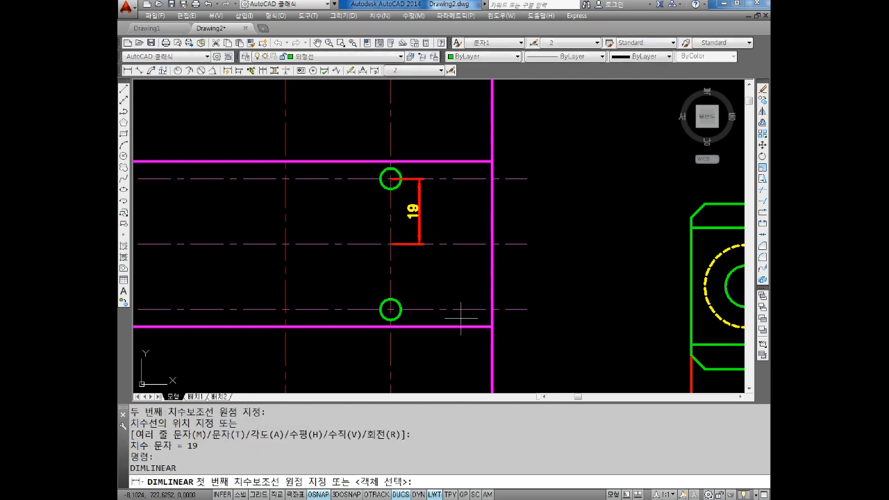
{"action": "left_click", "coordinate": [390, 244]}
{"action": "left_click", "coordinate": [390, 309]}
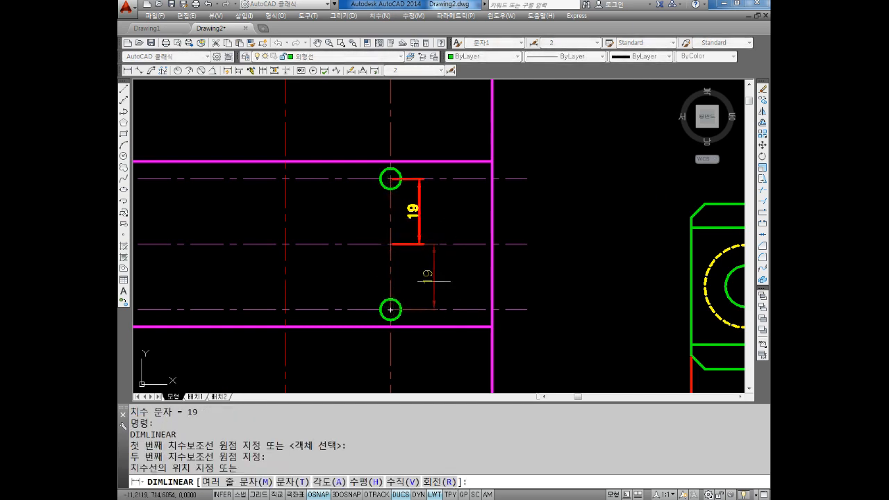
{"action": "left_click", "coordinate": [419, 244]}
{"action": "key", "text": "Escape"}
Dimension the horizontal distance from the left vertical centreline to the lower circle's centre
{"action": "middle_click_drag", "start_coordinate": [354, 269], "coordinate": [403, 252]}
{"action": "key", "text": "Return"}
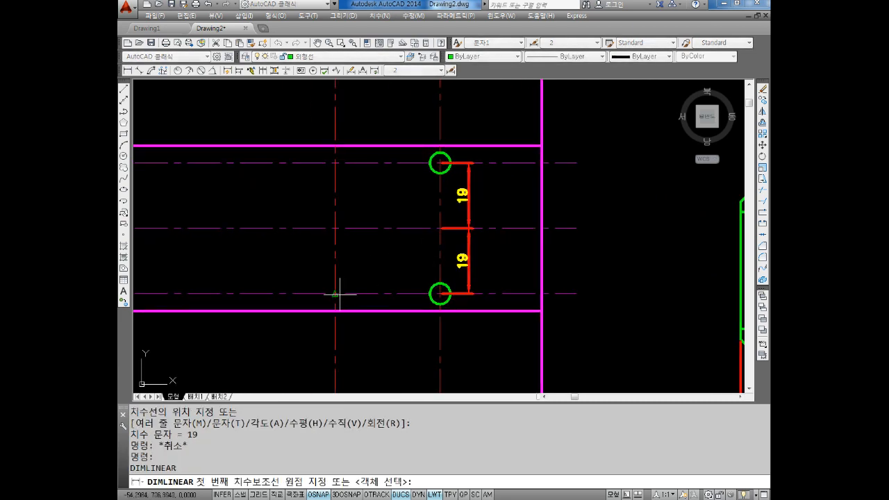
{"action": "left_click", "coordinate": [335, 294]}
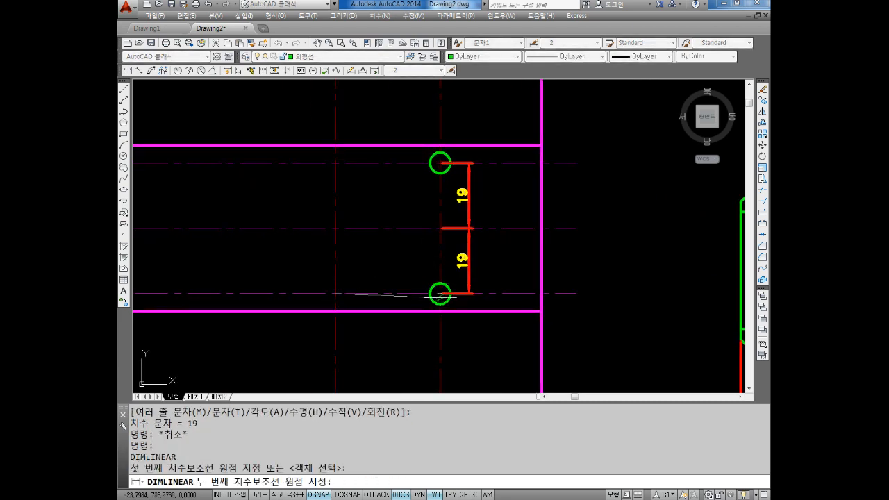
{"action": "left_click", "coordinate": [440, 294]}
{"action": "left_click", "coordinate": [460, 264]}
{"action": "key", "text": "Escape"}
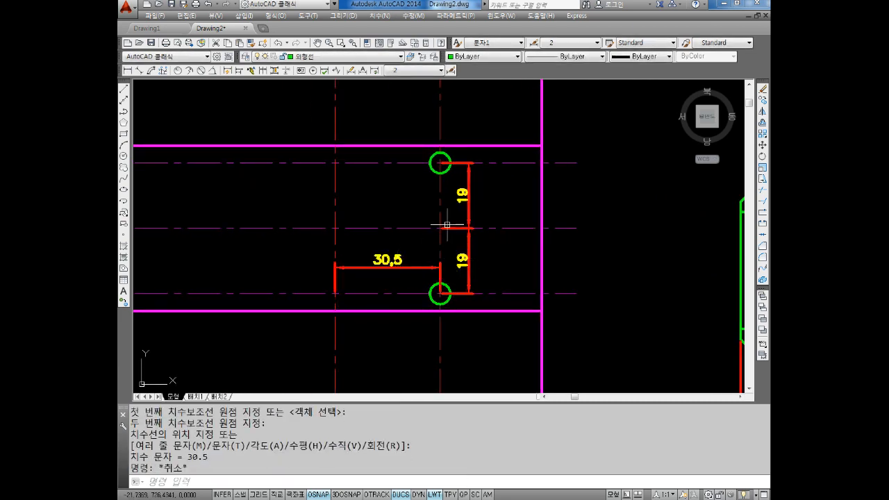
Add a diameter dimension to the upper circle, placed above it
{"action": "key", "text": "Escape"}
{"action": "key", "text": "Escape"}
{"action": "left_click", "coordinate": [201, 71]}
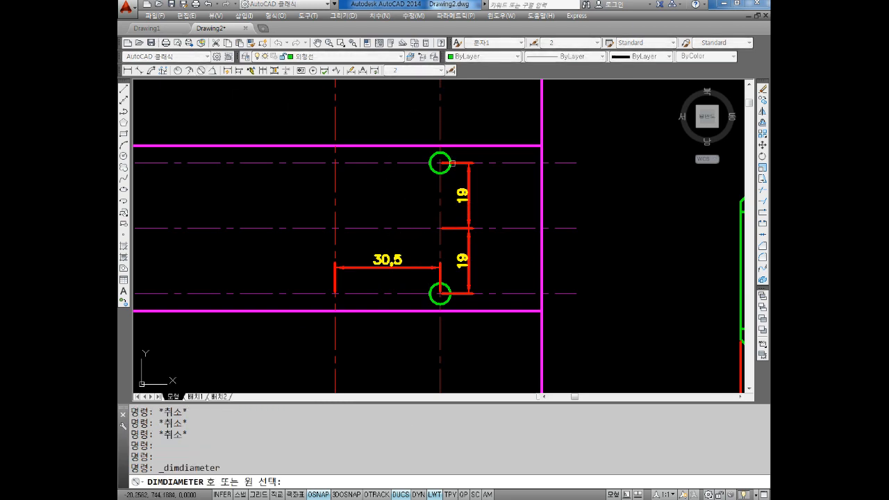
{"action": "left_click", "coordinate": [451, 163]}
{"action": "left_click", "coordinate": [456, 119]}
{"action": "key", "text": "Escape"}
{"action": "scroll", "coordinate": [469, 163], "scroll_direction": "down", "scroll_amount": 2}
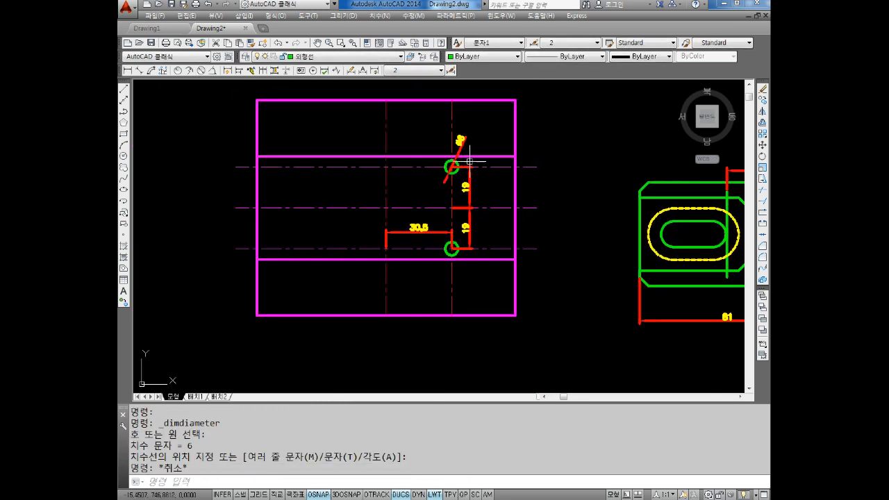
{"action": "scroll", "coordinate": [479, 167], "scroll_direction": "up", "scroll_amount": 2}
{"action": "scroll", "coordinate": [472, 228], "scroll_direction": "down", "scroll_amount": 2}
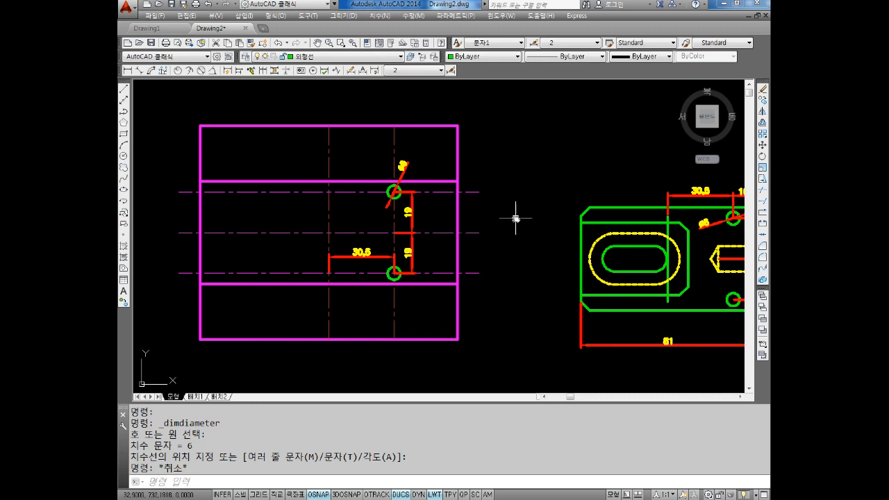
{"action": "middle_click_drag", "start_coordinate": [465, 181], "coordinate": [439, 152]}
{"action": "middle_click_drag", "start_coordinate": [549, 210], "coordinate": [545, 234]}
Delete the three horizontal centrelines and the left vertical centreline from the magenta plate view
{"action": "scroll", "coordinate": [333, 181], "scroll_direction": "up", "scroll_amount": 2}
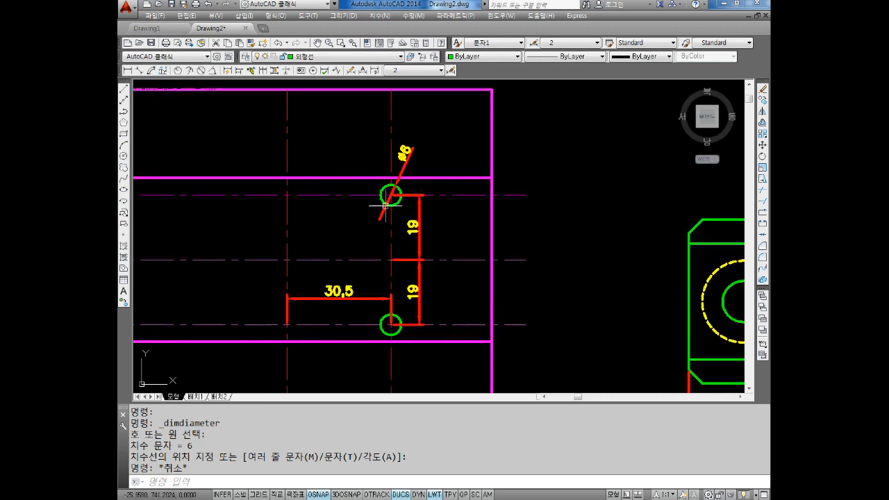
{"action": "mouse_move", "coordinate": [393, 234]}
{"action": "middle_mouse_down"}
{"action": "mouse_move", "coordinate": [414, 182]}
{"action": "mouse_move", "coordinate": [451, 200]}
{"action": "middle_mouse_up"}
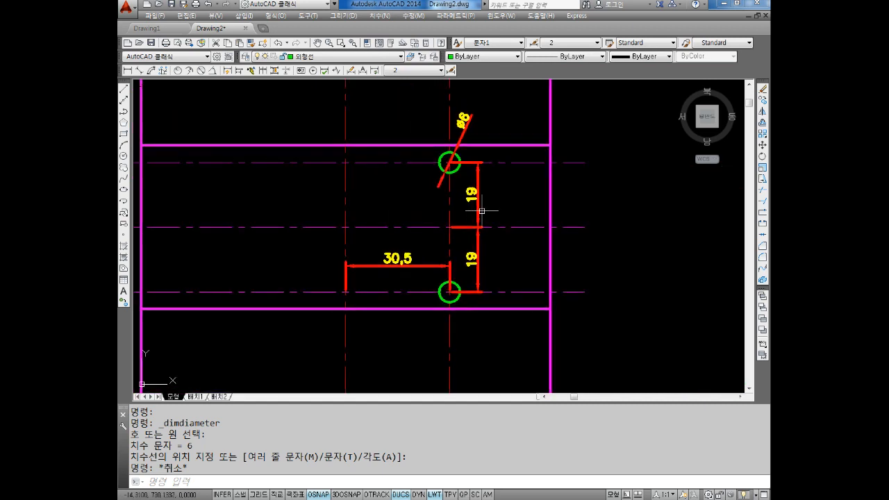
{"action": "key", "text": "Escape"}
{"action": "key", "text": "Escape"}
{"action": "left_click", "coordinate": [581, 144]}
{"action": "left_click", "coordinate": [576, 304]}
{"action": "key", "text": "Delete"}
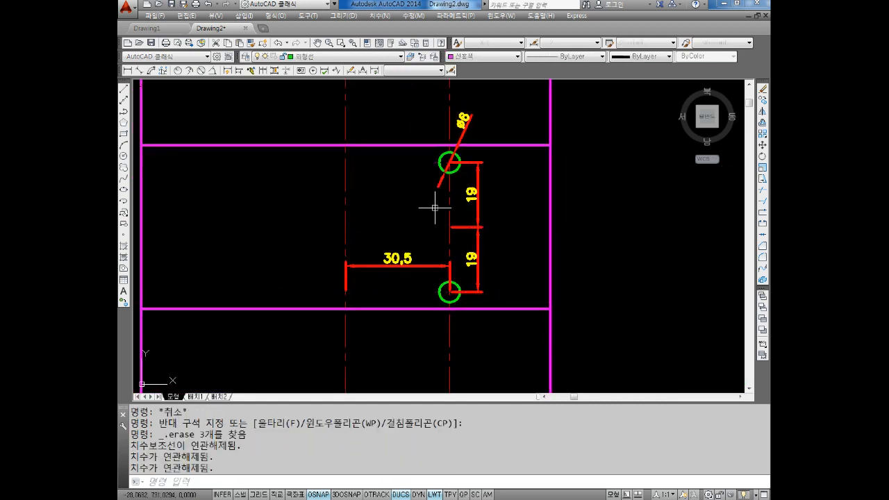
{"action": "left_click", "coordinate": [367, 192]}
{"action": "left_click", "coordinate": [334, 217]}
{"action": "key", "text": "Delete"}
Delete the two vertical dimensions, the horizontal dimension and the diameter dimension from the magenta plate view
{"action": "left_click", "coordinate": [499, 197]}
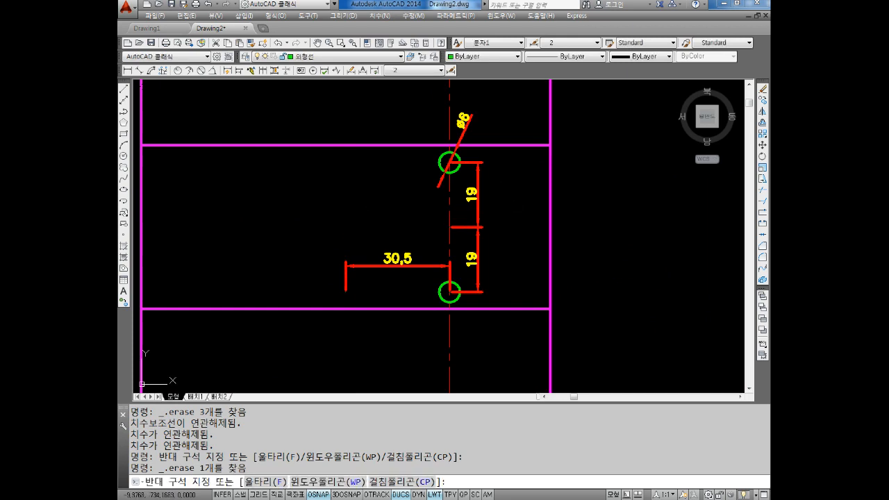
{"action": "left_click", "coordinate": [464, 241]}
{"action": "key", "text": "Delete"}
{"action": "left_click", "coordinate": [405, 232]}
{"action": "left_click", "coordinate": [378, 256]}
{"action": "key", "text": "Delete"}
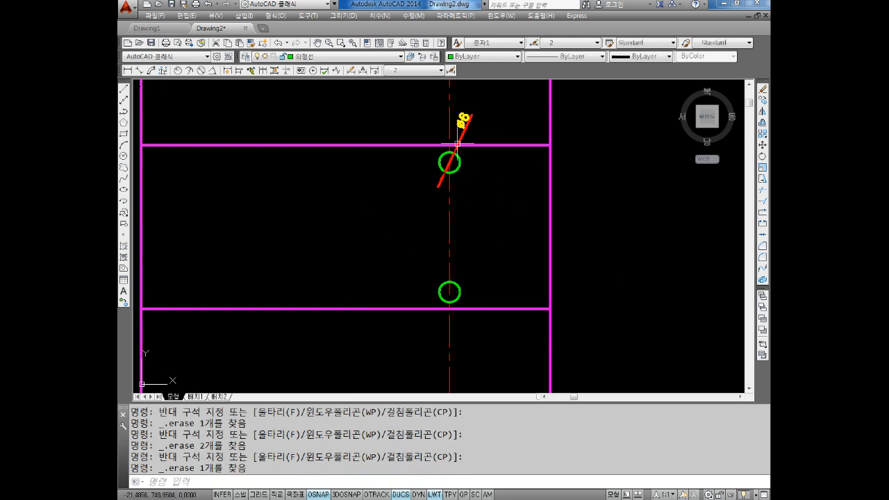
{"action": "left_click", "coordinate": [464, 121]}
{"action": "key", "text": "Delete"}
Delete the remaining vertical centreline running through the two circles
{"action": "left_click", "coordinate": [463, 190]}
{"action": "left_click", "coordinate": [433, 225]}
{"action": "key", "text": "Delete"}
Change the colour of both circles in the plate view to magenta (선홍색)
{"action": "scroll", "coordinate": [433, 224], "scroll_direction": "down", "scroll_amount": 4}
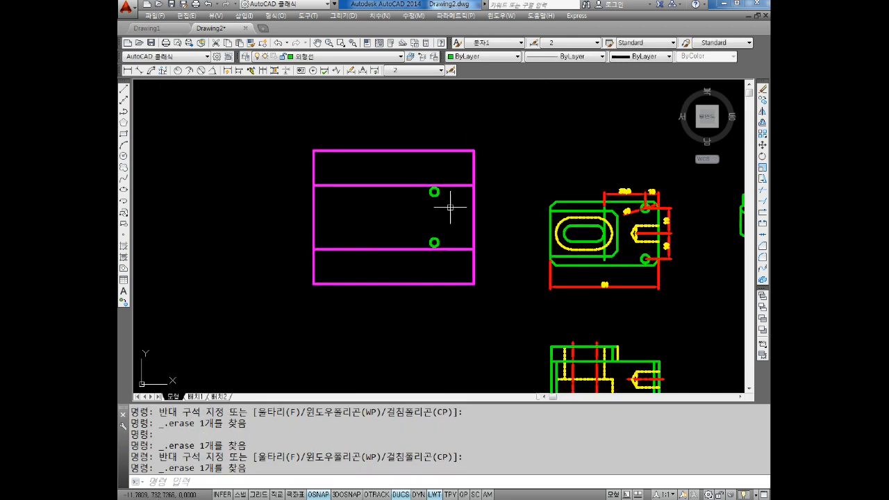
{"action": "scroll", "coordinate": [449, 196], "scroll_direction": "up", "scroll_amount": 2}
{"action": "left_click", "coordinate": [449, 179]}
{"action": "left_click", "coordinate": [383, 258]}
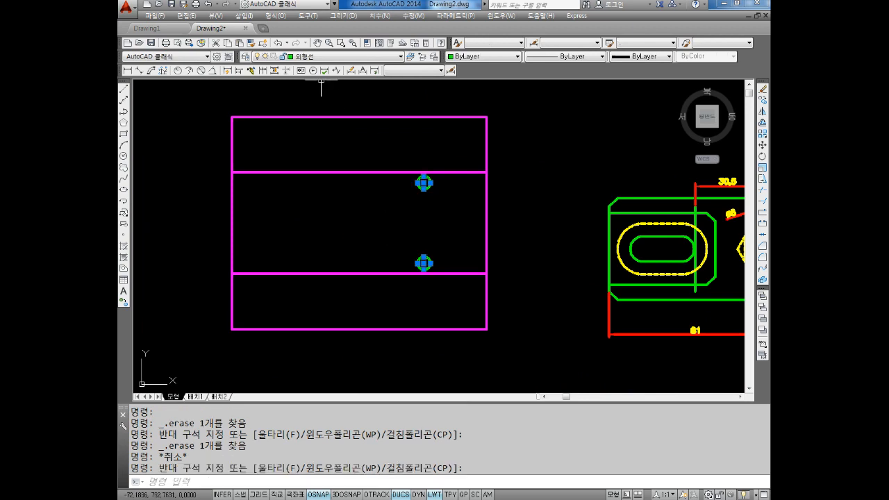
{"action": "left_click", "coordinate": [476, 57]}
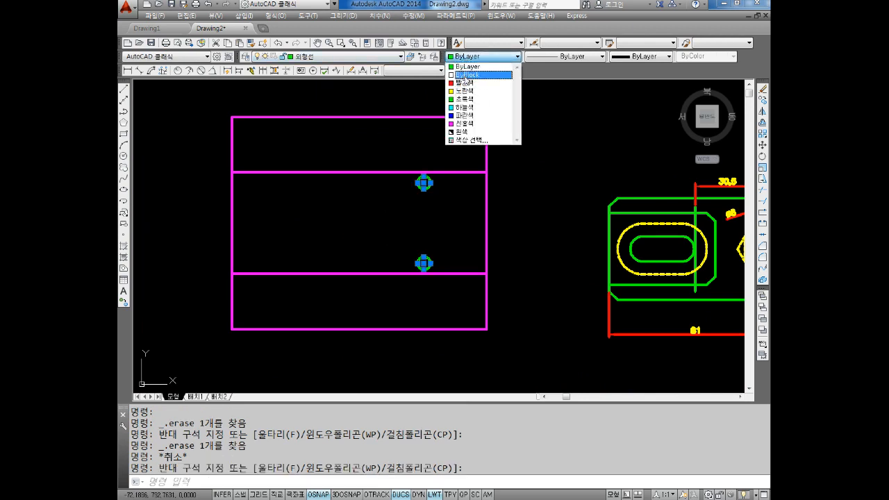
{"action": "left_click", "coordinate": [465, 123]}
{"action": "key", "text": "Escape"}
{"action": "key", "text": "Escape"}
{"action": "key", "text": "Escape"}
Delete the two horizontal dimensions above the green part's plan view and the two vertical 19 dimensions beside it
{"action": "scroll", "coordinate": [504, 188], "scroll_direction": "down", "scroll_amount": 2}
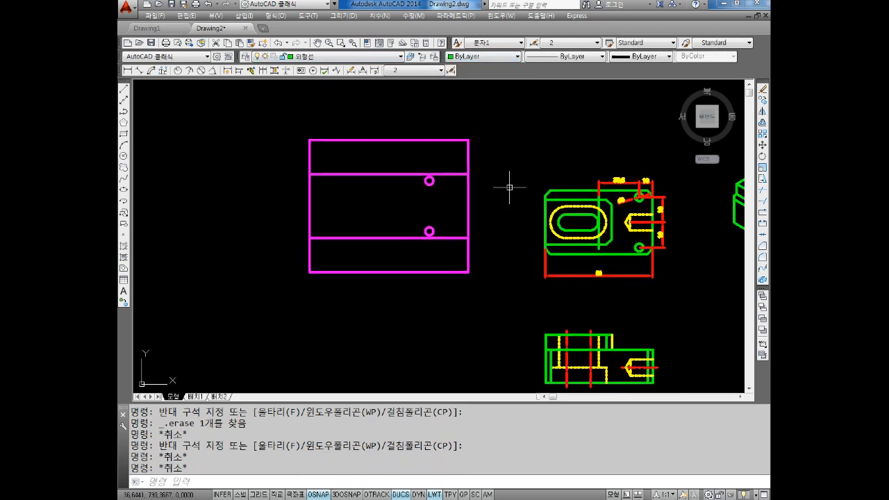
{"action": "scroll", "coordinate": [648, 233], "scroll_direction": "up", "scroll_amount": 2}
{"action": "middle_click_drag", "start_coordinate": [647, 233], "coordinate": [569, 250]}
{"action": "left_click", "coordinate": [596, 152]}
{"action": "left_click", "coordinate": [482, 175]}
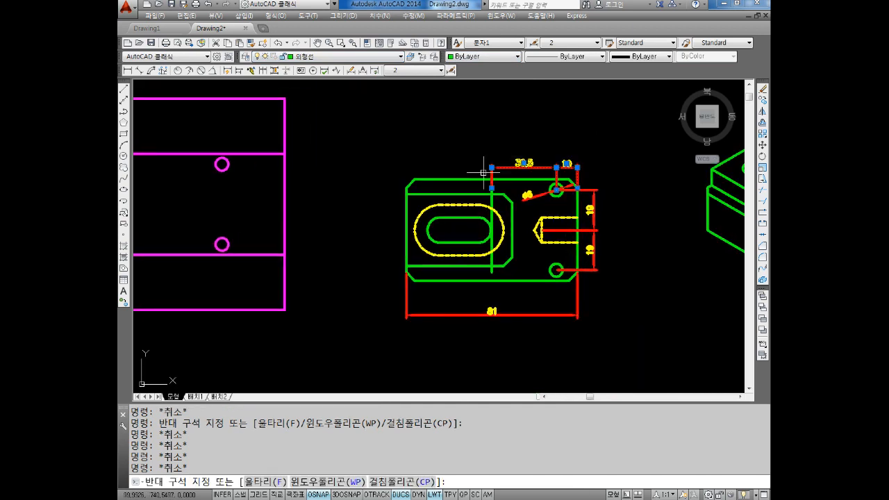
{"action": "key", "text": "Delete"}
{"action": "left_click", "coordinate": [613, 165]}
{"action": "left_click", "coordinate": [586, 285]}
{"action": "key", "text": "Delete"}
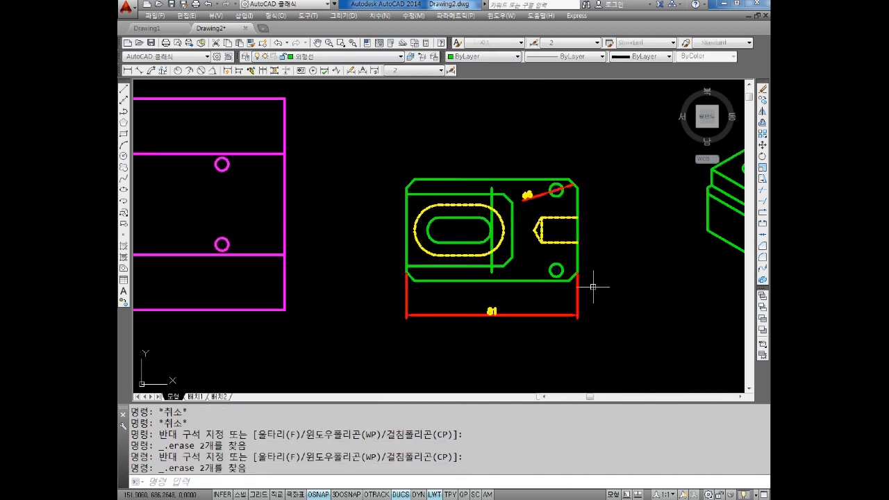
Delete the overall length dimension, the hole diameter dimension and the vertical line at the slot from the green plan view
{"action": "left_click", "coordinate": [586, 292]}
{"action": "left_click", "coordinate": [452, 318]}
{"action": "key", "text": "Delete"}
{"action": "left_click", "coordinate": [532, 194]}
{"action": "key", "text": "Delete"}
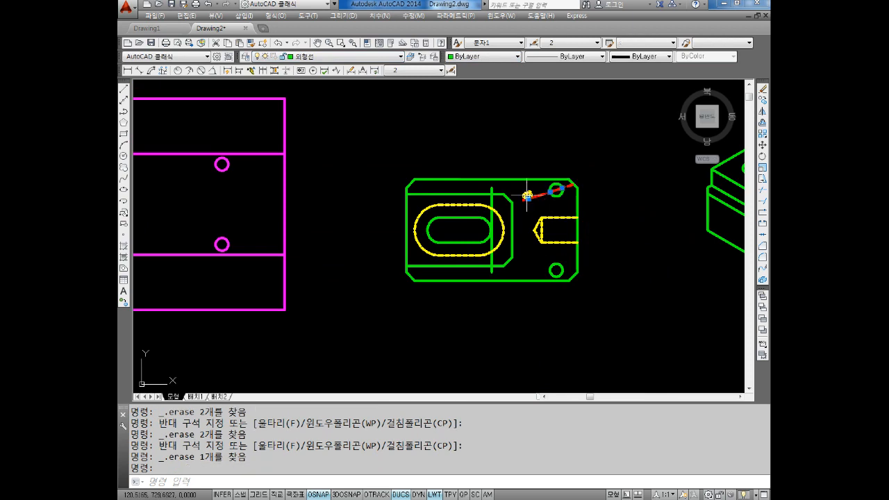
{"action": "left_click", "coordinate": [492, 208]}
{"action": "key", "text": "Delete"}
{"action": "scroll", "coordinate": [526, 182], "scroll_direction": "down", "scroll_amount": 2}
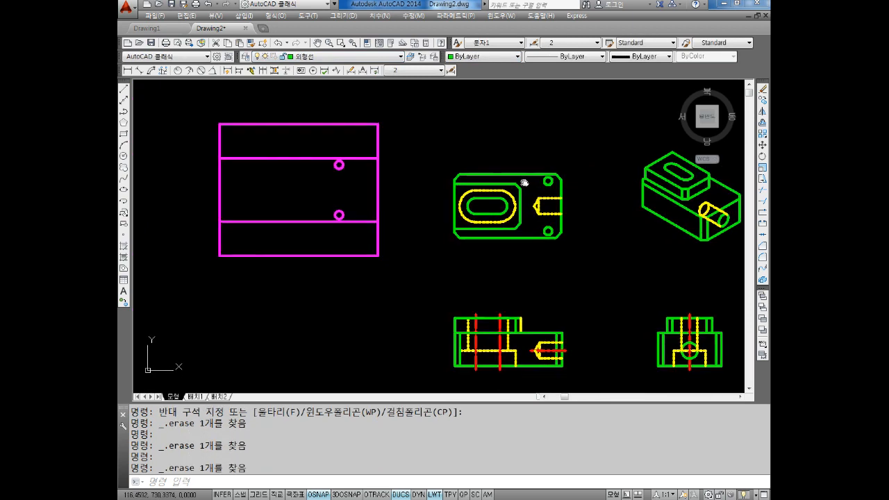
{"action": "key", "text": "Escape"}
{"action": "key", "text": "Escape"}
{"action": "type", "text": "B"}
{"action": "key", "text": "Return"}
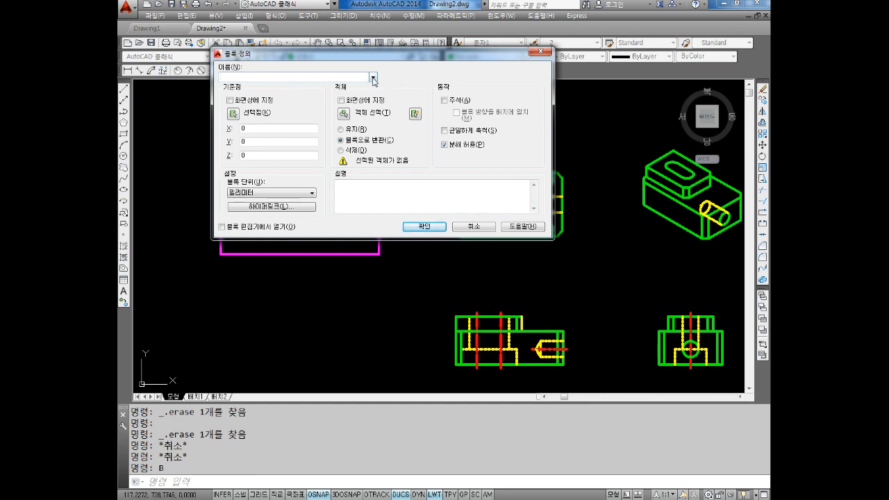
{"action": "key", "text": "Escape"}
{"action": "key", "text": "Escape"}
Start a block definition with the existing name 평면 and its base point at the slot's right arc centre in the green plan view
{"action": "type", "text": "B"}
{"action": "key", "text": "Return"}
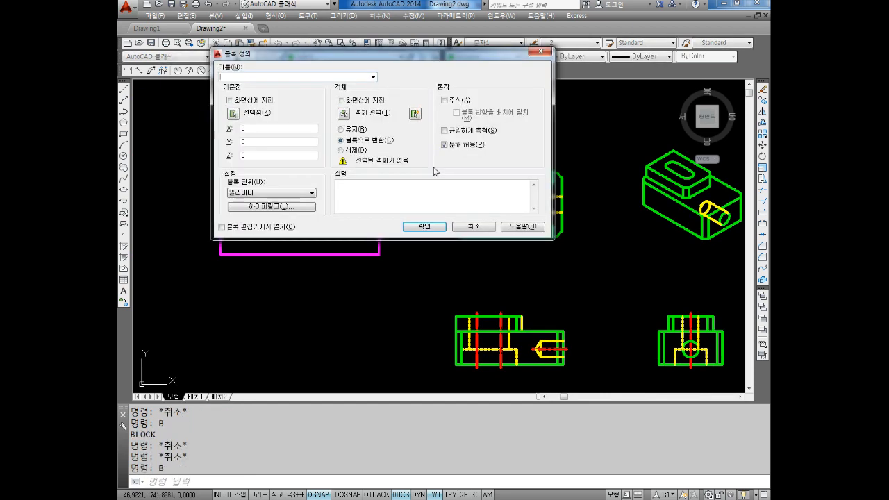
{"action": "left_click", "coordinate": [373, 77]}
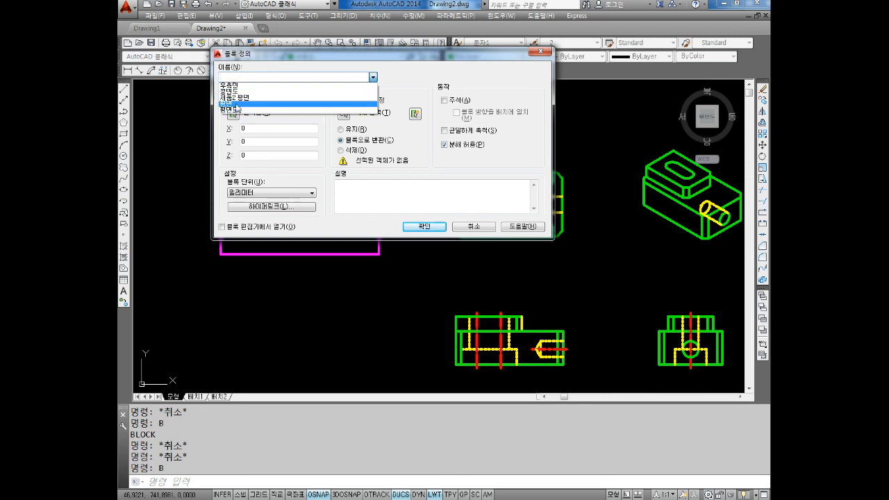
{"action": "left_click", "coordinate": [234, 105]}
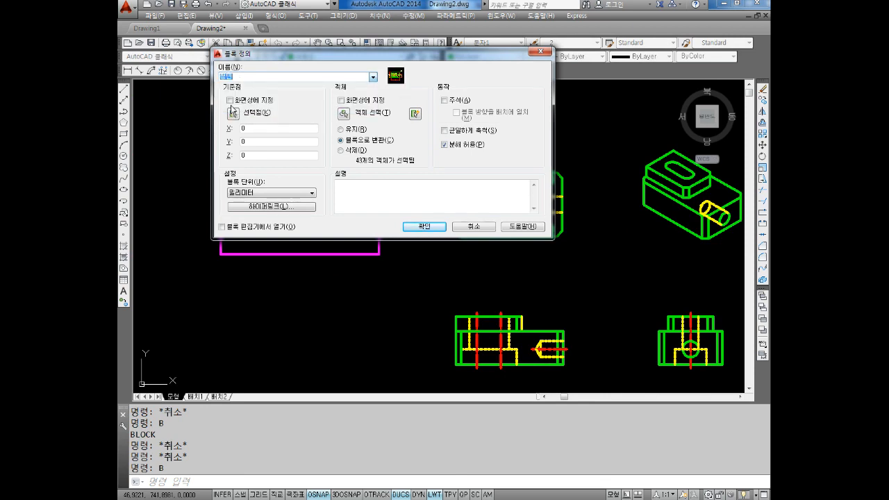
{"action": "left_click", "coordinate": [233, 113]}
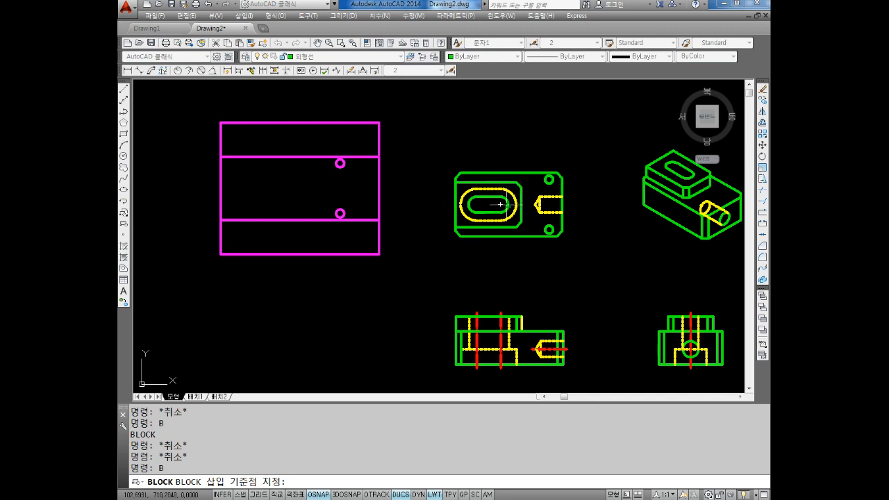
{"action": "left_click", "coordinate": [500, 204]}
Assign all objects of the green plan view to the 평면 block and redefine the block
{"action": "left_click", "coordinate": [343, 110]}
{"action": "left_click", "coordinate": [604, 142]}
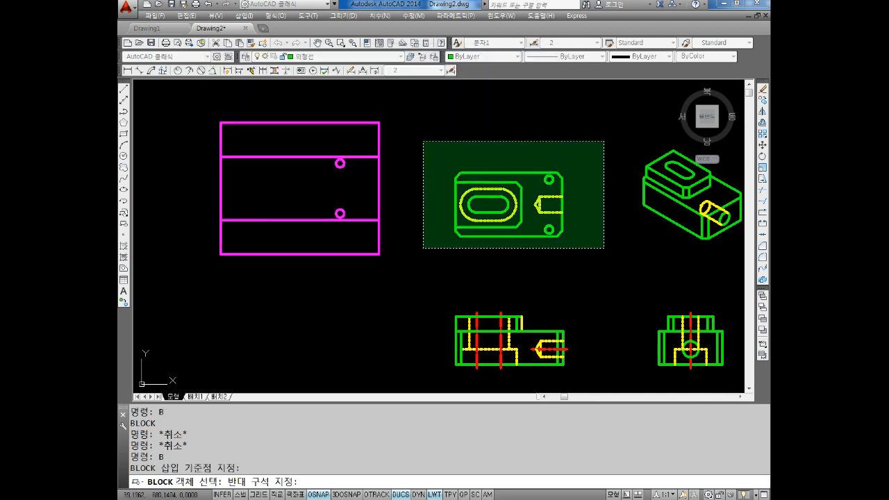
{"action": "left_click", "coordinate": [423, 248]}
{"action": "key", "text": "Return"}
{"action": "left_click", "coordinate": [423, 228]}
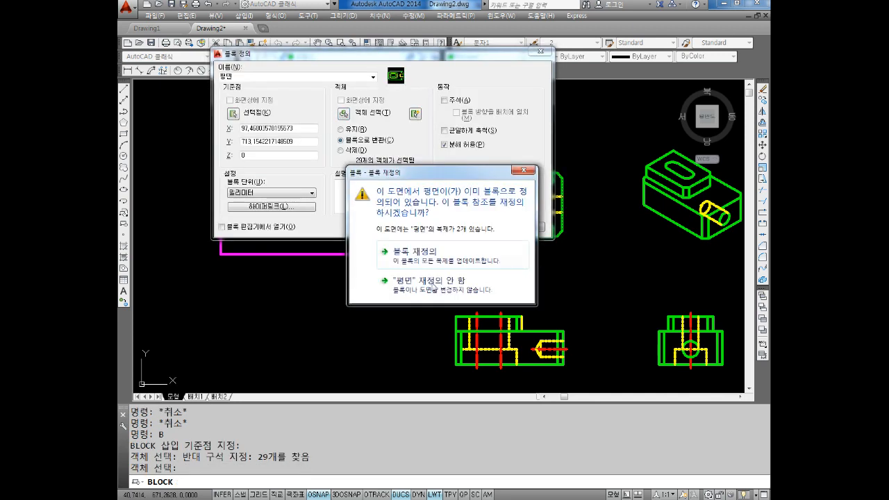
{"action": "left_click", "coordinate": [431, 285]}
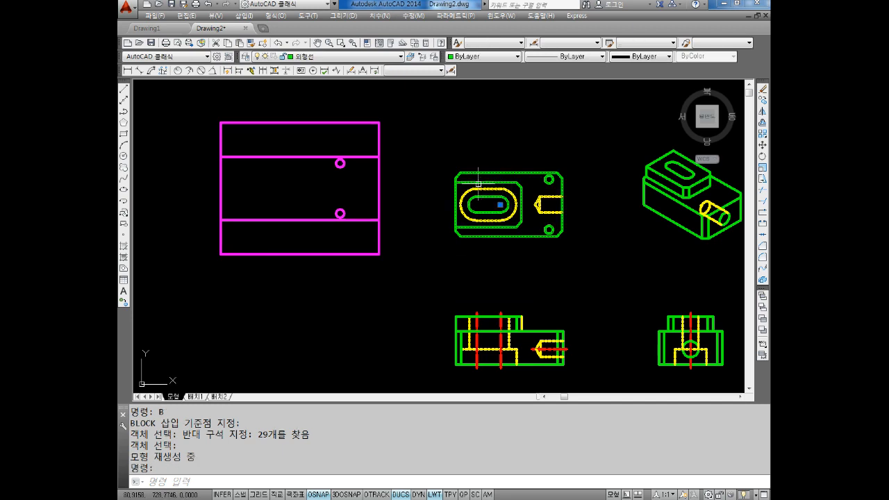
{"action": "key", "text": "Escape"}
{"action": "key", "text": "Escape"}
{"action": "key", "text": "Escape"}
{"action": "key", "text": "Escape"}
{"action": "key", "text": "Escape"}
{"action": "key", "text": "Escape"}
Start a block definition with the existing name 제품2 평면 and its base point near the centre of the magenta plate view
{"action": "middle_click_drag", "start_coordinate": [362, 182], "coordinate": [459, 207]}
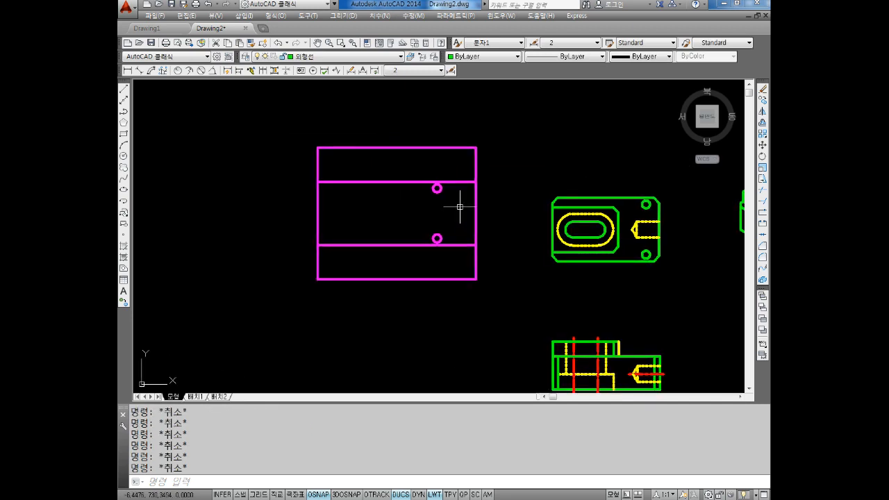
{"action": "type", "text": "B"}
{"action": "key", "text": "Return"}
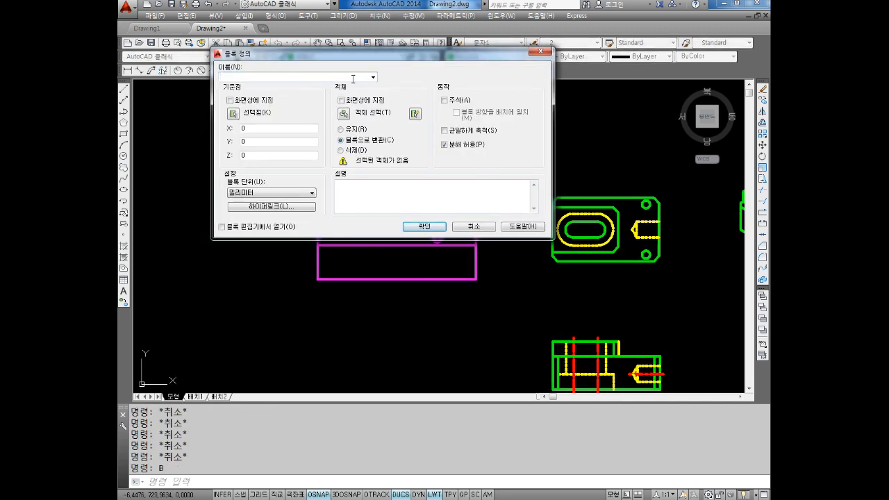
{"action": "left_click", "coordinate": [373, 77]}
{"action": "left_click", "coordinate": [263, 101]}
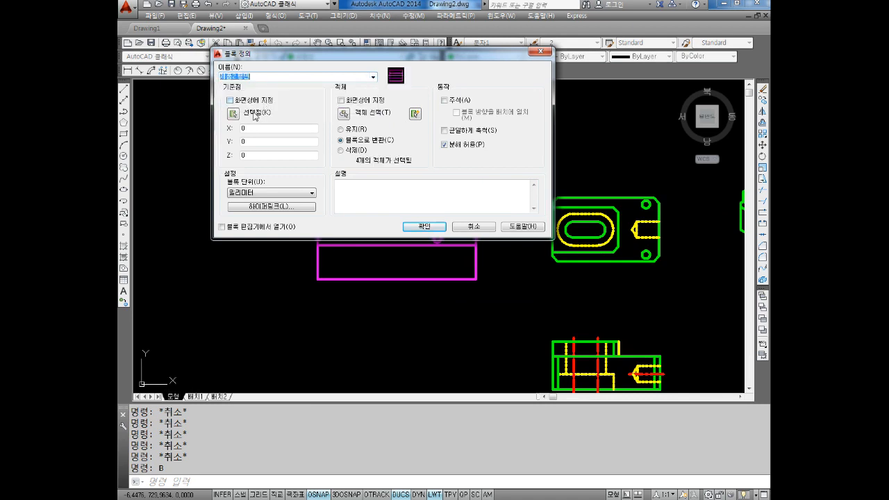
{"action": "left_click", "coordinate": [234, 113]}
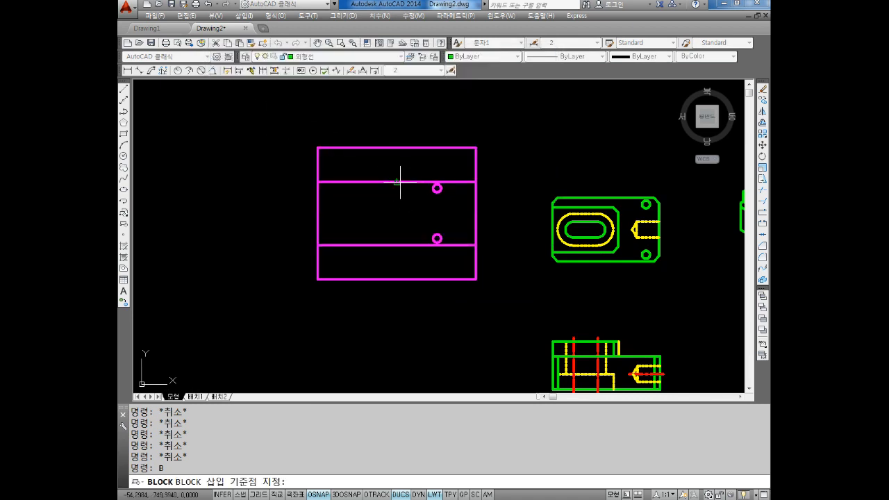
{"action": "left_click", "coordinate": [394, 209]}
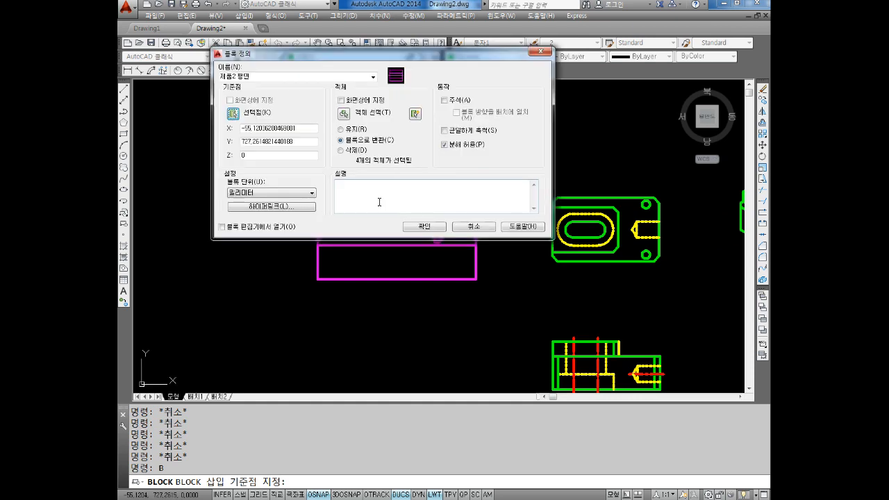
Assign all lines and both circles of the magenta plate view to the 제품2 평면 block and redefine the block
{"action": "left_click", "coordinate": [341, 115]}
{"action": "left_click", "coordinate": [505, 123]}
{"action": "left_click", "coordinate": [288, 314]}
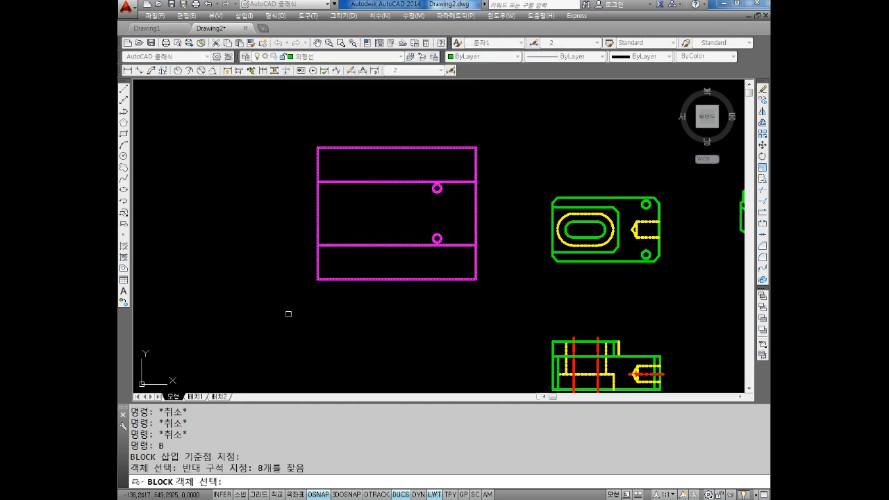
{"action": "key", "text": "Return"}
{"action": "left_click", "coordinate": [425, 227]}
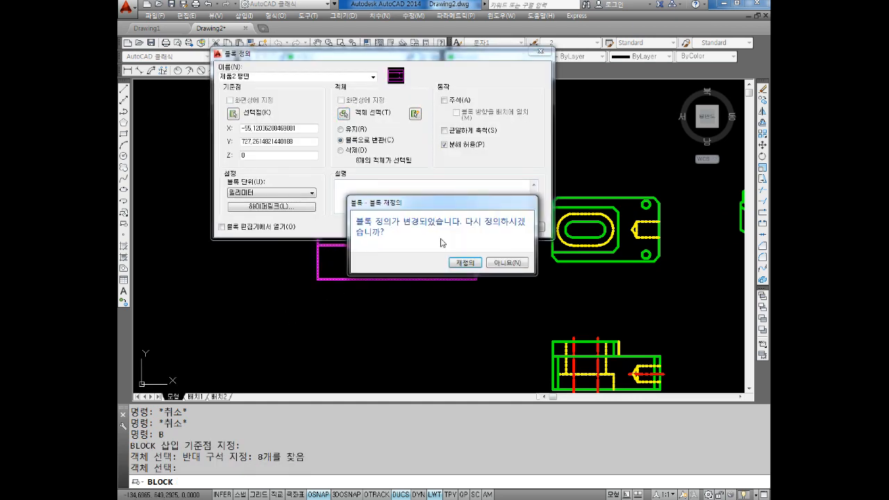
{"action": "left_click", "coordinate": [464, 263]}
{"action": "key", "text": "Escape"}
{"action": "key", "text": "Escape"}
Move the green plan view block from its upper hole centre onto the centre of the magenta plate's upper circle
{"action": "scroll", "coordinate": [462, 194], "scroll_direction": "up", "scroll_amount": 2}
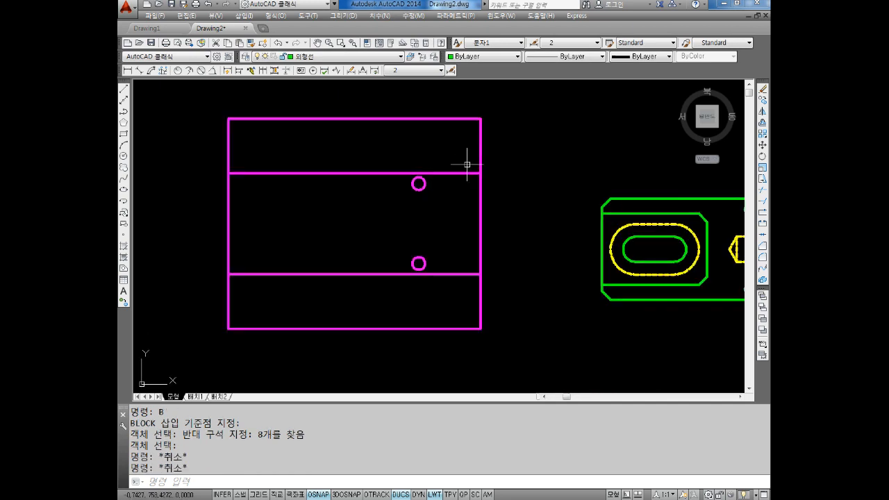
{"action": "scroll", "coordinate": [477, 200], "scroll_direction": "down", "scroll_amount": 2}
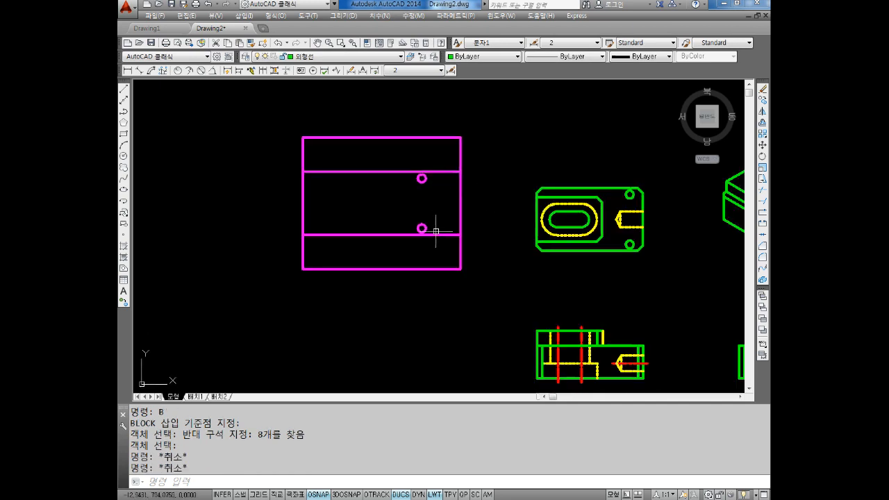
{"action": "middle_click_drag", "start_coordinate": [467, 218], "coordinate": [431, 216]}
{"action": "key", "text": "Escape"}
{"action": "key", "text": "Escape"}
{"action": "key", "text": "Escape"}
{"action": "type", "text": "M"}
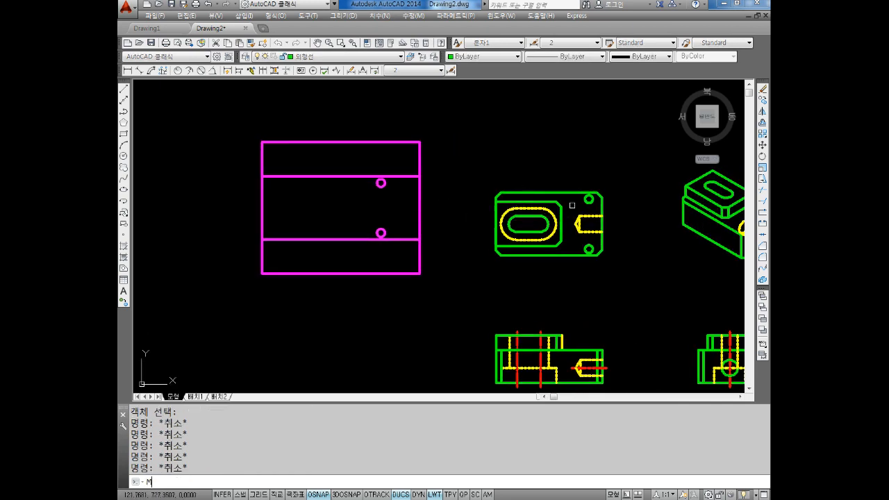
{"action": "key", "text": "space"}
{"action": "left_click", "coordinate": [609, 169]}
{"action": "left_click", "coordinate": [569, 275]}
{"action": "key", "text": "space"}
{"action": "scroll", "coordinate": [599, 195], "scroll_direction": "up", "scroll_amount": 5}
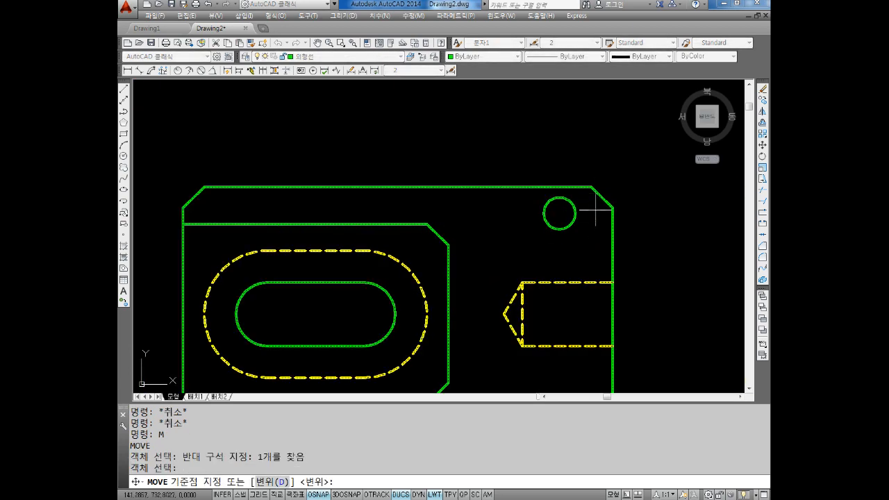
{"action": "left_click", "coordinate": [559, 216]}
{"action": "scroll", "coordinate": [535, 226], "scroll_direction": "down", "scroll_amount": 5}
{"action": "scroll", "coordinate": [417, 236], "scroll_direction": "up", "scroll_amount": 3}
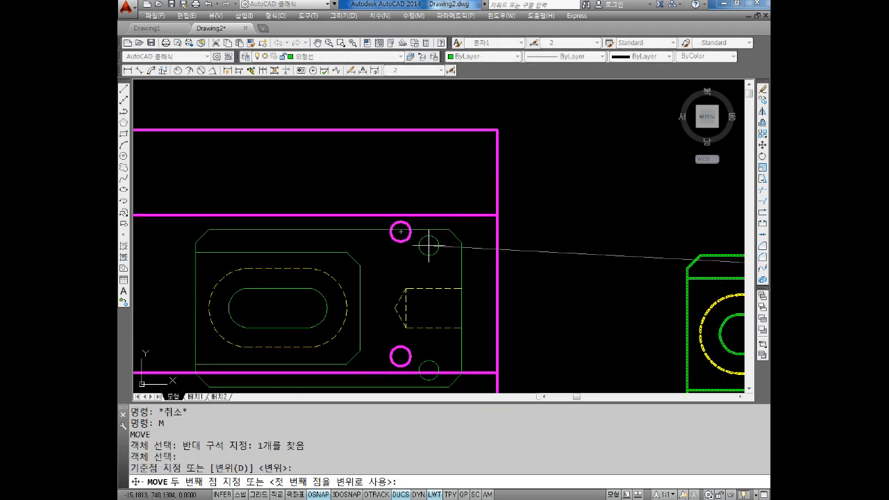
{"action": "left_click", "coordinate": [400, 232]}
{"action": "key", "text": "Escape"}
Examine the alignment of the green plan view block on the magenta plate
{"action": "mouse_move", "coordinate": [420, 327]}
{"action": "middle_mouse_down"}
{"action": "mouse_move", "coordinate": [500, 280]}
{"action": "mouse_move", "coordinate": [599, 248]}
{"action": "mouse_move", "coordinate": [615, 283]}
{"action": "mouse_move", "coordinate": [587, 258]}
{"action": "mouse_move", "coordinate": [500, 254]}
{"action": "middle_mouse_up"}
{"action": "scroll", "coordinate": [584, 254], "scroll_direction": "down", "scroll_amount": 3}
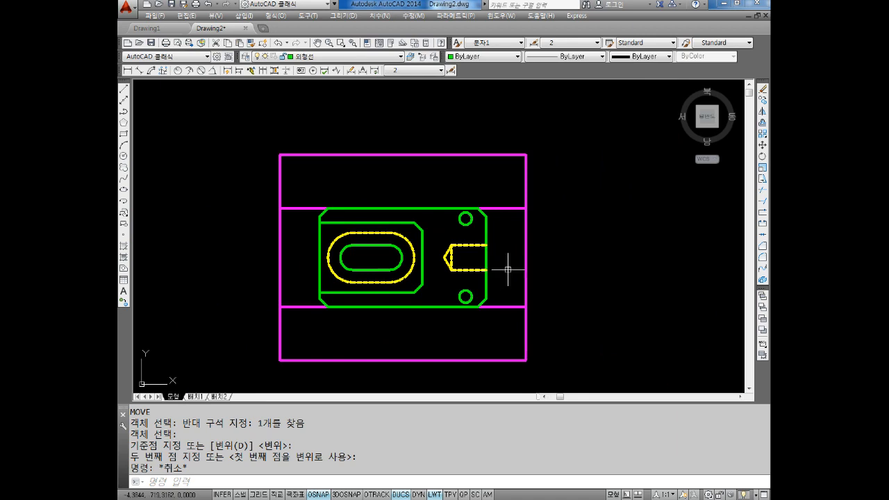
{"action": "middle_click_drag", "start_coordinate": [508, 270], "coordinate": [502, 252]}
{"action": "middle_click_drag", "start_coordinate": [445, 248], "coordinate": [469, 236]}
{"action": "key", "text": "Escape"}
{"action": "key", "text": "Escape"}
{"action": "key", "text": "Escape"}
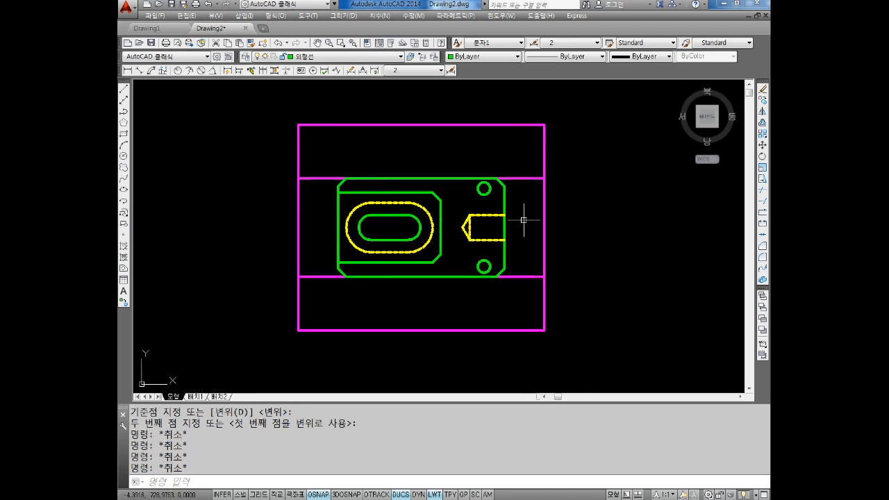
{"action": "key", "text": "Escape"}
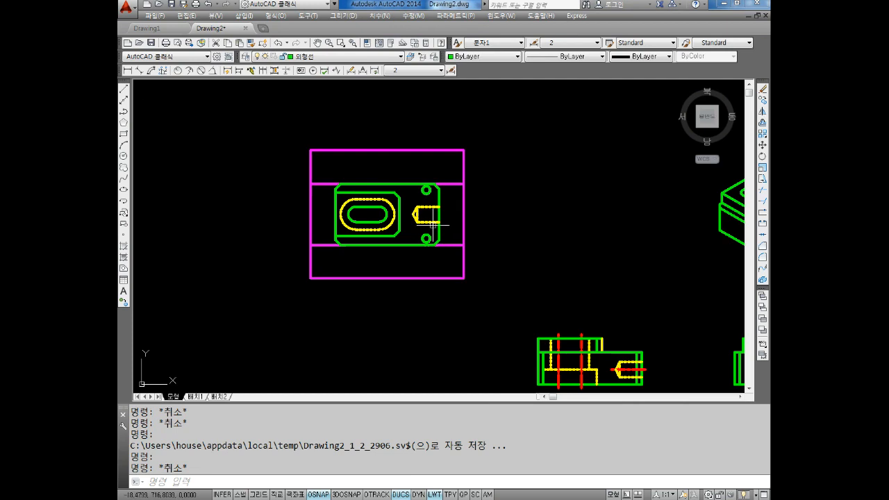
Copy the plate and green plan view blocks together straight below the original, with ortho mode on
{"action": "scroll", "coordinate": [432, 163], "scroll_direction": "up", "scroll_amount": 3}
{"action": "key", "text": "Escape"}
{"action": "key", "text": "Escape"}
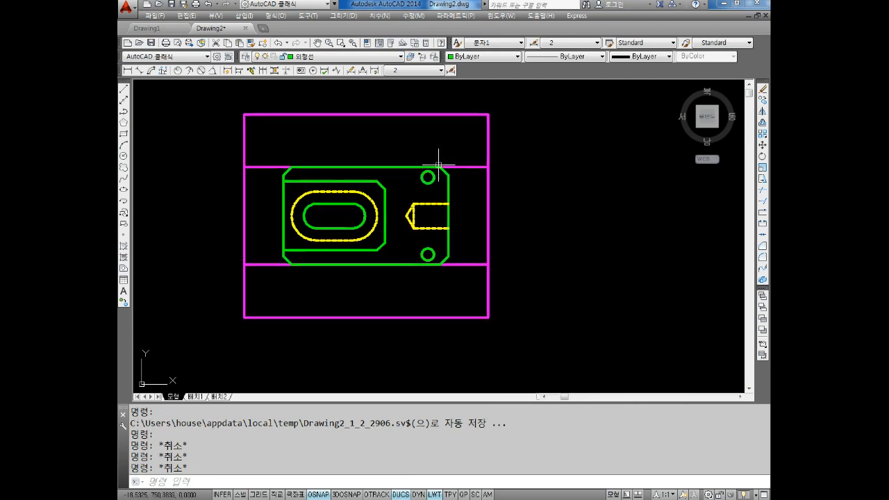
{"action": "type", "text": "CO"}
{"action": "key", "text": "Return"}
{"action": "scroll", "coordinate": [491, 162], "scroll_direction": "down", "scroll_amount": 4}
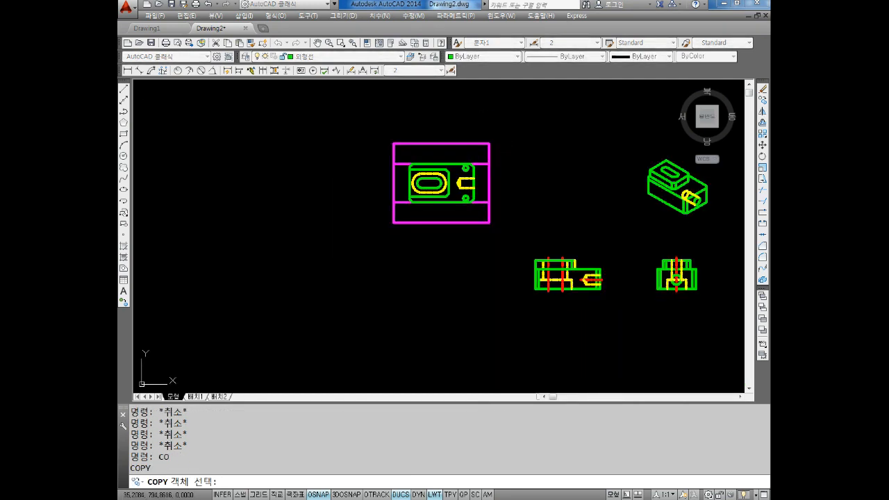
{"action": "left_click", "coordinate": [514, 128]}
{"action": "left_click", "coordinate": [406, 224]}
{"action": "key", "text": "Return"}
{"action": "left_click", "coordinate": [430, 209]}
{"action": "middle_click_drag", "start_coordinate": [434, 269], "coordinate": [424, 232]}
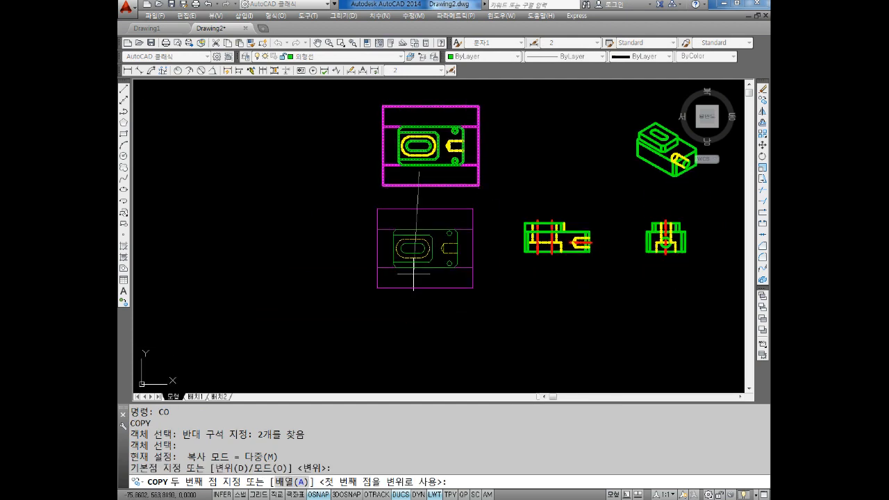
{"action": "key", "text": "F8"}
{"action": "left_click", "coordinate": [421, 291]}
{"action": "key", "text": "Escape"}
{"action": "key", "text": "Escape"}
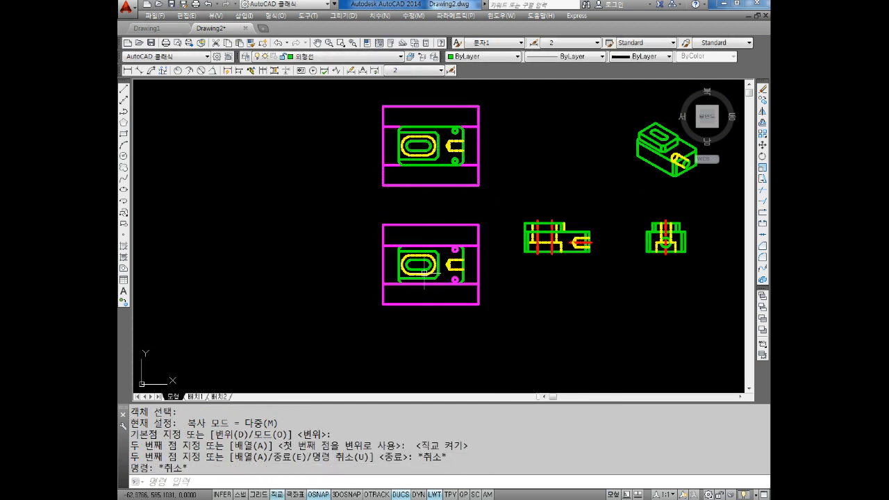
Move the green block of the lower copy horizontally out to the left of its magenta plate
{"action": "scroll", "coordinate": [423, 266], "scroll_direction": "up", "scroll_amount": 4}
{"action": "key", "text": "Escape"}
{"action": "key", "text": "Escape"}
{"action": "key", "text": "Escape"}
{"action": "key", "text": "Escape"}
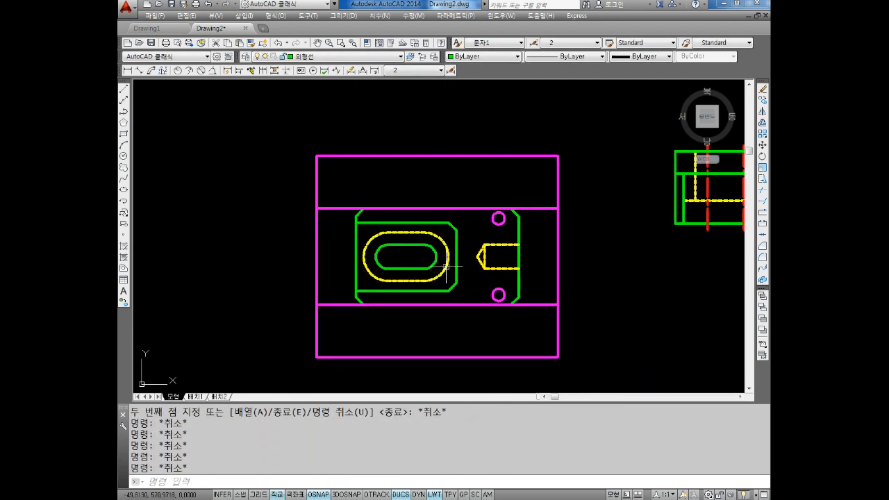
{"action": "type", "text": "m"}
{"action": "key", "text": "Return"}
{"action": "left_click", "coordinate": [497, 241]}
{"action": "left_click", "coordinate": [479, 266]}
{"action": "key", "text": "Return"}
{"action": "left_click", "coordinate": [388, 245]}
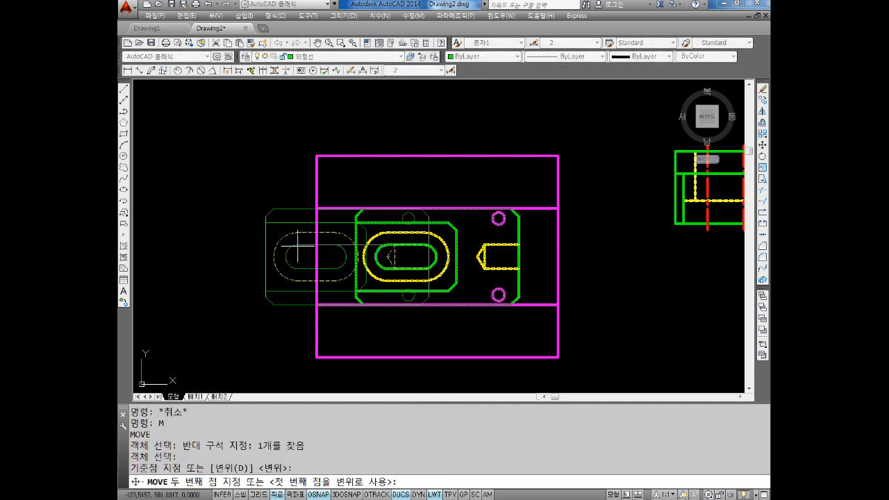
{"action": "middle_click_drag", "start_coordinate": [234, 248], "coordinate": [354, 252]}
{"action": "left_click", "coordinate": [203, 253]}
{"action": "key", "text": "Escape"}
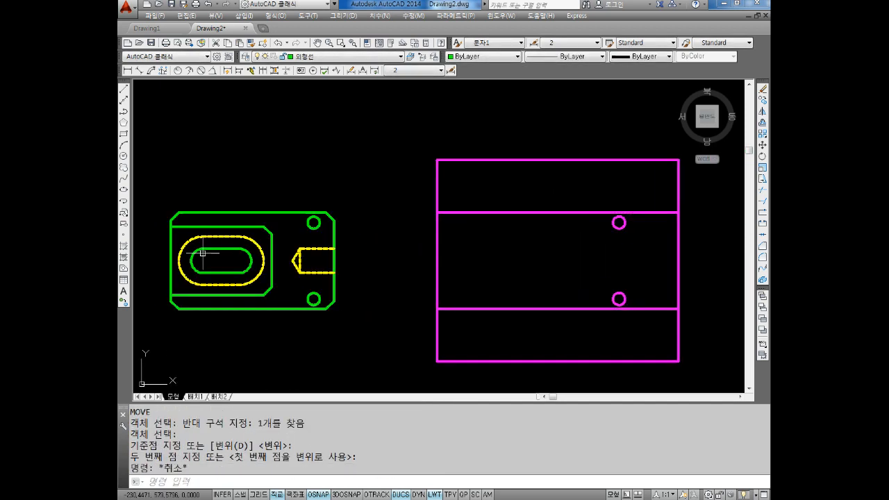
{"action": "key", "text": "Escape"}
Compare the separated part and plate views with the assembled plan view above them
{"action": "scroll", "coordinate": [203, 253], "scroll_direction": "down", "scroll_amount": 4}
{"action": "middle_click_drag", "start_coordinate": [194, 267], "coordinate": [284, 254]}
{"action": "scroll", "coordinate": [402, 214], "scroll_direction": "up", "scroll_amount": 2}
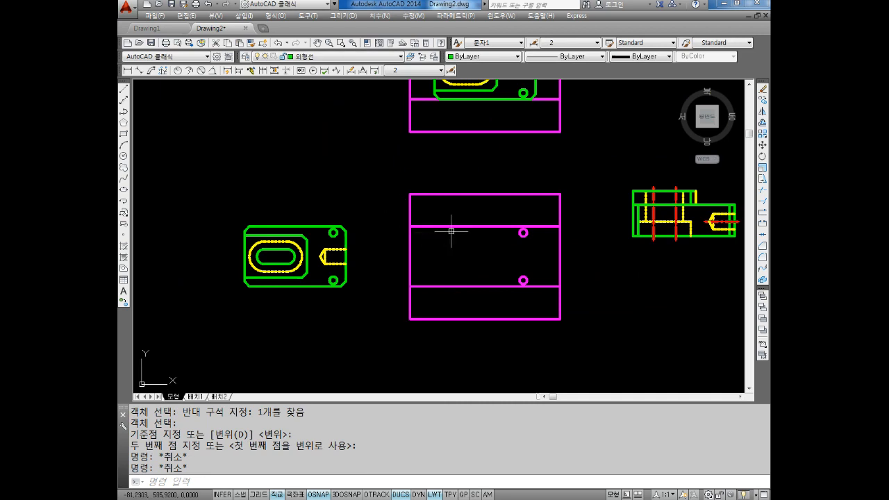
{"action": "middle_click_drag", "start_coordinate": [415, 184], "coordinate": [456, 258]}
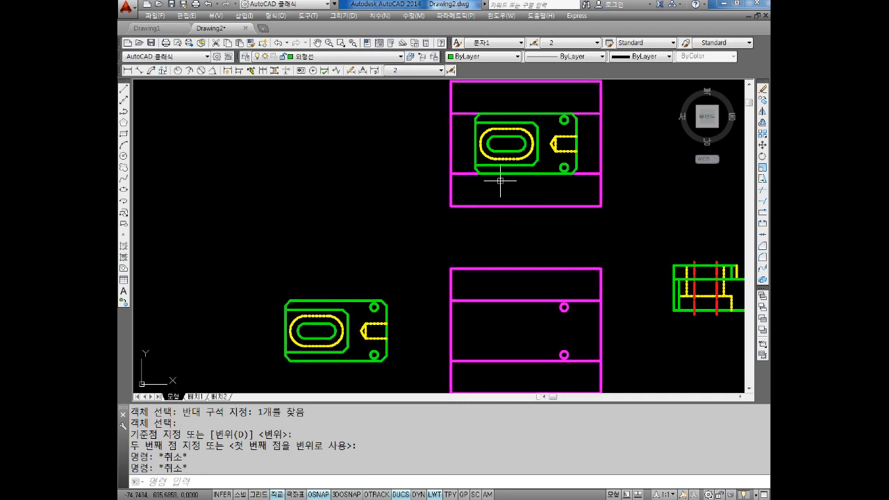
{"action": "key", "text": "Escape"}
{"action": "middle_click_drag", "start_coordinate": [525, 307], "coordinate": [525, 242]}
{"action": "middle_click_drag", "start_coordinate": [401, 250], "coordinate": [401, 231]}
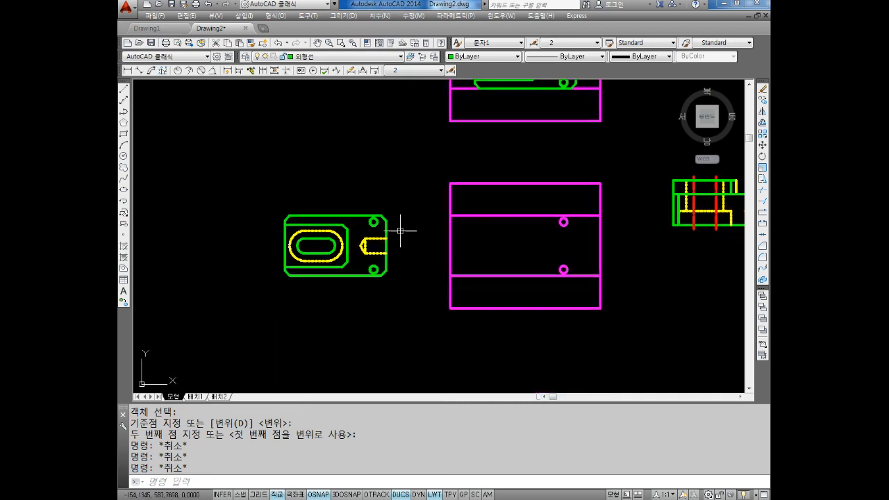
{"action": "scroll", "coordinate": [443, 261], "scroll_direction": "up", "scroll_amount": 2}
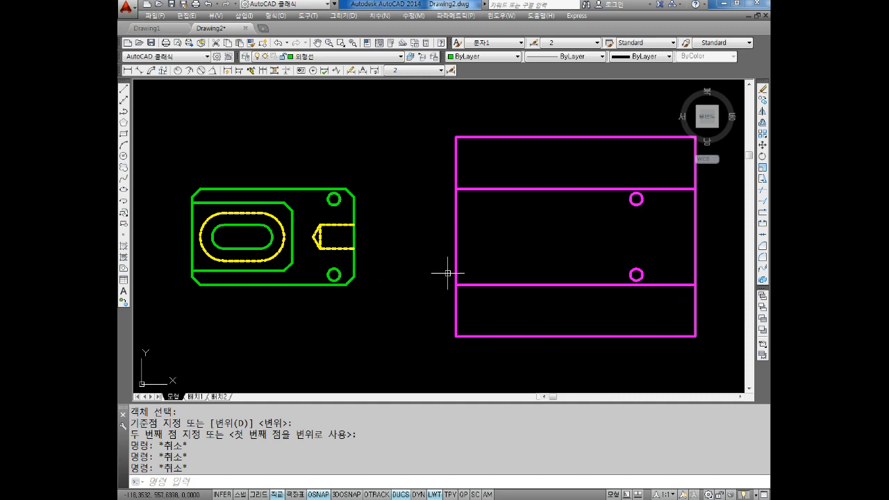
{"action": "middle_click_drag", "start_coordinate": [386, 238], "coordinate": [414, 210]}
{"action": "middle_click_drag", "start_coordinate": [516, 139], "coordinate": [405, 384]}
{"action": "middle_click_drag", "start_coordinate": [488, 161], "coordinate": [423, 232]}
{"action": "scroll", "coordinate": [423, 232], "scroll_direction": "up", "scroll_amount": 2}
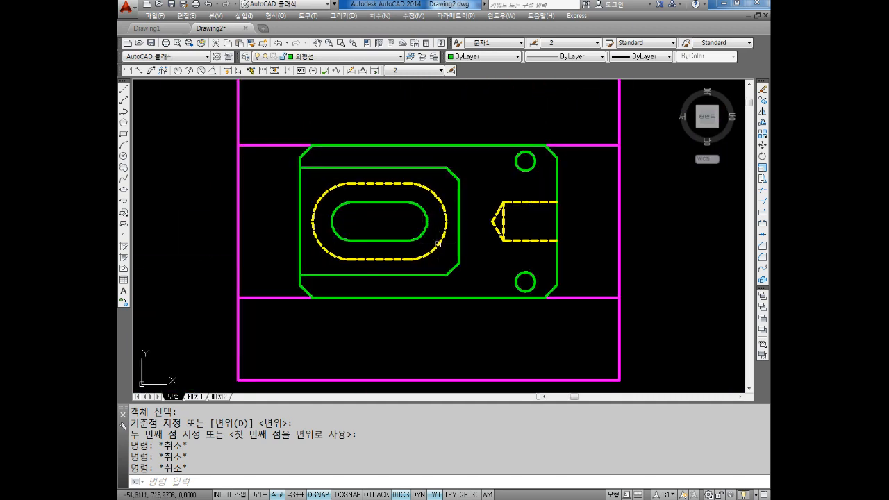
{"action": "middle_click_drag", "start_coordinate": [496, 225], "coordinate": [494, 204]}
{"action": "key", "text": "Escape"}
{"action": "key", "text": "Escape"}
{"action": "key", "text": "Escape"}
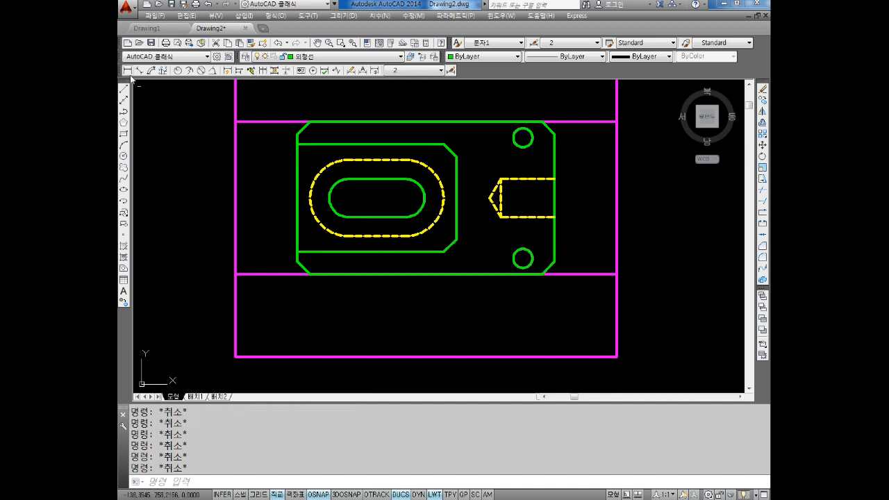
Draw a circle of about 2.4 radius just outside the assembled green part's left edge and a larger circle on its right edge
{"action": "key", "text": "Return"}
{"action": "left_click", "coordinate": [284, 201]}
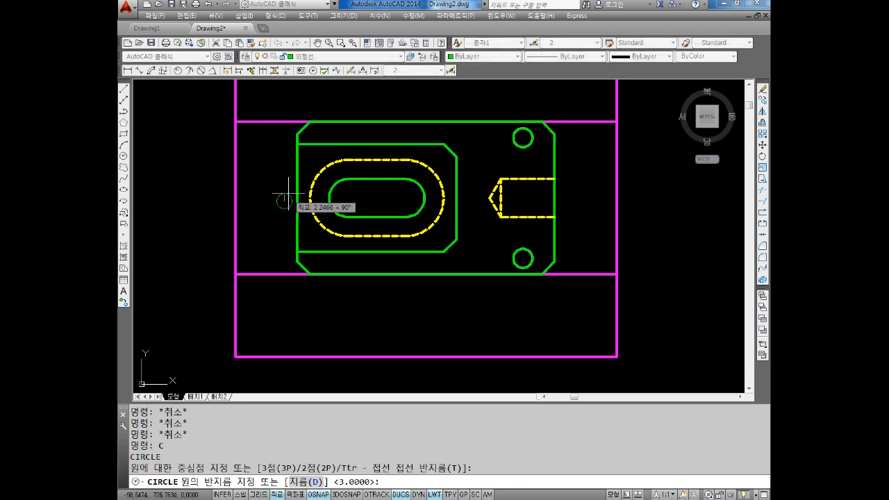
{"action": "key", "text": "Return"}
{"action": "key", "text": "Escape"}
{"action": "key", "text": "Return"}
{"action": "left_click", "coordinate": [551, 197]}
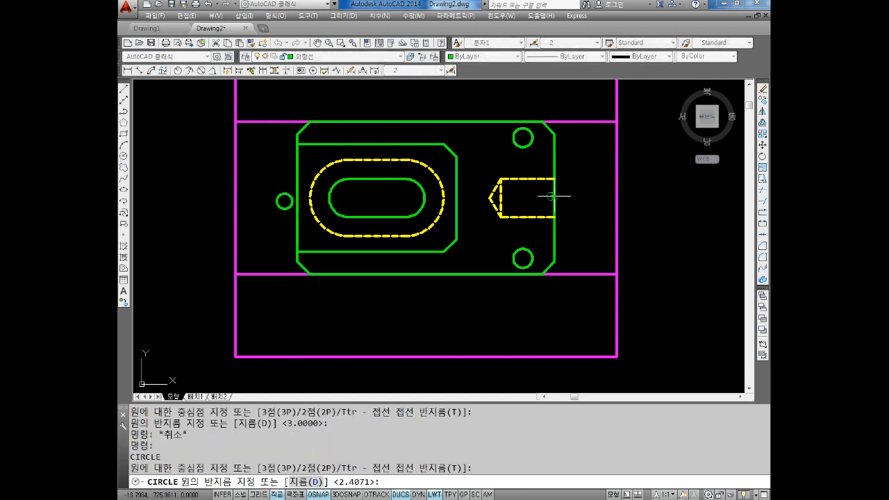
{"action": "left_click", "coordinate": [562, 195]}
{"action": "key", "text": "Escape"}
{"action": "key", "text": "Escape"}
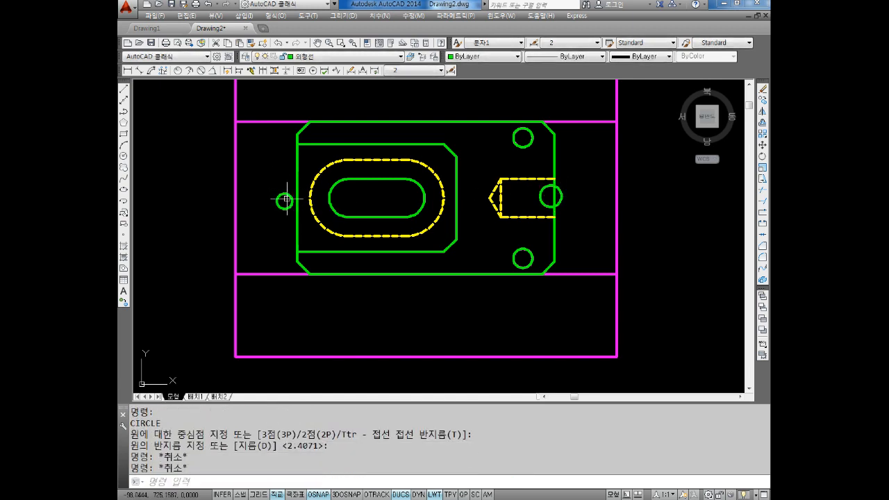
Move the small circle from its center onto the left edge of the assembled green part
{"action": "type", "text": "M"}
{"action": "key", "text": "Return"}
{"action": "left_click", "coordinate": [284, 201]}
{"action": "key", "text": "Return"}
{"action": "left_click", "coordinate": [284, 201]}
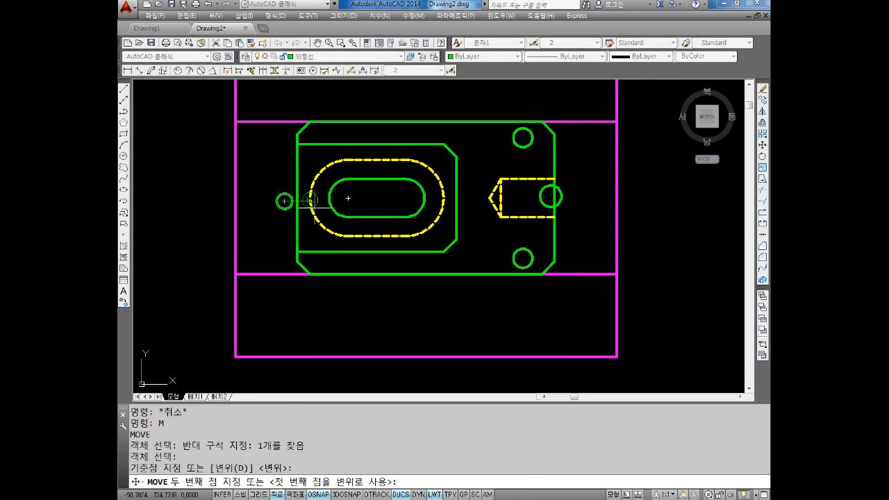
{"action": "left_click", "coordinate": [297, 201]}
{"action": "key", "text": "Escape"}
{"action": "key", "text": "Escape"}
{"action": "scroll", "coordinate": [304, 197], "scroll_direction": "up", "scroll_amount": 2}
{"action": "middle_click_drag", "start_coordinate": [305, 197], "coordinate": [315, 250]}
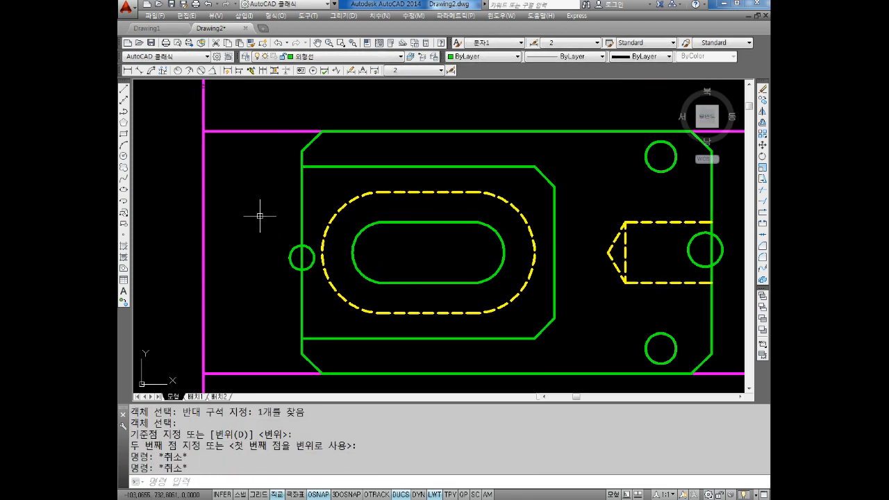
Change the color of the circles on the part's left and right edges to cyan (하늘색)
{"action": "middle_click_drag", "start_coordinate": [653, 228], "coordinate": [598, 222]}
{"action": "key", "text": "Escape"}
{"action": "left_click", "coordinate": [636, 245]}
{"action": "left_click", "coordinate": [629, 253]}
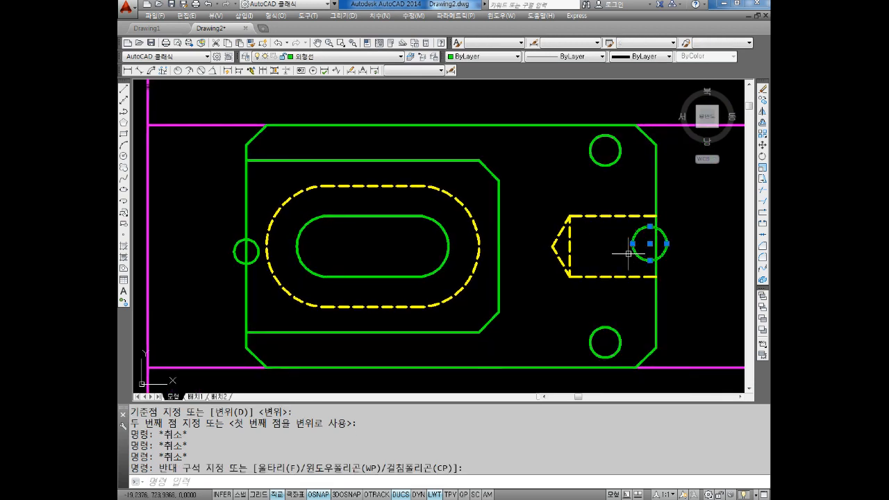
{"action": "left_click", "coordinate": [237, 250]}
{"action": "left_click", "coordinate": [229, 262]}
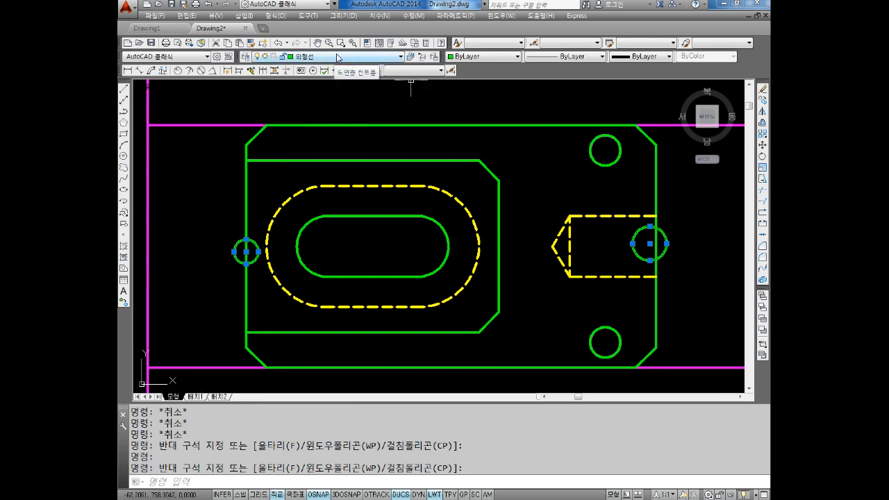
{"action": "left_click", "coordinate": [479, 56]}
{"action": "left_click", "coordinate": [464, 109]}
{"action": "key", "text": "Escape"}
{"action": "key", "text": "Escape"}
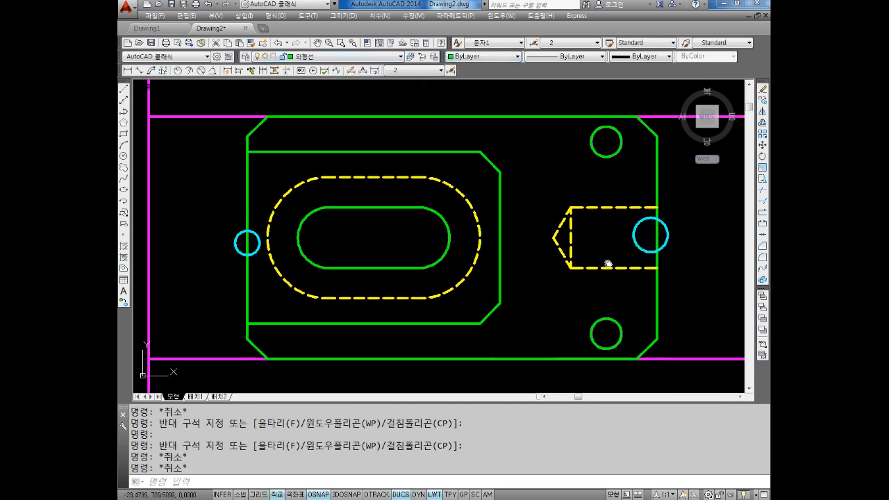
Add a horizontal linear dimension in style 일반공차0.2 for the overall length of the separated green part, placed below it
{"action": "middle_click_drag", "start_coordinate": [649, 199], "coordinate": [655, 182]}
{"action": "scroll", "coordinate": [331, 202], "scroll_direction": "down", "scroll_amount": 6}
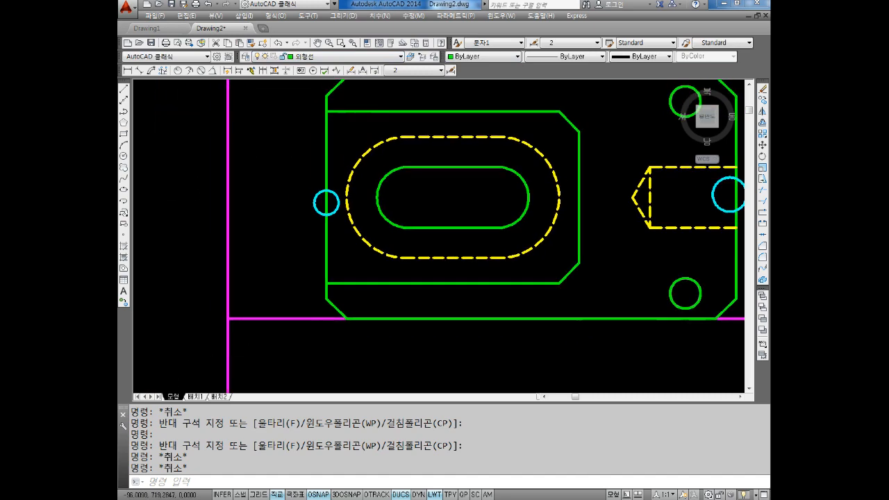
{"action": "scroll", "coordinate": [258, 278], "scroll_direction": "up", "scroll_amount": 4}
{"action": "key", "text": "Escape"}
{"action": "key", "text": "Escape"}
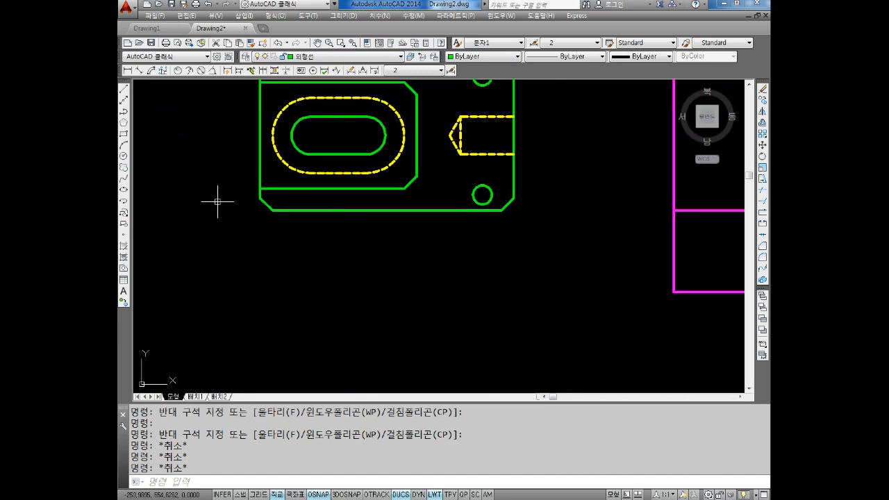
{"action": "left_click", "coordinate": [394, 71]}
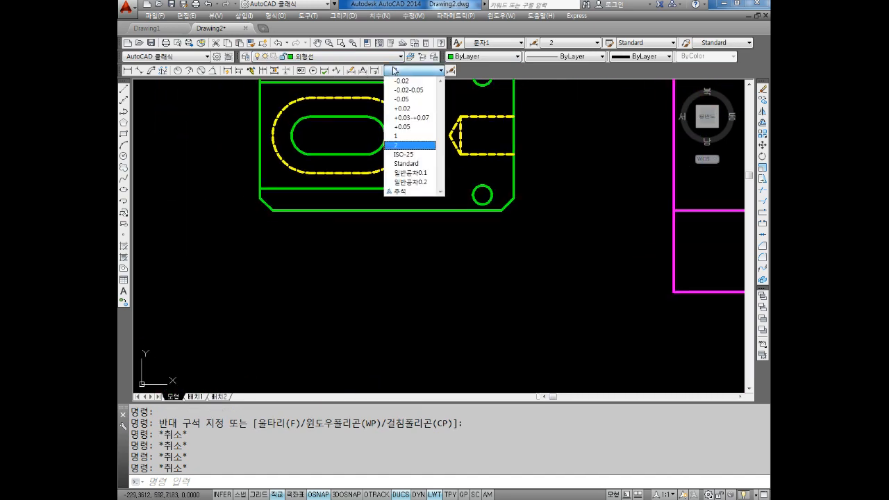
{"action": "left_click", "coordinate": [411, 182]}
{"action": "left_click", "coordinate": [127, 70]}
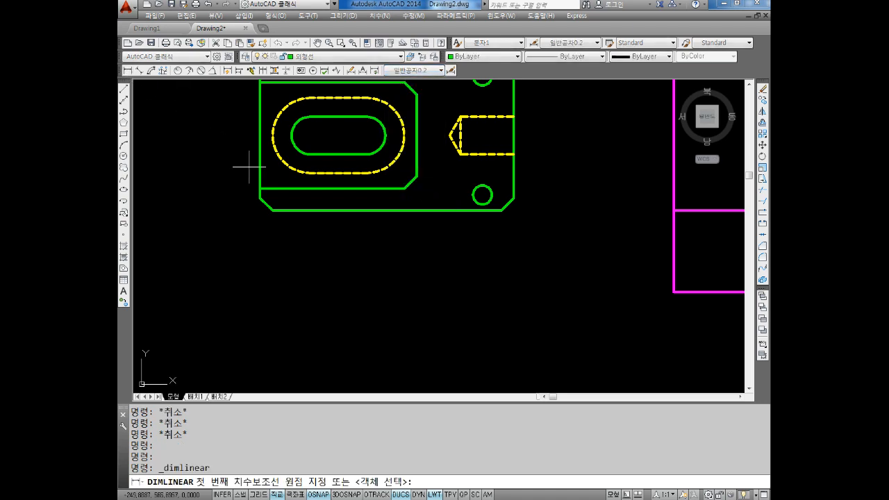
{"action": "left_click", "coordinate": [260, 202]}
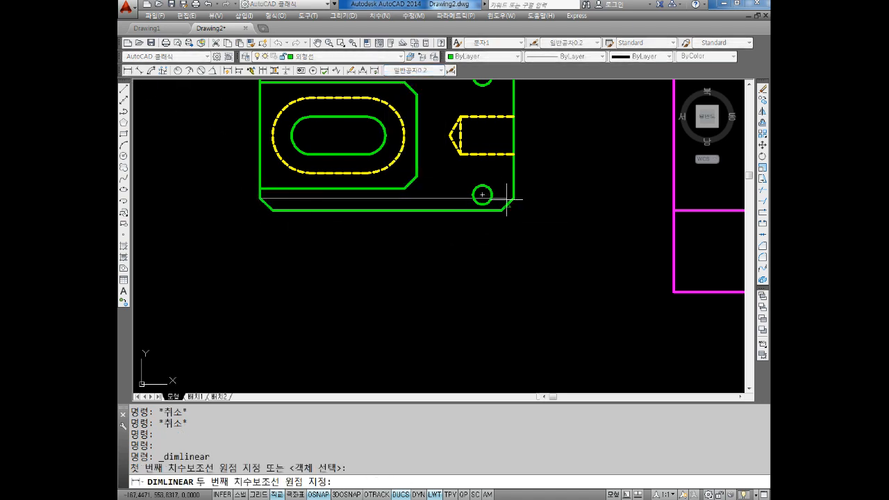
{"action": "left_click", "coordinate": [514, 199]}
{"action": "left_click", "coordinate": [488, 257]}
{"action": "key", "text": "Escape"}
{"action": "key", "text": "Escape"}
{"action": "middle_click_drag", "start_coordinate": [432, 210], "coordinate": [442, 296]}
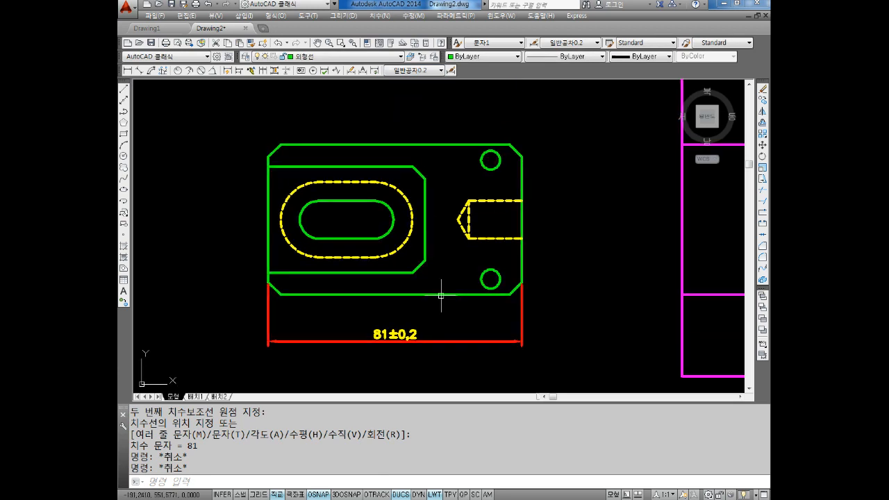
{"action": "scroll", "coordinate": [395, 280], "scroll_direction": "down", "scroll_amount": 4}
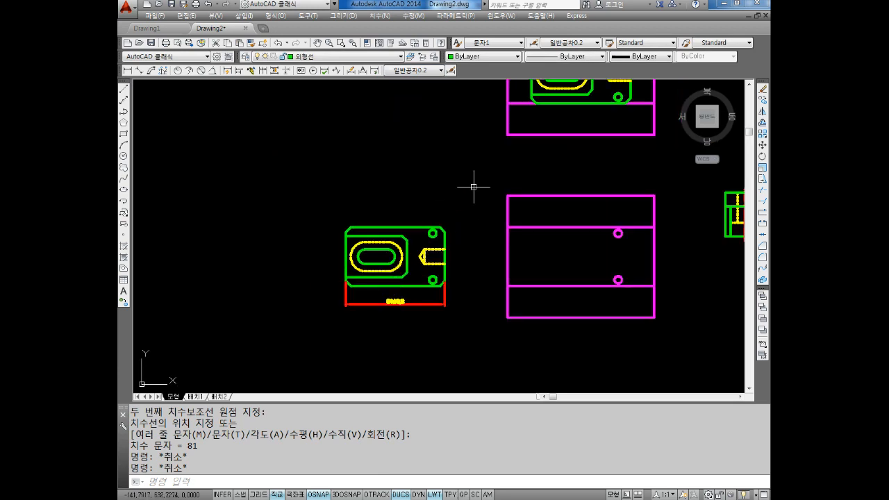
{"action": "middle_click_drag", "start_coordinate": [522, 155], "coordinate": [489, 185]}
{"action": "middle_click_drag", "start_coordinate": [546, 101], "coordinate": [469, 203]}
{"action": "scroll", "coordinate": [483, 167], "scroll_direction": "up", "scroll_amount": 4}
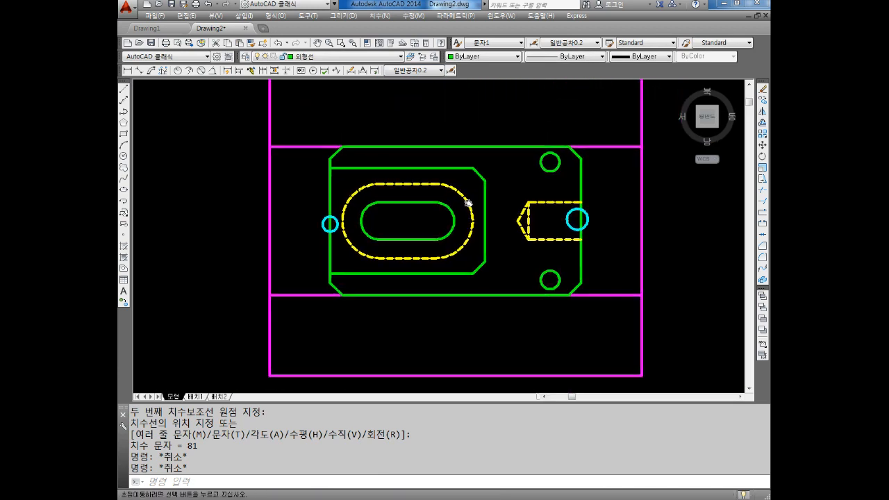
{"action": "key", "text": "Escape"}
{"action": "key", "text": "Escape"}
{"action": "type", "text": "C"}
{"action": "key", "text": "Return"}
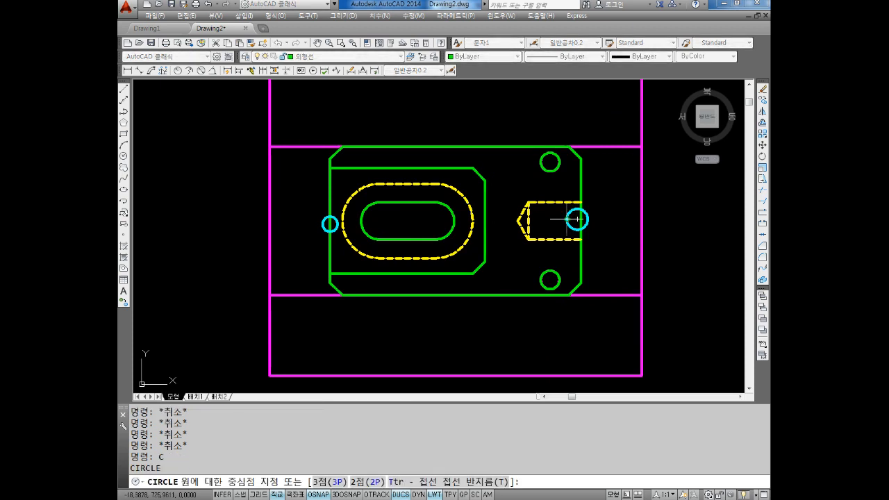
{"action": "key", "text": "Escape"}
{"action": "key", "text": "Escape"}
Copy the right cyan circle onto the midpoints of the assembled green part's upper and lower edges, with ortho mode off
{"action": "type", "text": "CO"}
{"action": "key", "text": "Return"}
{"action": "left_click", "coordinate": [569, 228]}
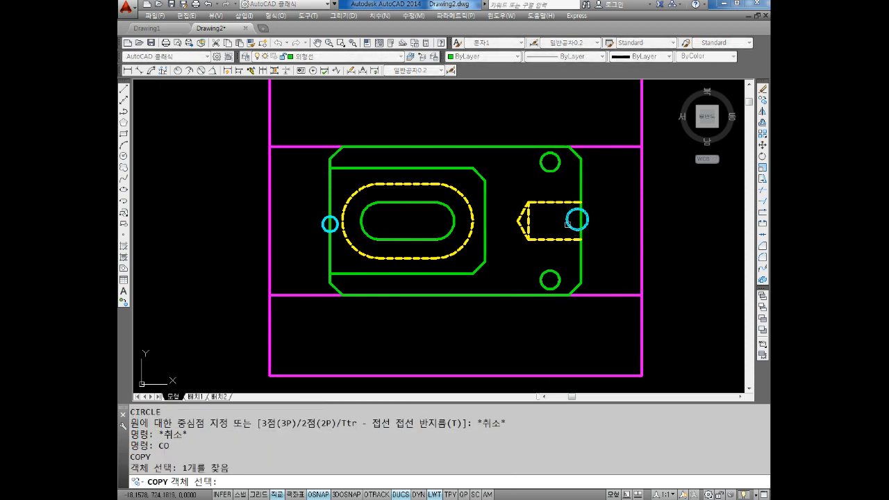
{"action": "key", "text": "Return"}
{"action": "left_click", "coordinate": [578, 220]}
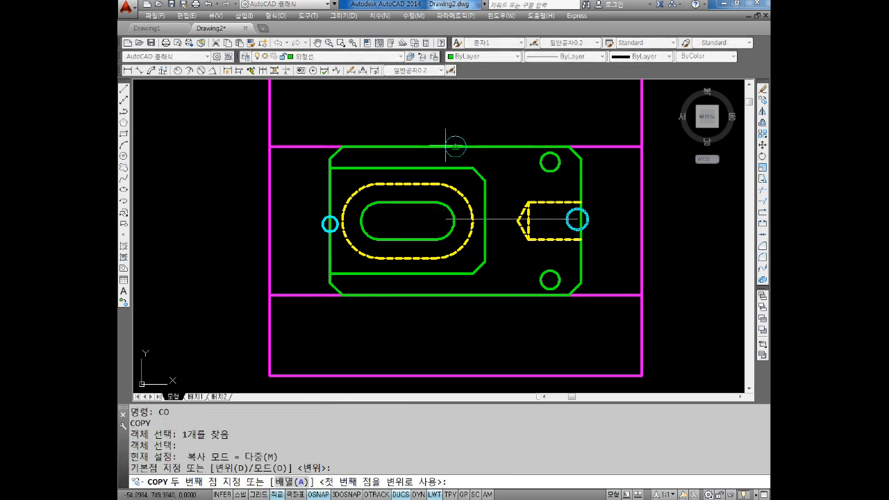
{"action": "left_click", "coordinate": [456, 146]}
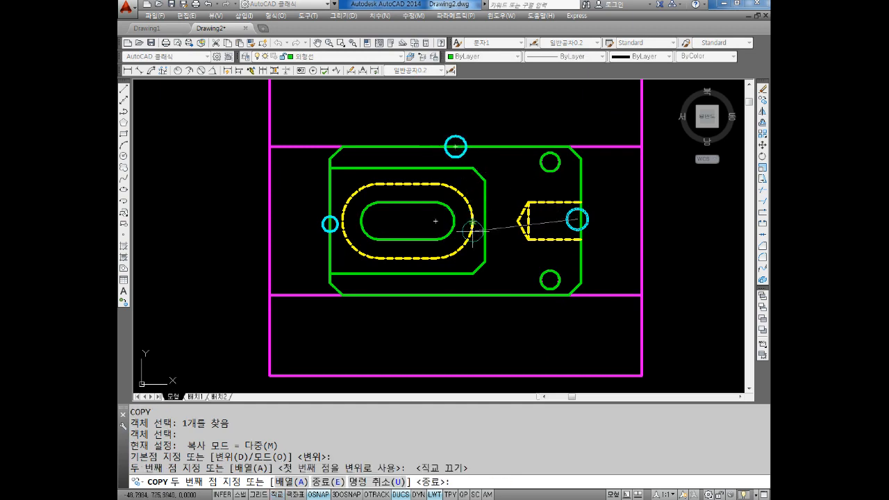
{"action": "left_click", "coordinate": [455, 295]}
{"action": "key", "text": "Escape"}
{"action": "key", "text": "Escape"}
Change the color of the circles on the part's upper and lower edges to blue (파란색)
{"action": "left_click", "coordinate": [455, 136]}
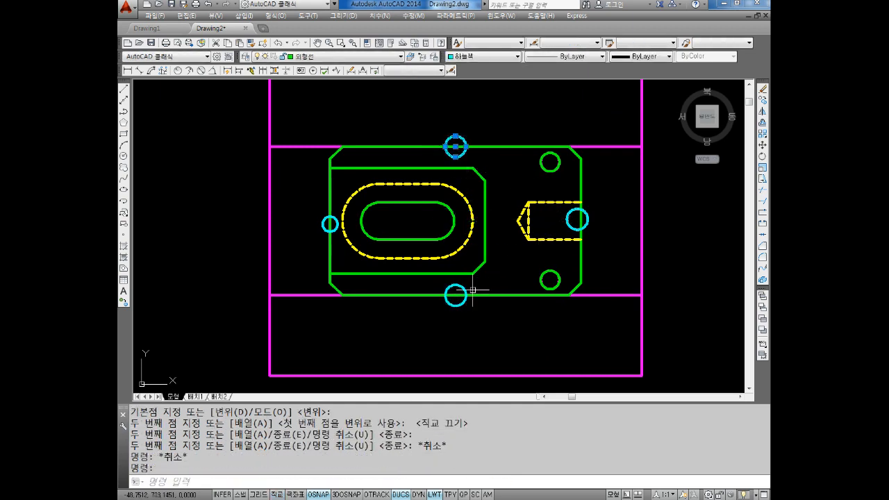
{"action": "left_click", "coordinate": [462, 286]}
{"action": "middle_click_drag", "start_coordinate": [482, 133], "coordinate": [481, 150]}
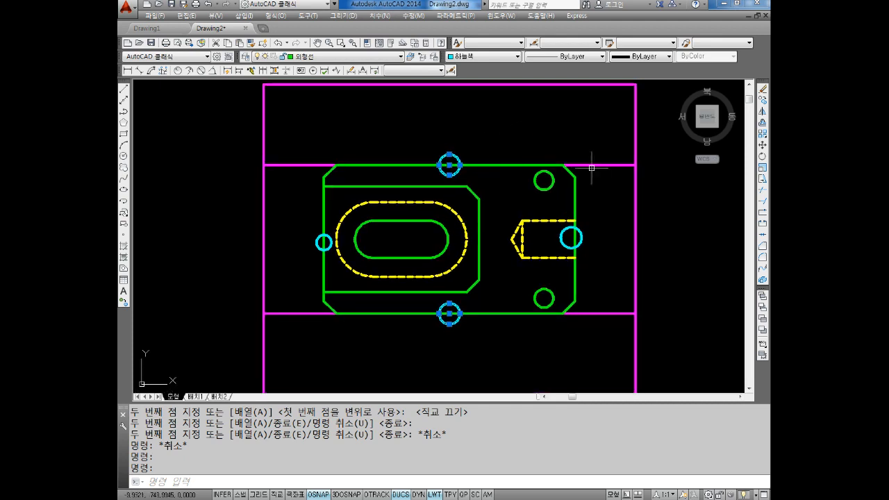
{"action": "left_click", "coordinate": [479, 56]}
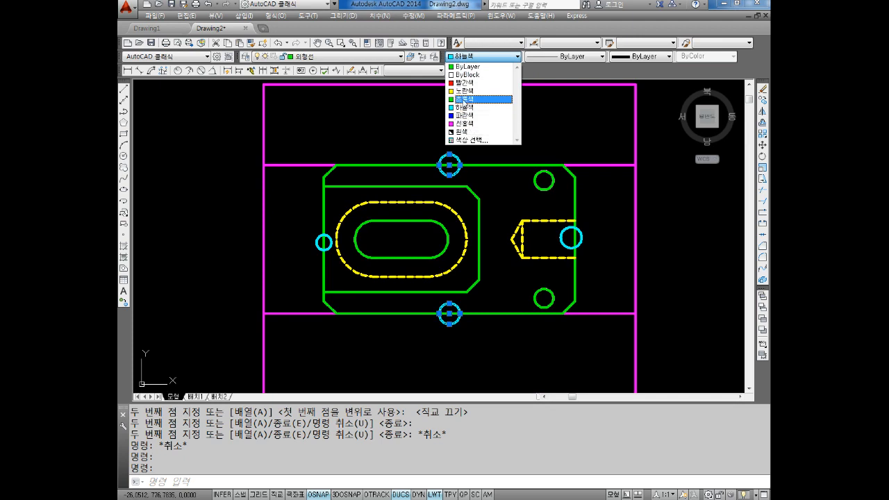
{"action": "left_click", "coordinate": [472, 116]}
{"action": "key", "text": "Escape"}
{"action": "key", "text": "Escape"}
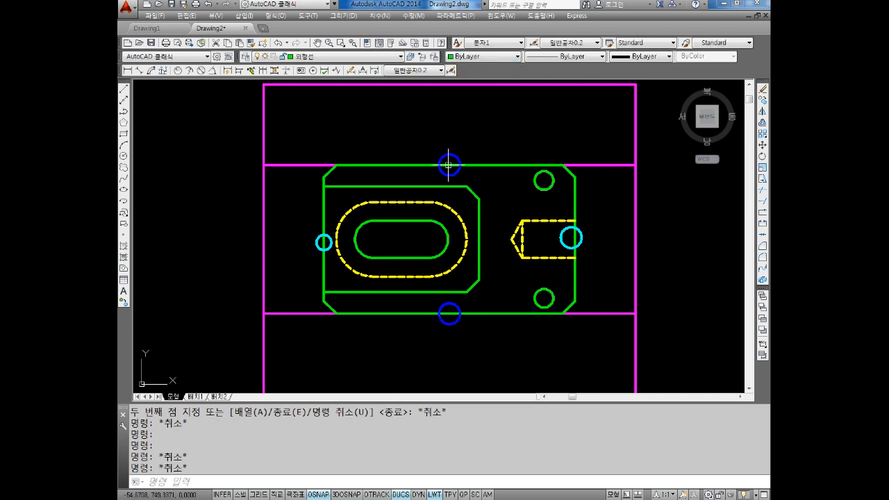
Examine the dimensioned separated green part and the magenta plate against the circle-marked edges of the assembled view
{"action": "scroll", "coordinate": [462, 170], "scroll_direction": "down", "scroll_amount": 2}
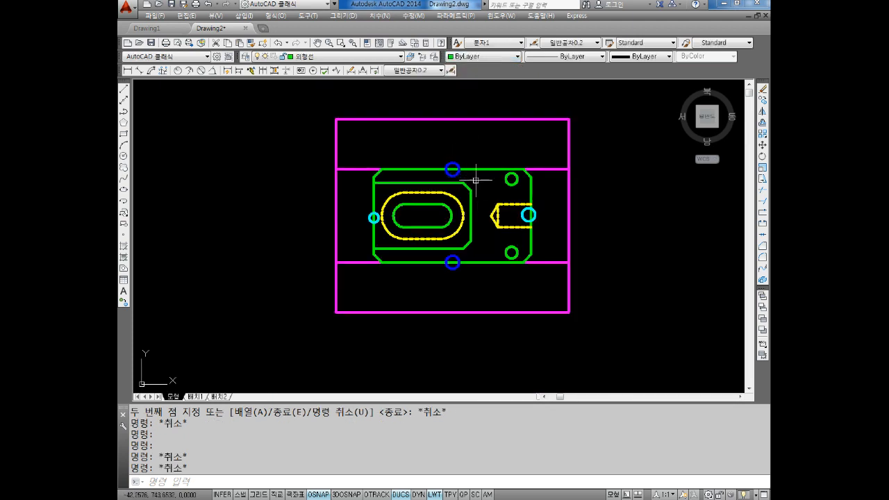
{"action": "scroll", "coordinate": [482, 177], "scroll_direction": "down", "scroll_amount": 2}
{"action": "middle_click_drag", "start_coordinate": [439, 237], "coordinate": [472, 183]}
{"action": "middle_click_drag", "start_coordinate": [380, 270], "coordinate": [394, 206]}
{"action": "scroll", "coordinate": [328, 250], "scroll_direction": "up", "scroll_amount": 4}
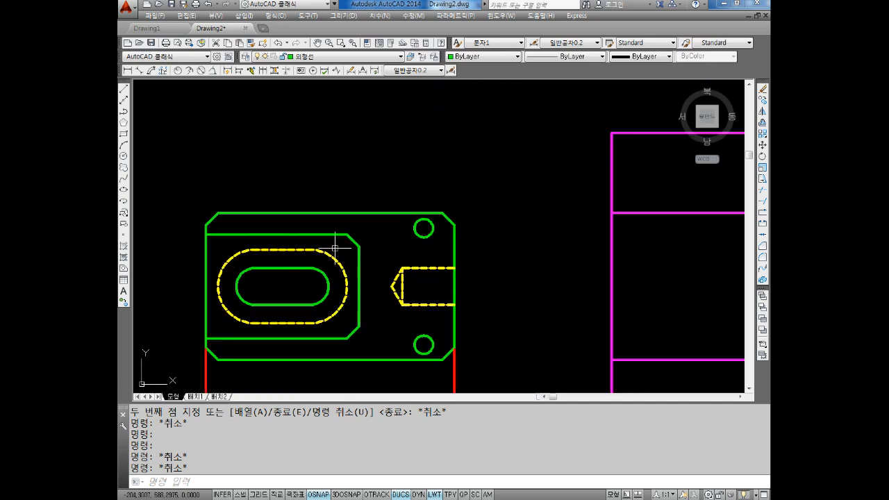
{"action": "middle_click_drag", "start_coordinate": [333, 243], "coordinate": [336, 230]}
{"action": "scroll", "coordinate": [375, 278], "scroll_direction": "down", "scroll_amount": 2}
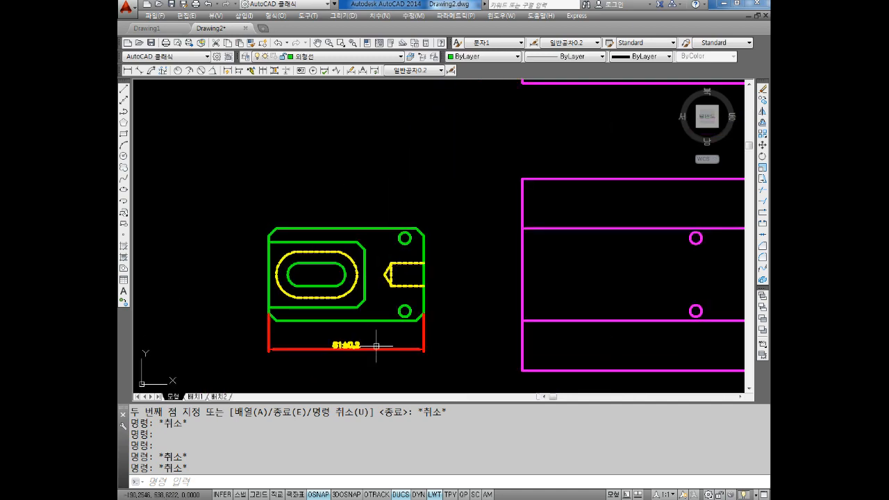
{"action": "middle_click_drag", "start_coordinate": [438, 254], "coordinate": [308, 298]}
{"action": "middle_click_drag", "start_coordinate": [430, 306], "coordinate": [424, 230]}
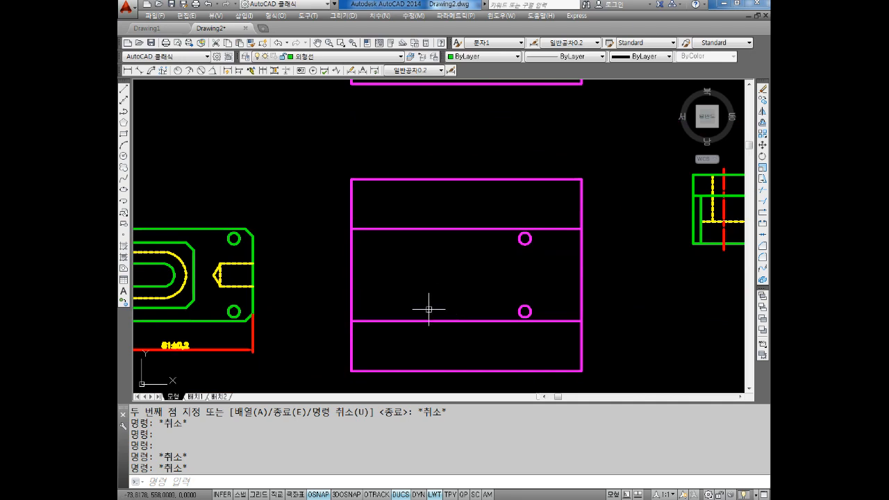
{"action": "middle_click_drag", "start_coordinate": [273, 309], "coordinate": [397, 303]}
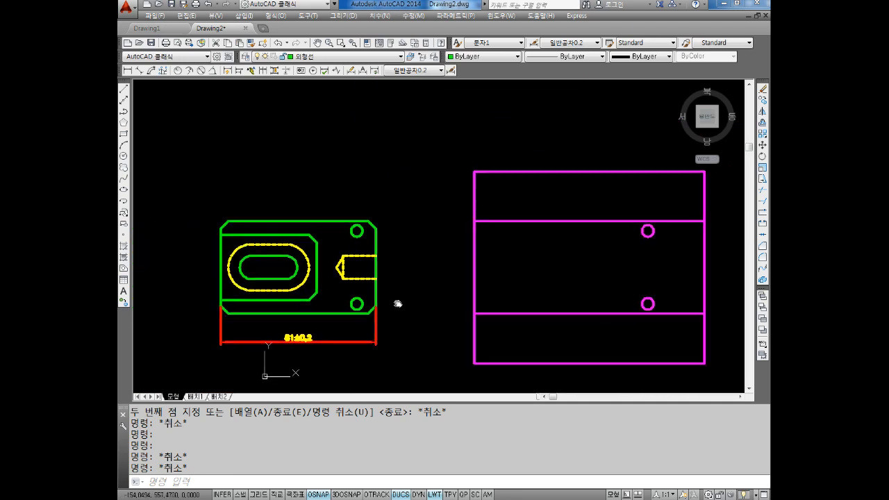
{"action": "middle_click_drag", "start_coordinate": [308, 232], "coordinate": [324, 225]}
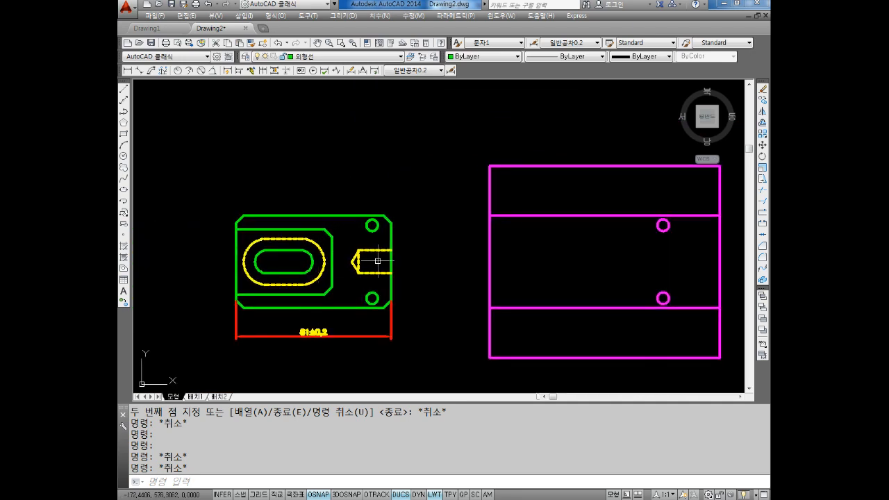
{"action": "key", "text": "Escape"}
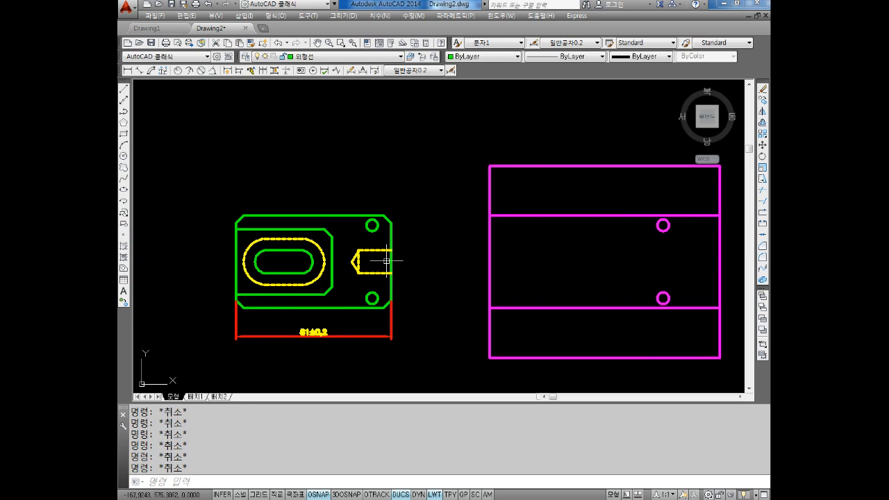
{"action": "middle_click_drag", "start_coordinate": [372, 235], "coordinate": [373, 213]}
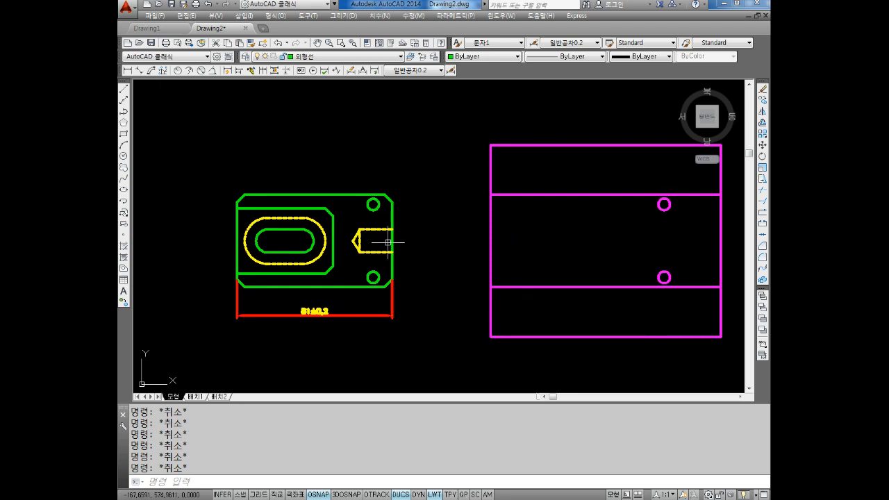
{"action": "middle_click_drag", "start_coordinate": [384, 179], "coordinate": [390, 174]}
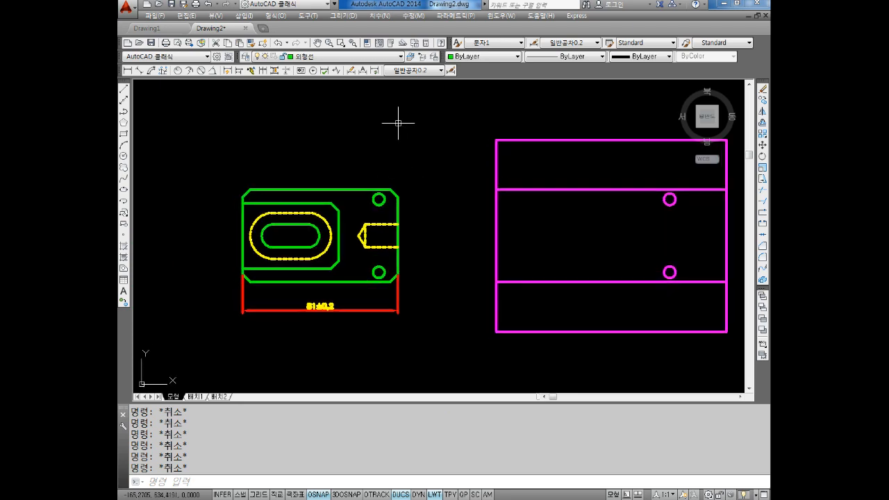
Add a vertical linear dimension in style -0.05 for the overall height of the separated green part, placed to its right
{"action": "left_click", "coordinate": [399, 71]}
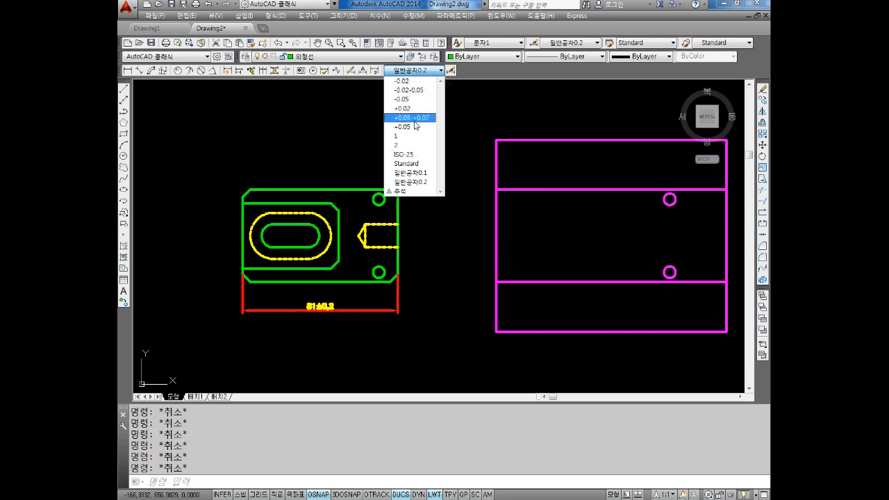
{"action": "left_click", "coordinate": [406, 99]}
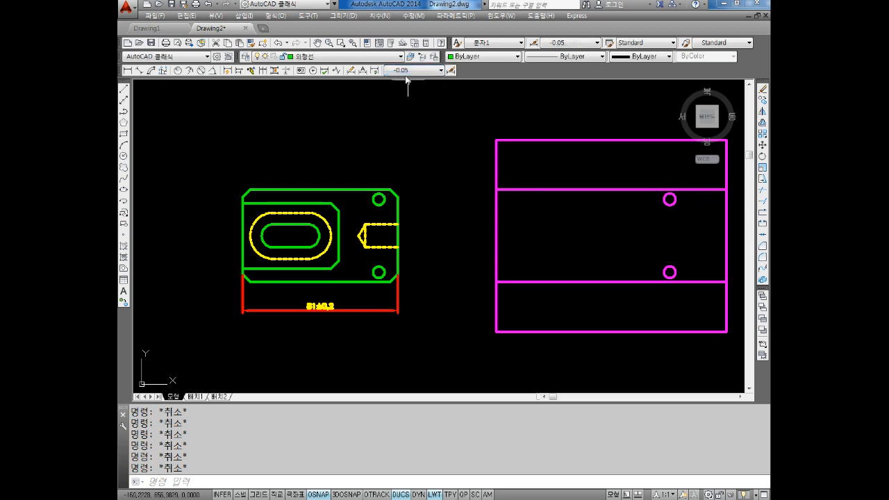
{"action": "left_click", "coordinate": [406, 71]}
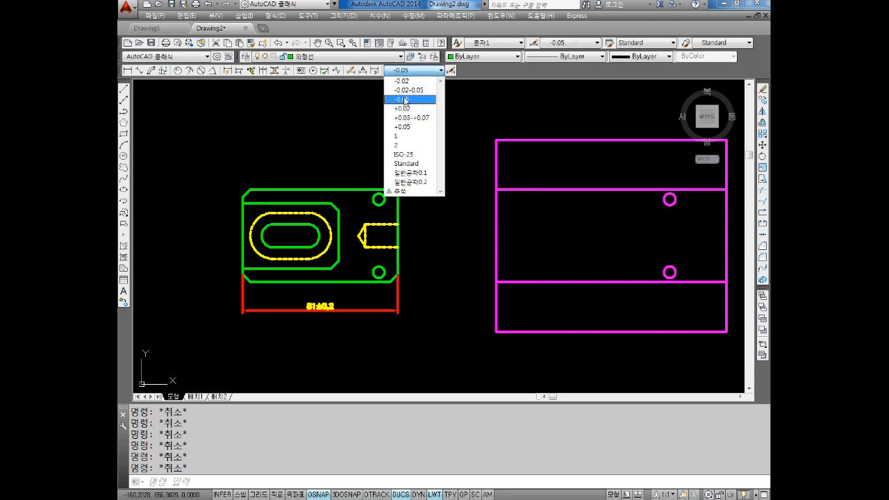
{"action": "left_click", "coordinate": [405, 100]}
{"action": "middle_click_drag", "start_coordinate": [405, 172], "coordinate": [402, 153]}
{"action": "left_click", "coordinate": [127, 70]}
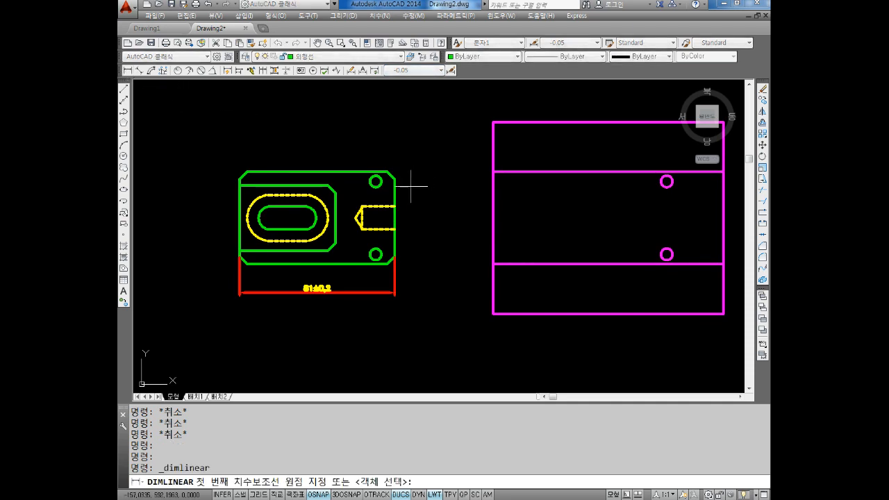
{"action": "left_click", "coordinate": [387, 172]}
{"action": "left_click", "coordinate": [394, 261]}
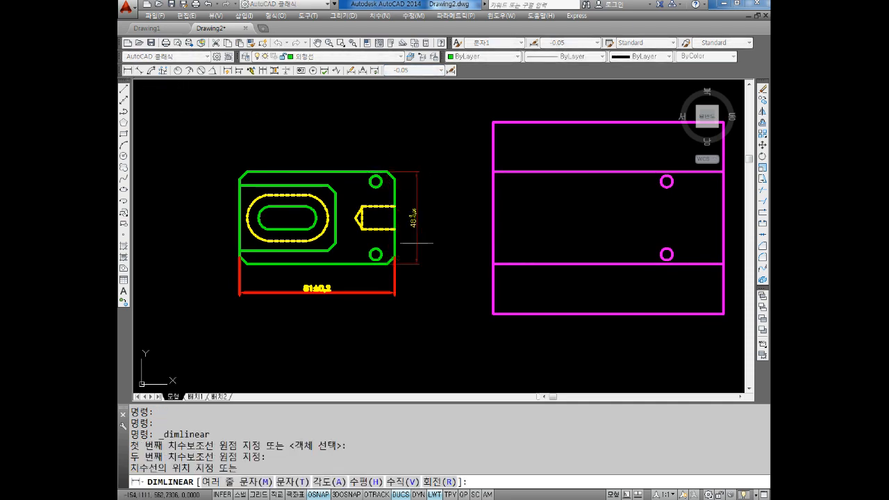
{"action": "left_click", "coordinate": [418, 241]}
{"action": "key", "text": "Escape"}
{"action": "scroll", "coordinate": [418, 242], "scroll_direction": "up", "scroll_amount": 4}
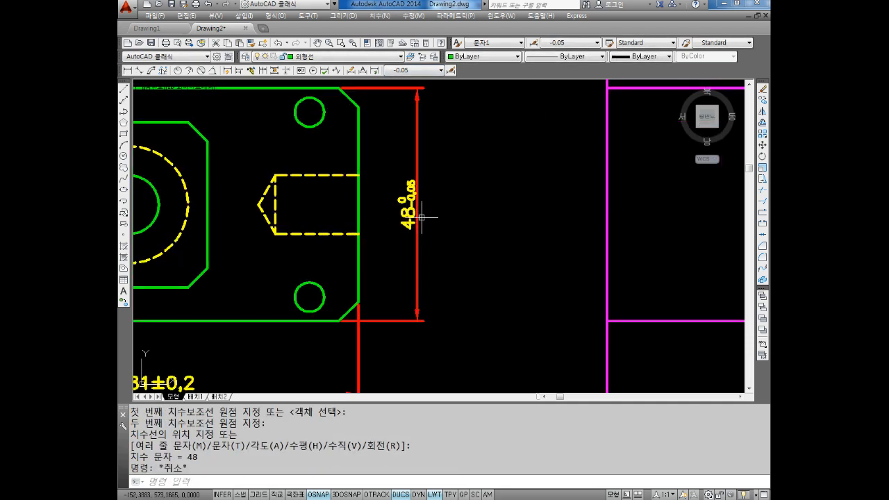
{"action": "scroll", "coordinate": [421, 218], "scroll_direction": "down", "scroll_amount": 2}
{"action": "scroll", "coordinate": [421, 201], "scroll_direction": "down", "scroll_amount": 2}
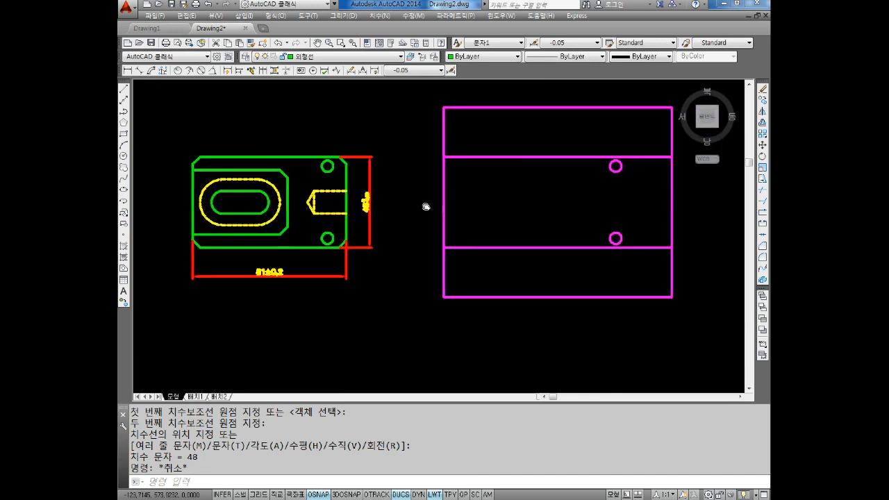
Add a vertical linear dimension in style +0.05 between the magenta plate's two inner horizontal lines, placed to the plate's left
{"action": "scroll", "coordinate": [477, 160], "scroll_direction": "up", "scroll_amount": 2}
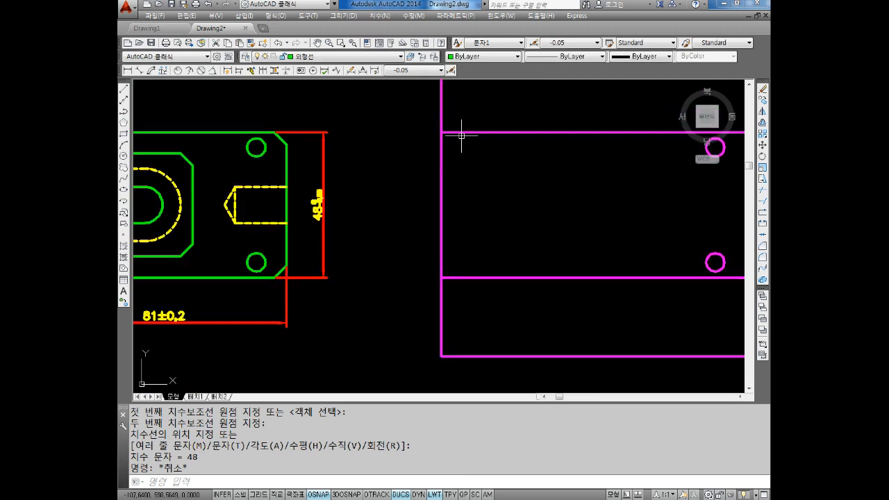
{"action": "key", "text": "Escape"}
{"action": "key", "text": "Escape"}
{"action": "left_click", "coordinate": [413, 70]}
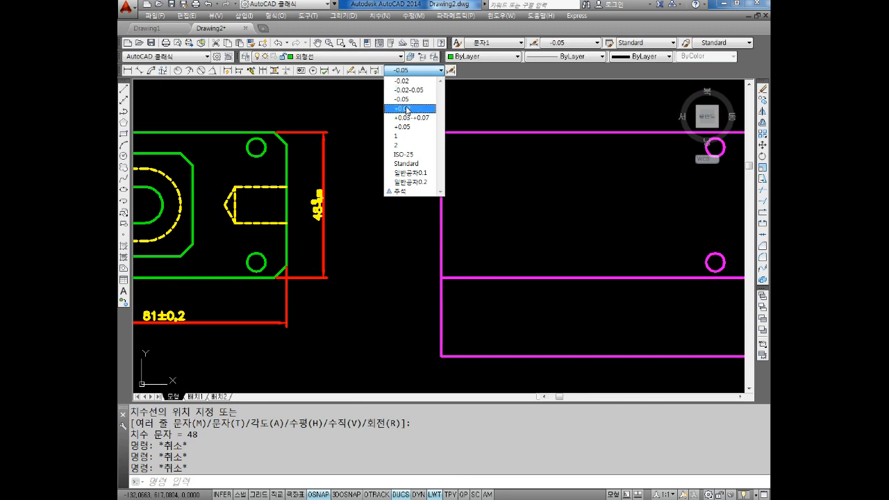
{"action": "left_click", "coordinate": [403, 127]}
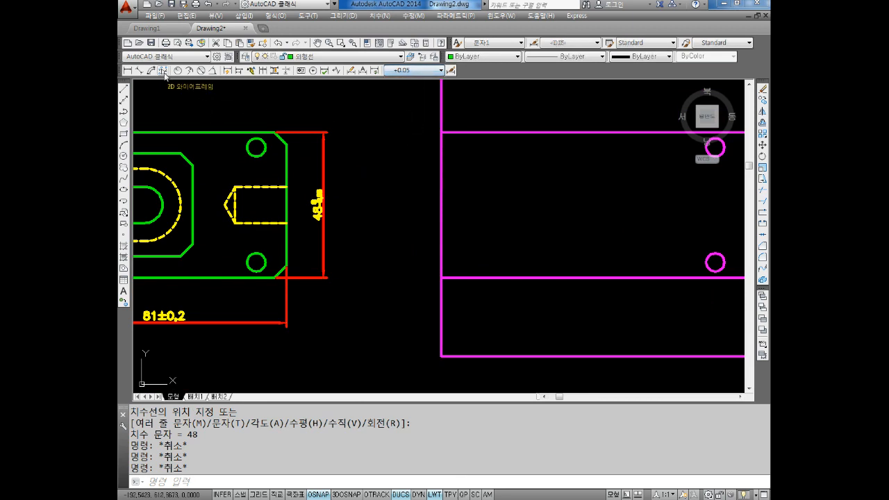
{"action": "left_click", "coordinate": [127, 70]}
{"action": "left_click", "coordinate": [442, 132]}
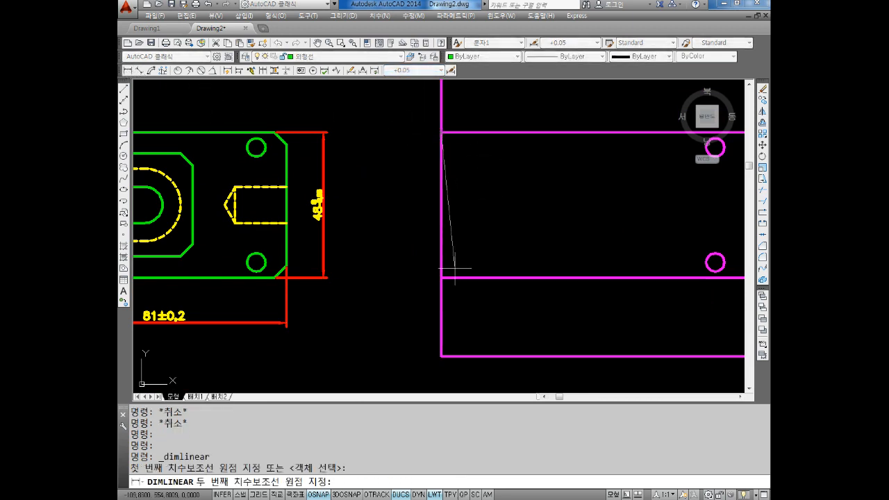
{"action": "left_click", "coordinate": [443, 278]}
{"action": "left_click", "coordinate": [407, 258]}
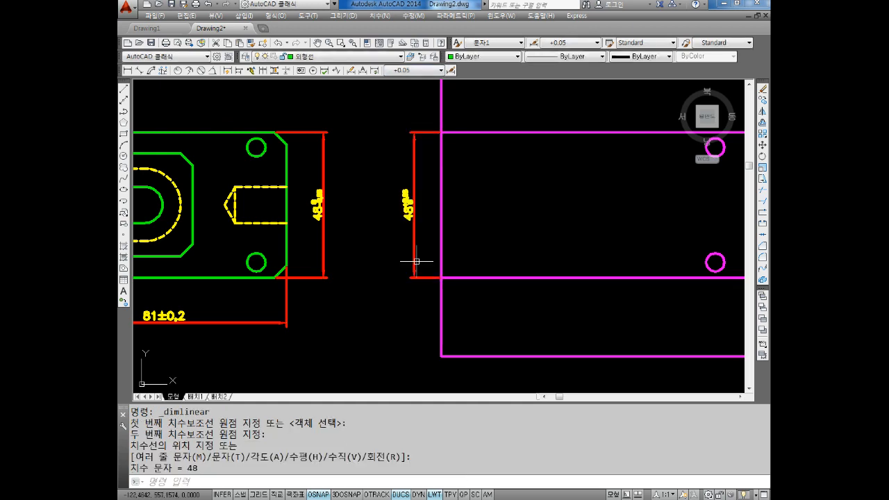
{"action": "key", "text": "Escape"}
Compare the tolerances on the green part's height and the magenta plate's groove width, referring to the circle-marked edges of the assembled view
{"action": "scroll", "coordinate": [408, 198], "scroll_direction": "up", "scroll_amount": 5}
{"action": "scroll", "coordinate": [487, 236], "scroll_direction": "down", "scroll_amount": 5}
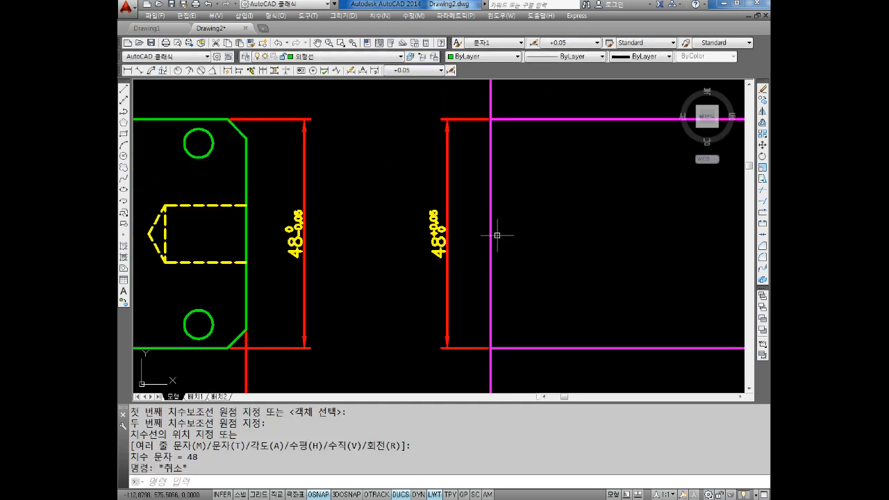
{"action": "scroll", "coordinate": [542, 234], "scroll_direction": "up", "scroll_amount": 2}
{"action": "scroll", "coordinate": [497, 234], "scroll_direction": "down", "scroll_amount": 3}
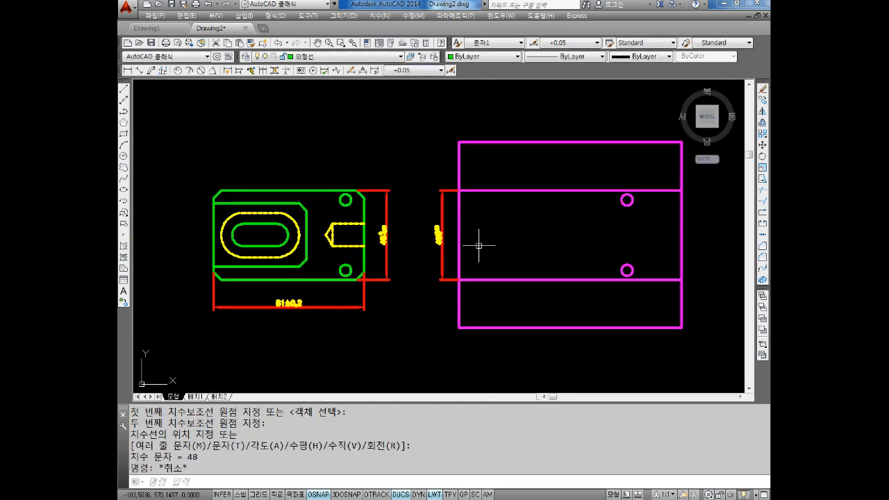
{"action": "scroll", "coordinate": [460, 238], "scroll_direction": "up", "scroll_amount": 4}
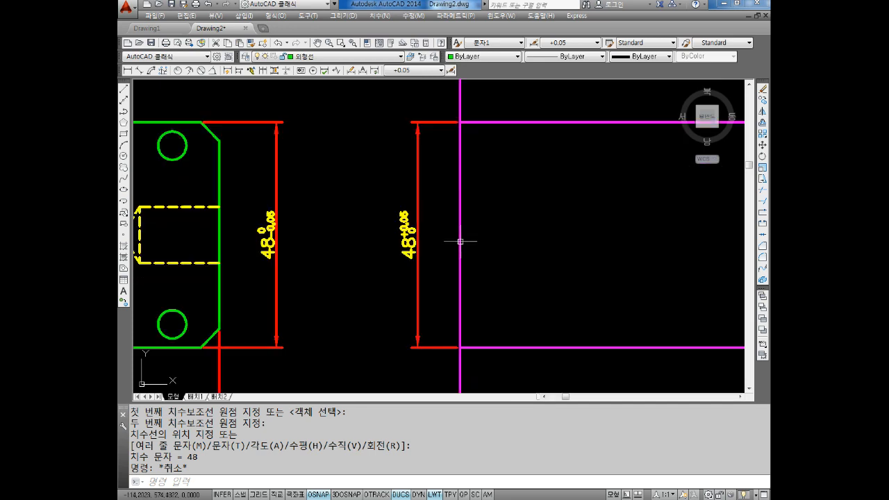
{"action": "middle_click_drag", "start_coordinate": [453, 247], "coordinate": [525, 252]}
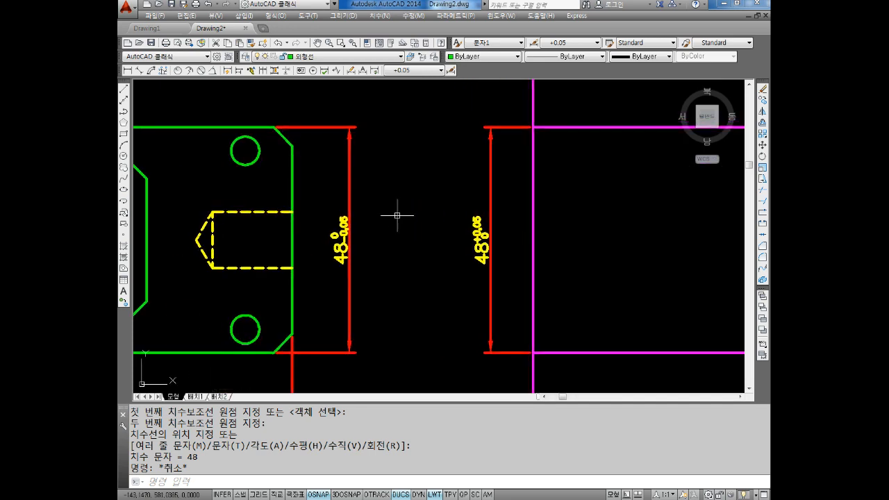
{"action": "scroll", "coordinate": [397, 273], "scroll_direction": "up", "scroll_amount": 2}
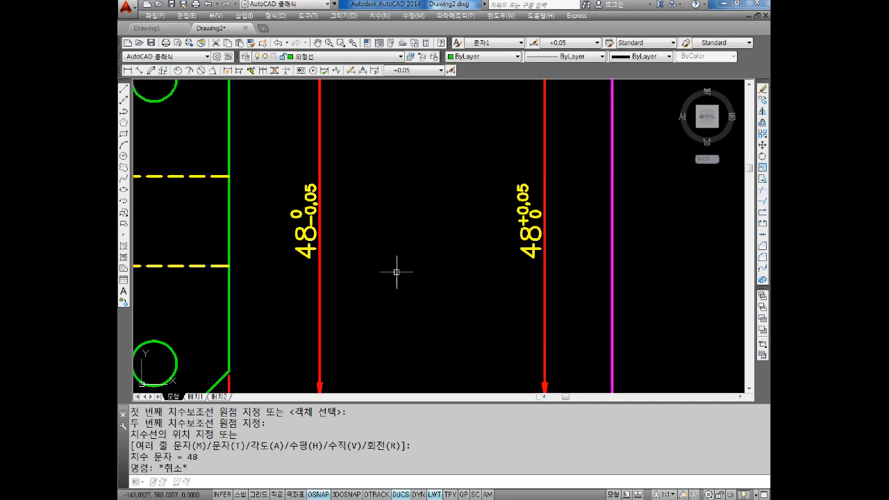
{"action": "scroll", "coordinate": [437, 228], "scroll_direction": "down", "scroll_amount": 3}
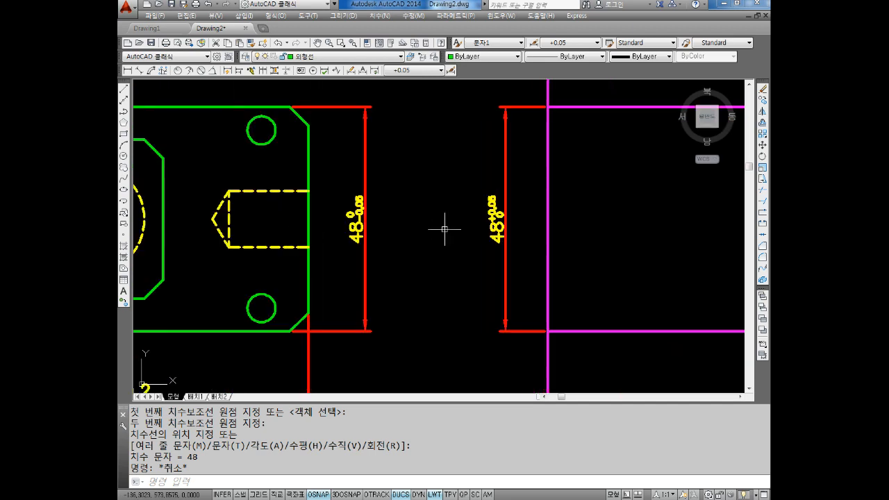
{"action": "scroll", "coordinate": [484, 202], "scroll_direction": "up", "scroll_amount": 3}
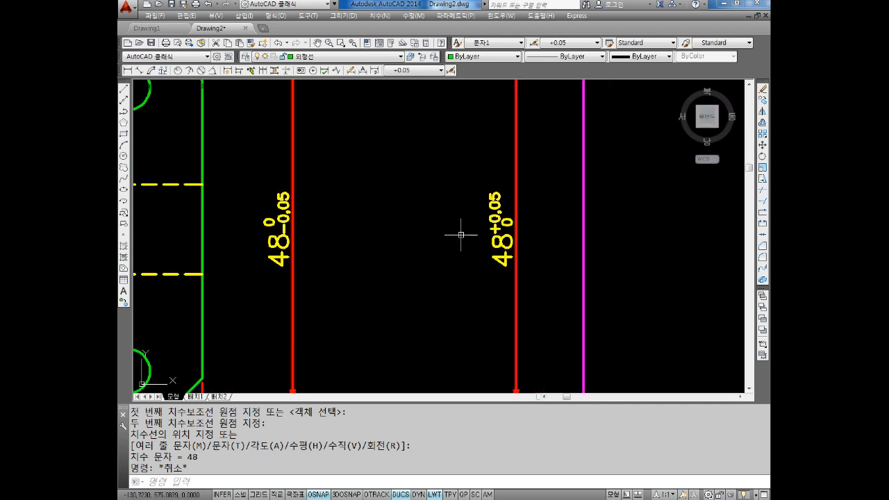
{"action": "scroll", "coordinate": [512, 234], "scroll_direction": "down", "scroll_amount": 8}
{"action": "scroll", "coordinate": [457, 154], "scroll_direction": "up", "scroll_amount": 4}
{"action": "middle_click_drag", "start_coordinate": [438, 138], "coordinate": [412, 220]}
{"action": "scroll", "coordinate": [367, 323], "scroll_direction": "down", "scroll_amount": 4}
{"action": "middle_click_drag", "start_coordinate": [389, 339], "coordinate": [461, 216]}
{"action": "scroll", "coordinate": [452, 340], "scroll_direction": "up", "scroll_amount": 6}
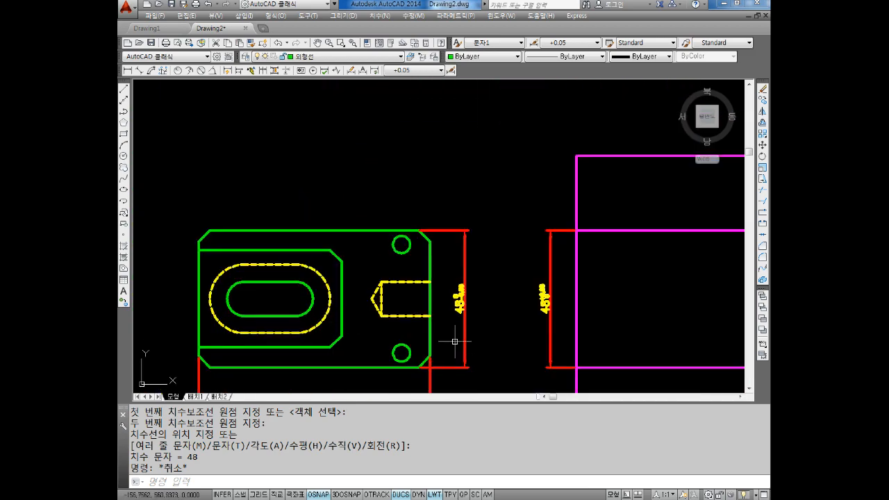
{"action": "middle_click_drag", "start_coordinate": [452, 300], "coordinate": [459, 251]}
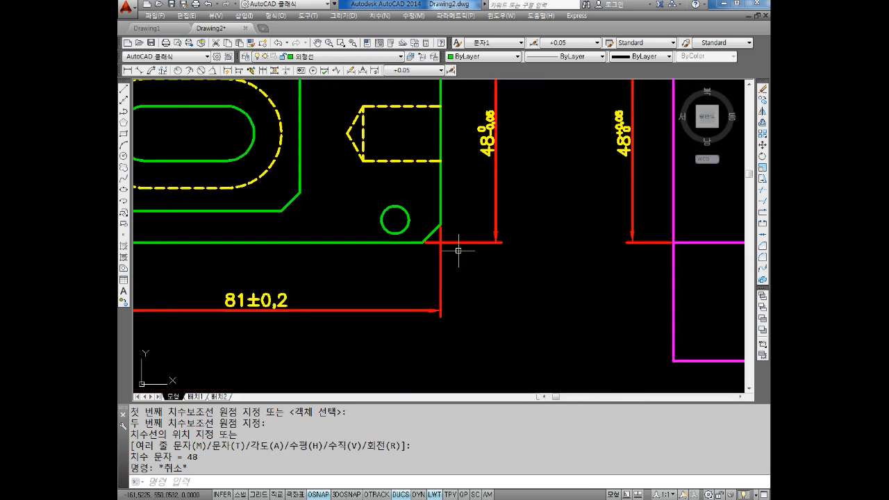
{"action": "scroll", "coordinate": [277, 303], "scroll_direction": "down", "scroll_amount": 2}
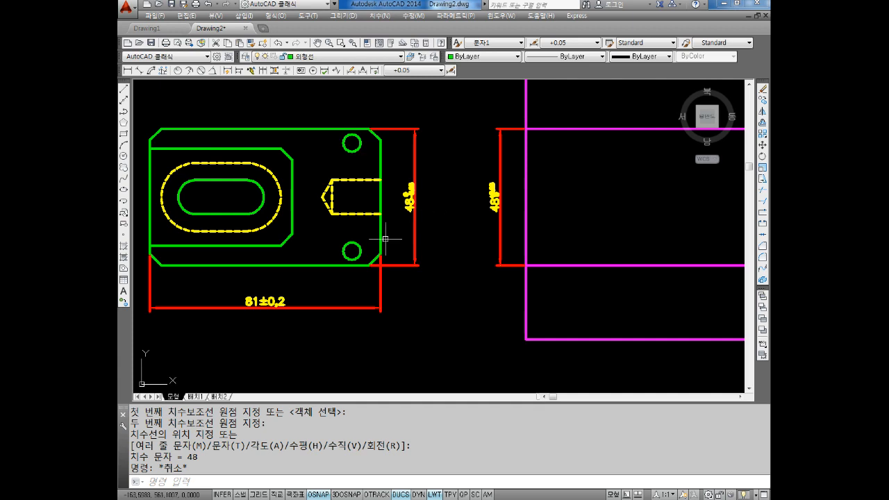
{"action": "middle_click_drag", "start_coordinate": [507, 147], "coordinate": [504, 179]}
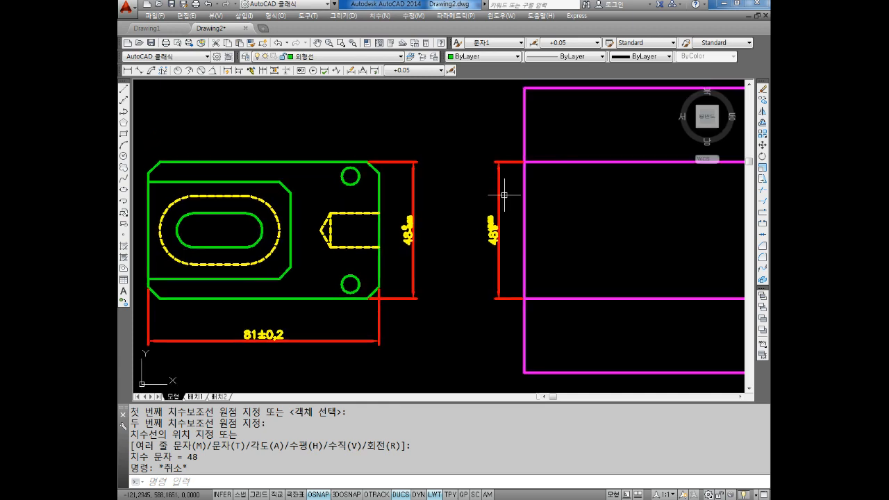
{"action": "scroll", "coordinate": [527, 203], "scroll_direction": "down", "scroll_amount": 5}
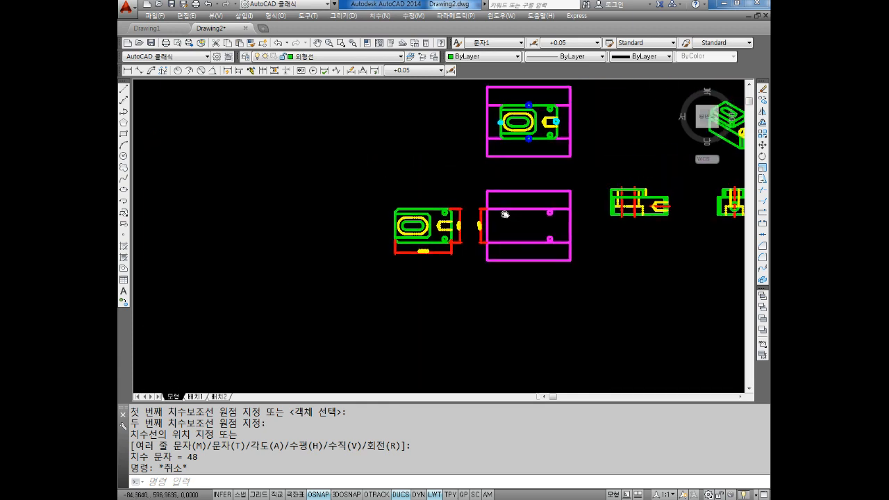
{"action": "scroll", "coordinate": [506, 209], "scroll_direction": "up", "scroll_amount": 3}
{"action": "scroll", "coordinate": [375, 243], "scroll_direction": "up", "scroll_amount": 2}
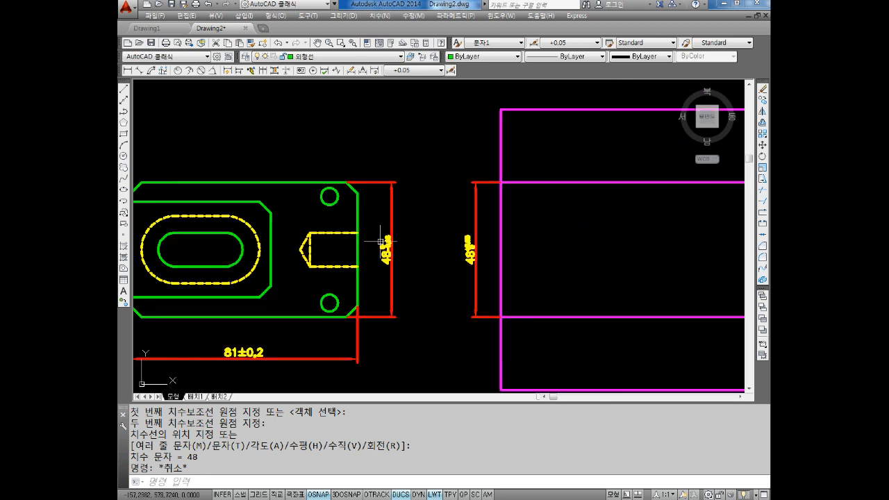
{"action": "middle_click_drag", "start_coordinate": [387, 241], "coordinate": [451, 200]}
{"action": "scroll", "coordinate": [402, 188], "scroll_direction": "up", "scroll_amount": 2}
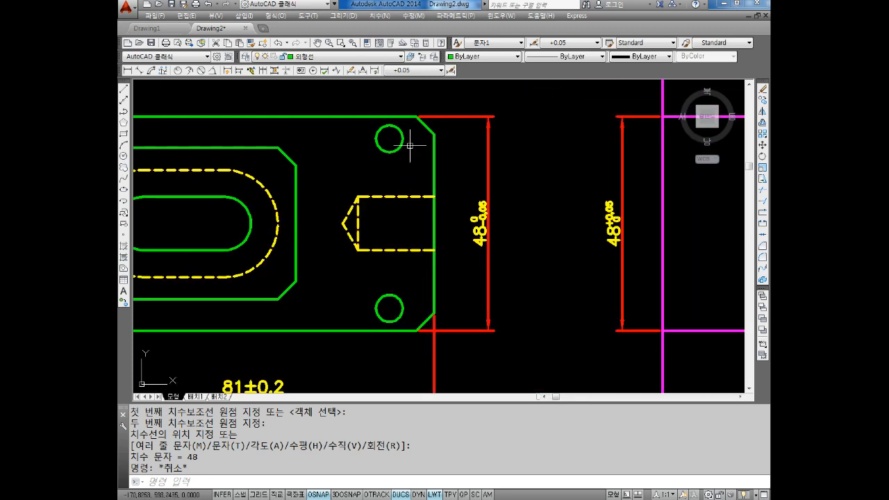
Draw a horizontal and a vertical line across the green part's upper small hole, from quadrant to quadrant through its center
{"action": "middle_click_drag", "start_coordinate": [410, 146], "coordinate": [417, 173]}
{"action": "key", "text": "Escape"}
{"action": "key", "text": "Escape"}
{"action": "type", "text": "L"}
{"action": "key", "text": "Return"}
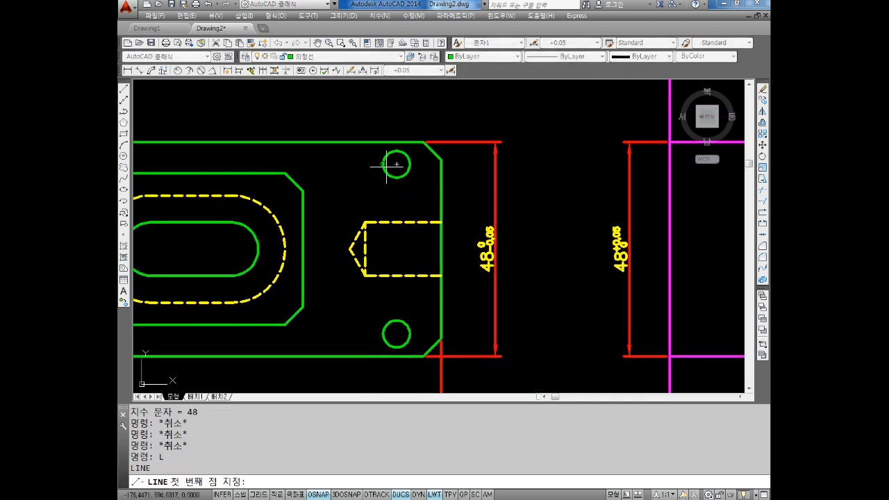
{"action": "left_click", "coordinate": [397, 164]}
{"action": "left_click", "coordinate": [410, 165]}
{"action": "key", "text": "Escape"}
{"action": "key", "text": "Return"}
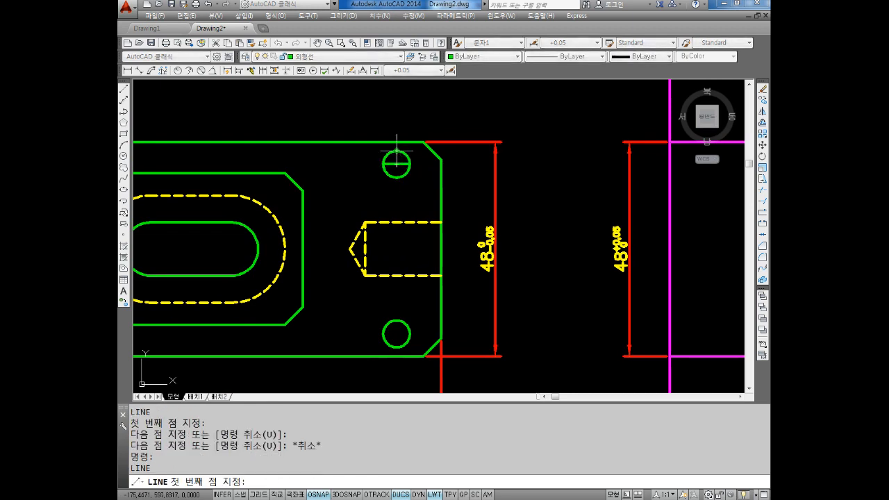
{"action": "left_click", "coordinate": [397, 152]}
{"action": "left_click", "coordinate": [397, 178]}
{"action": "key", "text": "Escape"}
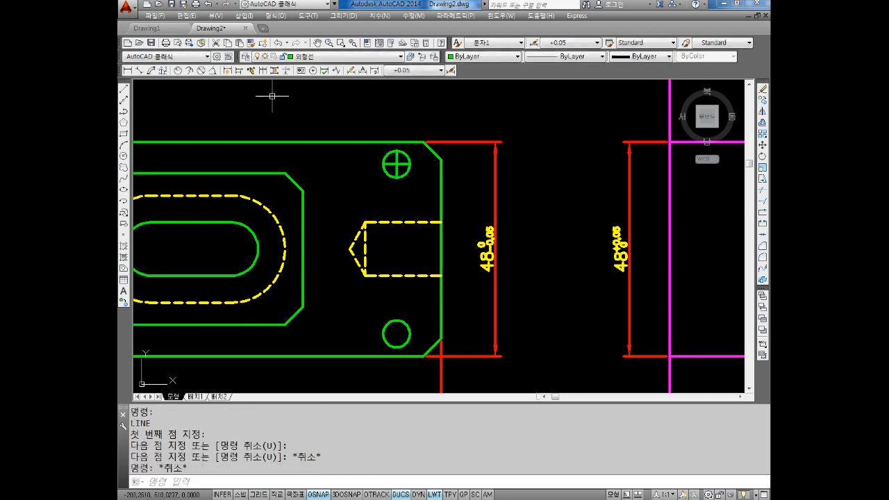
Add a horizontal linear dimension in style +0.05 from the upper small hole's center to the green part's right edge, placed above the part
{"action": "left_click", "coordinate": [128, 70]}
{"action": "left_click", "coordinate": [397, 152]}
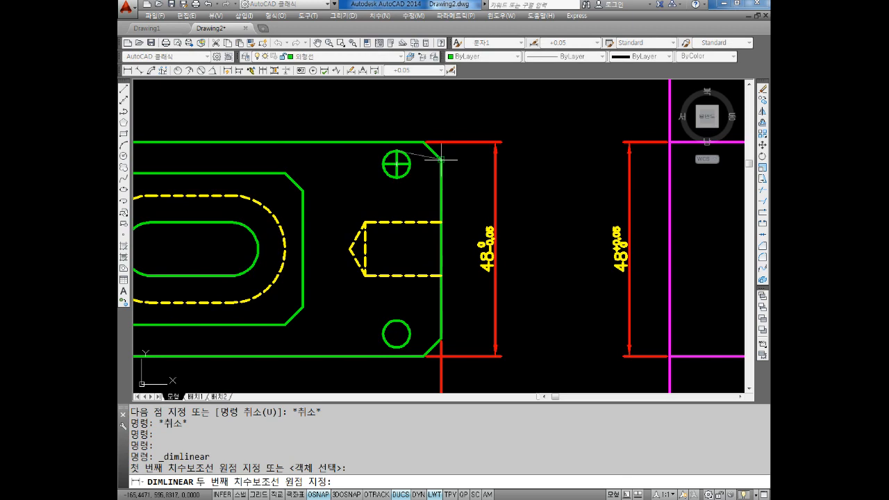
{"action": "left_click", "coordinate": [441, 159]}
{"action": "left_click", "coordinate": [420, 106]}
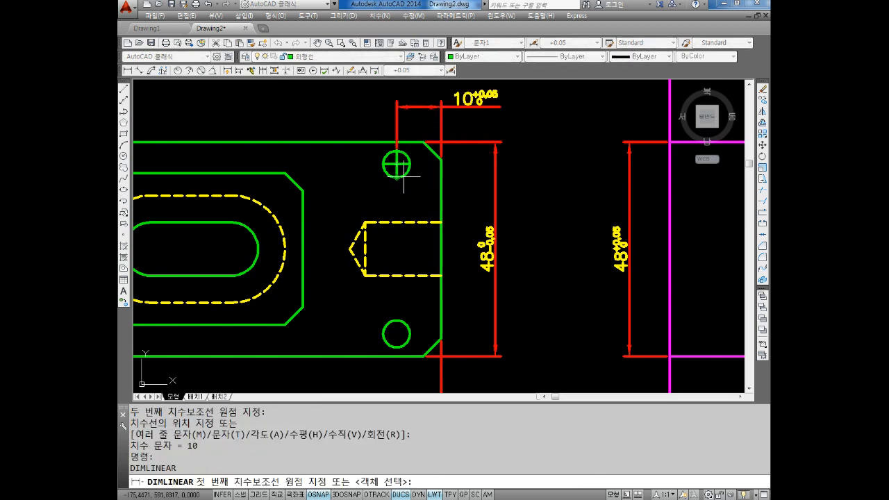
Add a vertical linear dimension in style +0.05 from the upper small hole's center to the green part's upper edge, placed left of the hole
{"action": "left_click", "coordinate": [385, 162]}
{"action": "left_click", "coordinate": [384, 143]}
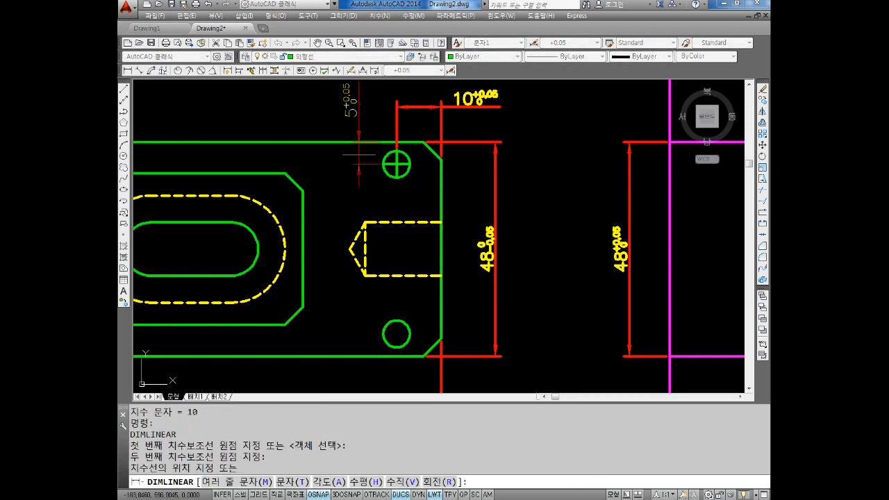
{"action": "left_click", "coordinate": [357, 152]}
{"action": "scroll", "coordinate": [397, 162], "scroll_direction": "up", "scroll_amount": 2}
{"action": "key", "text": "Escape"}
{"action": "key", "text": "Escape"}
{"action": "key", "text": "Escape"}
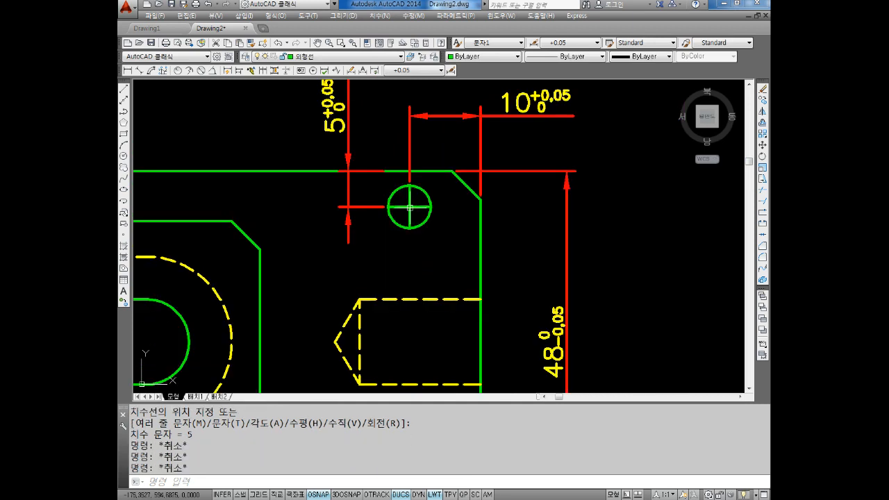
{"action": "middle_click_drag", "start_coordinate": [410, 207], "coordinate": [403, 234]}
{"action": "key", "text": "Escape"}
{"action": "key", "text": "Escape"}
{"action": "scroll", "coordinate": [421, 205], "scroll_direction": "down", "scroll_amount": 4}
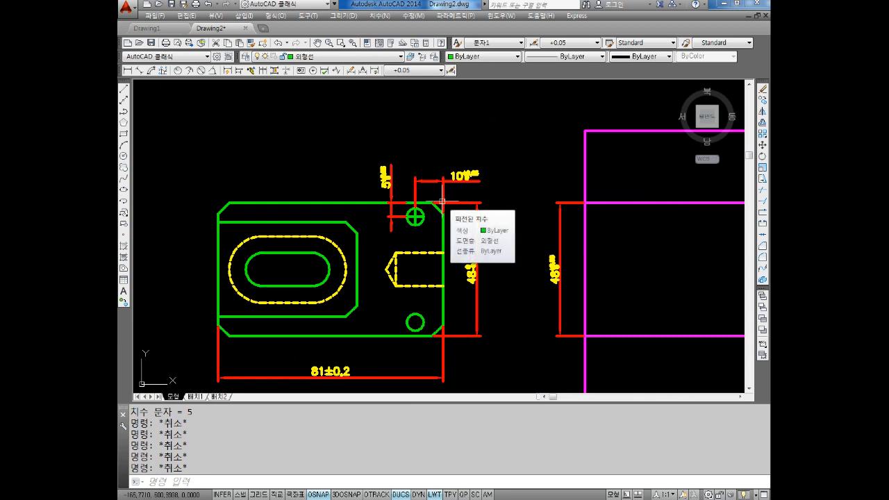
{"action": "scroll", "coordinate": [482, 235], "scroll_direction": "down", "scroll_amount": 3}
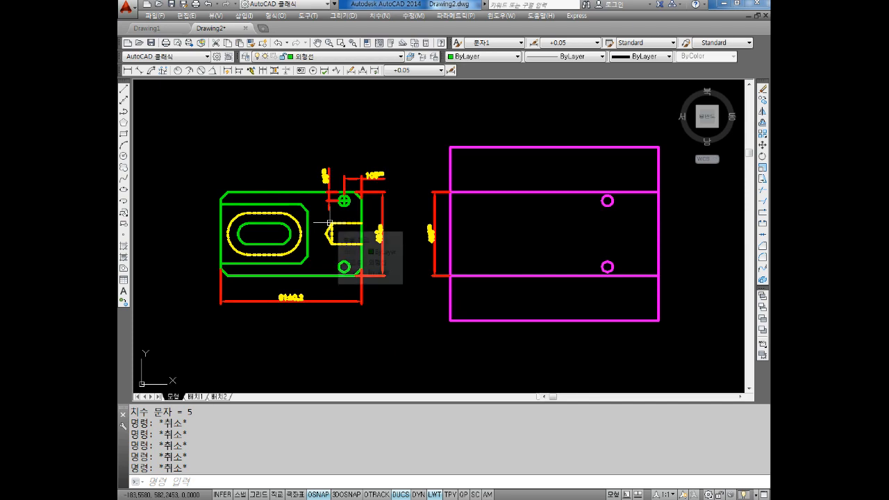
Examine the dimensions on the green part and the groove dimension on the magenta plate
{"action": "key", "text": "Escape"}
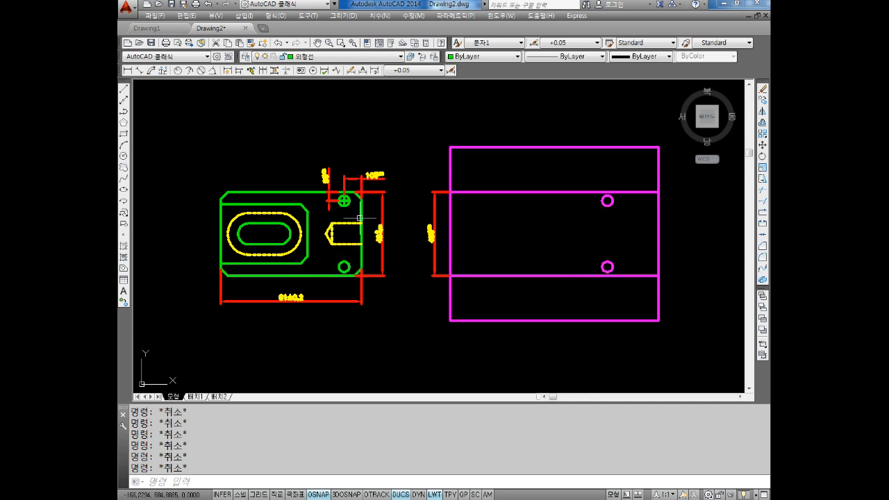
{"action": "scroll", "coordinate": [377, 222], "scroll_direction": "up", "scroll_amount": 2}
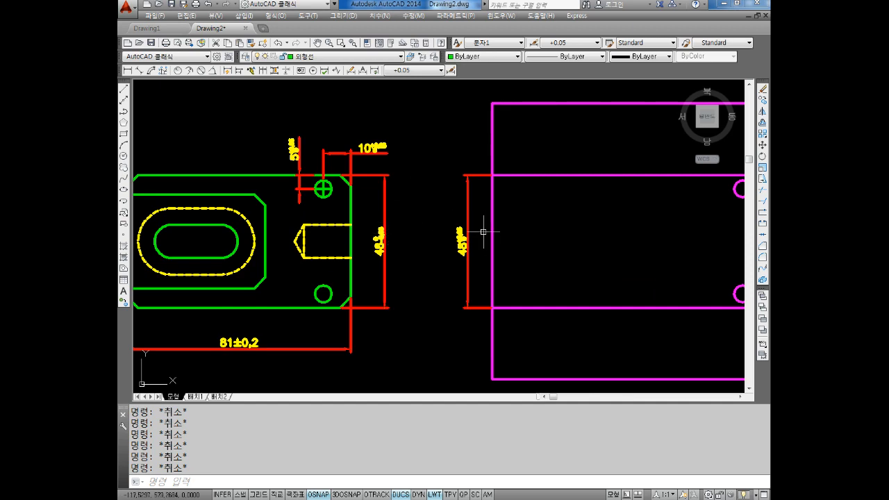
{"action": "scroll", "coordinate": [483, 231], "scroll_direction": "down", "scroll_amount": 2}
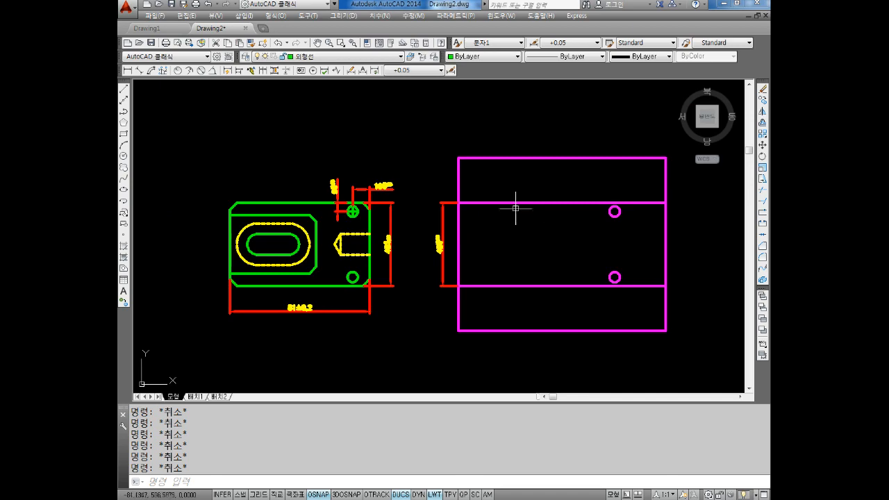
{"action": "scroll", "coordinate": [567, 183], "scroll_direction": "up", "scroll_amount": 2}
{"action": "mouse_move", "coordinate": [503, 198]}
{"action": "middle_mouse_down"}
{"action": "mouse_move", "coordinate": [538, 151]}
{"action": "mouse_move", "coordinate": [573, 181]}
{"action": "middle_mouse_up"}
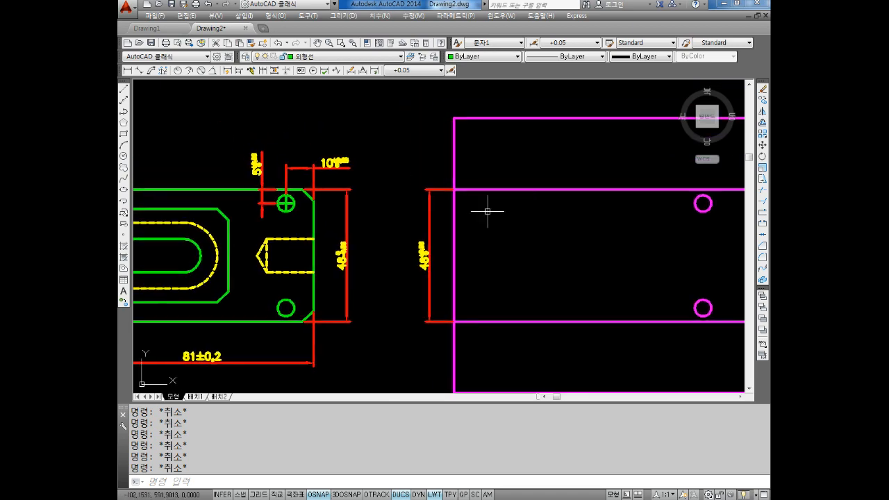
{"action": "mouse_move", "coordinate": [445, 212]}
{"action": "middle_mouse_down"}
{"action": "mouse_move", "coordinate": [468, 150]}
{"action": "mouse_move", "coordinate": [497, 155]}
{"action": "middle_mouse_up"}
{"action": "scroll", "coordinate": [492, 186], "scroll_direction": "up", "scroll_amount": 4}
{"action": "scroll", "coordinate": [500, 197], "scroll_direction": "down", "scroll_amount": 4}
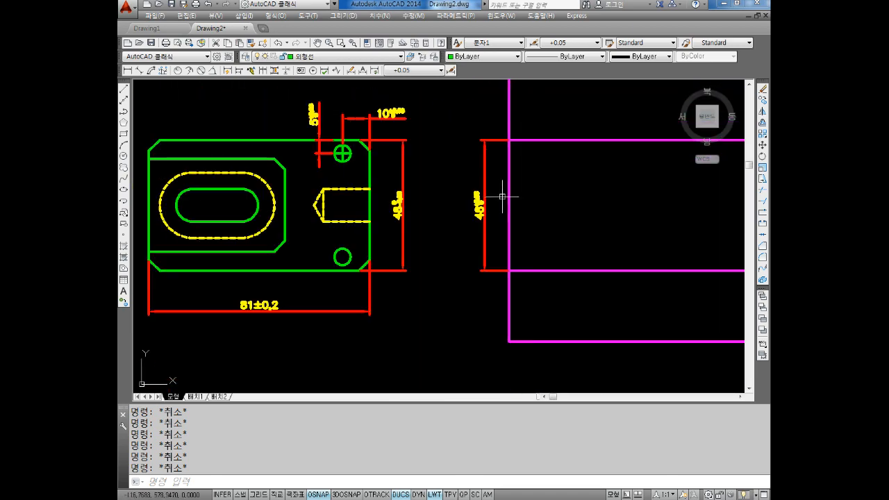
{"action": "mouse_move", "coordinate": [541, 173]}
{"action": "middle_mouse_down"}
{"action": "mouse_move", "coordinate": [448, 197]}
{"action": "mouse_move", "coordinate": [465, 209]}
{"action": "middle_mouse_up"}
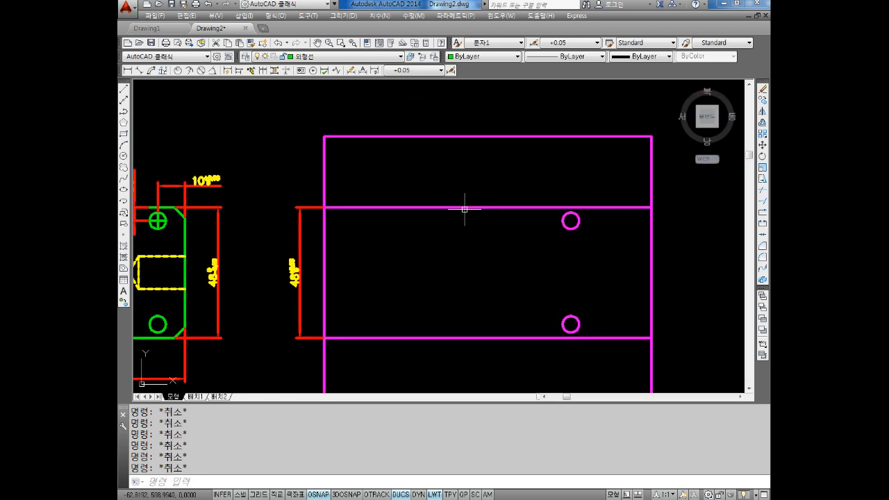
Start a hatch with pattern ANSI31 and red (빨간색) as its color
{"action": "key", "text": "Return"}
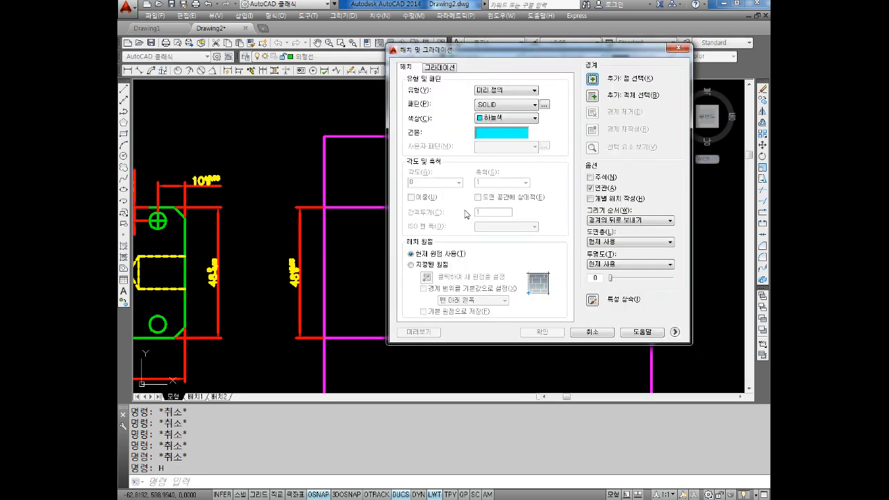
{"action": "left_click", "coordinate": [493, 121]}
{"action": "left_click", "coordinate": [492, 148]}
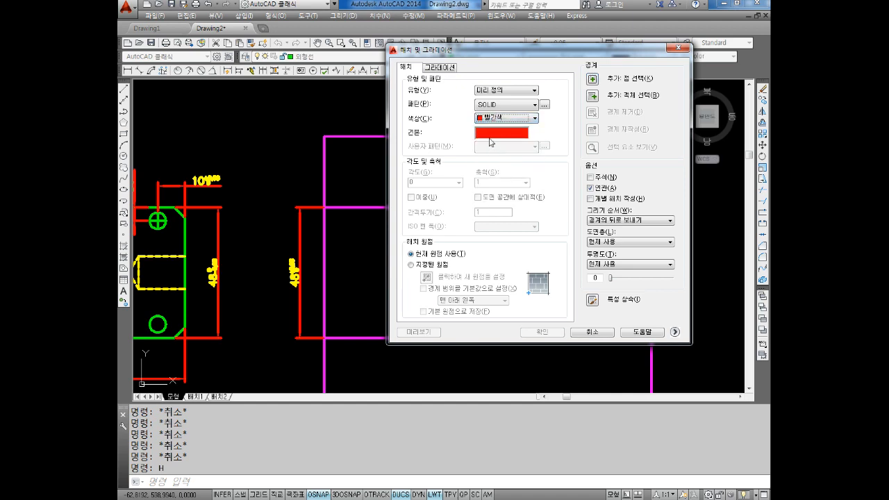
{"action": "left_click", "coordinate": [492, 121]}
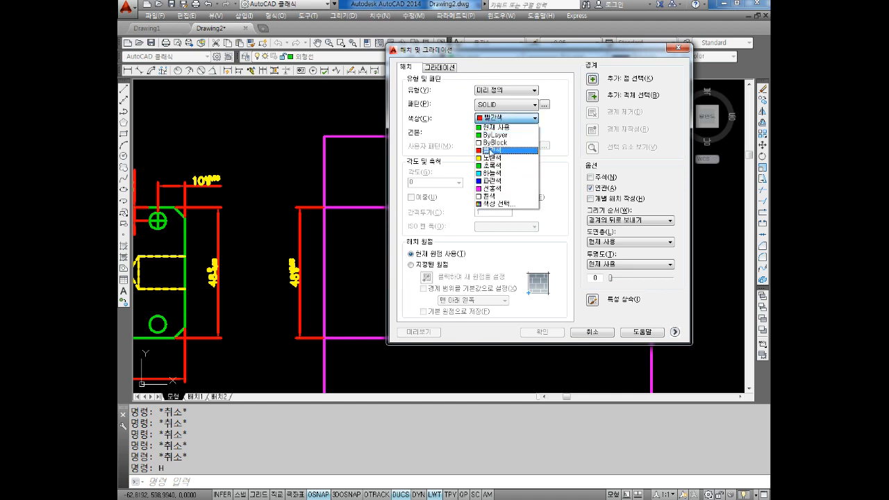
{"action": "left_click", "coordinate": [491, 153]}
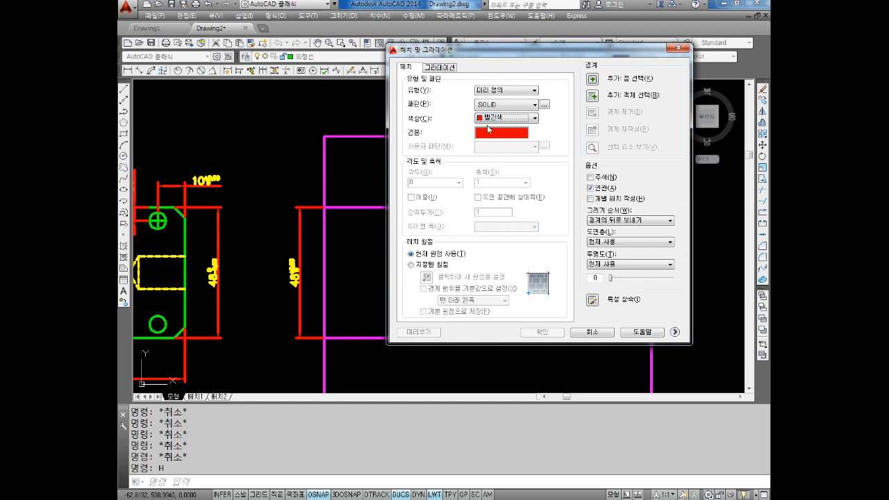
{"action": "left_click", "coordinate": [504, 134]}
{"action": "left_click", "coordinate": [416, 101]}
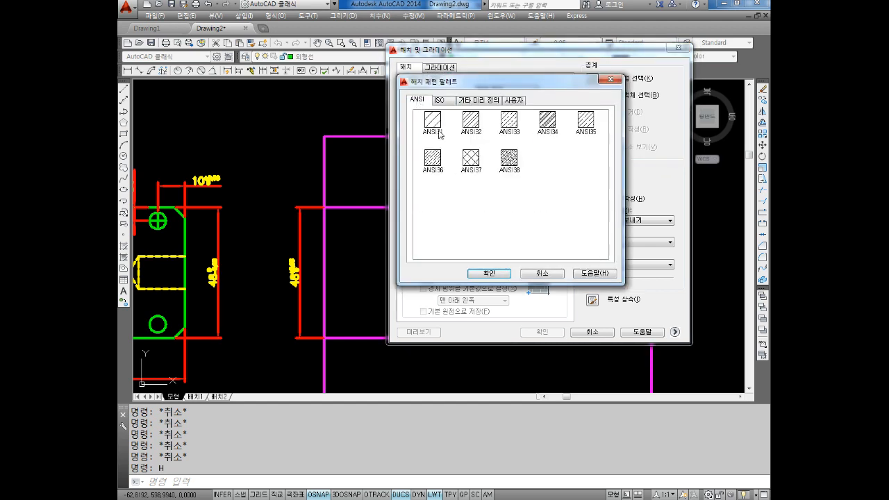
{"action": "left_click", "coordinate": [497, 274]}
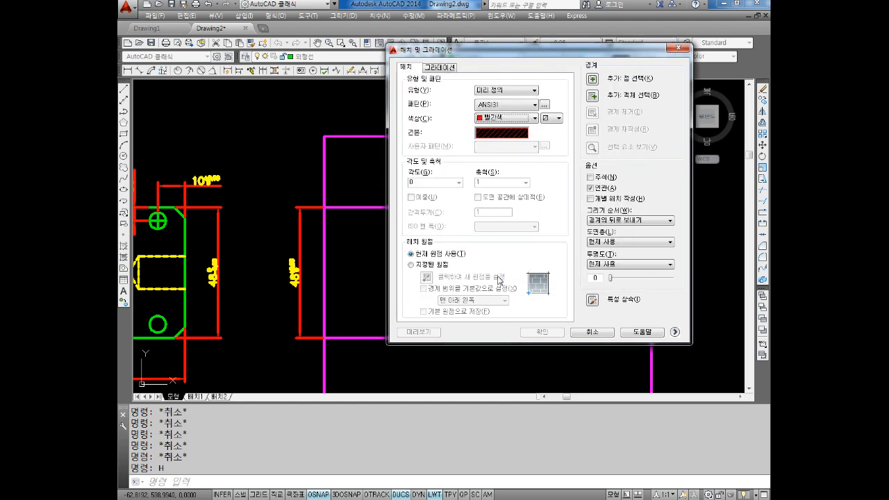
{"action": "left_click", "coordinate": [500, 133]}
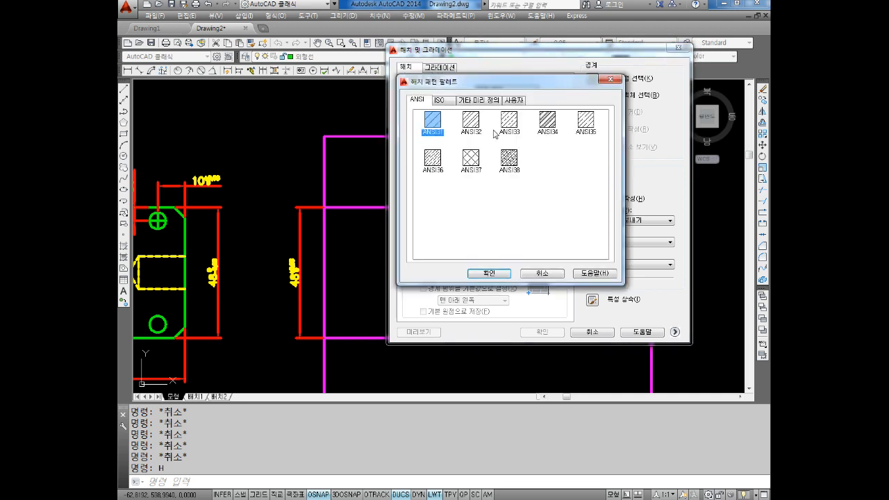
{"action": "double_click", "coordinate": [433, 123]}
{"action": "left_click", "coordinate": [490, 134]}
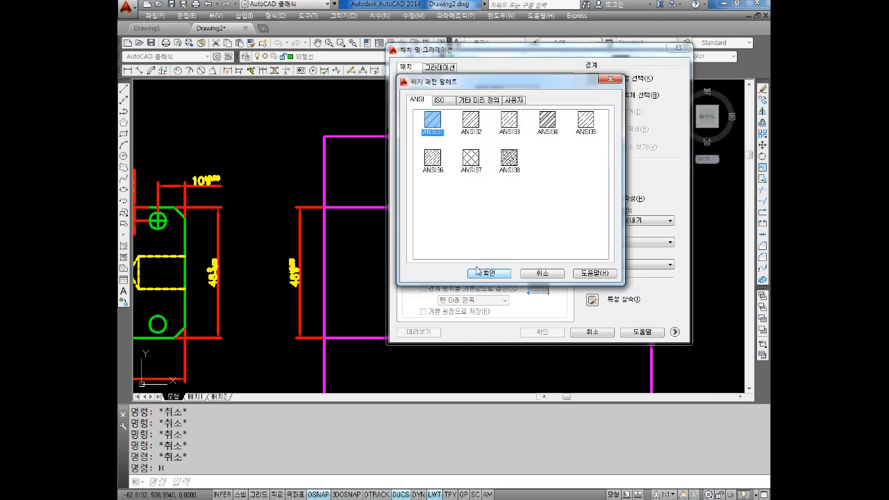
{"action": "left_click", "coordinate": [497, 275]}
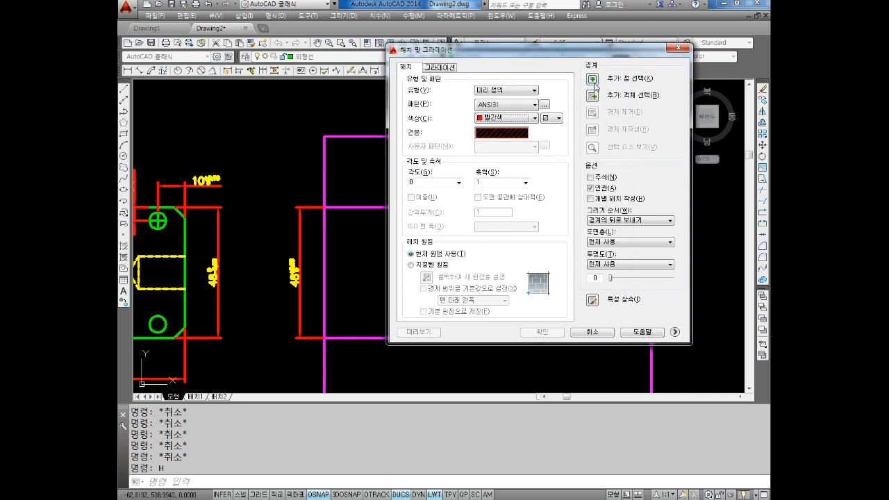
Fill the magenta plate's upper strip with the red ANSI31 hatch and inspect it up close
{"action": "left_click", "coordinate": [592, 81]}
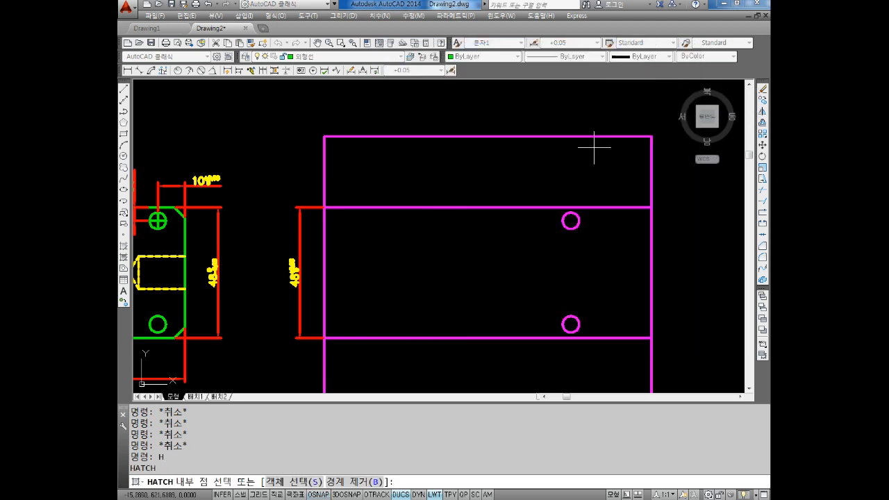
{"action": "left_click", "coordinate": [457, 150]}
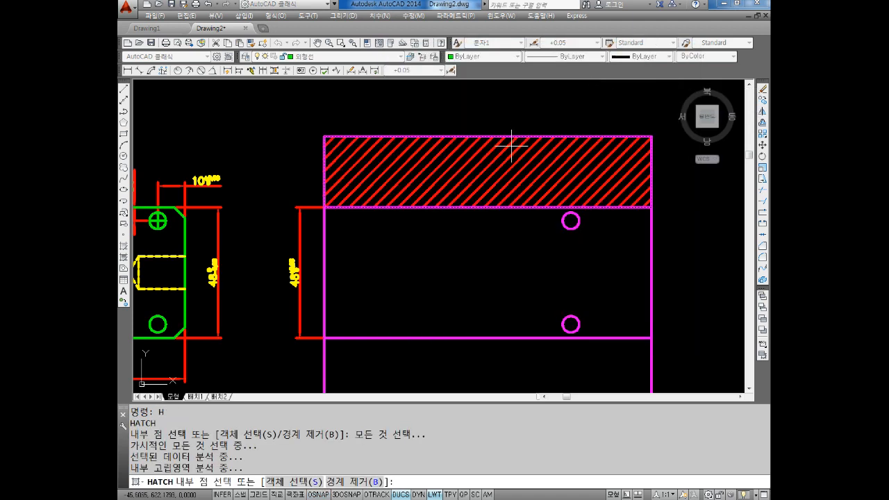
{"action": "key", "text": "Return"}
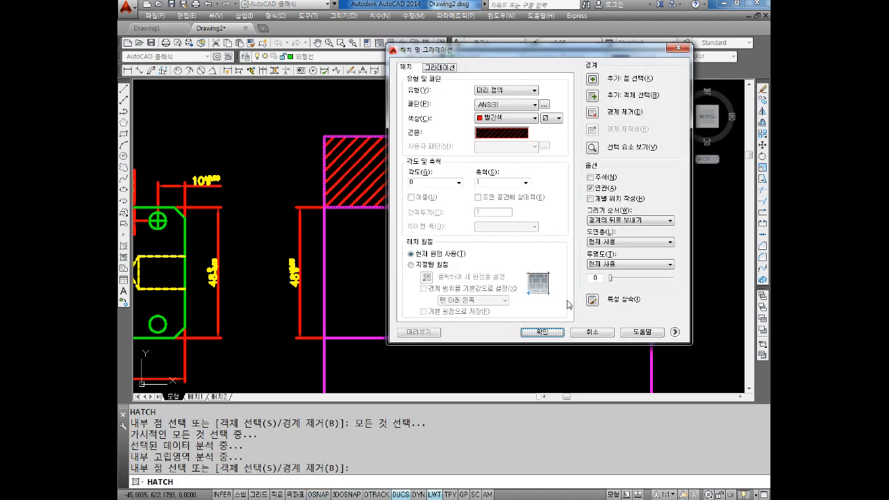
{"action": "left_click", "coordinate": [543, 332]}
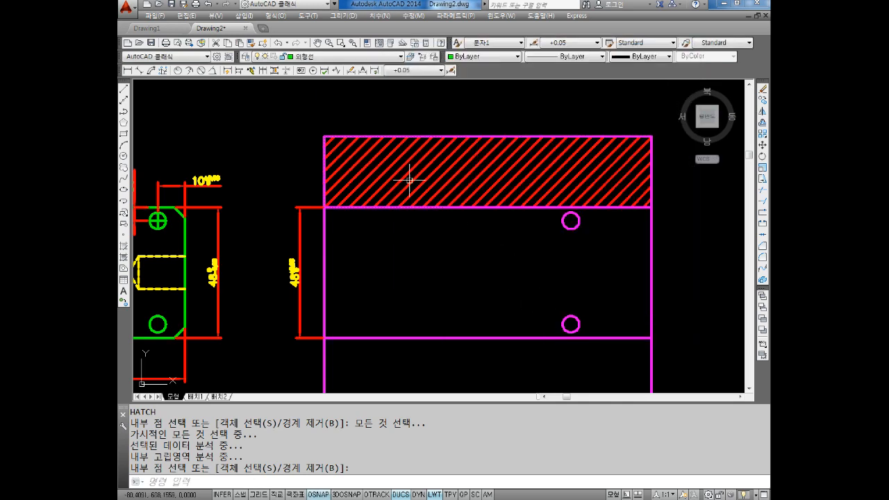
{"action": "scroll", "coordinate": [417, 167], "scroll_direction": "up", "scroll_amount": 2}
{"action": "key", "text": "Escape"}
{"action": "key", "text": "Escape"}
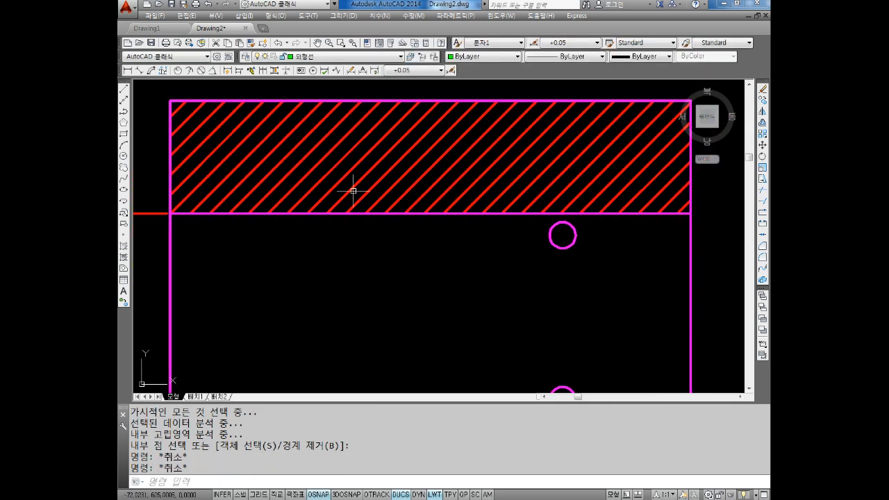
{"action": "middle_click_drag", "start_coordinate": [389, 180], "coordinate": [426, 168]}
{"action": "scroll", "coordinate": [426, 168], "scroll_direction": "down", "scroll_amount": 2}
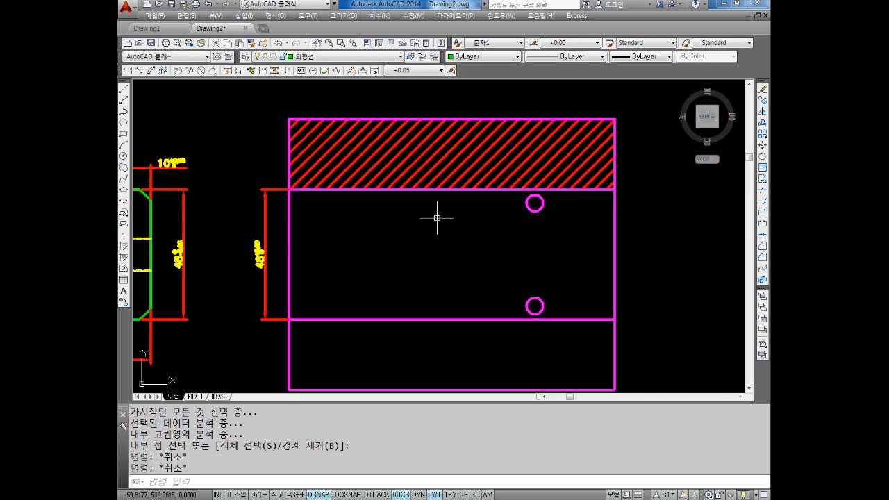
Undo the view changes and the hatch in the magenta plate's upper strip
{"action": "key", "text": "Escape"}
{"action": "key", "text": "Escape"}
{"action": "middle_click_drag", "start_coordinate": [436, 240], "coordinate": [430, 212]}
{"action": "type", "text": "u"}
{"action": "key", "text": "Return"}
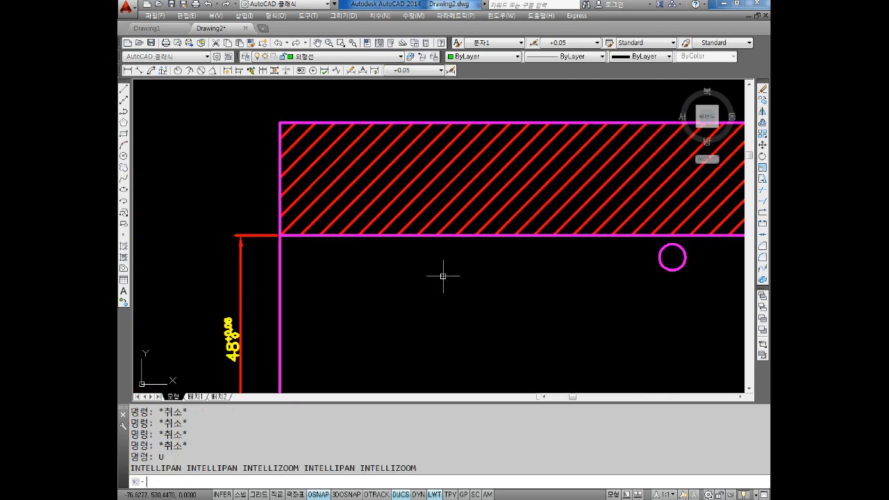
{"action": "key", "text": "Escape"}
{"action": "key", "text": "Escape"}
{"action": "type", "text": "u"}
{"action": "key", "text": "Return"}
{"action": "type", "text": "u"}
{"action": "key", "text": "Return"}
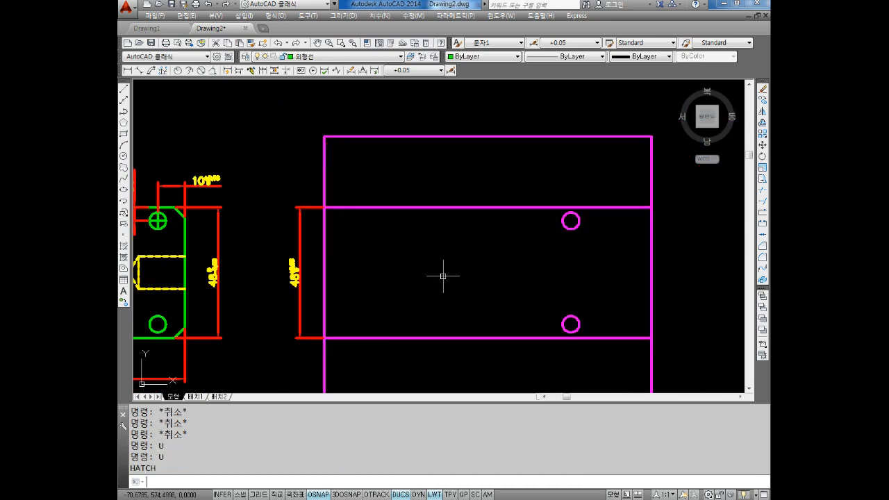
Begin a new hatch and set its color to red (빨간색) and its pattern to ANSI31
{"action": "key", "text": "Escape"}
{"action": "key", "text": "Escape"}
{"action": "type", "text": "h"}
{"action": "key", "text": "Return"}
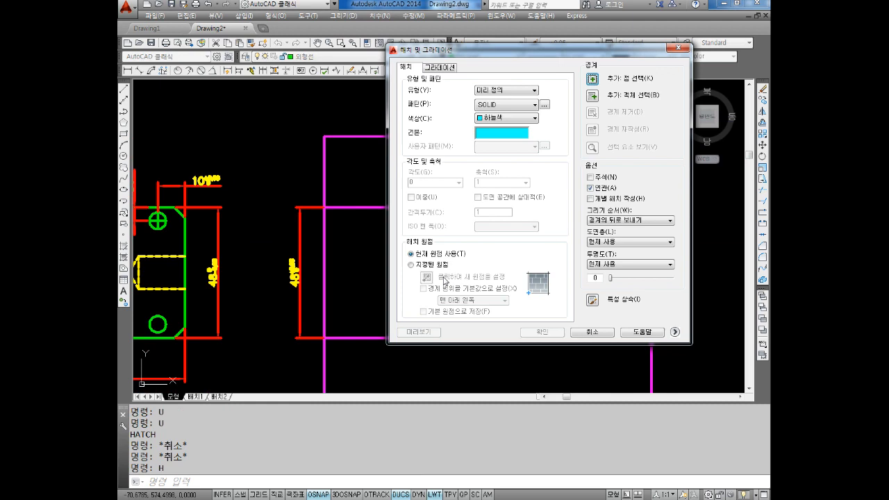
{"action": "left_click", "coordinate": [489, 134]}
{"action": "left_click", "coordinate": [489, 273]}
{"action": "left_click", "coordinate": [505, 118]}
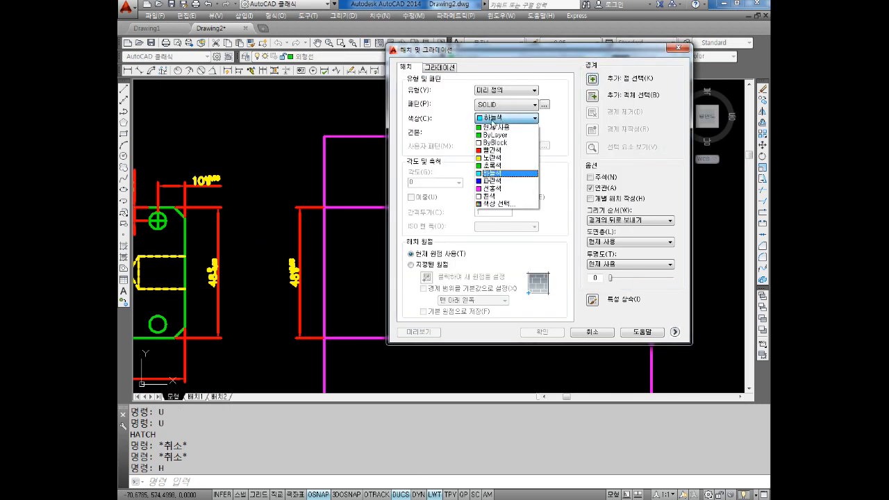
{"action": "left_click", "coordinate": [493, 154]}
{"action": "left_click", "coordinate": [498, 134]}
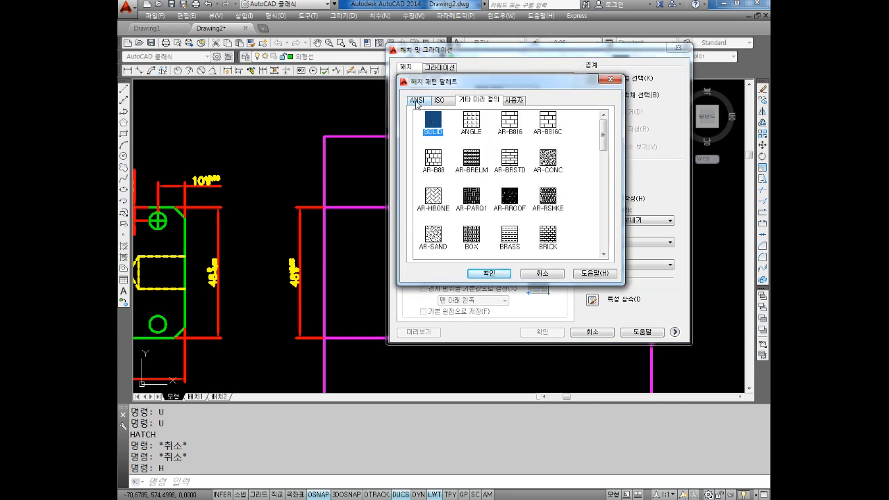
{"action": "left_click", "coordinate": [417, 100]}
{"action": "left_click", "coordinate": [432, 122]}
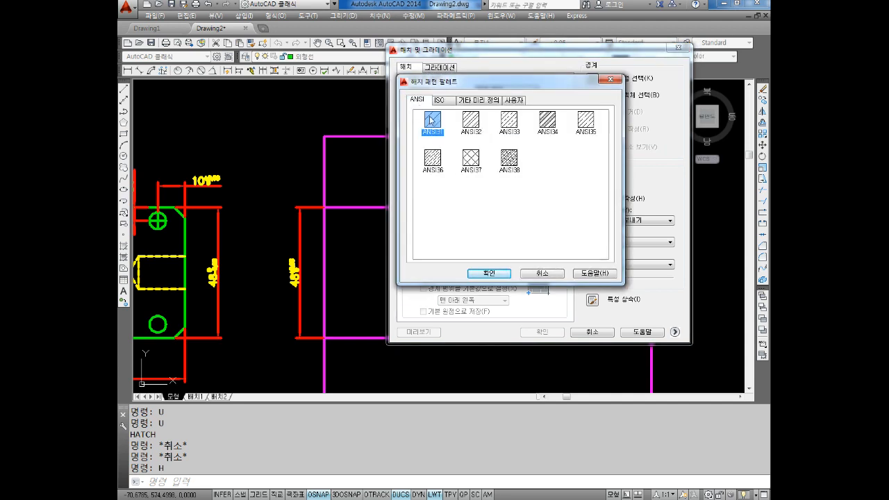
{"action": "left_click", "coordinate": [489, 273]}
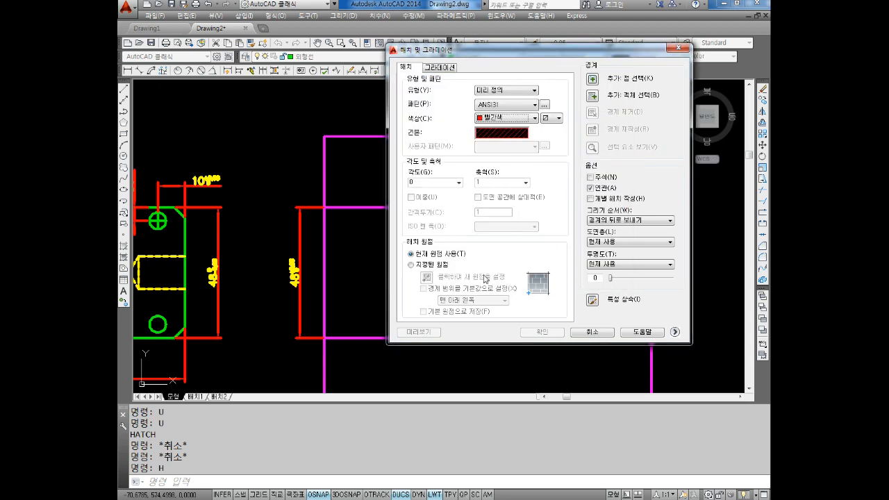
Apply the red ANSI31 hatch to the upper strip of the magenta plate, above the groove
{"action": "left_click", "coordinate": [593, 79]}
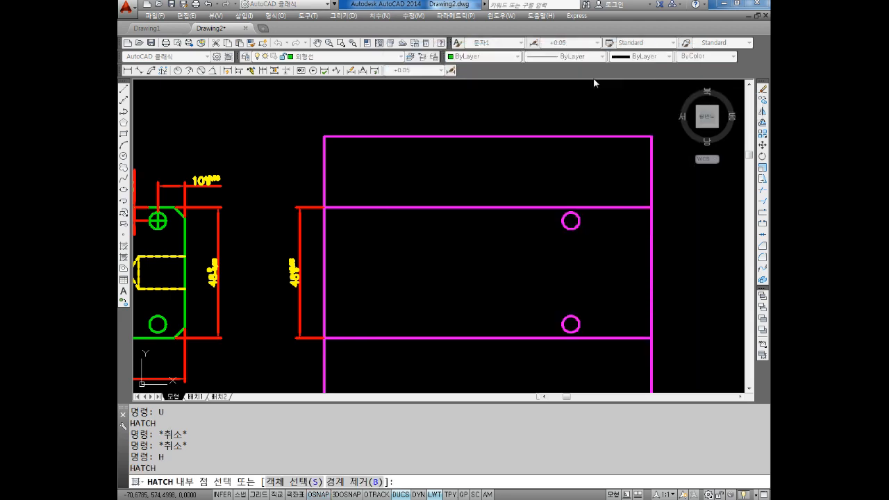
{"action": "left_click", "coordinate": [448, 139]}
{"action": "key", "text": "Return"}
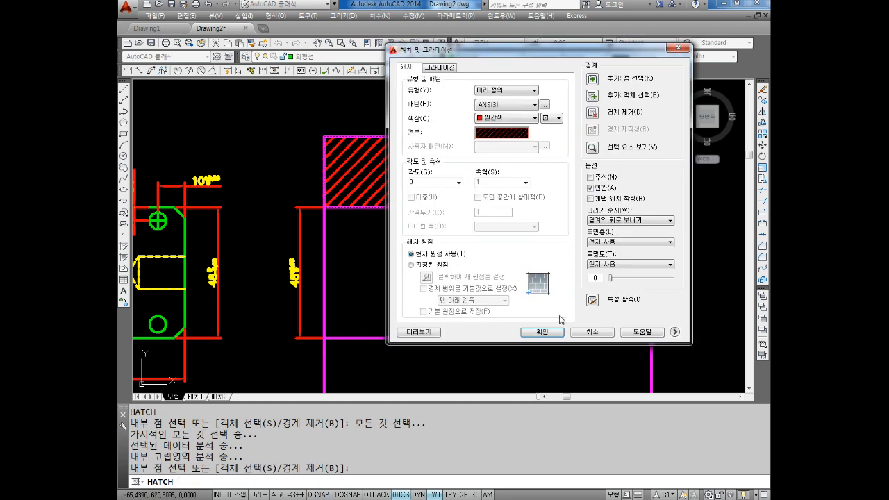
{"action": "left_click", "coordinate": [542, 332]}
{"action": "key", "text": "Escape"}
{"action": "key", "text": "Escape"}
{"action": "scroll", "coordinate": [428, 180], "scroll_direction": "up", "scroll_amount": 2}
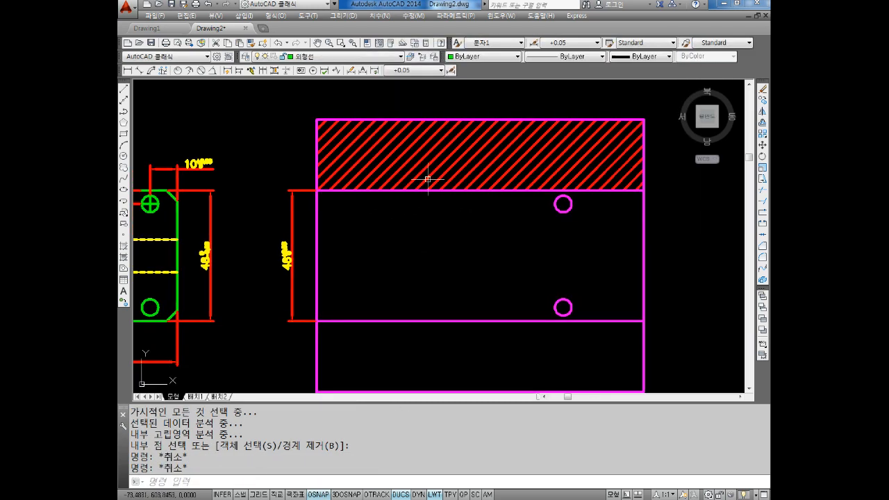
{"action": "scroll", "coordinate": [490, 281], "scroll_direction": "down", "scroll_amount": 3}
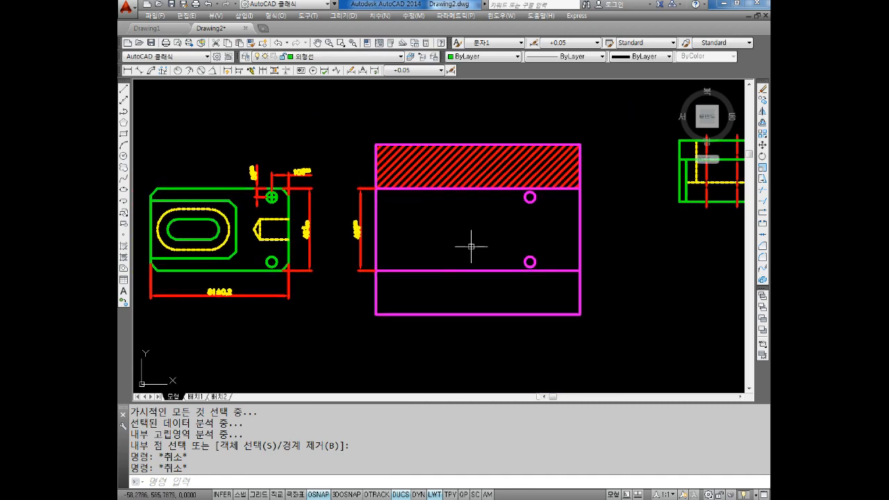
Fill the magenta plate's lower strip, below the groove, with the red ANSI31 hatch at an angle of 90 and scale 1
{"action": "key", "text": "Escape"}
{"action": "key", "text": "Escape"}
{"action": "key", "text": "Escape"}
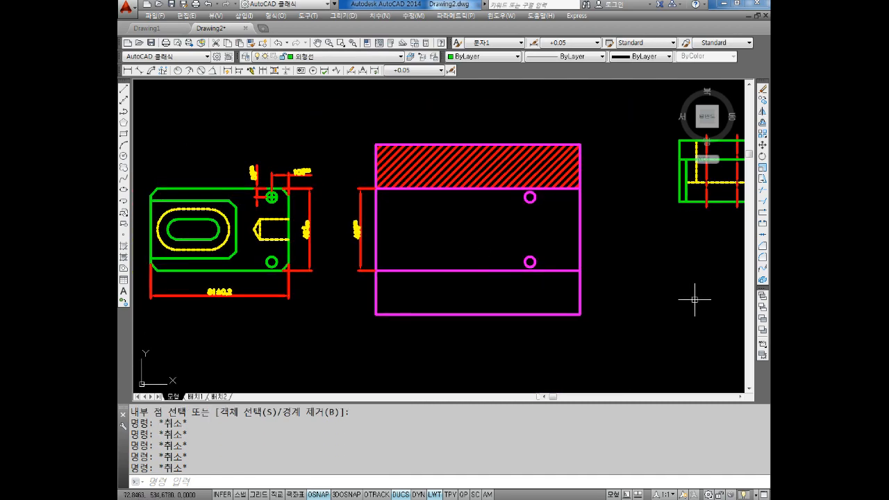
{"action": "scroll", "coordinate": [520, 285], "scroll_direction": "up", "scroll_amount": 2}
{"action": "key", "text": "Escape"}
{"action": "type", "text": "H"}
{"action": "key", "text": "Return"}
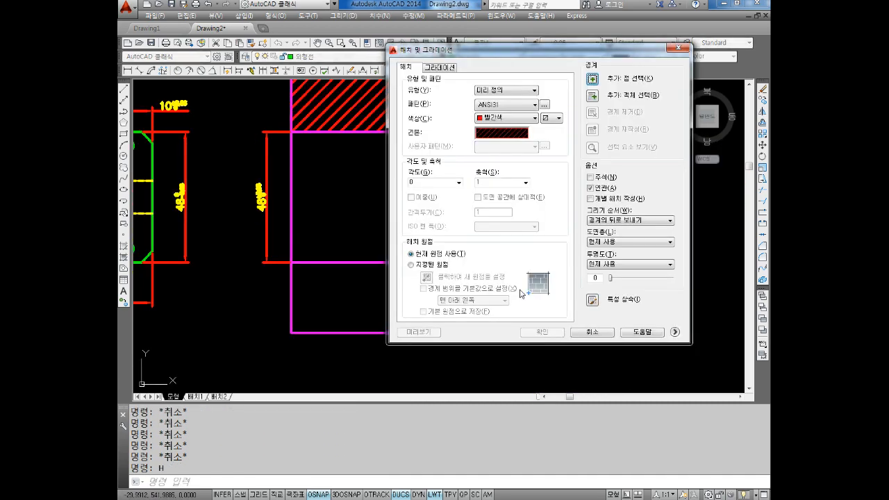
{"action": "left_click_drag", "start_coordinate": [511, 50], "coordinate": [533, 61]}
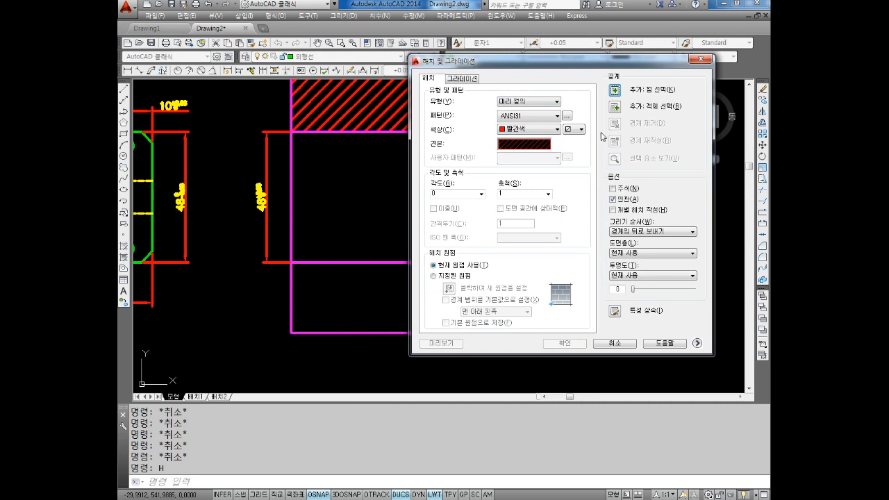
{"action": "left_click", "coordinate": [442, 193]}
{"action": "left_click", "coordinate": [615, 90]}
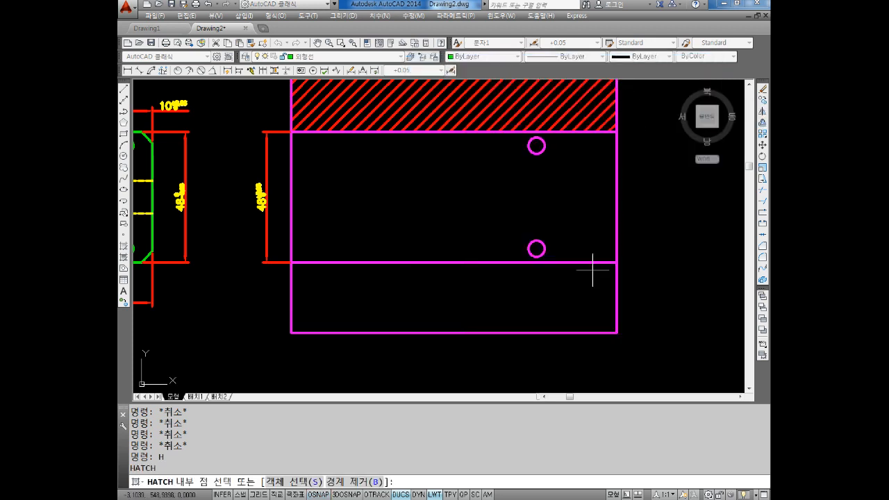
{"action": "left_click", "coordinate": [409, 290]}
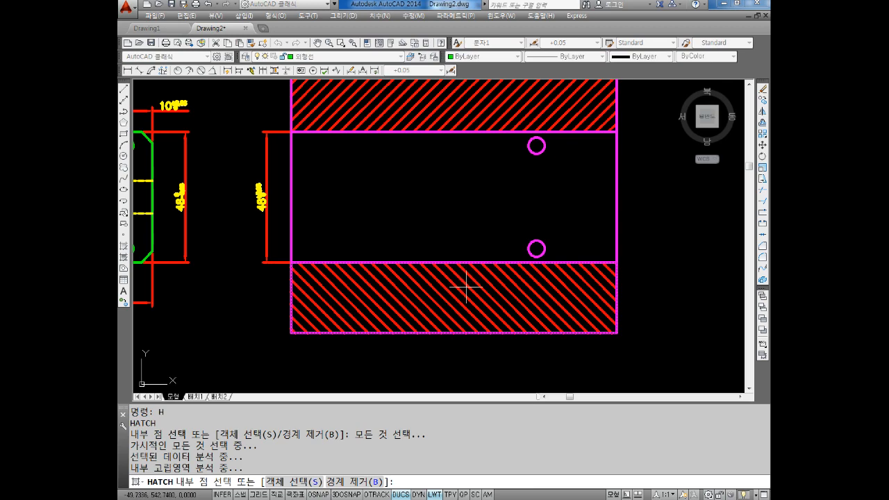
{"action": "key", "text": "Return"}
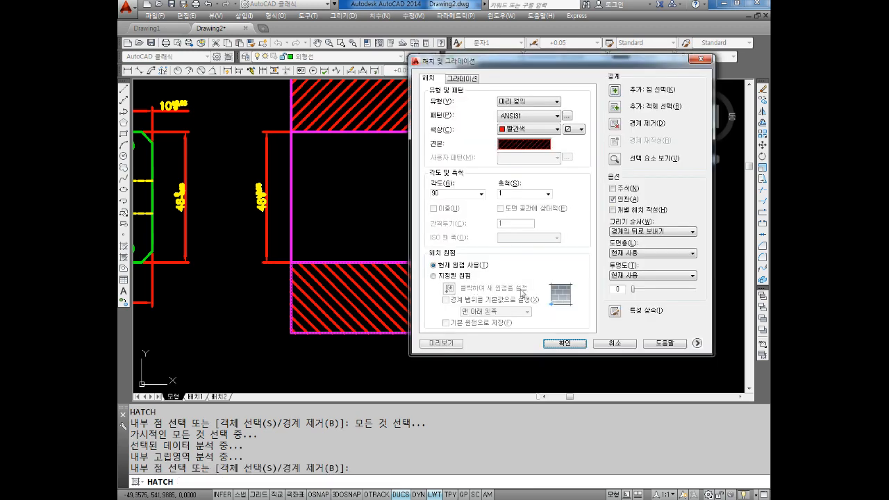
{"action": "left_click", "coordinate": [564, 347]}
Delete the ANSI31 hatch from the magenta plate's lower strip
{"action": "middle_click_drag", "start_coordinate": [440, 252], "coordinate": [377, 284]}
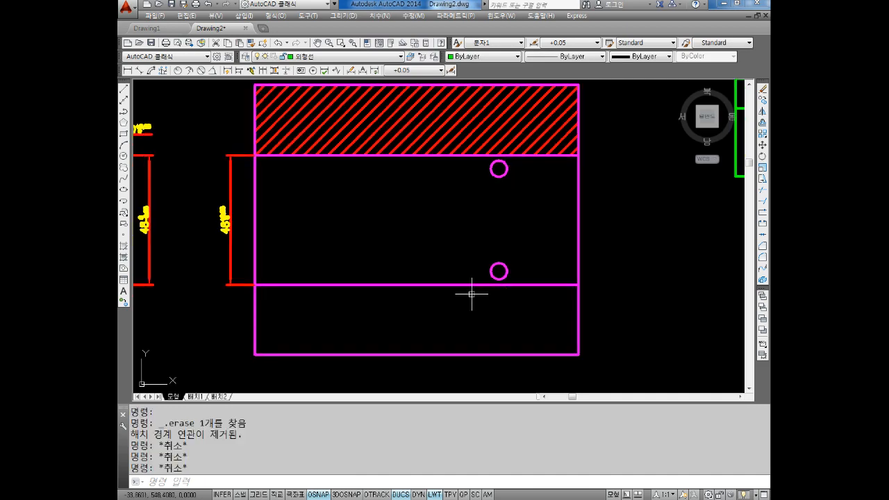
{"action": "middle_click_drag", "start_coordinate": [460, 314], "coordinate": [494, 310]}
{"action": "key", "text": "Escape"}
{"action": "key", "text": "Escape"}
{"action": "key", "text": "Escape"}
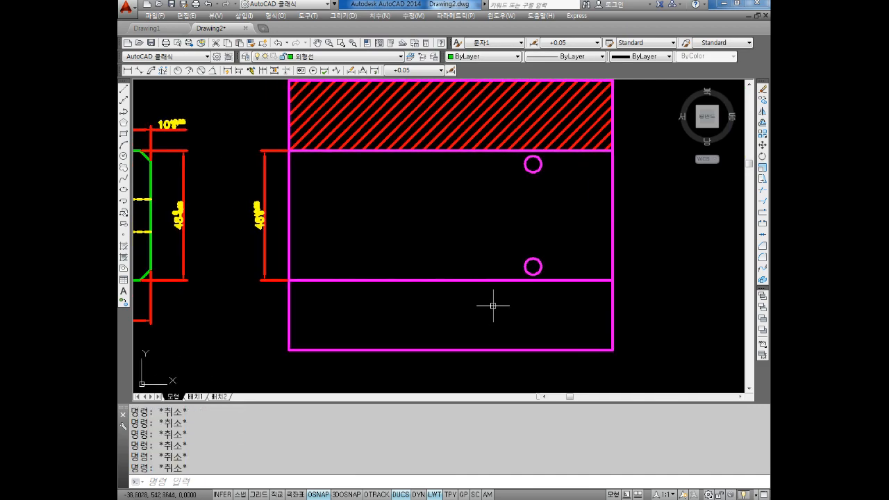
Fill the magenta plate's lower strip with the red ANSI37 crosshatch at an angle of 90 and scale 1
{"action": "type", "text": "h"}
{"action": "key", "text": "Return"}
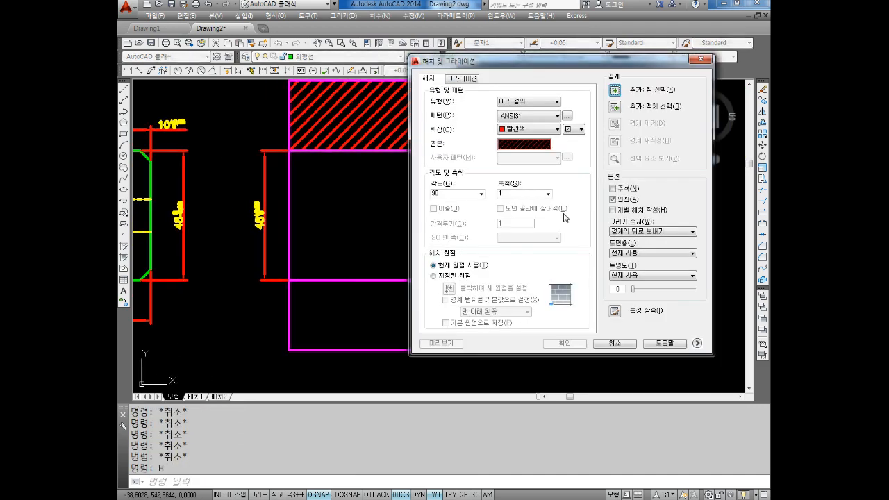
{"action": "left_click", "coordinate": [519, 148]}
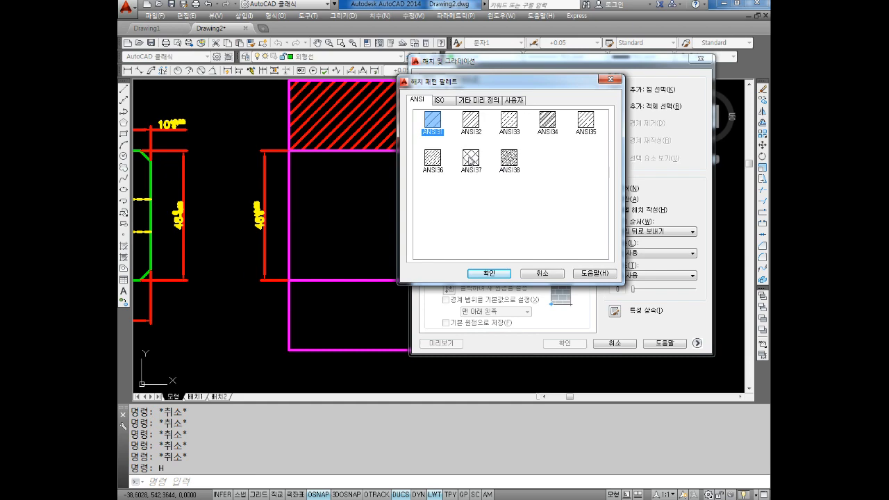
{"action": "left_click", "coordinate": [471, 162]}
{"action": "left_click", "coordinate": [489, 274]}
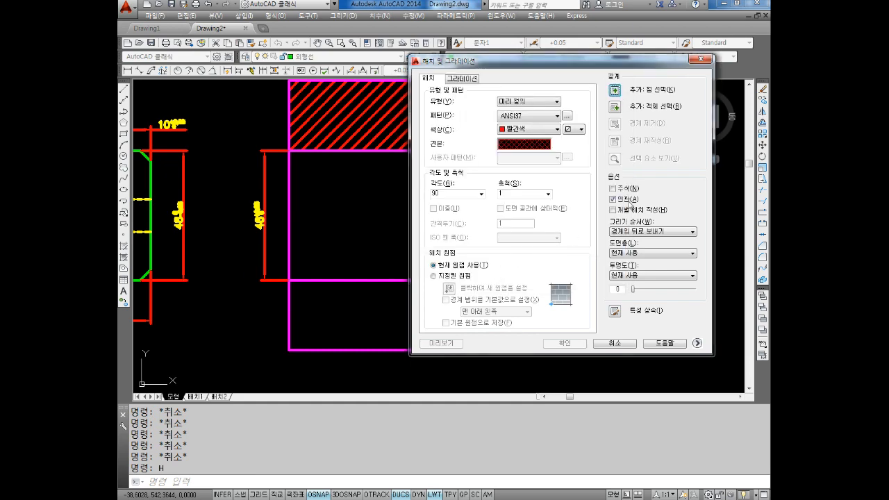
{"action": "left_click", "coordinate": [615, 91]}
{"action": "left_click", "coordinate": [411, 317]}
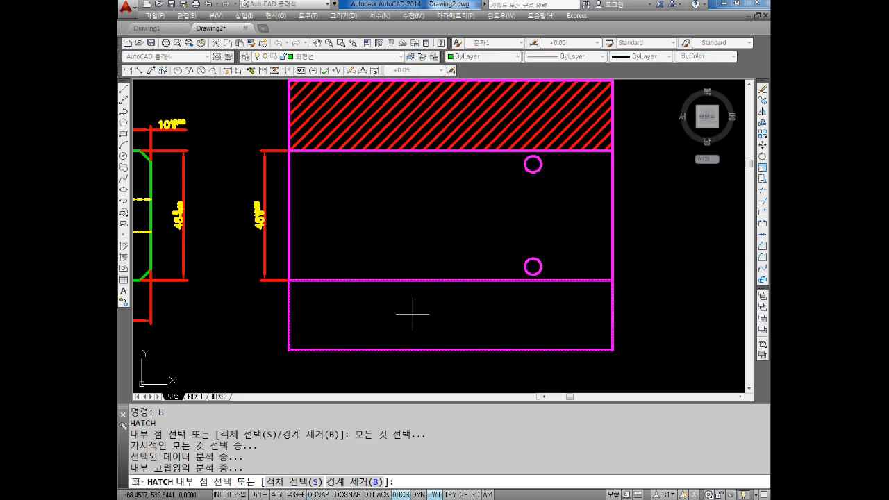
{"action": "key", "text": "Return"}
{"action": "left_click", "coordinate": [565, 343]}
{"action": "scroll", "coordinate": [435, 332], "scroll_direction": "up", "scroll_amount": 2}
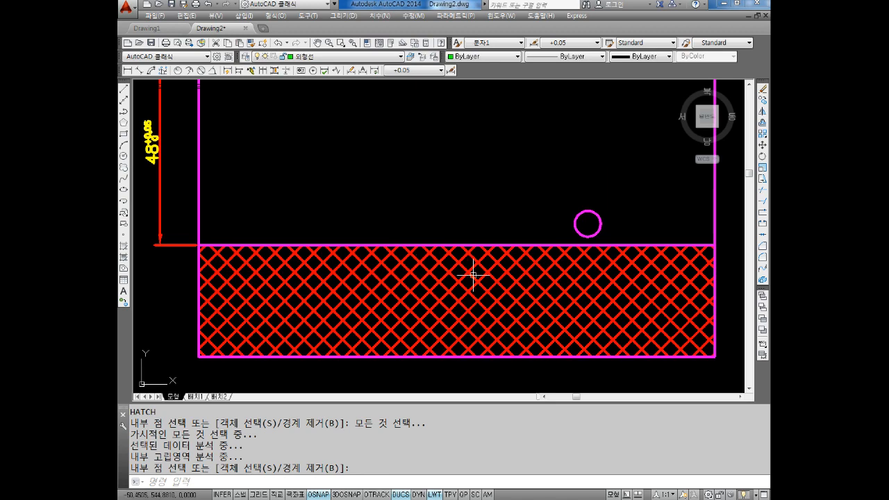
Delete the ANSI37 crosshatch from the magenta plate's lower strip
{"action": "scroll", "coordinate": [446, 284], "scroll_direction": "down", "scroll_amount": 2}
{"action": "middle_click_drag", "start_coordinate": [446, 285], "coordinate": [444, 296]}
{"action": "key", "text": "Escape"}
{"action": "key", "text": "Escape"}
{"action": "left_click", "coordinate": [430, 303]}
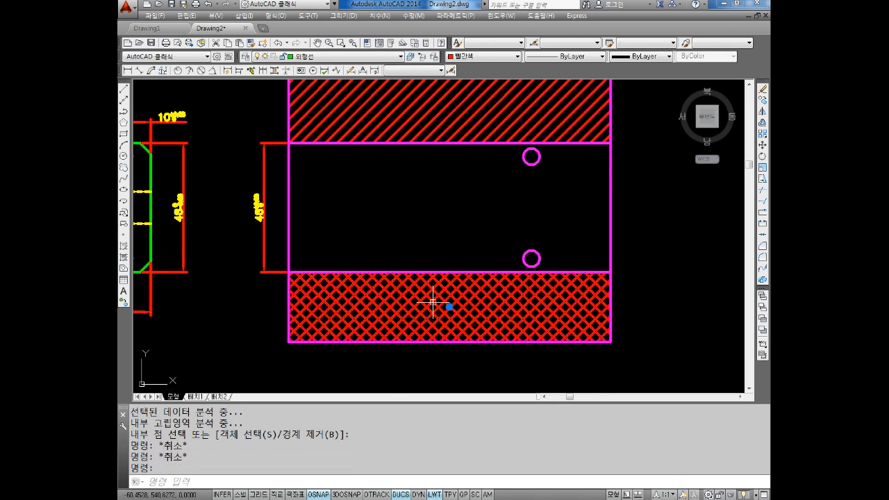
{"action": "key", "text": "Delete"}
{"action": "key", "text": "Escape"}
{"action": "key", "text": "Escape"}
Hatch the lower strip below the groove again with the red ANSI37 pattern, keeping angle 90 and scale 1
{"action": "type", "text": "h"}
{"action": "key", "text": "Return"}
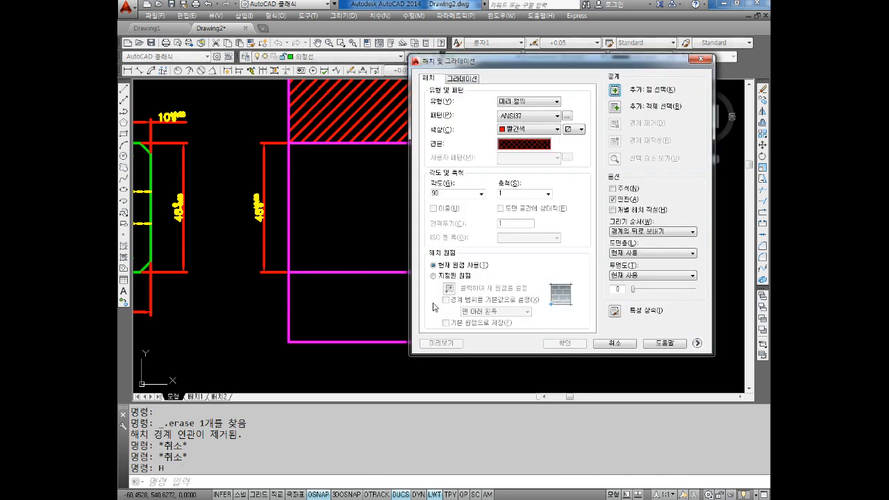
{"action": "left_click", "coordinate": [511, 145]}
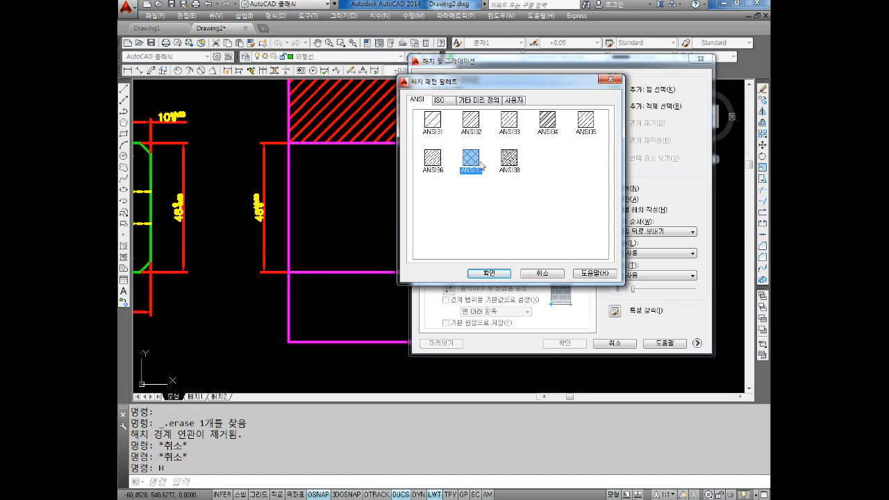
{"action": "left_click", "coordinate": [491, 274]}
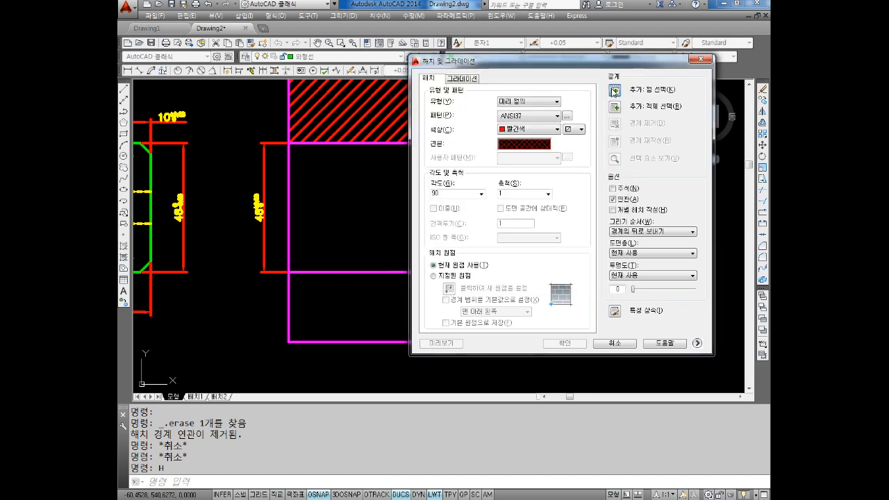
{"action": "left_click", "coordinate": [614, 91]}
{"action": "left_click", "coordinate": [393, 298]}
{"action": "key", "text": "Return"}
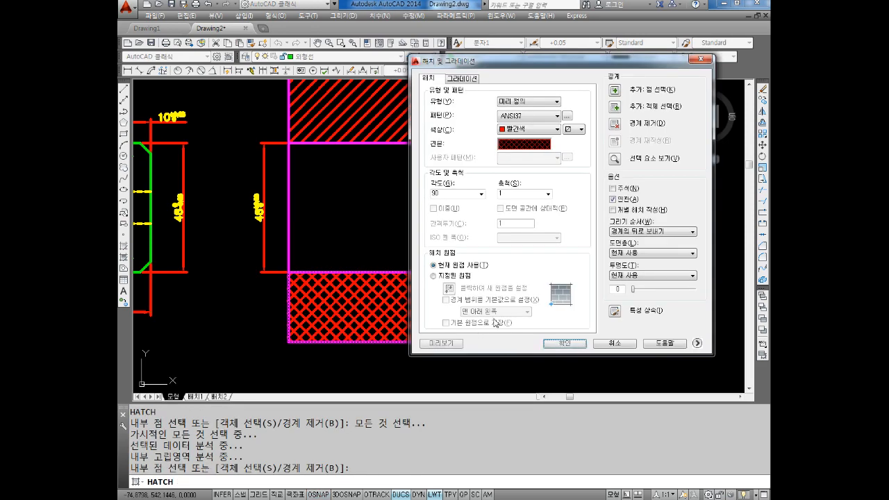
{"action": "left_click", "coordinate": [562, 346]}
{"action": "key", "text": "Escape"}
{"action": "key", "text": "Escape"}
Erase the crosshatch from the strip below the groove
{"action": "left_click", "coordinate": [424, 307]}
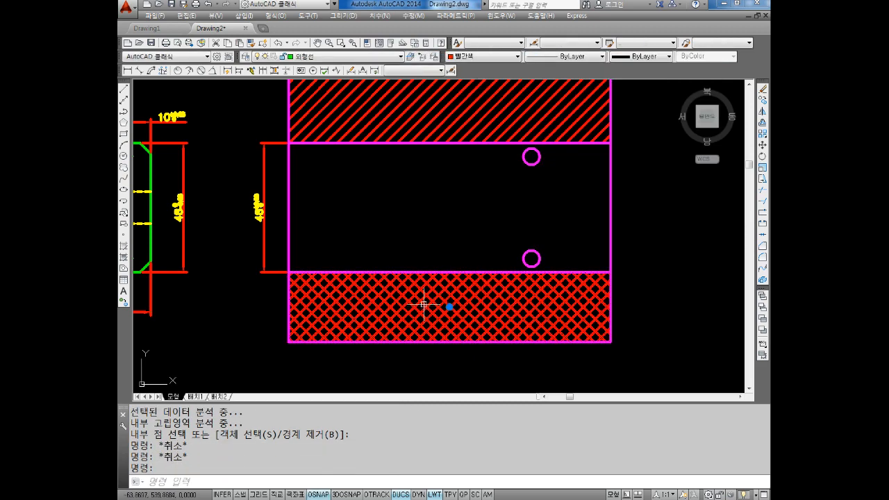
{"action": "key", "text": "Delete"}
{"action": "key", "text": "Escape"}
{"action": "key", "text": "Escape"}
{"action": "type", "text": "H"}
{"action": "key", "text": "Return"}
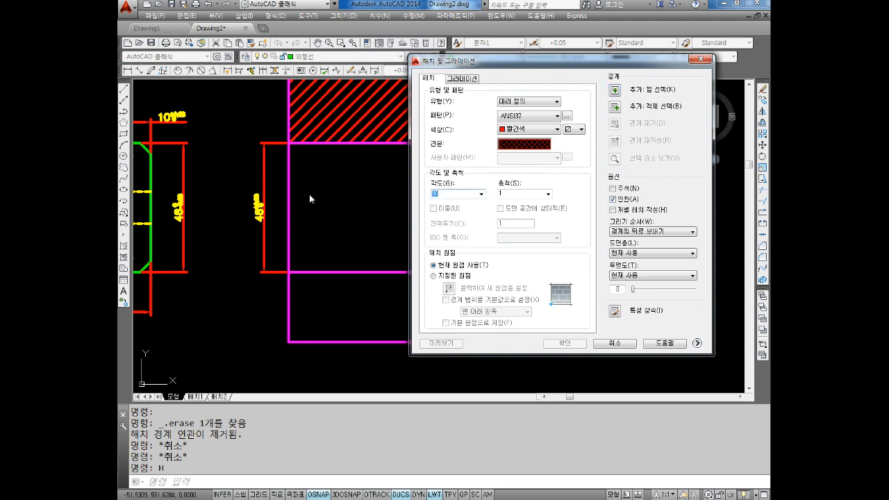
{"action": "key", "text": "Escape"}
{"action": "key", "text": "Escape"}
{"action": "key", "text": "Escape"}
Fill the magenta plate's lower strip with the red ANSI37 hatch at angle 0 and scale 0.5
{"action": "type", "text": "H"}
{"action": "key", "text": "Return"}
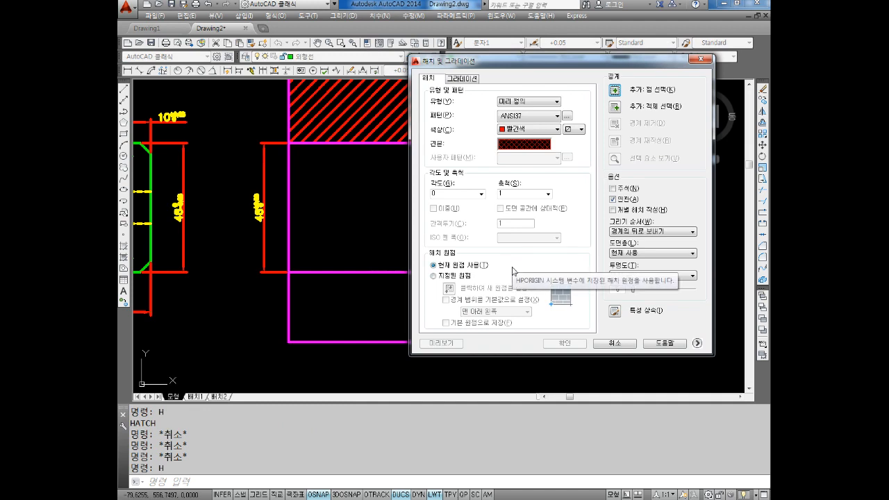
{"action": "left_click_drag", "start_coordinate": [516, 194], "coordinate": [291, 195]}
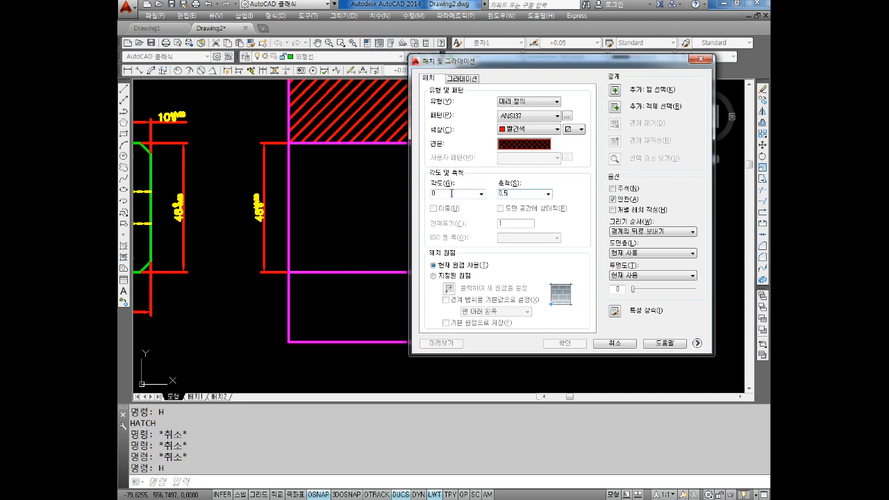
{"action": "left_click", "coordinate": [615, 90]}
{"action": "left_click", "coordinate": [423, 308]}
{"action": "key", "text": "Return"}
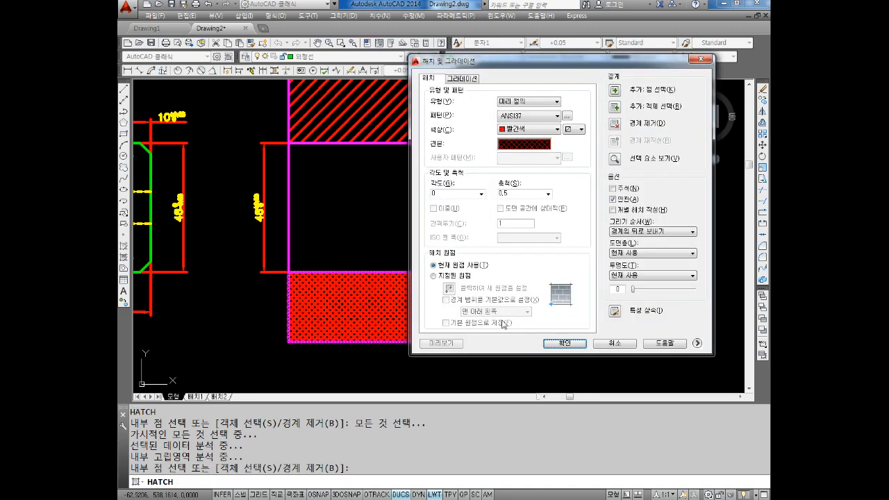
{"action": "left_click", "coordinate": [564, 343]}
Examine the density of the crosshatch in the magenta plate's lower strip up close and in overview
{"action": "scroll", "coordinate": [427, 298], "scroll_direction": "up", "scroll_amount": 4}
{"action": "scroll", "coordinate": [447, 306], "scroll_direction": "down", "scroll_amount": 2}
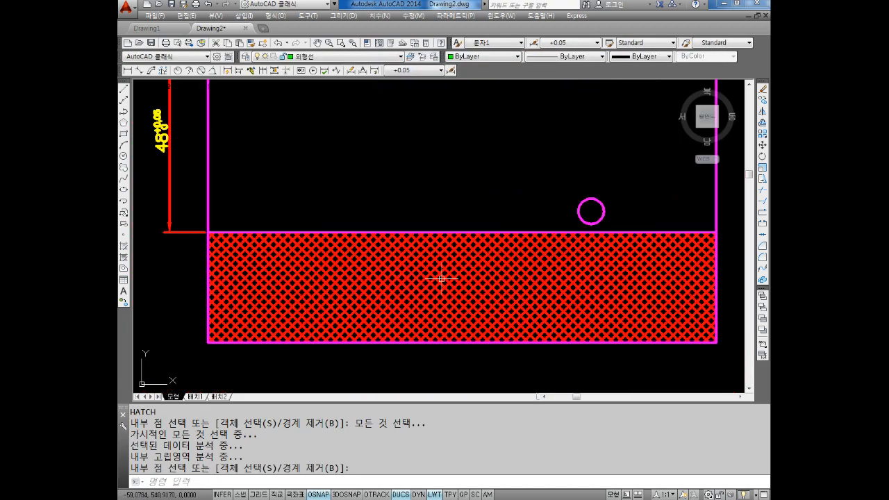
{"action": "scroll", "coordinate": [442, 279], "scroll_direction": "down", "scroll_amount": 2}
{"action": "mouse_move", "coordinate": [439, 269]}
{"action": "middle_mouse_down"}
{"action": "mouse_move", "coordinate": [407, 325]}
{"action": "mouse_move", "coordinate": [409, 311]}
{"action": "middle_mouse_up"}
{"action": "scroll", "coordinate": [393, 331], "scroll_direction": "up", "scroll_amount": 2}
{"action": "key", "text": "Escape"}
{"action": "key", "text": "Escape"}
{"action": "scroll", "coordinate": [414, 317], "scroll_direction": "down", "scroll_amount": 2}
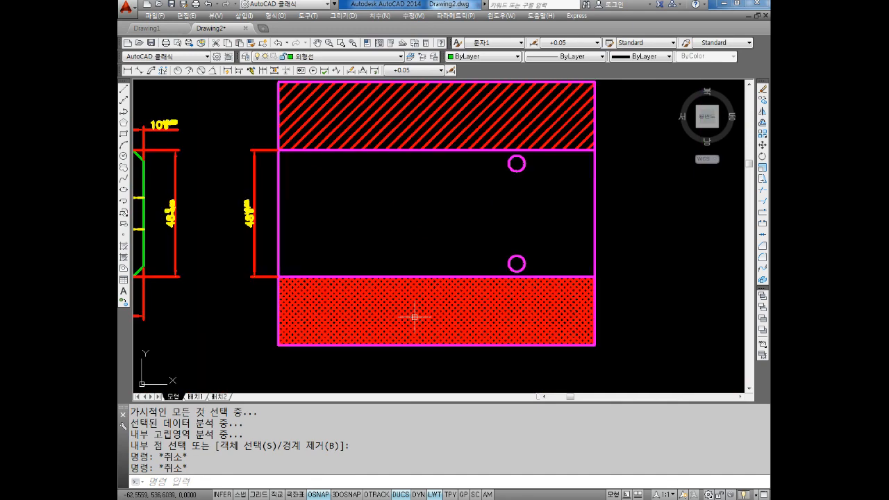
{"action": "key", "text": "Escape"}
{"action": "key", "text": "Escape"}
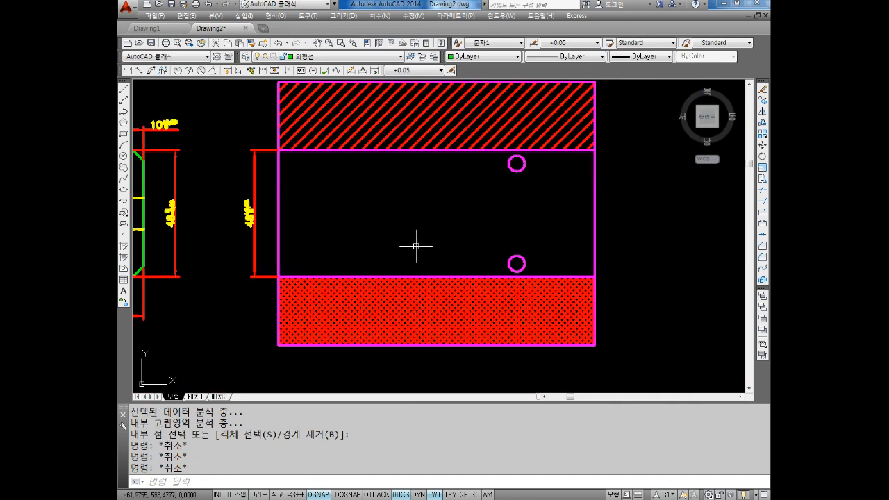
{"action": "type", "text": "c"}
{"action": "key", "text": "Return"}
{"action": "key", "text": "Escape"}
{"action": "key", "text": "Escape"}
{"action": "key", "text": "Escape"}
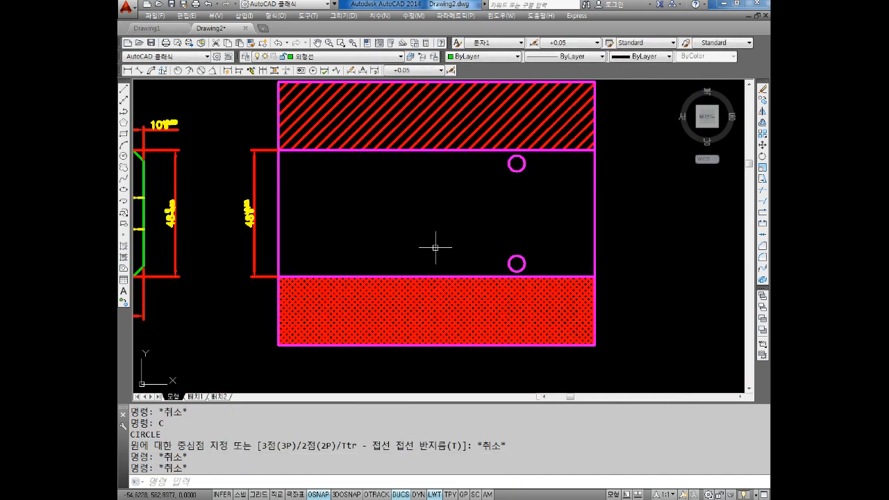
Draw a circle with a radius of 10 inside the magenta plate's groove, clear of the two small holes
{"action": "type", "text": "c"}
{"action": "key", "text": "Return"}
{"action": "left_click", "coordinate": [396, 216]}
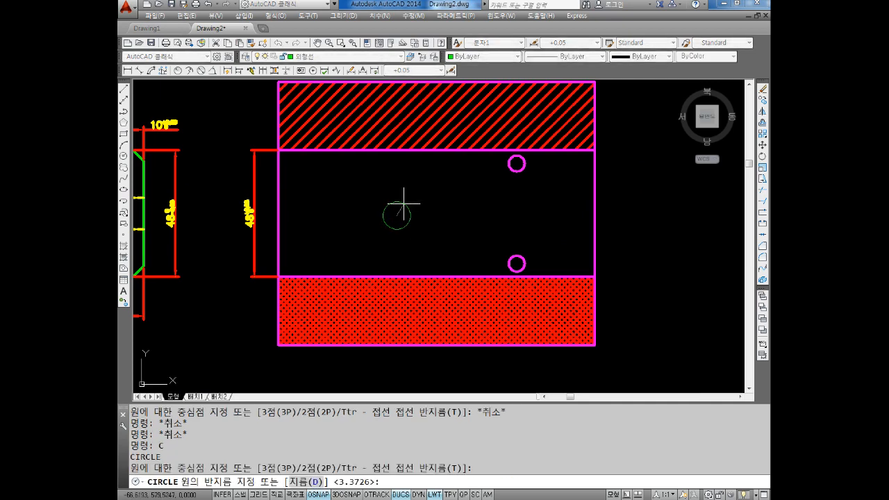
{"action": "type", "text": "10"}
{"action": "key", "text": "Return"}
{"action": "key", "text": "Escape"}
{"action": "key", "text": "Escape"}
{"action": "scroll", "coordinate": [437, 199], "scroll_direction": "up", "scroll_amount": 2}
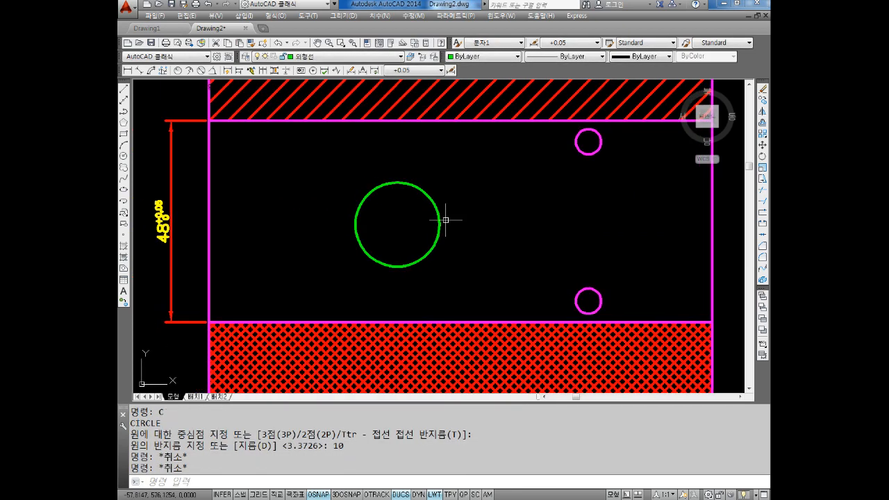
Draw a vertical and a horizontal diameter line across the green circle, dividing it into four quadrants
{"action": "key", "text": "Escape"}
{"action": "type", "text": "l"}
{"action": "key", "text": "Return"}
{"action": "left_click", "coordinate": [398, 224]}
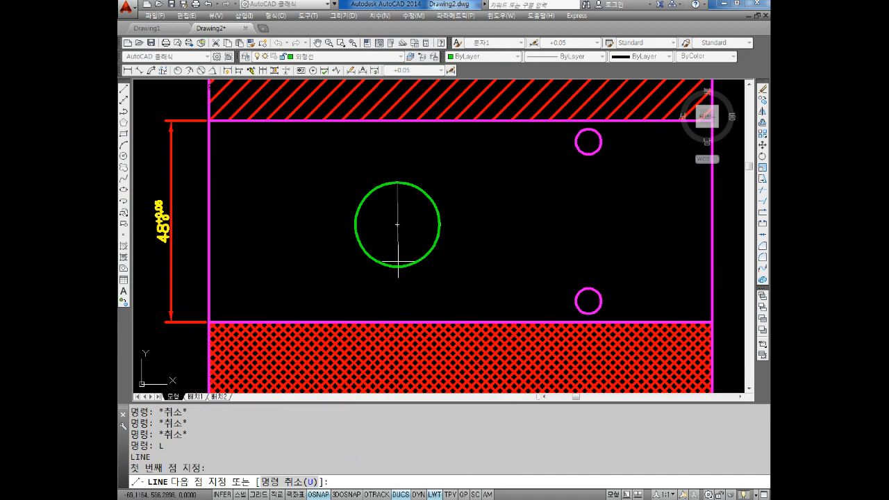
{"action": "left_click", "coordinate": [398, 266]}
{"action": "key", "text": "Escape"}
{"action": "key", "text": "Return"}
{"action": "left_click", "coordinate": [355, 224]}
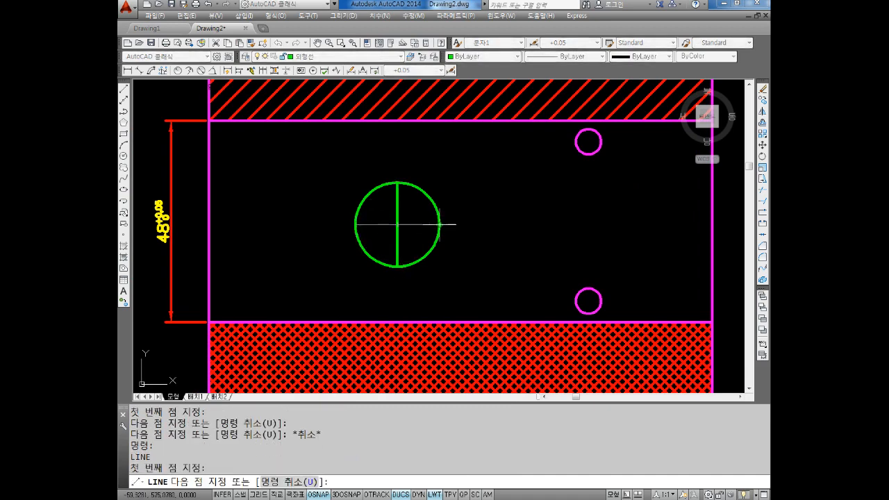
{"action": "left_click", "coordinate": [440, 225]}
{"action": "key", "text": "Escape"}
{"action": "key", "text": "Escape"}
{"action": "key", "text": "Escape"}
Fill the upper-left and lower-right quadrants of the green circle with a red SOLID hatch
{"action": "type", "text": "h"}
{"action": "key", "text": "Return"}
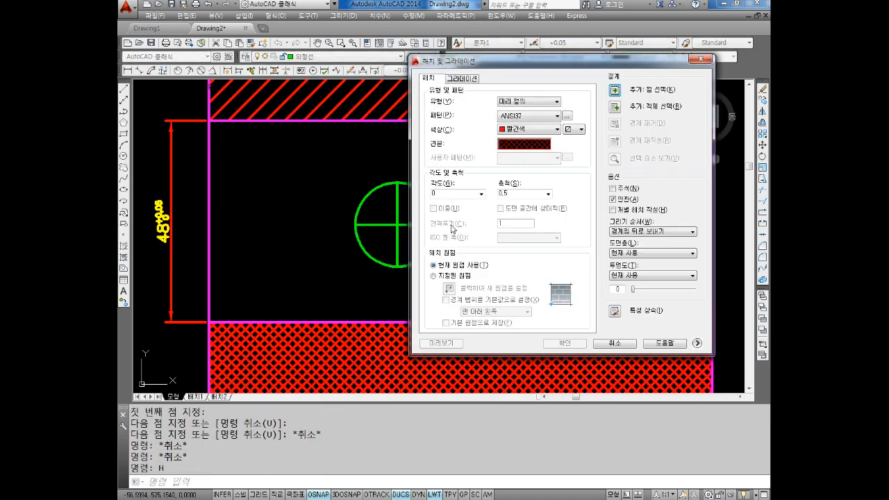
{"action": "left_click", "coordinate": [505, 143]}
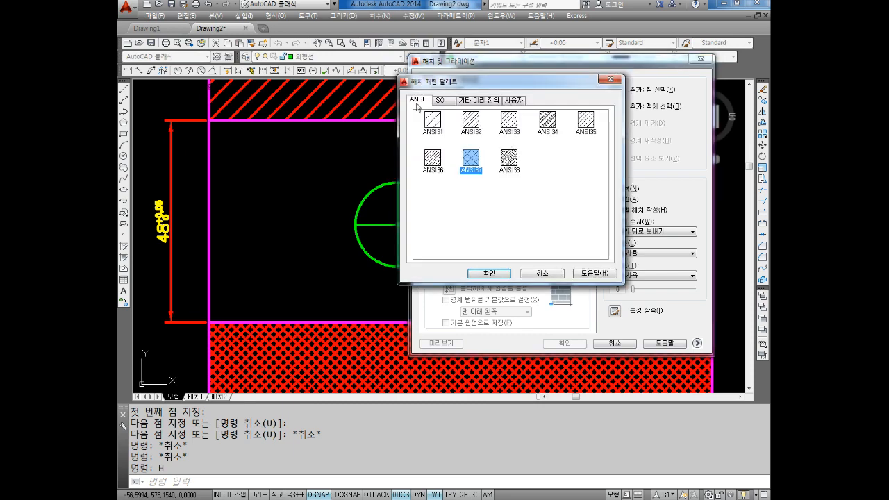
{"action": "left_click", "coordinate": [486, 101]}
{"action": "left_click", "coordinate": [433, 121]}
{"action": "left_click", "coordinate": [489, 273]}
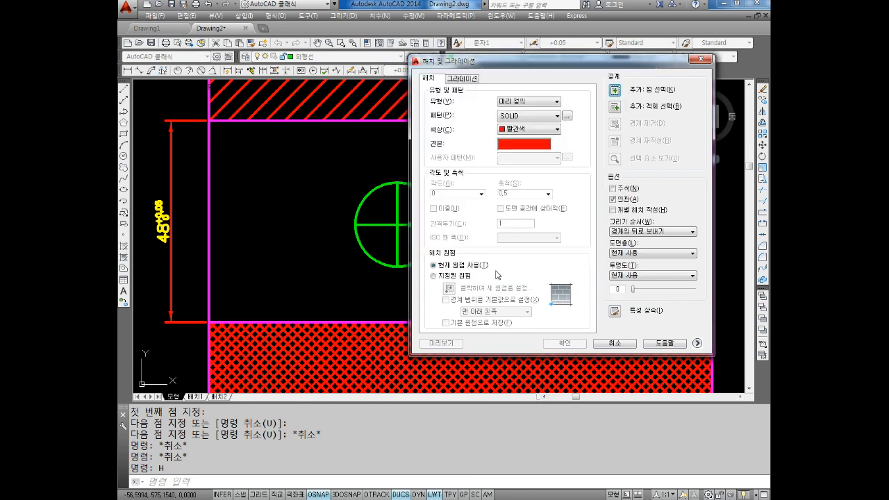
{"action": "left_click", "coordinate": [615, 91]}
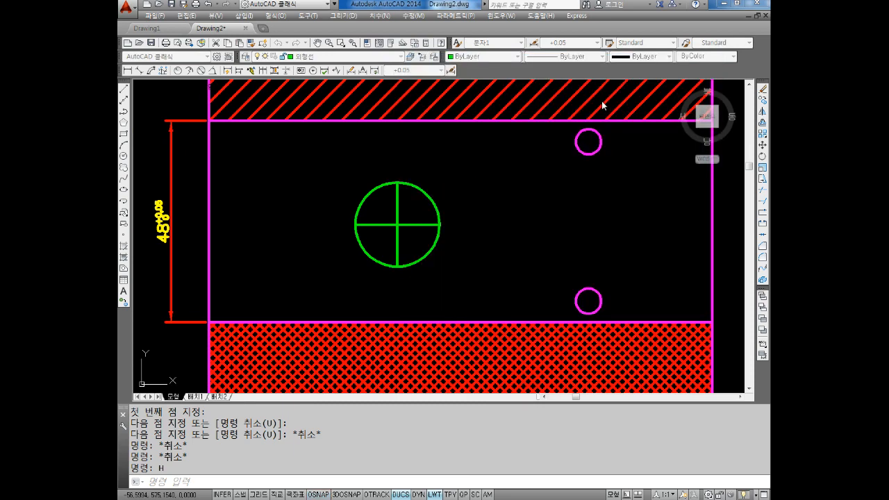
{"action": "left_click", "coordinate": [407, 236]}
{"action": "key", "text": "Return"}
{"action": "left_click", "coordinate": [571, 345]}
{"action": "key", "text": "Escape"}
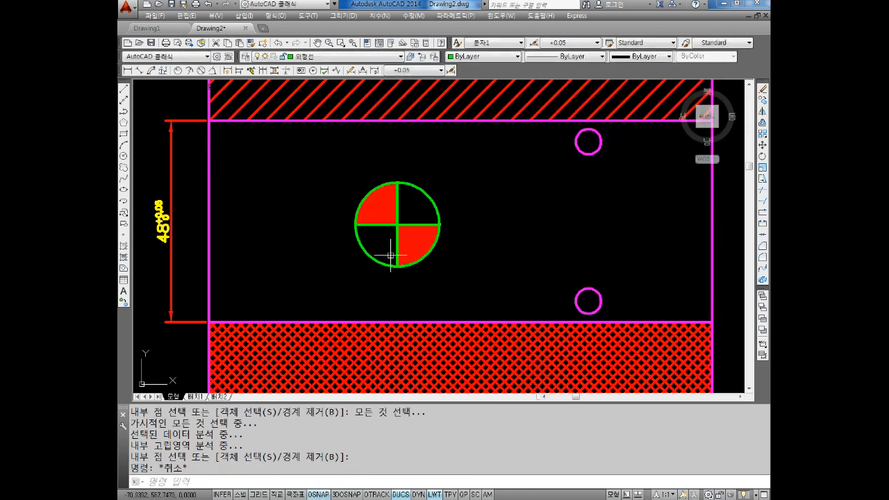
{"action": "key", "text": "Escape"}
Set the colour of the quartered circle and its solid fills to ByLayer
{"action": "scroll", "coordinate": [399, 247], "scroll_direction": "up", "scroll_amount": 5}
{"action": "middle_click_drag", "start_coordinate": [401, 246], "coordinate": [415, 286]}
{"action": "key", "text": "Escape"}
{"action": "left_click", "coordinate": [506, 123]}
{"action": "left_click", "coordinate": [323, 322]}
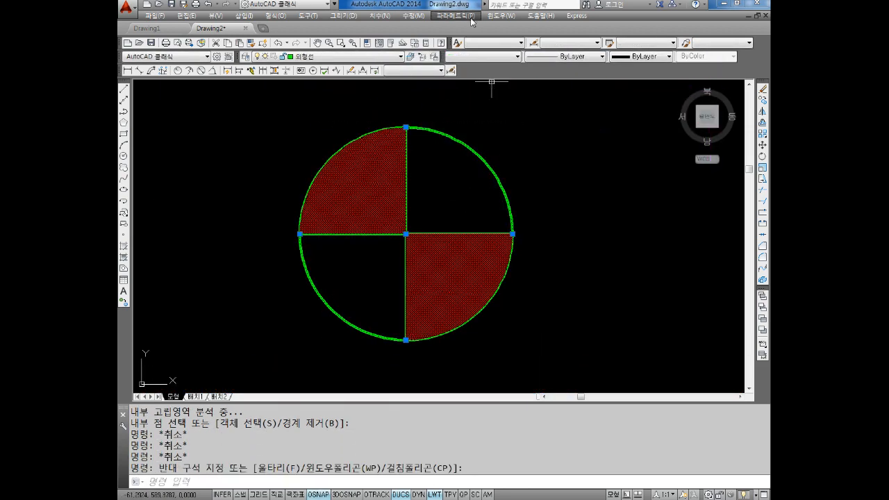
{"action": "left_click", "coordinate": [481, 56]}
{"action": "left_click", "coordinate": [478, 110]}
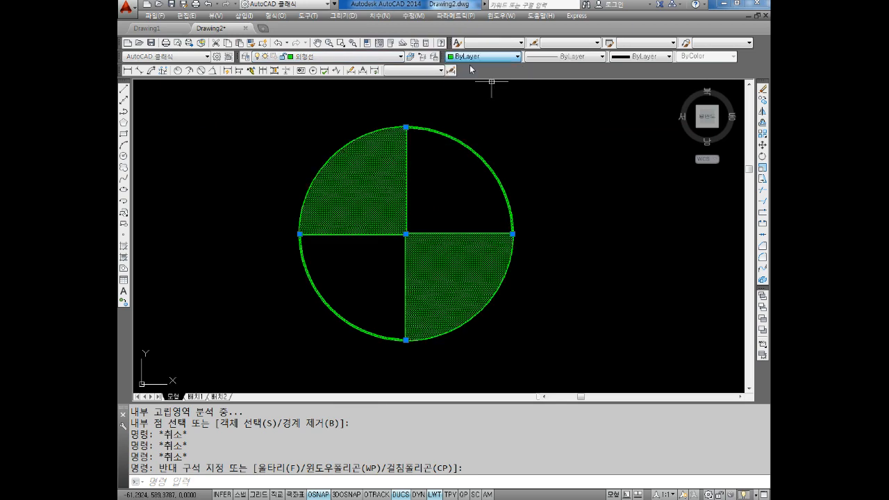
{"action": "key", "text": "Escape"}
{"action": "scroll", "coordinate": [479, 148], "scroll_direction": "down", "scroll_amount": 4}
{"action": "middle_click_drag", "start_coordinate": [493, 159], "coordinate": [471, 198]}
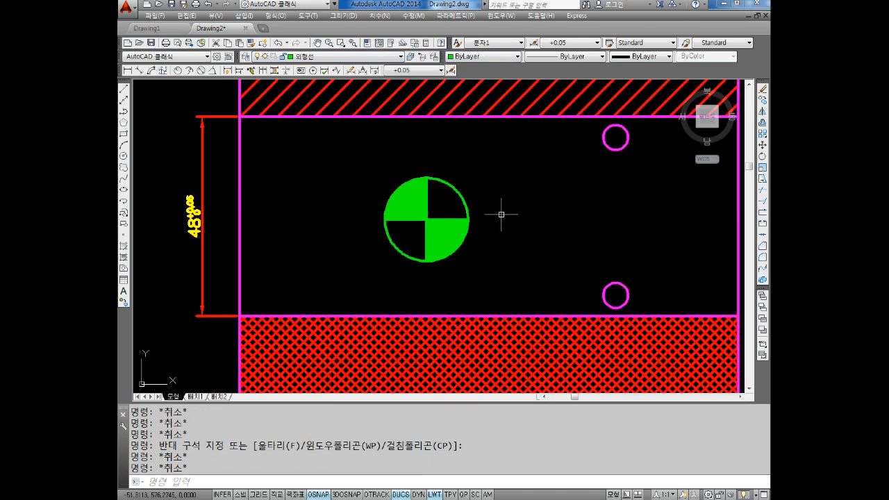
{"action": "scroll", "coordinate": [416, 217], "scroll_direction": "down", "scroll_amount": 3}
{"action": "scroll", "coordinate": [466, 218], "scroll_direction": "up", "scroll_amount": 5}
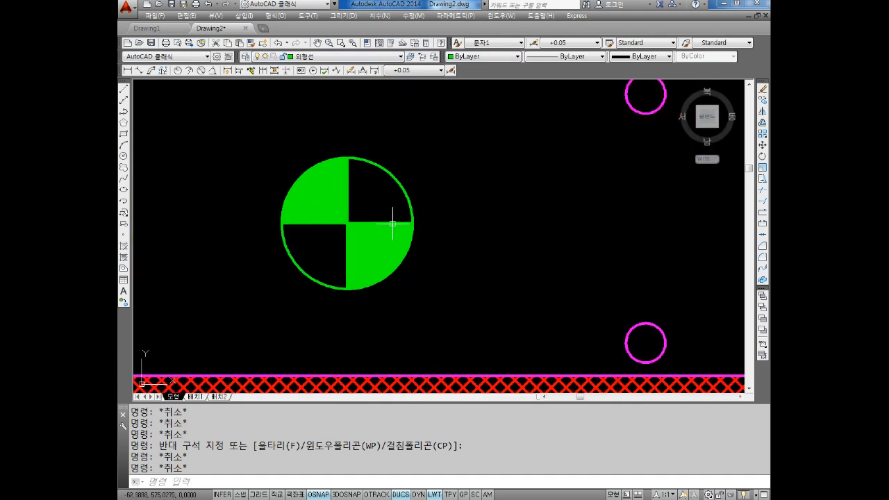
{"action": "scroll", "coordinate": [396, 215], "scroll_direction": "down", "scroll_amount": 4}
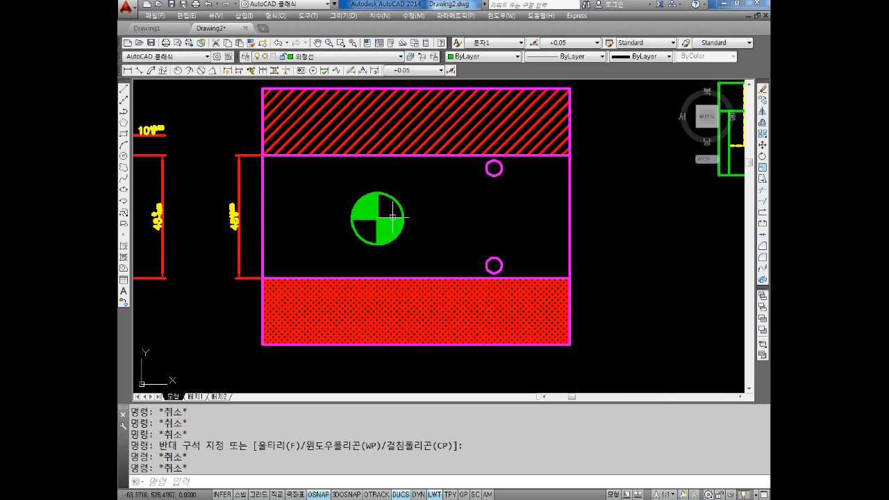
Draw a circle with a radius of about 5.8 in the empty area above the green part's upper-right corner
{"action": "middle_click_drag", "start_coordinate": [393, 216], "coordinate": [473, 234]}
{"action": "mouse_move", "coordinate": [250, 157]}
{"action": "middle_mouse_down"}
{"action": "mouse_move", "coordinate": [331, 240]}
{"action": "mouse_move", "coordinate": [327, 157]}
{"action": "middle_mouse_up"}
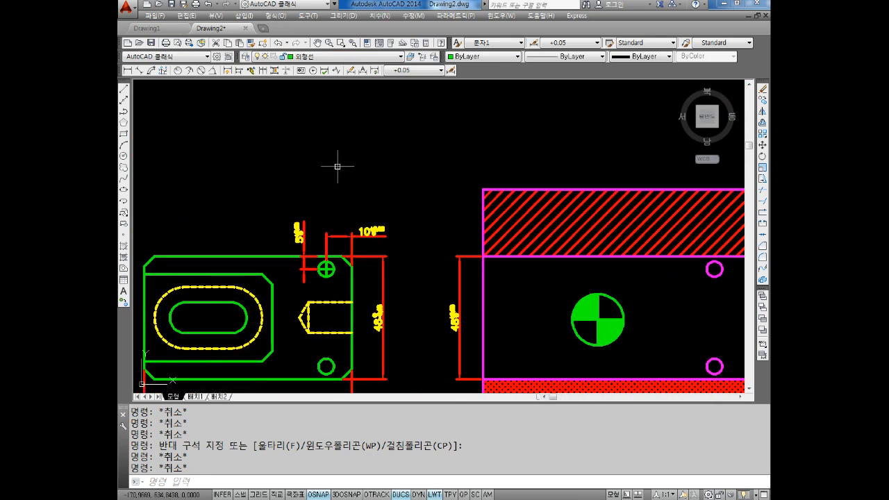
{"action": "key", "text": "Escape"}
{"action": "key", "text": "Escape"}
{"action": "type", "text": "c"}
{"action": "key", "text": "Return"}
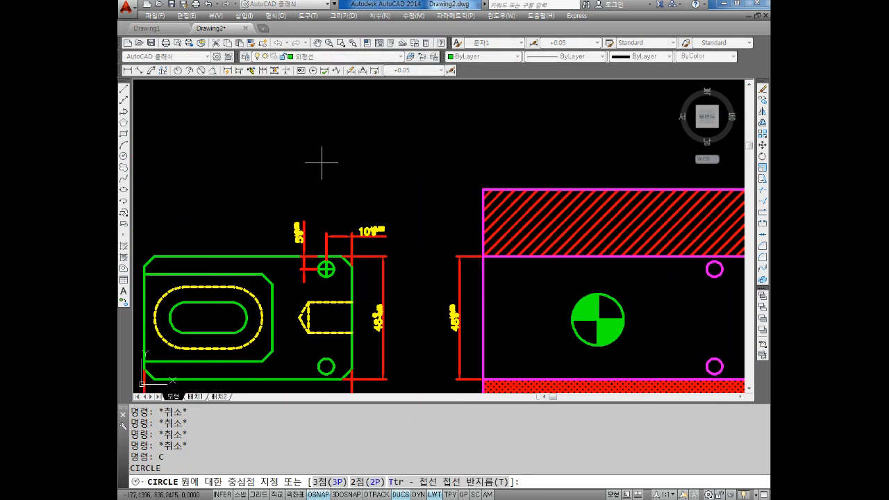
{"action": "left_click", "coordinate": [323, 163]}
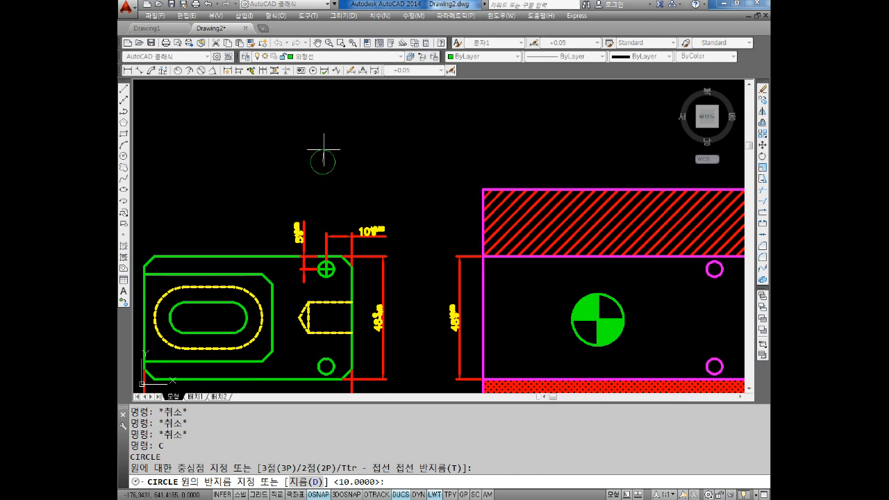
{"action": "left_click", "coordinate": [319, 150]}
{"action": "scroll", "coordinate": [318, 150], "scroll_direction": "up", "scroll_amount": 4}
{"action": "key", "text": "Escape"}
{"action": "key", "text": "Escape"}
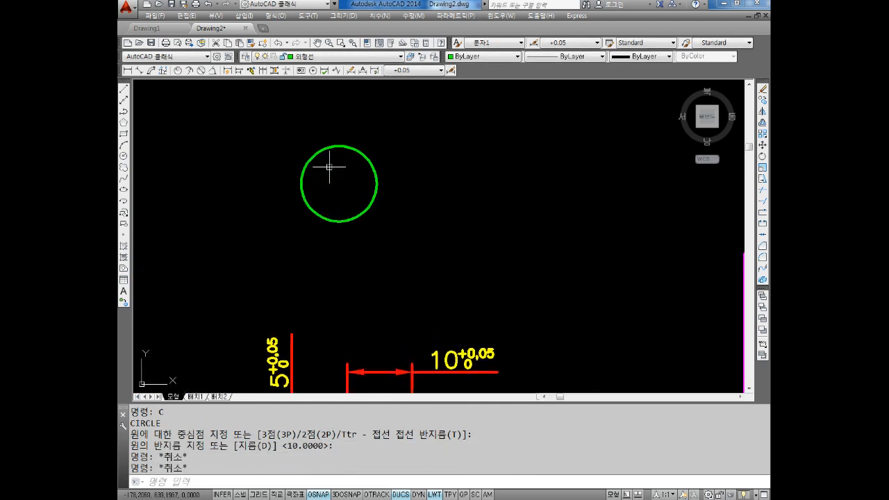
Add the multiline text "1" at the new circle's left edge, with a height of 3.5 and yellow colour
{"action": "type", "text": "MT"}
{"action": "key", "text": "Return"}
{"action": "left_click", "coordinate": [301, 184]}
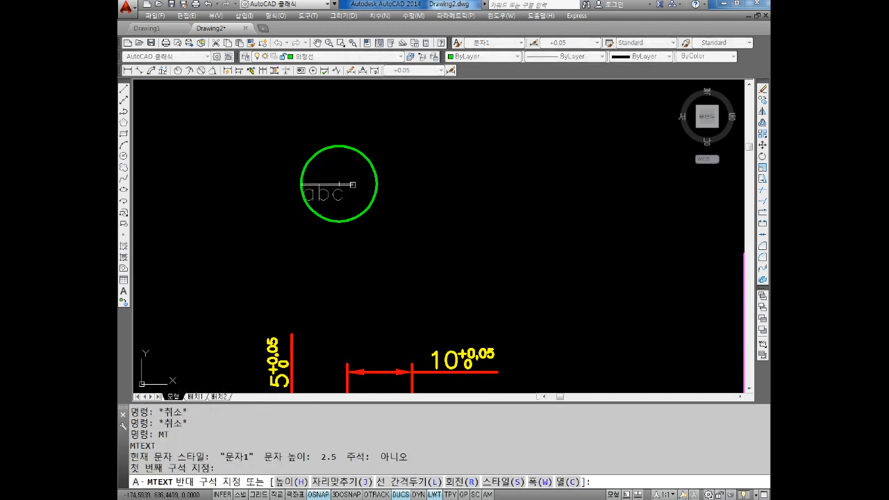
{"action": "left_click", "coordinate": [404, 212]}
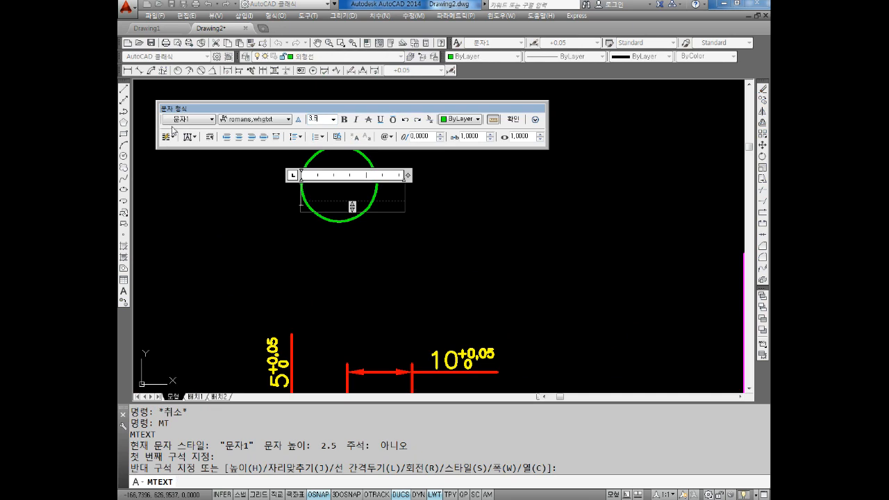
{"action": "left_click", "coordinate": [451, 119]}
{"action": "left_click", "coordinate": [454, 153]}
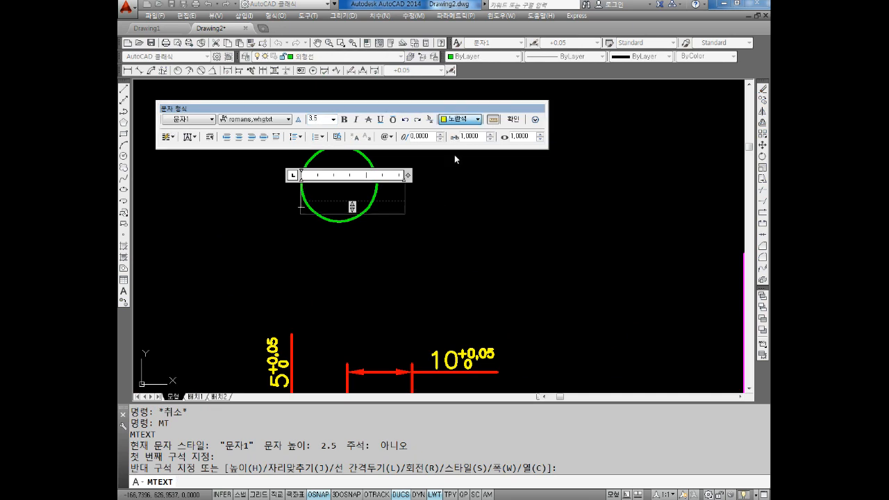
{"action": "left_click", "coordinate": [514, 119]}
{"action": "scroll", "coordinate": [321, 193], "scroll_direction": "up", "scroll_amount": 4}
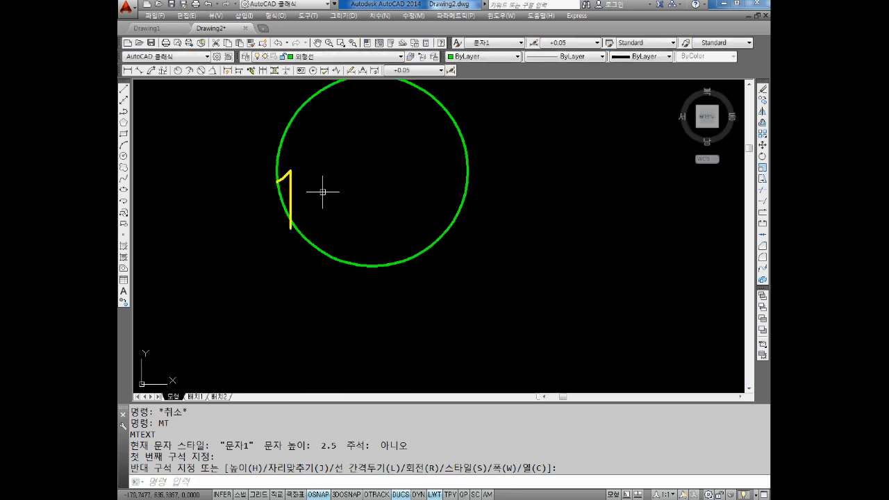
Move the yellow number 1 to the centre of the circle
{"action": "key", "text": "Escape"}
{"action": "key", "text": "Escape"}
{"action": "key", "text": "Escape"}
{"action": "type", "text": "m"}
{"action": "key", "text": "Return"}
{"action": "left_click", "coordinate": [289, 202]}
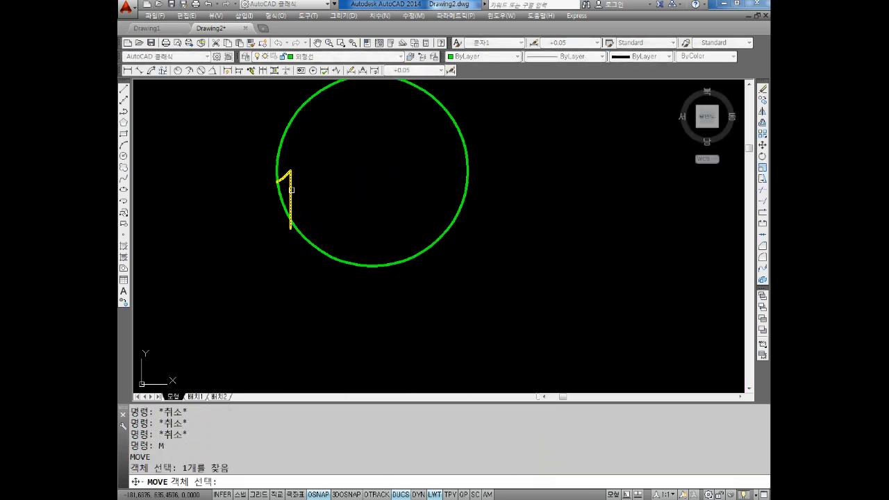
{"action": "key", "text": "Return"}
{"action": "left_click", "coordinate": [280, 169]}
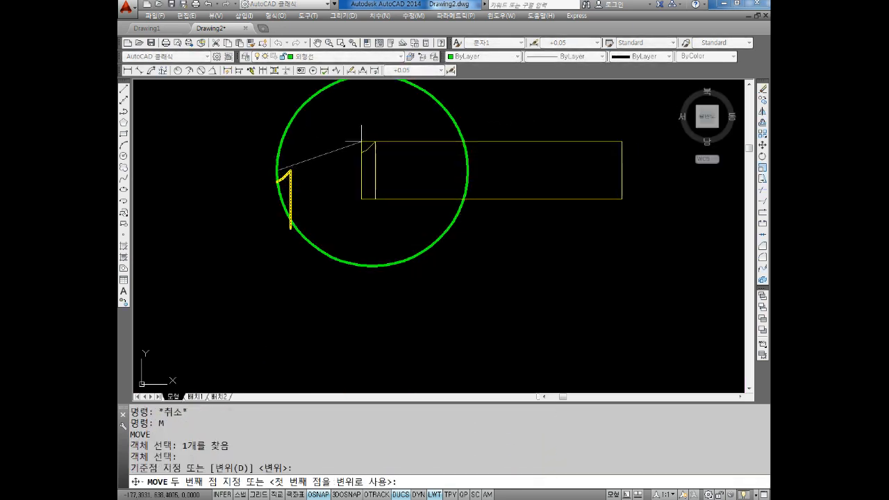
{"action": "key", "text": "Escape"}
{"action": "scroll", "coordinate": [436, 189], "scroll_direction": "down", "scroll_amount": 4}
{"action": "middle_click_drag", "start_coordinate": [428, 203], "coordinate": [401, 225]}
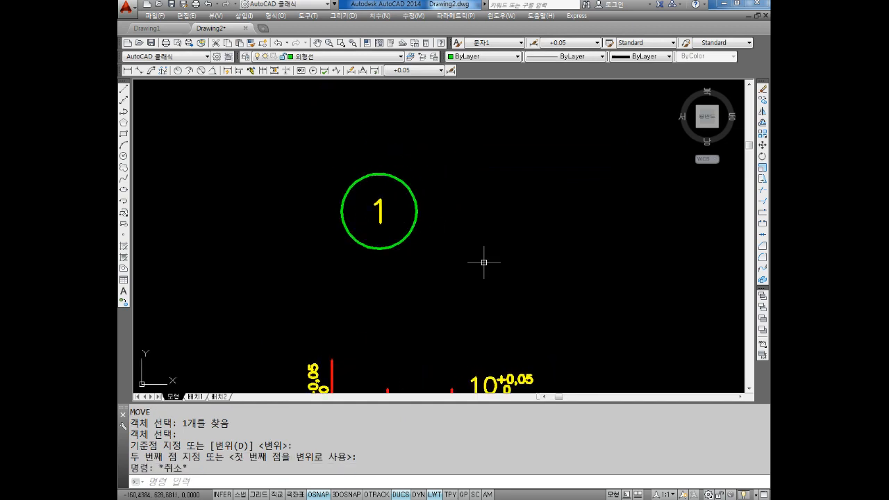
Set the radius of the circle around the number 1 to 4.8
{"action": "scroll", "coordinate": [431, 226], "scroll_direction": "up", "scroll_amount": 2}
{"action": "scroll", "coordinate": [411, 208], "scroll_direction": "down", "scroll_amount": 6}
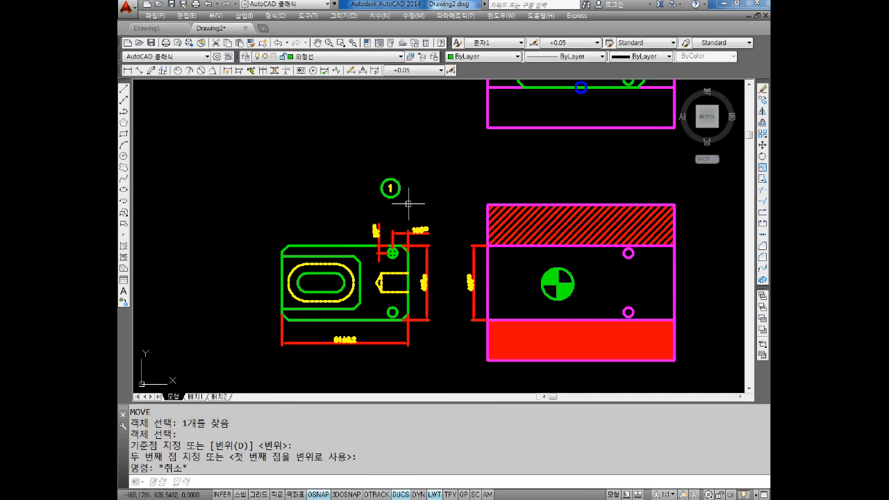
{"action": "scroll", "coordinate": [404, 191], "scroll_direction": "up", "scroll_amount": 8}
{"action": "key", "text": "Escape"}
{"action": "key", "text": "Escape"}
{"action": "left_click", "coordinate": [402, 182]}
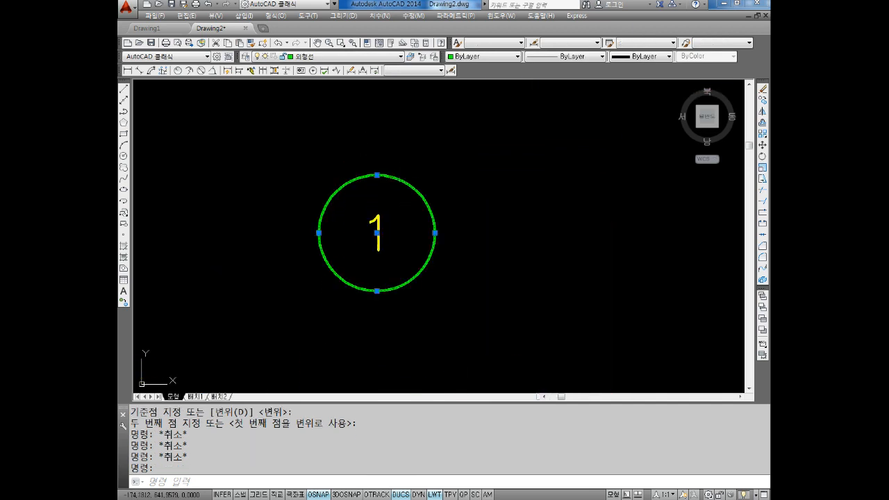
{"action": "left_click", "coordinate": [511, 122]}
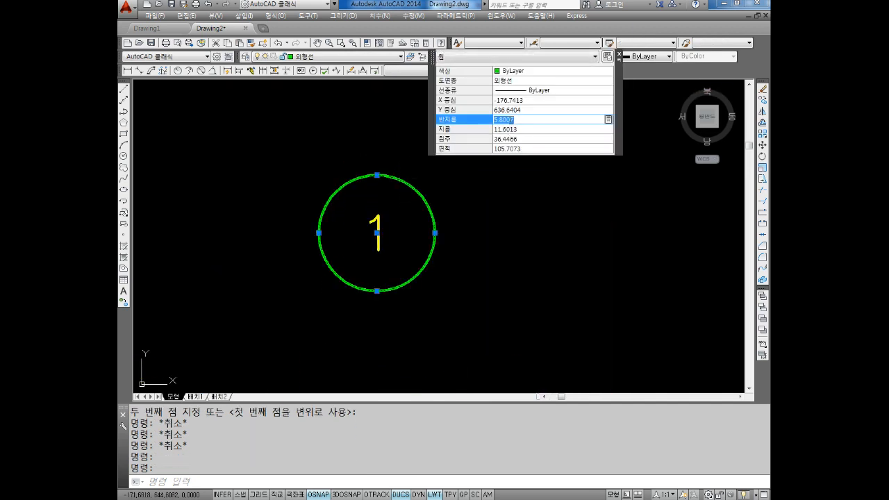
{"action": "type", "text": "4.8"}
{"action": "key", "text": "Tab"}
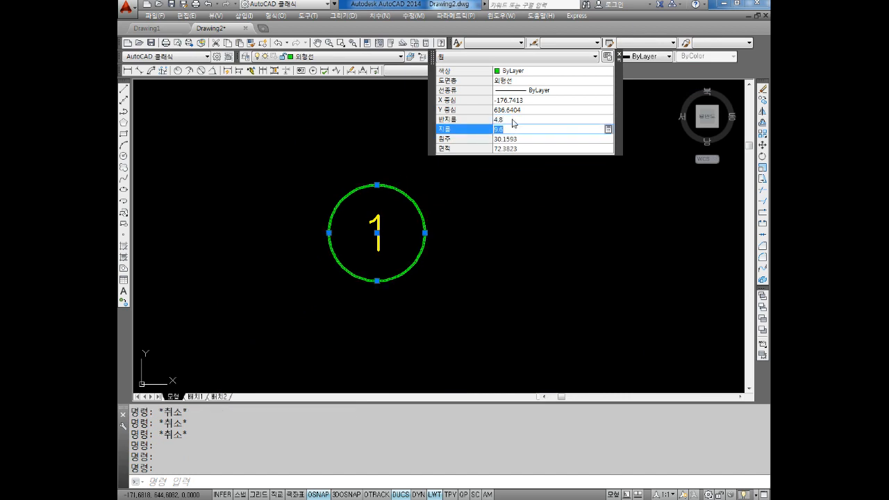
Set the radius of the circle around the number 1 to 3
{"action": "left_click", "coordinate": [506, 122]}
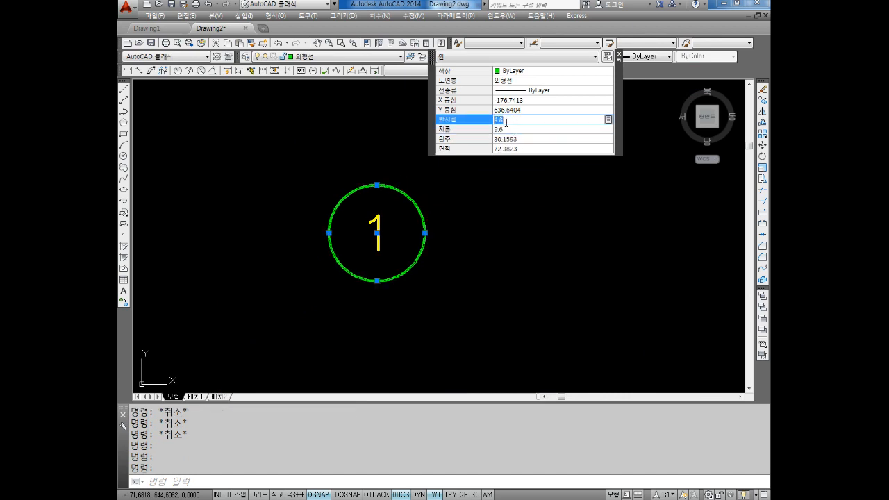
{"action": "type", "text": "3."}
{"action": "key", "text": "Return"}
{"action": "left_click", "coordinate": [513, 294]}
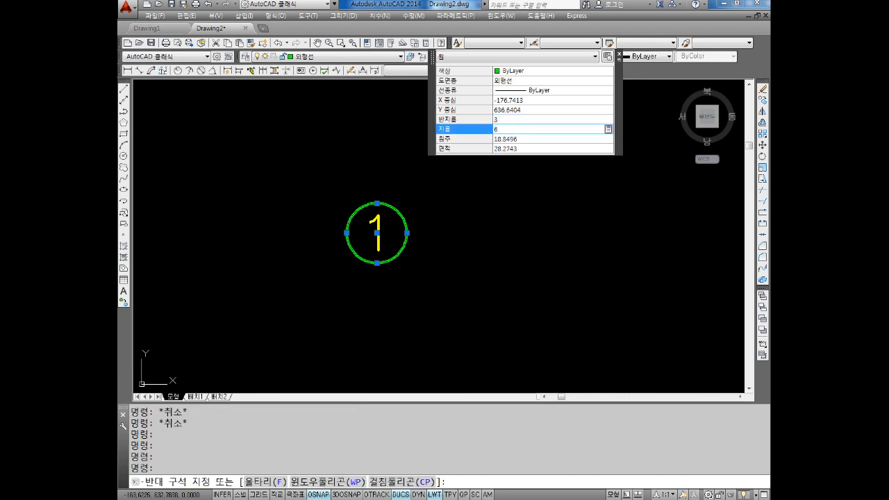
{"action": "key", "text": "Escape"}
{"action": "key", "text": "Escape"}
{"action": "key", "text": "Escape"}
Examine the numbered circle's properties and its size relative to the number and the neighbouring dimensions
{"action": "left_click", "coordinate": [406, 214]}
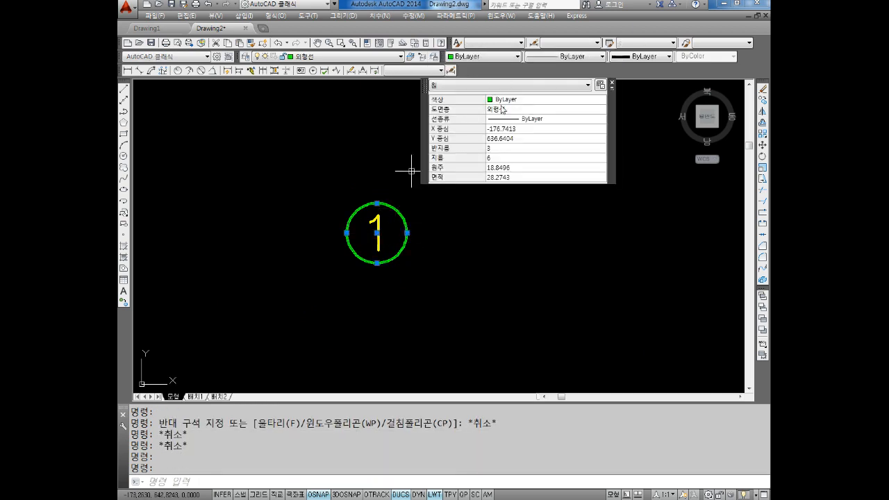
{"action": "key", "text": "Escape"}
{"action": "key", "text": "Escape"}
{"action": "scroll", "coordinate": [447, 240], "scroll_direction": "down", "scroll_amount": 5}
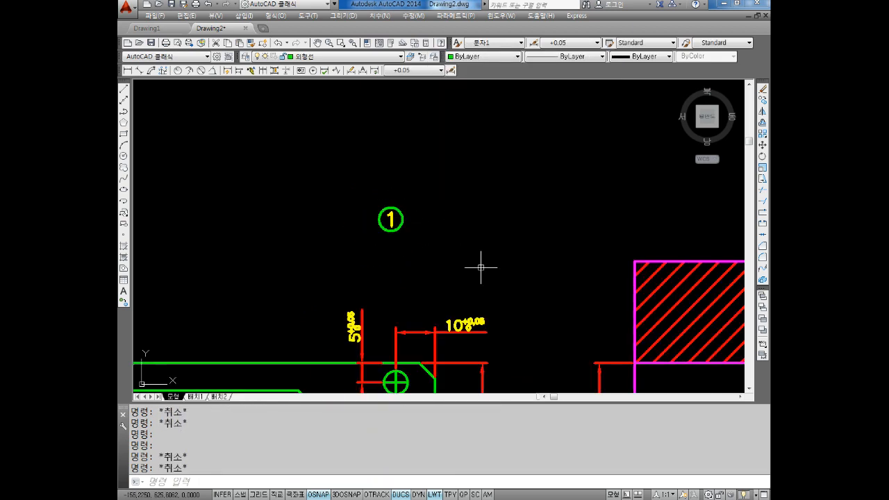
{"action": "scroll", "coordinate": [445, 236], "scroll_direction": "up", "scroll_amount": 4}
{"action": "scroll", "coordinate": [410, 227], "scroll_direction": "up", "scroll_amount": 3}
{"action": "scroll", "coordinate": [407, 233], "scroll_direction": "down", "scroll_amount": 6}
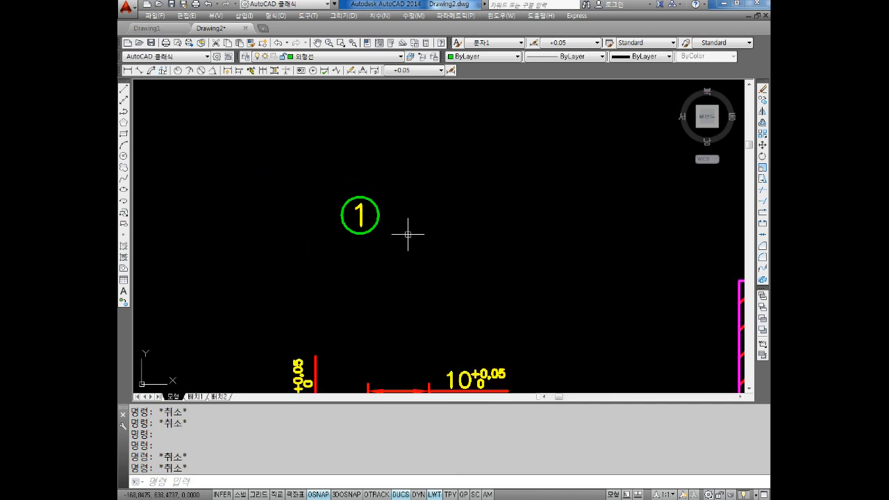
{"action": "key", "text": "Escape"}
{"action": "key", "text": "Escape"}
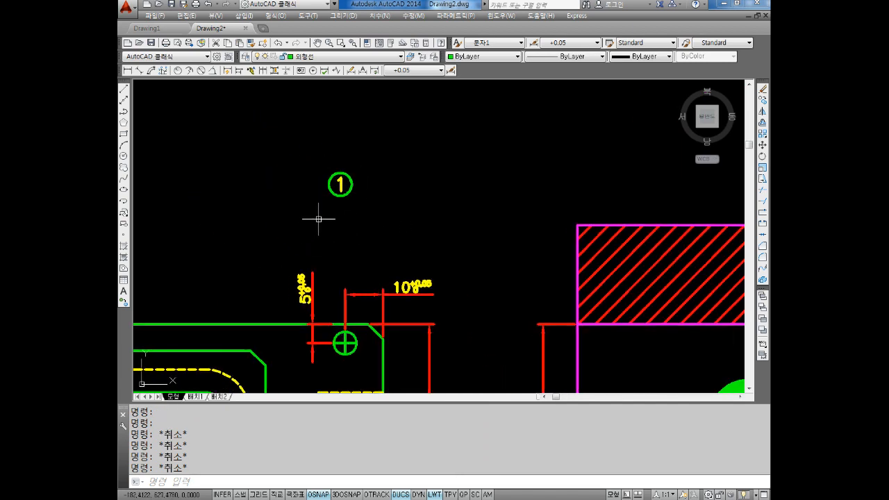
Draw a straight arrow leader from the open area below and right of the numbered circle to the circle's edge
{"action": "scroll", "coordinate": [359, 170], "scroll_direction": "up", "scroll_amount": 6}
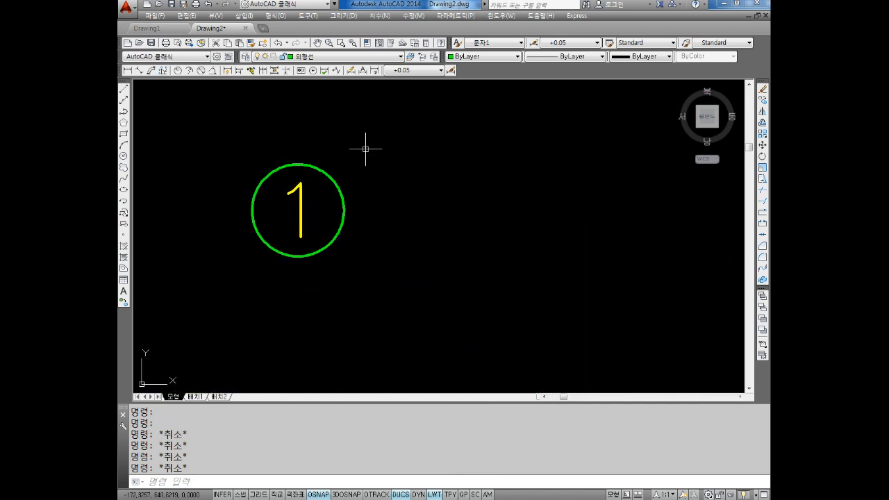
{"action": "key", "text": "Escape"}
{"action": "middle_click_drag", "start_coordinate": [365, 169], "coordinate": [354, 106]}
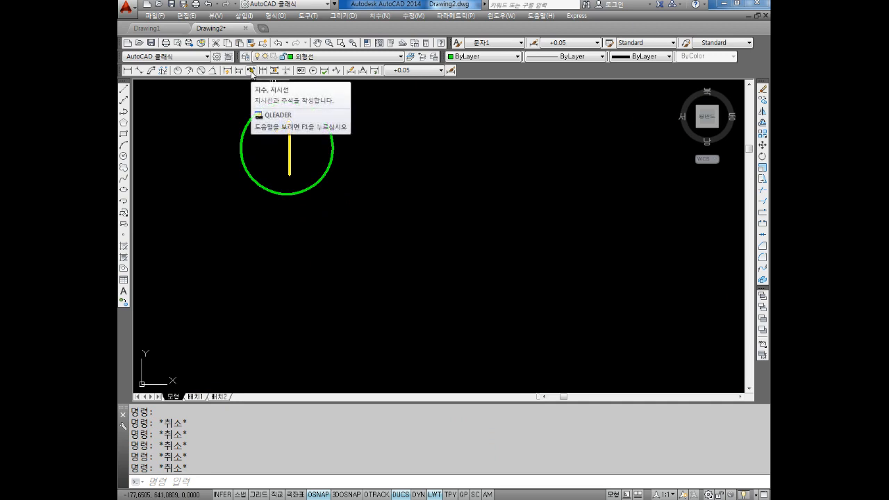
{"action": "left_click", "coordinate": [252, 71]}
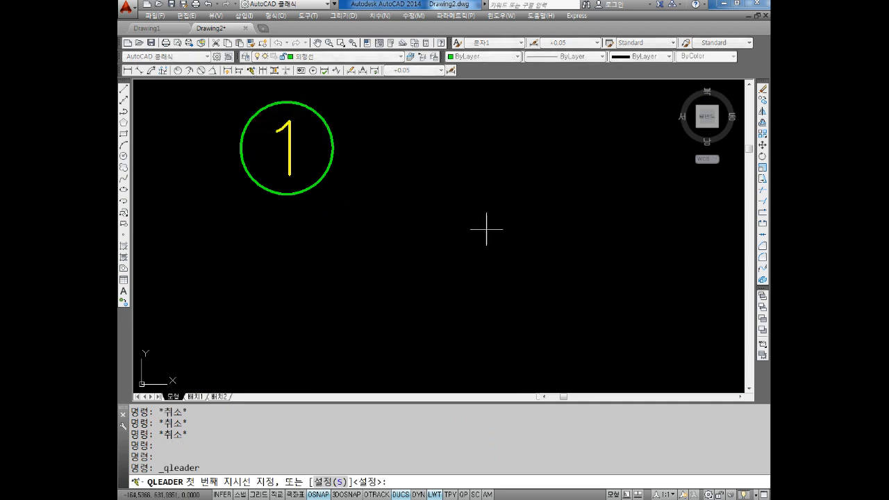
{"action": "left_click", "coordinate": [607, 327]}
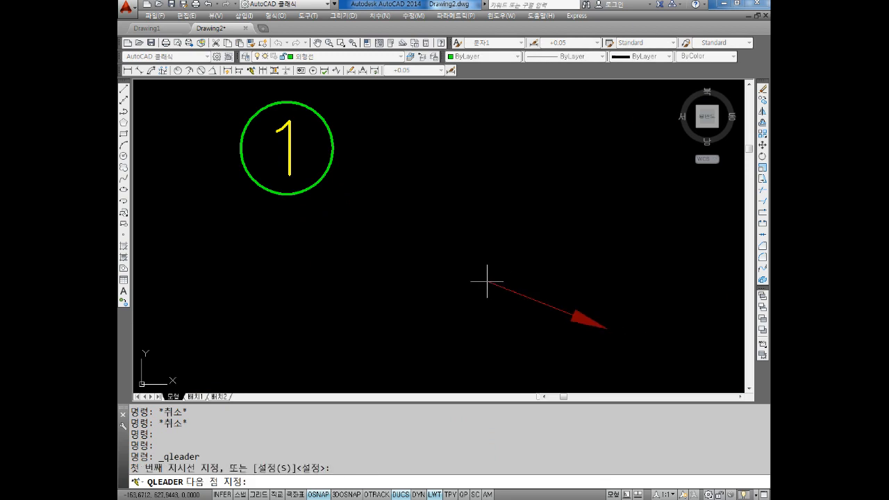
{"action": "left_click", "coordinate": [326, 170]}
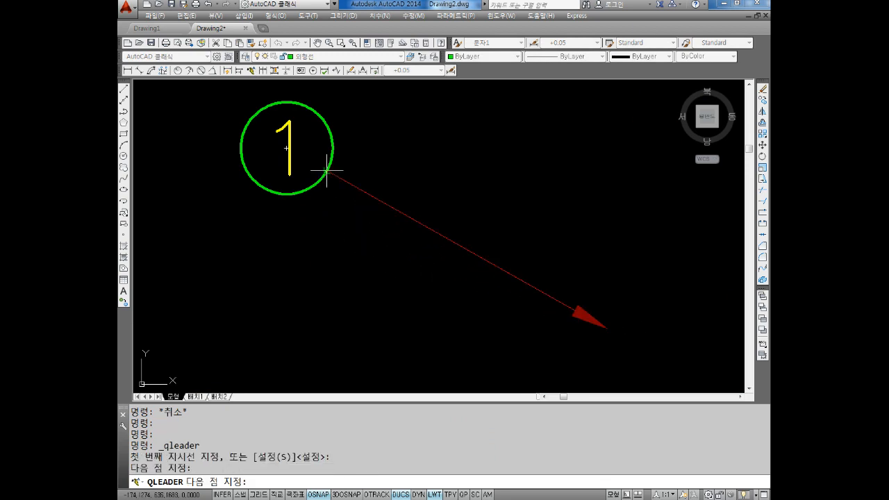
{"action": "key", "text": "Escape"}
{"action": "key", "text": "Escape"}
{"action": "key", "text": "Escape"}
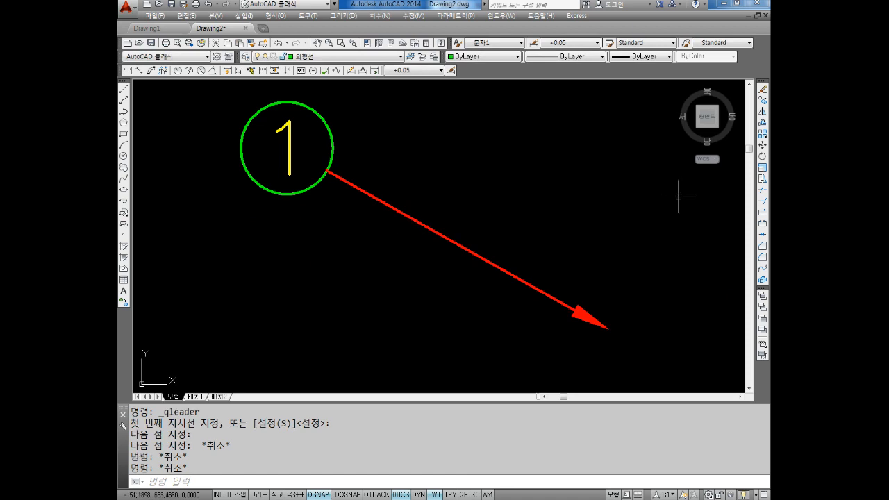
{"action": "scroll", "coordinate": [552, 212], "scroll_direction": "down", "scroll_amount": 2}
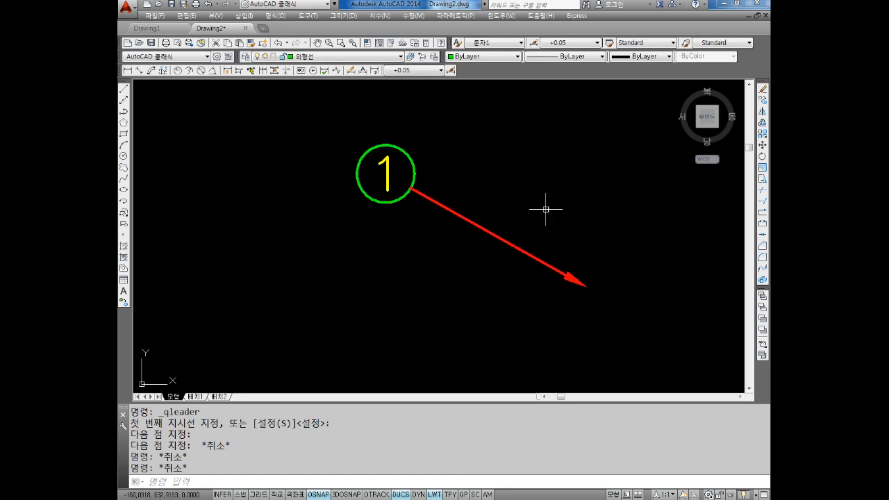
{"action": "key", "text": "Escape"}
{"action": "key", "text": "Escape"}
{"action": "key", "text": "Escape"}
{"action": "key", "text": "Escape"}
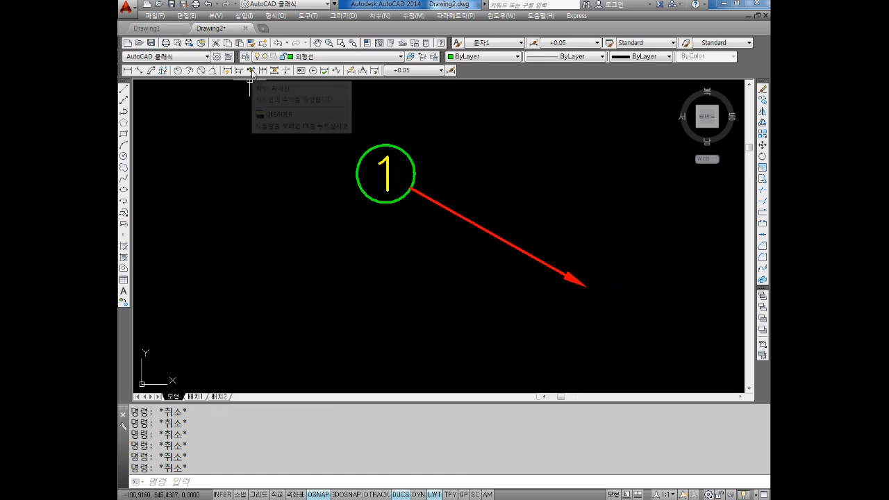
Draw a second, steeper leader from a point below the first leader's tip to the lower-right edge of the numbered circle
{"action": "left_click", "coordinate": [251, 72]}
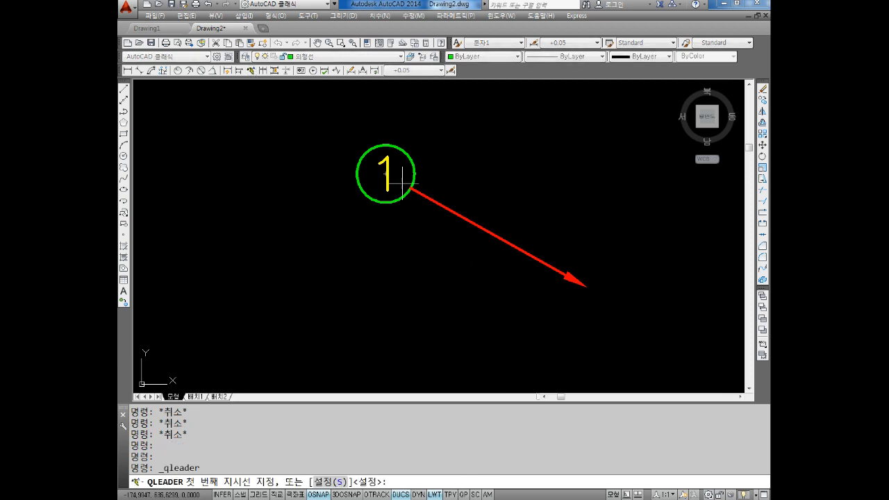
{"action": "left_click", "coordinate": [582, 378]}
{"action": "left_click", "coordinate": [407, 195]}
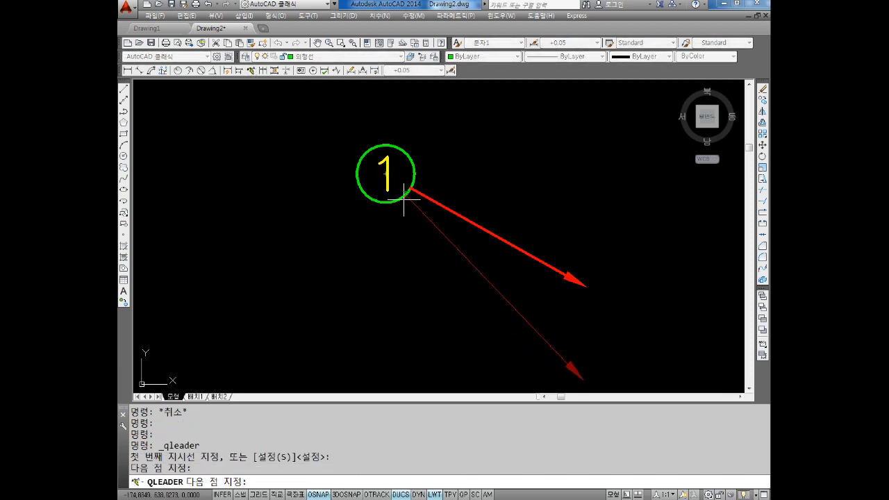
{"action": "key", "text": "Escape"}
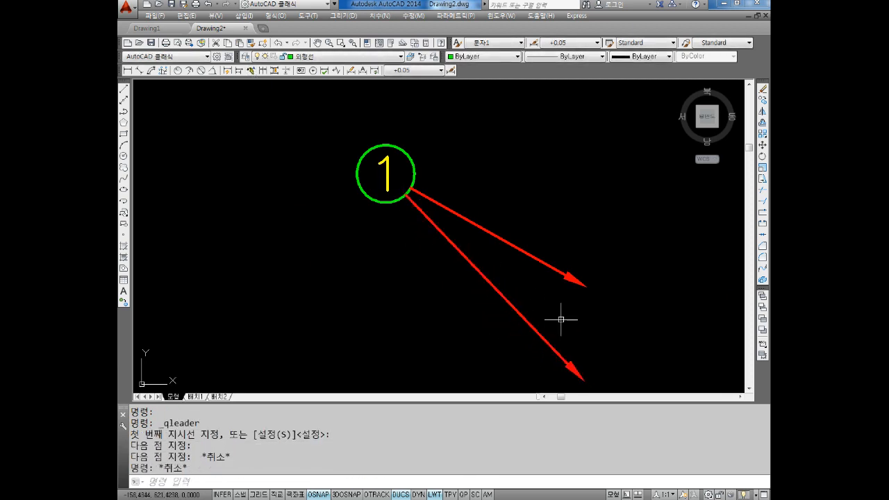
{"action": "key", "text": "Escape"}
{"action": "key", "text": "Escape"}
{"action": "middle_click_drag", "start_coordinate": [601, 320], "coordinate": [546, 283]}
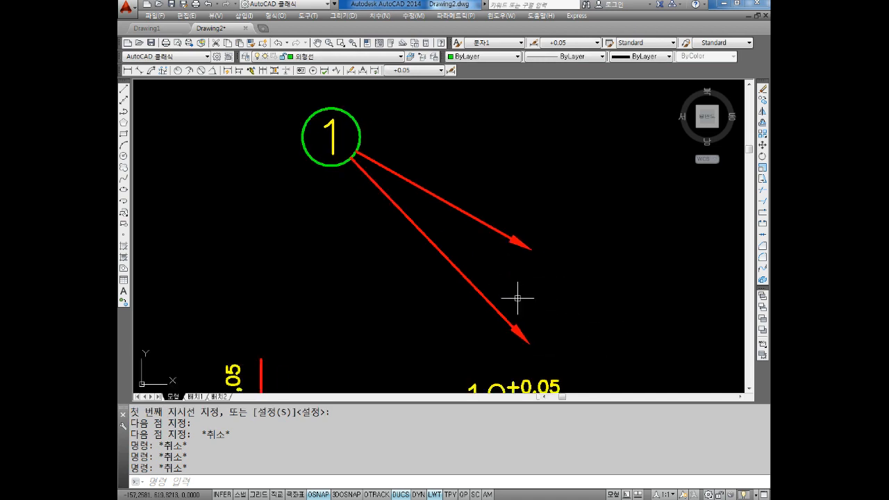
{"action": "middle_click_drag", "start_coordinate": [466, 289], "coordinate": [460, 258]}
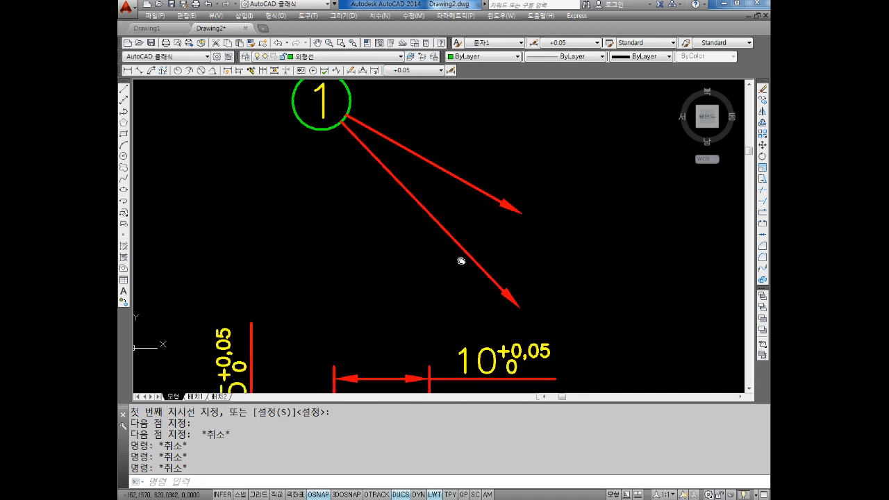
{"action": "key", "text": "Escape"}
Set the arrowhead of the steeper leader to the dot type (점)
{"action": "left_click", "coordinate": [511, 293]}
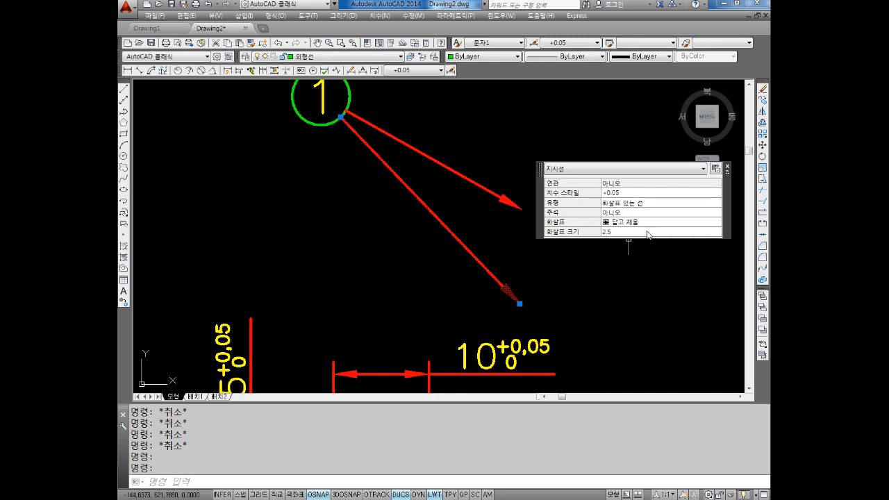
{"action": "left_click", "coordinate": [636, 222]}
{"action": "left_click", "coordinate": [634, 222]}
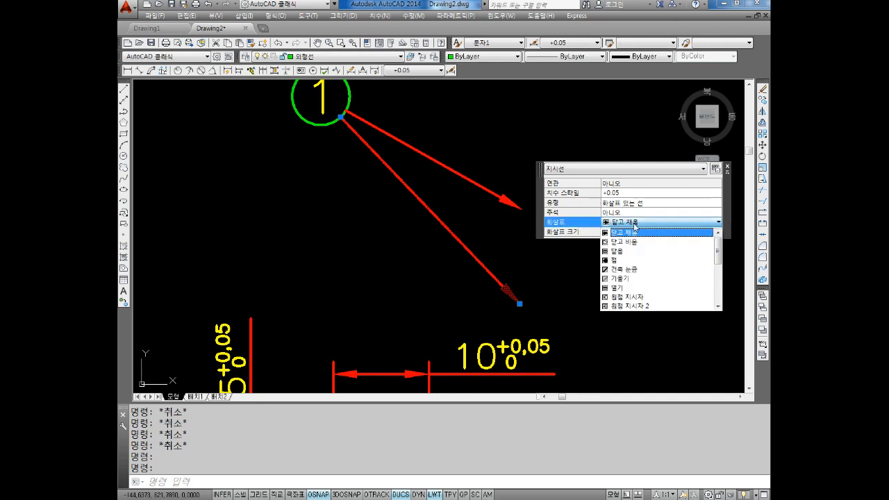
{"action": "left_click", "coordinate": [615, 260]}
{"action": "left_click", "coordinate": [556, 291]}
{"action": "key", "text": "Escape"}
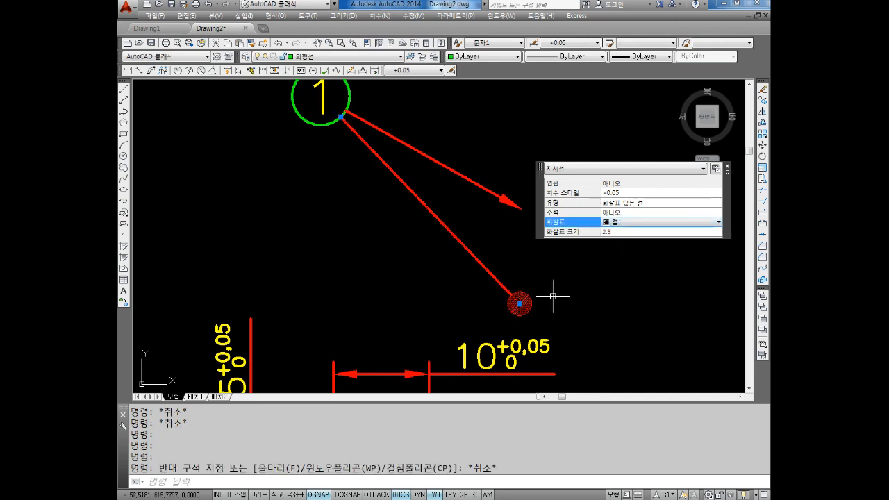
{"action": "key", "text": "Escape"}
{"action": "key", "text": "Escape"}
{"action": "key", "text": "Escape"}
Set the arrowhead of the steeper leader to the small dot type (작은 점)
{"action": "left_click", "coordinate": [521, 311]}
{"action": "left_click", "coordinate": [629, 271]}
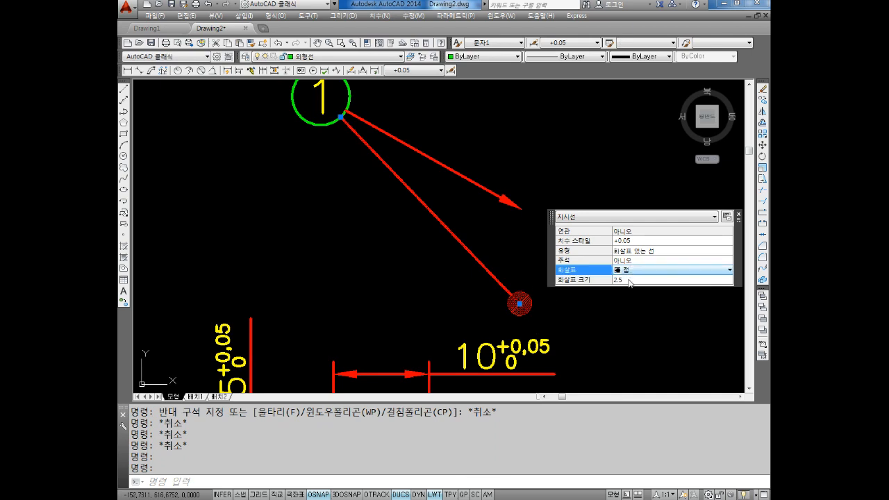
{"action": "left_click", "coordinate": [629, 271]}
{"action": "left_click", "coordinate": [632, 355]}
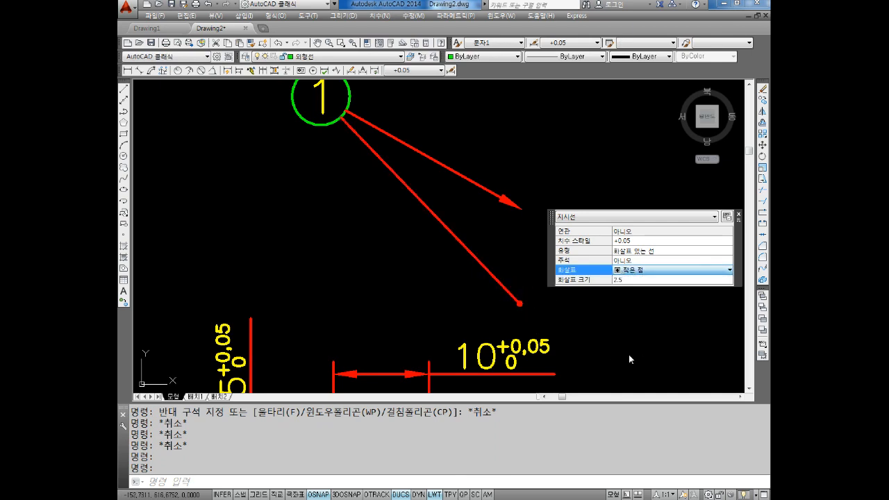
{"action": "key", "text": "Escape"}
{"action": "key", "text": "Escape"}
{"action": "key", "text": "Escape"}
{"action": "scroll", "coordinate": [546, 252], "scroll_direction": "up", "scroll_amount": 5}
{"action": "middle_click_drag", "start_coordinate": [491, 252], "coordinate": [480, 204]}
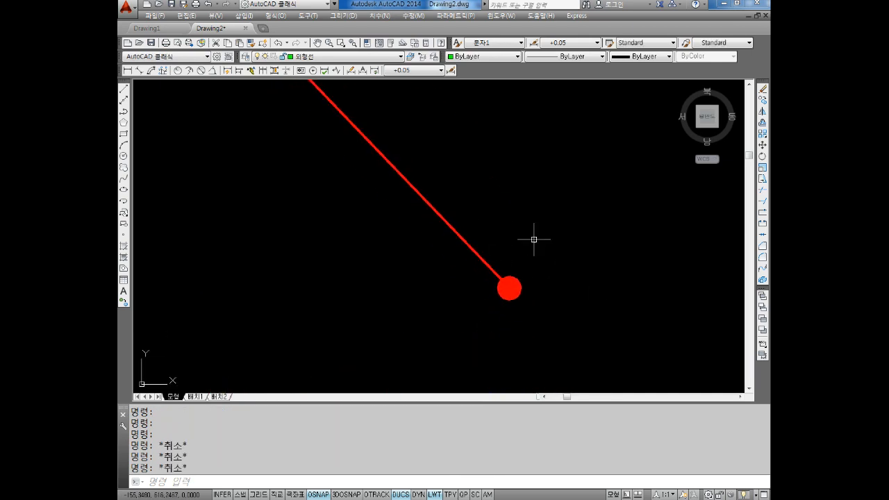
Delete the upper leader that has the filled arrowhead
{"action": "scroll", "coordinate": [523, 278], "scroll_direction": "down", "scroll_amount": 5}
{"action": "middle_click_drag", "start_coordinate": [518, 260], "coordinate": [482, 198]}
{"action": "scroll", "coordinate": [465, 197], "scroll_direction": "down", "scroll_amount": 5}
{"action": "scroll", "coordinate": [480, 195], "scroll_direction": "up", "scroll_amount": 5}
{"action": "left_click", "coordinate": [502, 173]}
{"action": "left_click", "coordinate": [481, 197]}
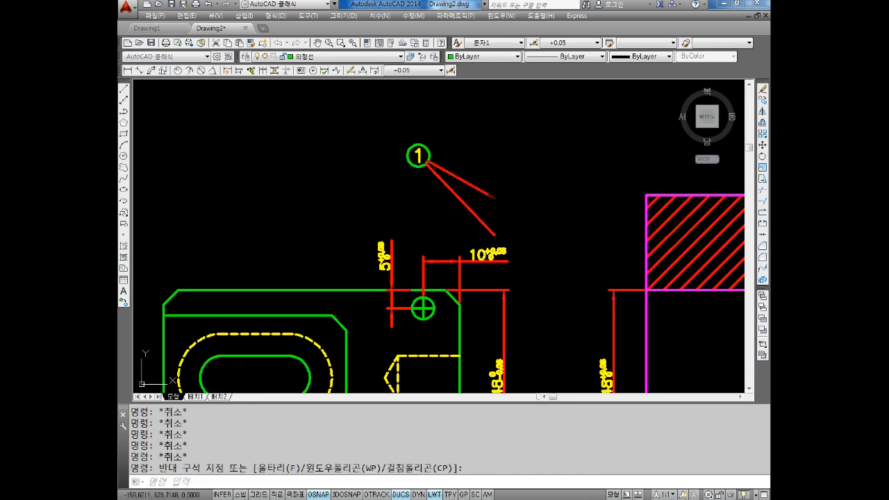
{"action": "key", "text": "Delete"}
{"action": "key", "text": "Escape"}
{"action": "key", "text": "Escape"}
{"action": "key", "text": "Escape"}
Move the number 1 balloon with its leader so that the dot lies inside the plate's upper-left area
{"action": "type", "text": "M"}
{"action": "key", "text": "space"}
{"action": "left_click", "coordinate": [482, 96]}
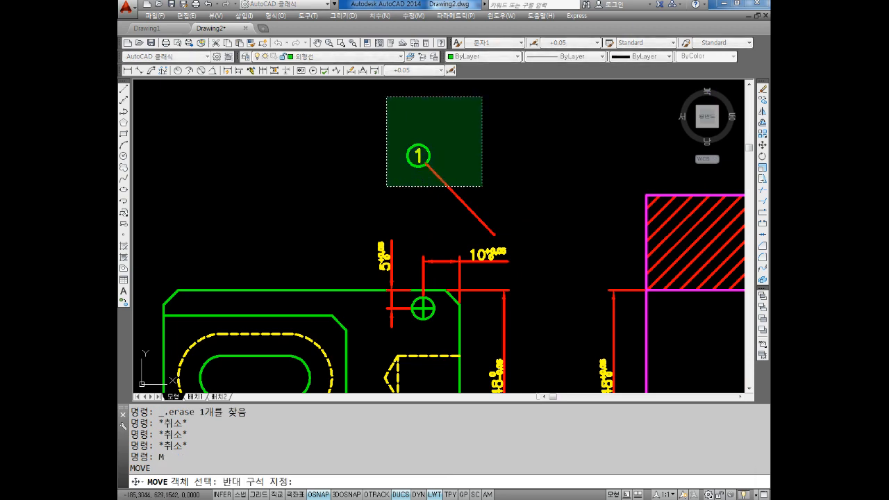
{"action": "left_click", "coordinate": [385, 188]}
{"action": "key", "text": "space"}
{"action": "left_click", "coordinate": [459, 199]}
{"action": "middle_click_drag", "start_coordinate": [427, 201], "coordinate": [564, 138]}
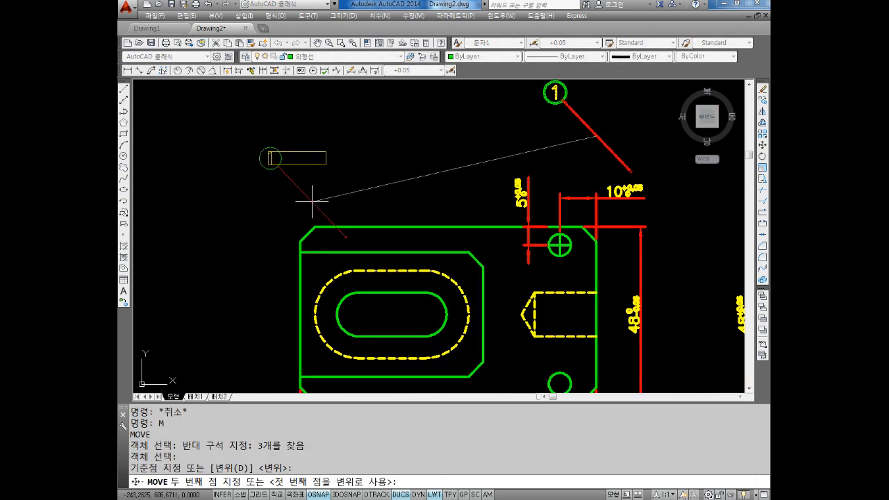
{"action": "left_click", "coordinate": [308, 198]}
{"action": "key", "text": "Escape"}
{"action": "key", "text": "Escape"}
{"action": "scroll", "coordinate": [327, 199], "scroll_direction": "up", "scroll_amount": 3}
{"action": "key", "text": "Escape"}
Examine the placed number 1 balloon and its leader against the plate and the neighbouring dimensions
{"action": "middle_click_drag", "start_coordinate": [352, 196], "coordinate": [429, 232]}
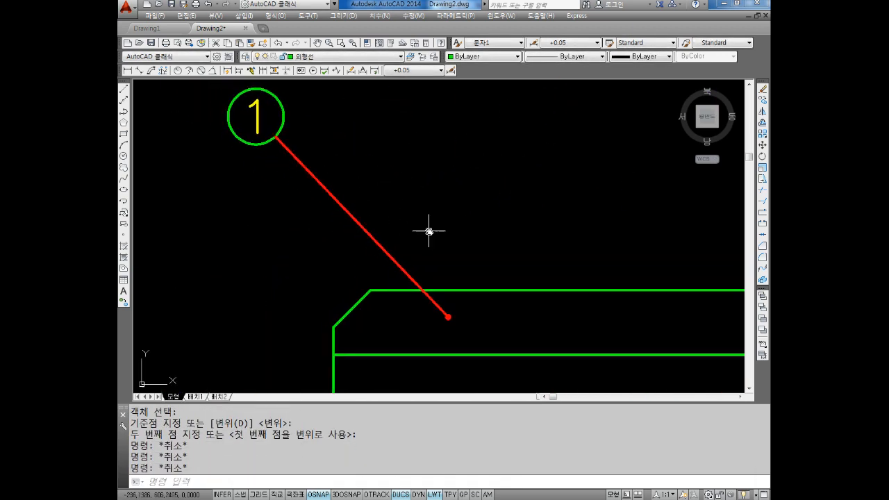
{"action": "middle_click_drag", "start_coordinate": [320, 158], "coordinate": [326, 173]}
{"action": "left_click", "coordinate": [365, 186]}
{"action": "left_click", "coordinate": [304, 239]}
{"action": "key", "text": "Escape"}
{"action": "key", "text": "Escape"}
{"action": "scroll", "coordinate": [388, 264], "scroll_direction": "down", "scroll_amount": 4}
{"action": "middle_click_drag", "start_coordinate": [384, 234], "coordinate": [374, 211]}
{"action": "scroll", "coordinate": [380, 221], "scroll_direction": "up", "scroll_amount": 4}
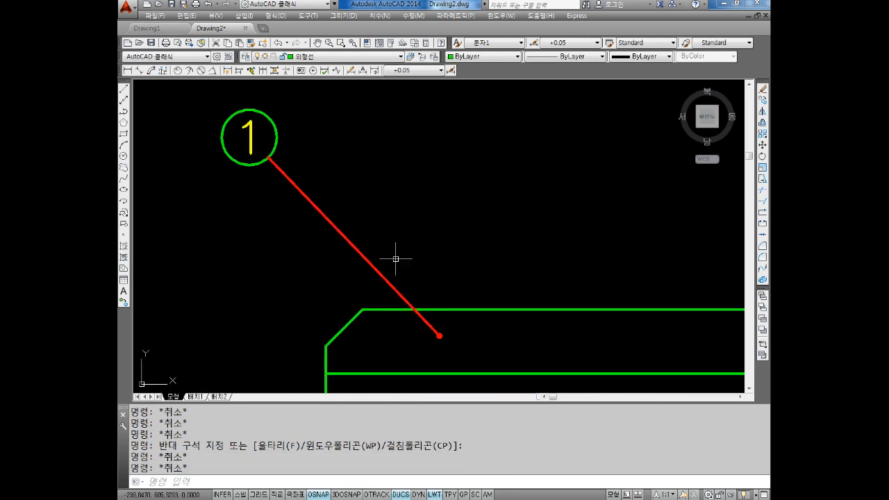
{"action": "middle_click_drag", "start_coordinate": [396, 254], "coordinate": [407, 218]}
{"action": "scroll", "coordinate": [431, 229], "scroll_direction": "down", "scroll_amount": 4}
{"action": "middle_click_drag", "start_coordinate": [466, 248], "coordinate": [390, 235]}
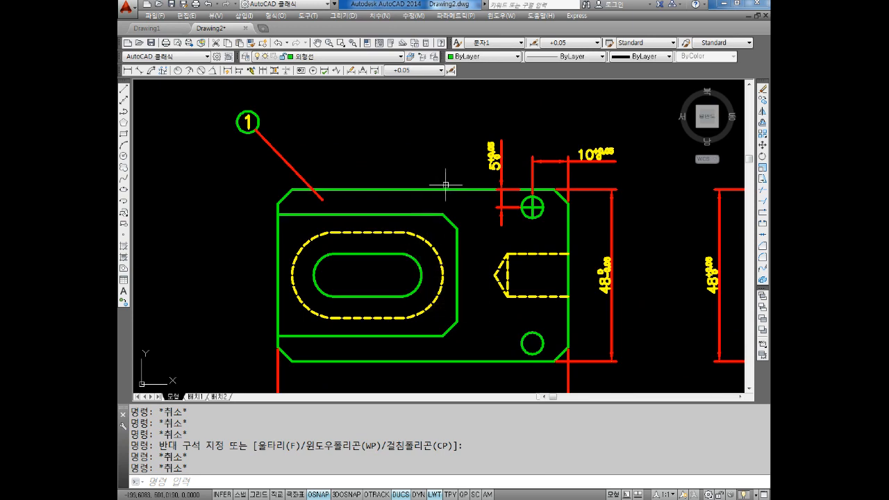
{"action": "mouse_move", "coordinate": [426, 179]}
{"action": "middle_mouse_down"}
{"action": "mouse_move", "coordinate": [412, 220]}
{"action": "mouse_move", "coordinate": [424, 235]}
{"action": "middle_mouse_up"}
{"action": "key", "text": "Escape"}
{"action": "key", "text": "Escape"}
{"action": "key", "text": "Escape"}
{"action": "key", "text": "Escape"}
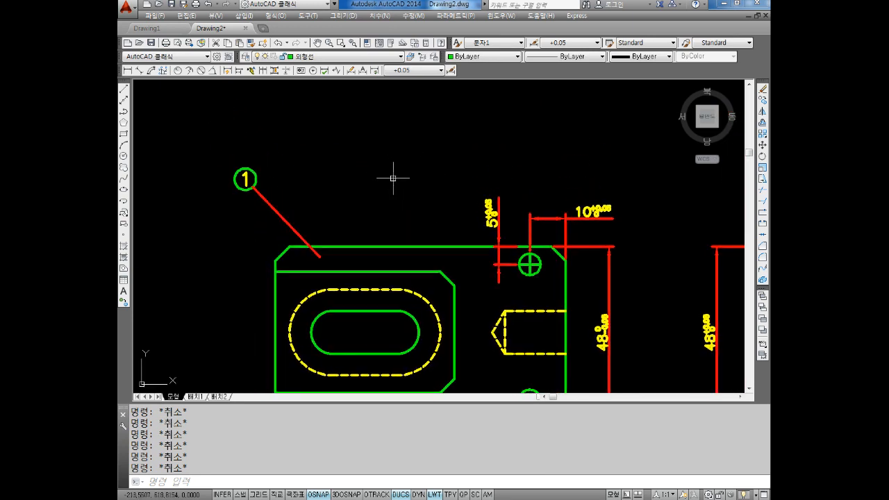
{"action": "key", "text": "Escape"}
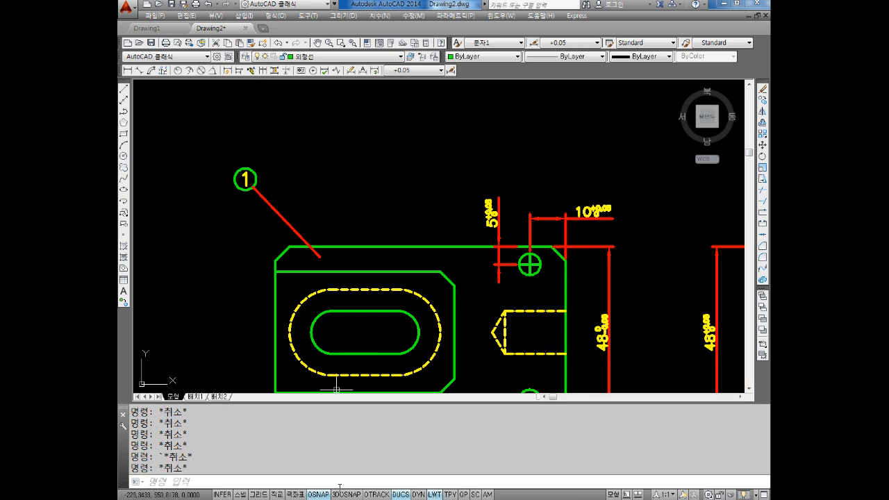
Switch to Notepad and add the thread note M30xP1.5 below the existing notes, followed by blank lines
{"action": "key", "text": "alt+Tab"}
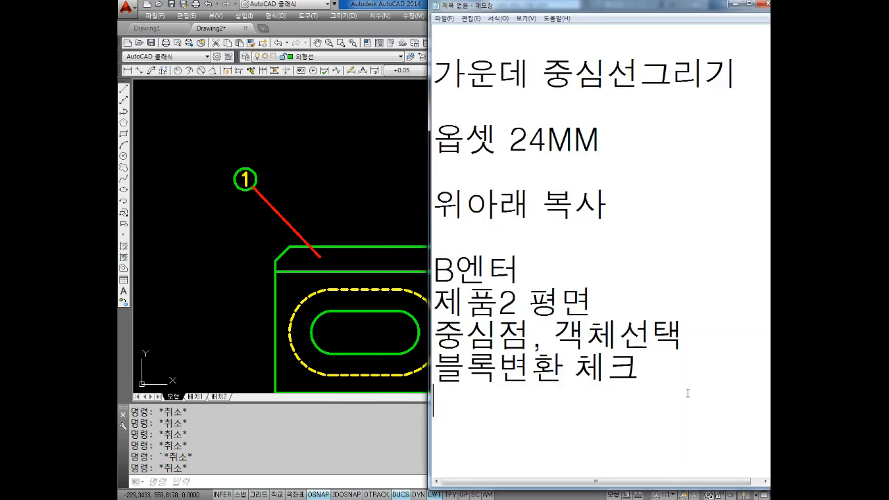
{"action": "key", "text": "Return"}
{"action": "key", "text": "Return"}
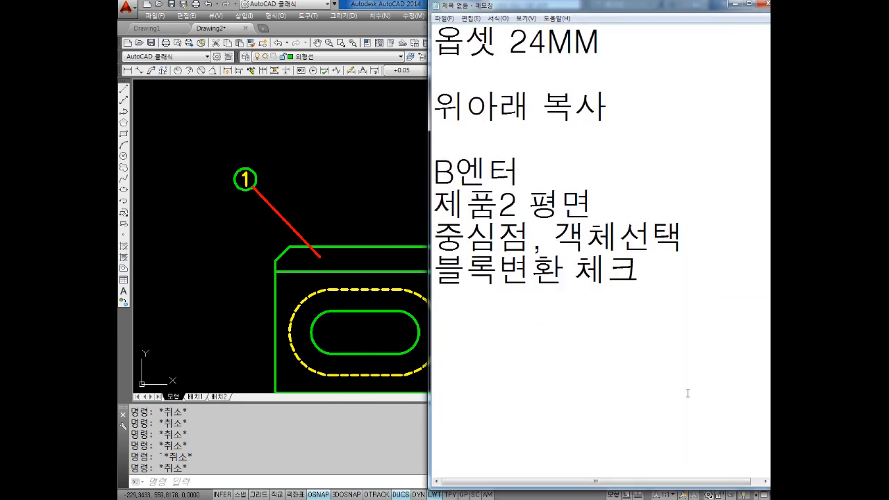
{"action": "type", "text": "M30"}
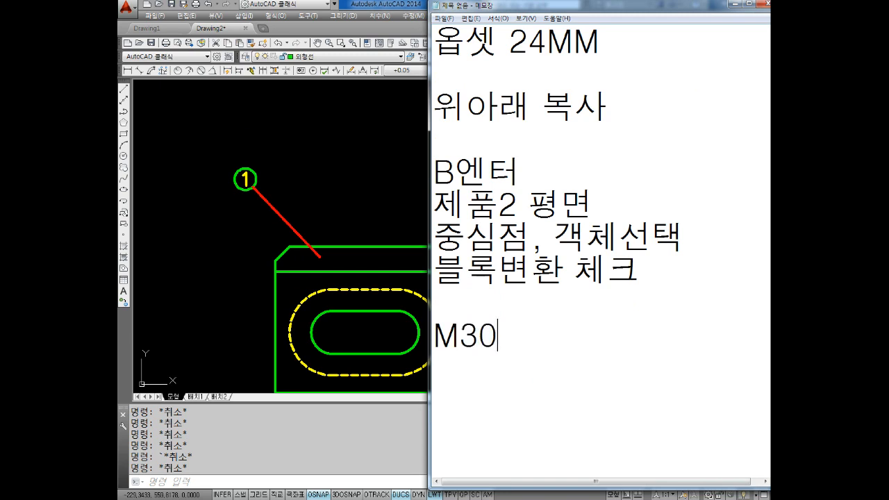
{"action": "type", "text": "ㅌ"}
{"action": "key", "text": "BackSpace"}
{"action": "type", "text": "xP1.5"}
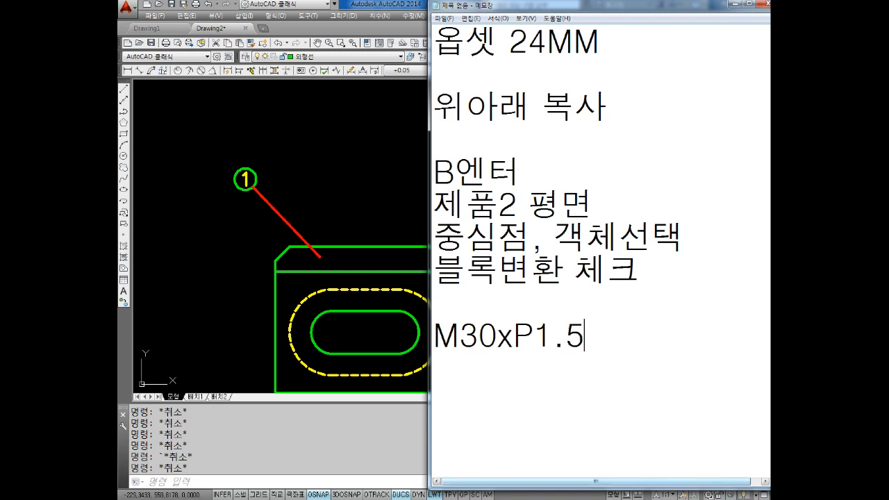
{"action": "key", "text": "Return"}
{"action": "key", "text": "Return"}
{"action": "key", "text": "Return"}
{"action": "key", "text": "Return"}
{"action": "key", "text": "Return"}
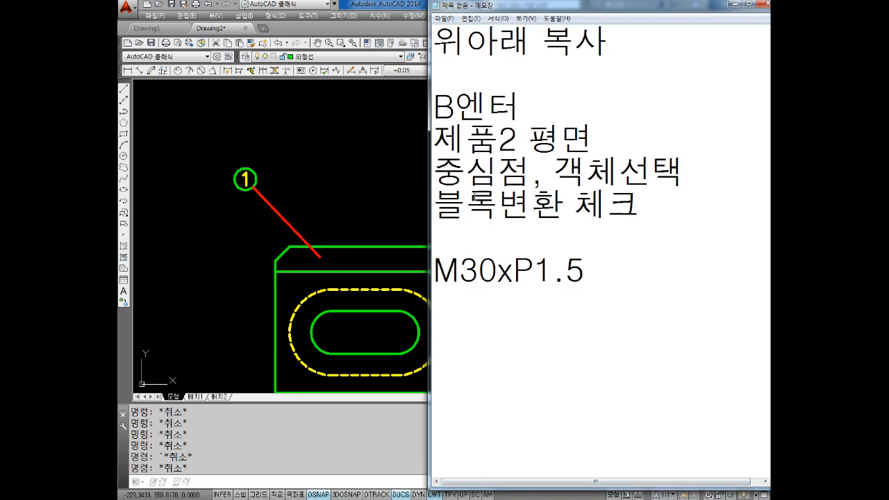
Switch back to AutoCAD and draw an upright rectangle in the empty space above the plate, right of the number 1 balloon
{"action": "left_click", "coordinate": [316, 151]}
{"action": "key", "text": "Escape"}
{"action": "mouse_move", "coordinate": [351, 155]}
{"action": "middle_mouse_down"}
{"action": "mouse_move", "coordinate": [317, 153]}
{"action": "mouse_move", "coordinate": [381, 181]}
{"action": "middle_mouse_up"}
{"action": "key", "text": "Escape"}
{"action": "key", "text": "Escape"}
{"action": "key", "text": "Escape"}
{"action": "type", "text": "REC"}
{"action": "key", "text": "Return"}
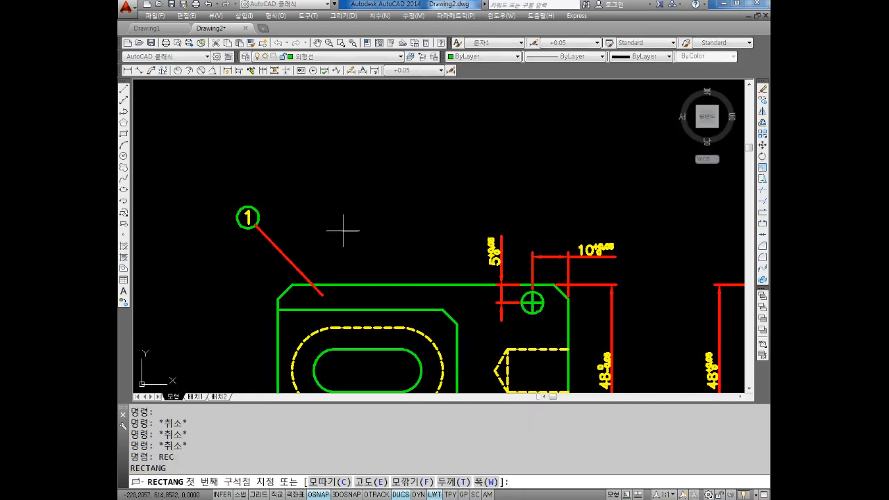
{"action": "left_click", "coordinate": [343, 230]}
{"action": "left_click", "coordinate": [406, 149]}
{"action": "key", "text": "Escape"}
{"action": "scroll", "coordinate": [383, 196], "scroll_direction": "up", "scroll_amount": 2}
{"action": "key", "text": "Escape"}
{"action": "key", "text": "Escape"}
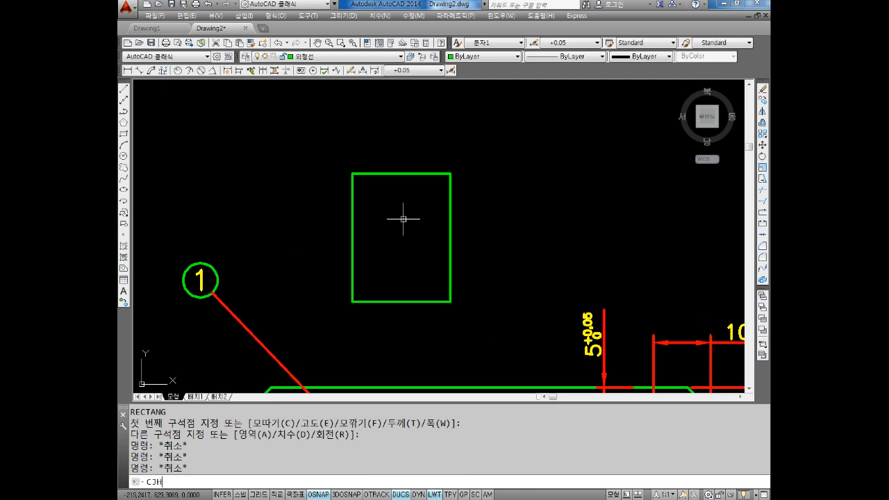
Switch to Notepad, highlight the pitch value 1.5 in the M30xP1.5 note, and return to AutoCAD
{"action": "type", "text": "CHA"}
{"action": "key", "text": "Return"}
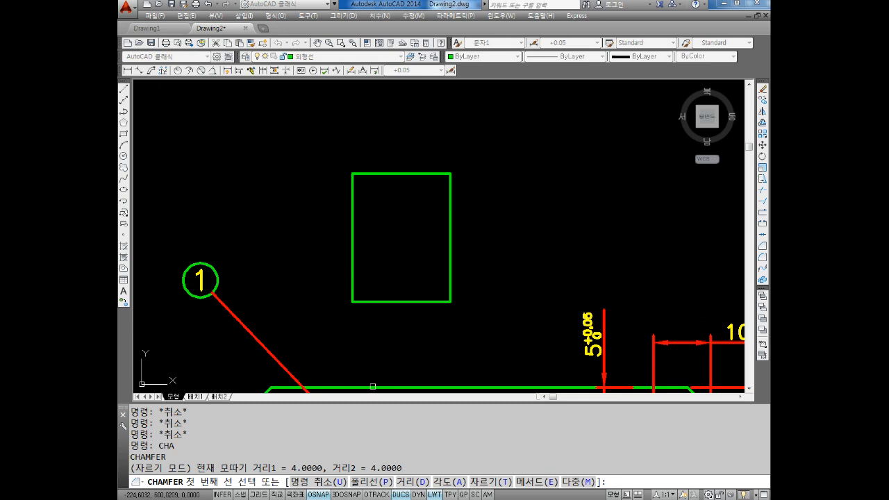
{"action": "key", "text": "alt+Tab"}
{"action": "left_click_drag", "start_coordinate": [535, 275], "coordinate": [605, 276]}
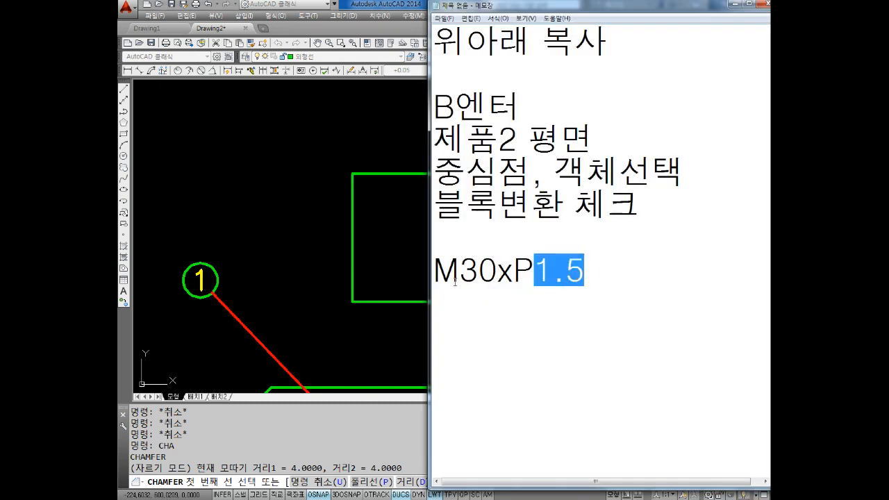
{"action": "key", "text": "alt+Tab"}
{"action": "key", "text": "Escape"}
{"action": "key", "text": "Escape"}
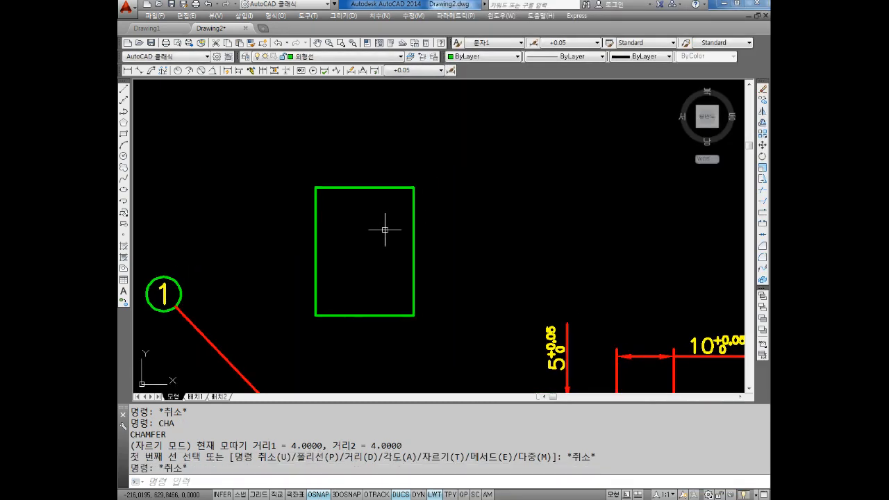
Chamfer the upper-right corner of the rectangle with both chamfer distances set to 1.5
{"action": "type", "text": "C"}
{"action": "key", "text": "BackSpace"}
{"action": "type", "text": "CHA"}
{"action": "key", "text": "Return"}
{"action": "type", "text": "D"}
{"action": "key", "text": "Return"}
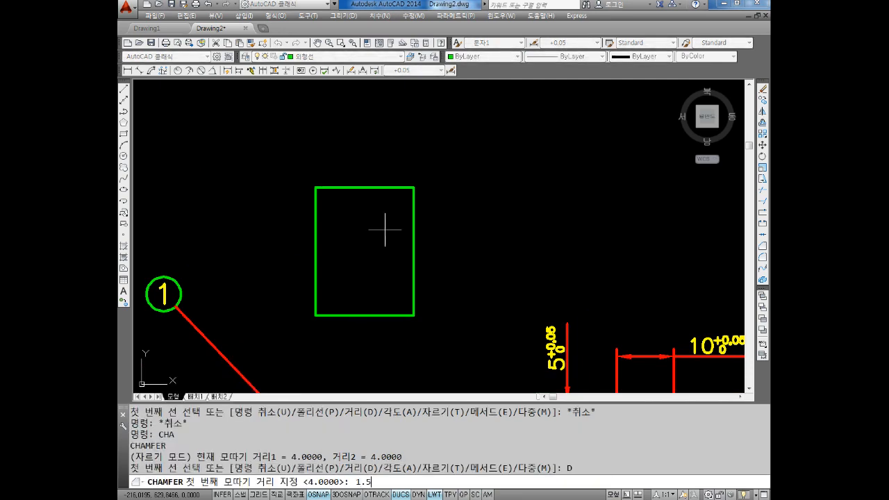
{"action": "type", "text": "1.5"}
{"action": "key", "text": "Return"}
{"action": "key", "text": "Return"}
{"action": "left_click", "coordinate": [404, 188]}
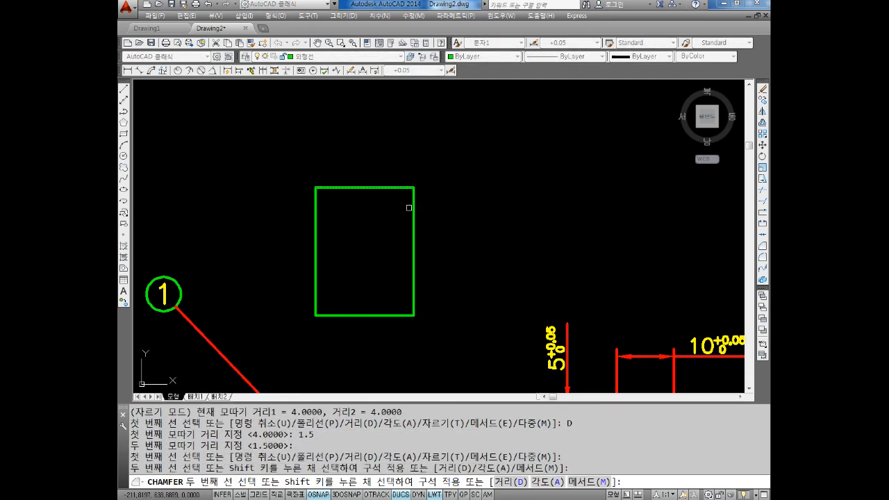
{"action": "left_click", "coordinate": [415, 209]}
Chamfer the rectangle's lower-right corner with the same 1.5 distances
{"action": "key", "text": "Return"}
{"action": "left_click", "coordinate": [414, 303]}
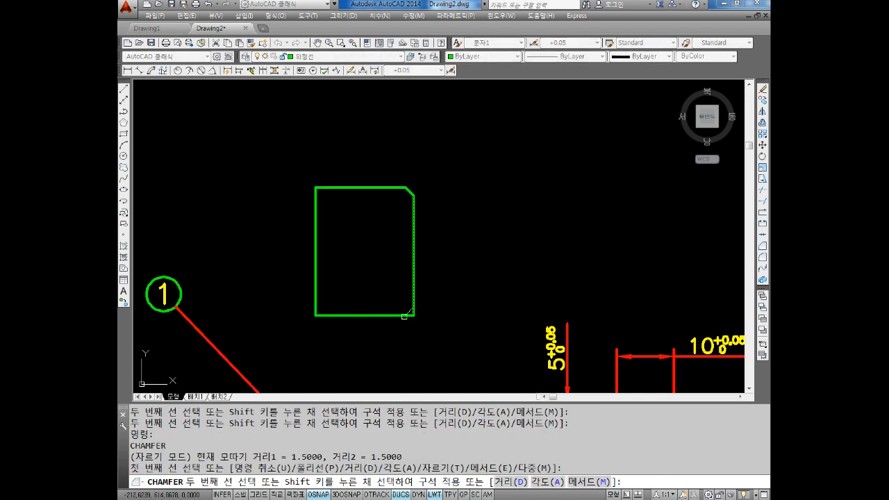
{"action": "left_click", "coordinate": [407, 316]}
{"action": "scroll", "coordinate": [389, 204], "scroll_direction": "up", "scroll_amount": 2}
{"action": "middle_click_drag", "start_coordinate": [390, 203], "coordinate": [422, 216]}
{"action": "key", "text": "Escape"}
{"action": "key", "text": "Escape"}
{"action": "key", "text": "Escape"}
Draw a horizontal line from the lower end of the upper chamfer leftward past the rectangle's left edge
{"action": "type", "text": "l"}
{"action": "key", "text": "Return"}
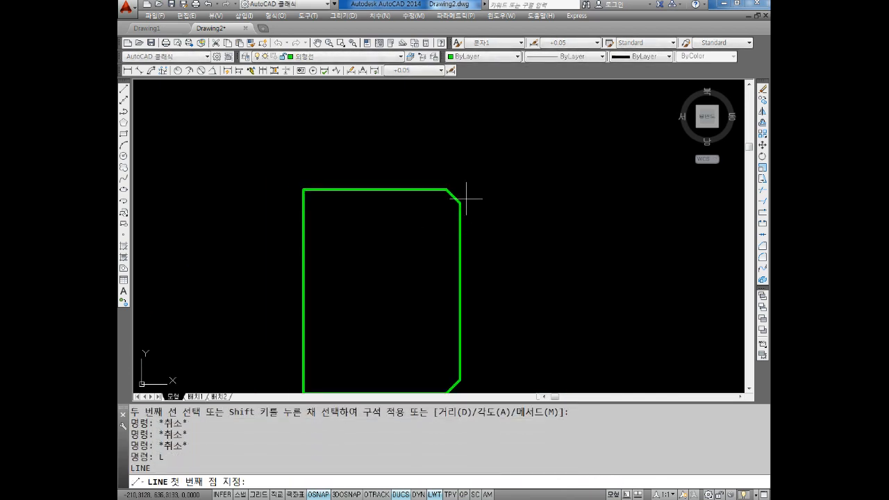
{"action": "left_click", "coordinate": [460, 203]}
{"action": "left_click", "coordinate": [219, 202]}
{"action": "key", "text": "Escape"}
Draw a second horizontal line, with Ortho on, from the upper end of the lower chamfer past the rectangle's left edge
{"action": "middle_click_drag", "start_coordinate": [464, 351], "coordinate": [501, 276]}
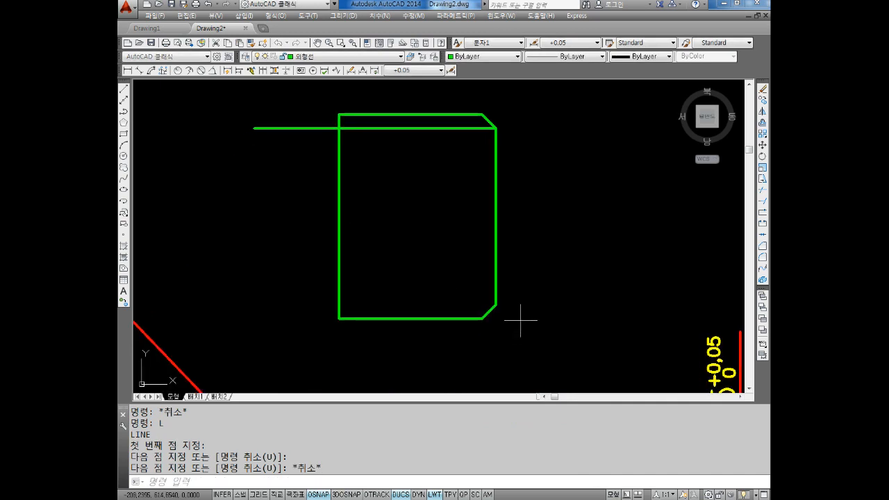
{"action": "key", "text": "Return"}
{"action": "left_click", "coordinate": [492, 303]}
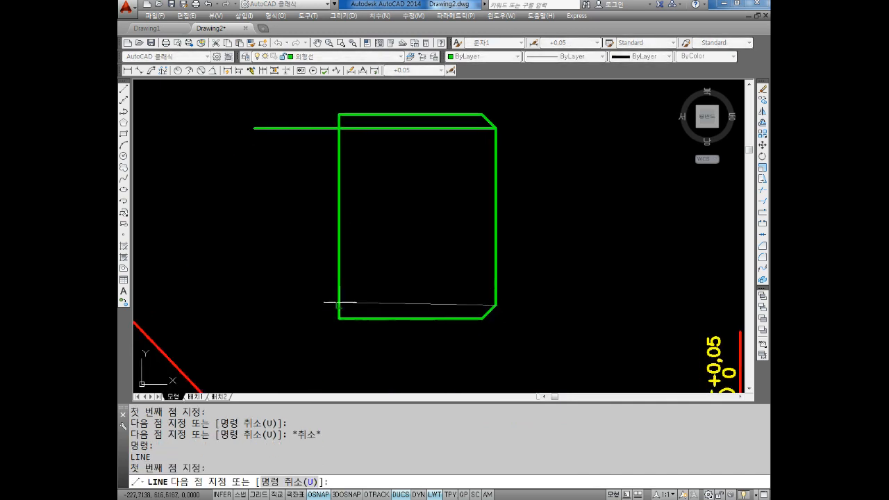
{"action": "key", "text": "F8"}
{"action": "left_click", "coordinate": [268, 305]}
{"action": "key", "text": "Escape"}
{"action": "key", "text": "Escape"}
{"action": "key", "text": "Escape"}
Trim the ends of both horizontal lines that stick out beyond the rectangle's left edge
{"action": "middle_click_drag", "start_coordinate": [292, 225], "coordinate": [293, 252]}
{"action": "type", "text": "tr"}
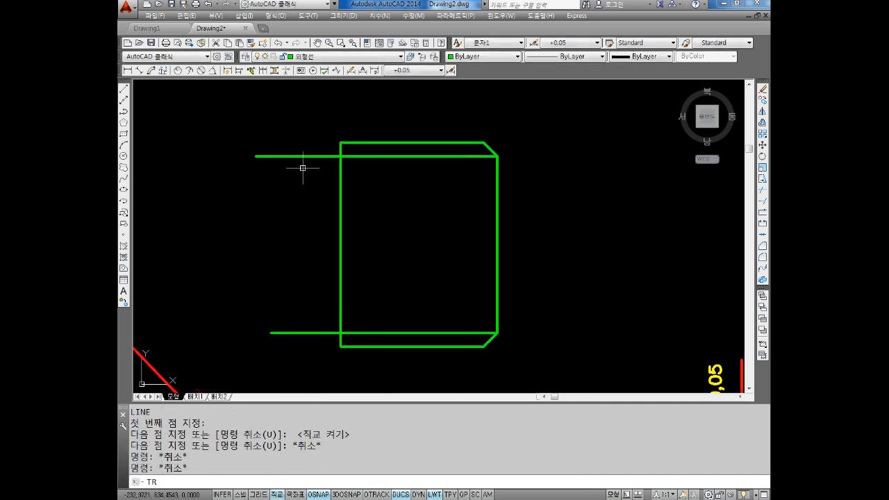
{"action": "key", "text": "Return"}
{"action": "key", "text": "Return"}
{"action": "left_click", "coordinate": [318, 178]}
{"action": "left_click", "coordinate": [303, 133]}
{"action": "key", "text": "Escape"}
Change the color of the two inner horizontal thread lines to red (빨간색)
{"action": "left_click", "coordinate": [431, 151]}
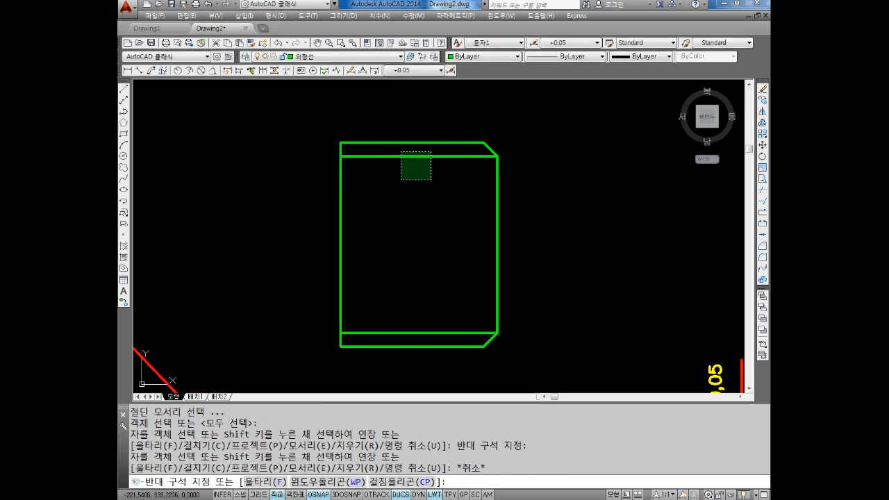
{"action": "left_click", "coordinate": [402, 179]}
{"action": "left_click", "coordinate": [423, 314]}
{"action": "left_click", "coordinate": [405, 340]}
{"action": "left_click", "coordinate": [517, 57]}
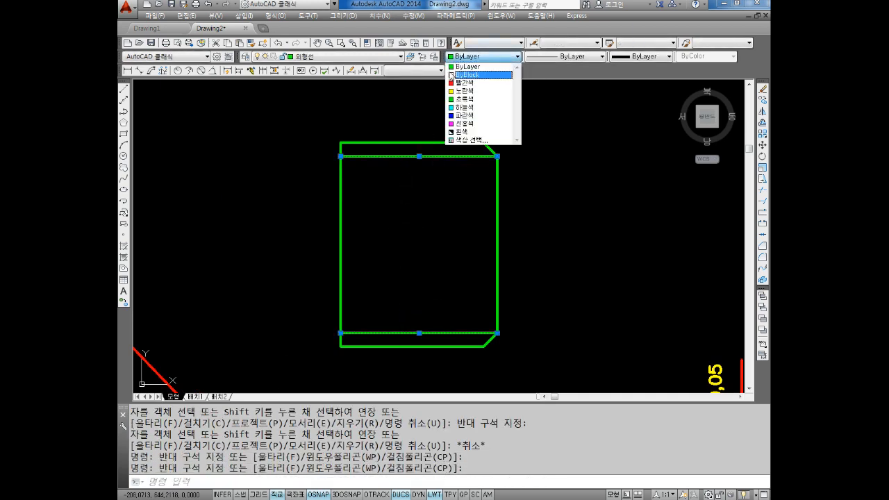
{"action": "left_click", "coordinate": [467, 81]}
{"action": "key", "text": "Escape"}
{"action": "key", "text": "Escape"}
{"action": "key", "text": "Escape"}
{"action": "key", "text": "Escape"}
Draw a vertical line joining the inner ends of the upper and lower chamfers
{"action": "type", "text": "l"}
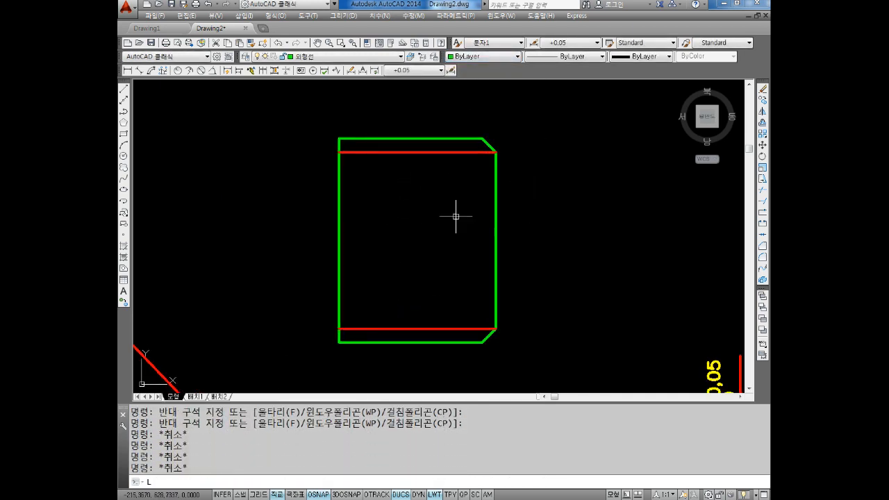
{"action": "key", "text": "Return"}
{"action": "left_click", "coordinate": [482, 139]}
{"action": "left_click", "coordinate": [483, 343]}
{"action": "key", "text": "Escape"}
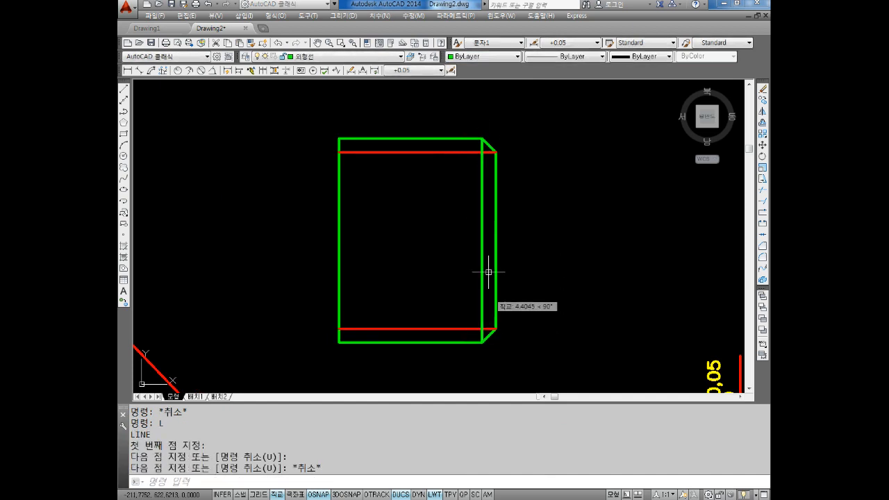
Add a quick leader from the thread's top edge up to the right with the text M30xP1.5
{"action": "mouse_move", "coordinate": [528, 189]}
{"action": "middle_mouse_down"}
{"action": "mouse_move", "coordinate": [542, 189]}
{"action": "mouse_move", "coordinate": [507, 199]}
{"action": "middle_mouse_up"}
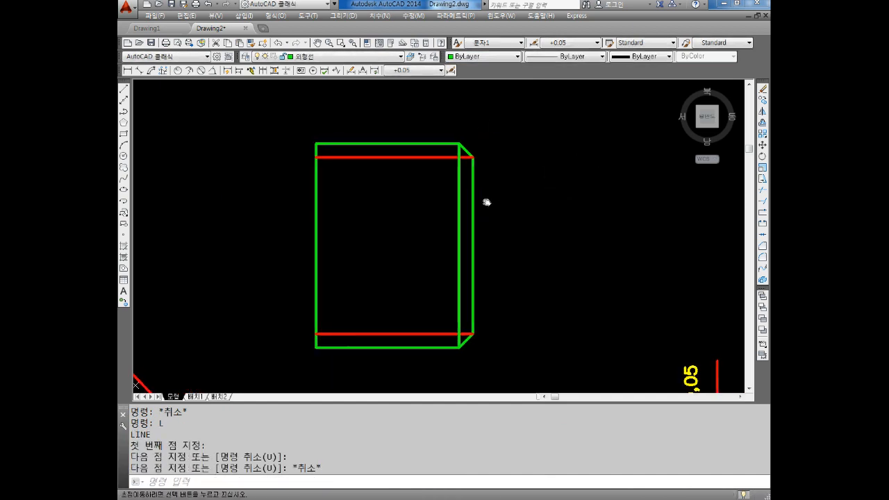
{"action": "key", "text": "Escape"}
{"action": "key", "text": "Escape"}
{"action": "left_click", "coordinate": [263, 70]}
{"action": "middle_click_drag", "start_coordinate": [407, 139], "coordinate": [410, 189]}
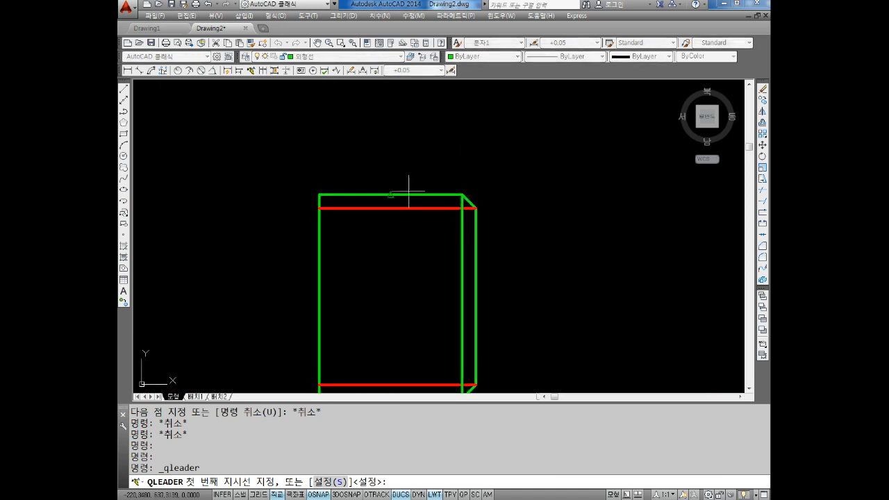
{"action": "left_click", "coordinate": [402, 192]}
{"action": "key", "text": "F8"}
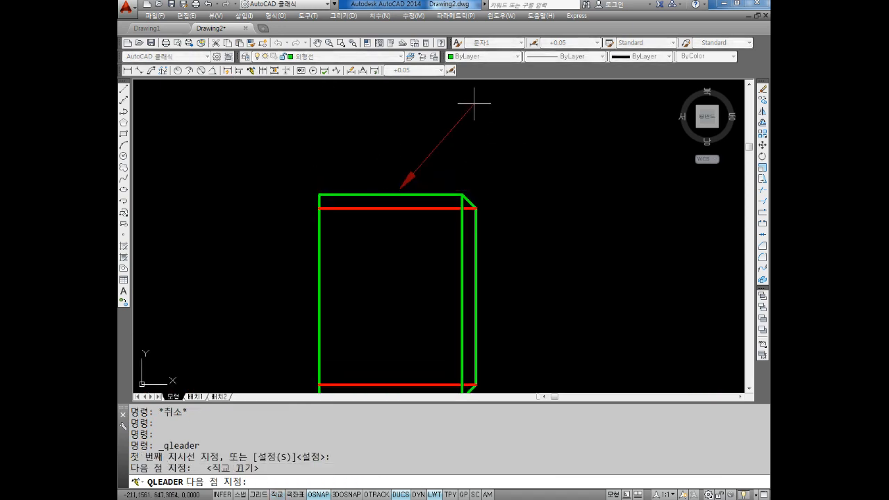
{"action": "left_click", "coordinate": [465, 114]}
{"action": "key", "text": "Return"}
{"action": "key", "text": "Return"}
{"action": "key", "text": "Return"}
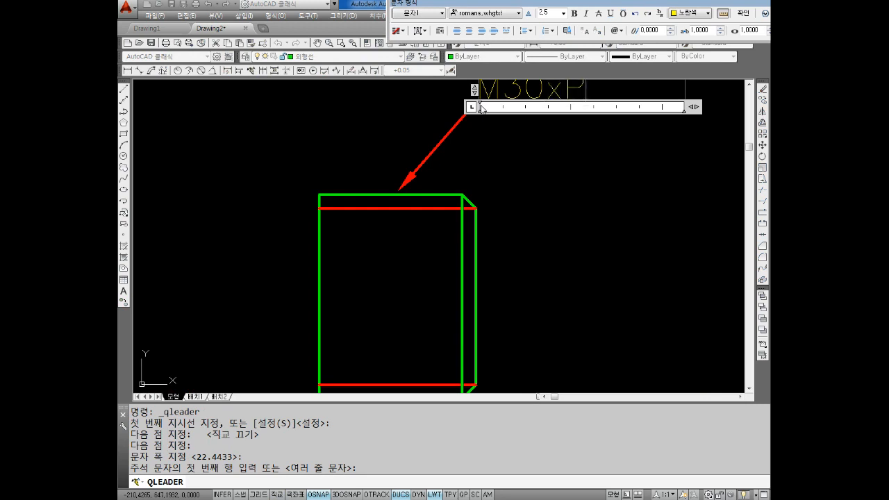
{"action": "left_click", "coordinate": [575, 216]}
Examine the labelled thread example, the dimensioned and hatched parts, and the overall layout of all views
{"action": "middle_click_drag", "start_coordinate": [576, 217], "coordinate": [532, 276]}
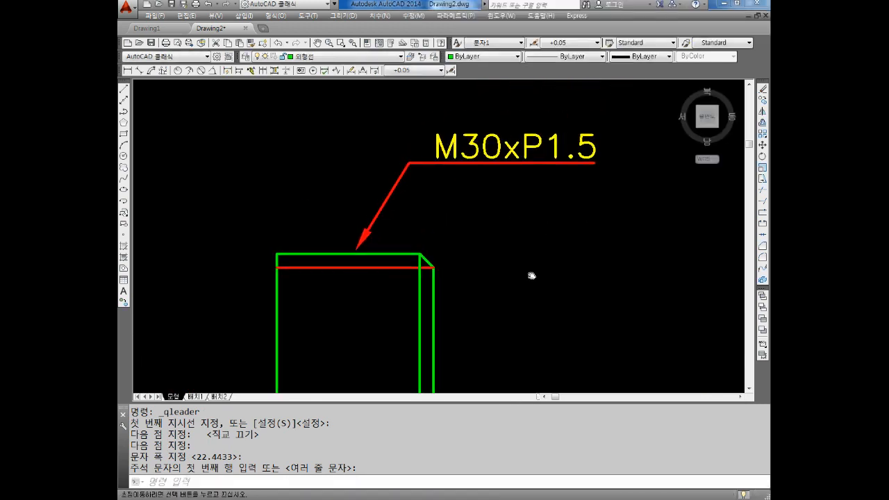
{"action": "scroll", "coordinate": [459, 233], "scroll_direction": "down", "scroll_amount": 2}
{"action": "scroll", "coordinate": [455, 235], "scroll_direction": "up", "scroll_amount": 1}
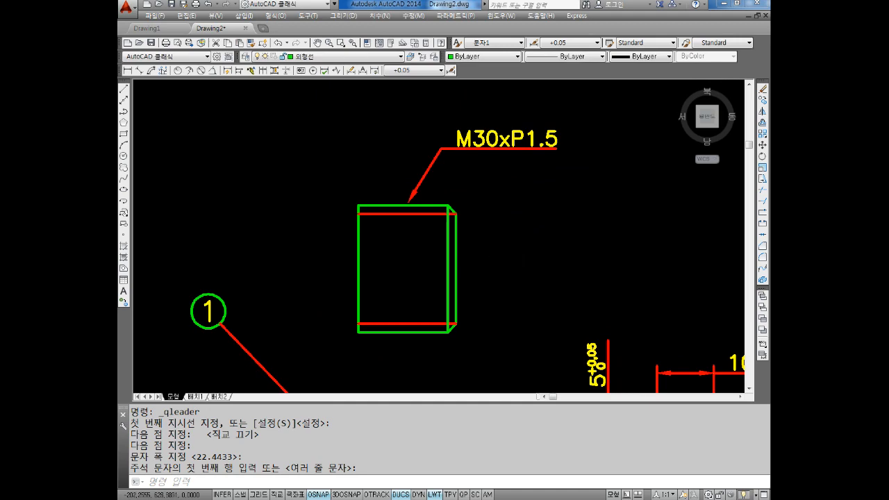
{"action": "scroll", "coordinate": [508, 265], "scroll_direction": "down", "scroll_amount": 4}
{"action": "scroll", "coordinate": [507, 232], "scroll_direction": "up", "scroll_amount": 4}
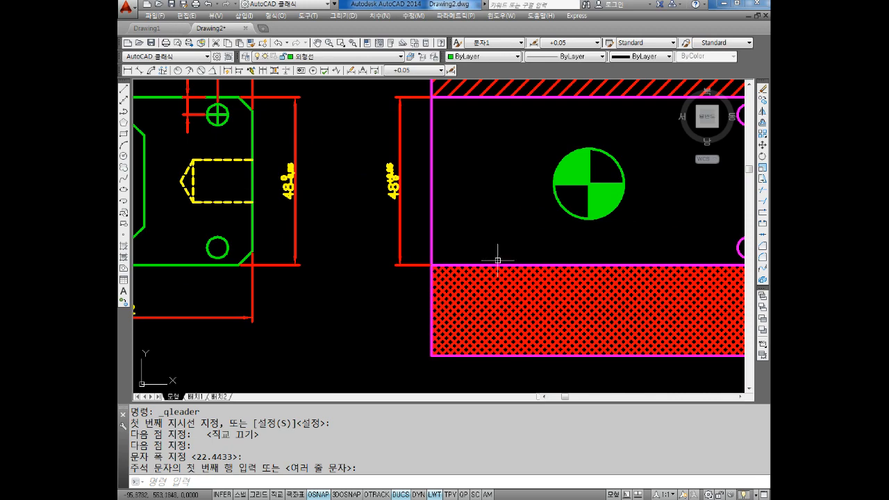
{"action": "scroll", "coordinate": [487, 247], "scroll_direction": "down", "scroll_amount": 4}
{"action": "scroll", "coordinate": [452, 240], "scroll_direction": "down", "scroll_amount": 2}
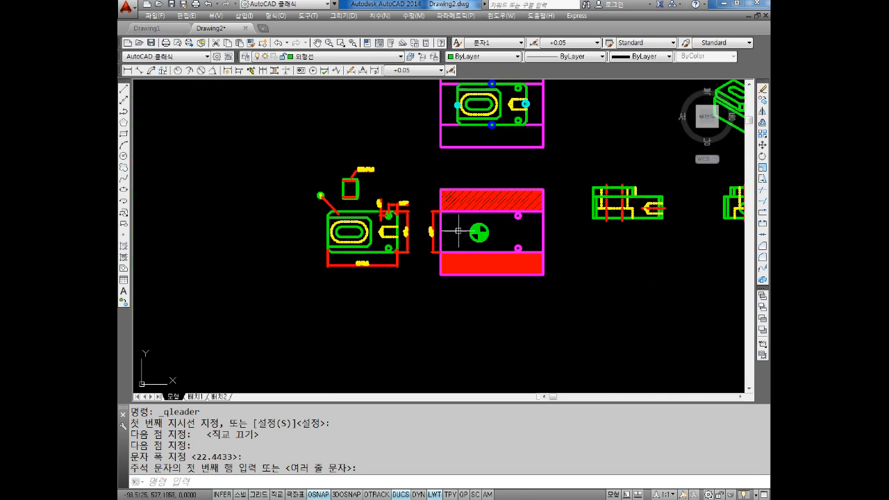
{"action": "mouse_move", "coordinate": [514, 207]}
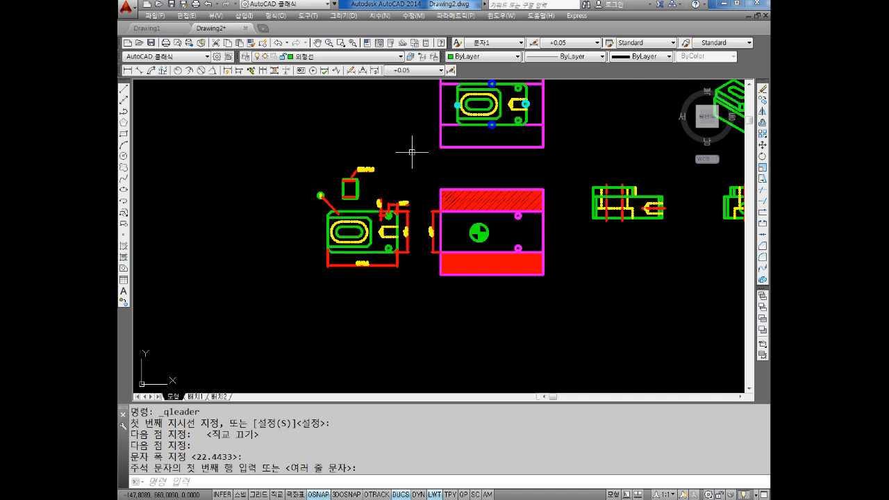
{"action": "scroll", "coordinate": [423, 236], "scroll_direction": "down", "scroll_amount": 2}
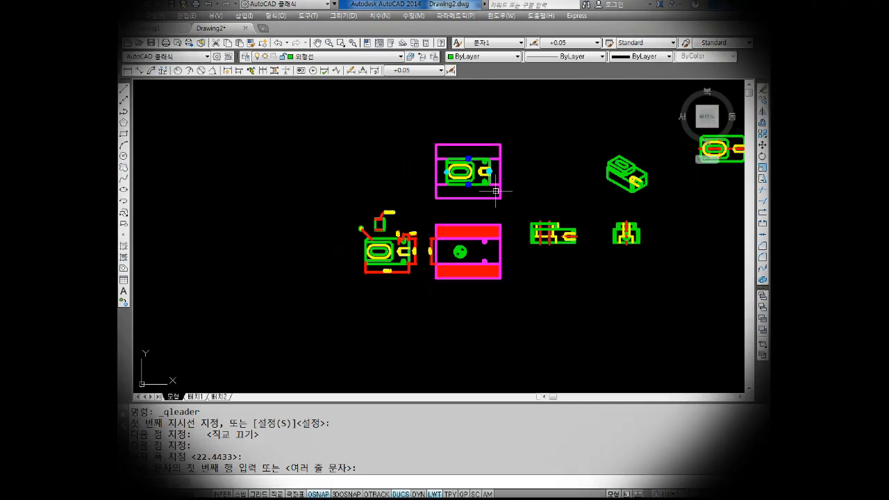